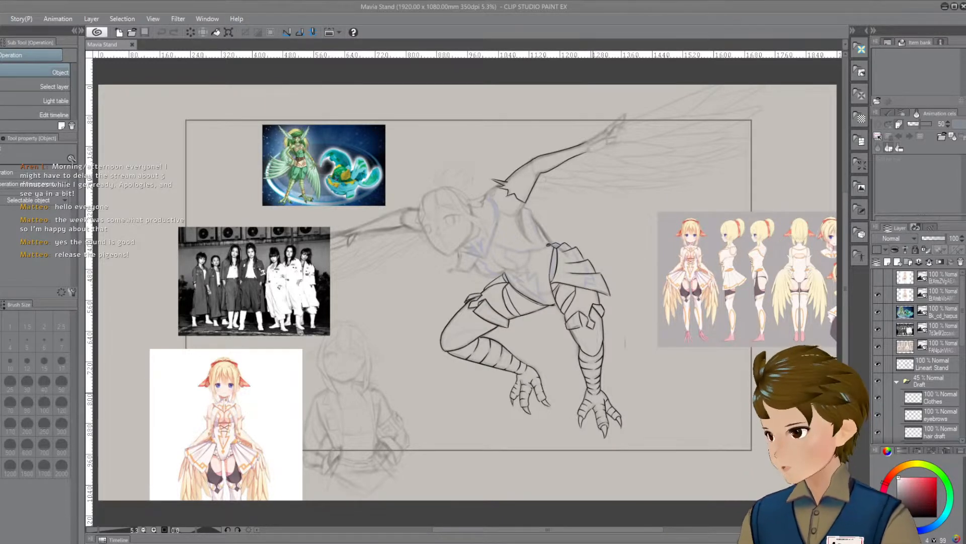
# Look over the sketched figure's inked legs, the unfinished upper body and the surrounding reference images
pyautogui.hotkey('ctrl', 'space')
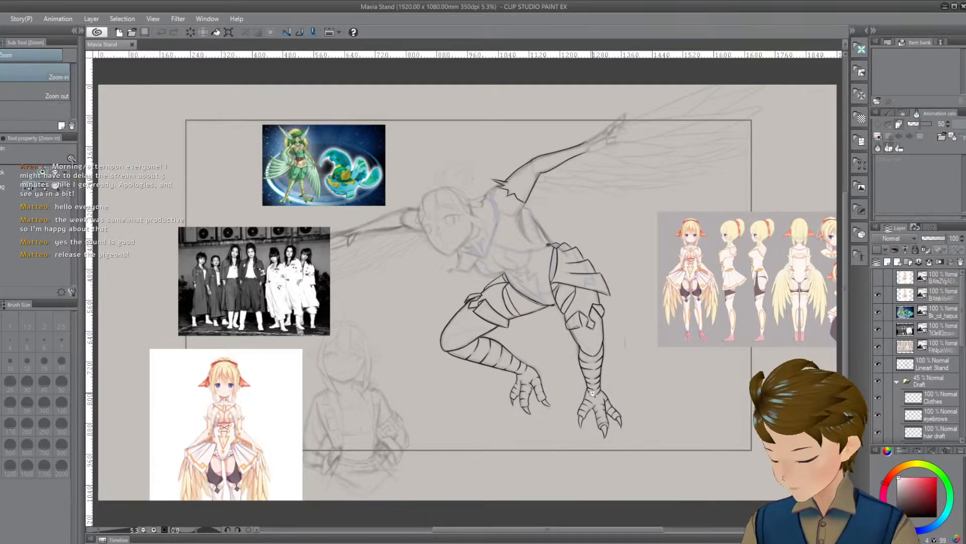
pyautogui.click(567, 341)
pyautogui.moveTo(582, 327); pyautogui.dragTo(560, 338)
pyautogui.scroll(-2, 670, 282)
pyautogui.click(375, 331)
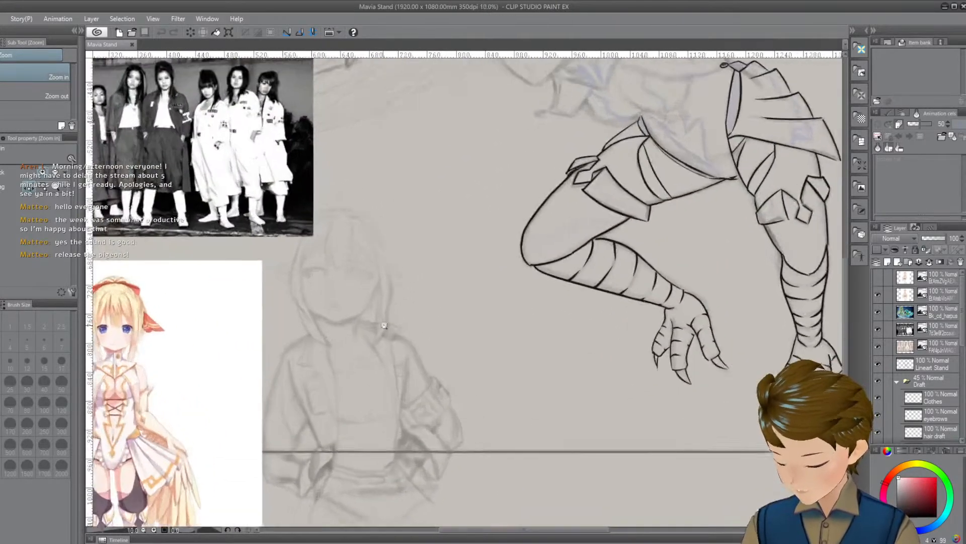
pyautogui.scroll(-1, 386, 329)
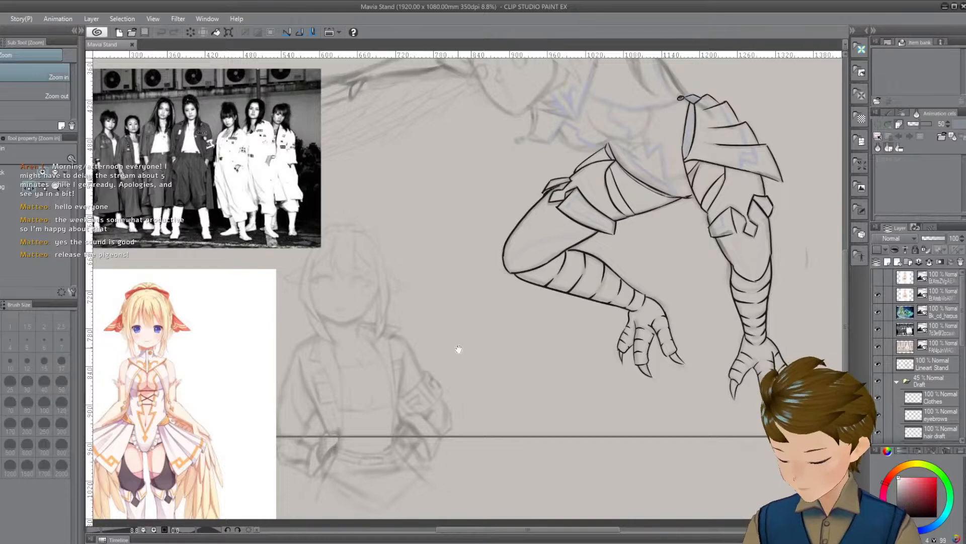
pyautogui.moveTo(480, 381); pyautogui.dragTo(459, 396)
pyautogui.press('b')
pyautogui.moveTo(456, 334); pyautogui.dragTo(439, 360)
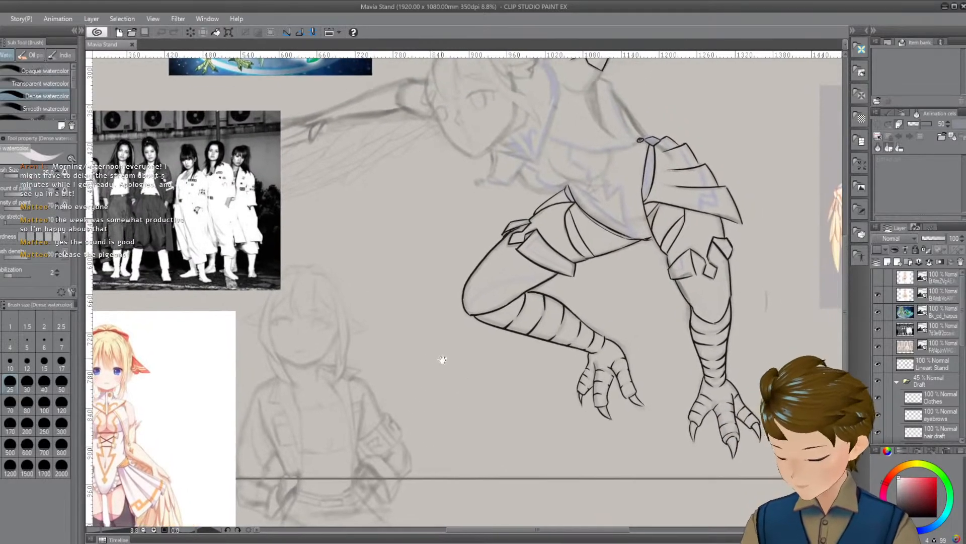
pyautogui.hotkey('ctrl', 'z')
pyautogui.moveTo(507, 426); pyautogui.dragTo(488, 406)
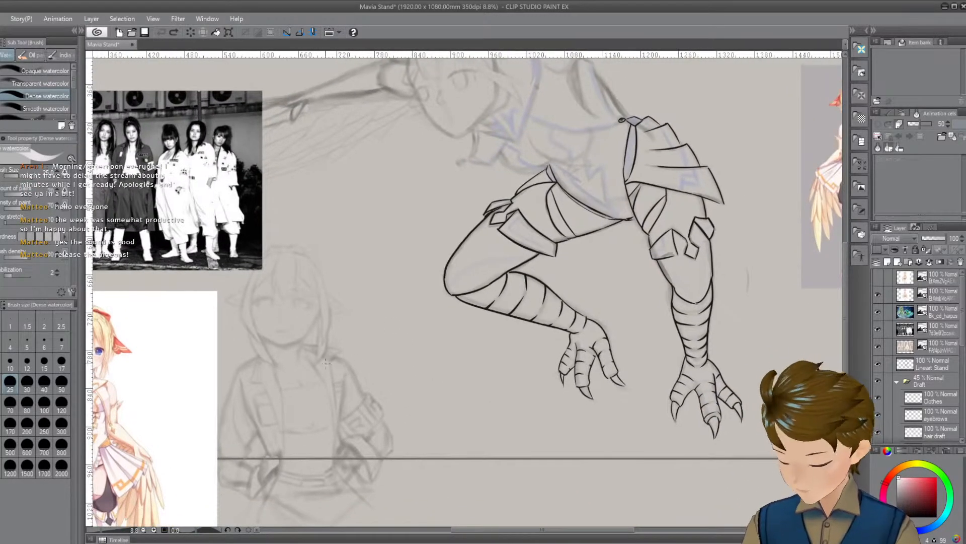
pyautogui.moveTo(350, 286); pyautogui.dragTo(312, 346)
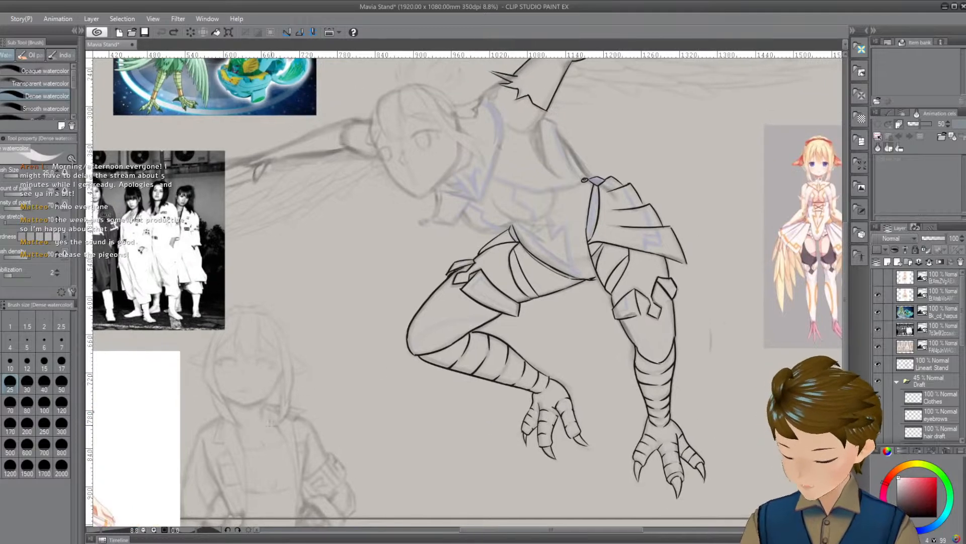
pyautogui.moveTo(290, 402); pyautogui.dragTo(338, 402)
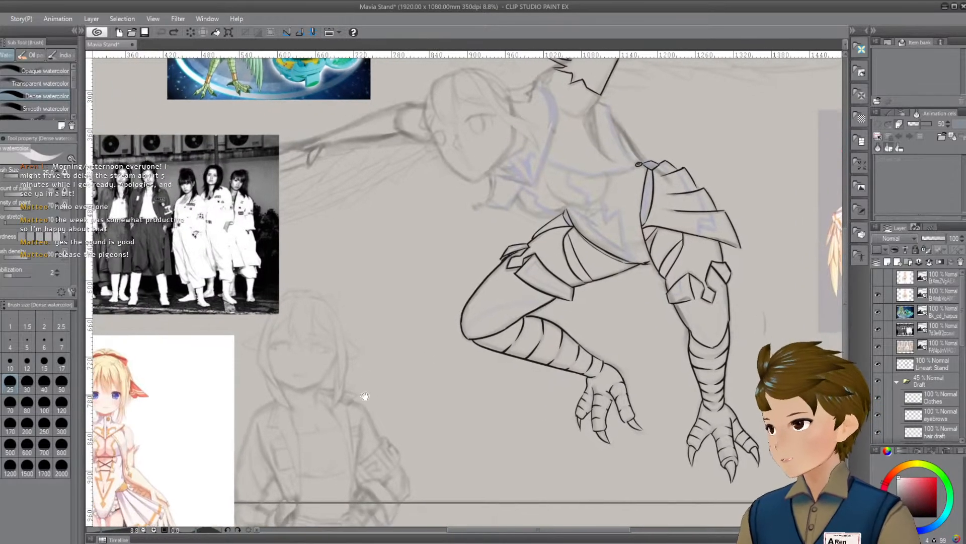
pyautogui.moveTo(506, 349); pyautogui.dragTo(417, 476)
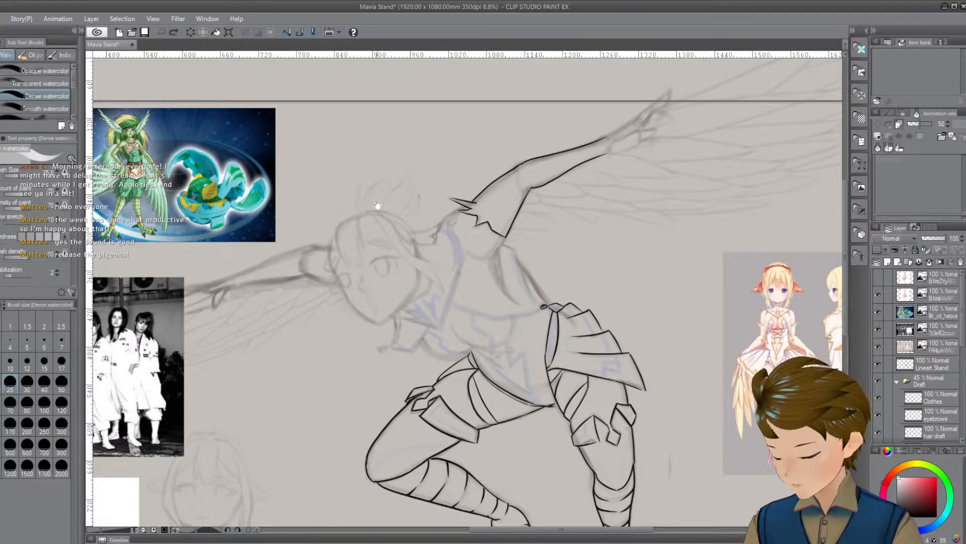
pyautogui.moveTo(493, 375); pyautogui.dragTo(525, 343)
pyautogui.hotkey('ctrl', 'z')
pyautogui.moveTo(613, 319); pyautogui.dragTo(654, 321)
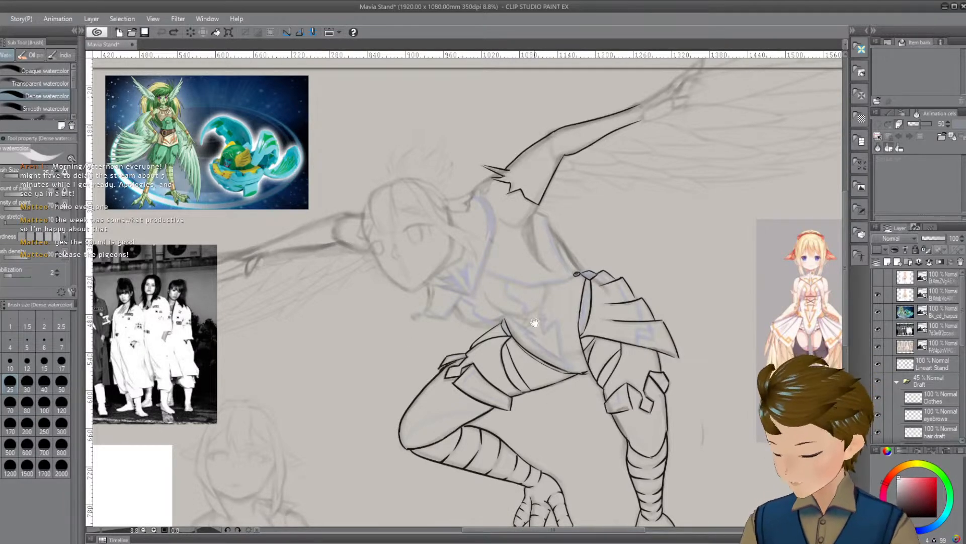
pyautogui.moveTo(538, 322); pyautogui.dragTo(526, 305)
# Sample the dark line colour from the inked waist clasp and enlarge the Turnip pen to size 120
pyautogui.press('p')
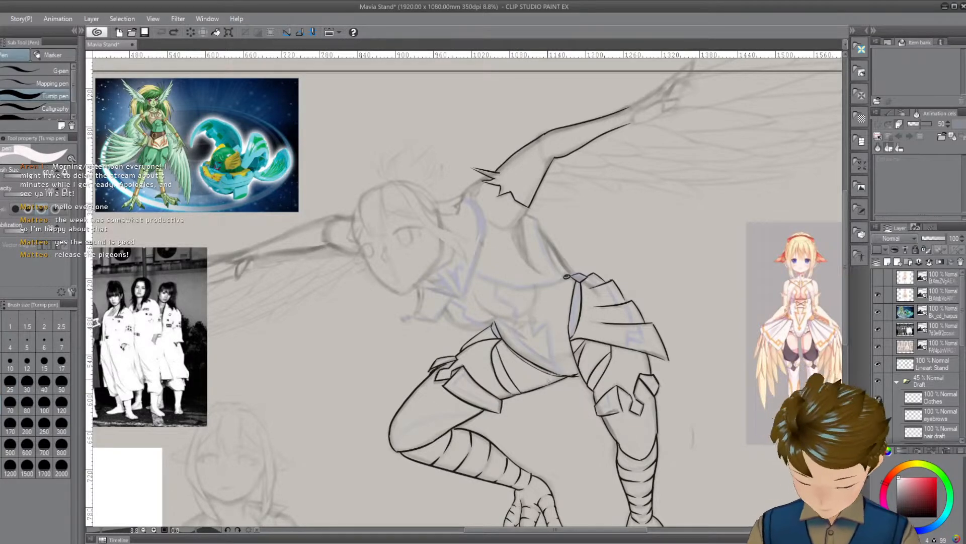
pyautogui.keyDown('alt'); pyautogui.click(567, 276); pyautogui.keyUp('alt')
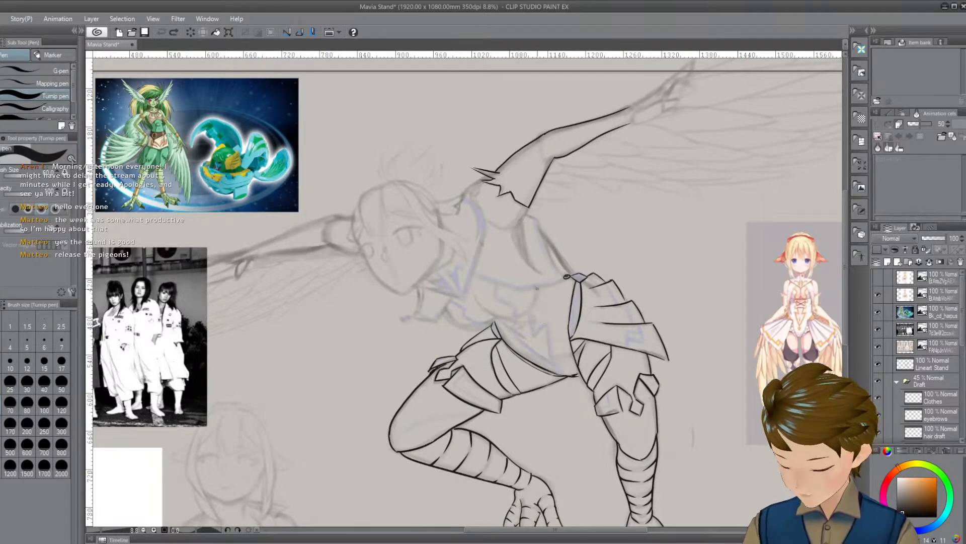
pyautogui.press(']')
pyautogui.press(']')
pyautogui.press(']')
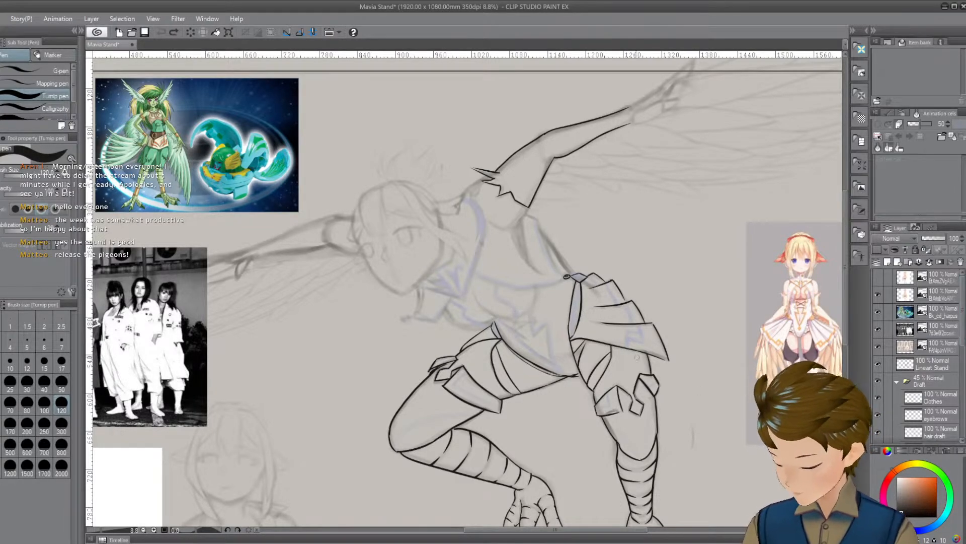
# Make the Lineart Stand layer the active drawing layer
pyautogui.press('o')
pyautogui.click(566, 276)
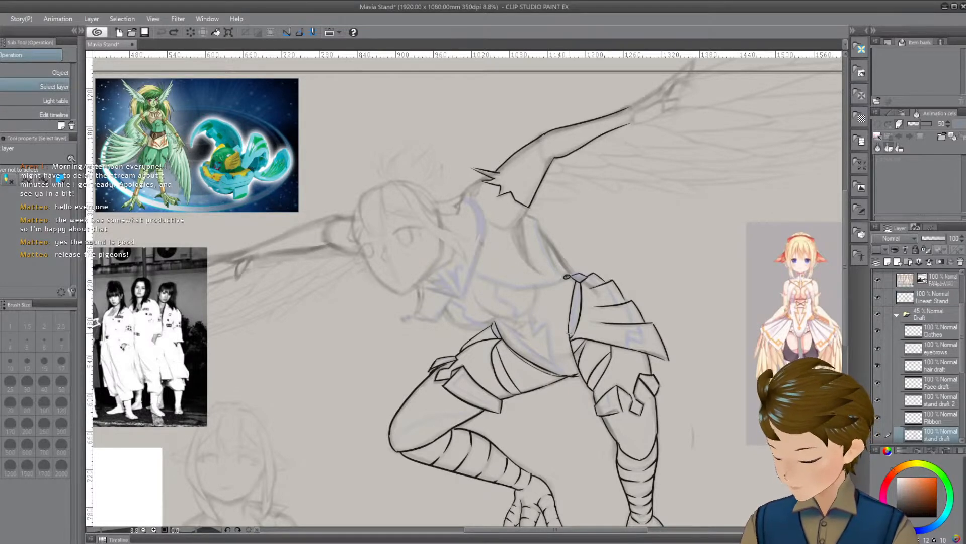
pyautogui.click(566, 276)
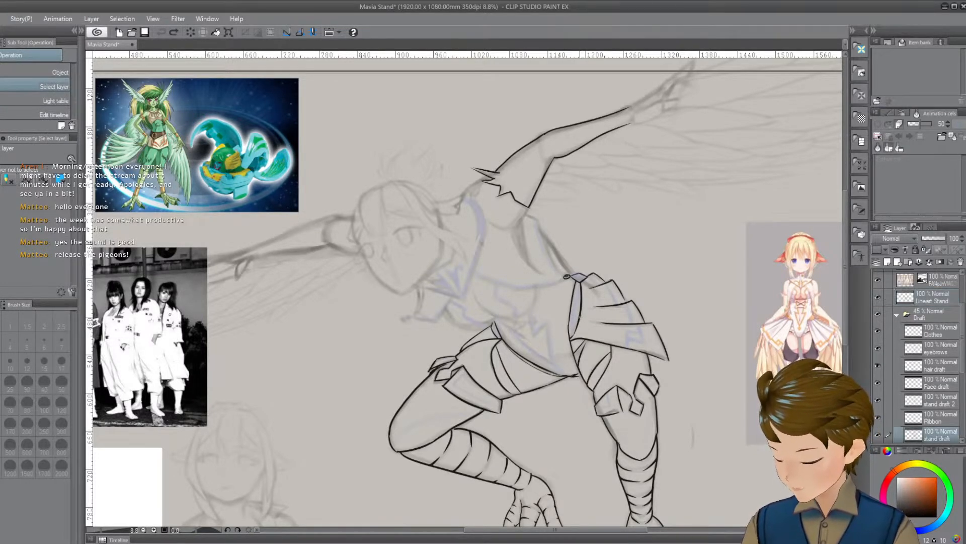
pyautogui.click(877, 297)
pyautogui.click(877, 298)
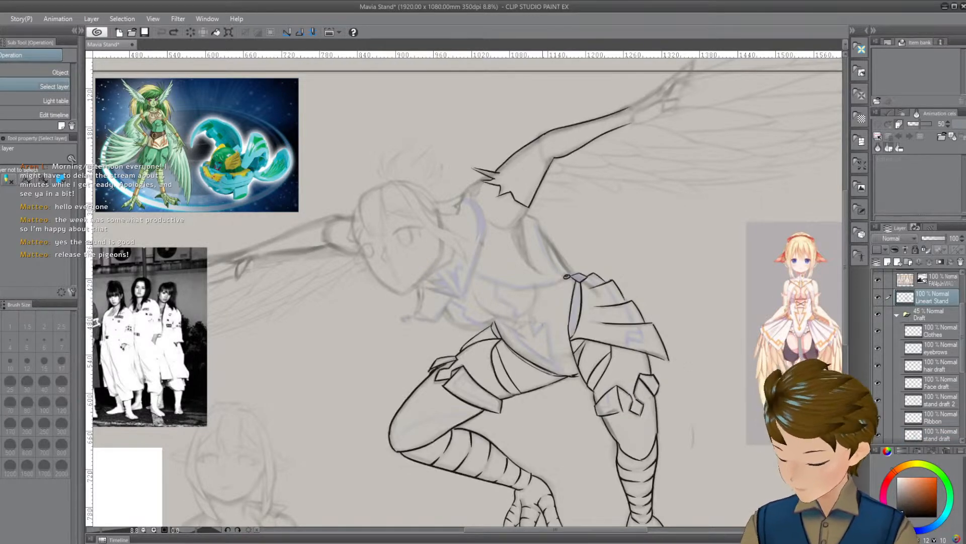
# Ink the outer edge of the torso from the raised arm's underarm down to the waist clasp using the Dense watercolor brush
pyautogui.press('p')
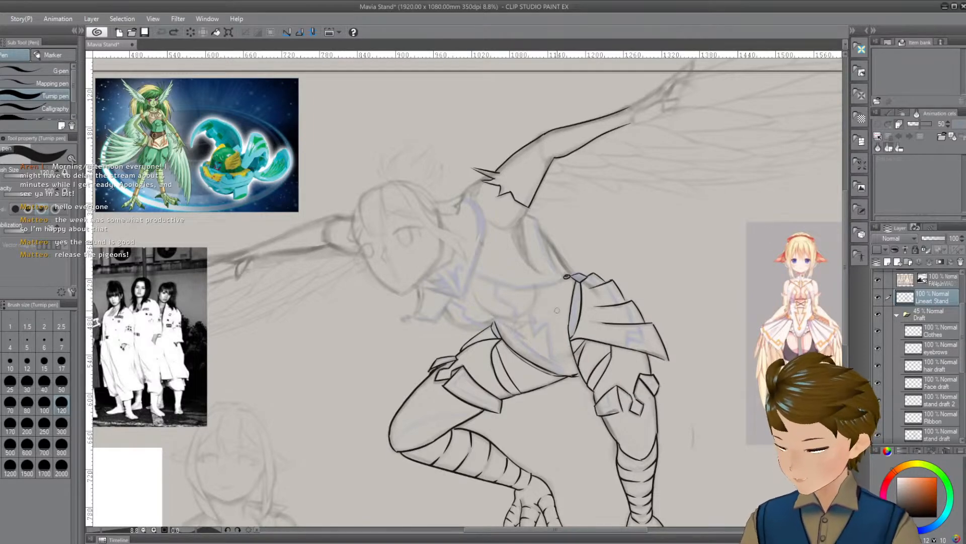
pyautogui.moveTo(567, 338)
pyautogui.mouseDown()
pyautogui.moveTo(541, 358)
pyautogui.moveTo(550, 328)
pyautogui.mouseUp()
pyautogui.press('/')
pyautogui.click(543, 328)
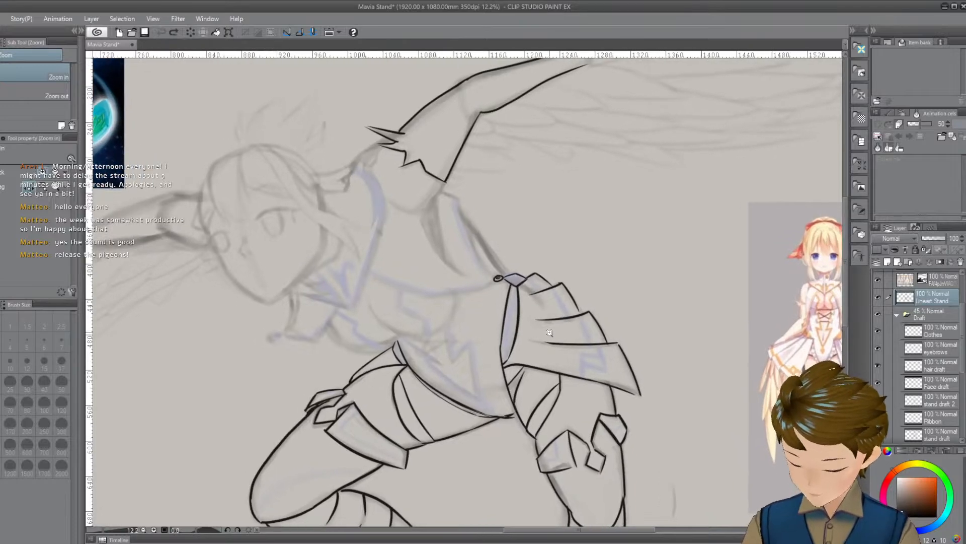
pyautogui.press('b')
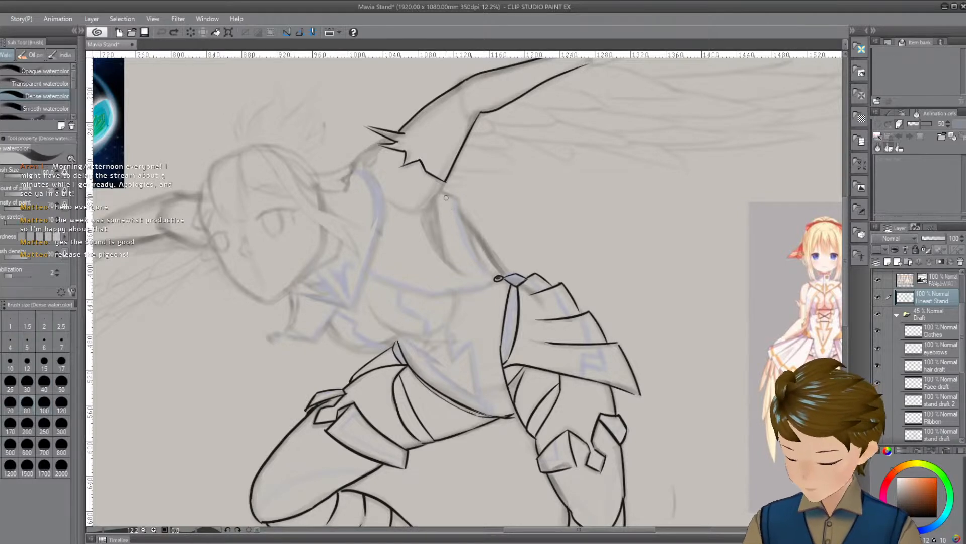
pyautogui.moveTo(442, 193)
pyautogui.mouseDown()
pyautogui.moveTo(462, 202)
pyautogui.moveTo(457, 216)
pyautogui.moveTo(430, 200)
pyautogui.moveTo(443, 204)
pyautogui.moveTo(489, 274)
pyautogui.mouseUp()
pyautogui.hotkey('ctrl', 'z')
pyautogui.hotkey('ctrl', 'z')
pyautogui.hotkey('ctrl', 'z')
pyautogui.hotkey('ctrl', 'z')
pyautogui.moveTo(444, 205); pyautogui.dragTo(480, 284)
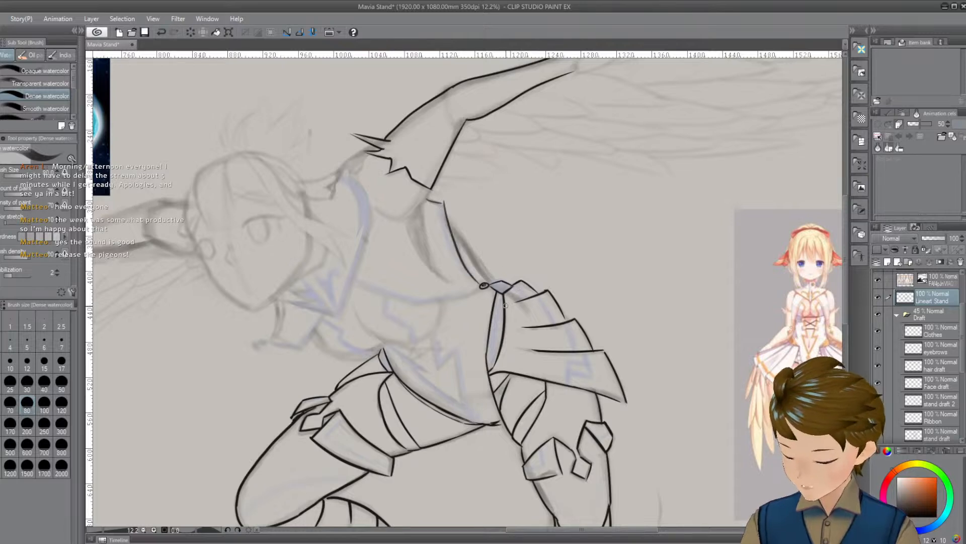
pyautogui.hotkey('ctrl', 'z')
pyautogui.moveTo(442, 204)
pyautogui.mouseDown()
pyautogui.moveTo(475, 277)
pyautogui.moveTo(492, 286)
pyautogui.mouseUp()
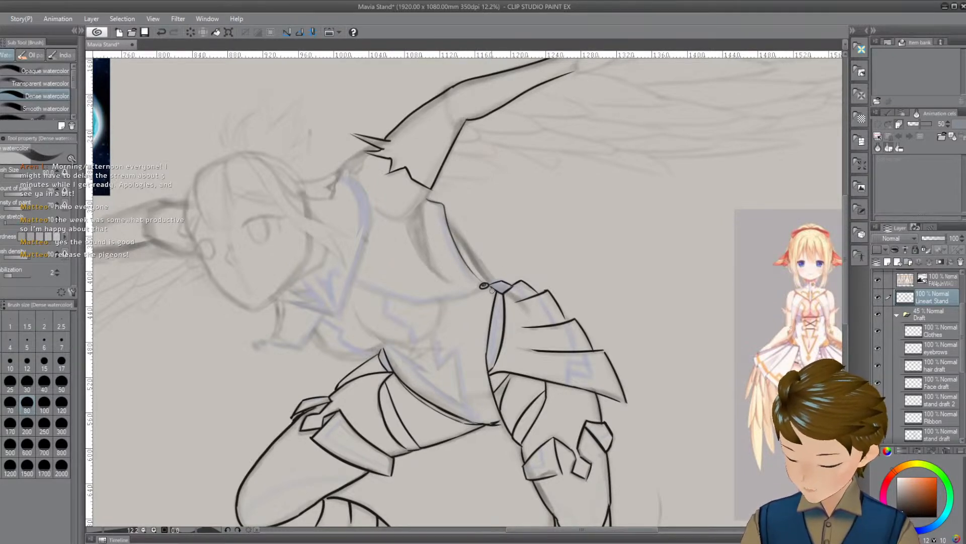
pyautogui.moveTo(360, 275)
pyautogui.mouseDown()
pyautogui.moveTo(389, 268)
pyautogui.moveTo(416, 295)
pyautogui.moveTo(478, 298)
pyautogui.moveTo(460, 304)
pyautogui.mouseUp()
pyautogui.hotkey('ctrl', 'z')
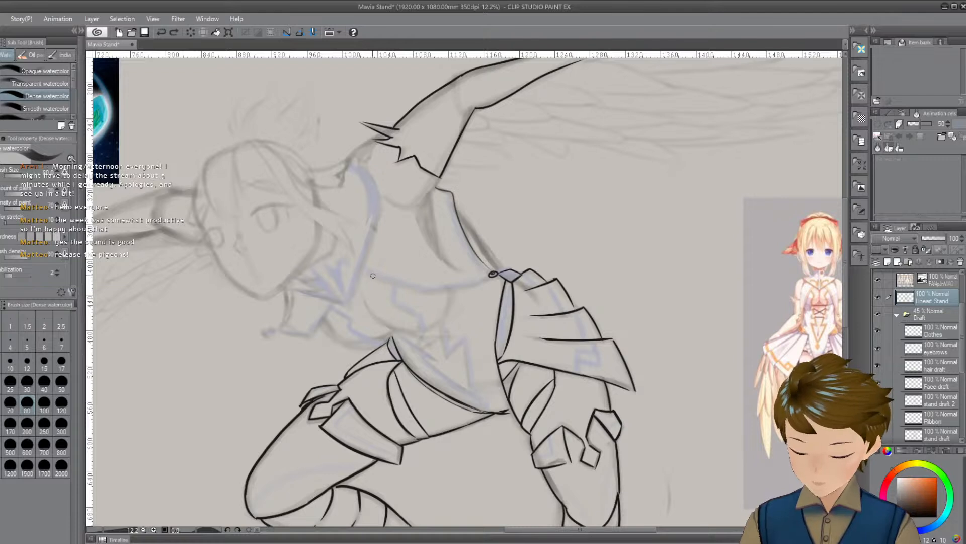
pyautogui.moveTo(366, 273); pyautogui.dragTo(444, 285)
pyautogui.hotkey('ctrl', 'z')
pyautogui.hotkey('ctrl', 'y')
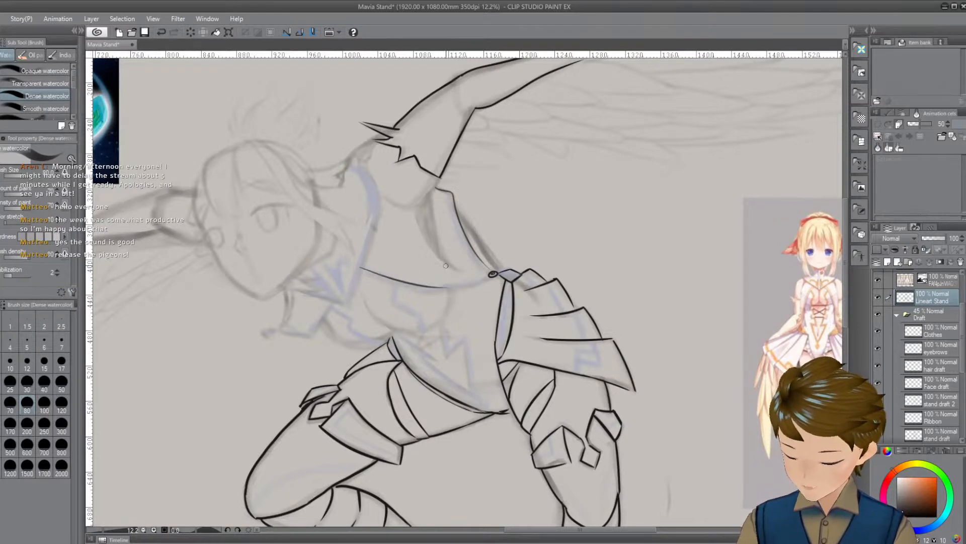
pyautogui.hotkey('ctrl', 'z')
pyautogui.moveTo(504, 374); pyautogui.dragTo(496, 391)
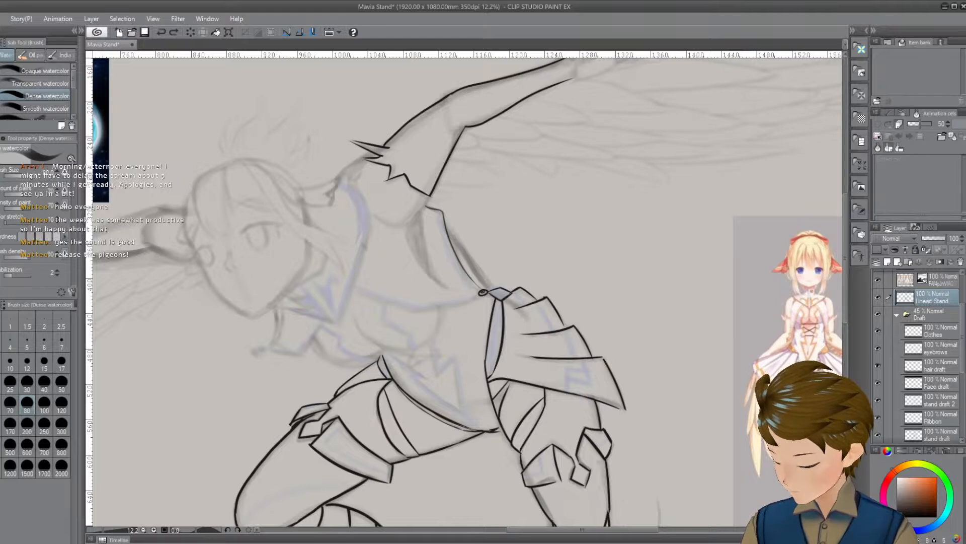
pyautogui.hotkey('ctrl', 'y')
pyautogui.hotkey('ctrl', 'z')
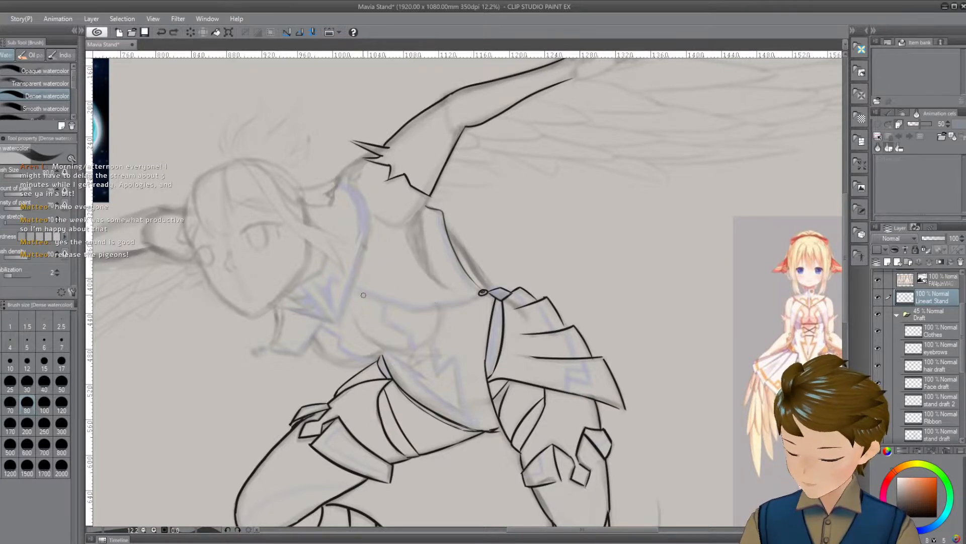
pyautogui.moveTo(354, 291); pyautogui.dragTo(438, 313)
pyautogui.hotkey('ctrl', 'z')
pyautogui.moveTo(354, 291)
pyautogui.mouseDown()
pyautogui.moveTo(386, 308)
pyautogui.moveTo(442, 311)
pyautogui.mouseUp()
pyautogui.hotkey('ctrl', 'z')
pyautogui.moveTo(349, 290); pyautogui.dragTo(458, 312)
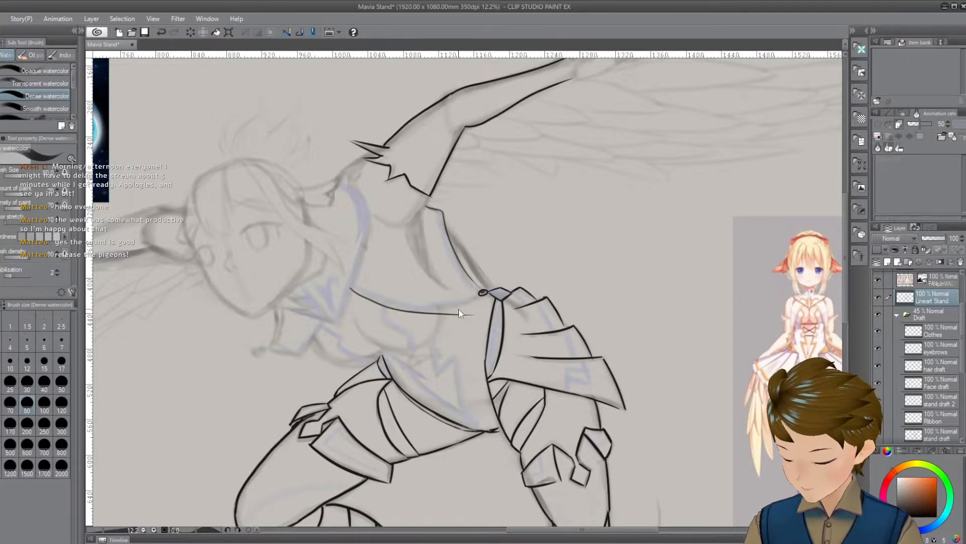
pyautogui.hotkey('ctrl', 'z')
pyautogui.moveTo(349, 290); pyautogui.dragTo(460, 321)
pyautogui.hotkey('ctrl', 'z')
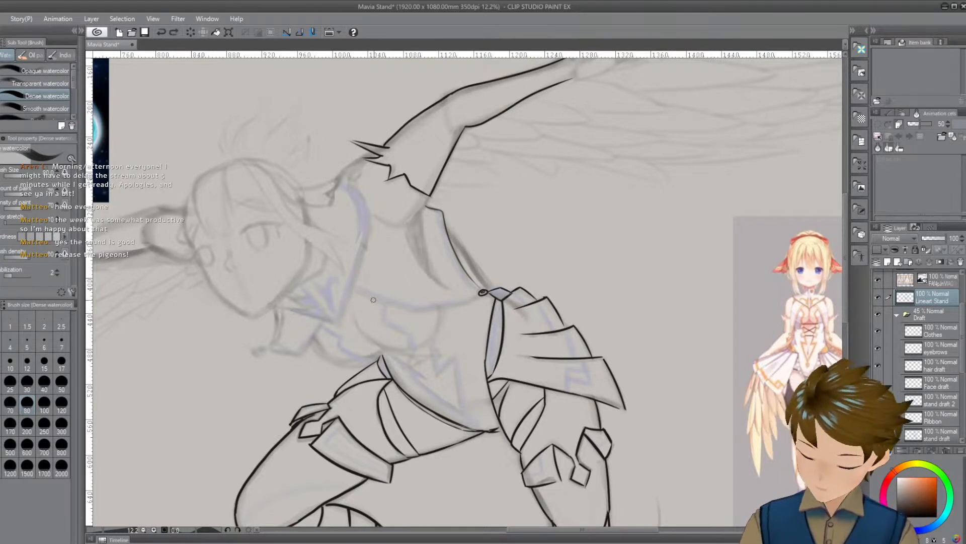
pyautogui.moveTo(351, 289); pyautogui.dragTo(431, 303)
pyautogui.hotkey('ctrl', 'z')
pyautogui.moveTo(351, 288); pyautogui.dragTo(451, 307)
pyautogui.hotkey('ctrl', 'z')
# Ink the curved line across the torso from the lower end of the blue collar strip to the waist clasp, following the draft
pyautogui.moveTo(353, 288); pyautogui.dragTo(429, 306)
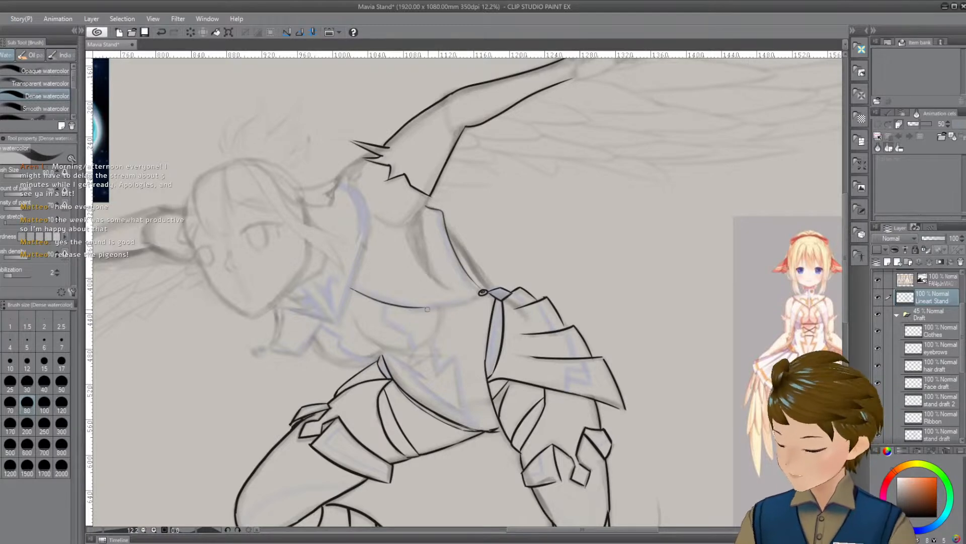
pyautogui.moveTo(488, 333)
pyautogui.mouseDown()
pyautogui.moveTo(479, 342)
pyautogui.moveTo(515, 349)
pyautogui.mouseUp()
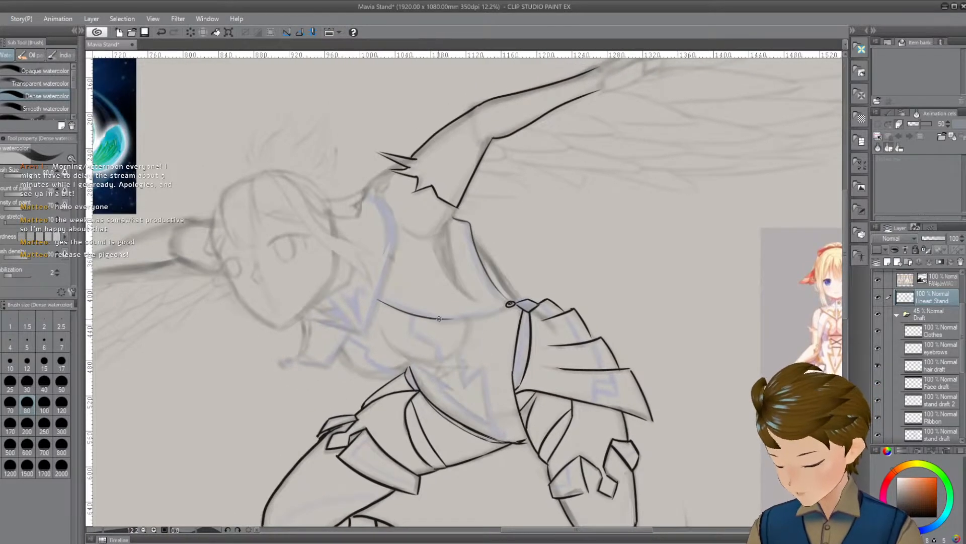
pyautogui.moveTo(443, 317); pyautogui.dragTo(502, 309)
pyautogui.hotkey('ctrl', 'z')
pyautogui.moveTo(440, 318); pyautogui.dragTo(496, 310)
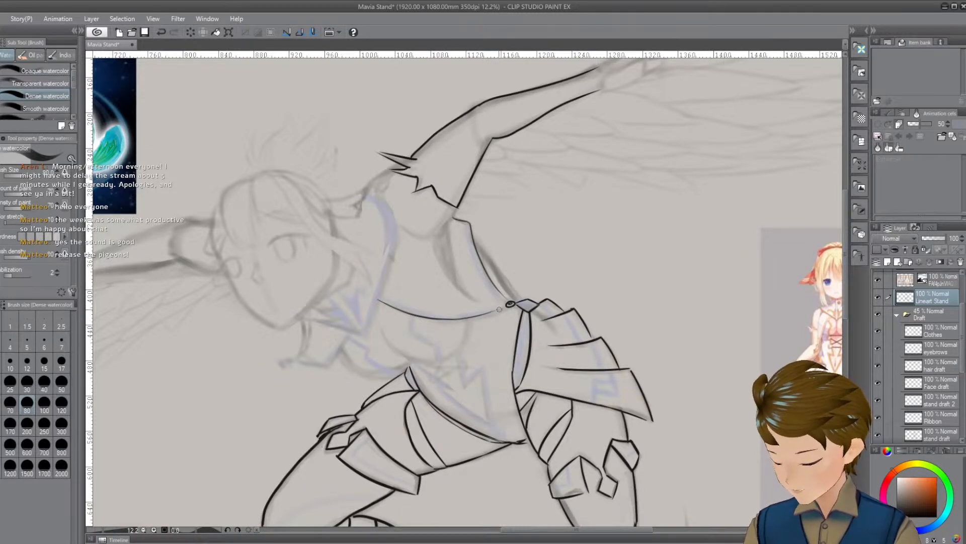
# Ink the short curved line on the side of the torso below the raised arm, just inside the outer edge
pyautogui.moveTo(494, 310)
pyautogui.mouseDown()
pyautogui.moveTo(509, 305)
pyautogui.moveTo(495, 326)
pyautogui.mouseUp()
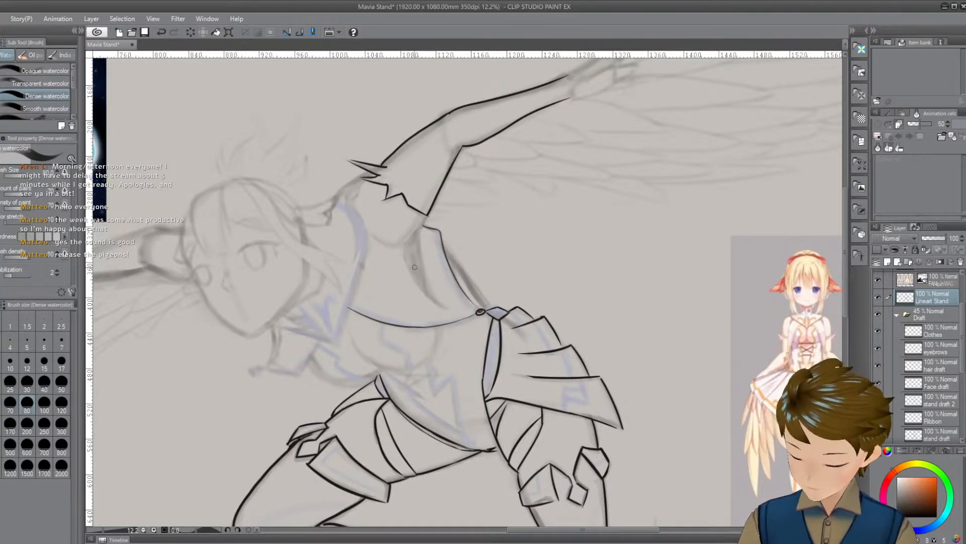
pyautogui.moveTo(402, 251); pyautogui.dragTo(448, 307)
pyautogui.hotkey('ctrl', 'z')
pyautogui.moveTo(403, 249); pyautogui.dragTo(434, 297)
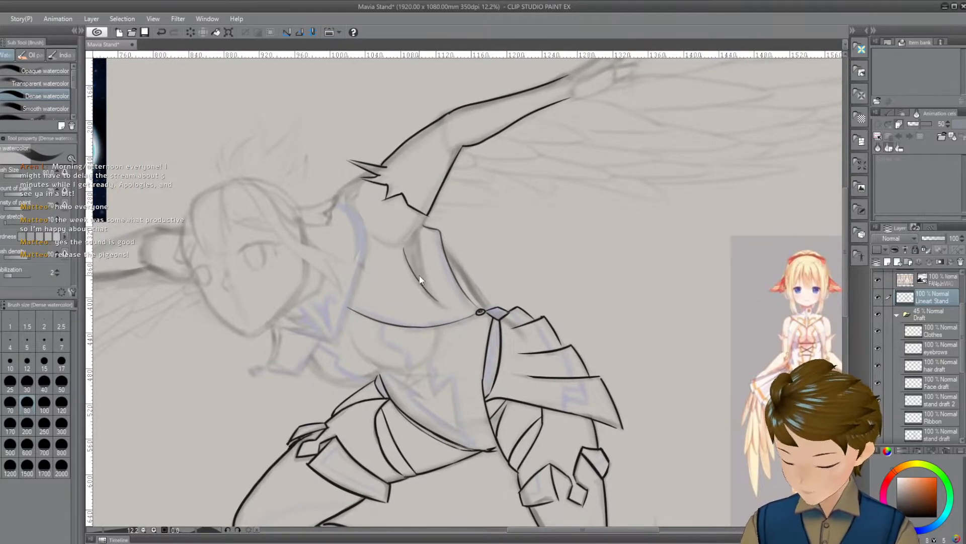
pyautogui.moveTo(403, 247)
pyautogui.mouseDown()
pyautogui.moveTo(429, 292)
pyautogui.moveTo(443, 306)
pyautogui.mouseUp()
# Check the new torso lines on their own by hiding the Draft folder, and show the folder again
pyautogui.moveTo(544, 237); pyautogui.dragTo(531, 220)
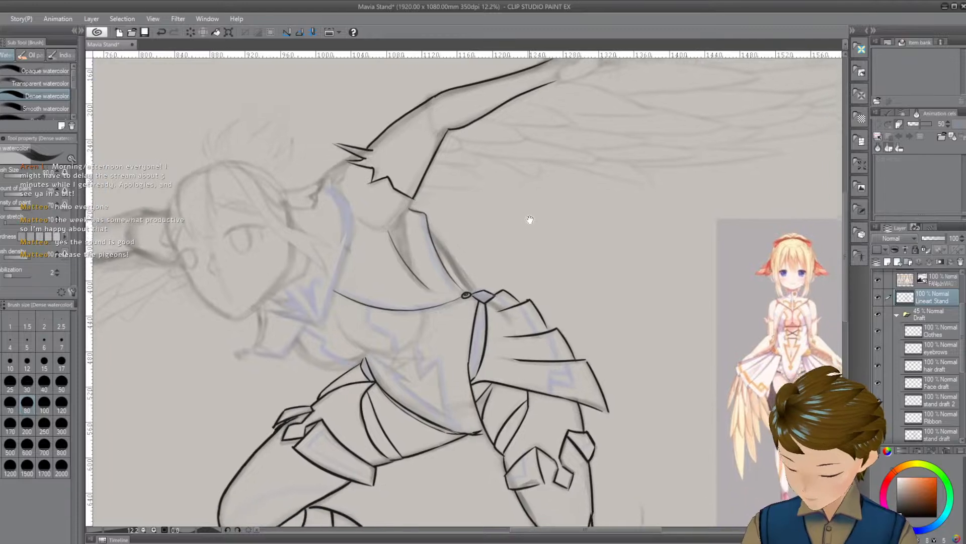
pyautogui.moveTo(452, 242)
pyautogui.mouseDown()
pyautogui.moveTo(464, 299)
pyautogui.moveTo(497, 301)
pyautogui.mouseUp()
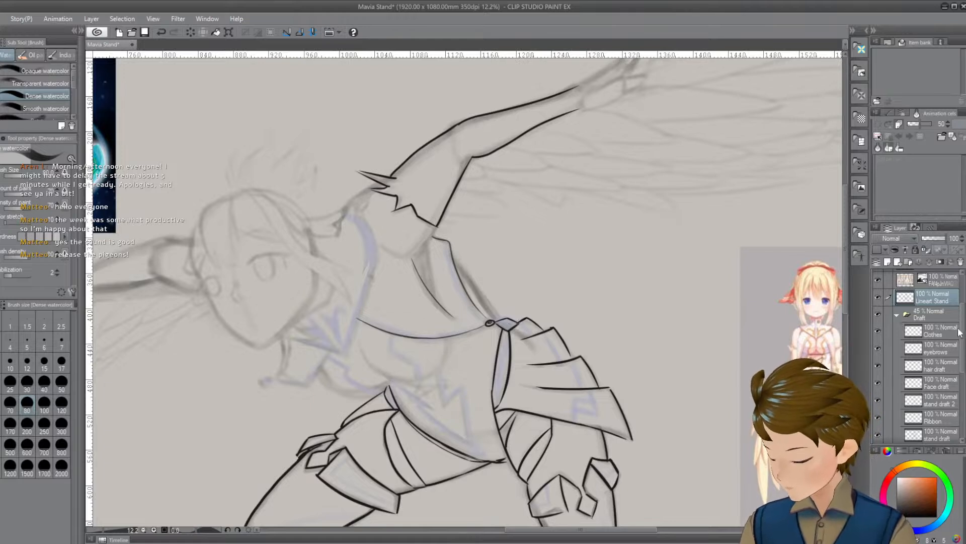
pyautogui.click(879, 314)
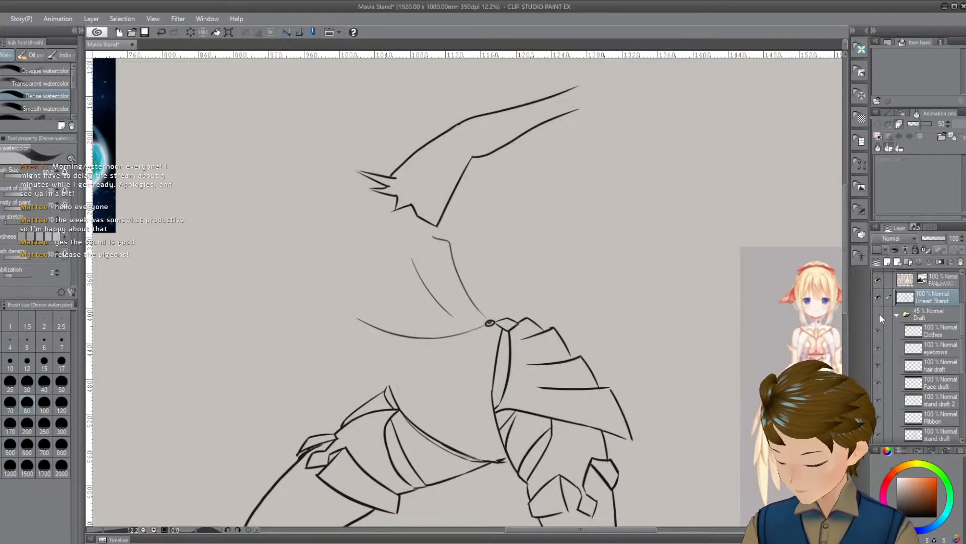
pyautogui.click(878, 314)
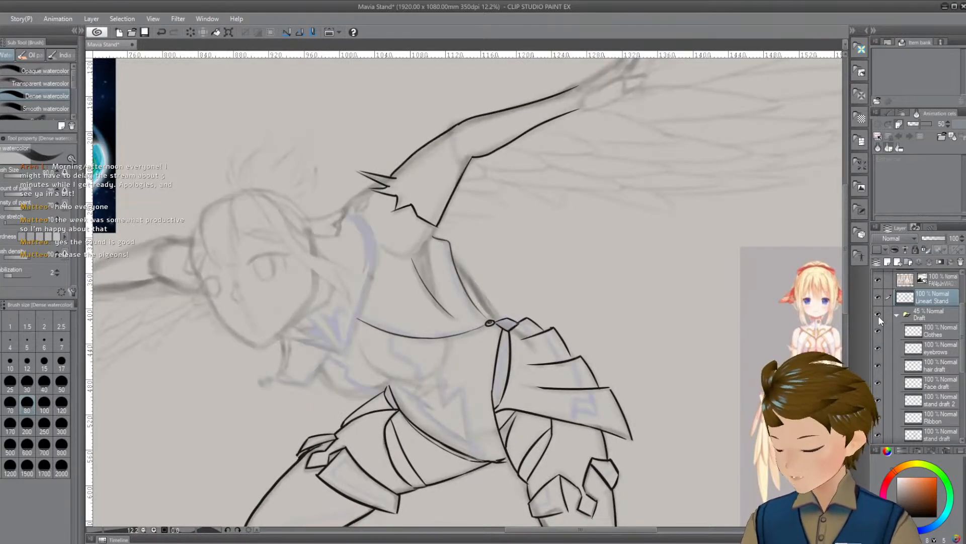
# Inspect the inked torso, skirt and legs on their own with the Draft folder hidden, and show the folder again
pyautogui.click(878, 315)
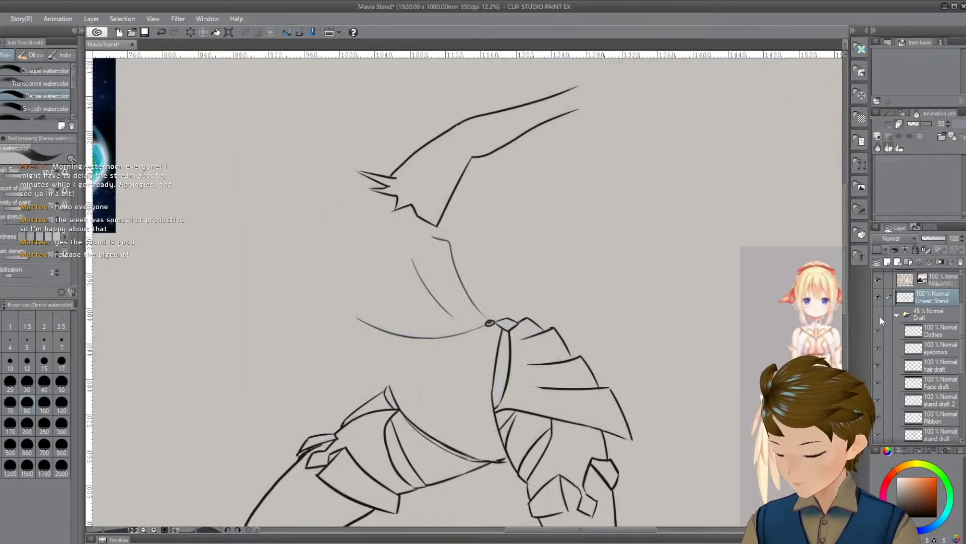
pyautogui.moveTo(600, 417); pyautogui.dragTo(594, 108)
pyautogui.moveTo(658, 178); pyautogui.dragTo(655, 297)
pyautogui.moveTo(581, 391); pyautogui.dragTo(597, 338)
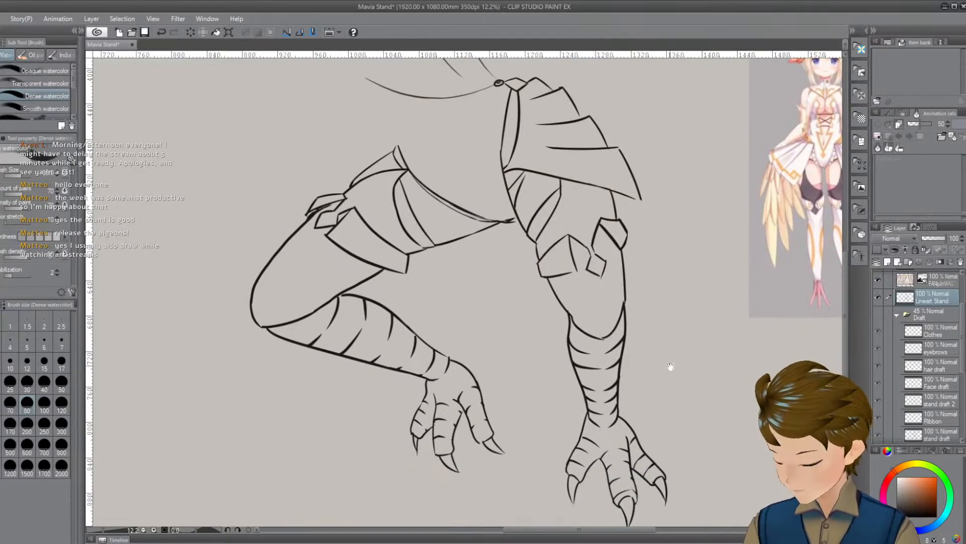
pyautogui.moveTo(679, 280)
pyautogui.mouseDown()
pyautogui.moveTo(649, 406)
pyautogui.moveTo(655, 296)
pyautogui.moveTo(628, 347)
pyautogui.mouseUp()
pyautogui.moveTo(594, 280); pyautogui.dragTo(610, 384)
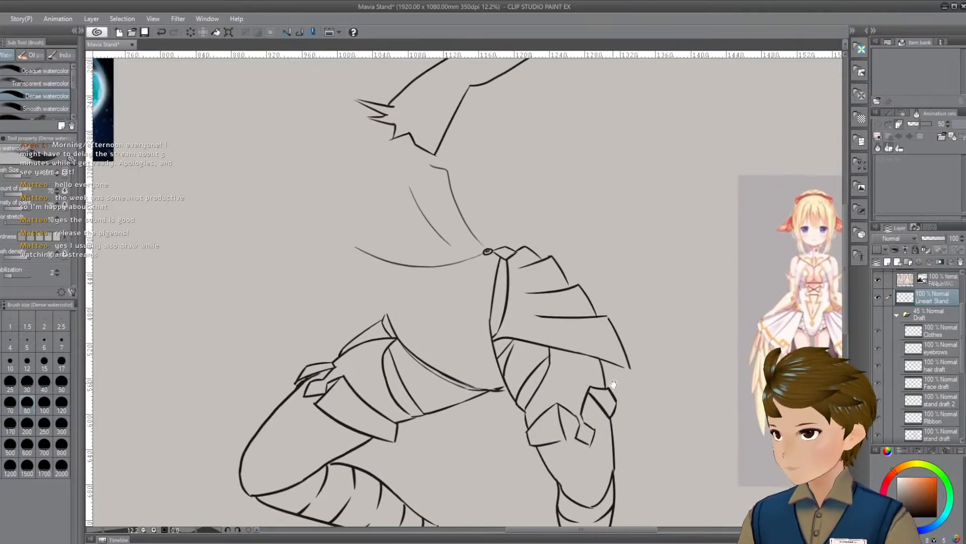
pyautogui.click(877, 316)
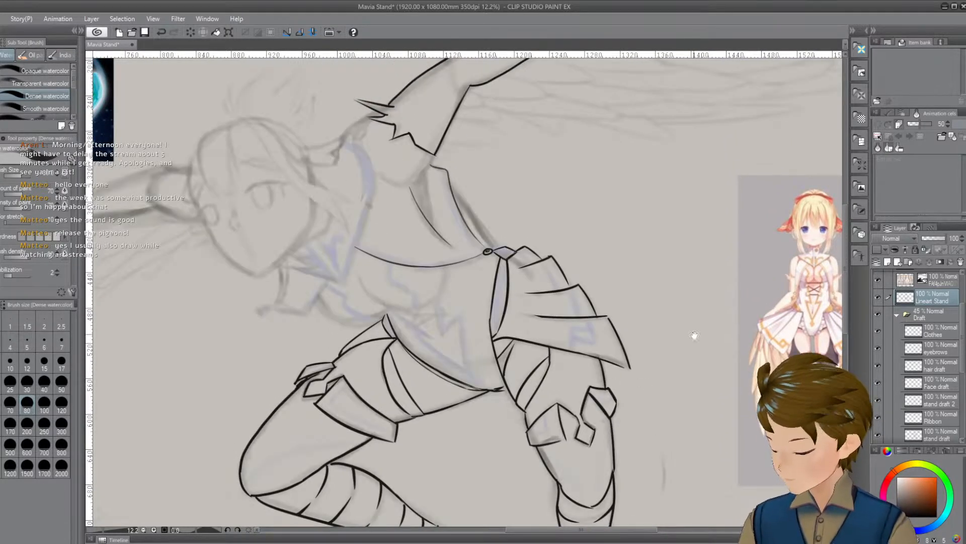
# Compare the draft with the inked lines by switching the Lineart Stand layer off and on
pyautogui.moveTo(695, 334); pyautogui.dragTo(704, 359)
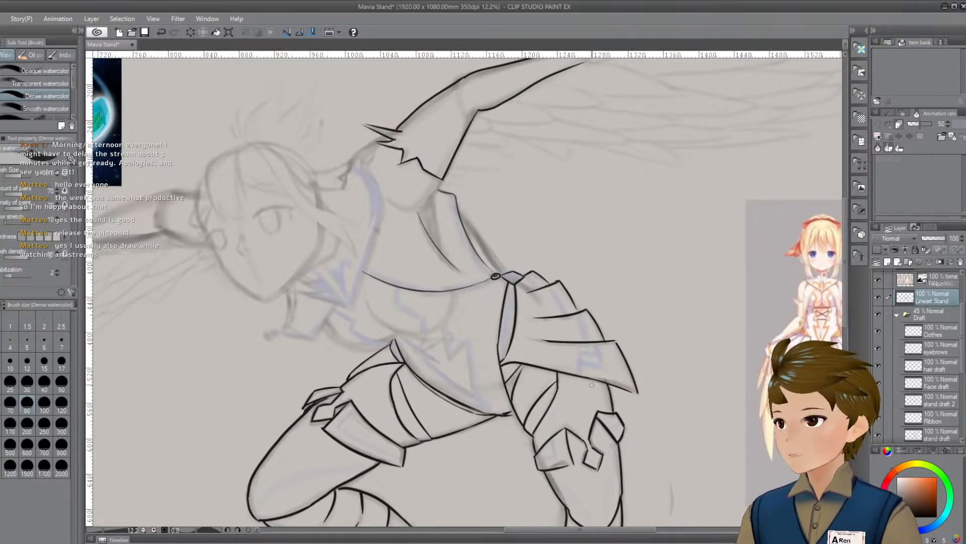
pyautogui.moveTo(584, 377); pyautogui.dragTo(595, 365)
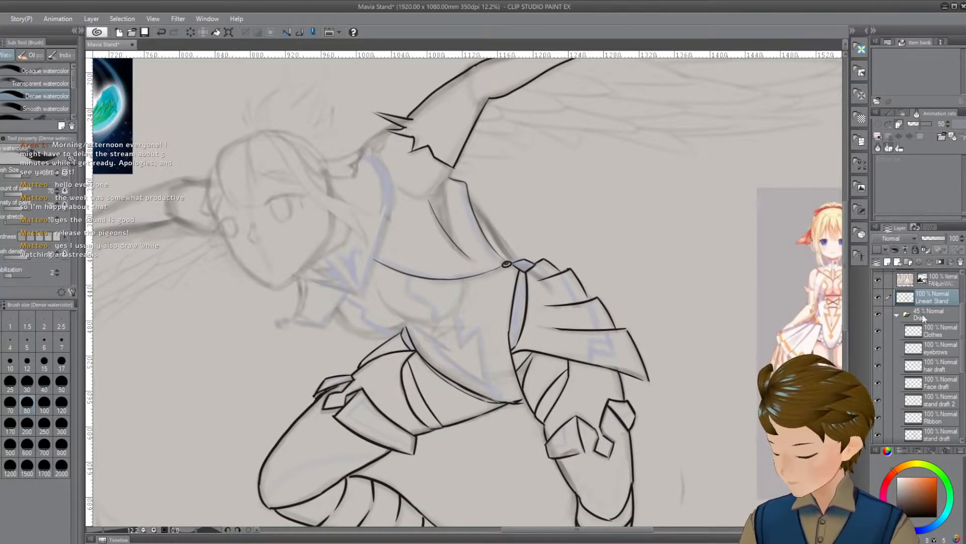
pyautogui.click(877, 297)
pyautogui.click(878, 297)
pyautogui.moveTo(557, 305); pyautogui.dragTo(547, 304)
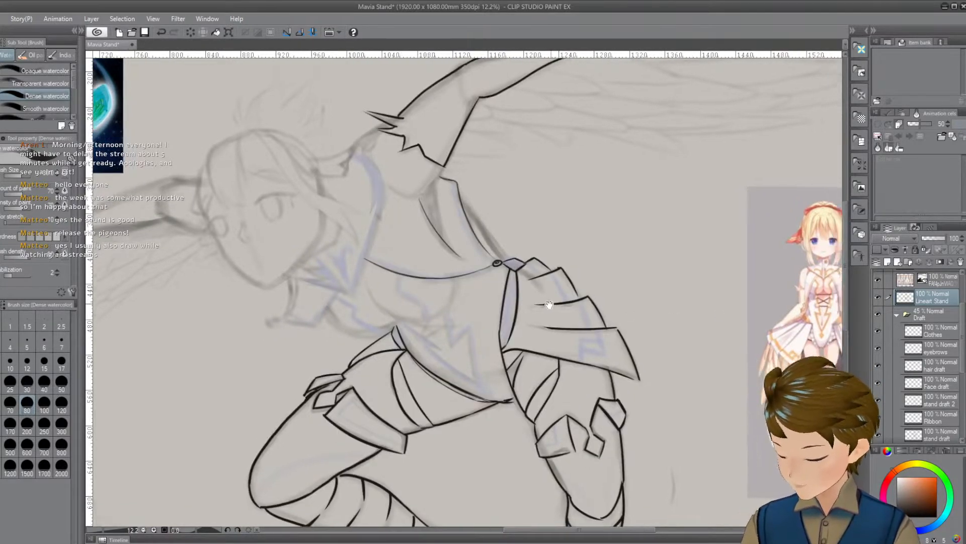
# Ink the underarm line below the torn sleeve edge and the shoulder contour from the sleeve spikes to the blue collar strip
pyautogui.moveTo(480, 235); pyautogui.dragTo(505, 306)
pyautogui.moveTo(445, 256)
pyautogui.mouseDown()
pyautogui.moveTo(473, 281)
pyautogui.moveTo(497, 264)
pyautogui.moveTo(472, 291)
pyautogui.moveTo(494, 268)
pyautogui.moveTo(532, 312)
pyautogui.mouseUp()
pyautogui.hotkey('ctrl', 'z')
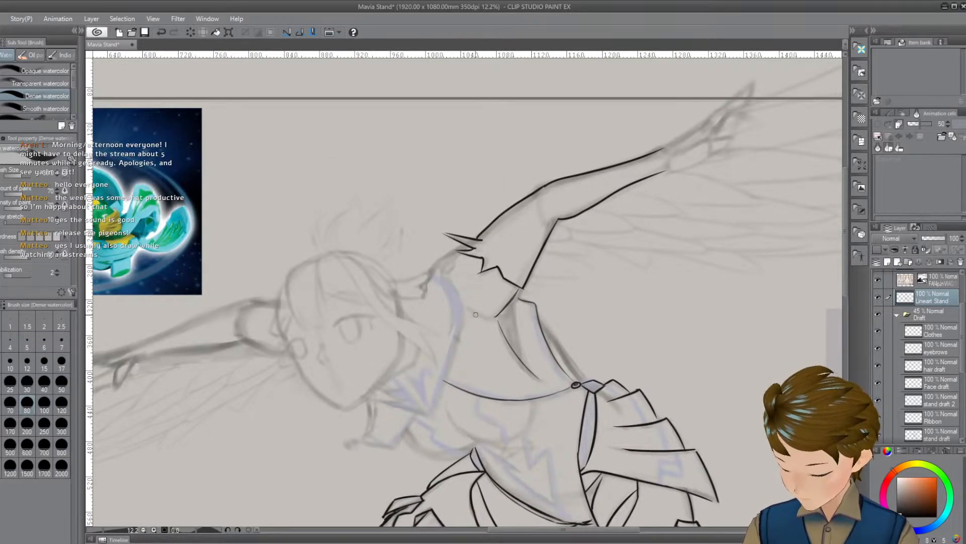
pyautogui.moveTo(476, 338); pyautogui.dragTo(329, 504)
pyautogui.moveTo(521, 181); pyautogui.dragTo(496, 252)
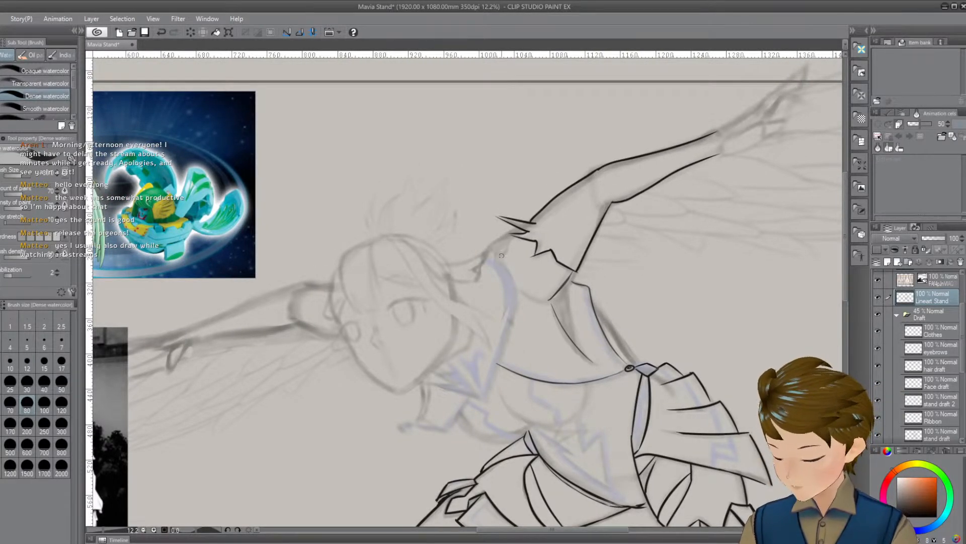
pyautogui.moveTo(546, 270); pyautogui.dragTo(550, 287)
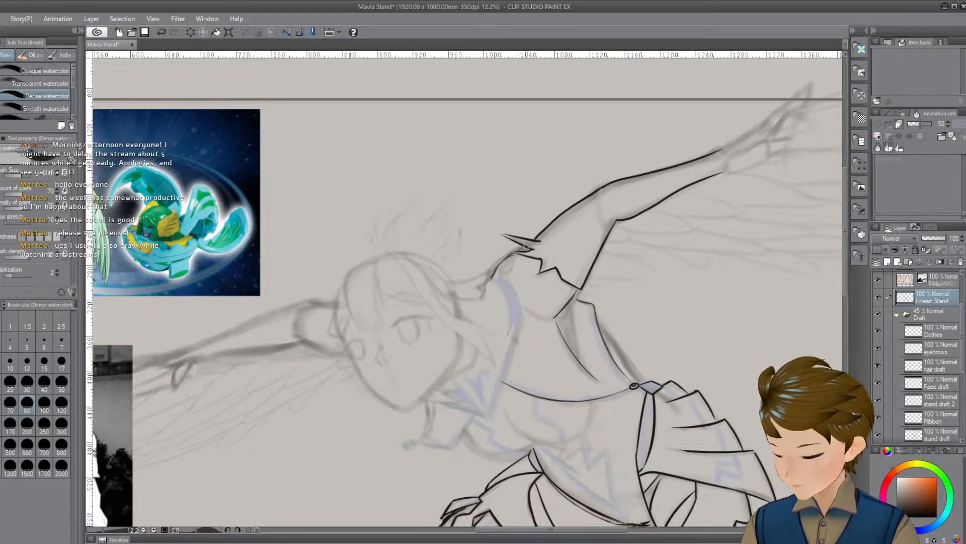
pyautogui.scroll(-1, 535, 258)
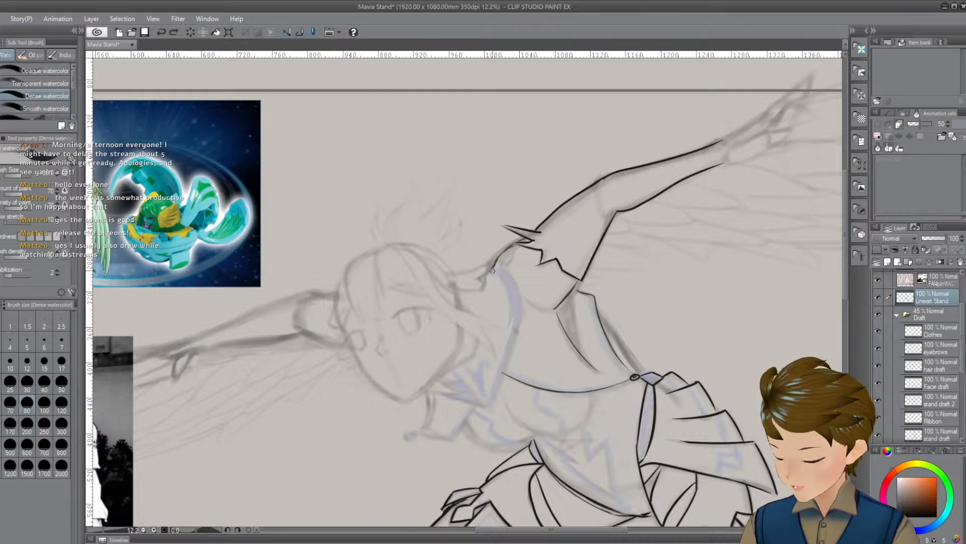
# Ink the short top edge of the blue collar strip where it meets the shoulder contour
pyautogui.moveTo(487, 271)
pyautogui.mouseDown()
pyautogui.moveTo(510, 272)
pyautogui.moveTo(501, 268)
pyautogui.mouseUp()
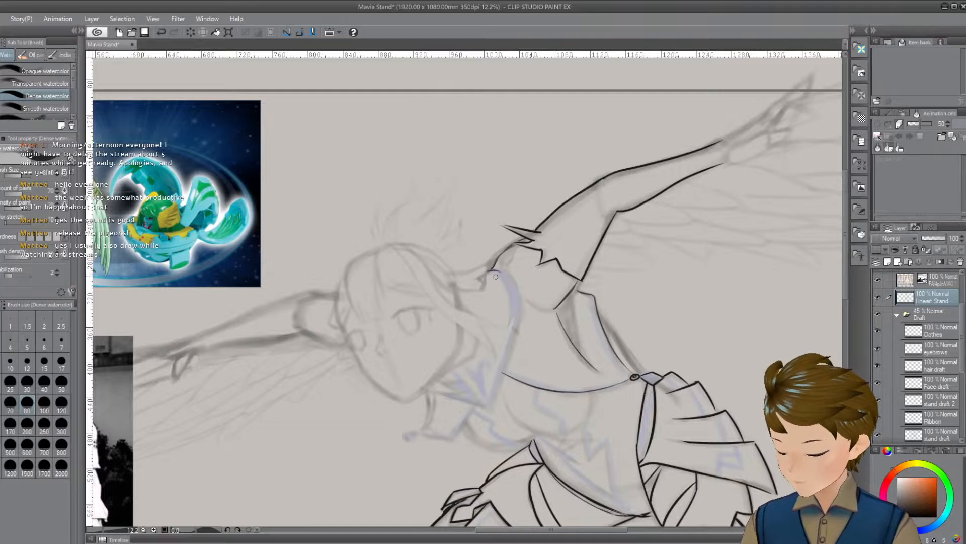
pyautogui.hotkey('ctrl', 'z')
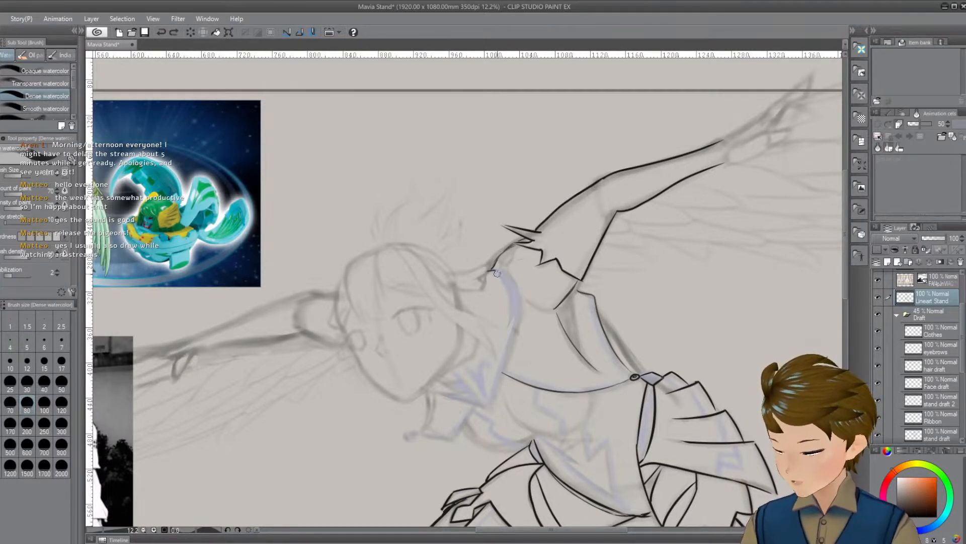
pyautogui.moveTo(495, 273); pyautogui.dragTo(493, 281)
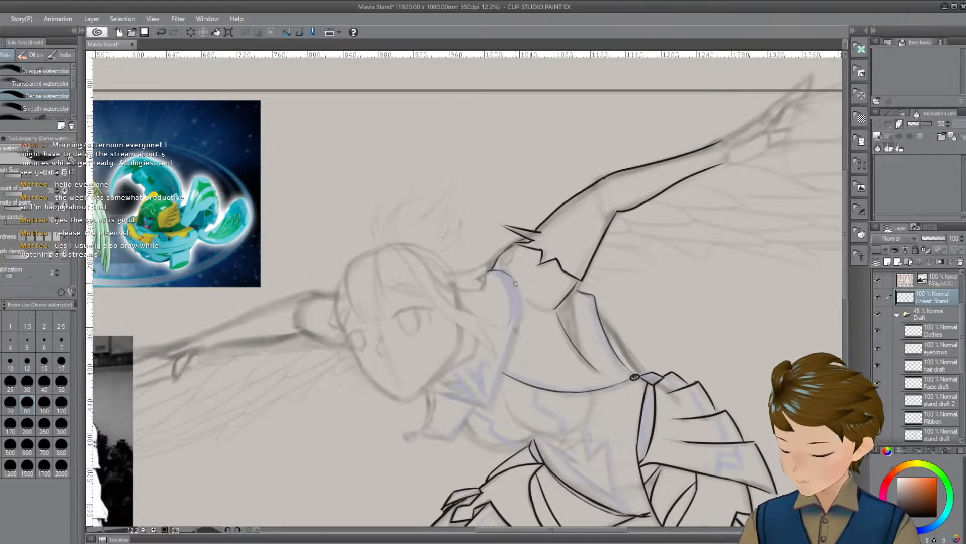
# Ink the straight lower part of the blue collar strip's outer edge, between the chest and the collar's pointed tip
pyautogui.moveTo(515, 278); pyautogui.dragTo(521, 334)
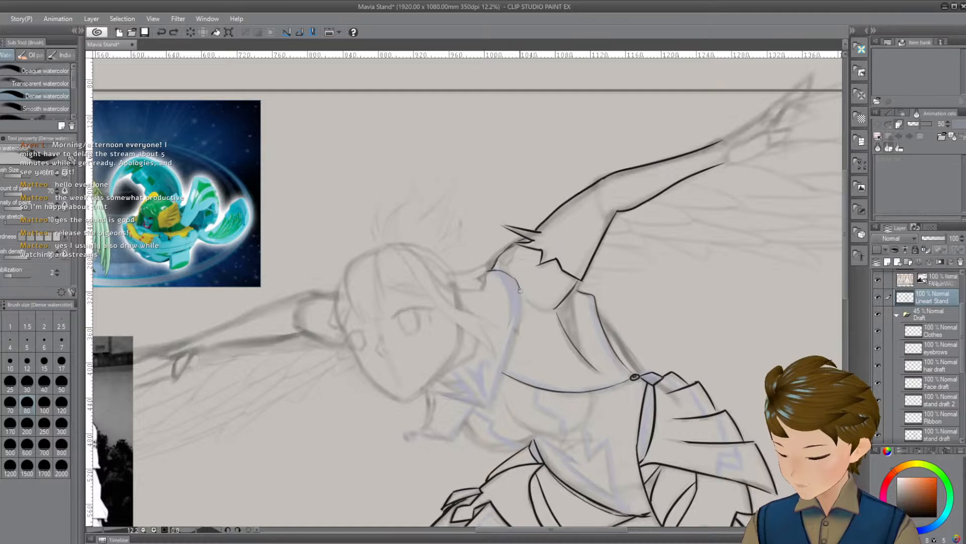
pyautogui.moveTo(520, 290); pyautogui.dragTo(512, 351)
pyautogui.hotkey('ctrl', 'z')
pyautogui.moveTo(514, 279); pyautogui.dragTo(501, 382)
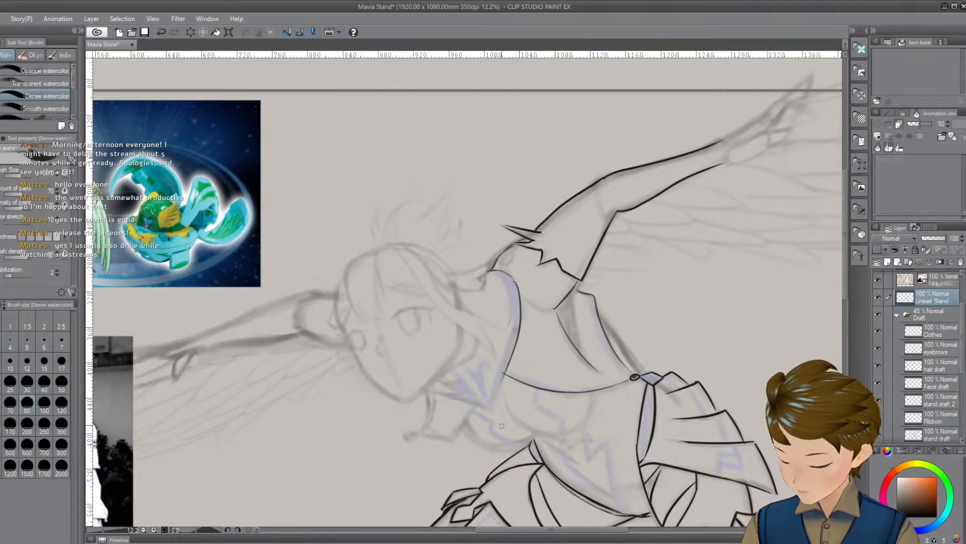
pyautogui.hotkey('ctrl', 'z')
pyautogui.moveTo(519, 321); pyautogui.dragTo(490, 409)
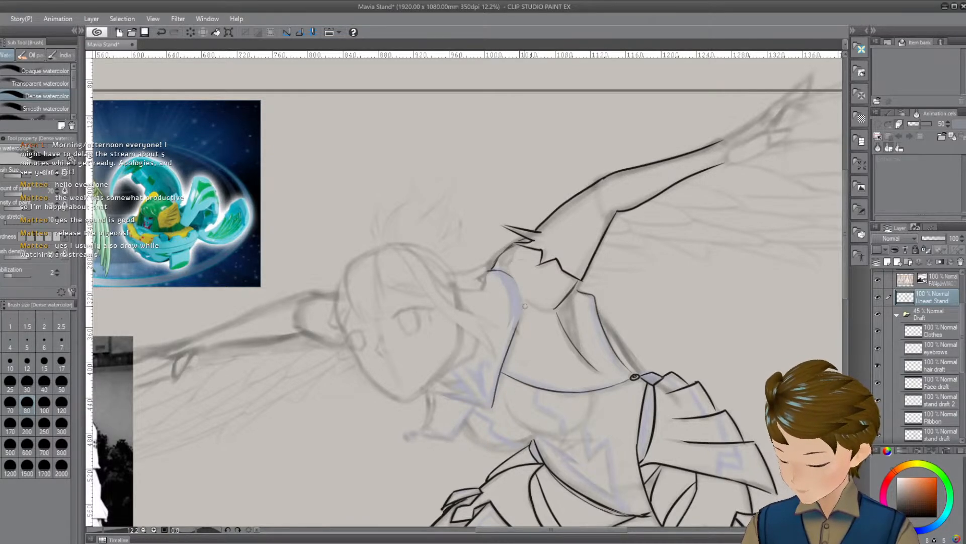
pyautogui.hotkey('ctrl', 'z')
pyautogui.moveTo(524, 325); pyautogui.dragTo(491, 407)
pyautogui.hotkey('ctrl', 'z')
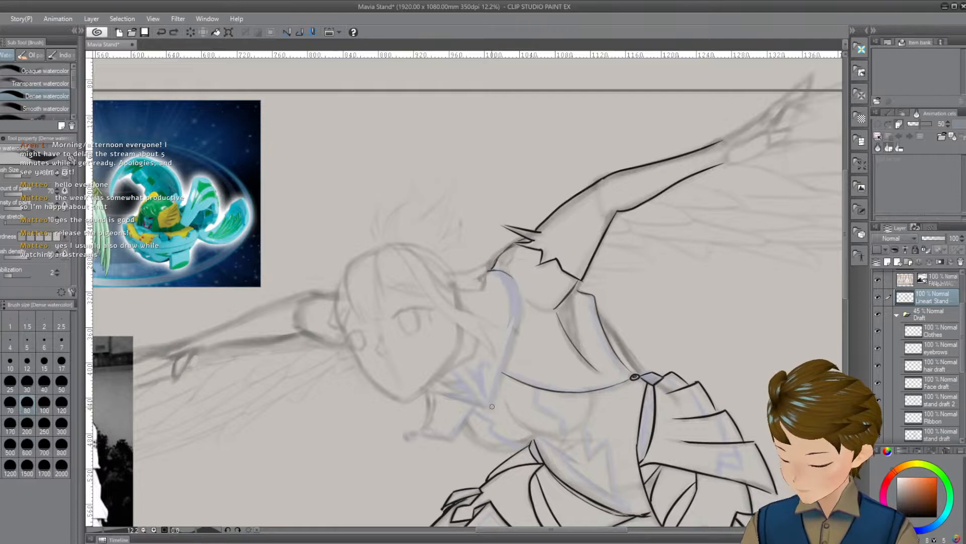
pyautogui.moveTo(518, 334)
pyautogui.mouseDown()
pyautogui.moveTo(489, 408)
pyautogui.moveTo(516, 325)
pyautogui.mouseUp()
pyautogui.hotkey('ctrl', 'z')
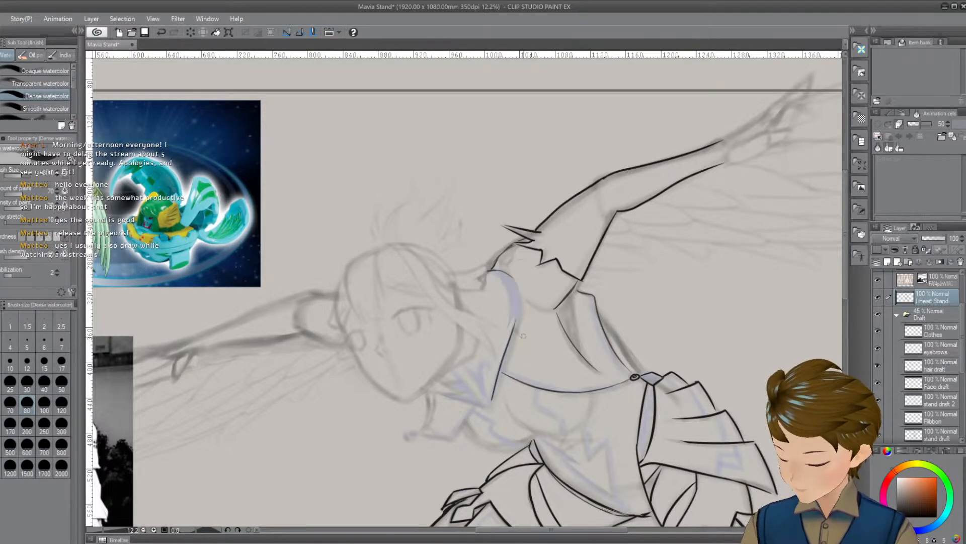
pyautogui.hotkey('ctrl', 'z')
pyautogui.moveTo(489, 408); pyautogui.dragTo(516, 326)
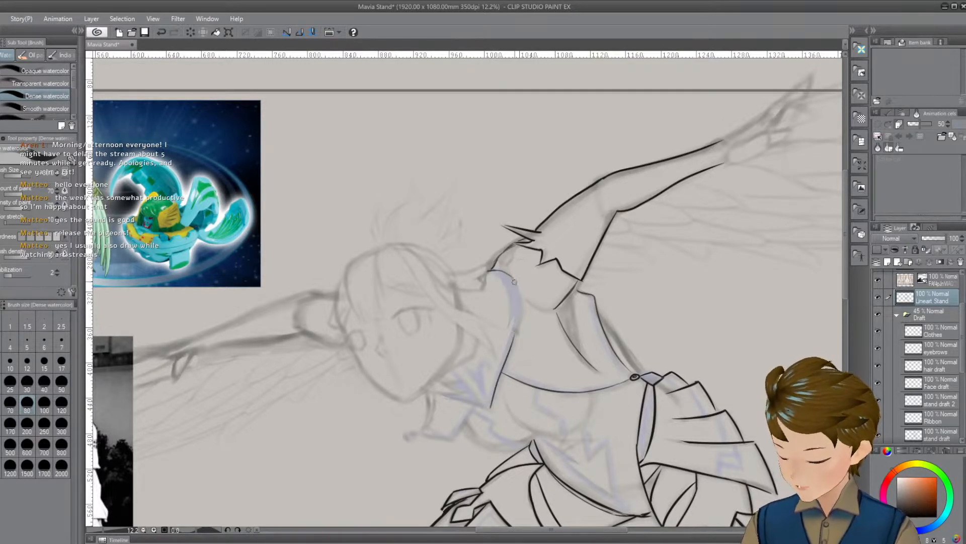
# Ink the curved upper part of the collar strip's outer edge, joining the shoulder end to the straight lower line
pyautogui.moveTo(514, 282); pyautogui.dragTo(521, 337)
pyautogui.hotkey('ctrl', 'z')
pyautogui.moveTo(513, 279)
pyautogui.mouseDown()
pyautogui.moveTo(512, 311)
pyautogui.moveTo(520, 310)
pyautogui.moveTo(503, 328)
pyautogui.mouseUp()
pyautogui.hotkey('ctrl', 'z')
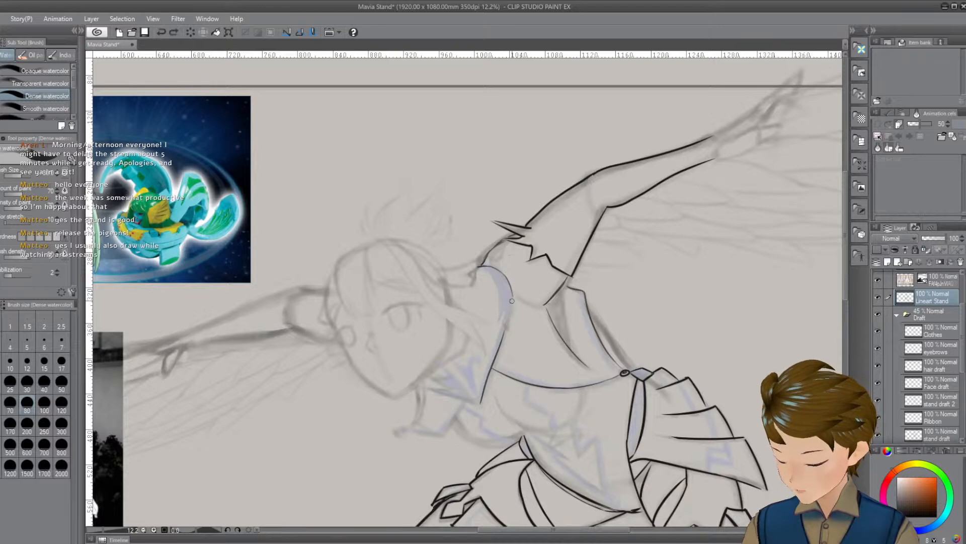
pyautogui.moveTo(512, 294)
pyautogui.mouseDown()
pyautogui.moveTo(504, 328)
pyautogui.moveTo(513, 333)
pyautogui.mouseUp()
pyautogui.hotkey('ctrl', 'z')
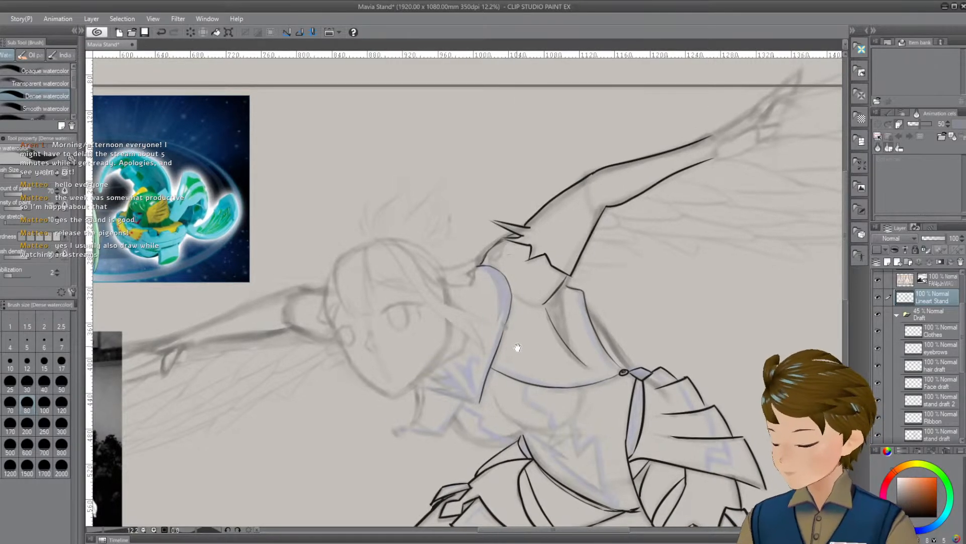
pyautogui.moveTo(527, 367); pyautogui.dragTo(524, 363)
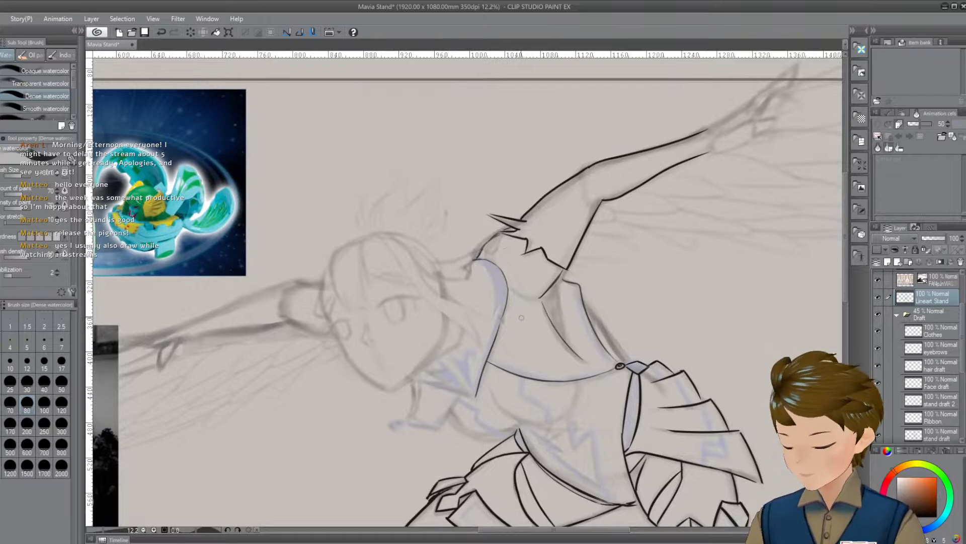
pyautogui.moveTo(519, 277); pyautogui.dragTo(509, 271)
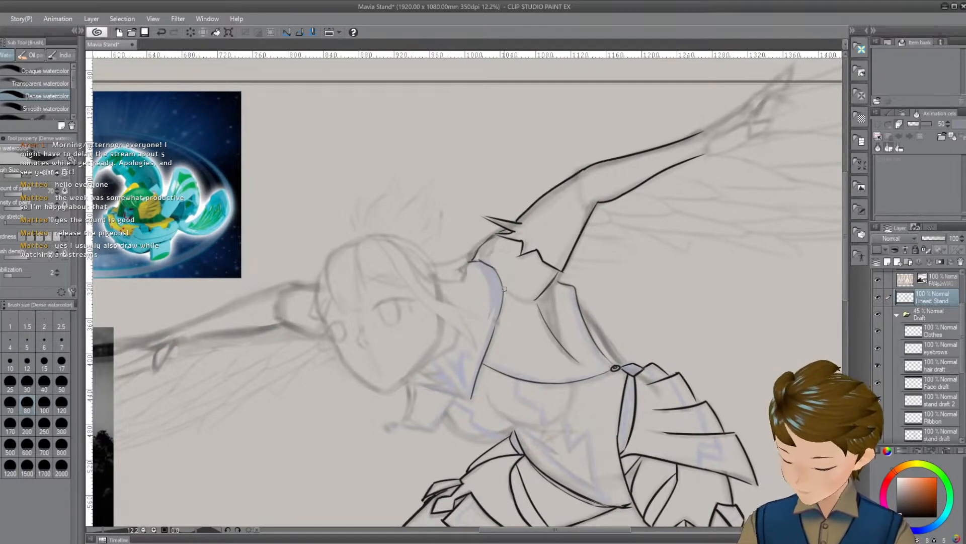
# Set the brush size to 120 and thicken the curved upper part of the collar strip's outer edge
pyautogui.press(']')
pyautogui.press(']')
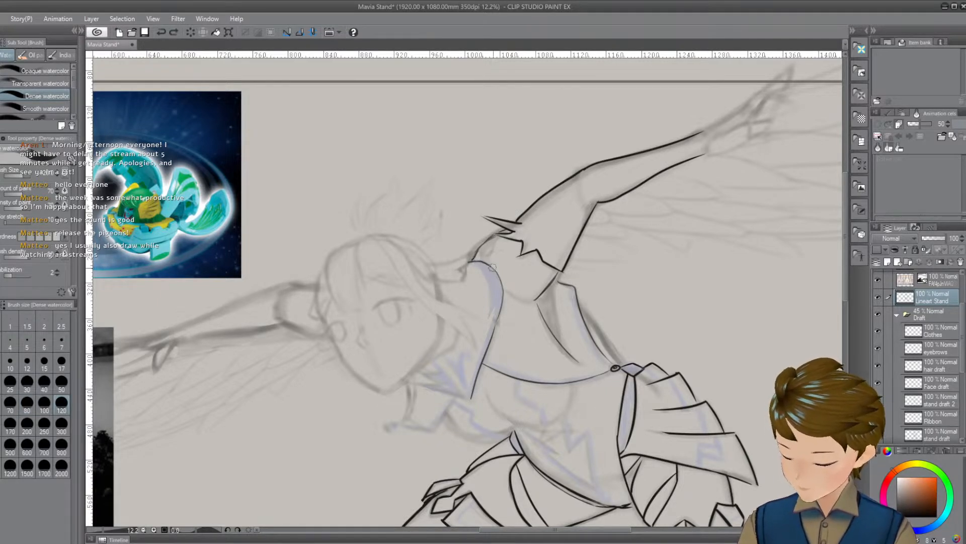
pyautogui.moveTo(489, 265); pyautogui.dragTo(501, 305)
pyautogui.hotkey('ctrl', 'z')
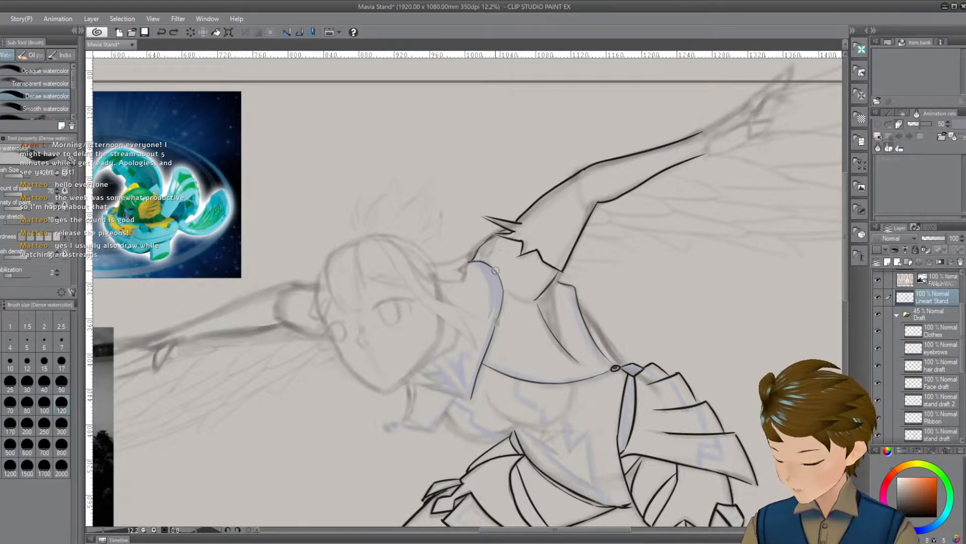
pyautogui.moveTo(490, 265); pyautogui.dragTo(498, 306)
pyautogui.moveTo(491, 267)
pyautogui.mouseDown()
pyautogui.moveTo(499, 307)
pyautogui.moveTo(528, 316)
pyautogui.moveTo(526, 345)
pyautogui.moveTo(497, 319)
pyautogui.mouseUp()
pyautogui.hotkey('ctrl', 'z')
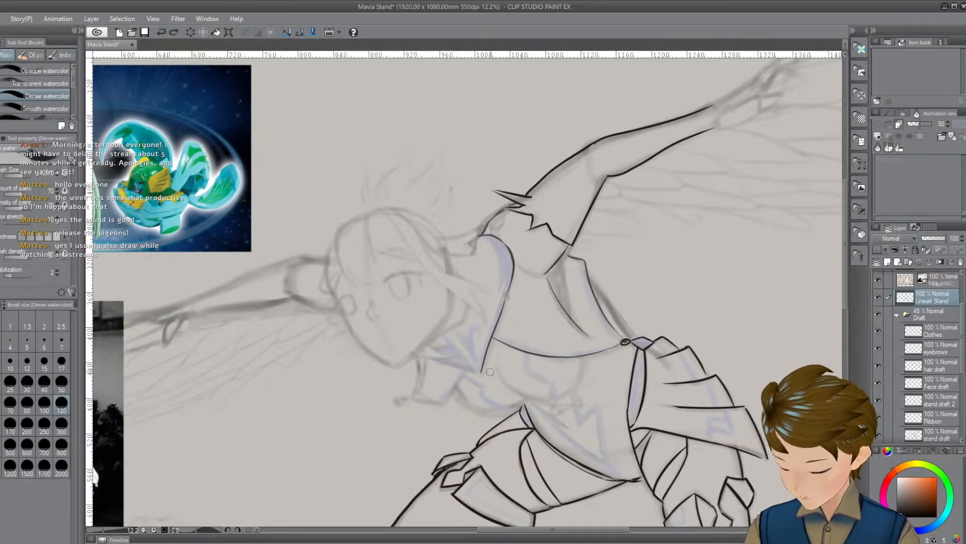
# Try to ink the collar's lower edge from under the chin to its pointed tip
pyautogui.moveTo(540, 358); pyautogui.dragTo(520, 364)
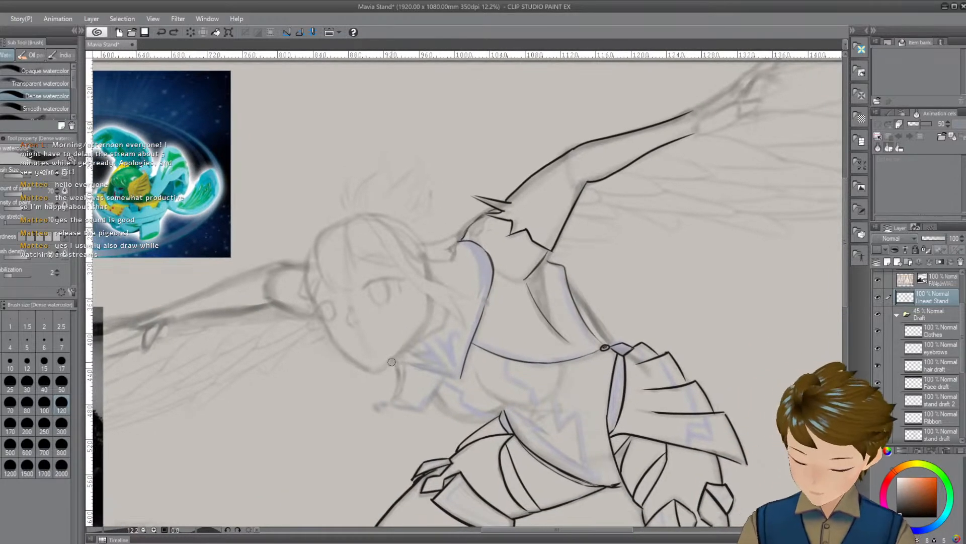
pyautogui.moveTo(392, 361); pyautogui.dragTo(451, 363)
pyautogui.moveTo(391, 362); pyautogui.dragTo(453, 373)
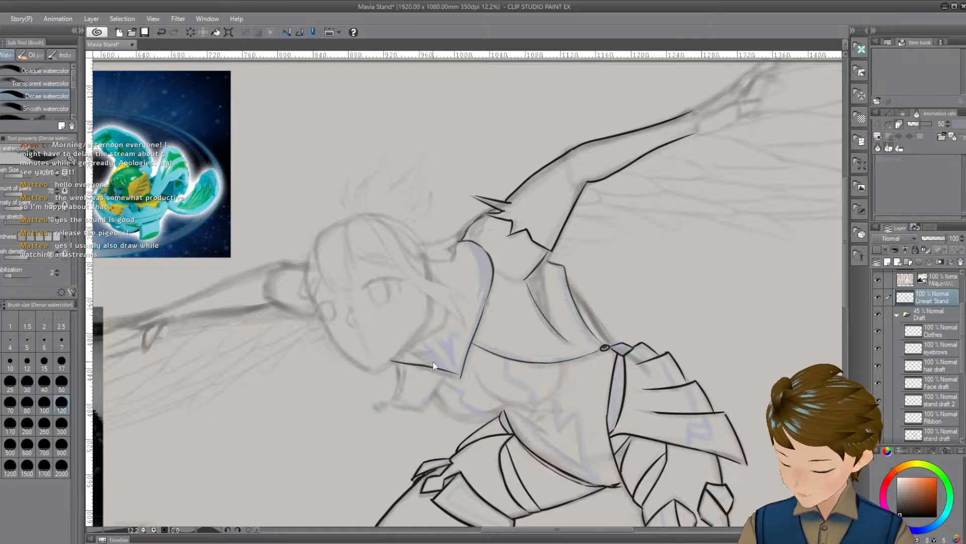
pyautogui.hotkey('ctrl', 'z')
pyautogui.moveTo(390, 363); pyautogui.dragTo(457, 377)
pyautogui.hotkey('ctrl', 'z')
pyautogui.moveTo(395, 364); pyautogui.dragTo(460, 378)
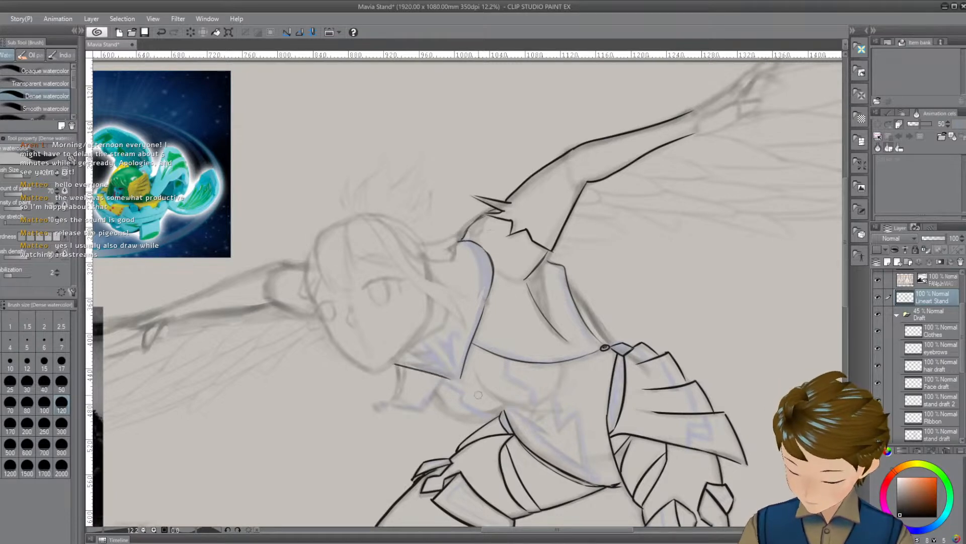
pyautogui.hotkey('ctrl', 'z')
pyautogui.moveTo(392, 364); pyautogui.dragTo(449, 378)
pyautogui.hotkey('ctrl', 'z')
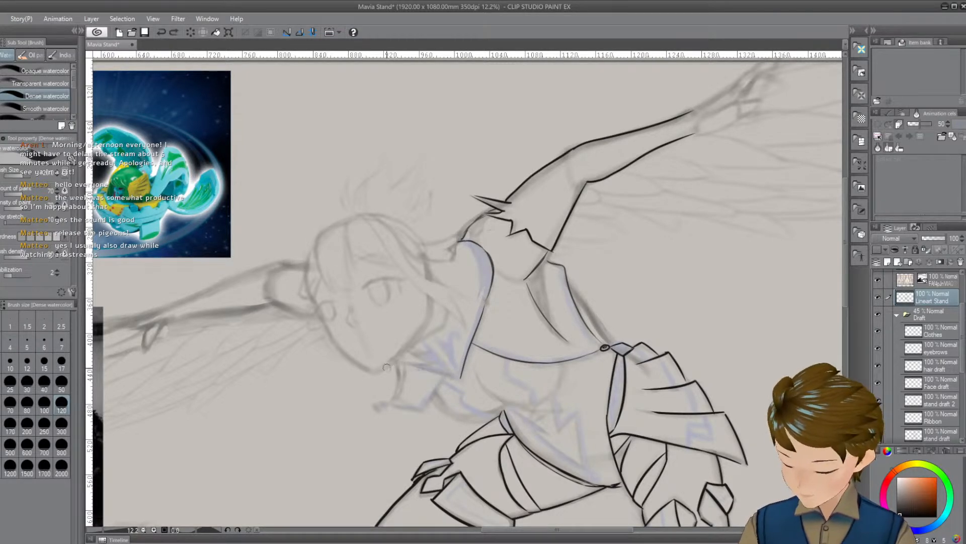
pyautogui.moveTo(395, 363); pyautogui.dragTo(451, 380)
pyautogui.hotkey('ctrl', 'z')
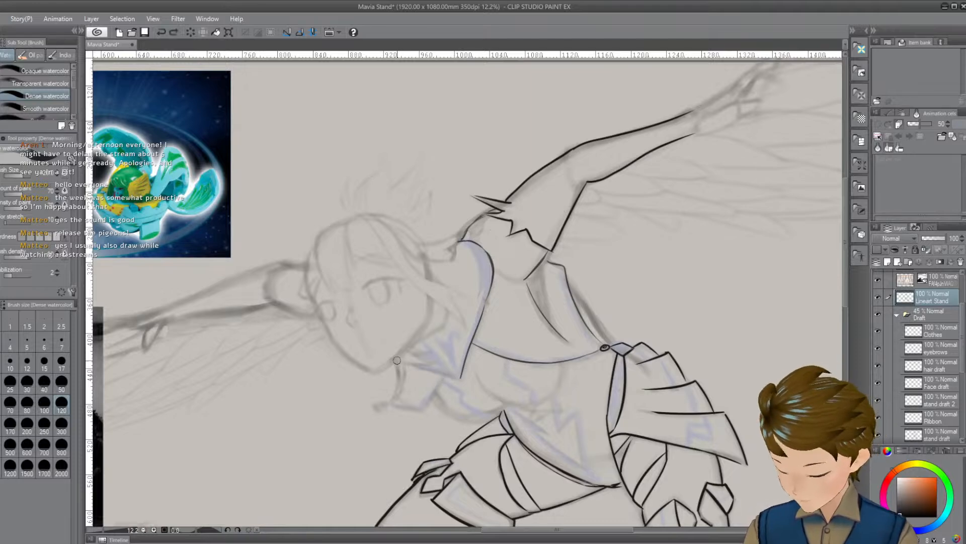
pyautogui.moveTo(388, 362); pyautogui.dragTo(445, 373)
pyautogui.hotkey('ctrl', 'z')
pyautogui.moveTo(404, 342)
pyautogui.mouseDown()
pyautogui.moveTo(370, 332)
pyautogui.moveTo(388, 355)
pyautogui.moveTo(417, 366)
pyautogui.mouseUp()
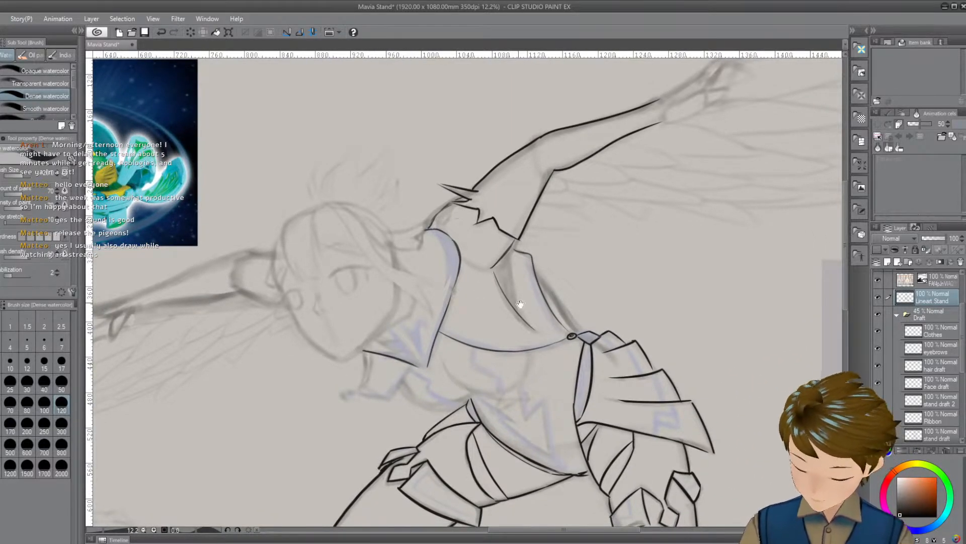
pyautogui.moveTo(567, 366)
pyautogui.mouseDown()
pyautogui.moveTo(578, 351)
pyautogui.moveTo(612, 348)
pyautogui.mouseUp()
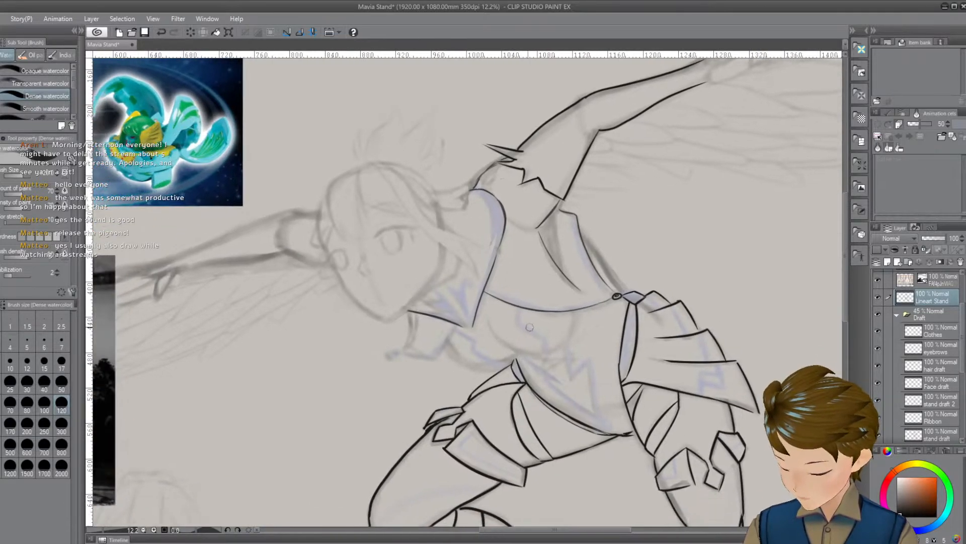
pyautogui.hotkey('ctrl', 'z')
# Ink the collar's lower edge as one clean, slightly slanted line from below the chin to the pointed tip
pyautogui.moveTo(408, 314); pyautogui.dragTo(455, 328)
pyautogui.hotkey('ctrl', 'z')
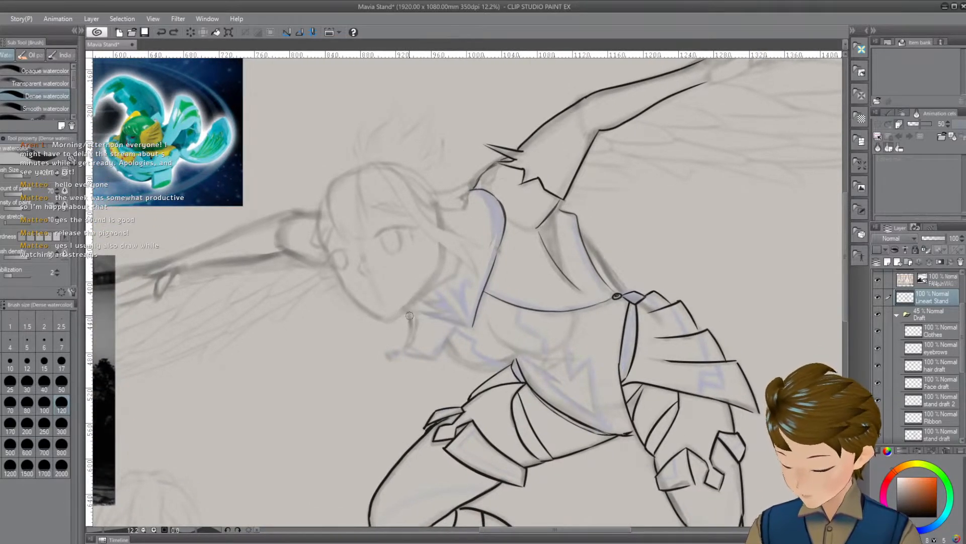
pyautogui.moveTo(403, 313); pyautogui.dragTo(460, 330)
pyautogui.hotkey('ctrl', 'z')
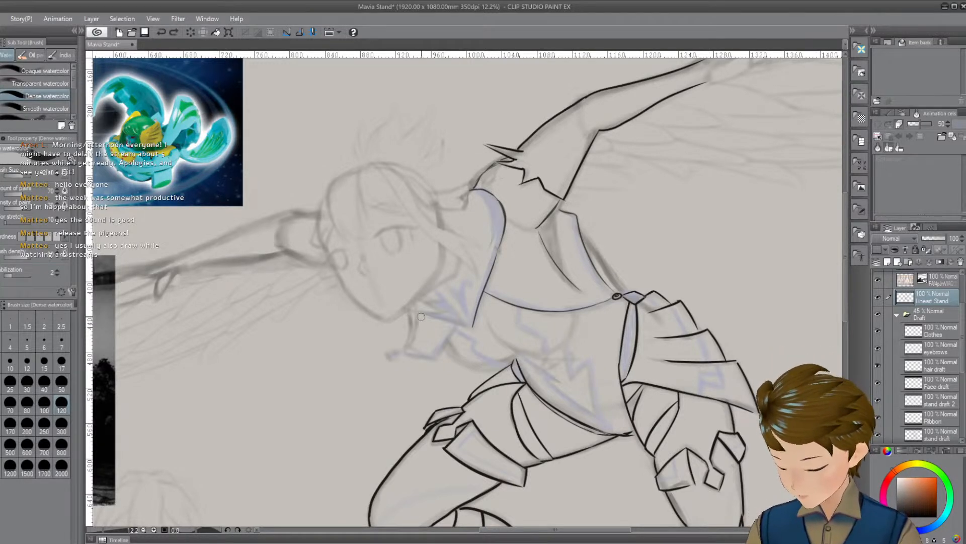
pyautogui.moveTo(404, 312); pyautogui.dragTo(459, 325)
pyautogui.hotkey('ctrl', 'z')
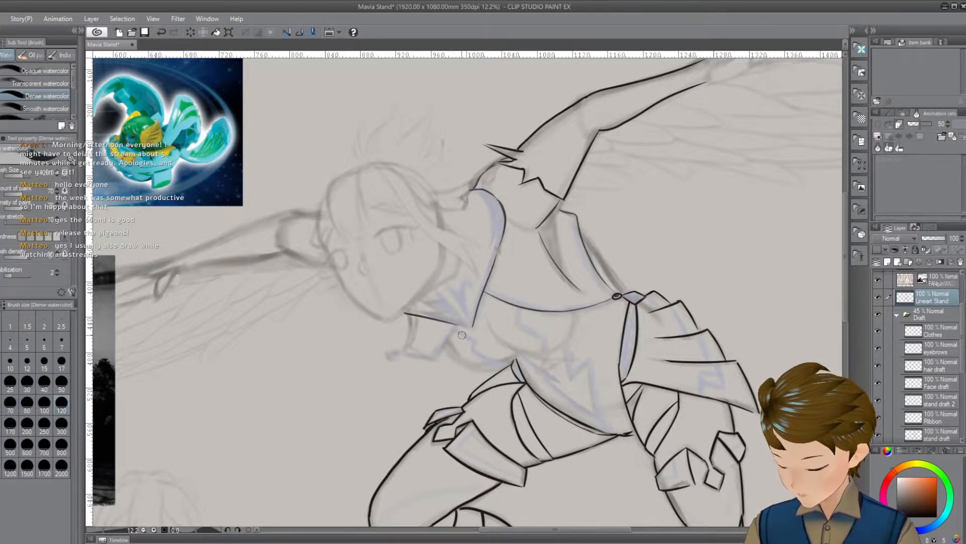
pyautogui.moveTo(408, 314)
pyautogui.mouseDown()
pyautogui.moveTo(412, 338)
pyautogui.moveTo(459, 332)
pyautogui.moveTo(485, 315)
pyautogui.moveTo(477, 310)
pyautogui.moveTo(496, 313)
pyautogui.mouseUp()
pyautogui.hotkey('ctrl', 'z')
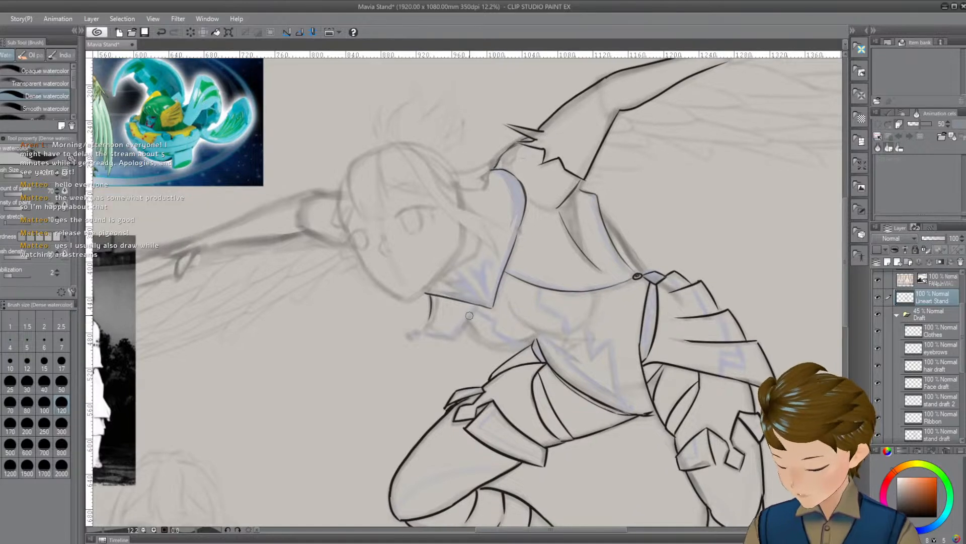
# Ink the sides and curved bottom edge of the small flap hanging below the collar under the chin
pyautogui.moveTo(449, 339)
pyautogui.mouseDown()
pyautogui.moveTo(459, 330)
pyautogui.moveTo(442, 346)
pyautogui.mouseUp()
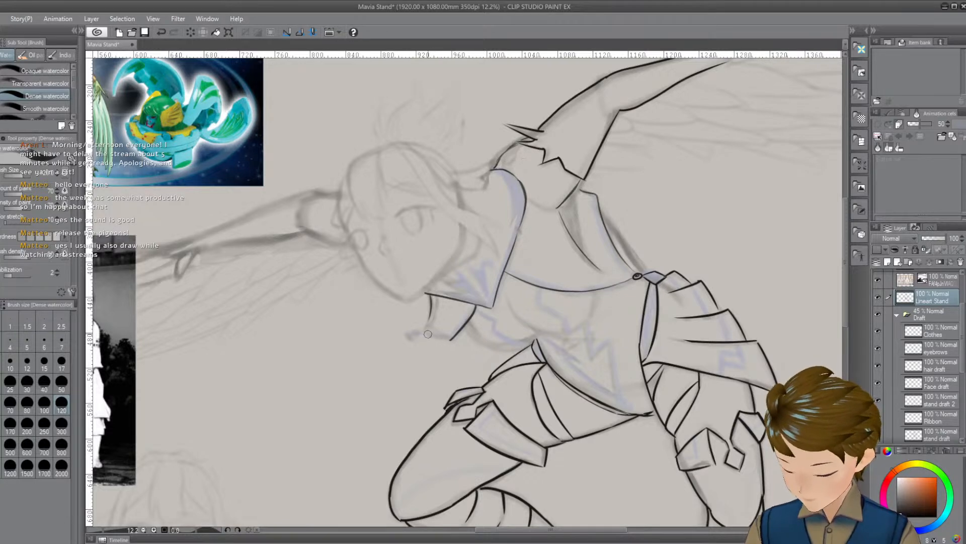
pyautogui.moveTo(424, 334); pyautogui.dragTo(445, 344)
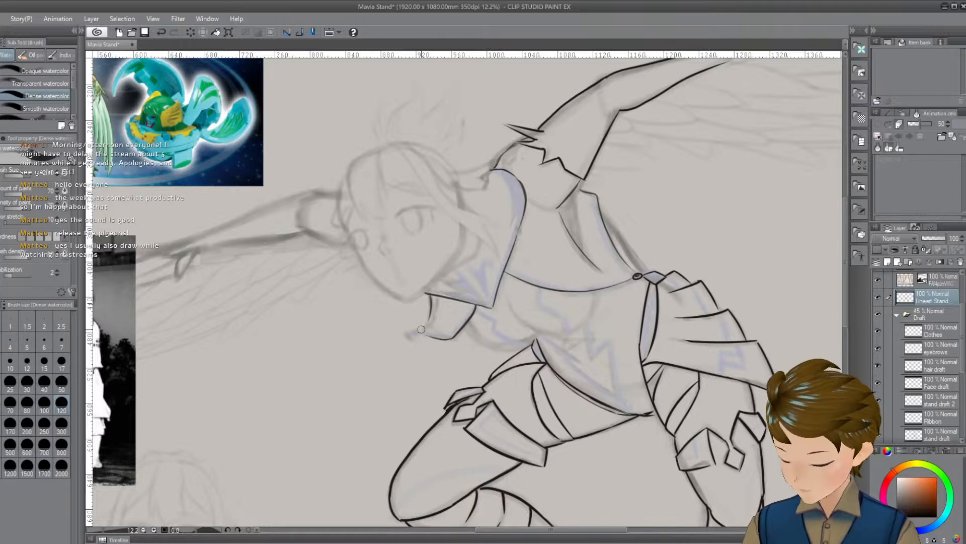
pyautogui.moveTo(432, 307)
pyautogui.mouseDown()
pyautogui.moveTo(429, 328)
pyautogui.moveTo(432, 302)
pyautogui.mouseUp()
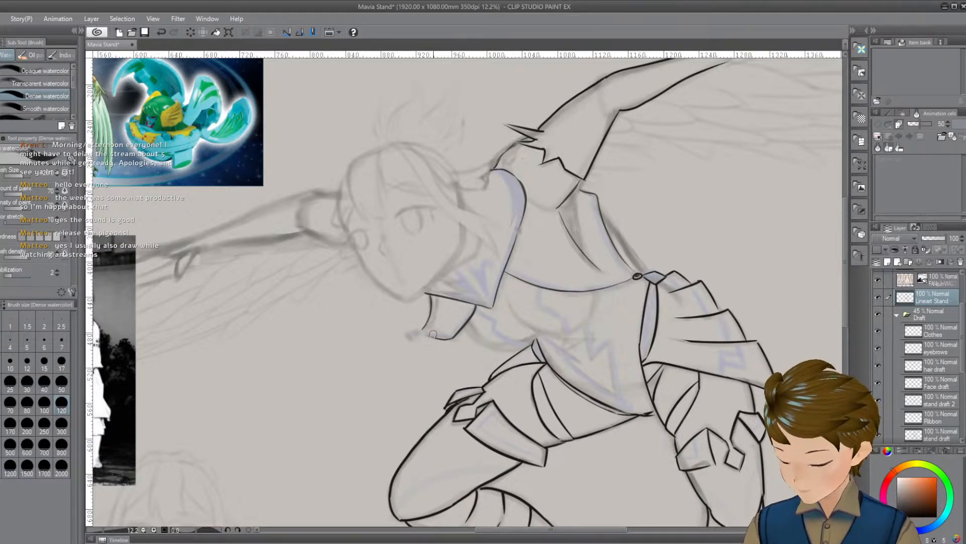
pyautogui.moveTo(515, 382)
pyautogui.mouseDown()
pyautogui.moveTo(457, 382)
pyautogui.moveTo(458, 357)
pyautogui.moveTo(474, 361)
pyautogui.mouseUp()
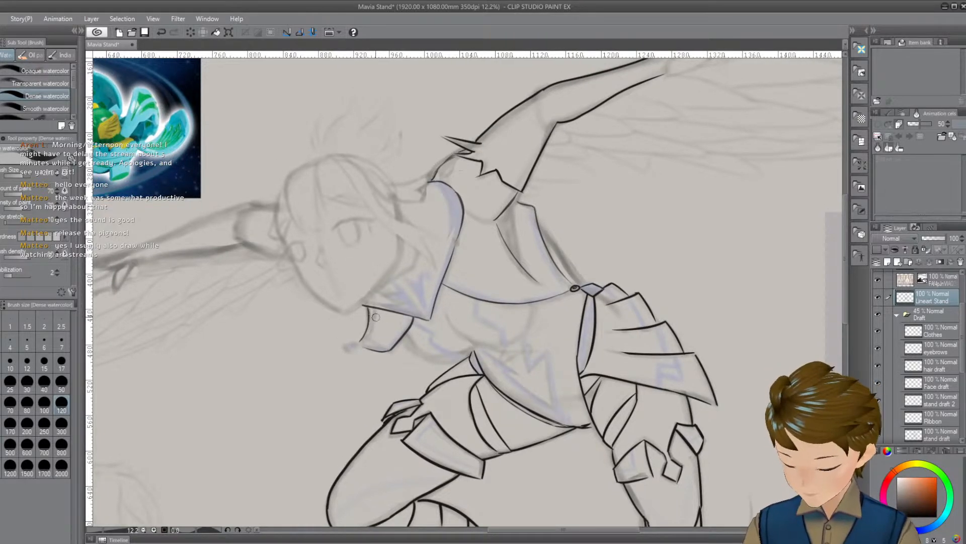
pyautogui.moveTo(375, 313); pyautogui.dragTo(373, 336)
pyautogui.hotkey('ctrl', 'z')
# Ink the short curved line from the collar strip to the armpit beneath the raised arm's jagged sleeve
pyautogui.moveTo(491, 422); pyautogui.dragTo(433, 431)
pyautogui.moveTo(476, 259); pyautogui.dragTo(490, 245)
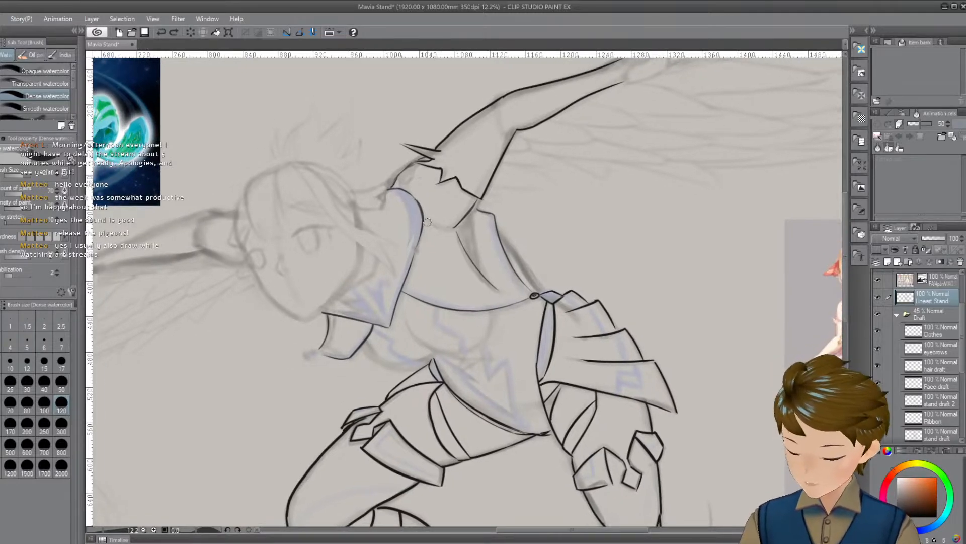
pyautogui.moveTo(426, 222); pyautogui.dragTo(456, 230)
# Select the black-and-white group photo and move it away from the draft of the outstretched arm and wing
pyautogui.moveTo(485, 264)
pyautogui.mouseDown()
pyautogui.moveTo(513, 325)
pyautogui.moveTo(413, 390)
pyautogui.moveTo(468, 338)
pyautogui.mouseUp()
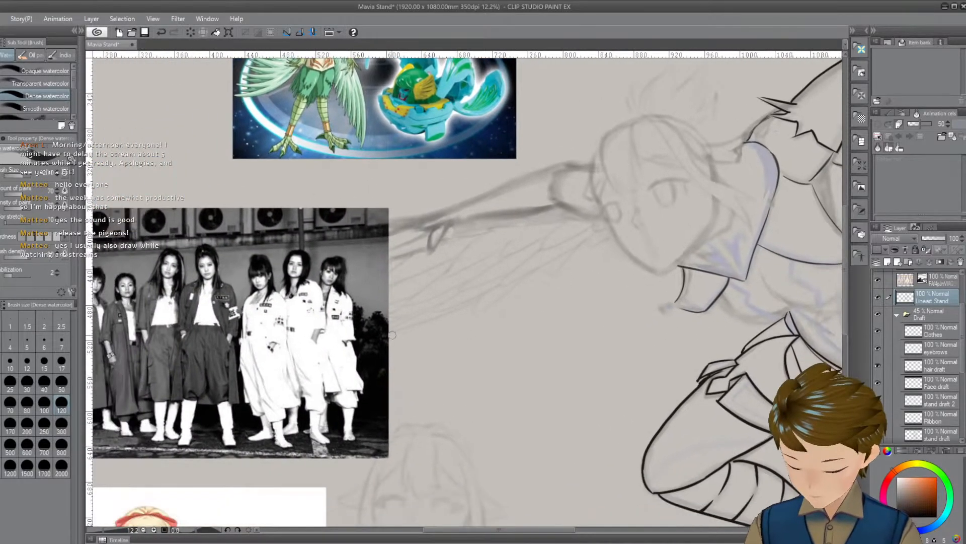
pyautogui.press('d')
pyautogui.click(302, 322)
pyautogui.click(49, 74)
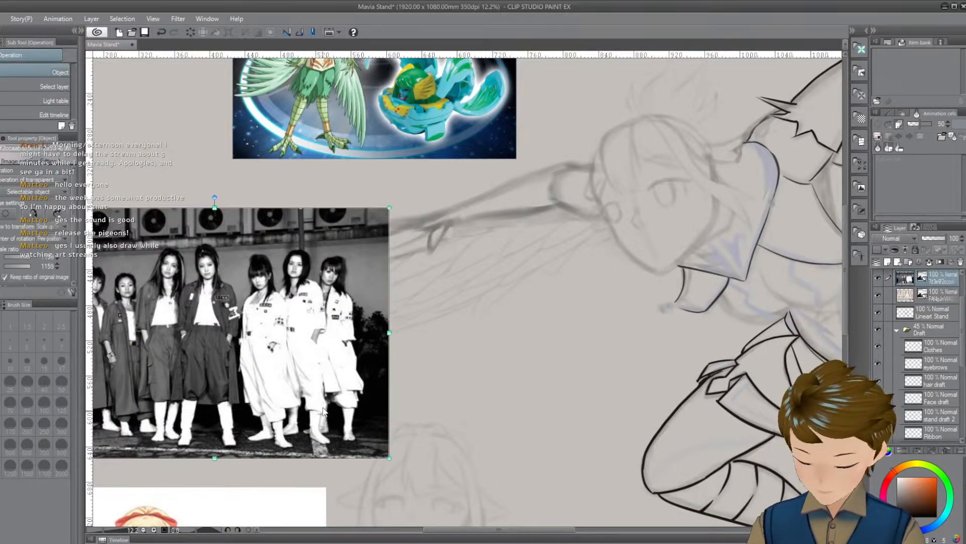
pyautogui.moveTo(323, 414); pyautogui.dragTo(280, 402)
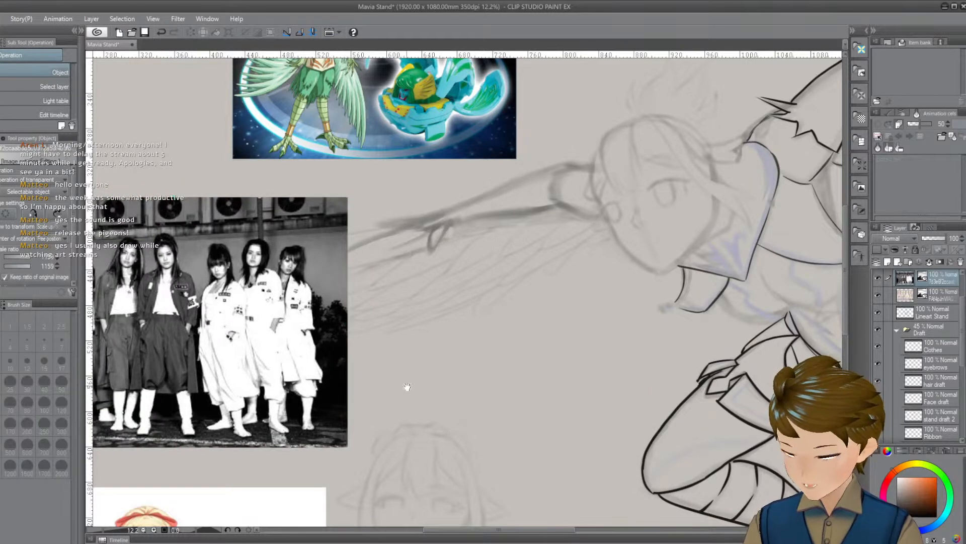
pyautogui.moveTo(403, 388); pyautogui.dragTo(473, 388)
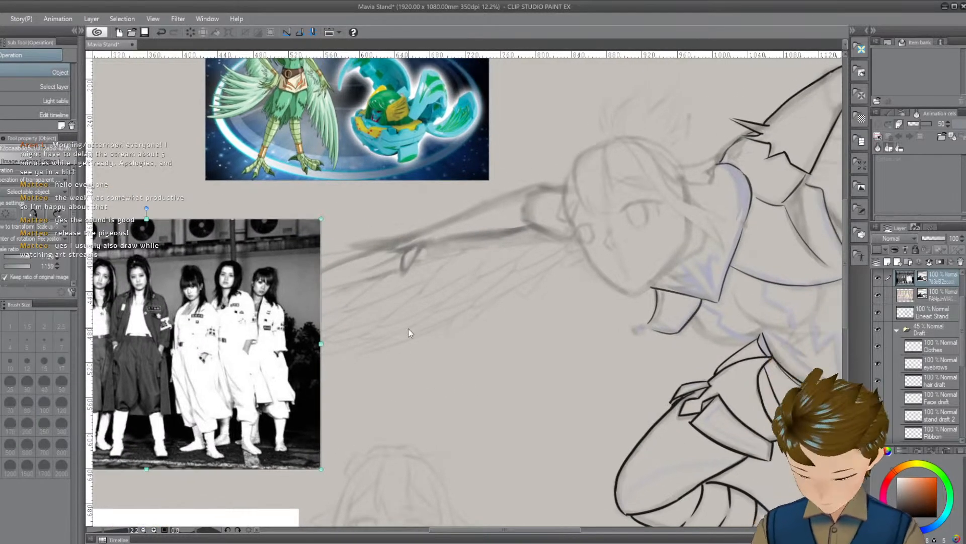
# Pick the outstretched arm's draft layer from the canvas and toggle its visibility to check what it contains
pyautogui.press('p')
pyautogui.press('o')
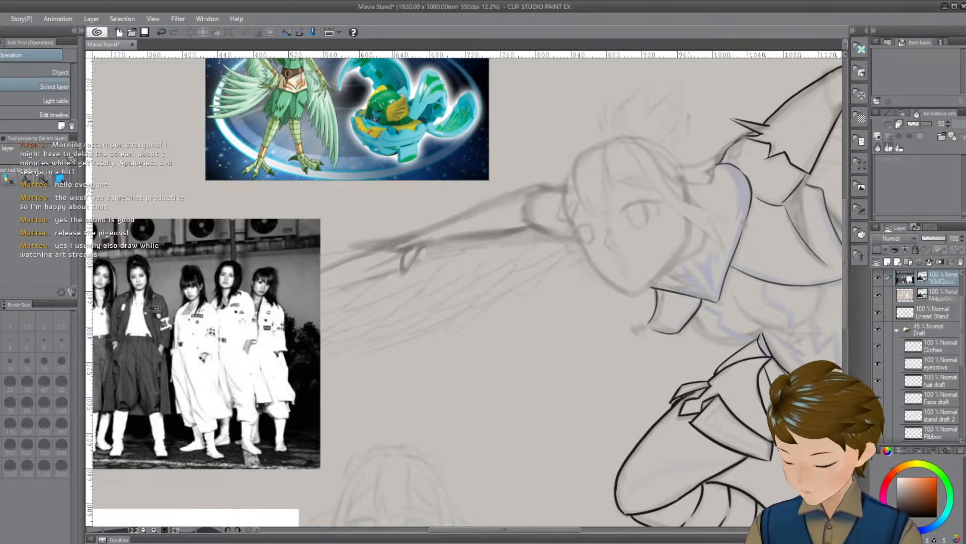
pyautogui.click(390, 250)
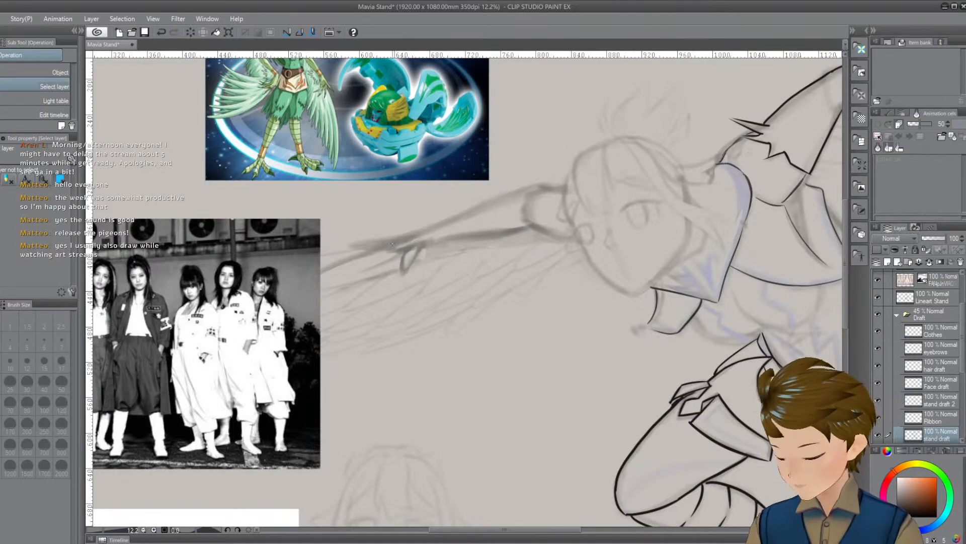
pyautogui.click(877, 435)
pyautogui.click(877, 435)
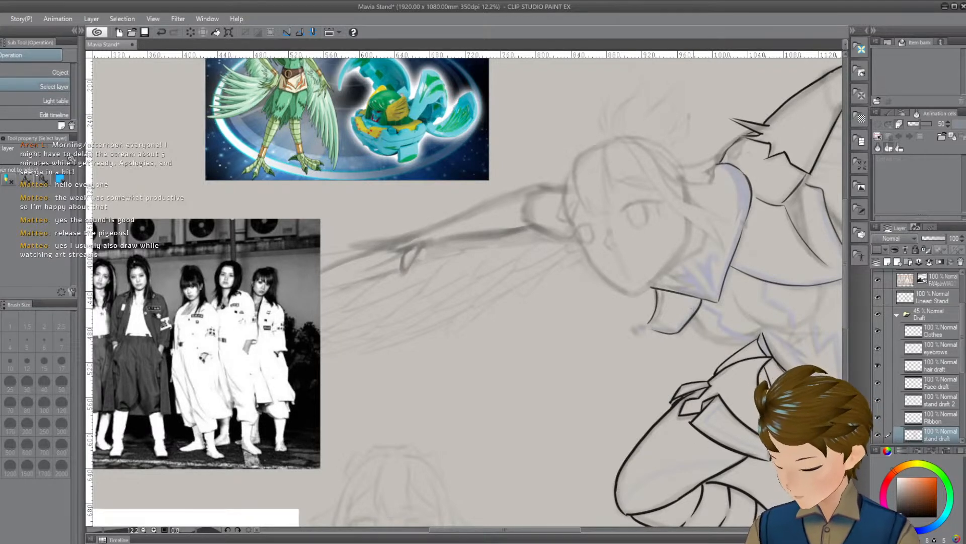
# Pick the Clothes draft layer from the collar flap and toggle its visibility to compare the draft with the inked lines
pyautogui.click(693, 302)
pyautogui.click(691, 316)
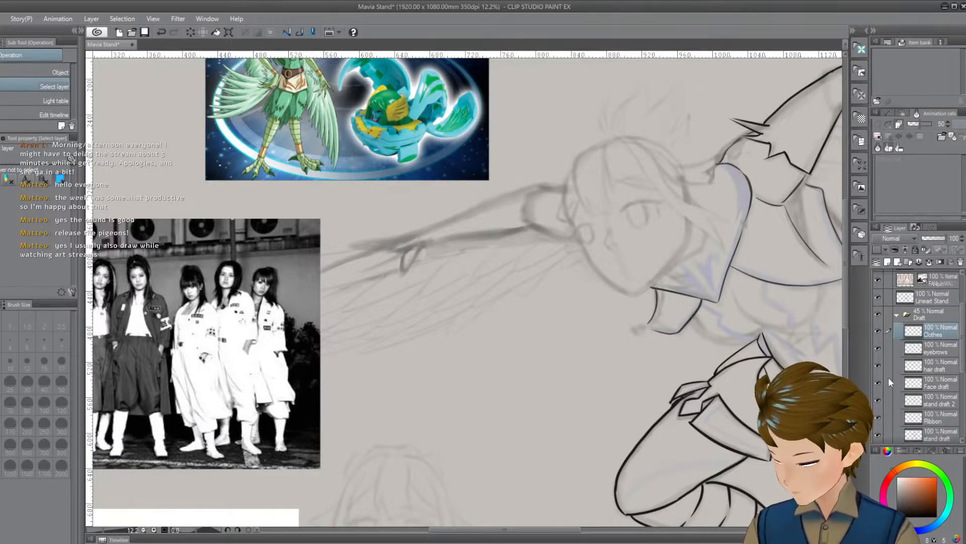
pyautogui.click(877, 330)
pyautogui.click(877, 332)
pyautogui.click(876, 332)
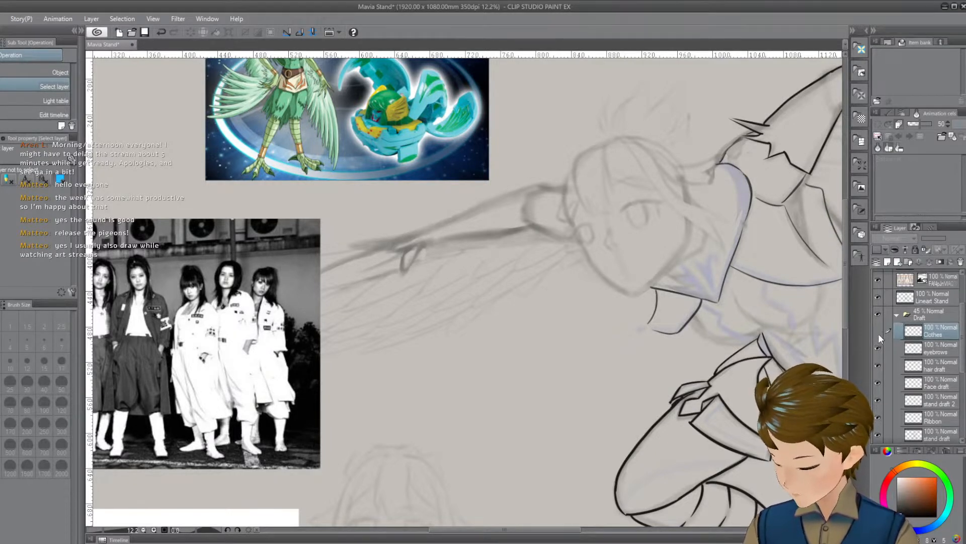
pyautogui.click(877, 333)
# Make the Lineart Stand layer active, toggle its visibility to check it, and collapse the Draft folder
pyautogui.click(693, 317)
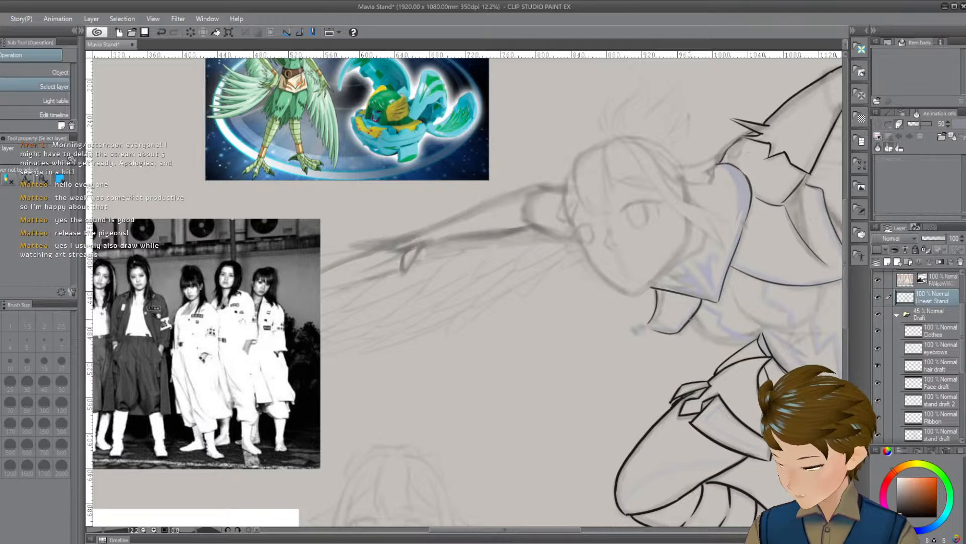
pyautogui.click(878, 297)
pyautogui.moveTo(754, 378); pyautogui.dragTo(532, 407)
pyautogui.click(878, 298)
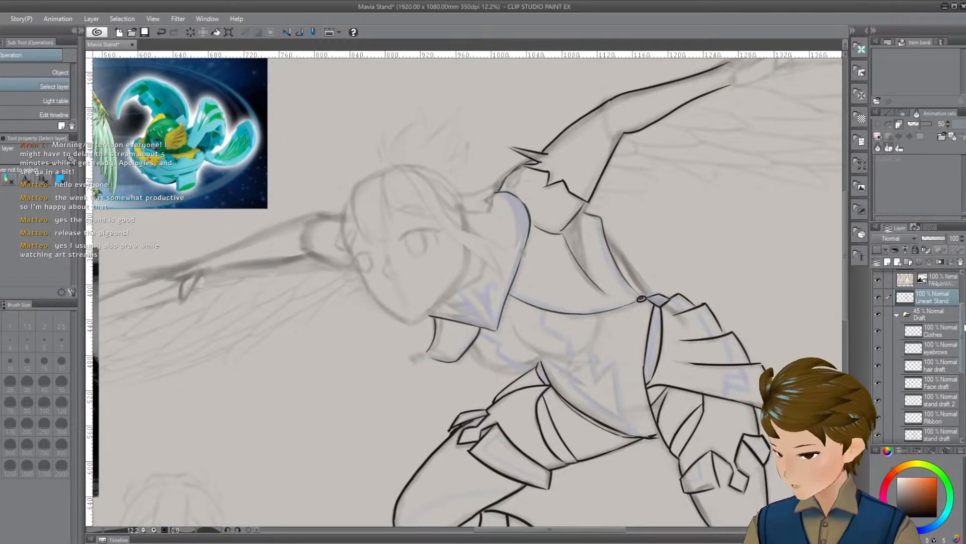
pyautogui.scroll(3, 916, 348)
pyautogui.click(897, 378)
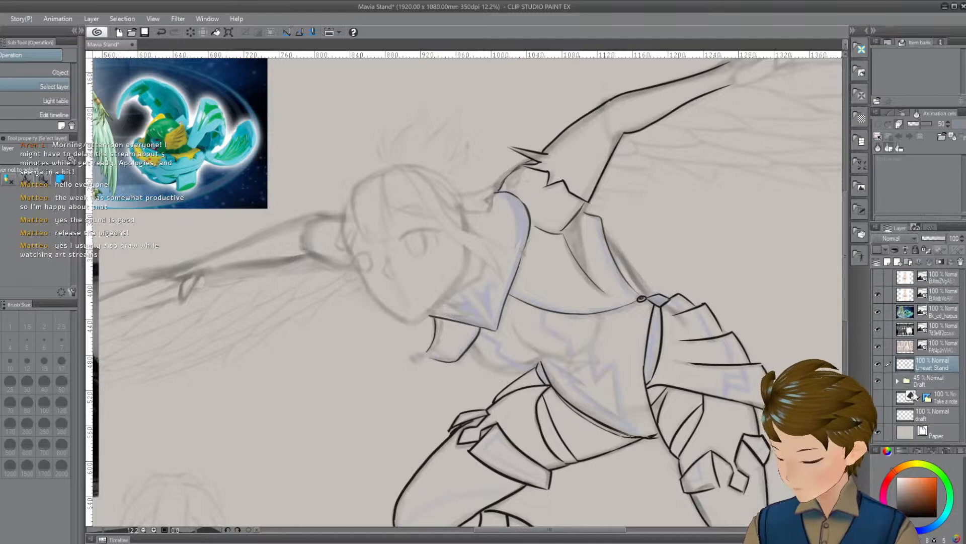
# Switch to the Turnip pen for inking the outstretched arm beside the head
pyautogui.moveTo(405, 338); pyautogui.dragTo(625, 364)
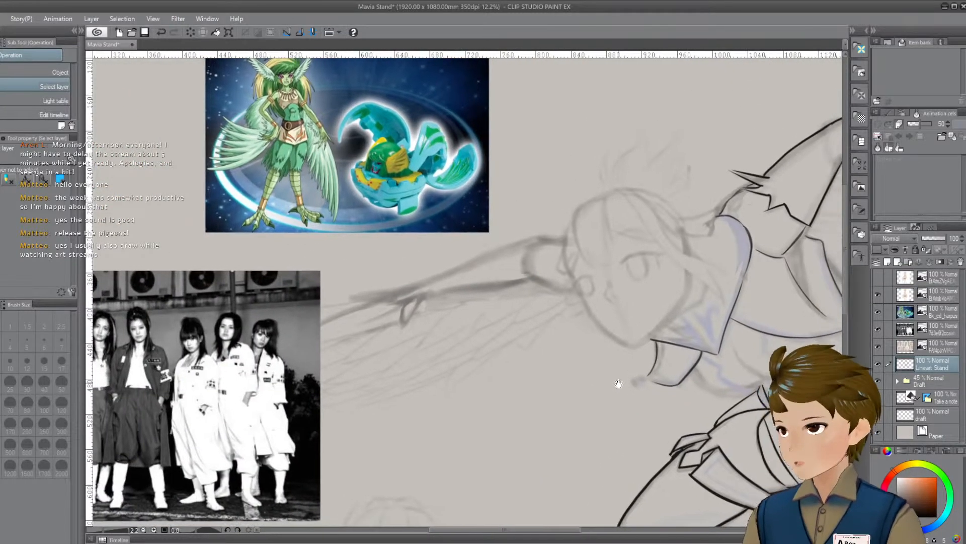
pyautogui.moveTo(628, 423); pyautogui.dragTo(654, 436)
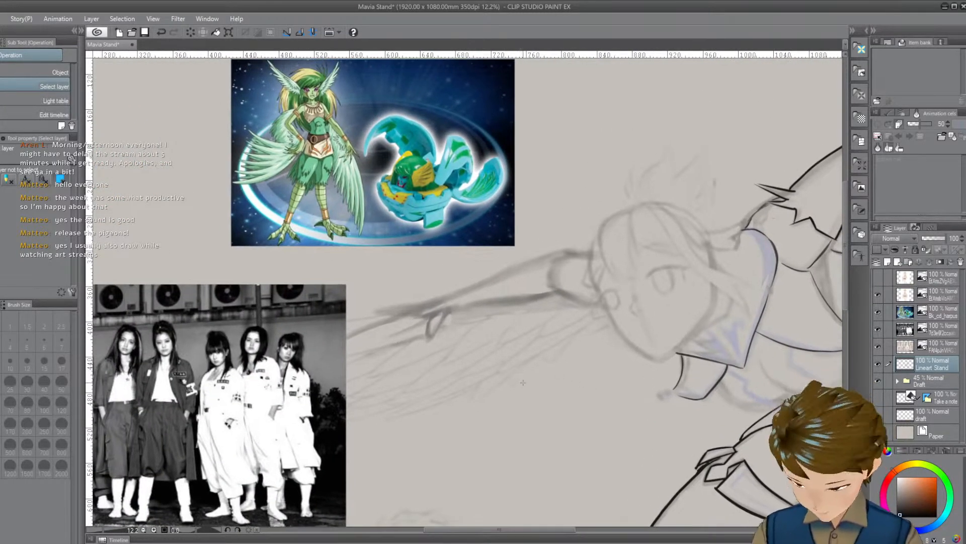
pyautogui.press('p')
# Try to ink the lower contour of the outstretched arm from the wrist toward the elbow with the Turnip pen
pyautogui.moveTo(499, 313); pyautogui.dragTo(555, 301)
pyautogui.hotkey('ctrl', 'z')
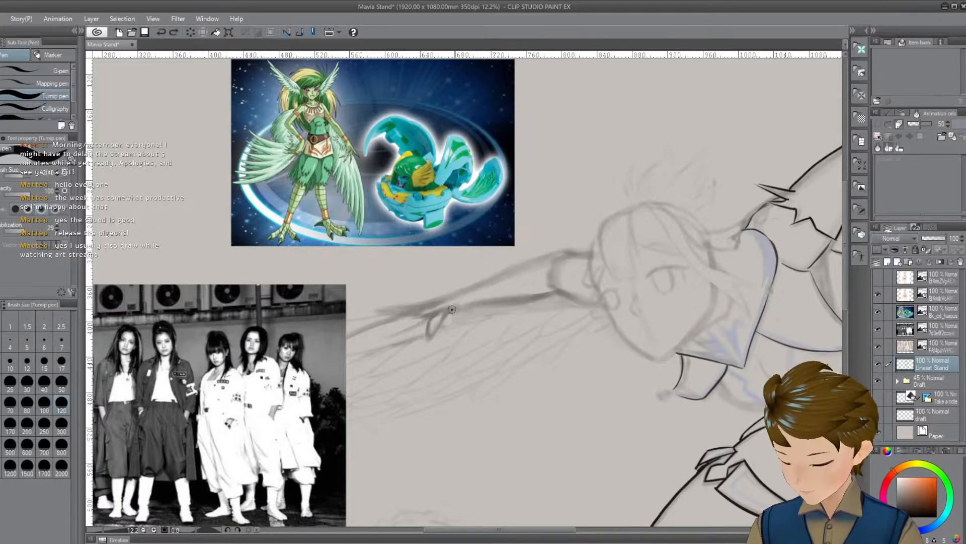
pyautogui.moveTo(448, 313); pyautogui.dragTo(516, 304)
pyautogui.moveTo(453, 307); pyautogui.dragTo(550, 298)
pyautogui.hotkey('ctrl', 'z')
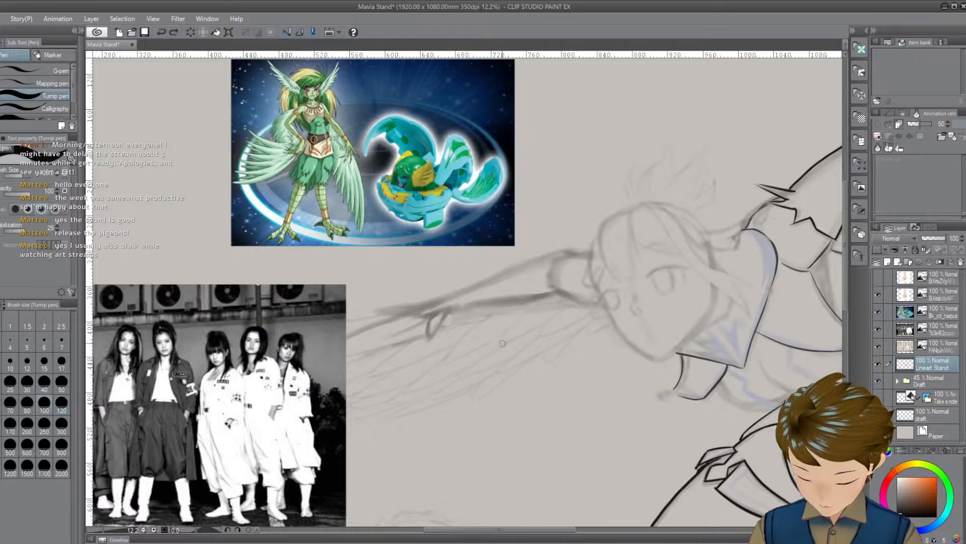
pyautogui.moveTo(459, 309); pyautogui.dragTo(535, 299)
pyautogui.moveTo(447, 310); pyautogui.dragTo(535, 300)
pyautogui.hotkey('ctrl', 'z')
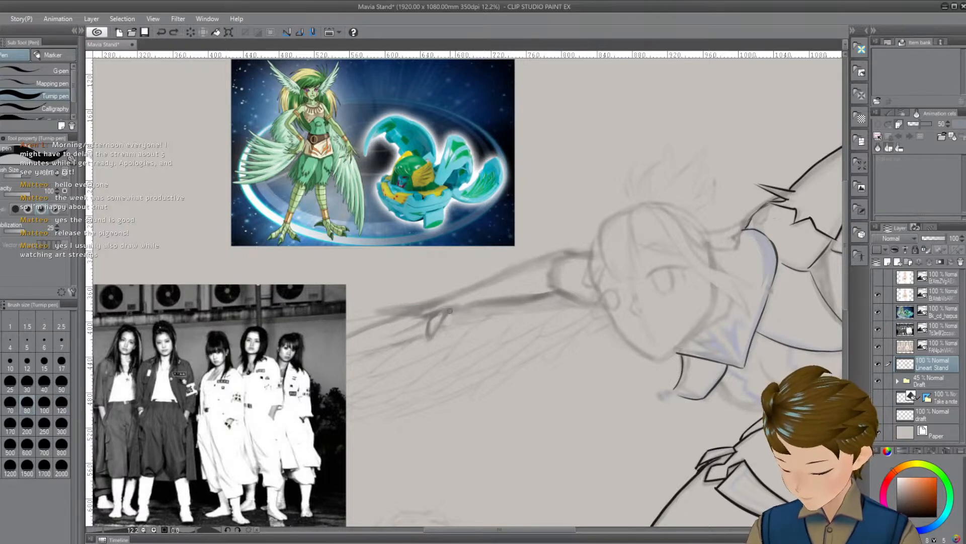
pyautogui.moveTo(446, 312); pyautogui.dragTo(520, 305)
pyautogui.hotkey('ctrl', 'z')
pyautogui.moveTo(444, 312); pyautogui.dragTo(483, 305)
pyautogui.hotkey('ctrl', 'z')
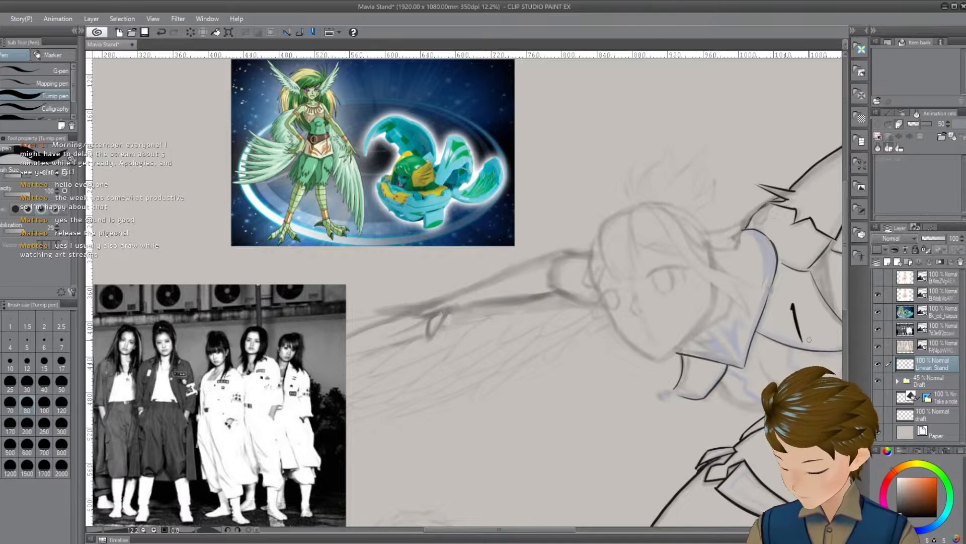
# Test the pen with a short stroke on the torso, undo it, and reduce the brush size to 70
pyautogui.moveTo(798, 306)
pyautogui.mouseDown()
pyautogui.moveTo(805, 345)
pyautogui.moveTo(750, 338)
pyautogui.mouseUp()
pyautogui.hotkey('ctrl', 'z')
pyautogui.hotkey('ctrl', 'z')
pyautogui.press('[')
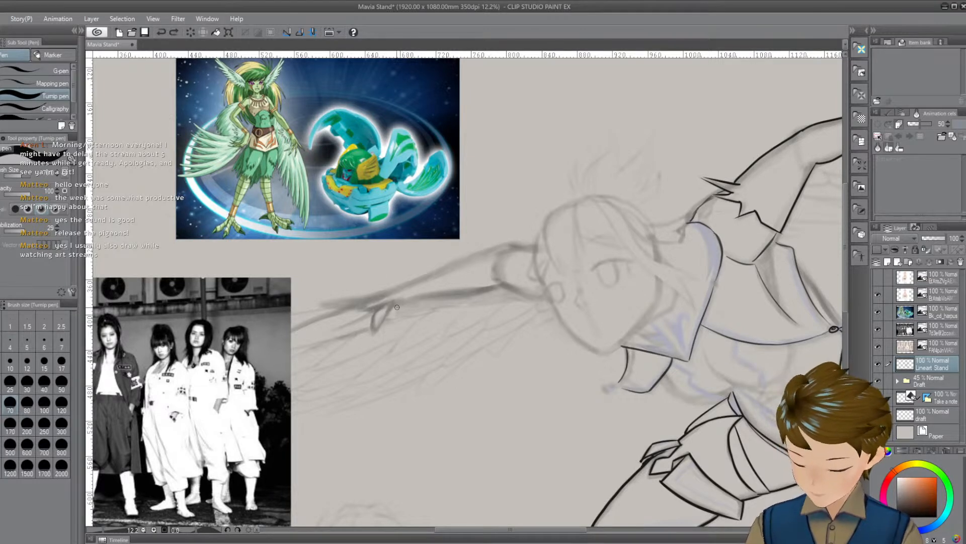
# Ink the lower contour of the outstretched forearm from the wrist to the elbow, redrawing the stroke until it follows the draft
pyautogui.moveTo(394, 305); pyautogui.dragTo(488, 295)
pyautogui.hotkey('ctrl', 'z')
pyautogui.moveTo(392, 304); pyautogui.dragTo(499, 292)
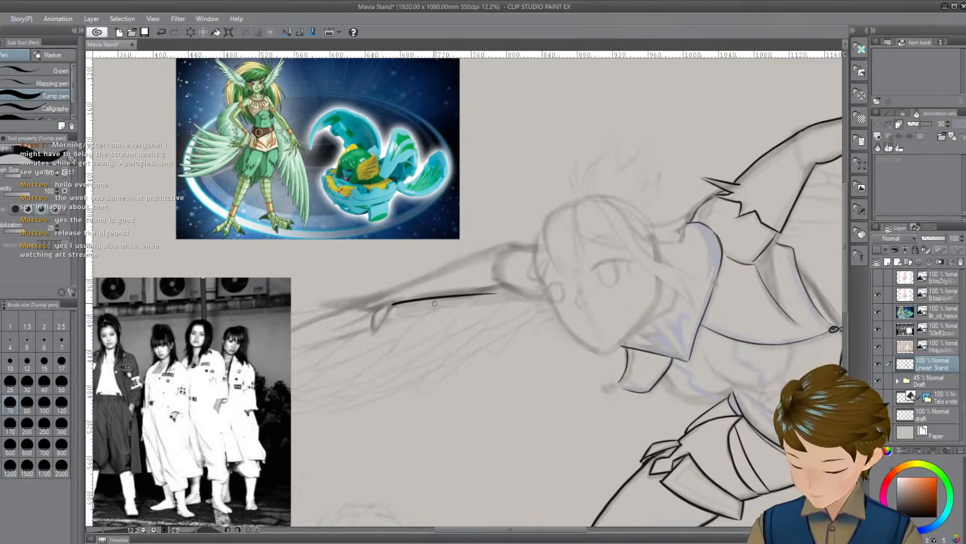
pyautogui.hotkey('ctrl', 'z')
pyautogui.moveTo(393, 304); pyautogui.dragTo(514, 290)
pyautogui.hotkey('ctrl', 'z')
pyautogui.moveTo(390, 308); pyautogui.dragTo(488, 291)
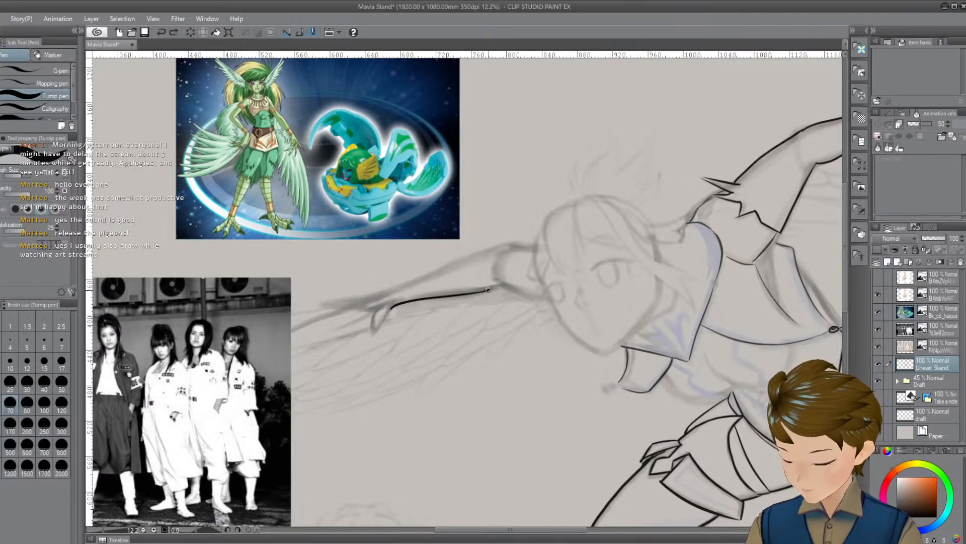
pyautogui.moveTo(491, 291); pyautogui.dragTo(502, 285)
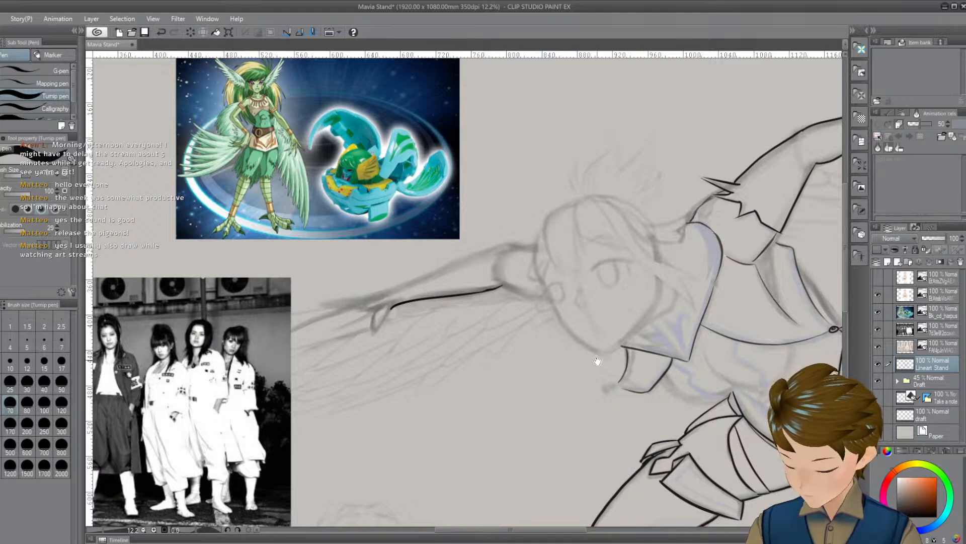
# Ink the upper contour of the outstretched arm from the wrist past the elbow to the side of the head
pyautogui.moveTo(598, 361); pyautogui.dragTo(575, 358)
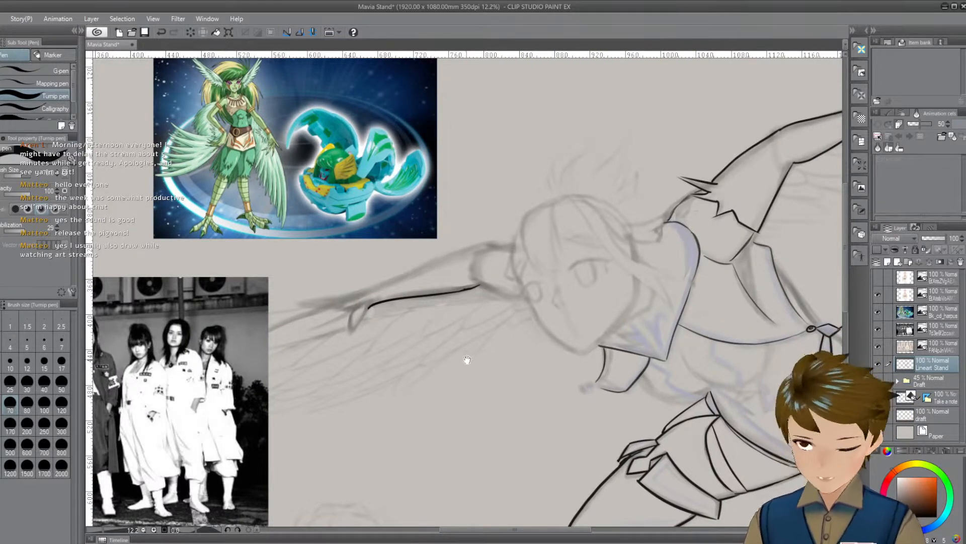
pyautogui.moveTo(467, 359); pyautogui.dragTo(601, 366)
pyautogui.moveTo(451, 326)
pyautogui.mouseDown()
pyautogui.moveTo(525, 315)
pyautogui.moveTo(632, 267)
pyautogui.mouseUp()
pyautogui.hotkey('ctrl', 'z')
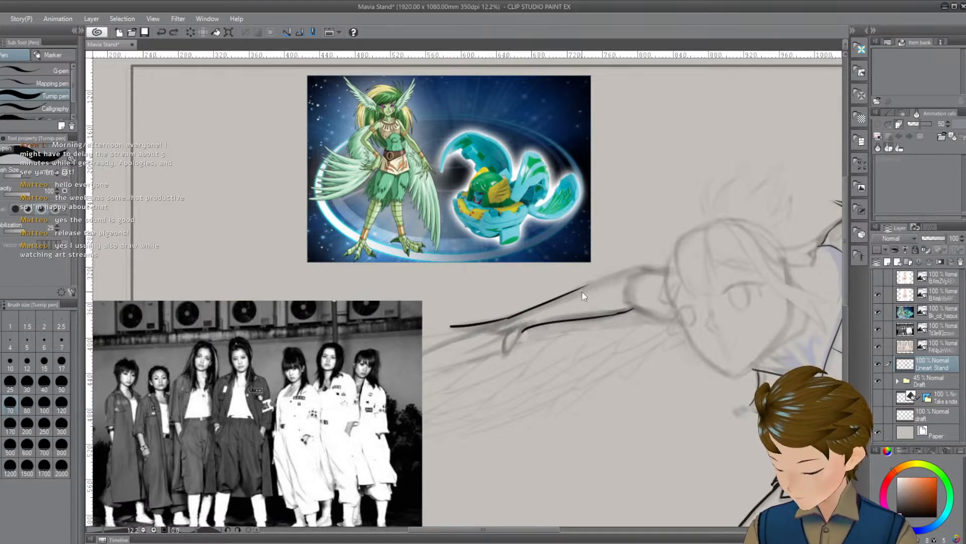
pyautogui.moveTo(576, 289)
pyautogui.mouseDown()
pyautogui.moveTo(633, 266)
pyautogui.moveTo(670, 268)
pyautogui.moveTo(594, 297)
pyautogui.mouseUp()
pyautogui.hotkey('ctrl', 'z')
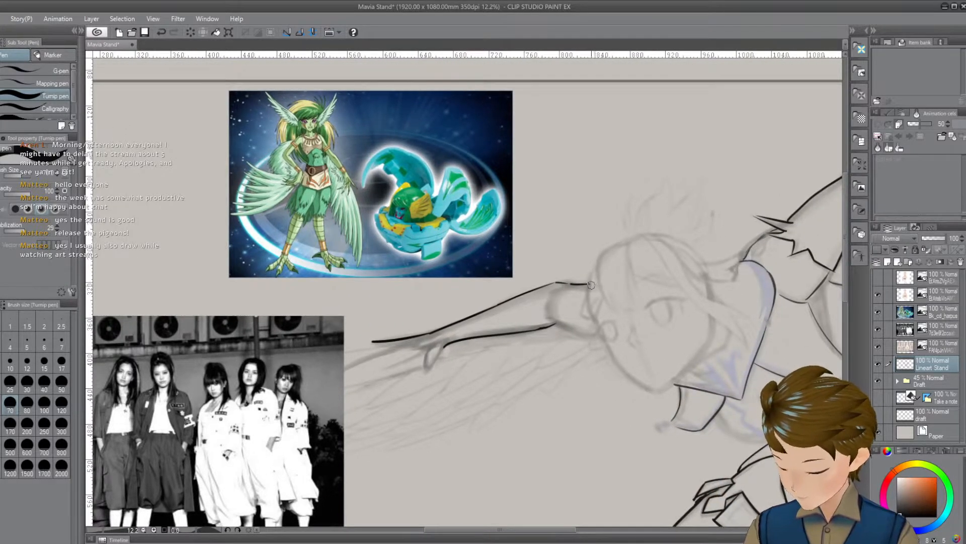
# Ink the lower contour of the upper arm from the elbow to the cheek
pyautogui.moveTo(647, 347); pyautogui.dragTo(592, 350)
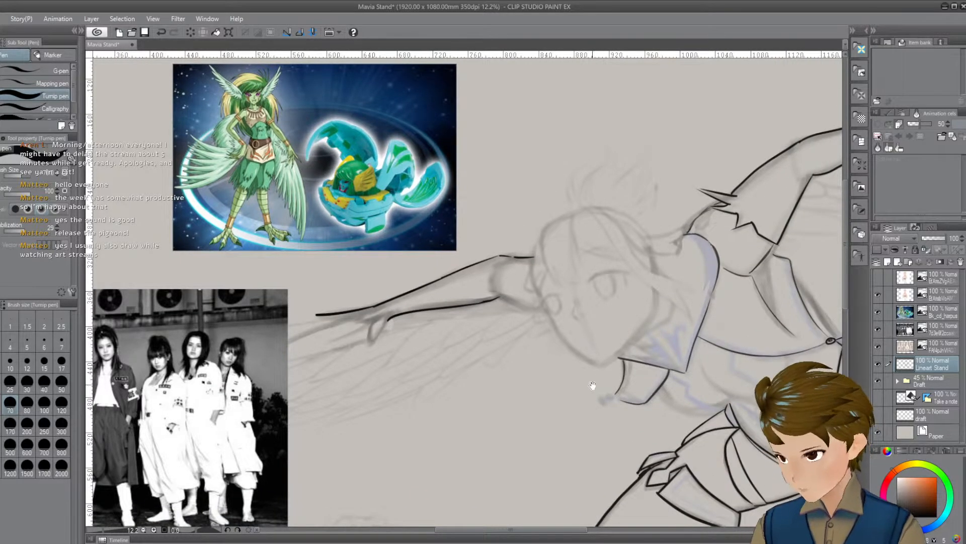
pyautogui.moveTo(593, 386); pyautogui.dragTo(577, 401)
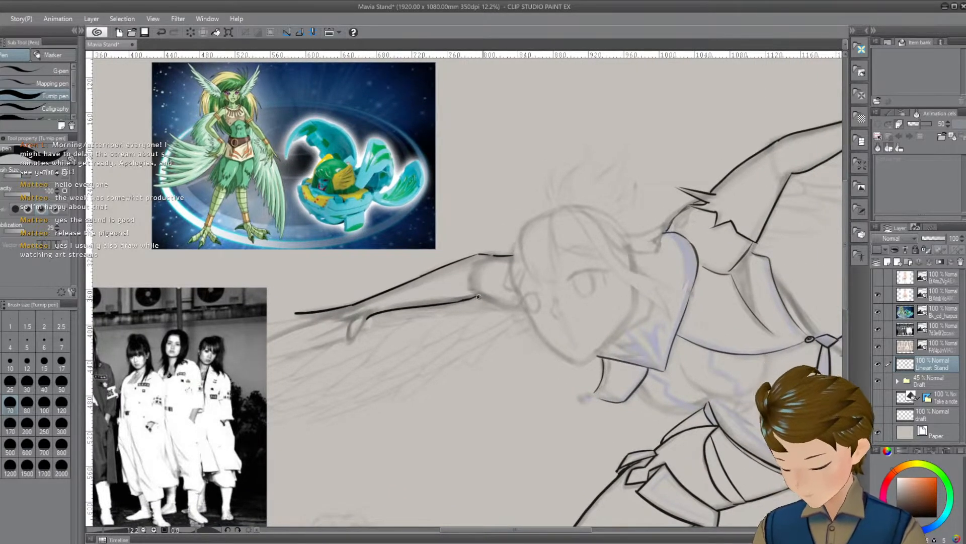
pyautogui.moveTo(478, 296); pyautogui.dragTo(527, 311)
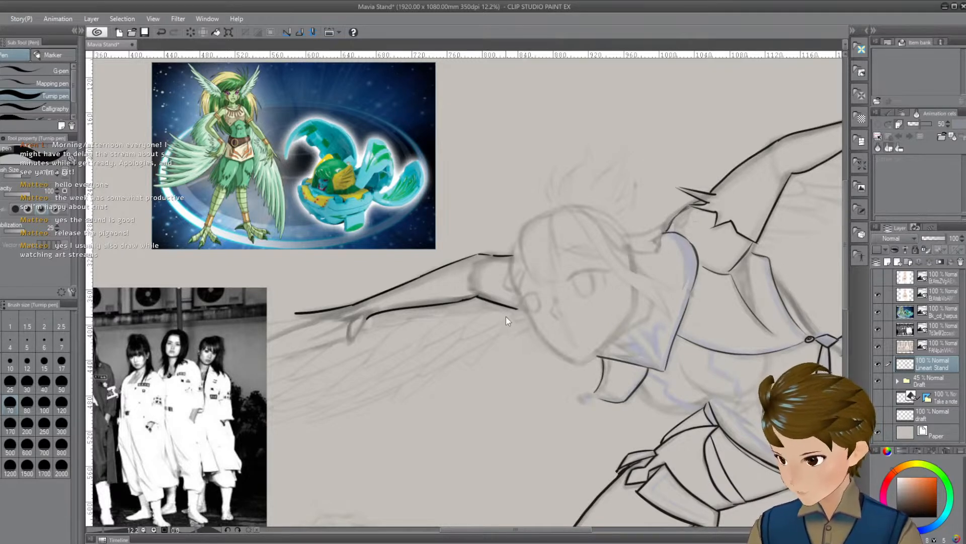
pyautogui.hotkey('ctrl', 'z')
pyautogui.moveTo(520, 312); pyautogui.dragTo(531, 313)
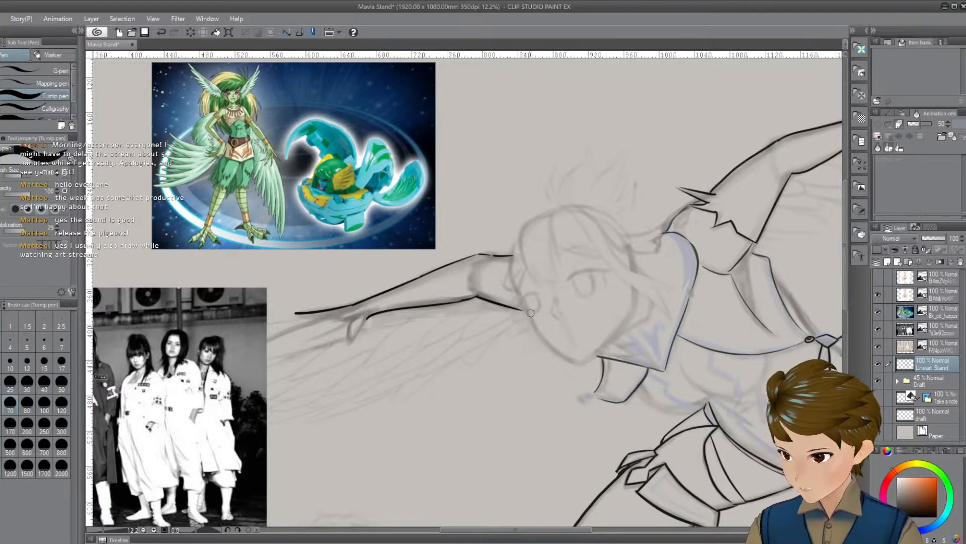
# Try to ink a jagged cuff edge across the elbow of the outstretched arm
pyautogui.hscroll(1, 553, 364)
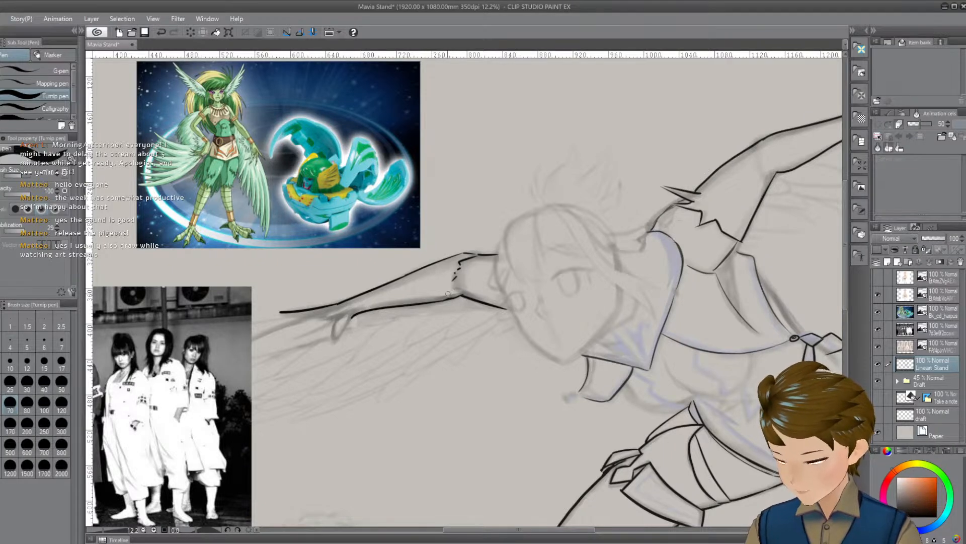
pyautogui.hscroll(1, 438, 348)
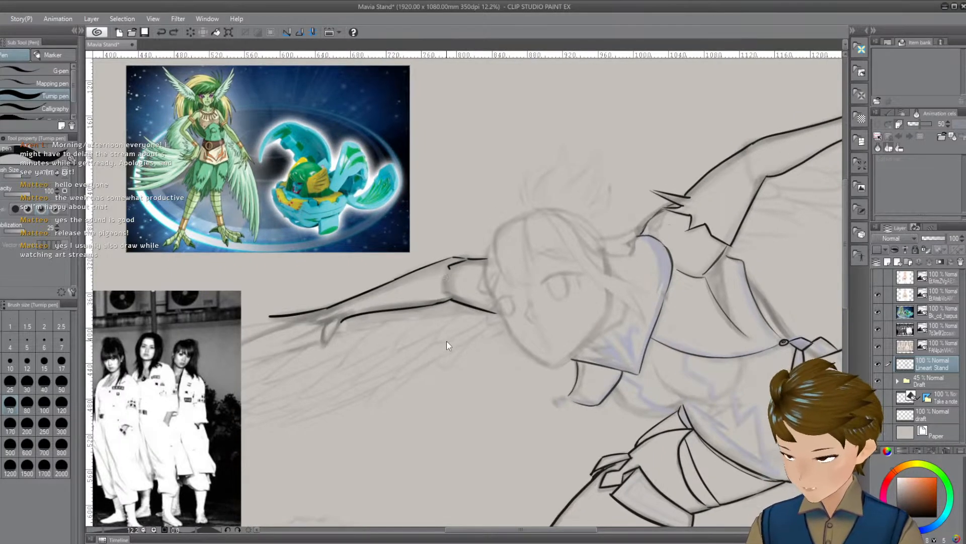
pyautogui.hotkey('ctrl', 'z')
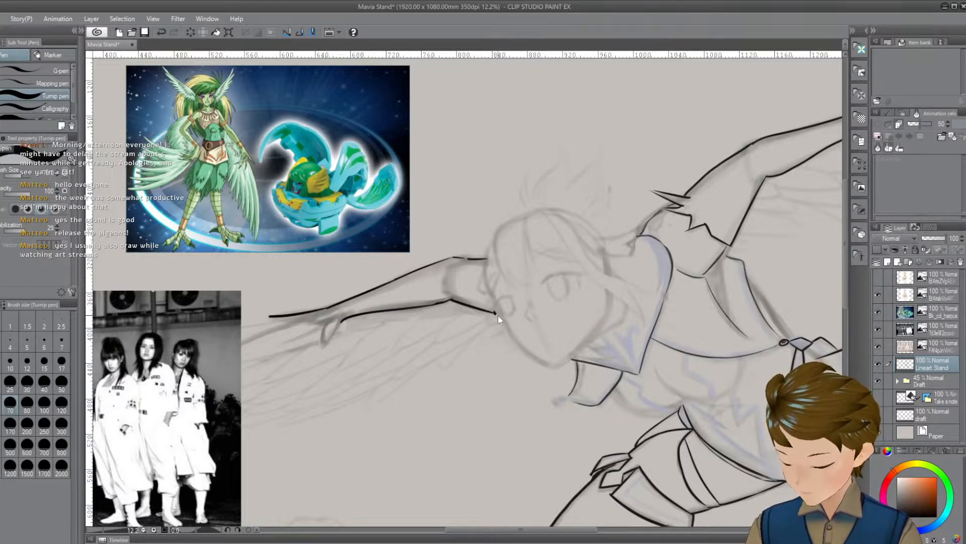
# Shorten the end of the lower upper-arm line and ink a small pointed notch there beside the cheek
pyautogui.moveTo(496, 313)
pyautogui.mouseDown()
pyautogui.moveTo(502, 320)
pyautogui.moveTo(490, 309)
pyautogui.mouseUp()
pyautogui.hotkey('ctrl', 'z')
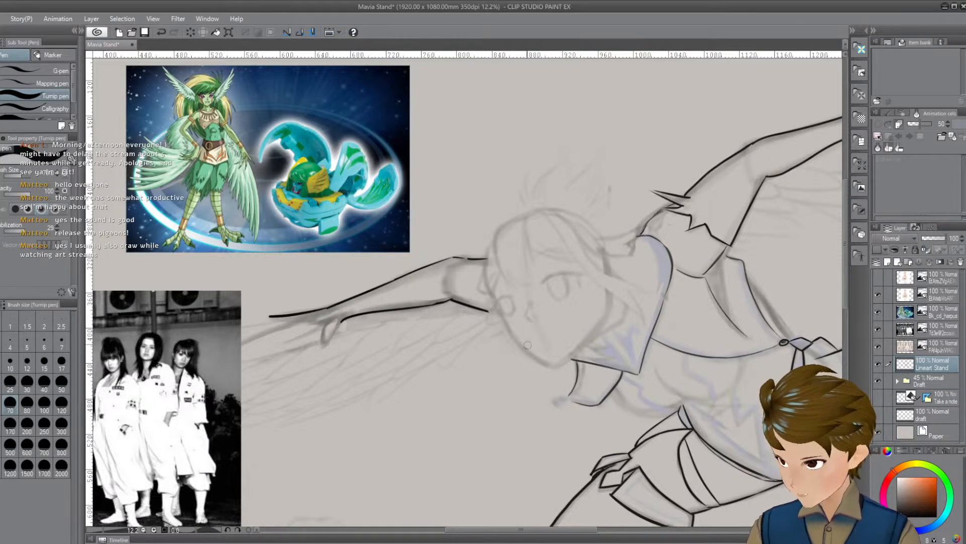
pyautogui.moveTo(638, 434); pyautogui.dragTo(630, 431)
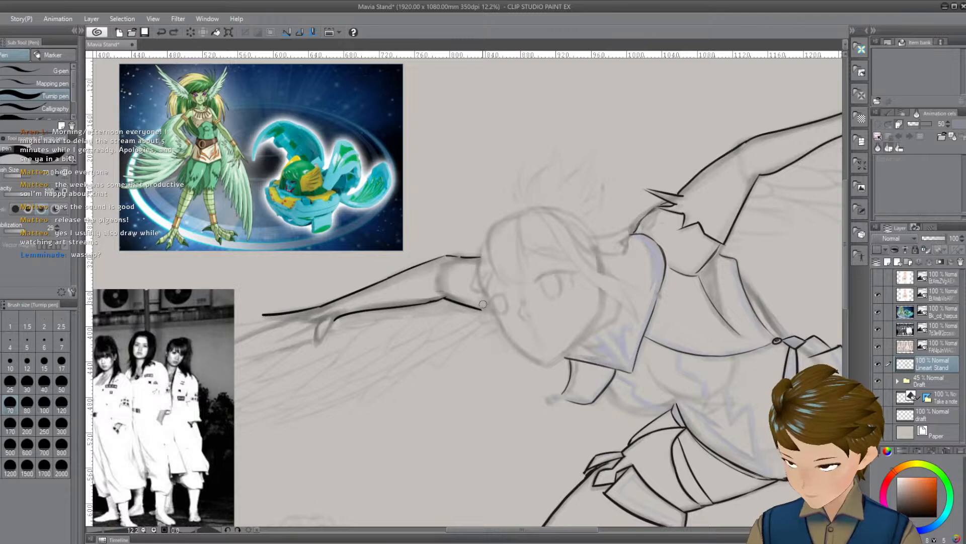
pyautogui.moveTo(481, 292); pyautogui.dragTo(489, 303)
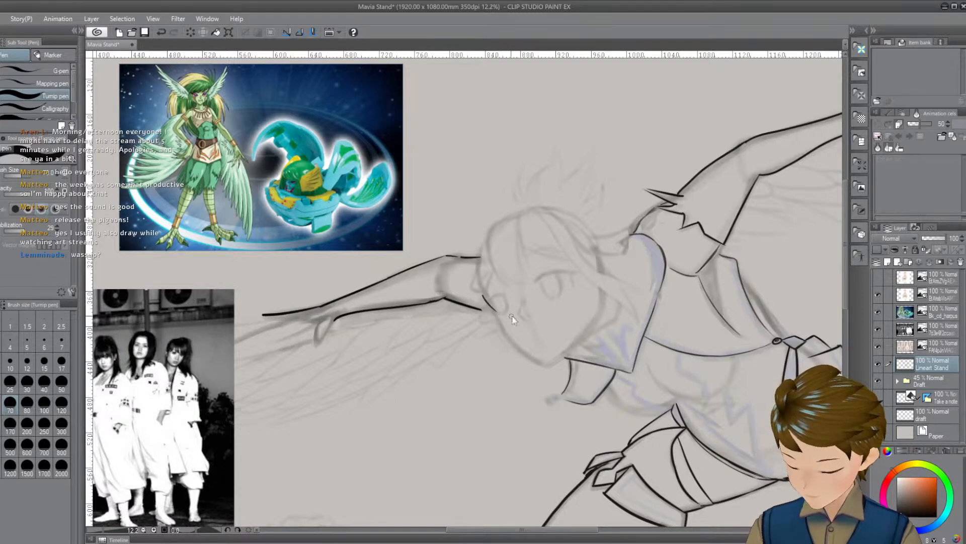
pyautogui.moveTo(574, 386); pyautogui.dragTo(564, 393)
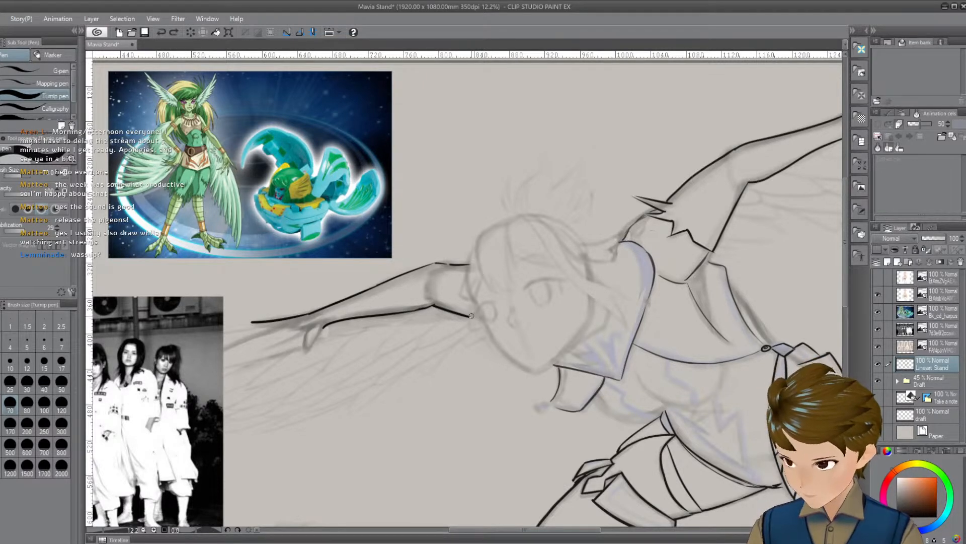
pyautogui.moveTo(472, 316); pyautogui.dragTo(492, 318)
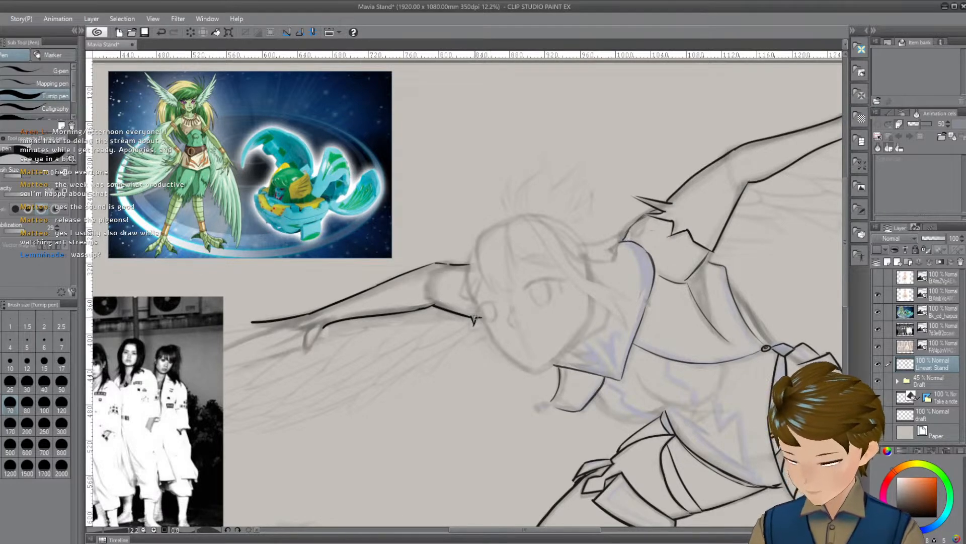
# Test the pen with a scribble on the raised upper arm and undo it
pyautogui.moveTo(566, 389); pyautogui.dragTo(531, 430)
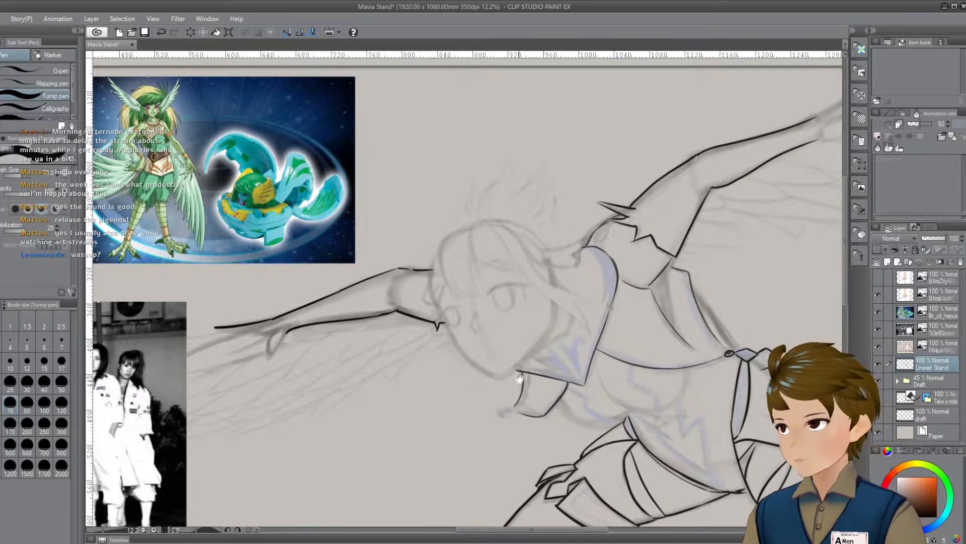
pyautogui.moveTo(500, 361); pyautogui.dragTo(530, 350)
pyautogui.moveTo(499, 313); pyautogui.dragTo(494, 314)
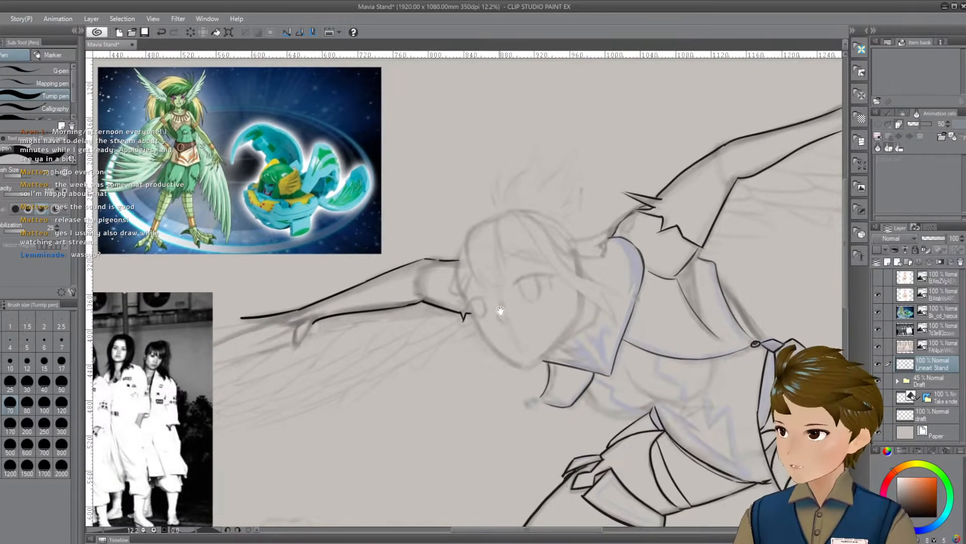
pyautogui.moveTo(526, 278)
pyautogui.mouseDown()
pyautogui.moveTo(537, 261)
pyautogui.moveTo(513, 275)
pyautogui.mouseUp()
pyautogui.moveTo(684, 210); pyautogui.dragTo(628, 215)
pyautogui.moveTo(729, 180); pyautogui.dragTo(680, 187)
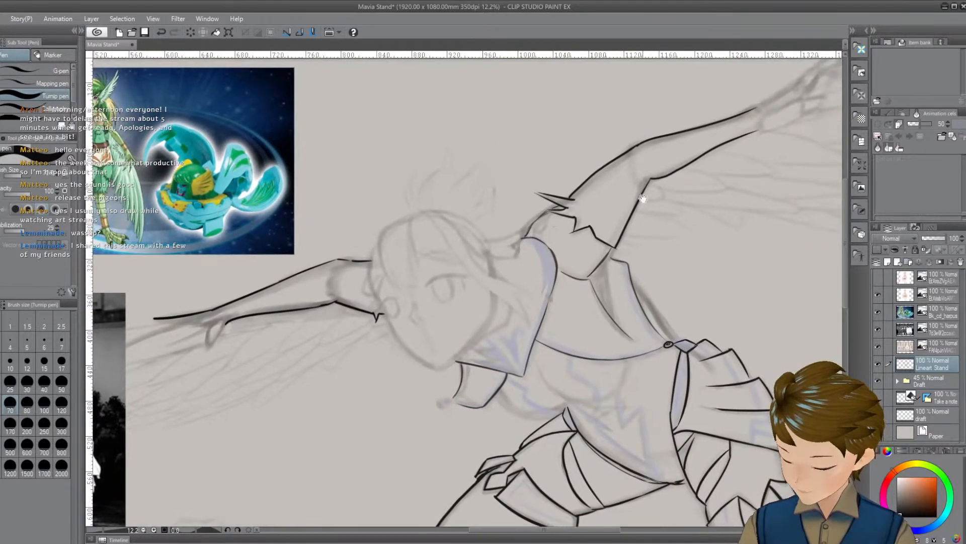
pyautogui.moveTo(604, 212)
pyautogui.mouseDown()
pyautogui.moveTo(620, 197)
pyautogui.moveTo(637, 233)
pyautogui.mouseUp()
pyautogui.hotkey('ctrl', 'z')
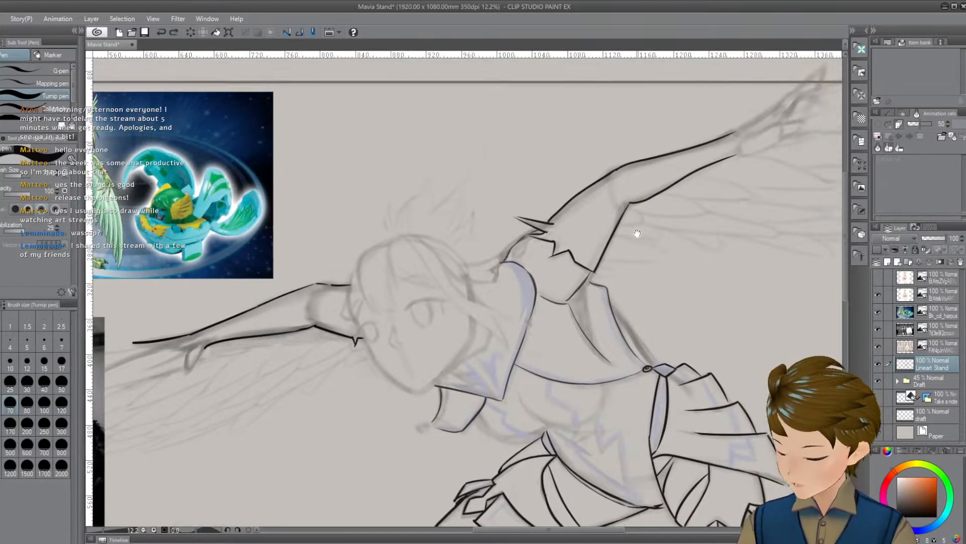
pyautogui.moveTo(591, 207); pyautogui.dragTo(583, 225)
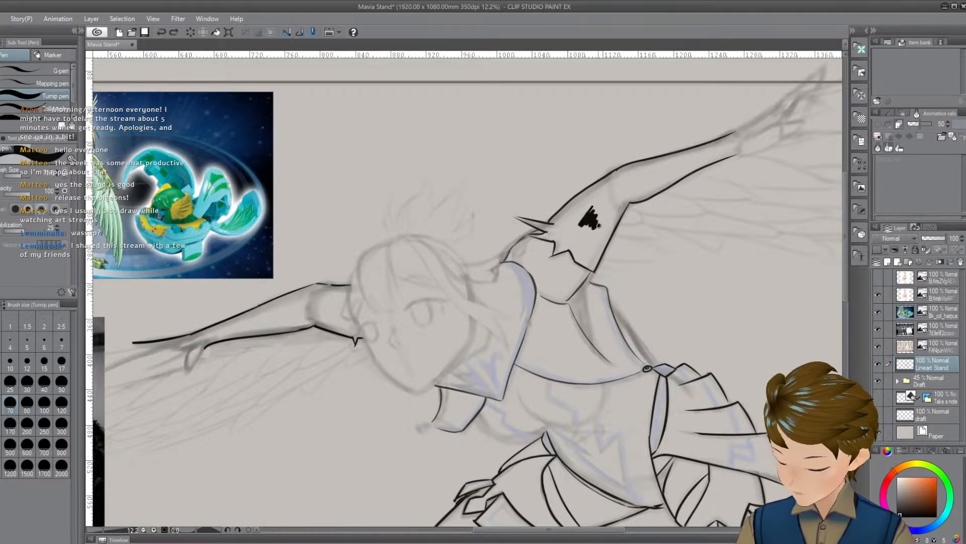
pyautogui.hotkey('ctrl', 'z')
# Ink a curved line down the torso from the sleeve under the raised arm, joining the thin existing line
pyautogui.moveTo(653, 278); pyautogui.dragTo(644, 212)
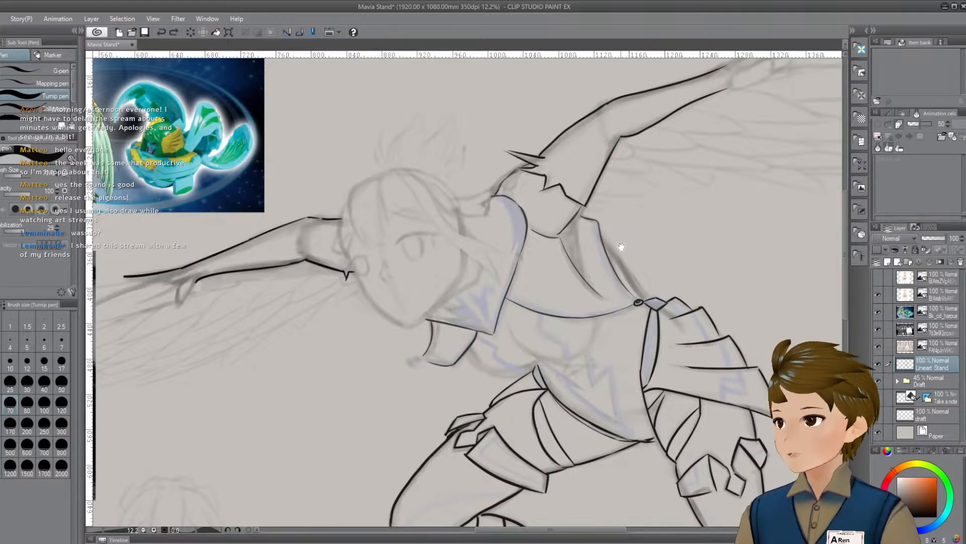
pyautogui.moveTo(604, 236)
pyautogui.mouseDown()
pyautogui.moveTo(599, 254)
pyautogui.moveTo(606, 248)
pyautogui.moveTo(618, 281)
pyautogui.mouseUp()
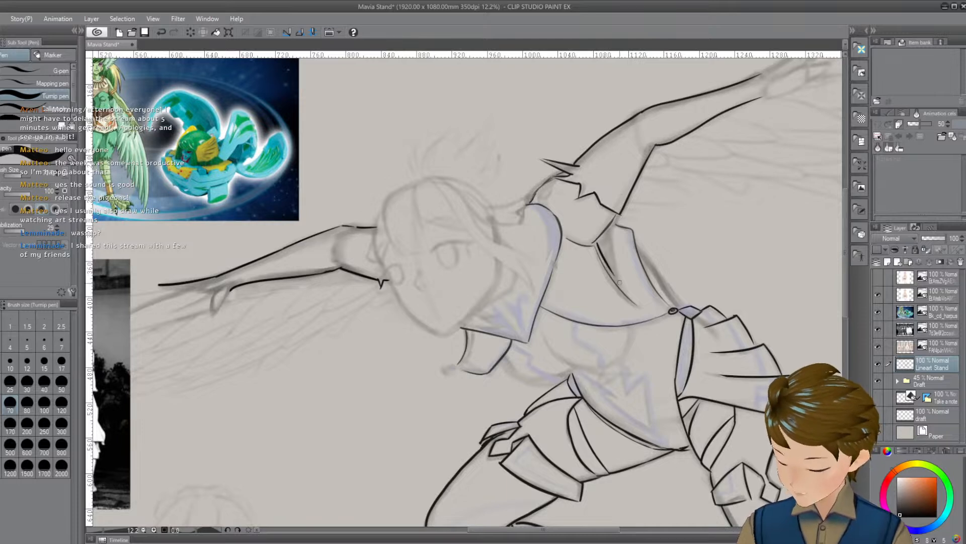
pyautogui.moveTo(596, 243); pyautogui.dragTo(621, 286)
pyautogui.hotkey('ctrl', 'z')
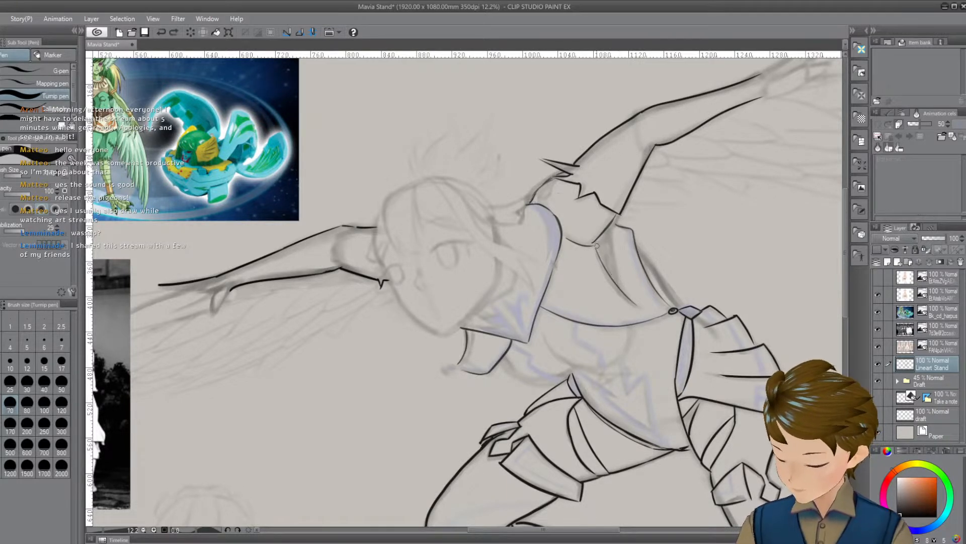
pyautogui.moveTo(595, 242); pyautogui.dragTo(620, 285)
pyautogui.moveTo(597, 243); pyautogui.dragTo(620, 286)
pyautogui.hotkey('ctrl', 'z')
pyautogui.hotkey('ctrl', 'z')
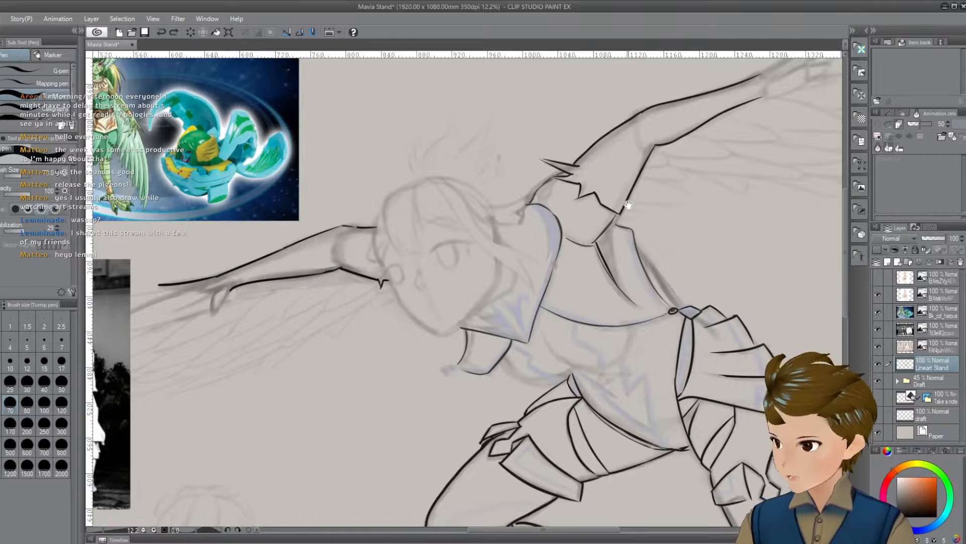
# Move the black-and-white group photo away from the draft wing so the feathers are uncovered
pyautogui.moveTo(636, 237)
pyautogui.mouseDown()
pyautogui.moveTo(639, 223)
pyautogui.moveTo(632, 239)
pyautogui.mouseUp()
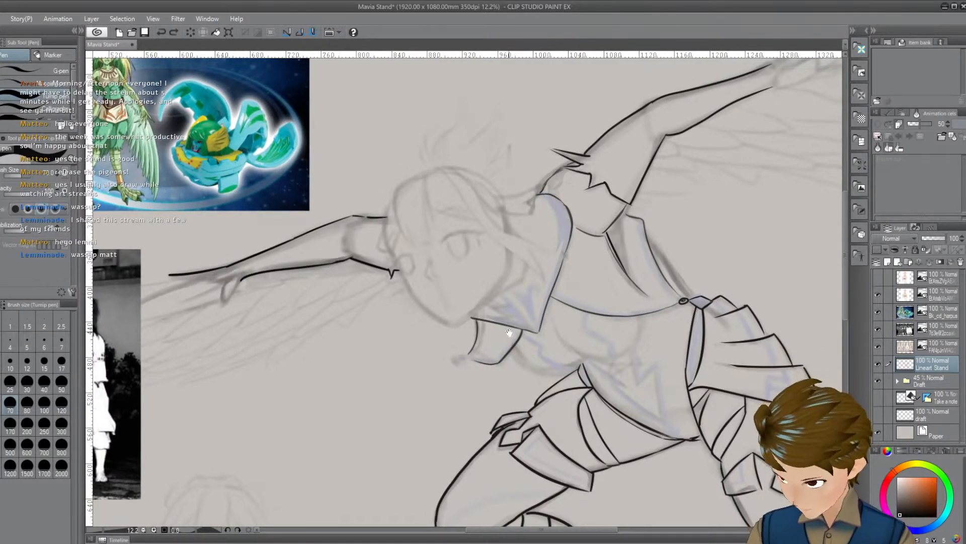
pyautogui.moveTo(364, 351); pyautogui.dragTo(599, 356)
pyautogui.moveTo(456, 334); pyautogui.dragTo(442, 373)
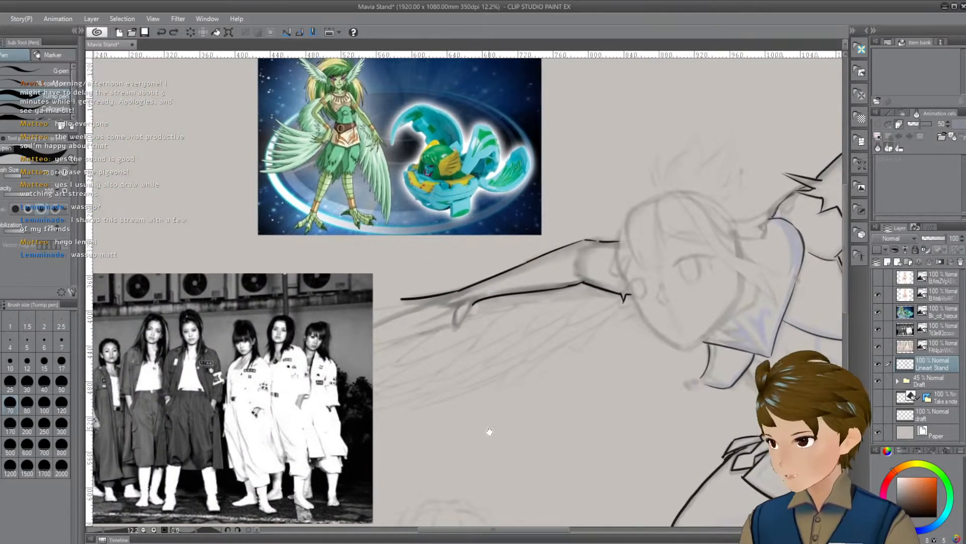
pyautogui.moveTo(621, 421); pyautogui.dragTo(614, 407)
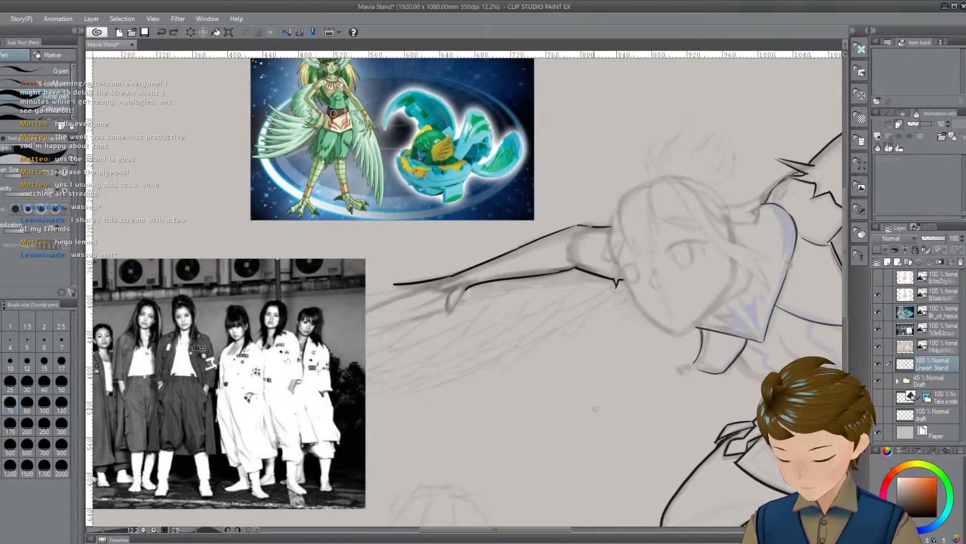
pyautogui.press('o')
pyautogui.click(322, 360)
pyautogui.moveTo(460, 428); pyautogui.dragTo(563, 393)
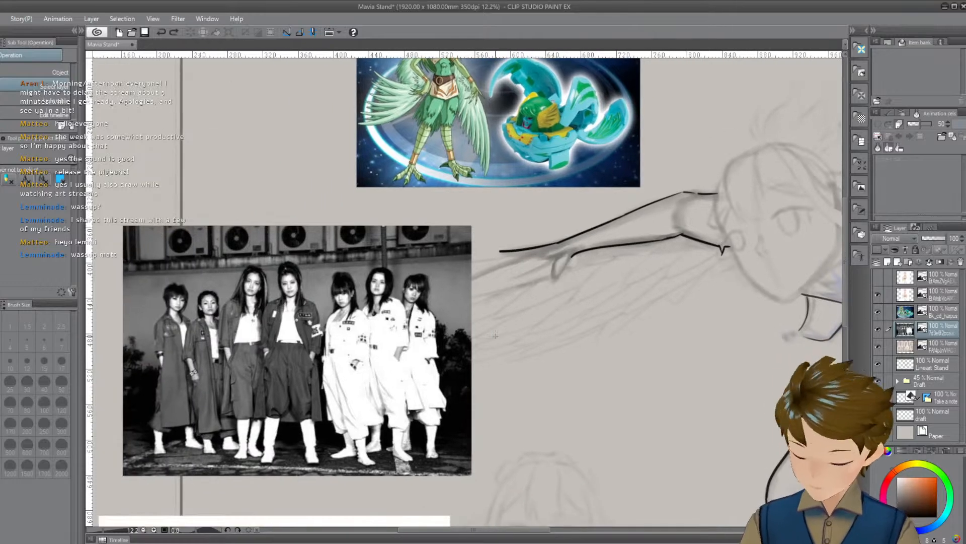
pyautogui.moveTo(380, 384); pyautogui.dragTo(266, 449)
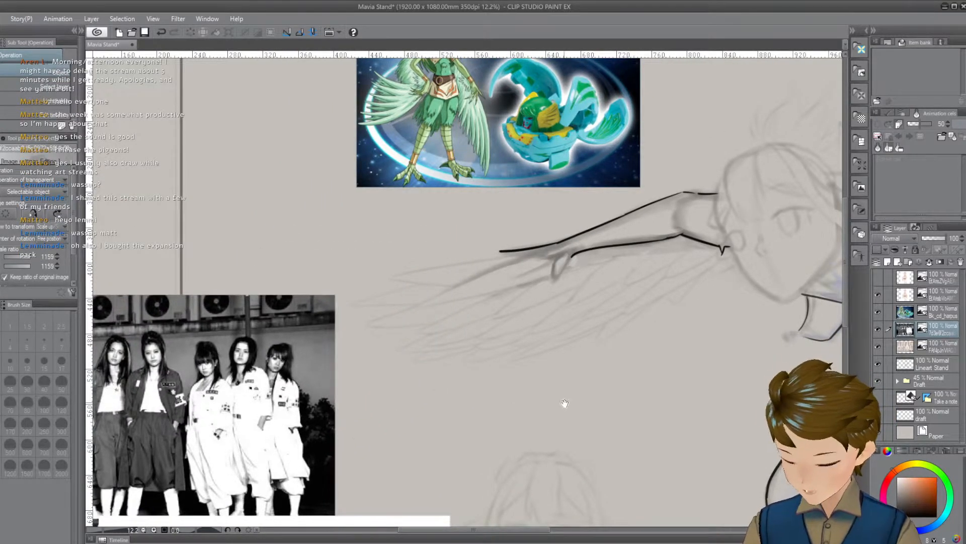
pyautogui.moveTo(563, 401)
pyautogui.mouseDown()
pyautogui.moveTo(537, 403)
pyautogui.moveTo(565, 397)
pyautogui.mouseUp()
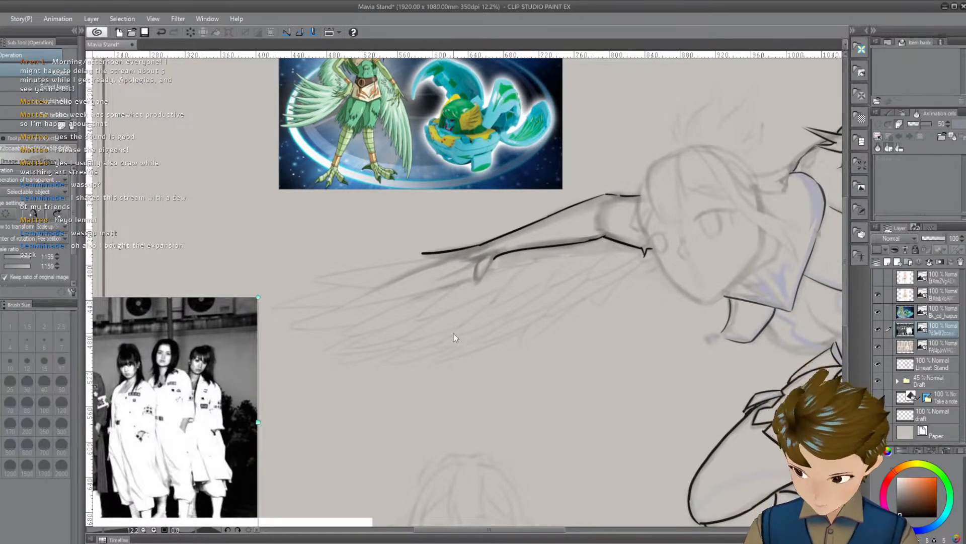
# Make the stand draft layer active by picking the draft hand of the outstretched arm on the canvas
pyautogui.press('p')
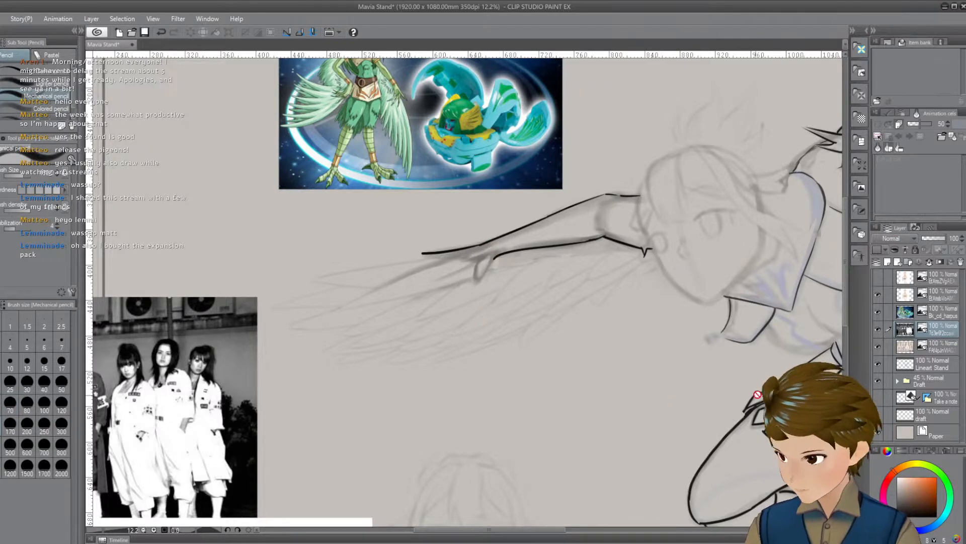
pyautogui.press('o')
pyautogui.click(497, 236)
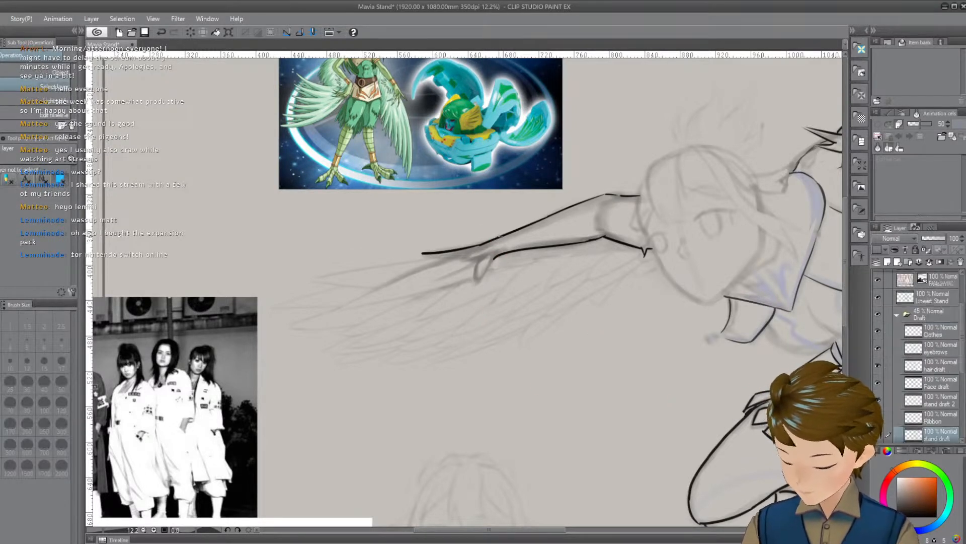
pyautogui.press('p')
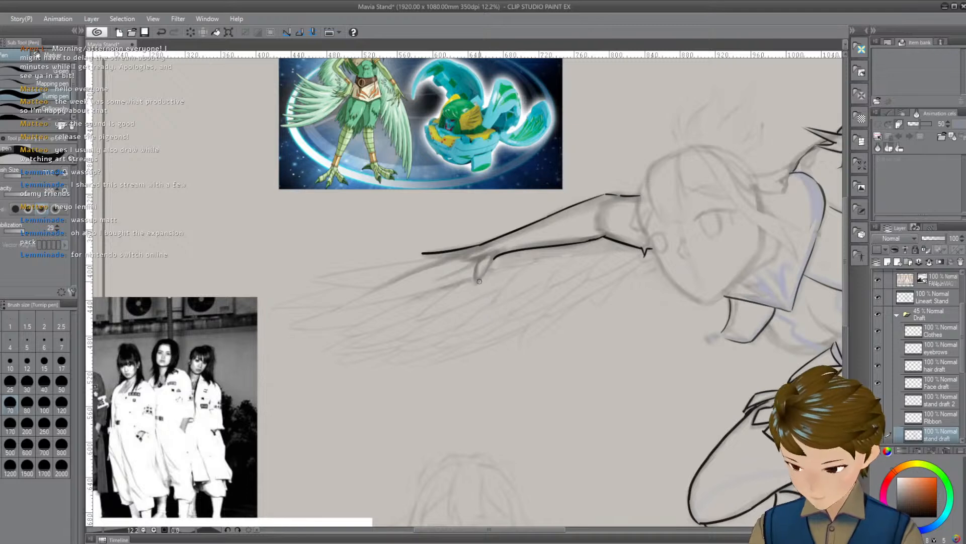
pyautogui.hotkey('ctrl', 'z')
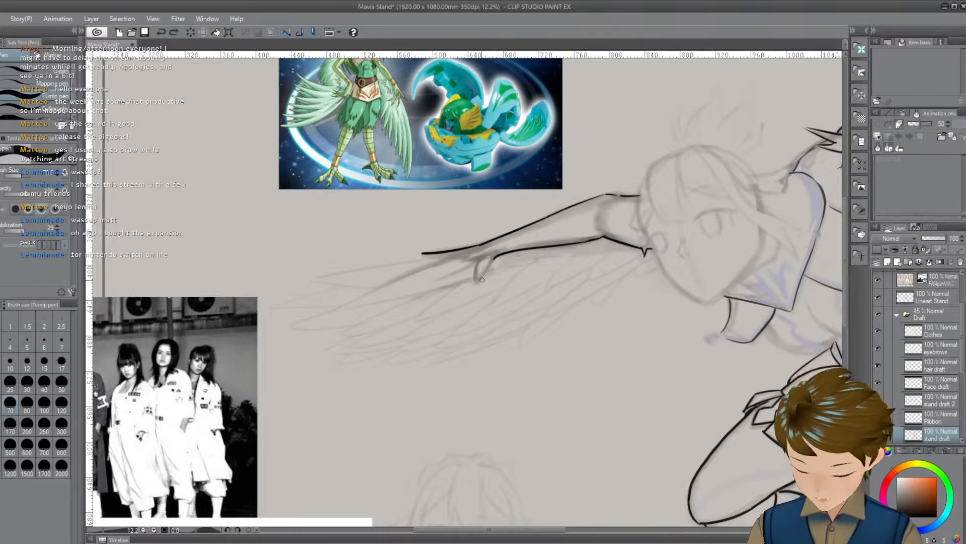
pyautogui.moveTo(484, 263); pyautogui.dragTo(476, 285)
# Make the Lineart Stand layer active by picking the inked arm, then ink both edges of the small pointed thumb below the wrist
pyautogui.press('o')
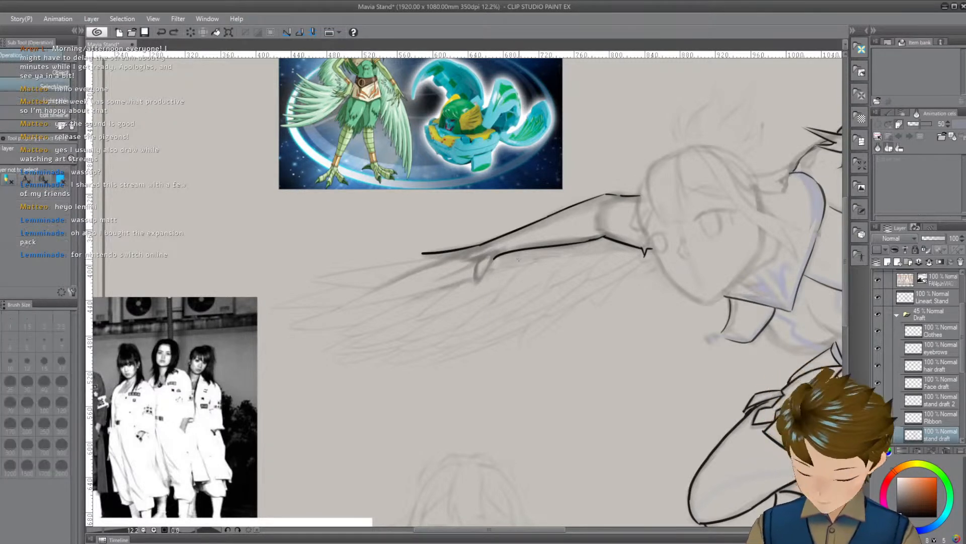
pyautogui.click(512, 231)
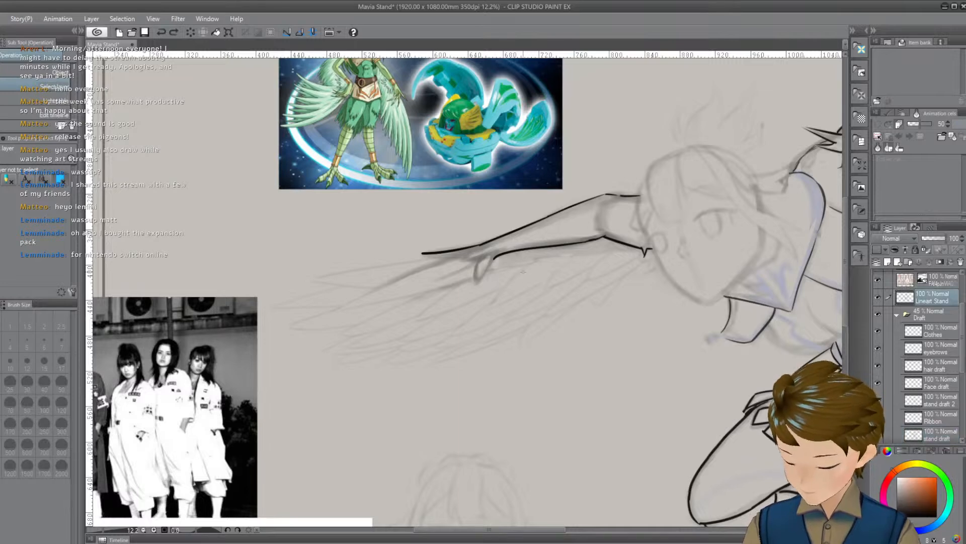
pyautogui.scroll(-1, 523, 271)
pyautogui.press('p')
pyautogui.moveTo(479, 271); pyautogui.dragTo(494, 246)
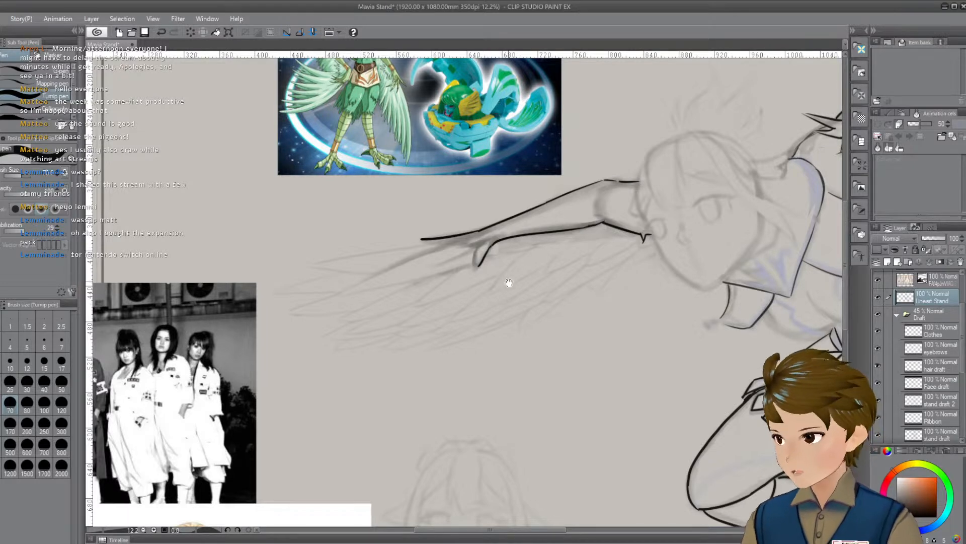
pyautogui.moveTo(509, 282); pyautogui.dragTo(494, 291)
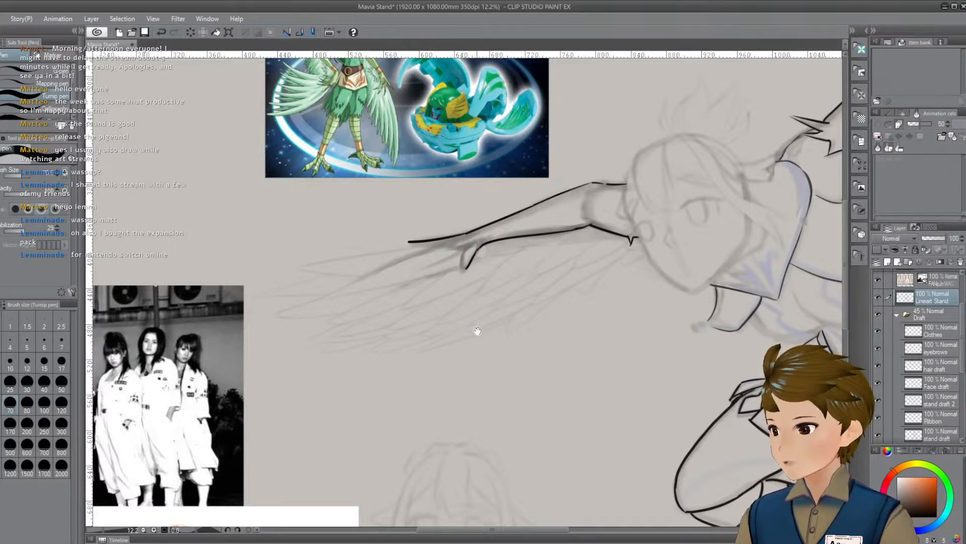
pyautogui.moveTo(529, 313)
pyautogui.mouseDown()
pyautogui.moveTo(561, 258)
pyautogui.moveTo(520, 262)
pyautogui.mouseUp()
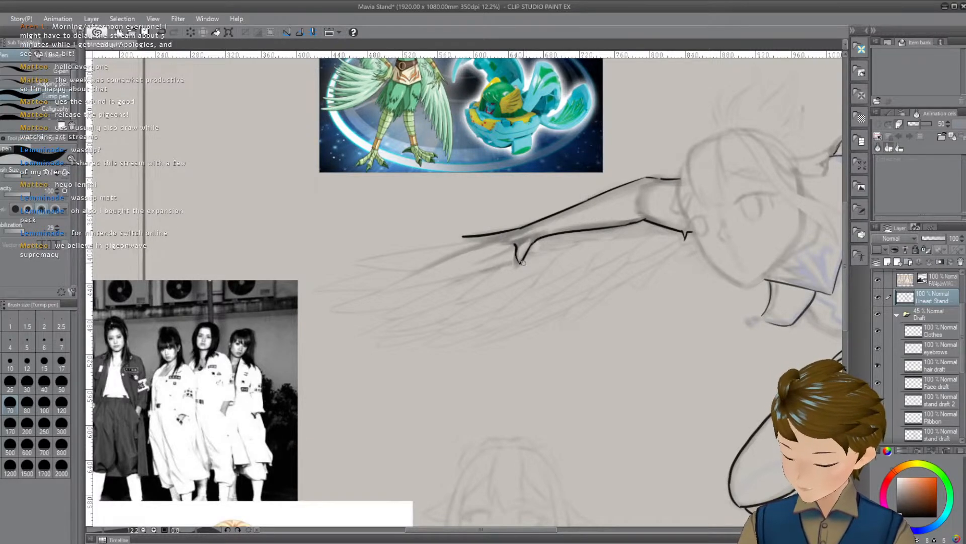
pyautogui.moveTo(572, 246); pyautogui.dragTo(580, 243)
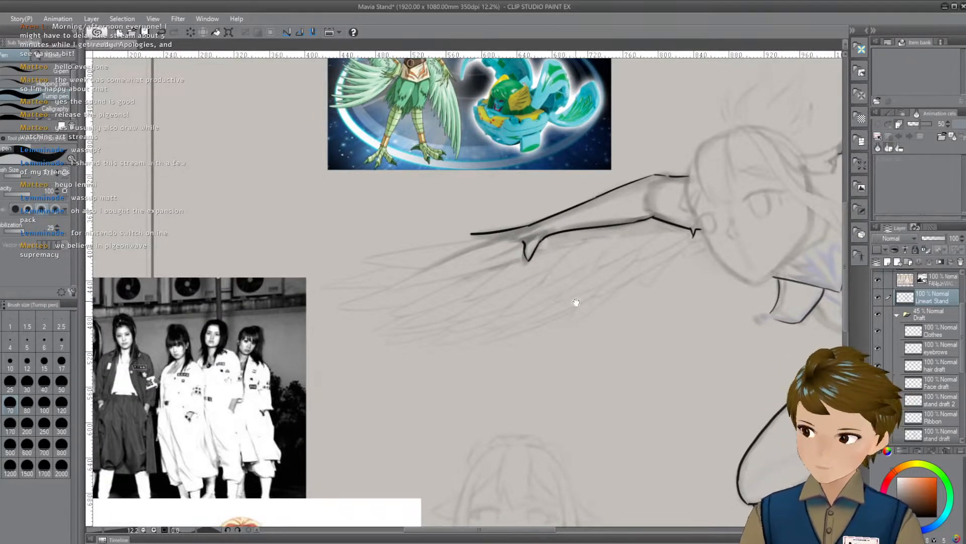
pyautogui.moveTo(574, 271); pyautogui.dragTo(609, 241)
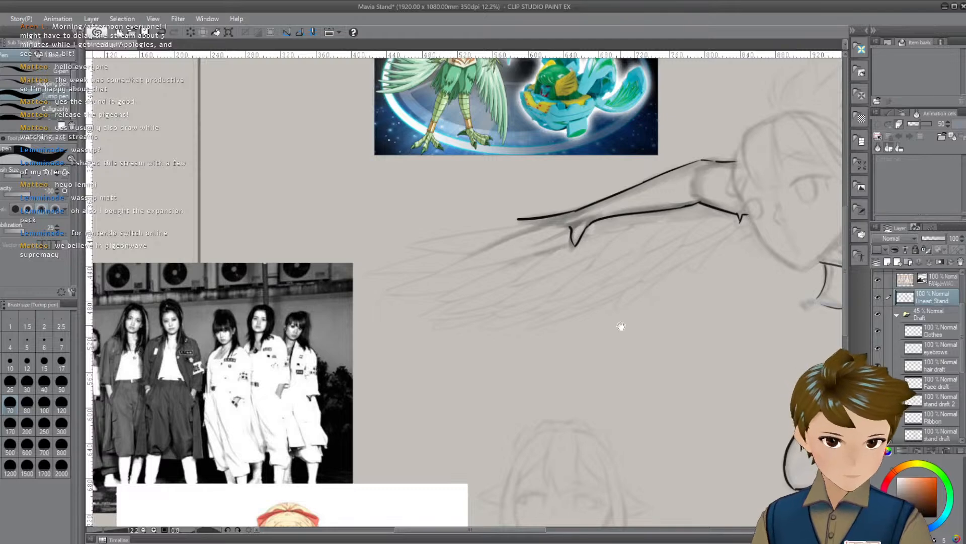
# Ink the underside of the short pointed tip that extends from the forearm's upper line, connecting it back toward the wrist
pyautogui.moveTo(624, 288); pyautogui.dragTo(668, 324)
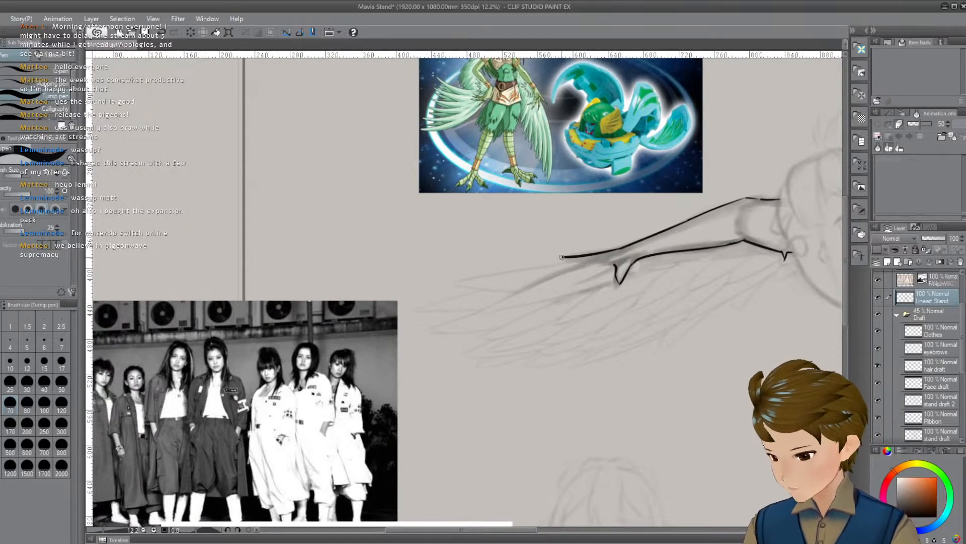
pyautogui.moveTo(614, 317); pyautogui.dragTo(624, 319)
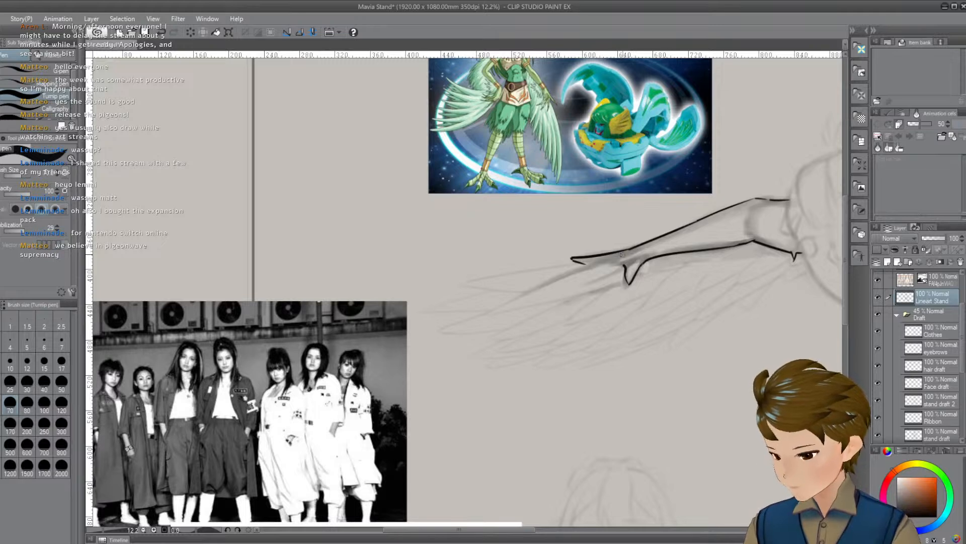
pyautogui.moveTo(615, 261); pyautogui.dragTo(631, 282)
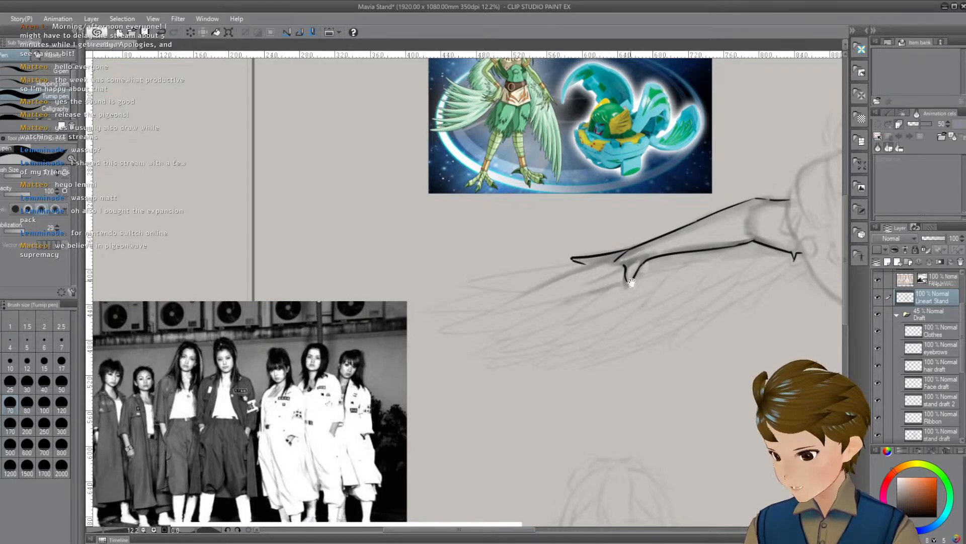
pyautogui.moveTo(529, 296); pyautogui.dragTo(544, 292)
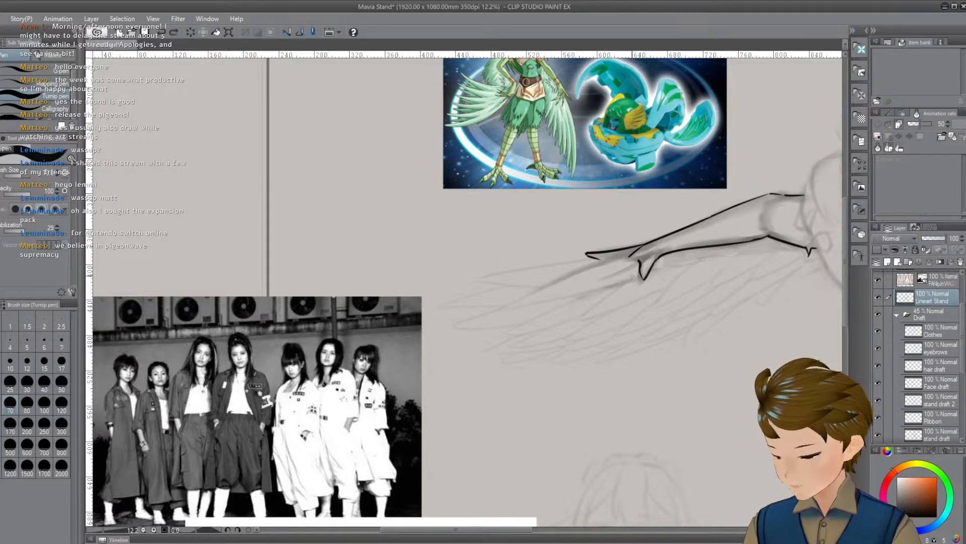
# Ink the long pointed feather reaching out from the wrist with a short inner line, and the upper edge of the feather above it
pyautogui.moveTo(632, 254)
pyautogui.mouseDown()
pyautogui.moveTo(504, 310)
pyautogui.moveTo(635, 277)
pyautogui.mouseUp()
pyautogui.hotkey('ctrl', 'z')
pyautogui.moveTo(502, 309); pyautogui.dragTo(599, 287)
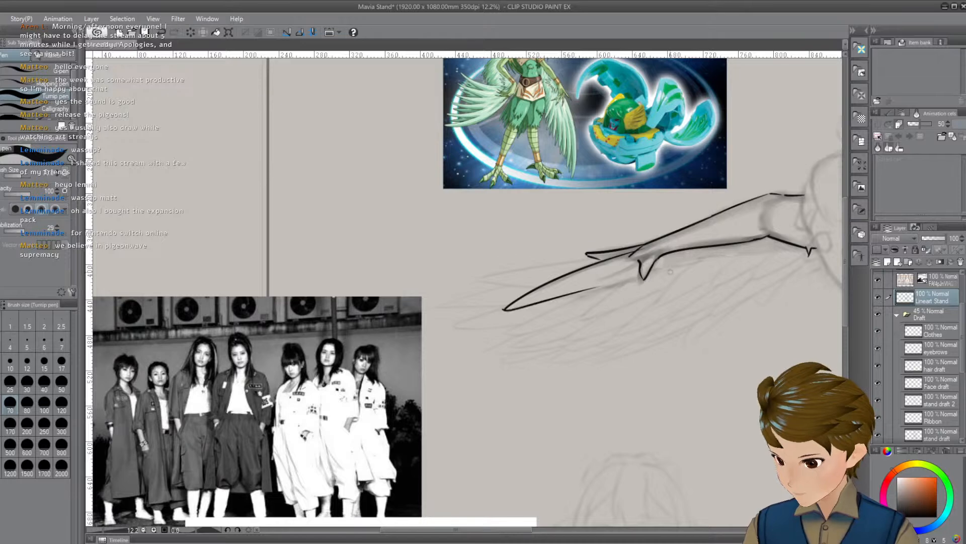
pyautogui.hotkey('ctrl', 'z')
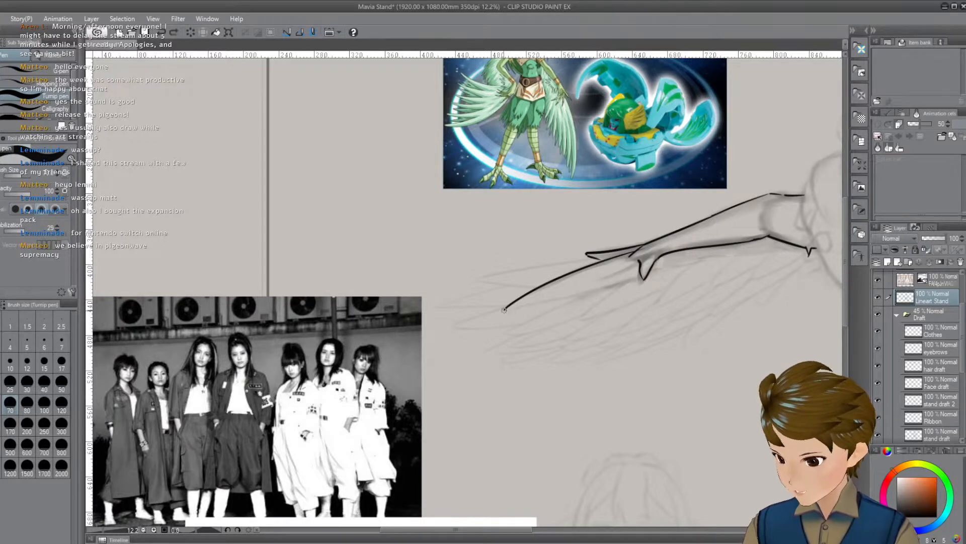
pyautogui.moveTo(505, 311); pyautogui.dragTo(624, 287)
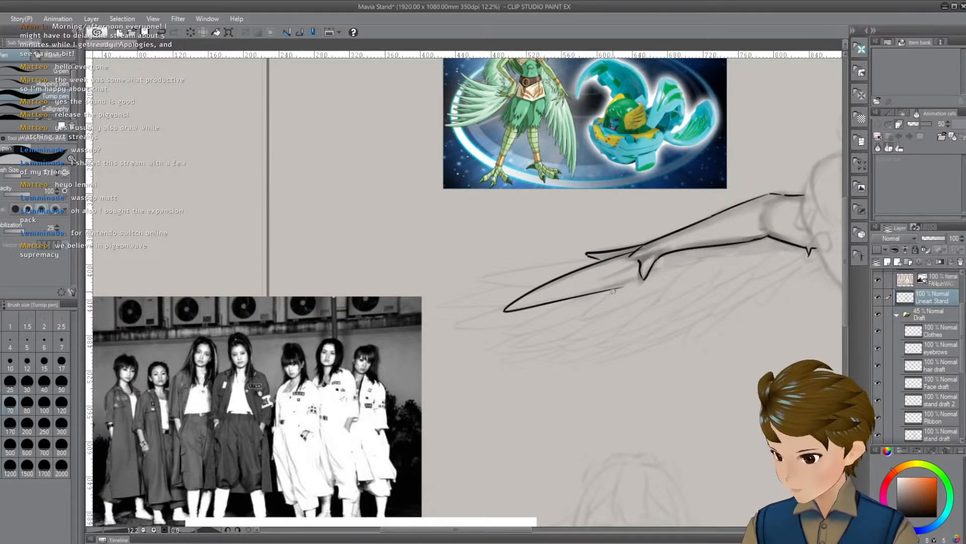
pyautogui.hotkey('ctrl', 'z')
pyautogui.moveTo(506, 310)
pyautogui.mouseDown()
pyautogui.moveTo(622, 280)
pyautogui.moveTo(594, 280)
pyautogui.moveTo(612, 263)
pyautogui.moveTo(583, 273)
pyautogui.moveTo(601, 264)
pyautogui.mouseUp()
pyautogui.hotkey('ctrl', 'z')
pyautogui.hotkey('ctrl', 'z')
pyautogui.moveTo(603, 314); pyautogui.dragTo(599, 316)
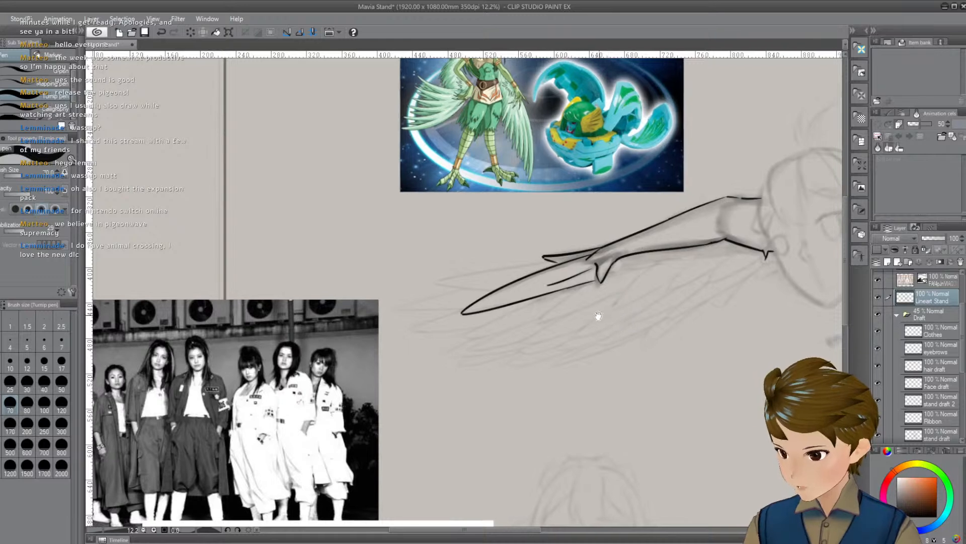
pyautogui.moveTo(434, 285); pyautogui.dragTo(543, 261)
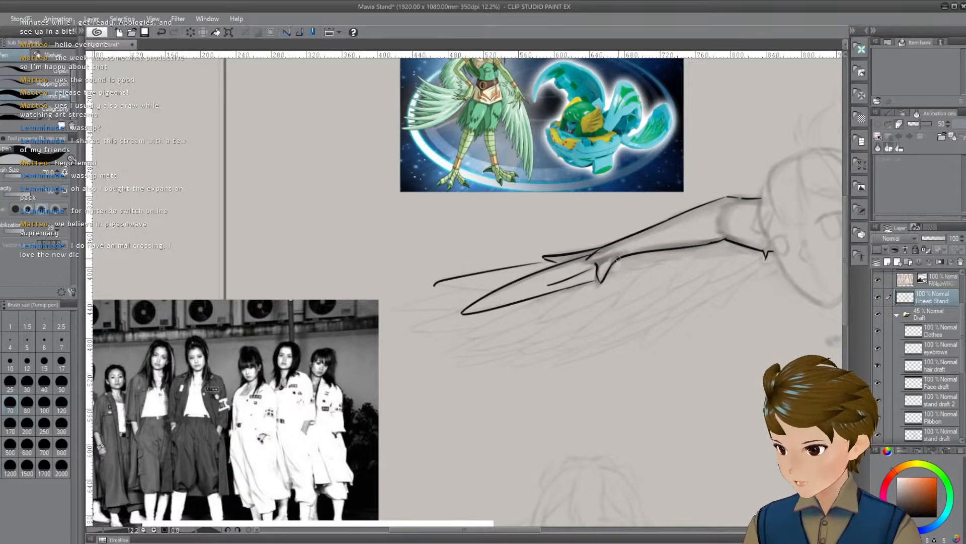
pyautogui.moveTo(411, 239)
pyautogui.mouseDown()
pyautogui.moveTo(407, 268)
pyautogui.moveTo(408, 259)
pyautogui.moveTo(443, 347)
pyautogui.mouseUp()
pyautogui.hotkey('ctrl', 'z')
pyautogui.hotkey('ctrl', 'z')
pyautogui.hotkey('ctrl', 'z')
pyautogui.hotkey('ctrl', 'z')
pyautogui.hotkey('ctrl', 'z')
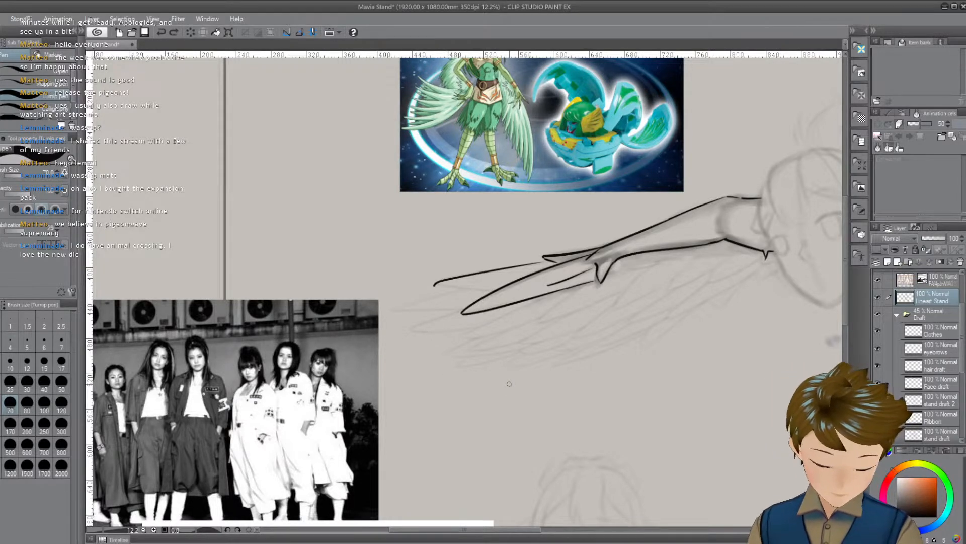
pyautogui.moveTo(398, 237); pyautogui.dragTo(451, 374)
pyautogui.hotkey('ctrl', 'z')
pyautogui.hotkey('ctrl', 'z')
pyautogui.hotkey('ctrl', 'z')
pyautogui.hotkey('ctrl', 'z')
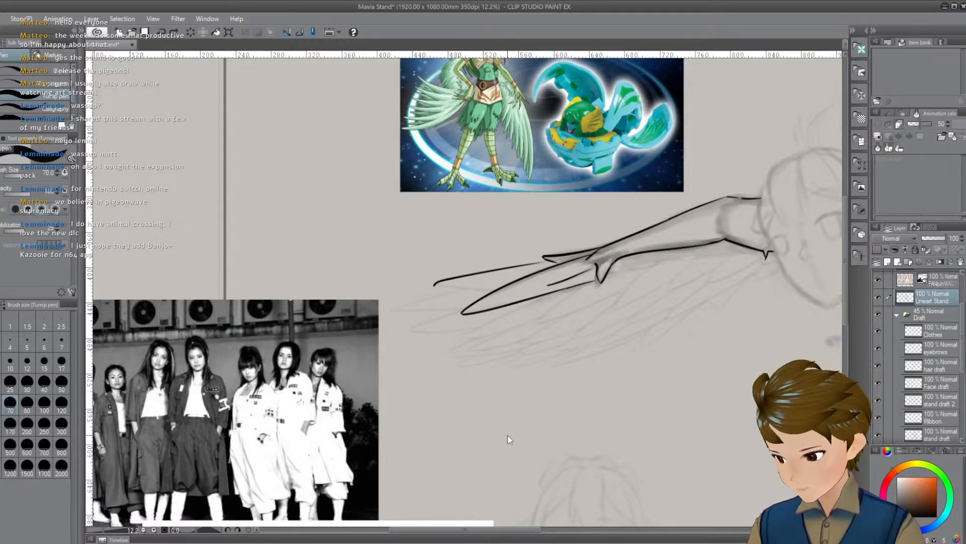
# Close the uppermost wing feather by inking its lower edge from the tip back to the long feather
pyautogui.moveTo(537, 417); pyautogui.dragTo(520, 399)
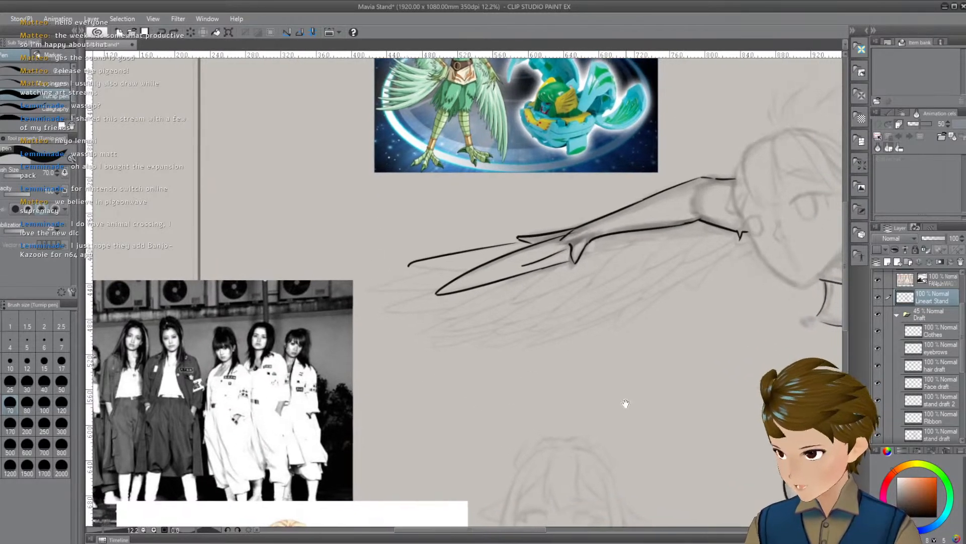
pyautogui.moveTo(625, 403); pyautogui.dragTo(519, 267)
pyautogui.moveTo(760, 372); pyautogui.dragTo(514, 384)
pyautogui.moveTo(647, 361); pyautogui.dragTo(711, 356)
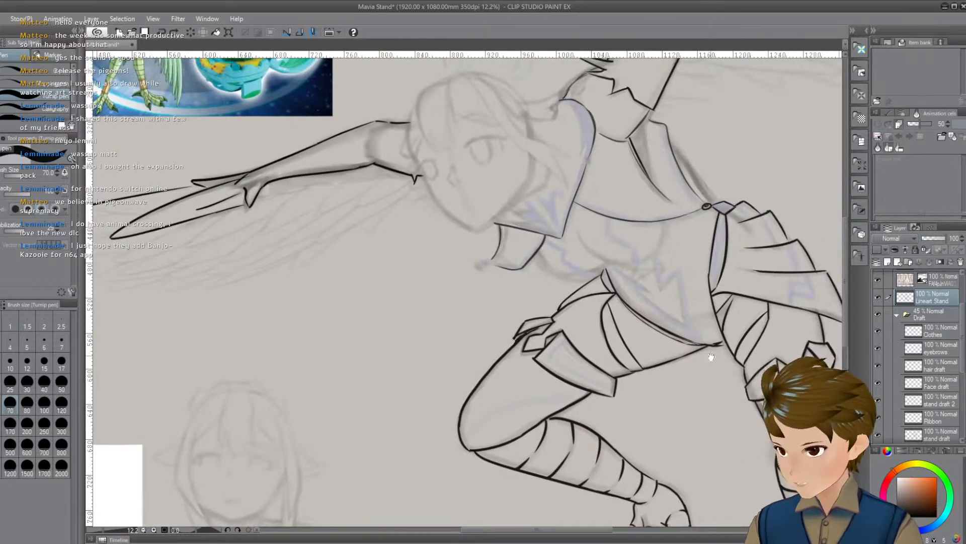
pyautogui.moveTo(656, 391); pyautogui.dragTo(663, 327)
pyautogui.moveTo(565, 330); pyautogui.dragTo(624, 358)
pyautogui.moveTo(383, 288); pyautogui.dragTo(433, 294)
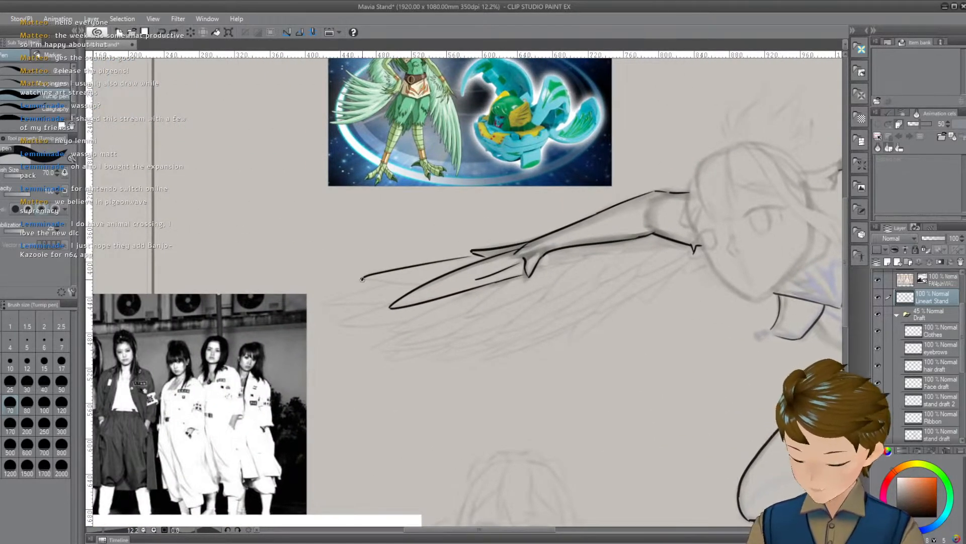
pyautogui.moveTo(361, 278); pyautogui.dragTo(392, 284)
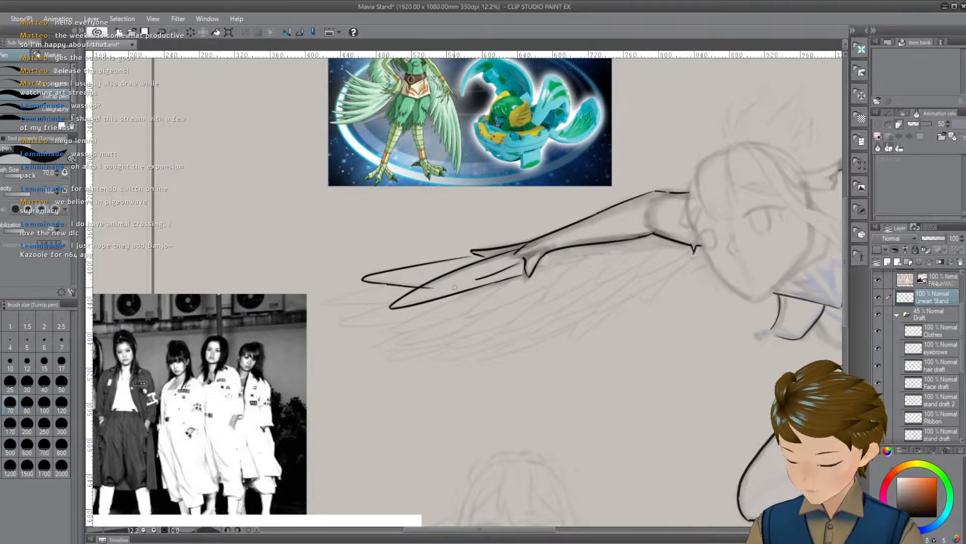
pyautogui.moveTo(469, 328); pyautogui.dragTo(600, 337)
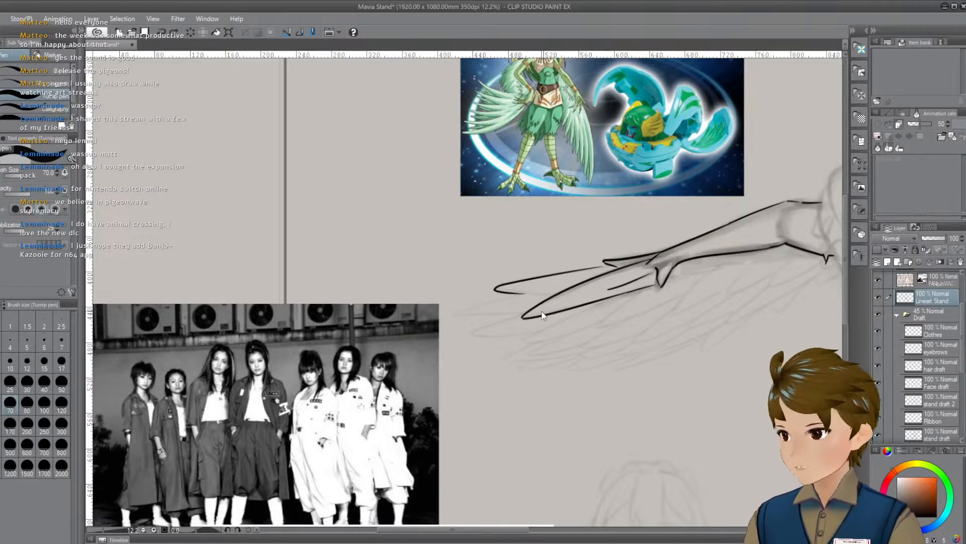
# Ink the upper edge of the outermost feather just below the uppermost one, redrawing the stroke until it curves cleanly from the tip
pyautogui.moveTo(544, 335); pyautogui.dragTo(540, 343)
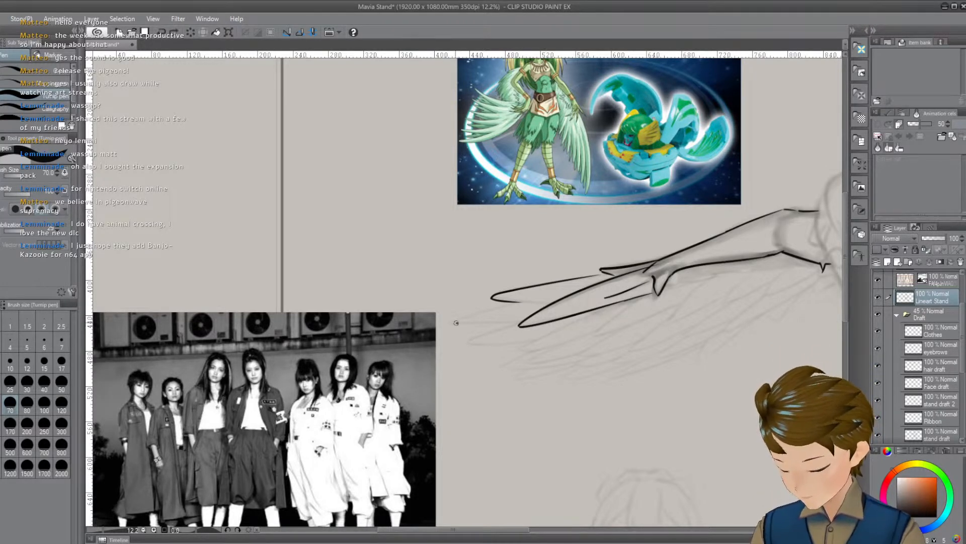
pyautogui.moveTo(456, 323); pyautogui.dragTo(509, 303)
pyautogui.hotkey('ctrl', 'z')
pyautogui.moveTo(456, 324); pyautogui.dragTo(520, 306)
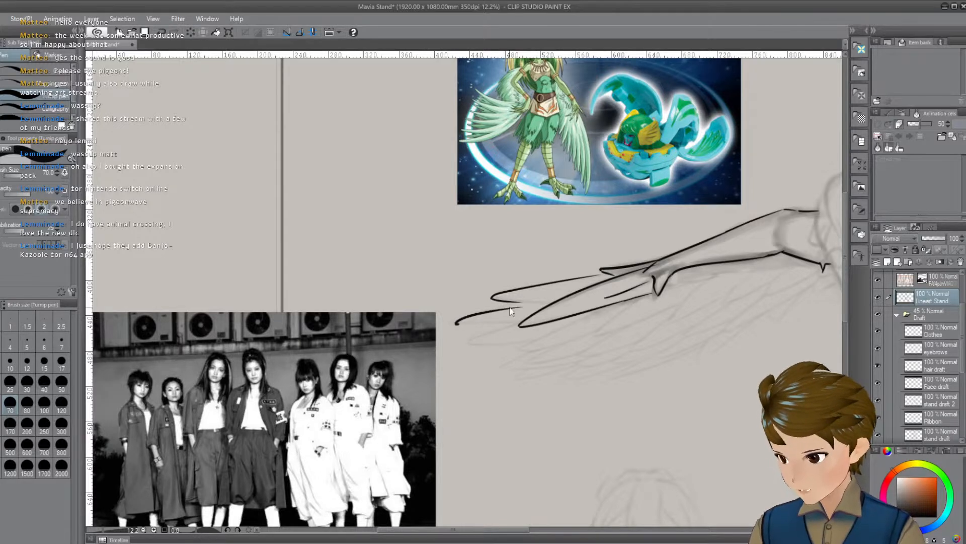
pyautogui.hotkey('ctrl', 'z')
pyautogui.moveTo(456, 325); pyautogui.dragTo(541, 294)
pyautogui.hotkey('ctrl', 'z')
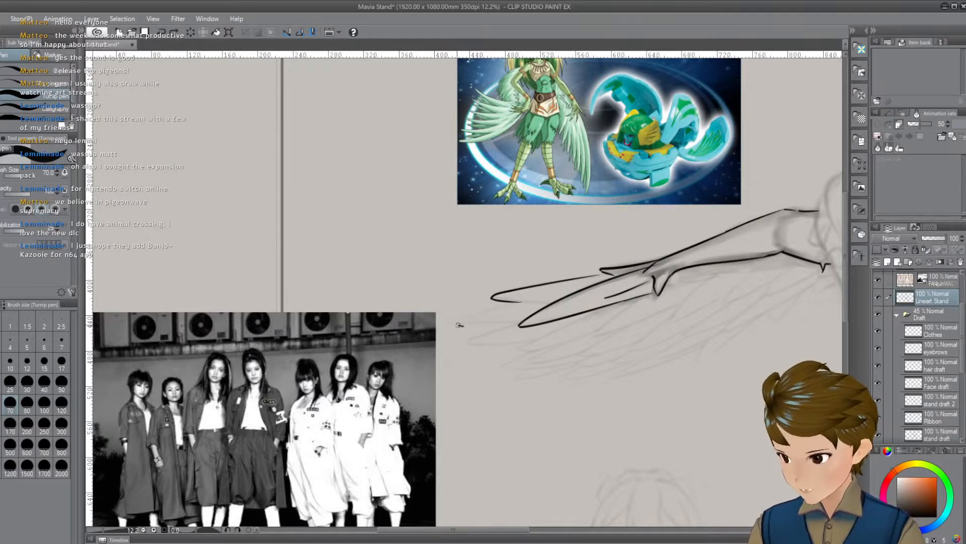
pyautogui.moveTo(459, 324)
pyautogui.mouseDown()
pyautogui.moveTo(535, 298)
pyautogui.moveTo(658, 348)
pyautogui.mouseUp()
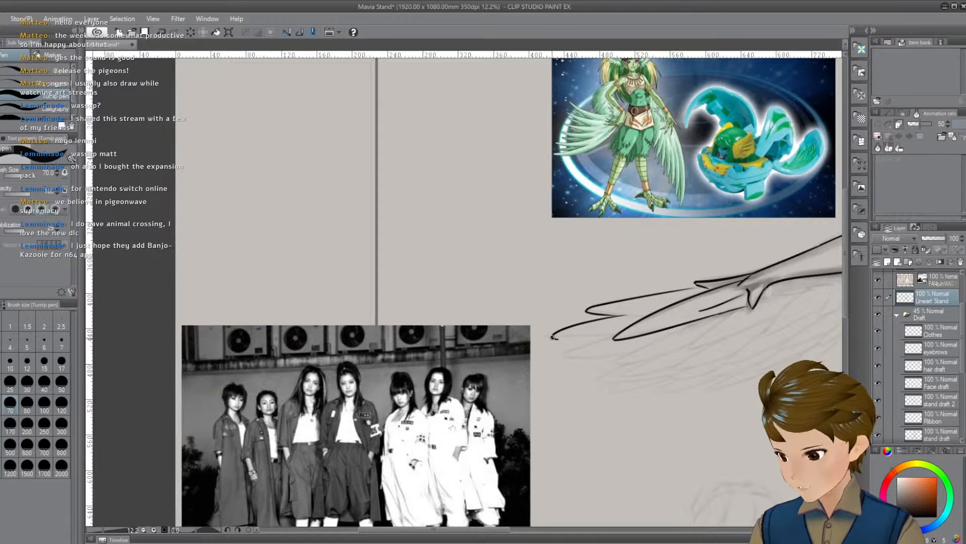
# Close the outermost feather with a lower edge running from its tip to the end of the long feather
pyautogui.moveTo(552, 338); pyautogui.dragTo(640, 326)
pyautogui.hotkey('ctrl', 'z')
pyautogui.moveTo(552, 338); pyautogui.dragTo(669, 326)
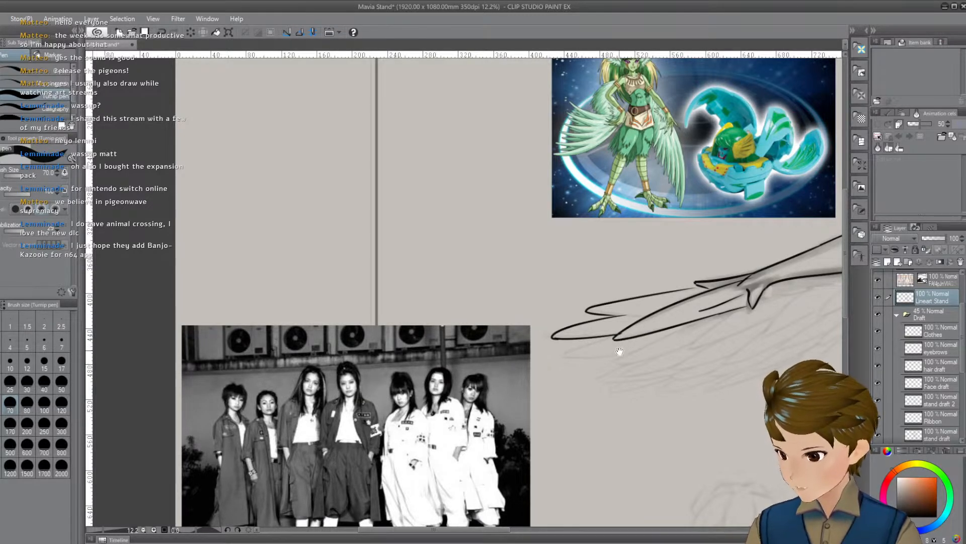
pyautogui.moveTo(620, 350); pyautogui.dragTo(562, 352)
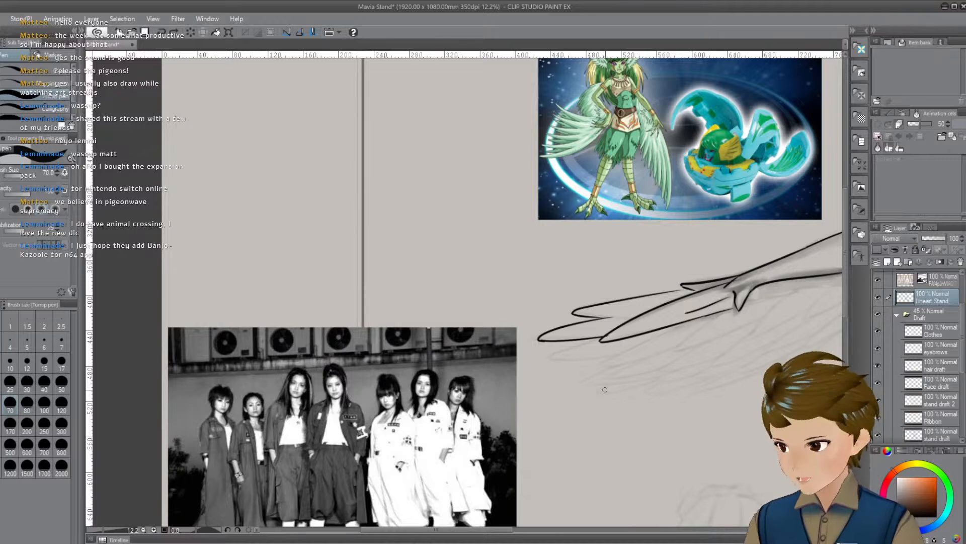
# Ink the lower and upper edges of the next feather beneath the outermost one, starting both from its rounded tip
pyautogui.moveTo(593, 379); pyautogui.dragTo(627, 378)
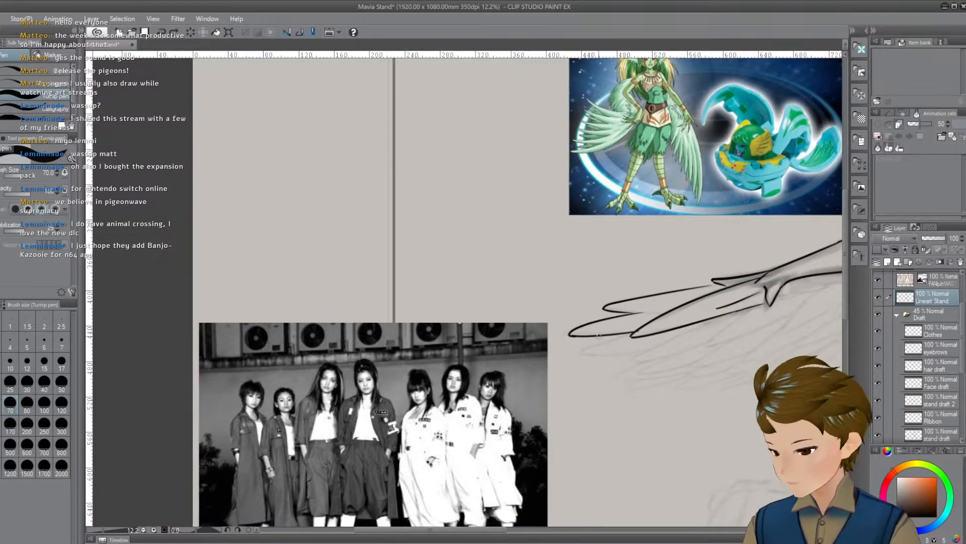
pyautogui.moveTo(582, 353); pyautogui.dragTo(662, 345)
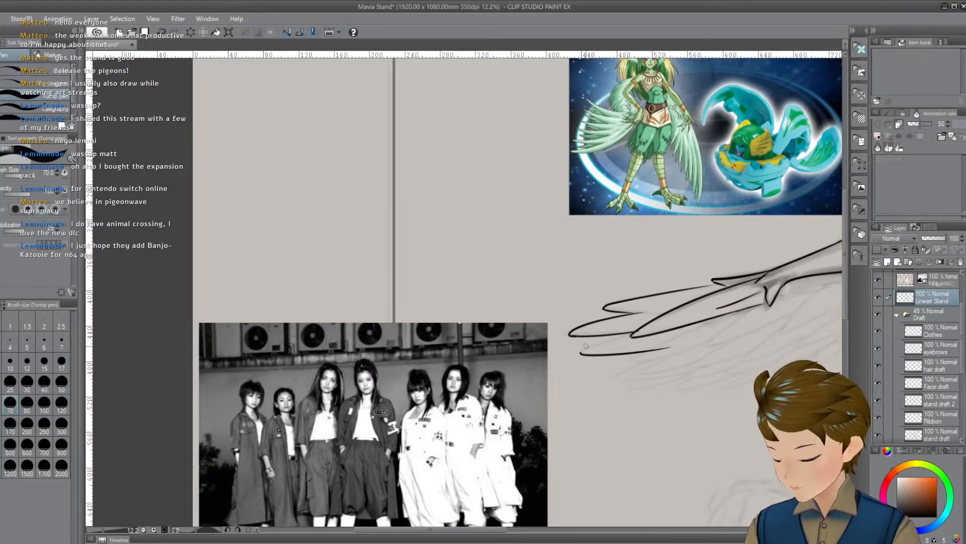
pyautogui.moveTo(581, 352); pyautogui.dragTo(634, 334)
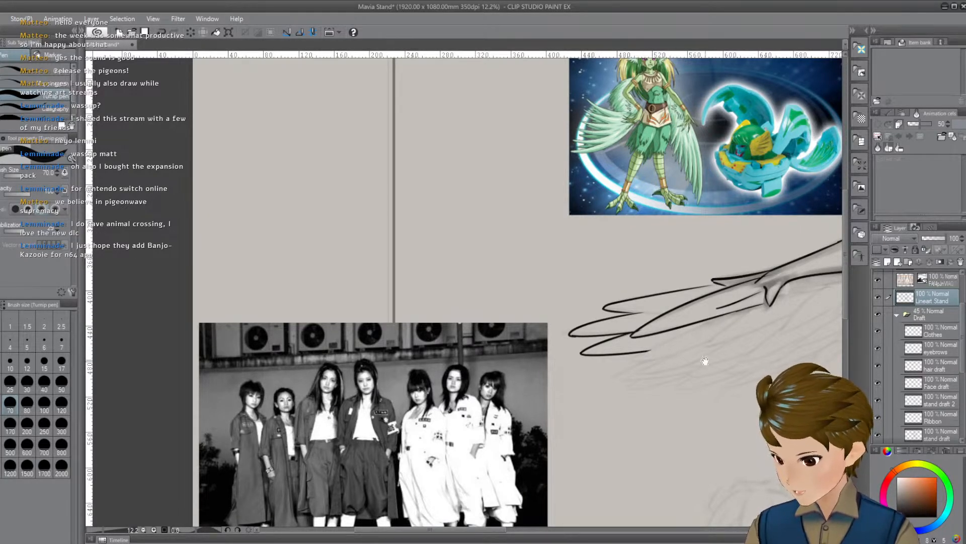
pyautogui.moveTo(695, 371); pyautogui.dragTo(626, 370)
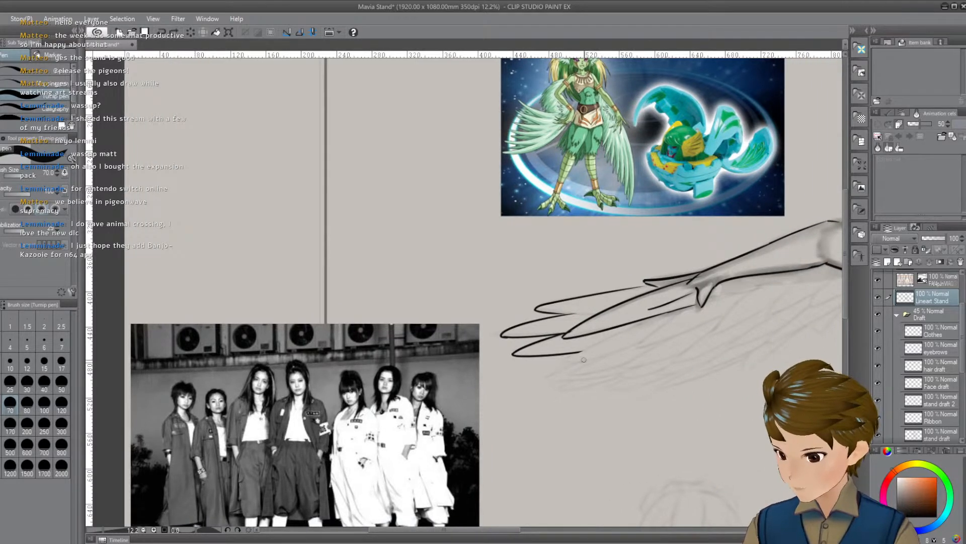
pyautogui.moveTo(568, 367); pyautogui.dragTo(617, 345)
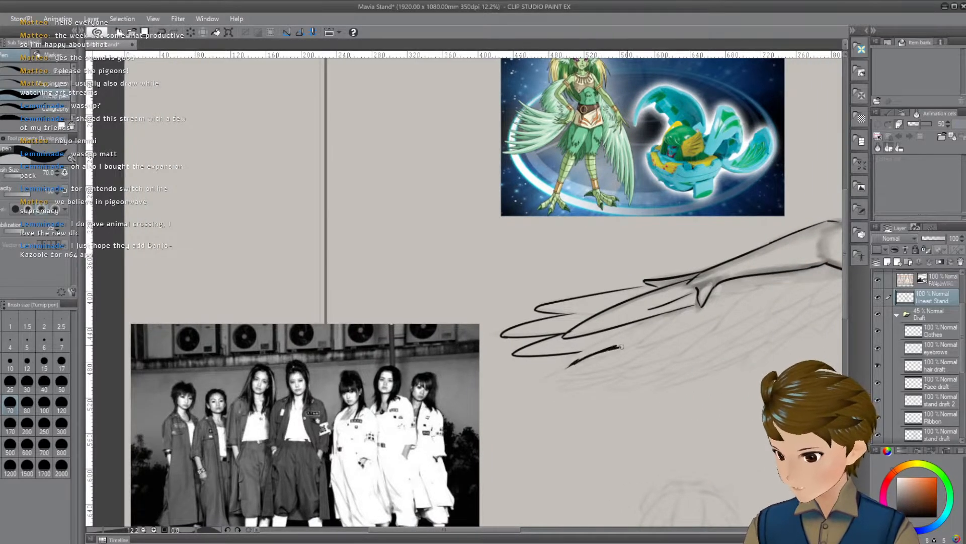
pyautogui.hotkey('ctrl', 'z')
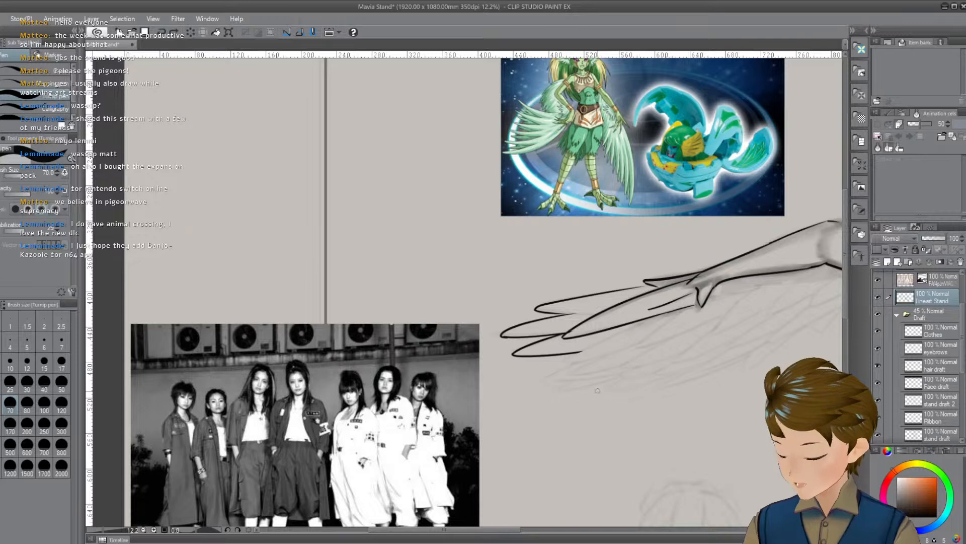
pyautogui.moveTo(566, 439); pyautogui.dragTo(682, 358)
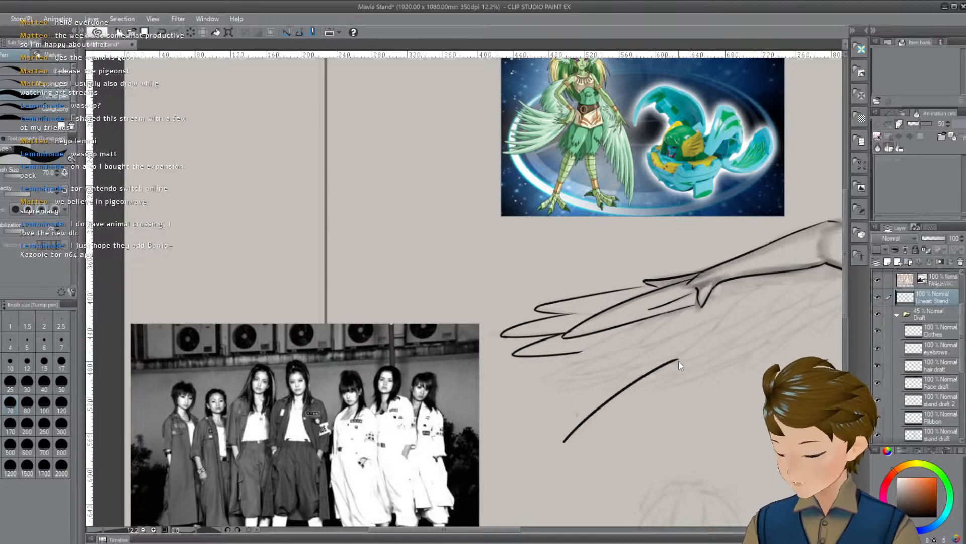
pyautogui.hotkey('ctrl', 'z')
pyautogui.moveTo(566, 411)
pyautogui.mouseDown()
pyautogui.moveTo(589, 377)
pyautogui.moveTo(613, 367)
pyautogui.moveTo(614, 397)
pyautogui.moveTo(586, 385)
pyautogui.moveTo(597, 405)
pyautogui.moveTo(611, 403)
pyautogui.mouseUp()
pyautogui.hotkey('ctrl', 'z')
pyautogui.hotkey('ctrl', 'z')
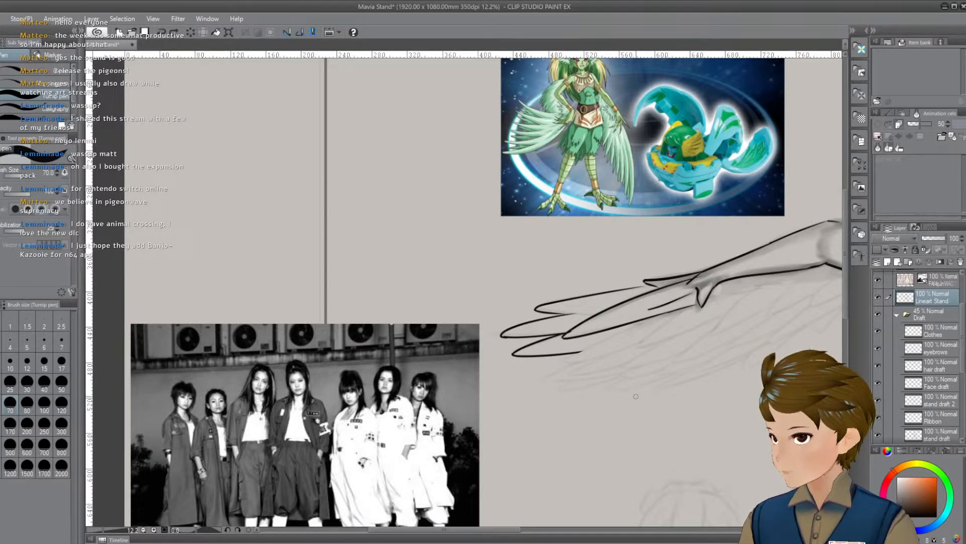
# Ink the upper edge of the next feather in the lower row, curving from its tip up toward the hand
pyautogui.moveTo(637, 401); pyautogui.dragTo(631, 408)
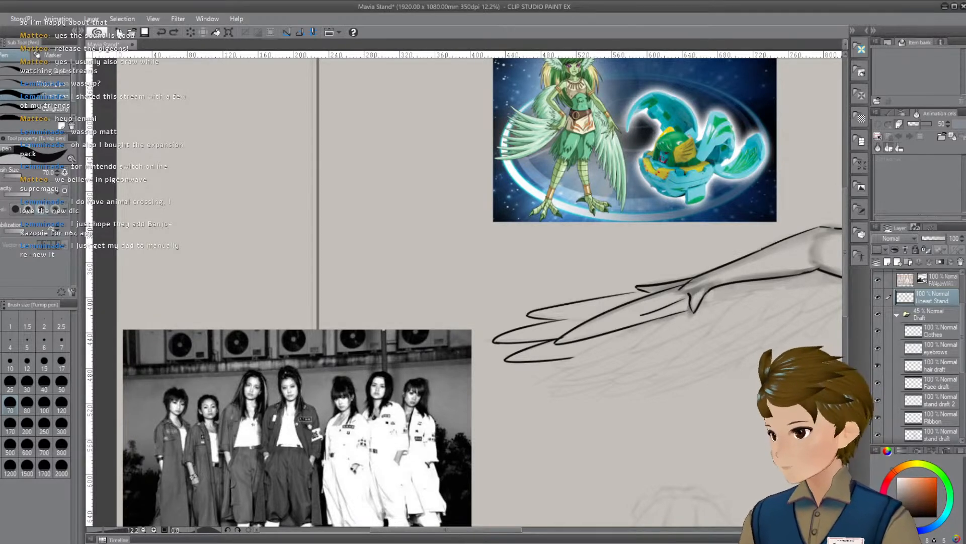
pyautogui.moveTo(633, 387)
pyautogui.mouseDown()
pyautogui.moveTo(557, 333)
pyautogui.moveTo(555, 351)
pyautogui.mouseUp()
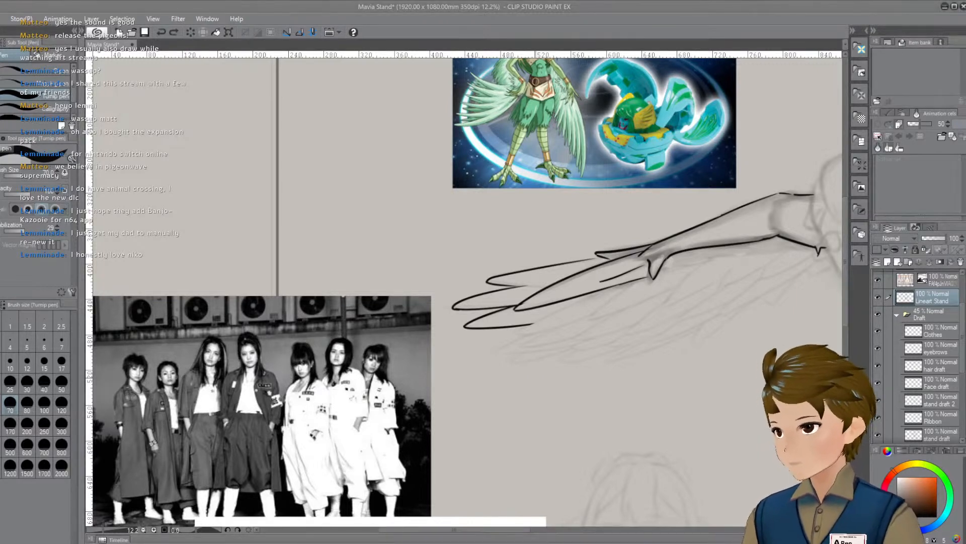
pyautogui.moveTo(531, 327); pyautogui.dragTo(588, 319)
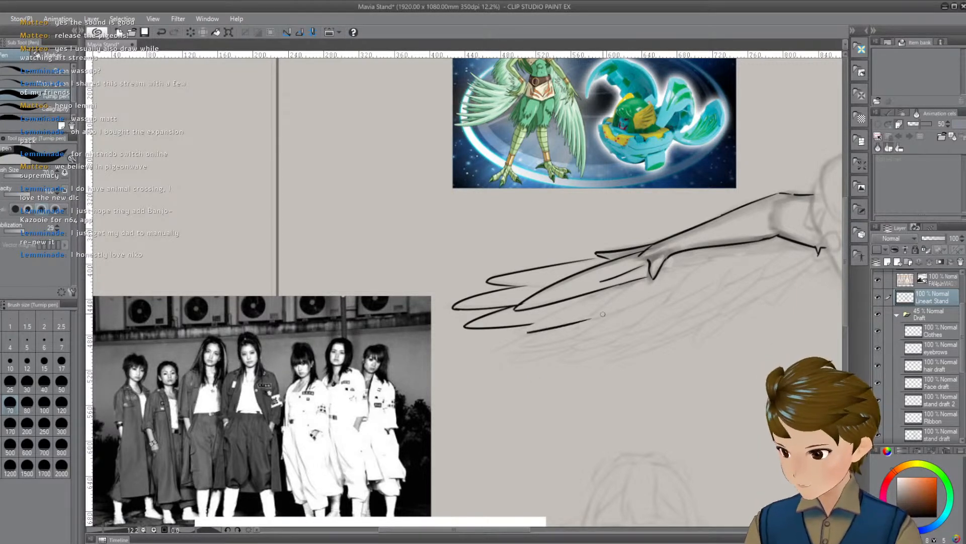
pyautogui.hotkey('ctrl', 'z')
pyautogui.moveTo(515, 331); pyautogui.dragTo(600, 293)
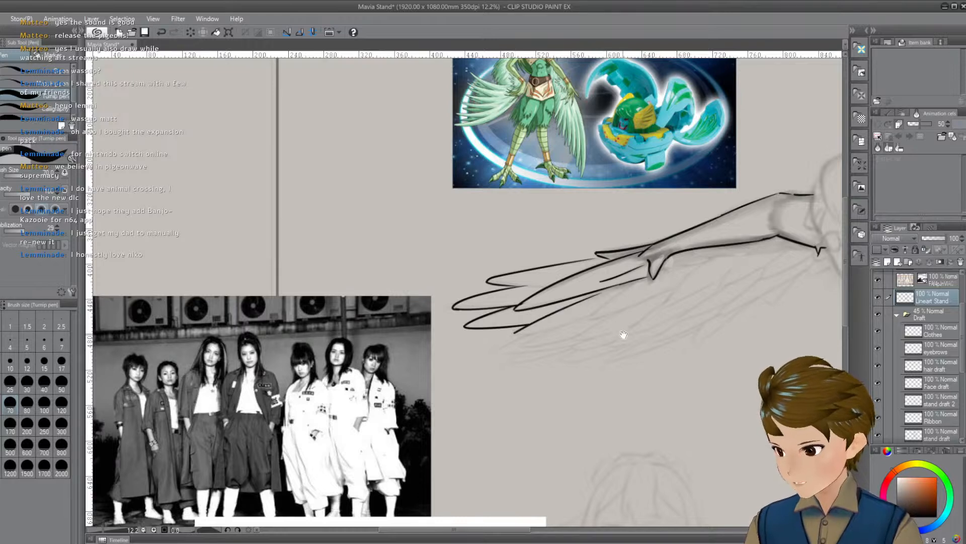
# Close that feather's tip with a short lower edge and ink both edges of the feather directly beneath it
pyautogui.hscroll(-1, 609, 325)
pyautogui.moveTo(538, 333); pyautogui.dragTo(604, 327)
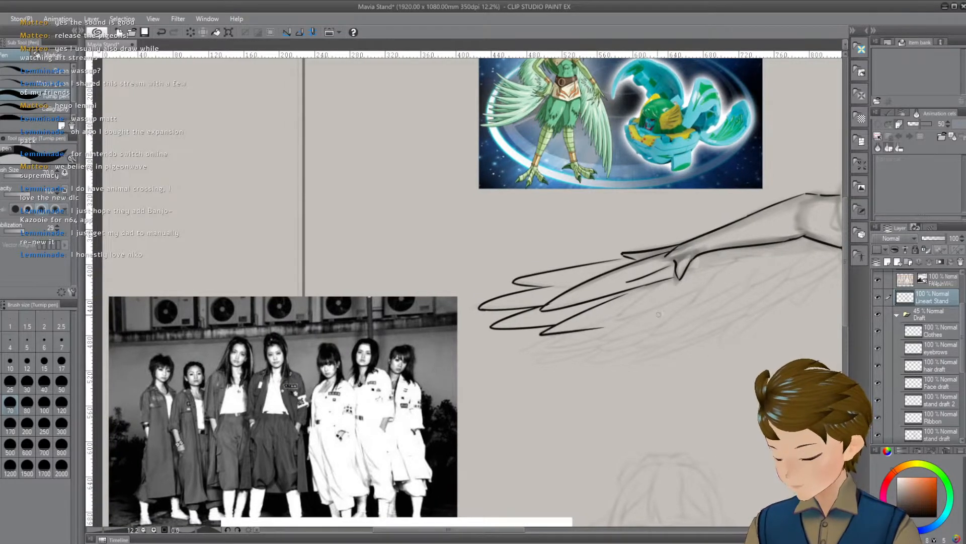
pyautogui.hotkey('ctrl', 'z')
pyautogui.moveTo(541, 336); pyautogui.dragTo(603, 328)
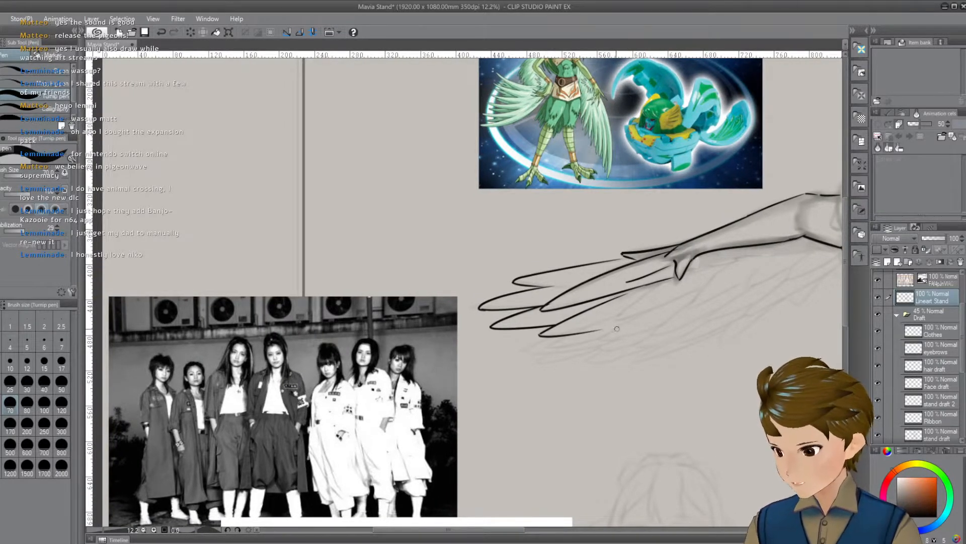
pyautogui.hotkey('ctrl', 'z')
pyautogui.moveTo(539, 334); pyautogui.dragTo(619, 313)
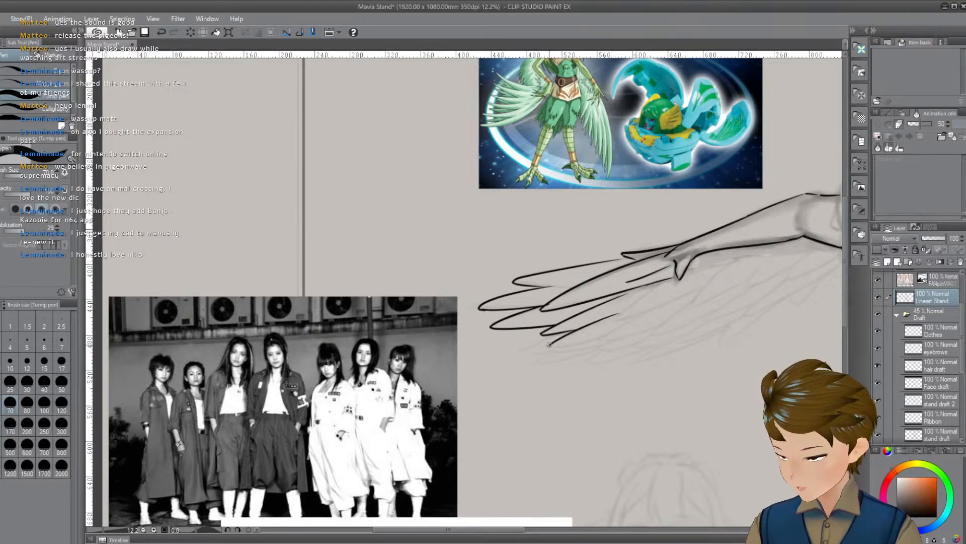
pyautogui.moveTo(550, 346); pyautogui.dragTo(616, 335)
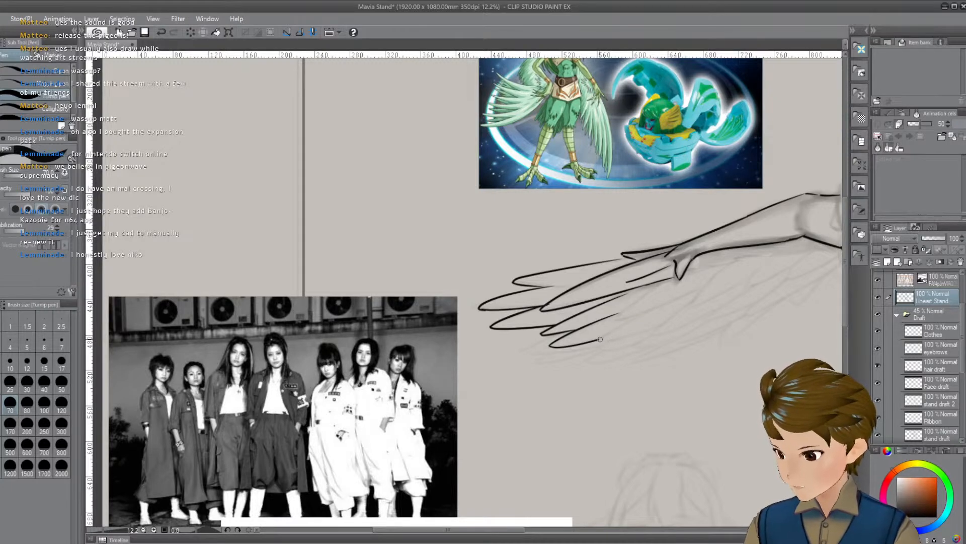
# Ink the upper and lower edges of the following feather, starting from the previous feather's lower edge
pyautogui.moveTo(600, 339); pyautogui.dragTo(655, 313)
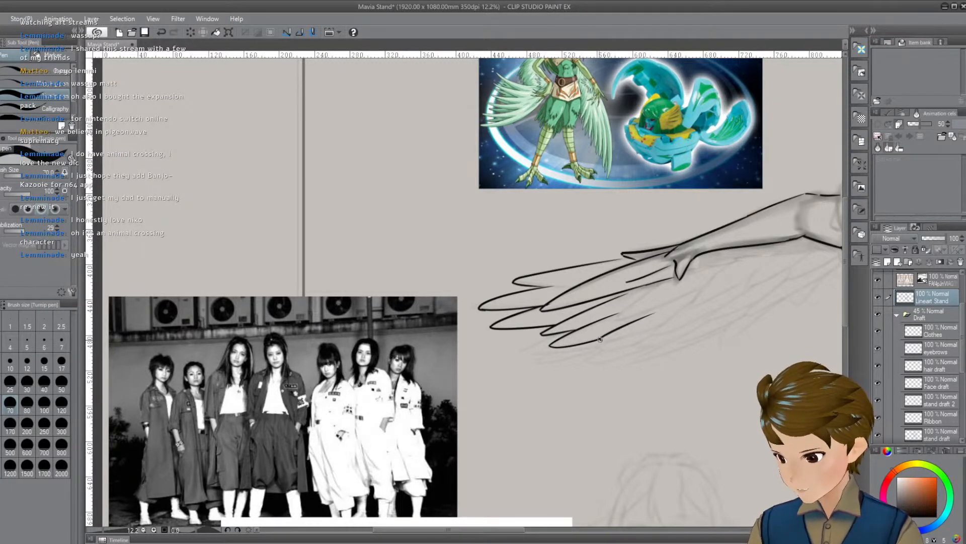
pyautogui.moveTo(600, 340)
pyautogui.mouseDown()
pyautogui.moveTo(663, 328)
pyautogui.moveTo(658, 356)
pyautogui.mouseUp()
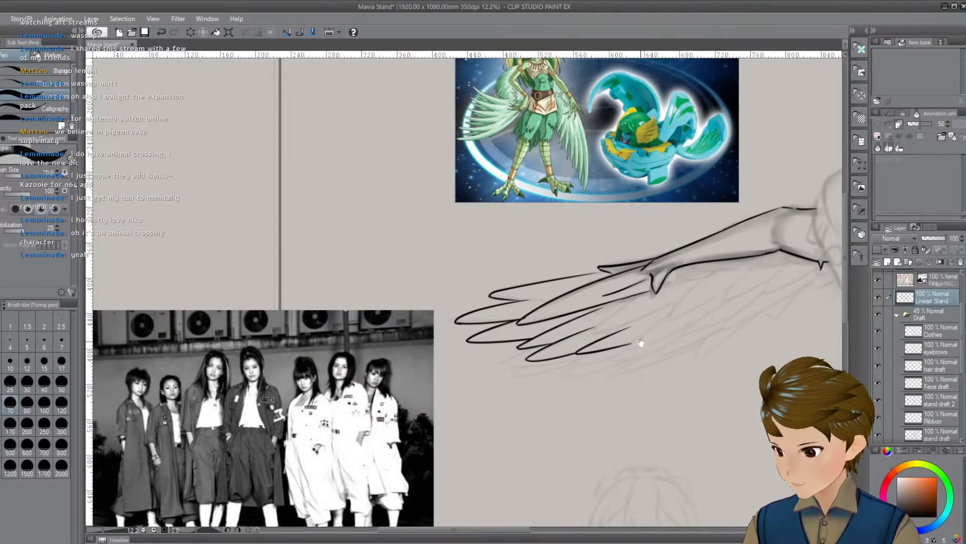
# Ink the upper and lower edges of an inner feather below the thumb claw, starting both from its pointed tip
pyautogui.moveTo(641, 343)
pyautogui.mouseDown()
pyautogui.moveTo(638, 353)
pyautogui.moveTo(649, 343)
pyautogui.mouseUp()
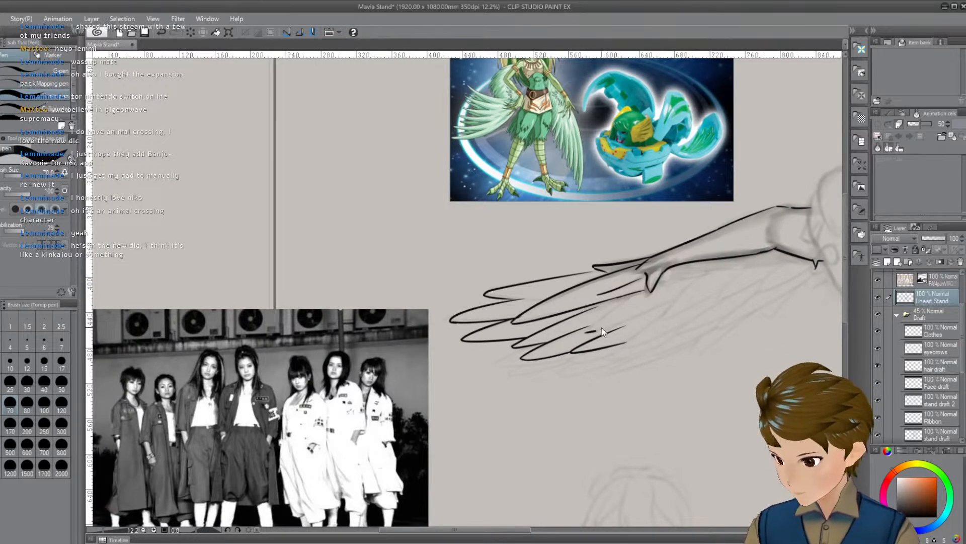
pyautogui.hotkey('ctrl', 'z')
pyautogui.moveTo(588, 332); pyautogui.dragTo(646, 290)
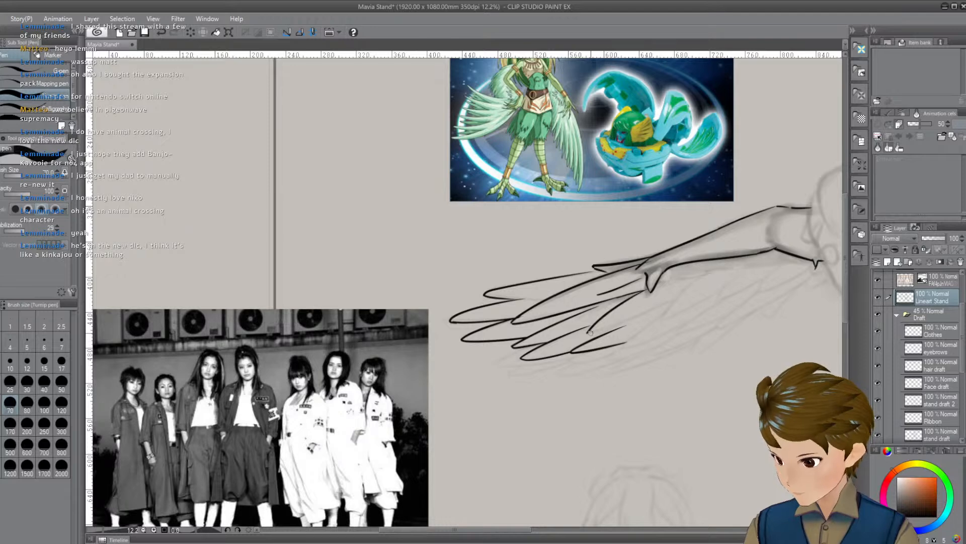
pyautogui.moveTo(589, 332); pyautogui.dragTo(679, 293)
pyautogui.hotkey('ctrl', 'z')
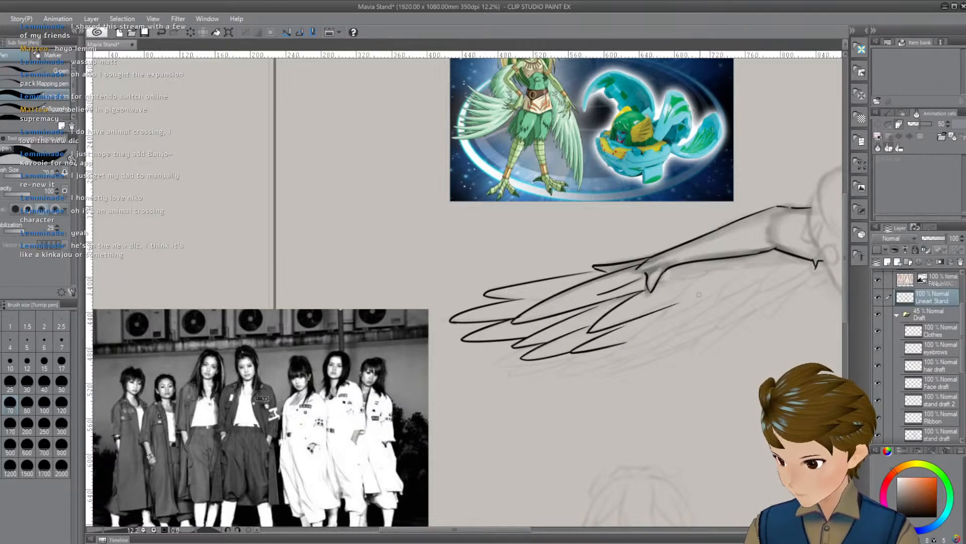
pyautogui.moveTo(587, 333); pyautogui.dragTo(680, 302)
# Redraw the inner feather below the thumb claw with a flatter lower edge and an upper edge rising toward the claw
pyautogui.moveTo(701, 336); pyautogui.dragTo(664, 358)
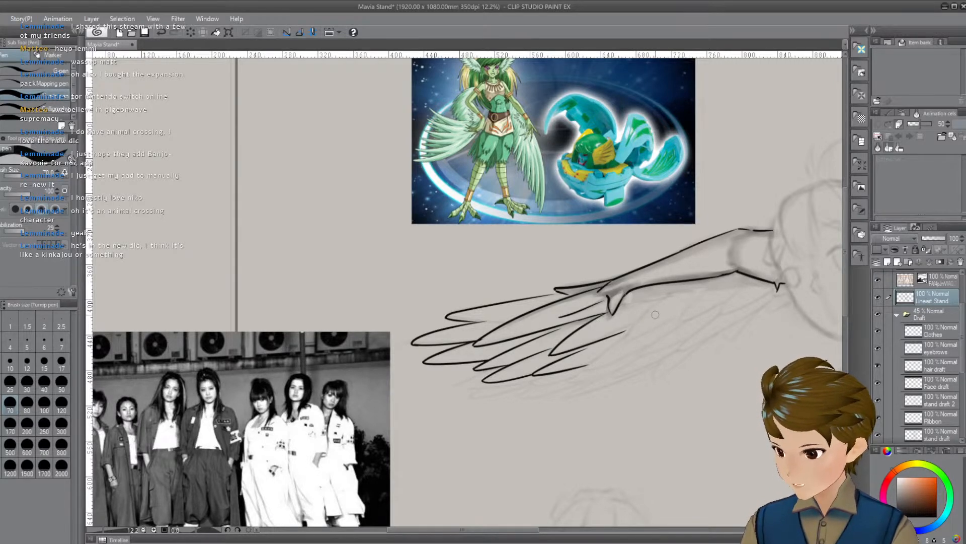
pyautogui.moveTo(663, 341); pyautogui.dragTo(703, 330)
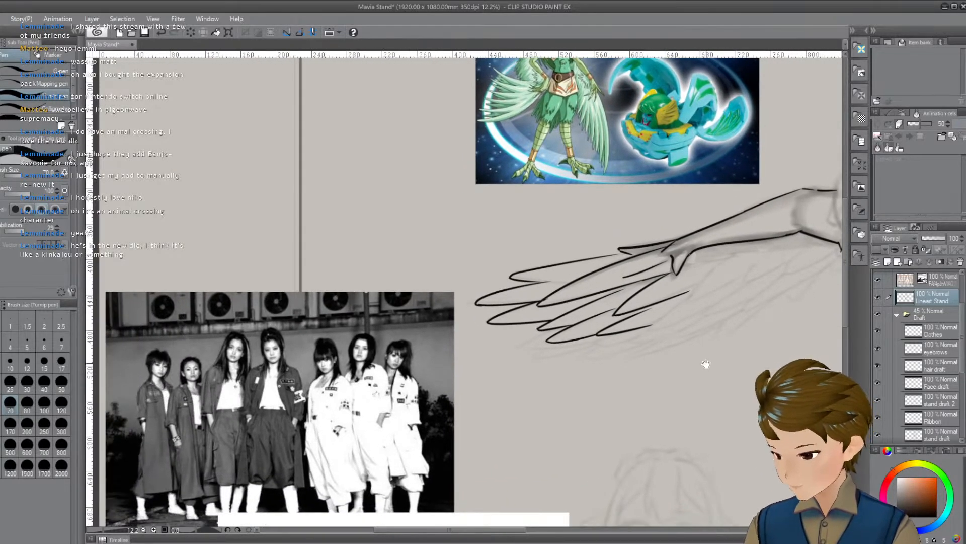
pyautogui.moveTo(706, 366); pyautogui.dragTo(673, 345)
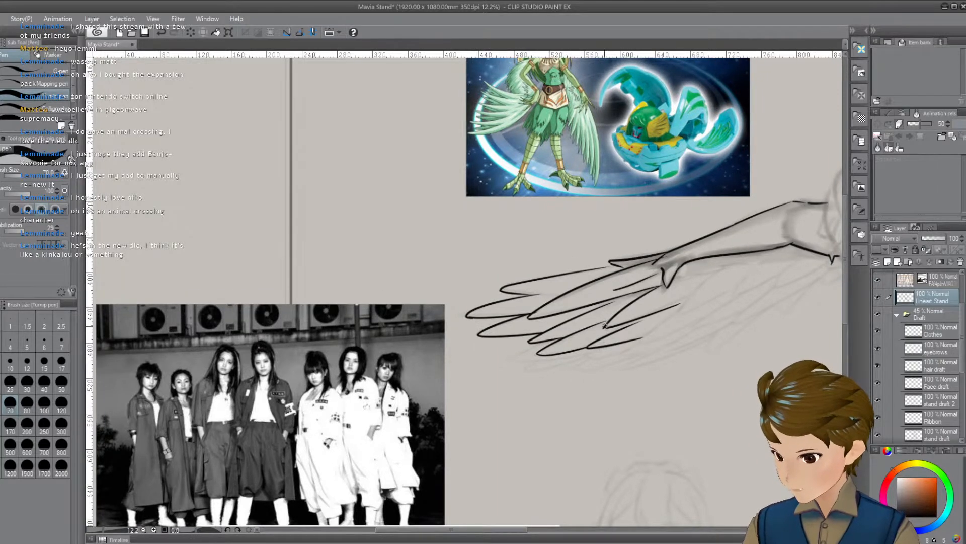
pyautogui.hotkey('ctrl', 'z')
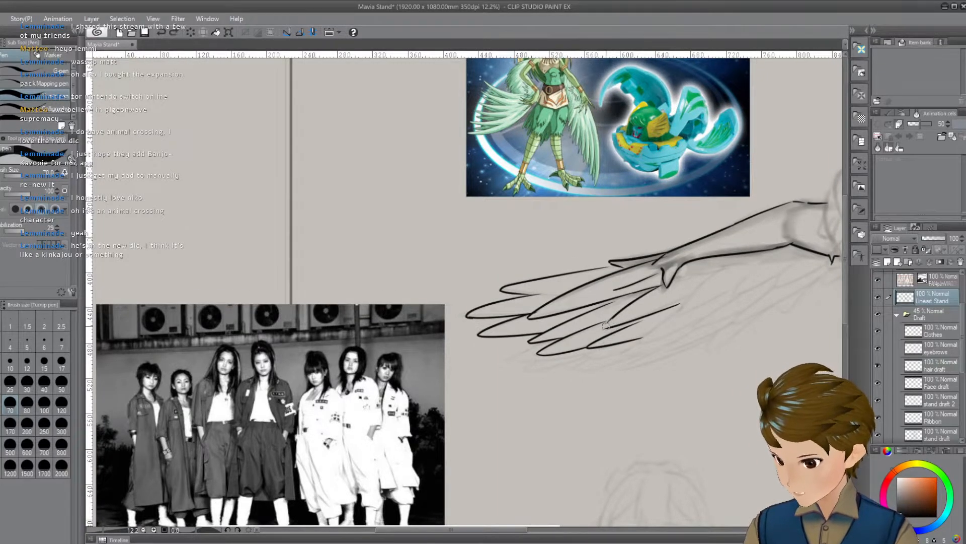
pyautogui.moveTo(618, 311); pyautogui.dragTo(660, 286)
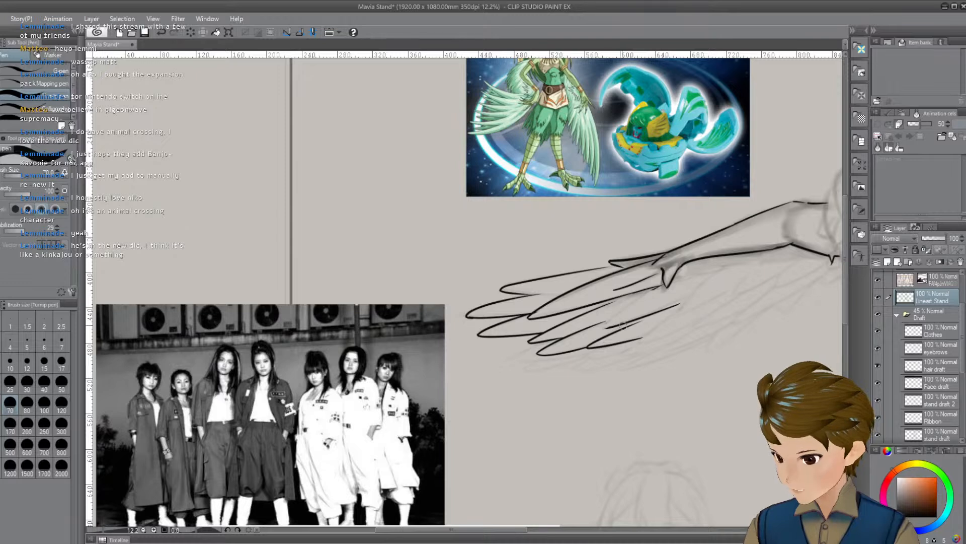
pyautogui.moveTo(617, 322); pyautogui.dragTo(686, 304)
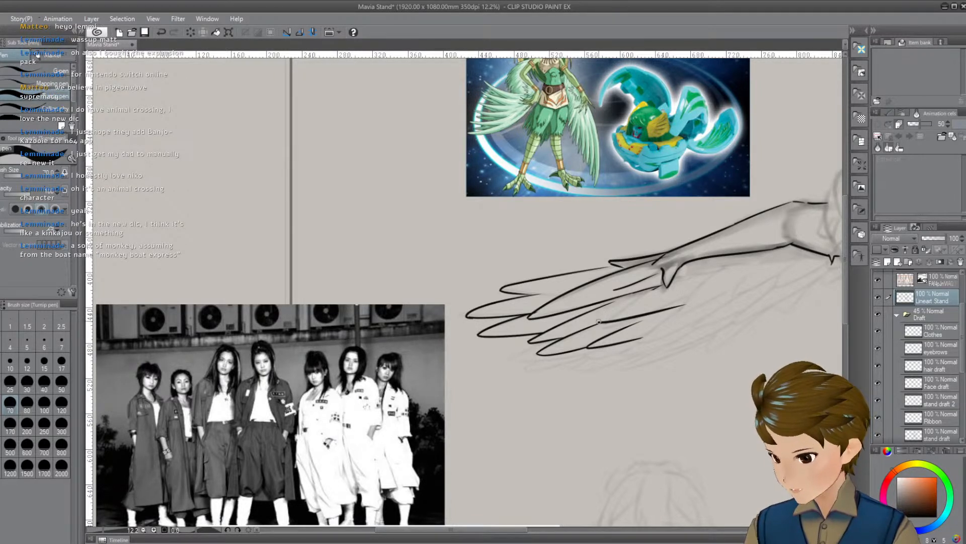
pyautogui.moveTo(606, 313); pyautogui.dragTo(685, 277)
pyautogui.hotkey('ctrl', 'z')
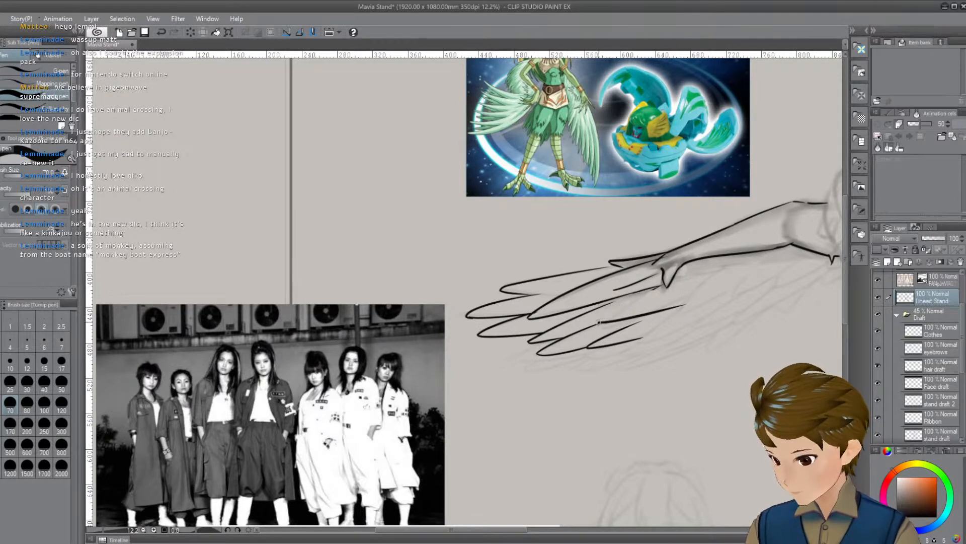
pyautogui.hotkey('ctrl', 'y')
pyautogui.hotkey('ctrl', 'z')
pyautogui.moveTo(597, 321); pyautogui.dragTo(657, 291)
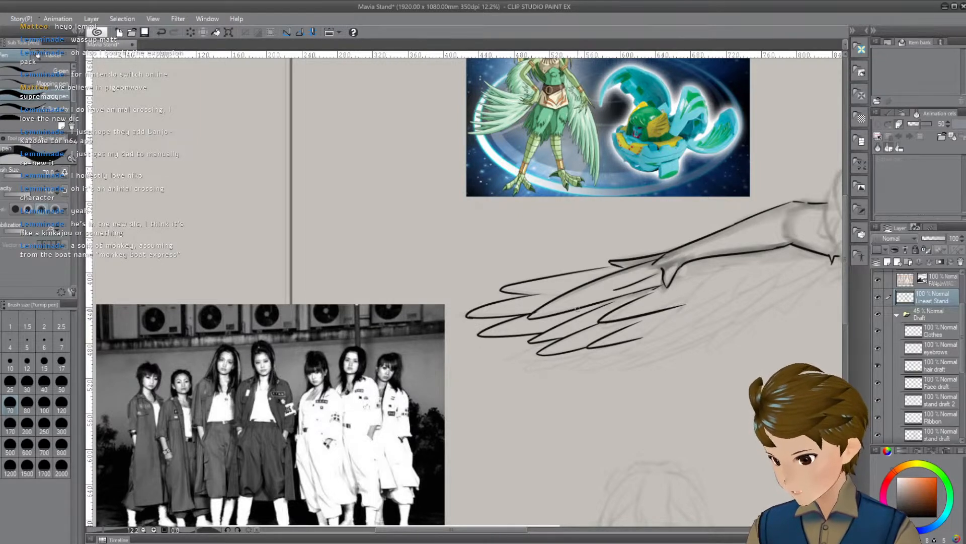
pyautogui.moveTo(619, 384)
pyautogui.mouseDown()
pyautogui.moveTo(551, 389)
pyautogui.moveTo(531, 364)
pyautogui.moveTo(553, 357)
pyautogui.mouseUp()
pyautogui.hotkey('ctrl', 'z')
pyautogui.hotkey('ctrl', 'z')
pyautogui.hotkey('ctrl', 'z')
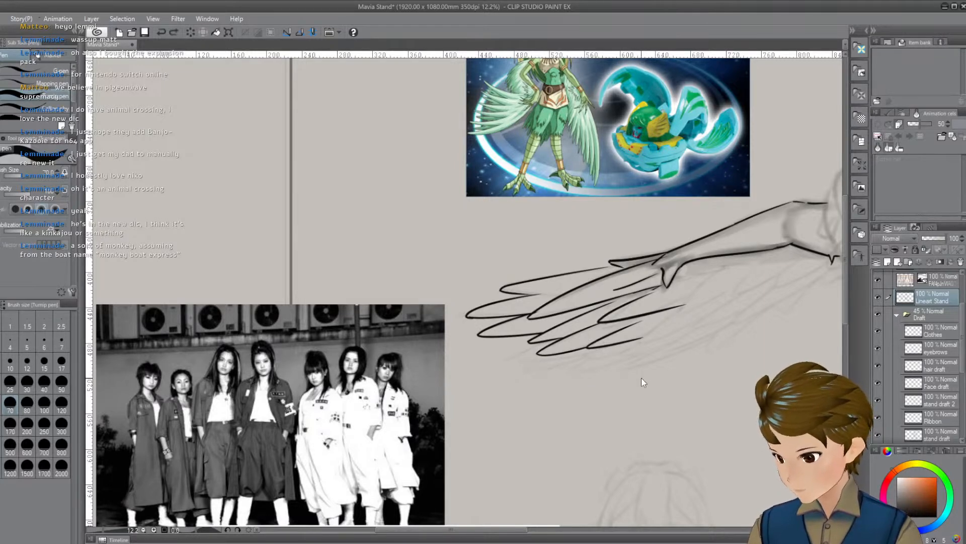
# Rework the inner end of that feather's lower edge so the line curves up along the draft
pyautogui.moveTo(651, 405); pyautogui.dragTo(586, 412)
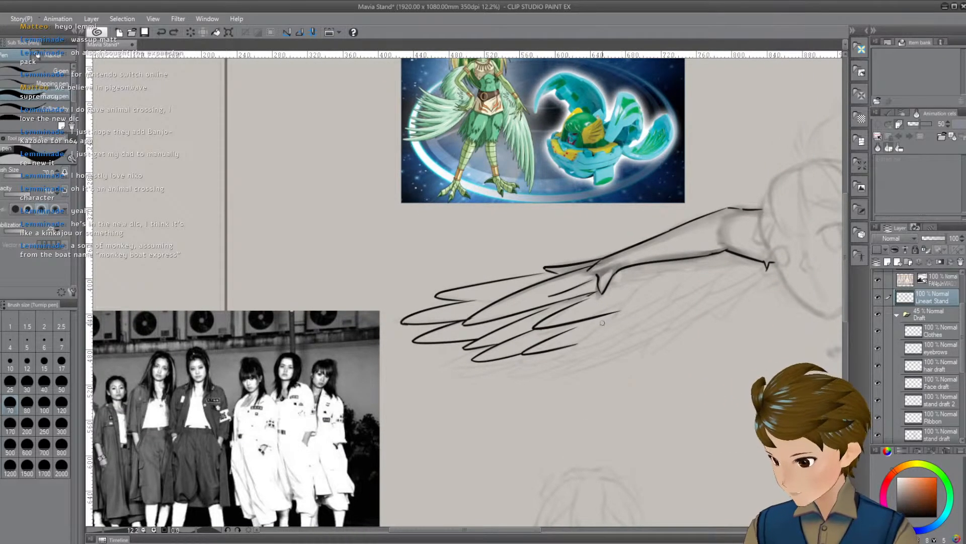
pyautogui.moveTo(623, 310); pyautogui.dragTo(604, 318)
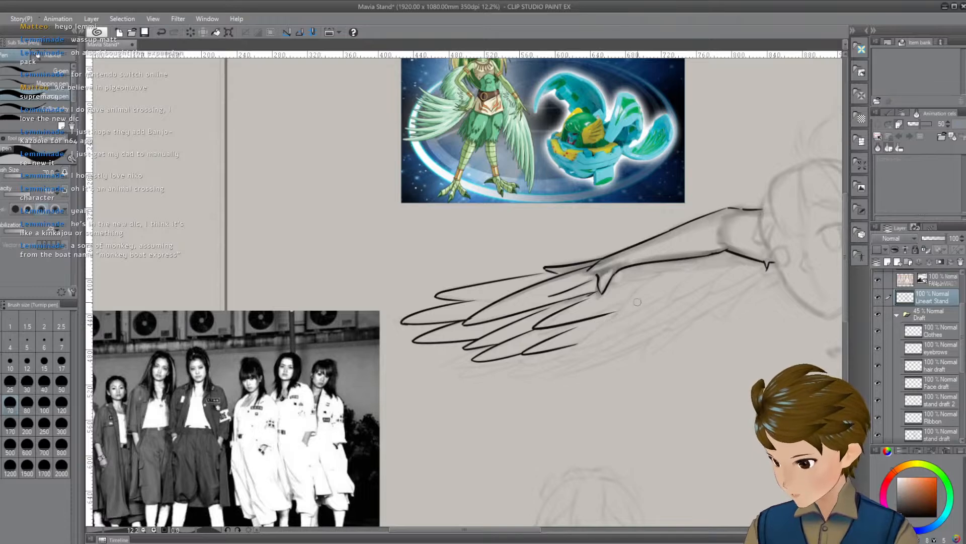
pyautogui.hotkey('ctrl', 'z')
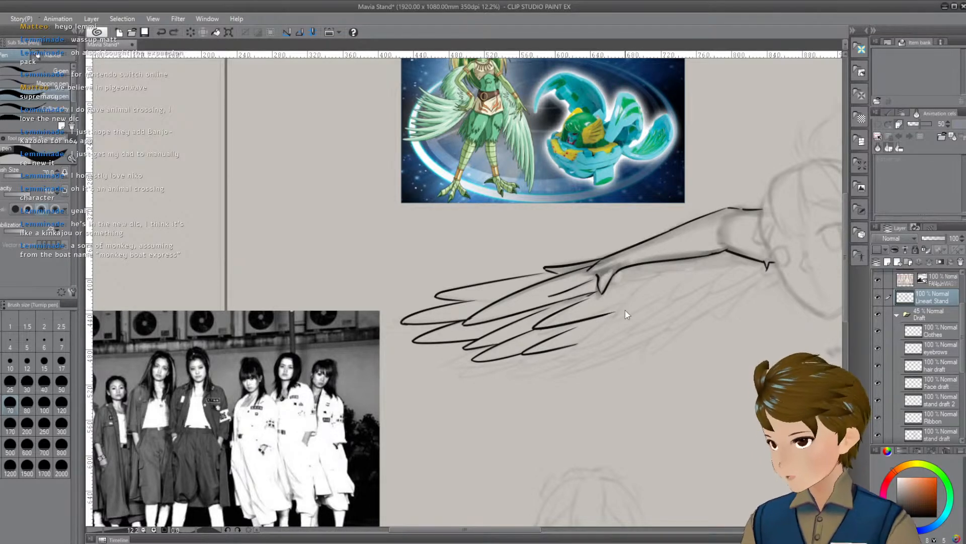
pyautogui.moveTo(628, 330); pyautogui.dragTo(614, 333)
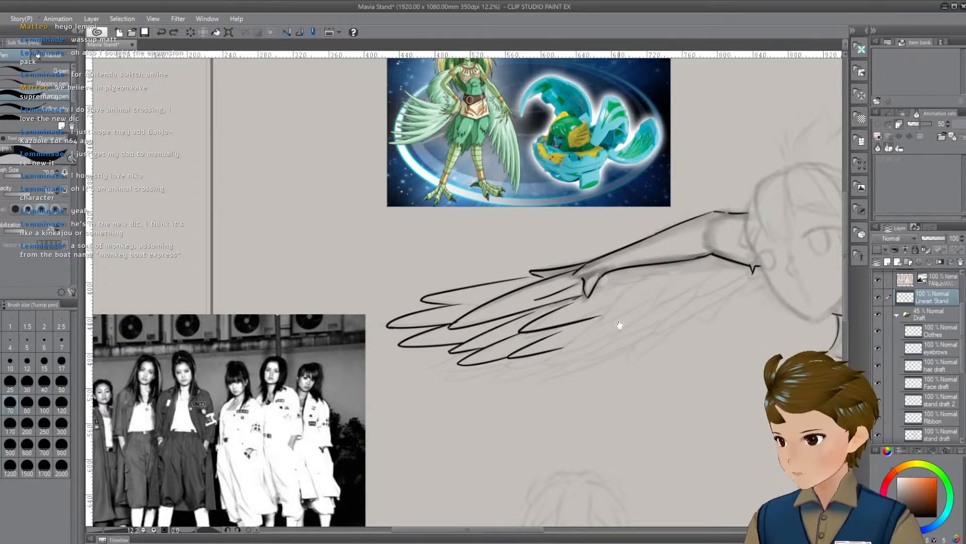
pyautogui.moveTo(620, 326); pyautogui.dragTo(587, 322)
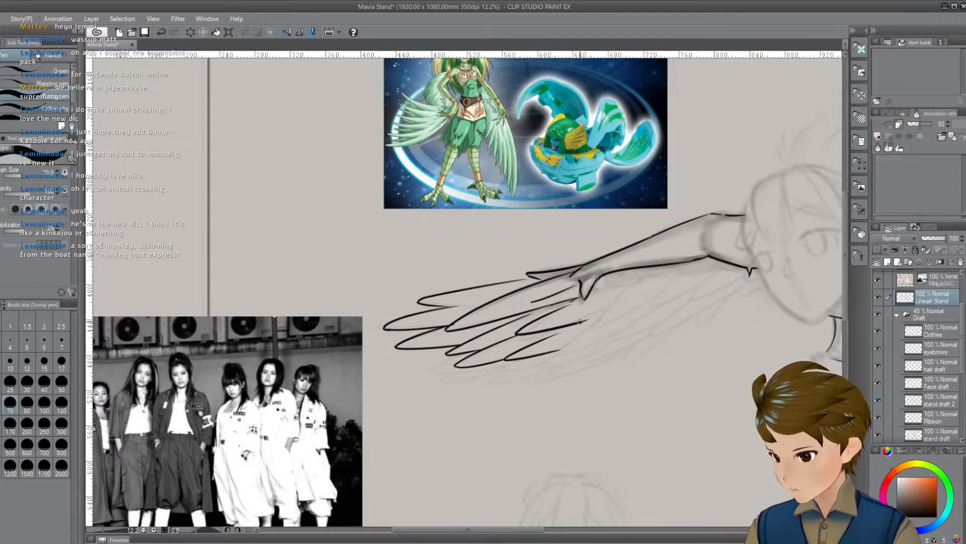
pyautogui.hotkey('ctrl', 'z')
pyautogui.moveTo(583, 321)
pyautogui.mouseDown()
pyautogui.moveTo(608, 306)
pyautogui.moveTo(596, 336)
pyautogui.moveTo(571, 321)
pyautogui.moveTo(590, 312)
pyautogui.moveTo(571, 320)
pyautogui.moveTo(578, 312)
pyautogui.moveTo(572, 341)
pyautogui.moveTo(584, 358)
pyautogui.mouseUp()
pyautogui.hotkey('ctrl', 'z')
pyautogui.hotkey('ctrl', 'z')
pyautogui.hotkey('ctrl', 'z')
pyautogui.hotkey('ctrl', 'z')
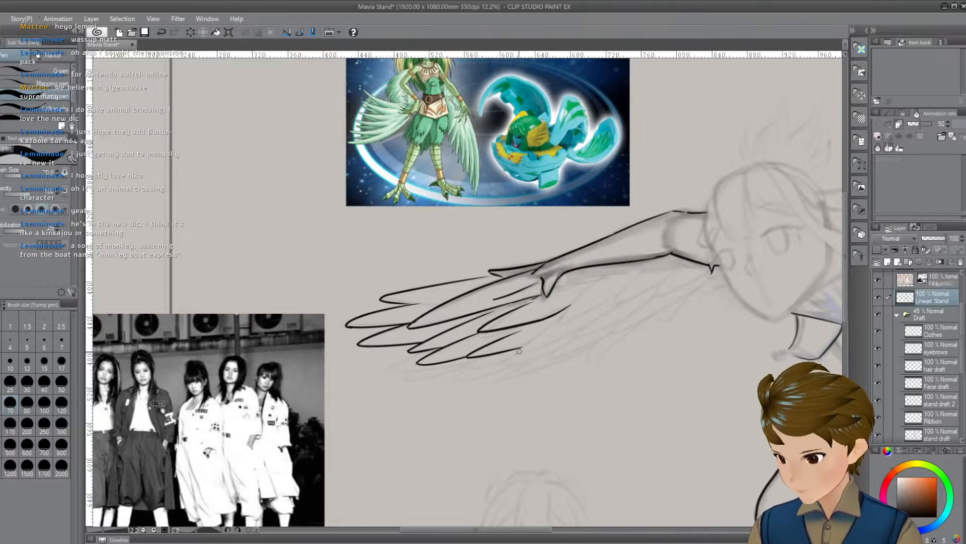
# Ink both edges of the next feather in the lower row and the upper edge of the inner feather rising behind it
pyautogui.moveTo(513, 352); pyautogui.dragTo(551, 329)
pyautogui.hotkey('ctrl', 'z')
pyautogui.moveTo(511, 356); pyautogui.dragTo(567, 316)
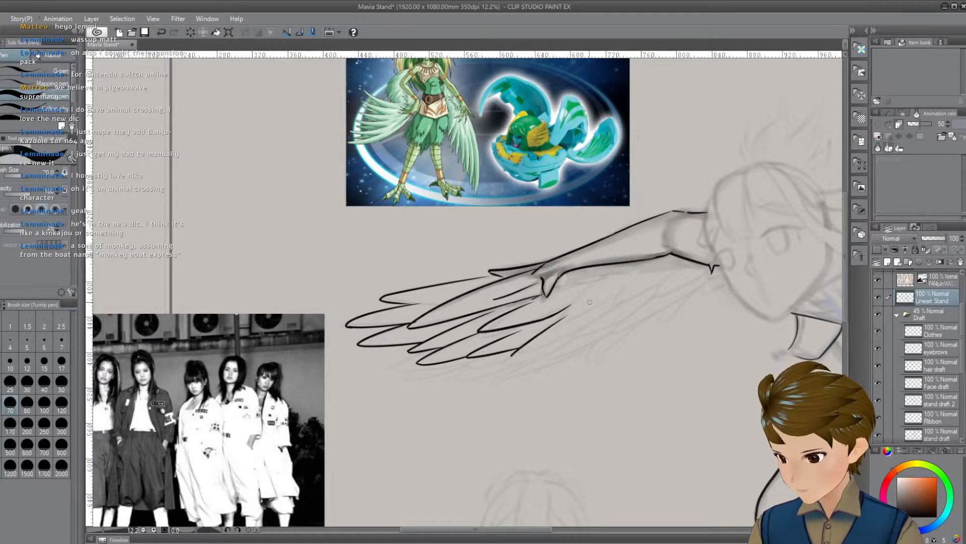
pyautogui.moveTo(511, 356)
pyautogui.mouseDown()
pyautogui.moveTo(583, 330)
pyautogui.moveTo(588, 355)
pyautogui.mouseUp()
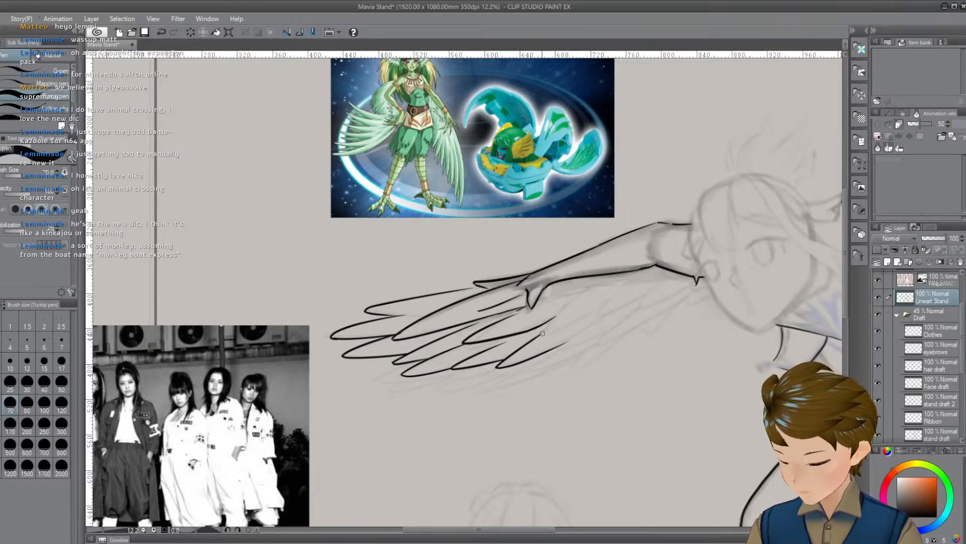
pyautogui.moveTo(542, 334); pyautogui.dragTo(593, 290)
pyautogui.moveTo(585, 323); pyautogui.dragTo(572, 335)
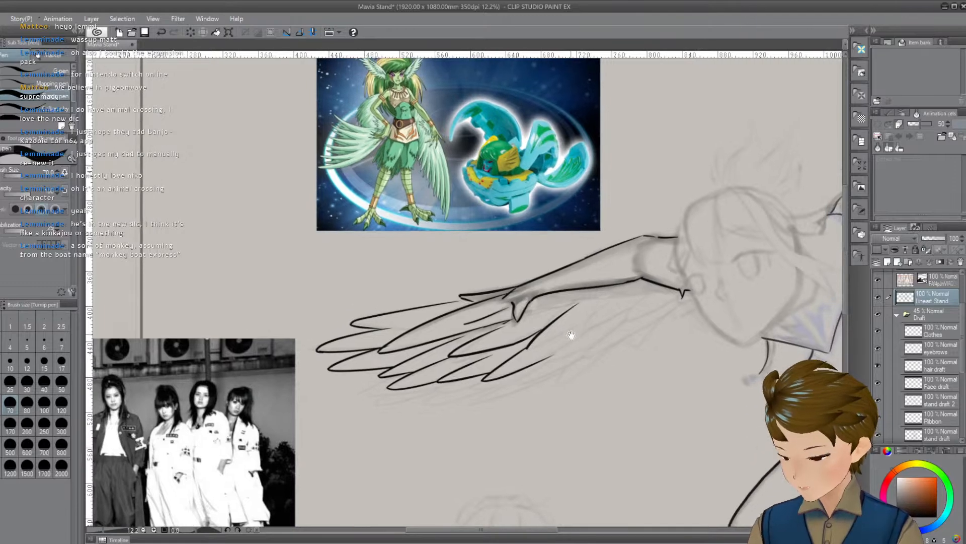
pyautogui.moveTo(398, 341); pyautogui.dragTo(520, 327)
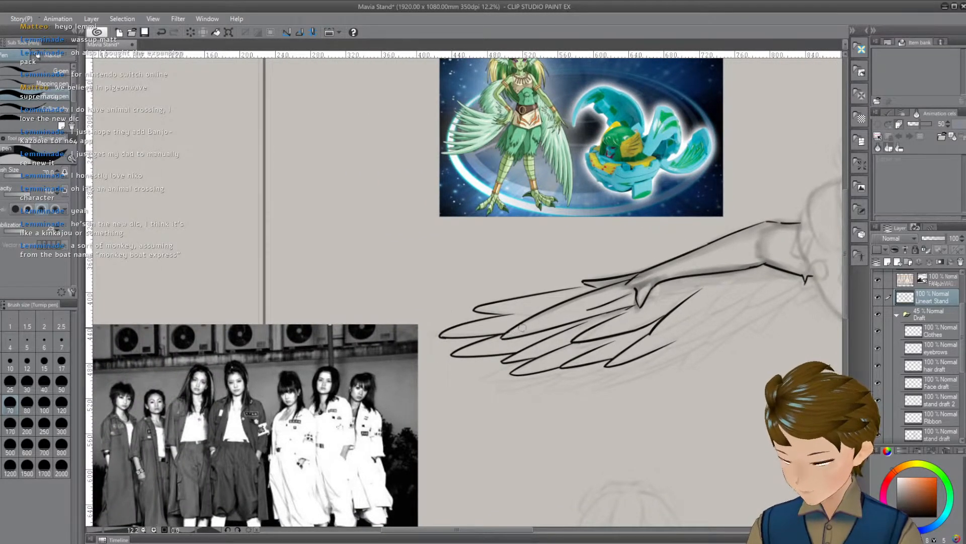
pyautogui.moveTo(503, 325); pyautogui.dragTo(547, 306)
pyautogui.moveTo(514, 319); pyautogui.dragTo(548, 301)
pyautogui.hotkey('ctrl', 'z')
pyautogui.hotkey('ctrl', 'z')
pyautogui.moveTo(686, 384); pyautogui.dragTo(610, 404)
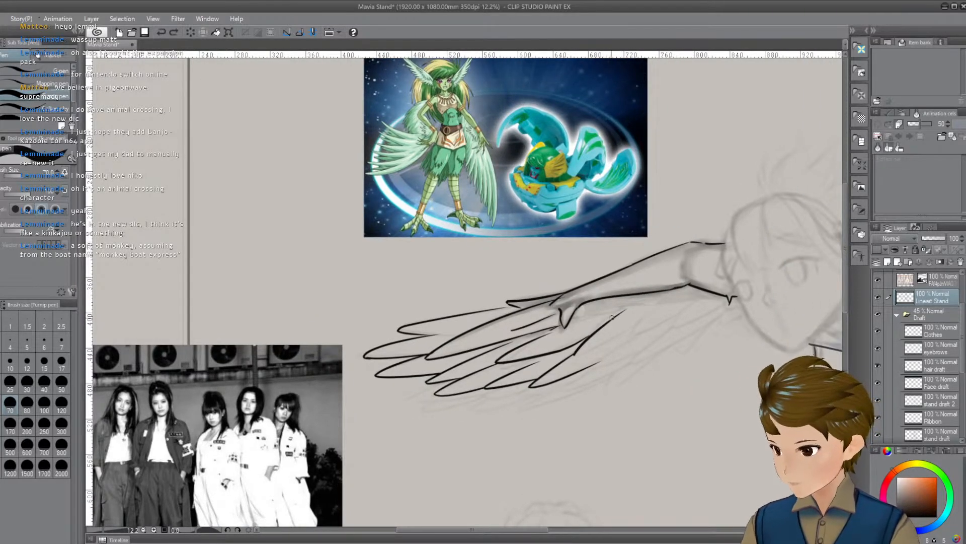
# Ink the lower edge of the inner feather below the thumb claw, curving from its pointed tip up toward the forearm
pyautogui.moveTo(574, 355); pyautogui.dragTo(650, 321)
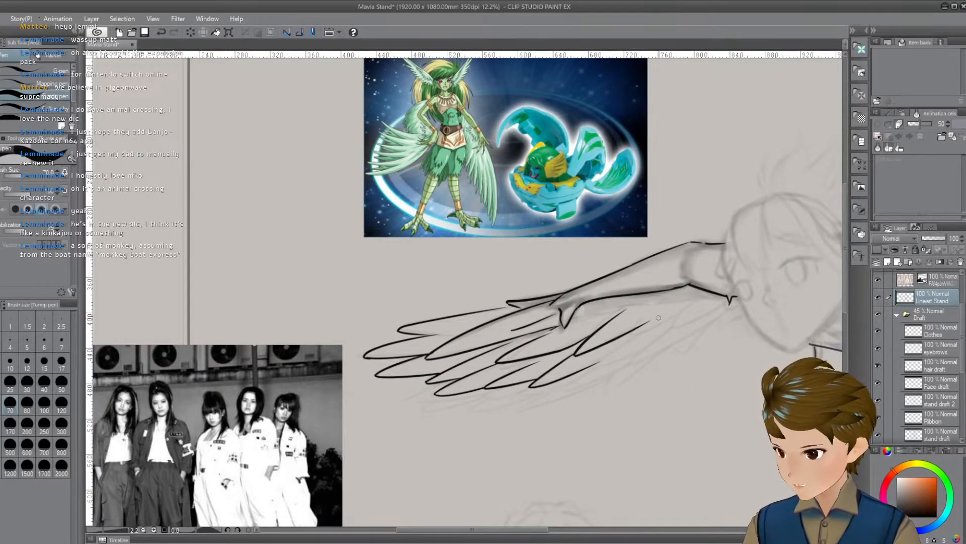
pyautogui.hotkey('ctrl', 'z')
pyautogui.moveTo(575, 355); pyautogui.dragTo(641, 325)
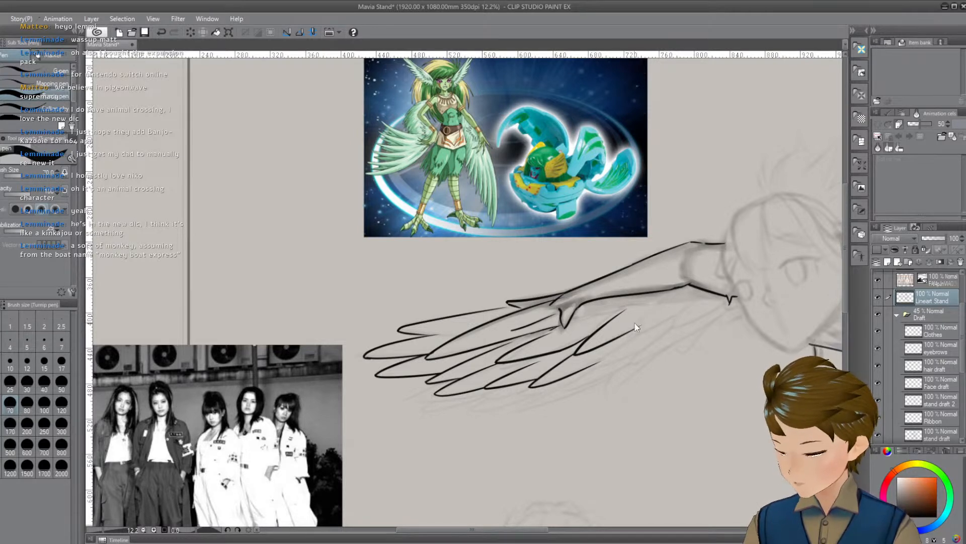
pyautogui.hotkey('ctrl', 'z')
pyautogui.moveTo(575, 356)
pyautogui.mouseDown()
pyautogui.moveTo(638, 325)
pyautogui.moveTo(597, 392)
pyautogui.mouseUp()
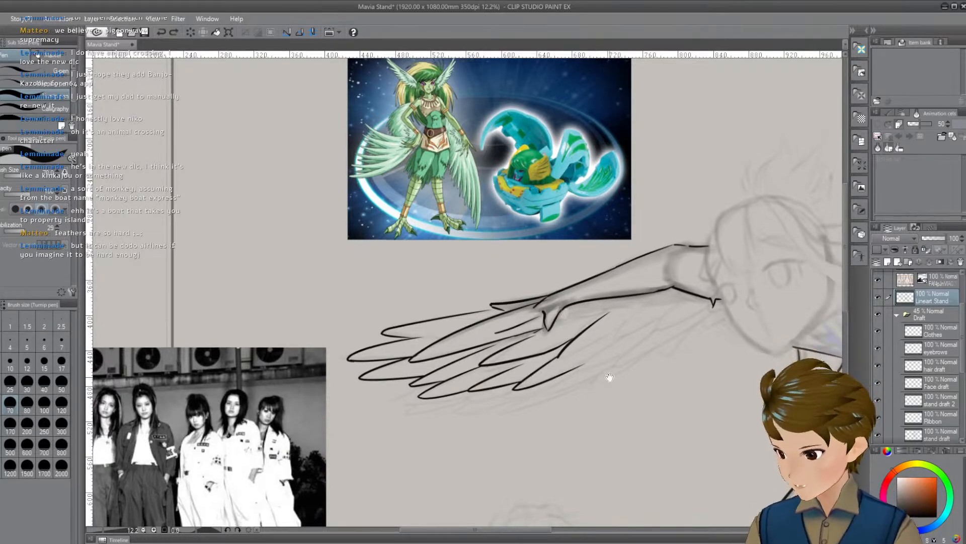
pyautogui.moveTo(597, 391); pyautogui.dragTo(579, 384)
pyautogui.moveTo(539, 352); pyautogui.dragTo(599, 321)
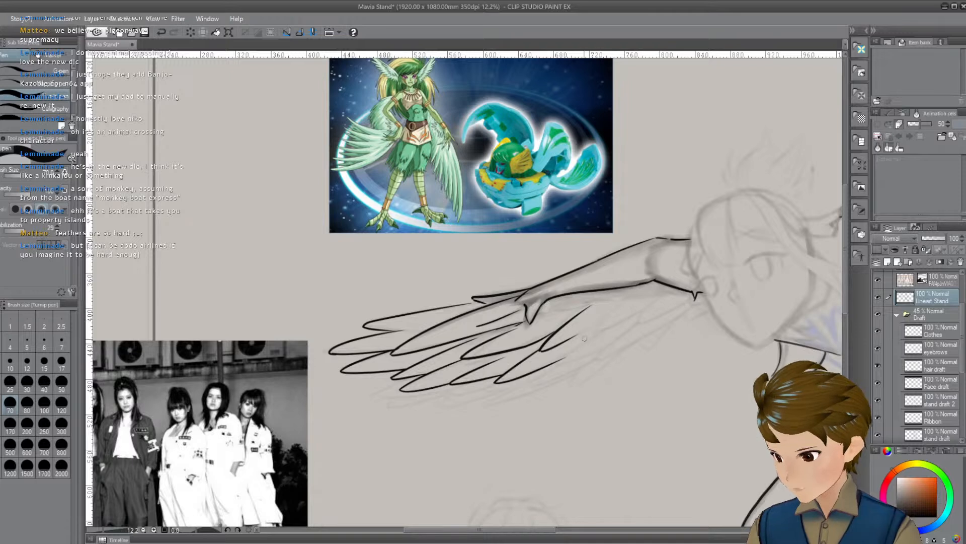
pyautogui.moveTo(540, 351); pyautogui.dragTo(600, 326)
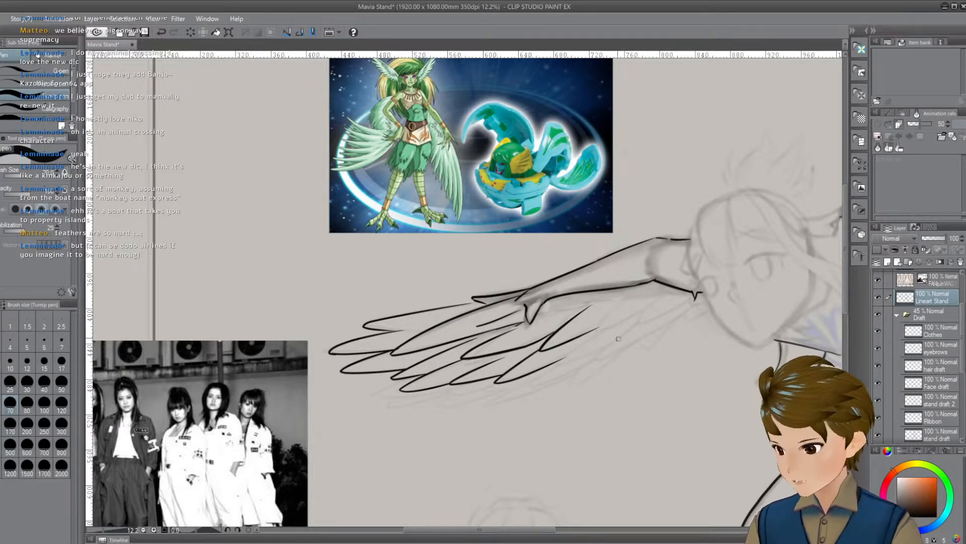
pyautogui.hotkey('ctrl', 'z')
pyautogui.moveTo(543, 350)
pyautogui.mouseDown()
pyautogui.moveTo(607, 318)
pyautogui.moveTo(590, 345)
pyautogui.mouseUp()
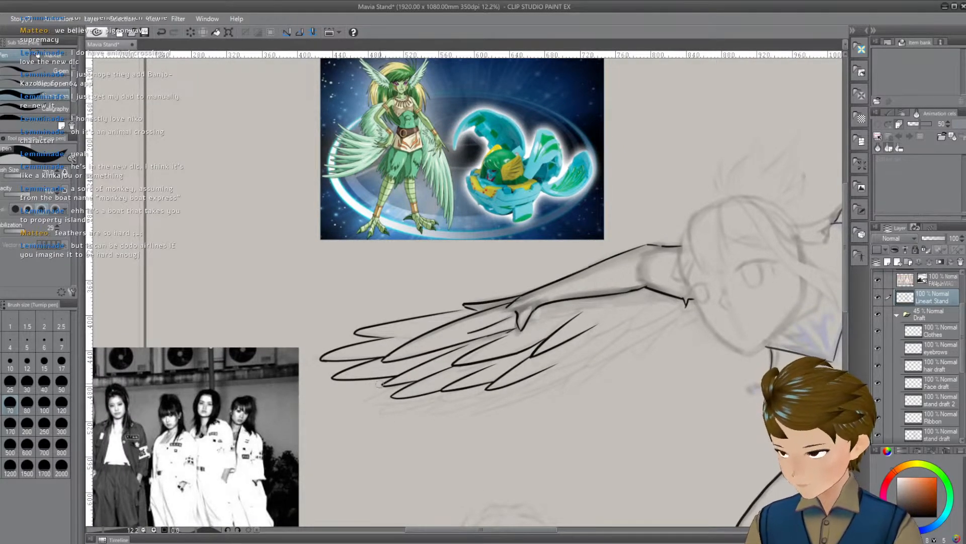
# Ink both edges of the next inner feather under the forearm, running its lower edge up to just below the elbow
pyautogui.moveTo(654, 371); pyautogui.dragTo(647, 374)
pyautogui.moveTo(581, 342); pyautogui.dragTo(618, 306)
pyautogui.hotkey('ctrl', 'z')
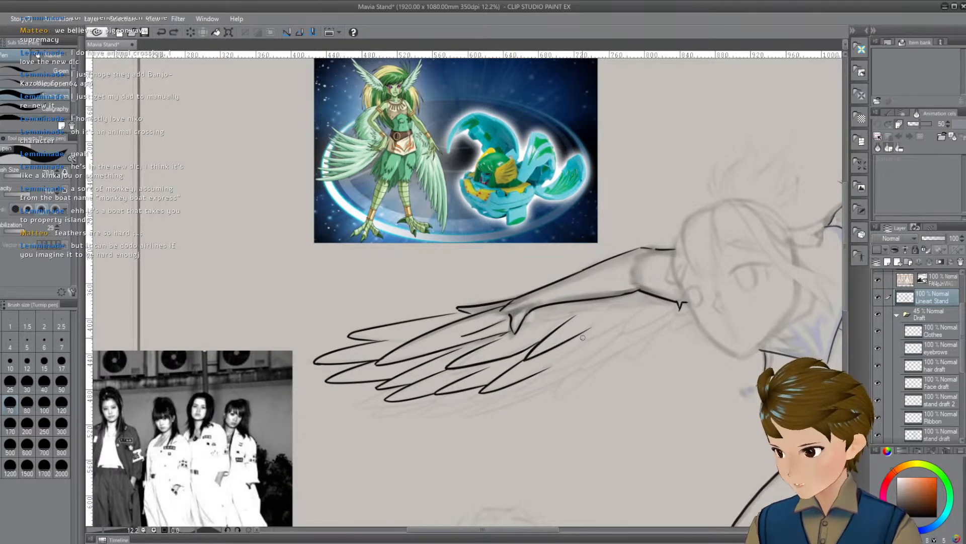
pyautogui.moveTo(581, 341); pyautogui.dragTo(617, 307)
pyautogui.moveTo(582, 342); pyautogui.dragTo(629, 315)
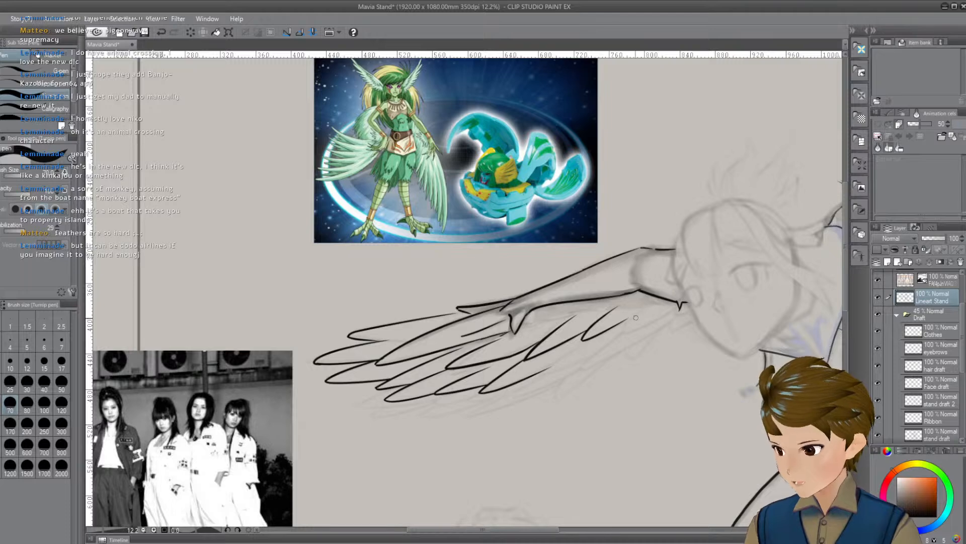
pyautogui.hotkey('ctrl', 'z')
pyautogui.moveTo(576, 341); pyautogui.dragTo(628, 321)
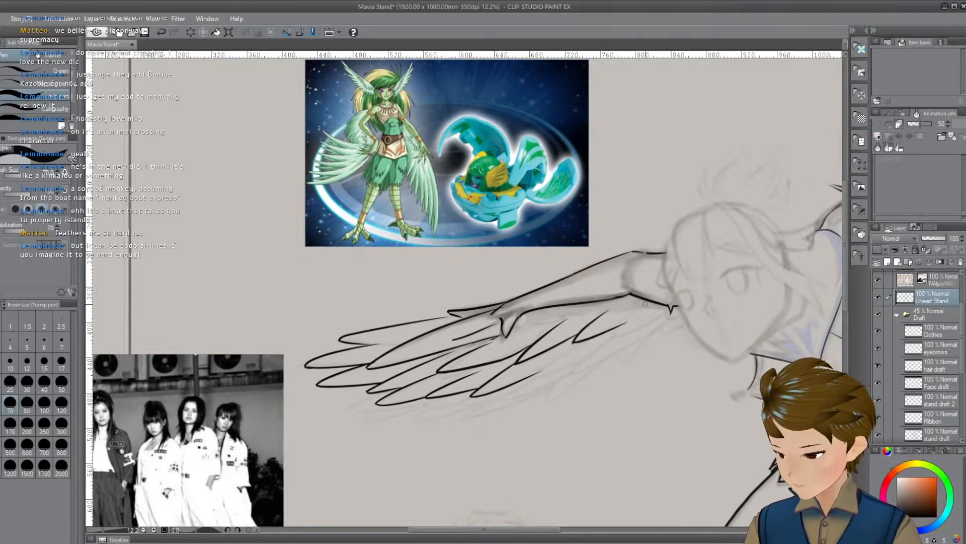
pyautogui.hotkey('ctrl', 'z')
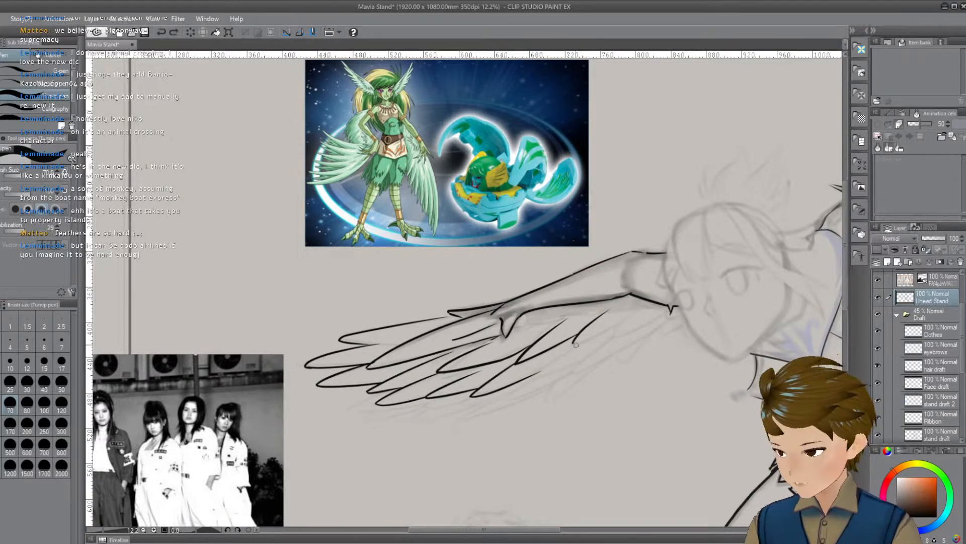
pyautogui.moveTo(573, 343); pyautogui.dragTo(646, 305)
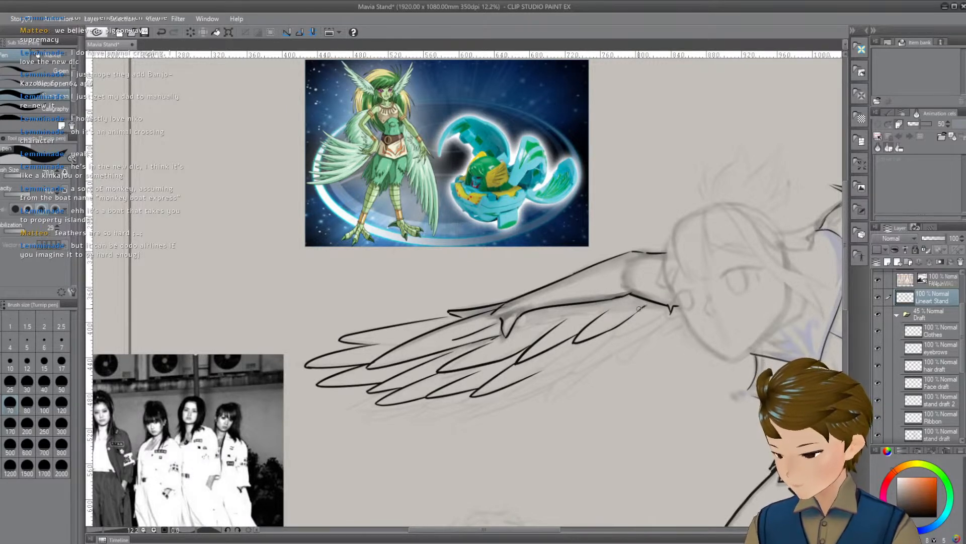
pyautogui.moveTo(629, 334); pyautogui.dragTo(609, 350)
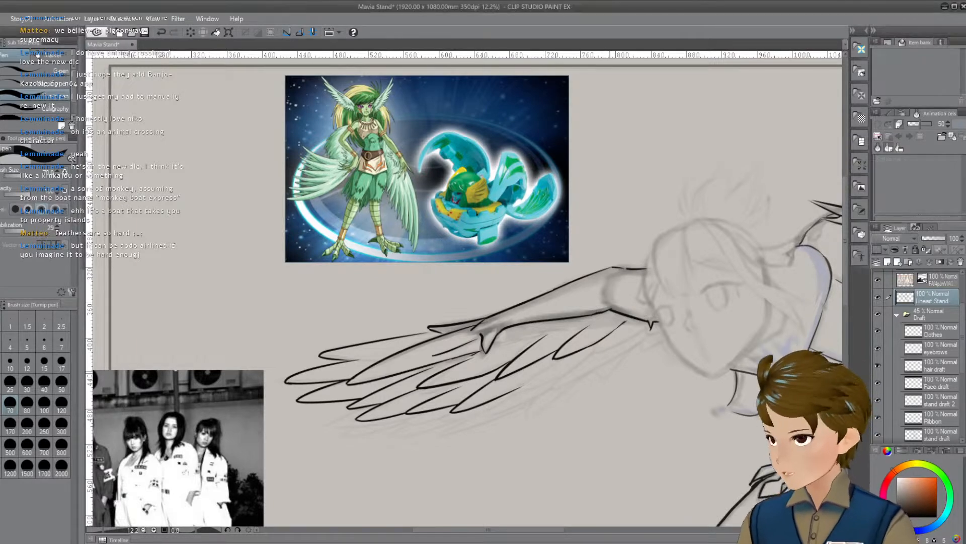
pyautogui.moveTo(608, 336)
pyautogui.mouseDown()
pyautogui.moveTo(589, 334)
pyautogui.moveTo(599, 344)
pyautogui.mouseUp()
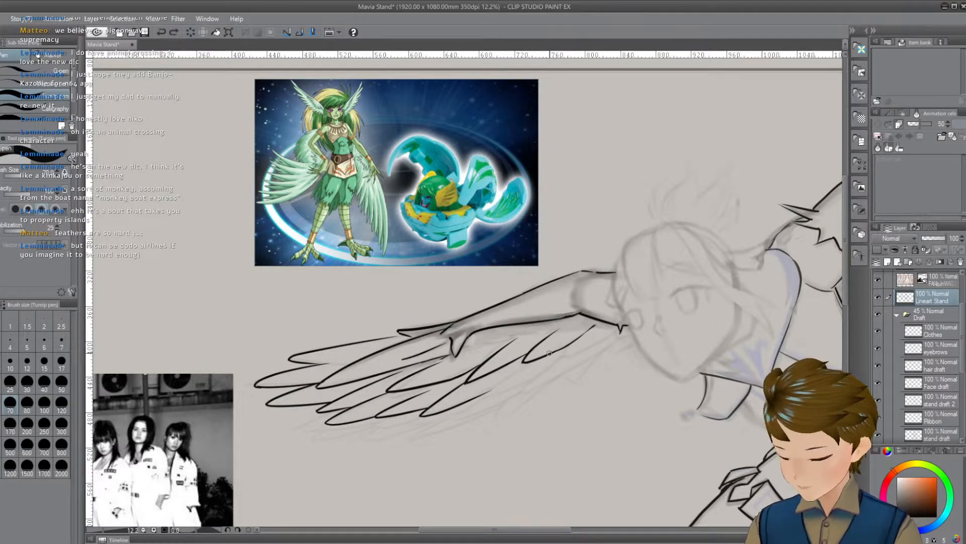
pyautogui.moveTo(549, 353); pyautogui.dragTo(590, 328)
pyautogui.hotkey('ctrl', 'z')
pyautogui.moveTo(549, 354); pyautogui.dragTo(586, 353)
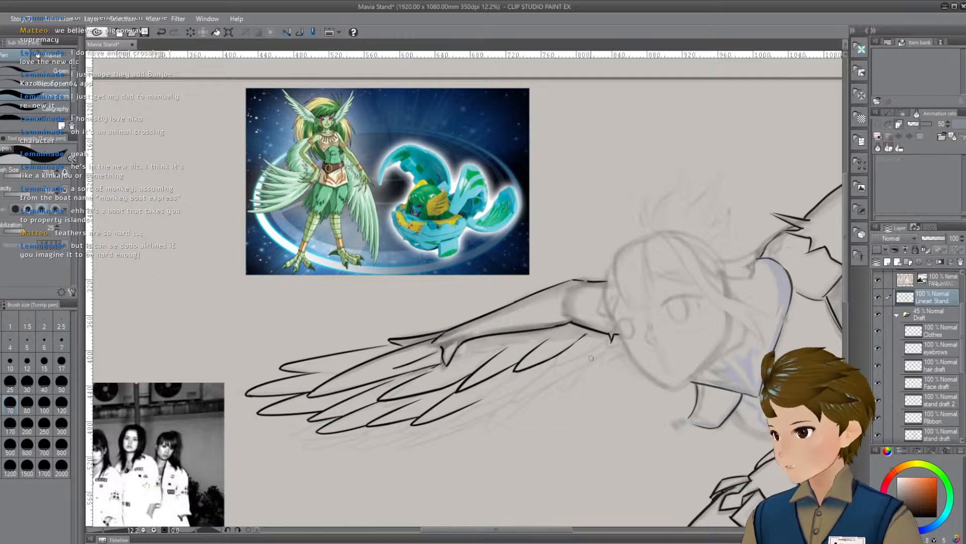
pyautogui.moveTo(604, 389); pyautogui.dragTo(573, 388)
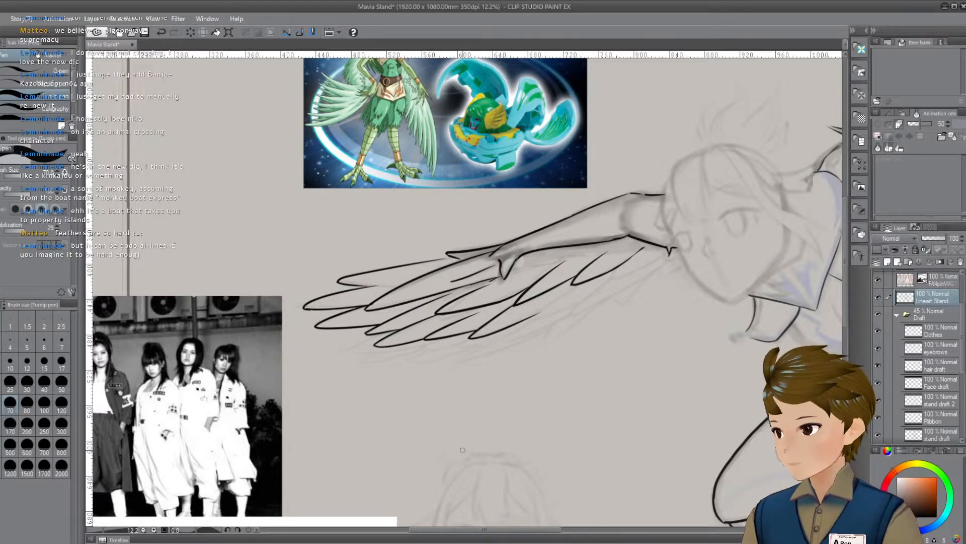
pyautogui.hotkey('ctrl', 'z')
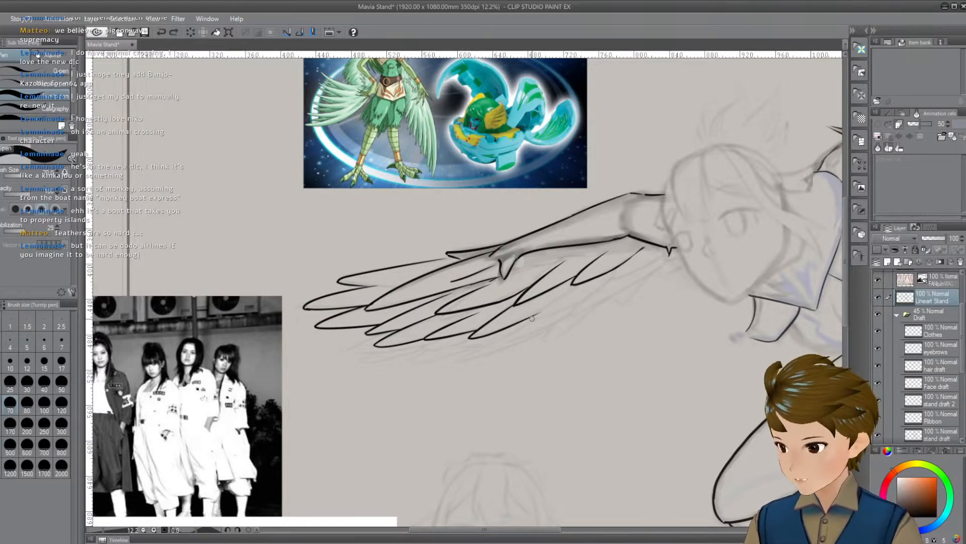
# Ink the upper and lower edges of the next feather inward in the lower row, both starting from its tip
pyautogui.moveTo(543, 311); pyautogui.dragTo(546, 308)
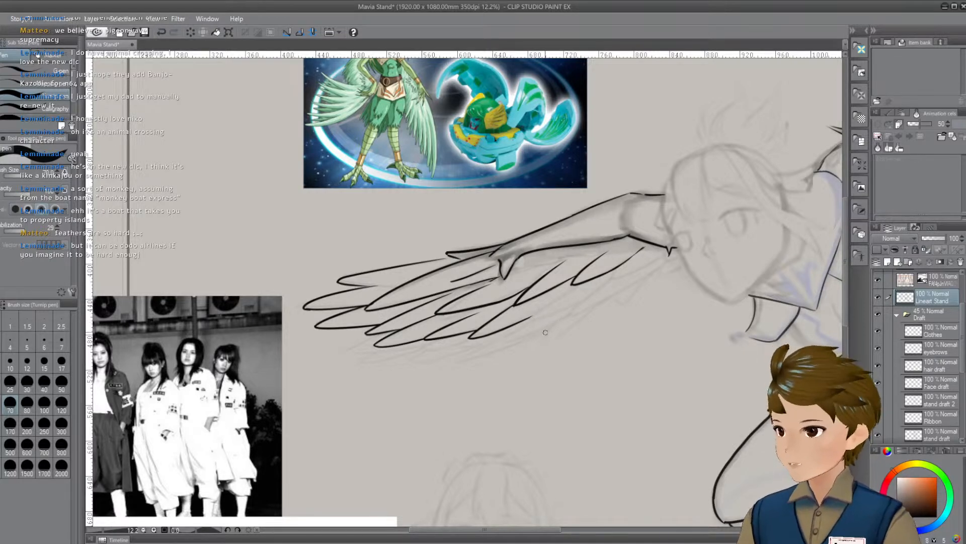
pyautogui.moveTo(538, 326); pyautogui.dragTo(588, 288)
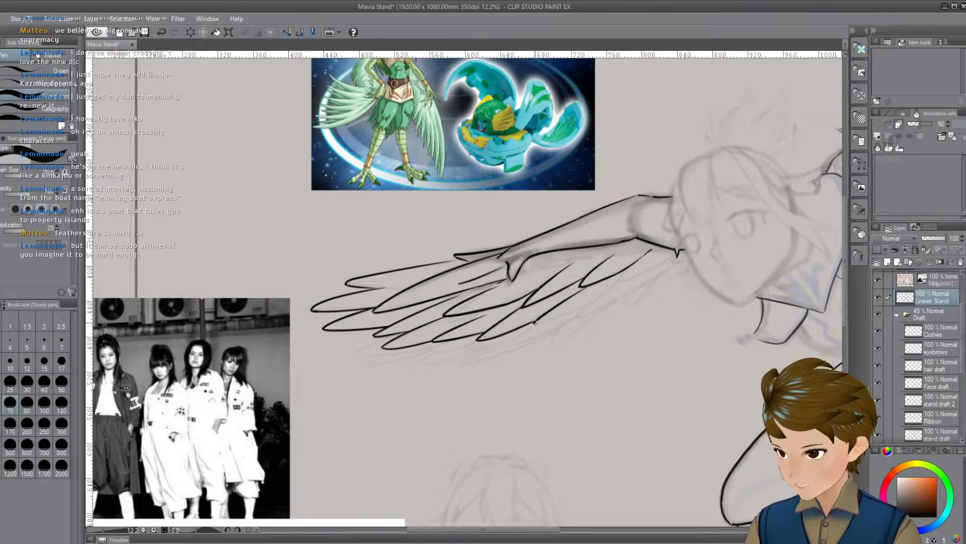
pyautogui.moveTo(534, 323); pyautogui.dragTo(599, 297)
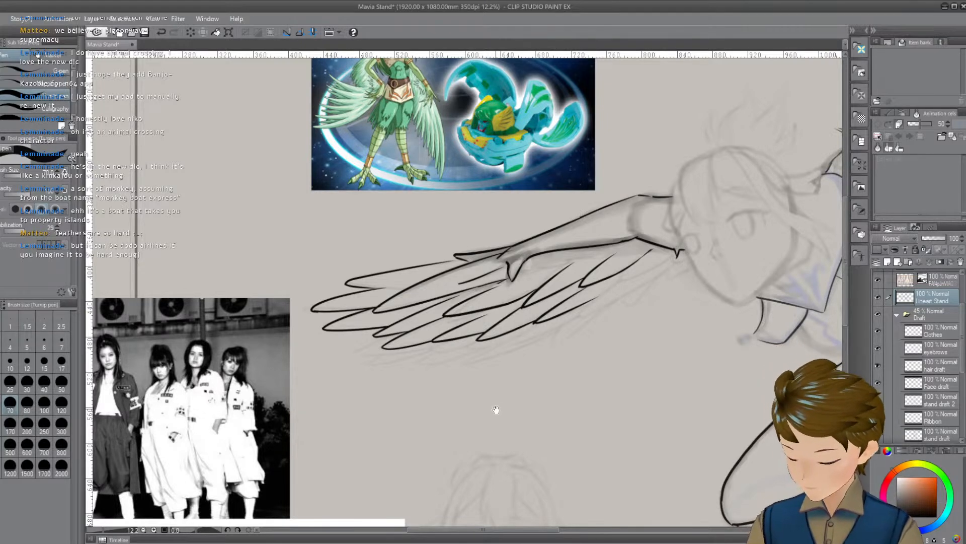
pyautogui.moveTo(494, 409); pyautogui.dragTo(602, 382)
pyautogui.moveTo(482, 351)
pyautogui.mouseDown()
pyautogui.moveTo(523, 357)
pyautogui.moveTo(528, 337)
pyautogui.moveTo(491, 359)
pyautogui.moveTo(539, 334)
pyautogui.mouseUp()
pyautogui.hotkey('ctrl', 'z')
pyautogui.hotkey('ctrl', 'z')
pyautogui.hotkey('ctrl', 'z')
pyautogui.hotkey('ctrl', 'z')
pyautogui.hotkey('ctrl', 'z')
pyautogui.hotkey('ctrl', 'z')
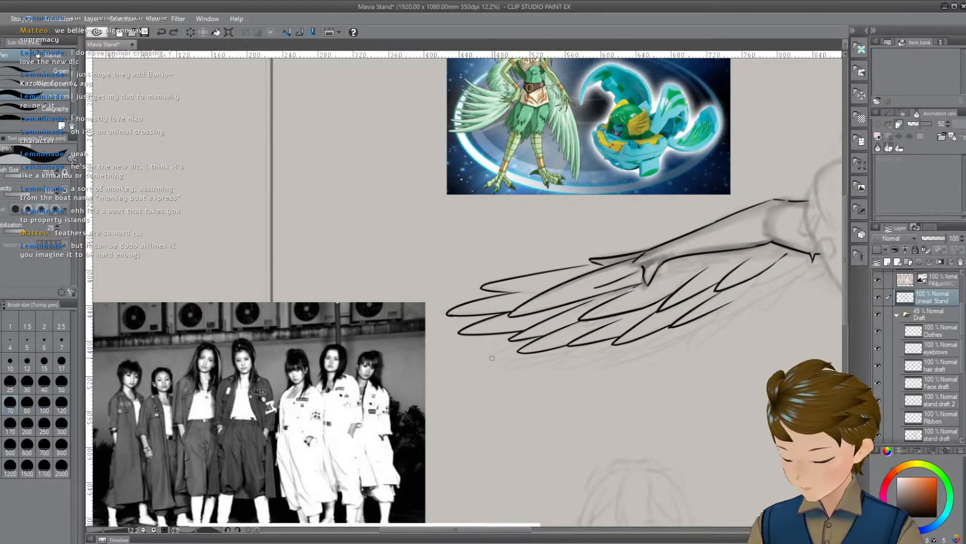
# Ink a narrow feather peeking out below the wing's outer lower feathers, with a short upper edge and a long, shallow lower edge
pyautogui.moveTo(489, 359); pyautogui.dragTo(543, 334)
pyautogui.hotkey('ctrl', 'z')
pyautogui.moveTo(488, 360); pyautogui.dragTo(534, 340)
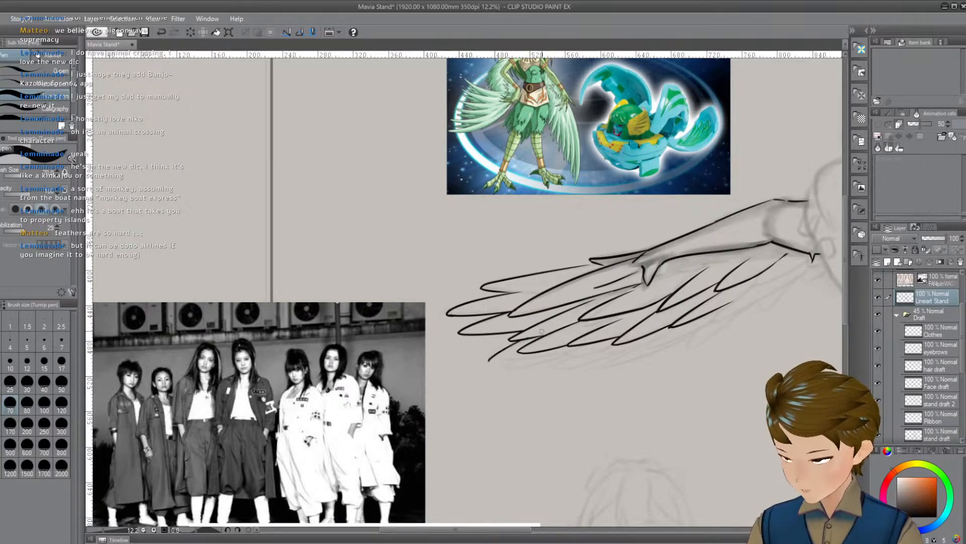
pyautogui.hotkey('ctrl', 'z')
pyautogui.moveTo(488, 362); pyautogui.dragTo(526, 341)
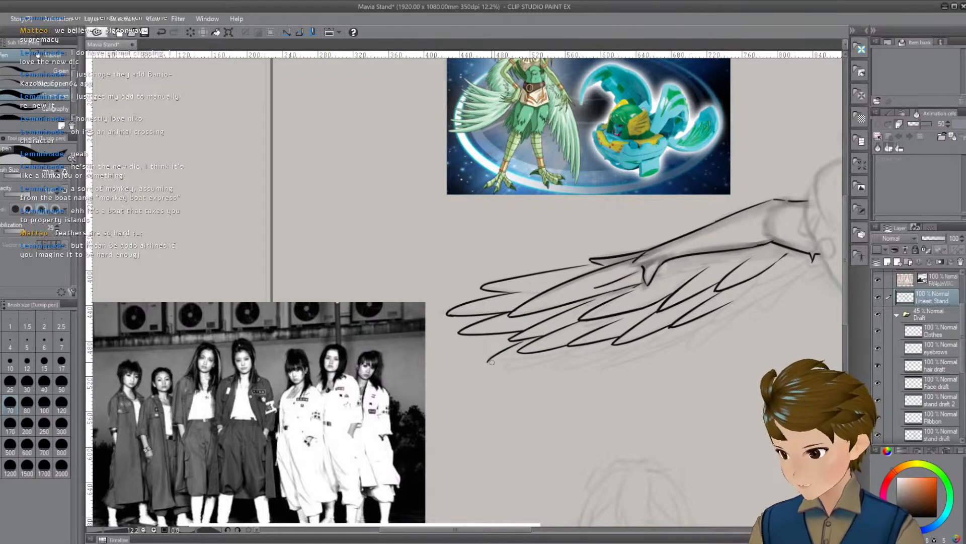
pyautogui.hotkey('ctrl', 'z')
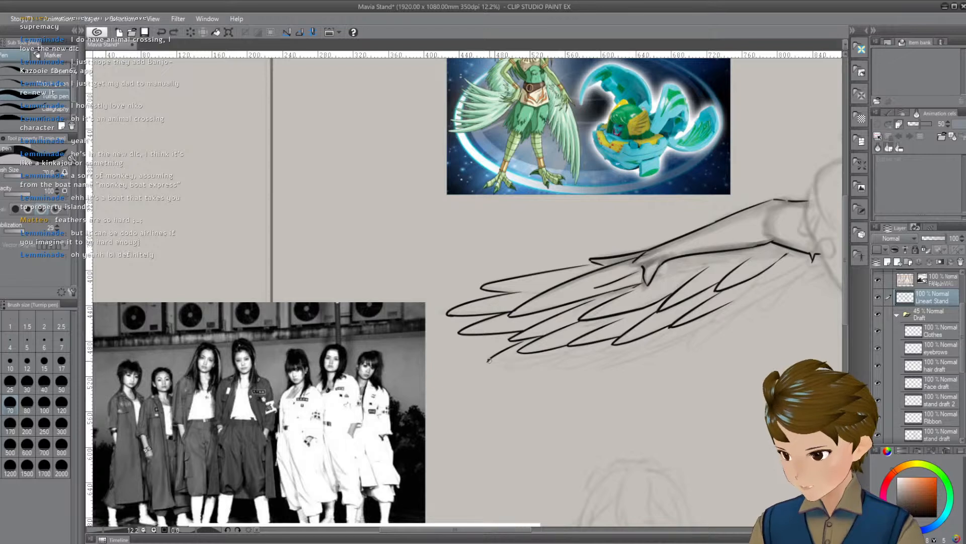
pyautogui.moveTo(487, 361); pyautogui.dragTo(549, 353)
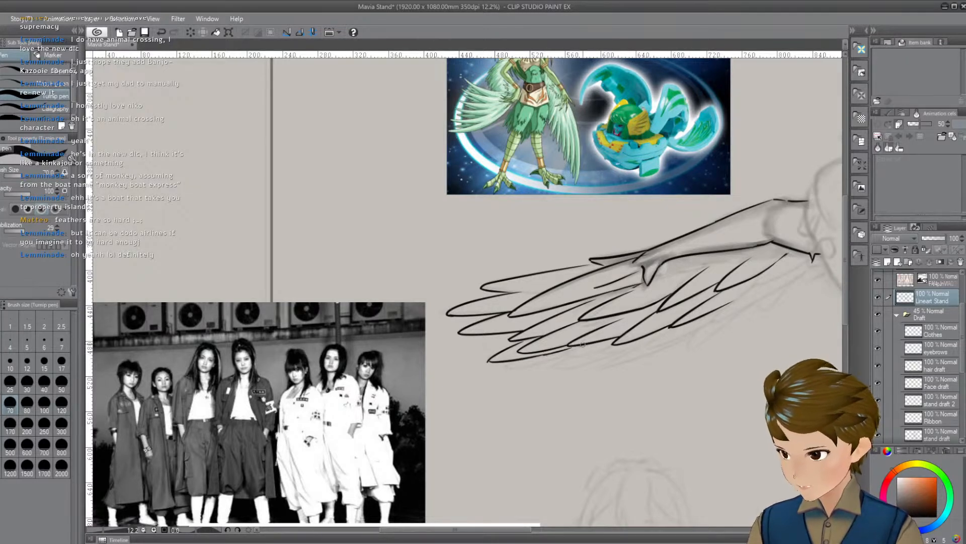
# Ink a second narrow feather in the bottom layer, with a short tip edge and a lower edge running inward beneath the lower row
pyautogui.moveTo(502, 366); pyautogui.dragTo(511, 366)
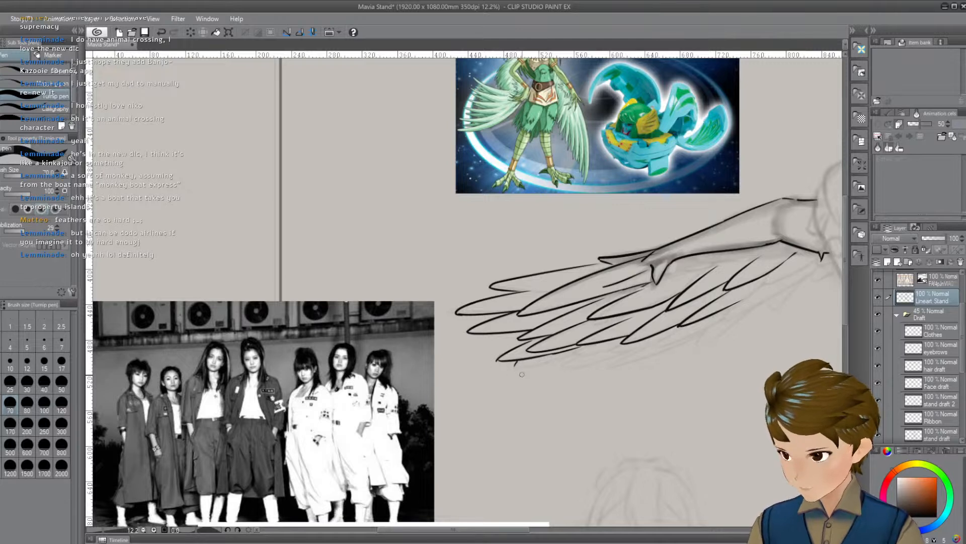
pyautogui.moveTo(521, 361)
pyautogui.mouseDown()
pyautogui.moveTo(516, 369)
pyautogui.moveTo(599, 348)
pyautogui.mouseUp()
pyautogui.hotkey('ctrl', 'z')
pyautogui.moveTo(517, 371)
pyautogui.mouseDown()
pyautogui.moveTo(615, 340)
pyautogui.moveTo(643, 367)
pyautogui.moveTo(636, 376)
pyautogui.mouseUp()
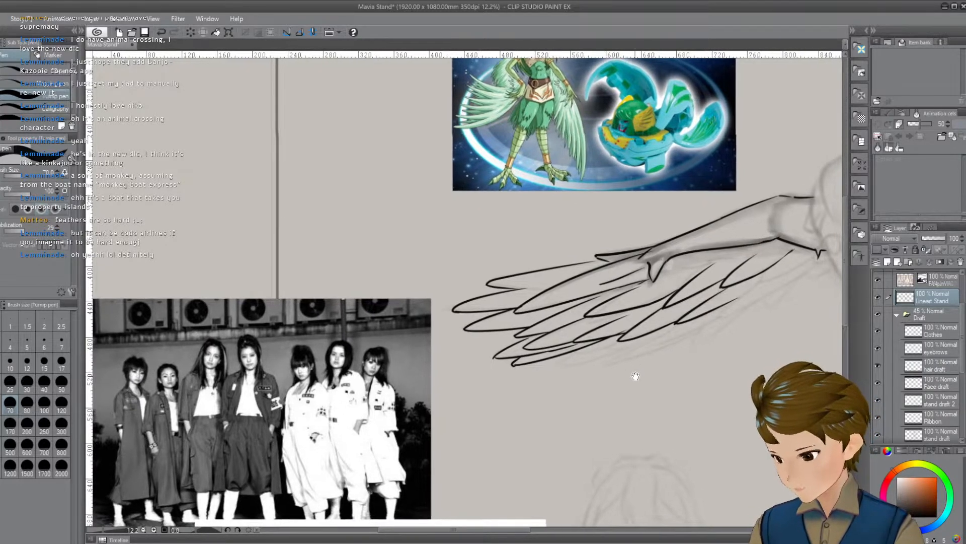
pyautogui.moveTo(574, 353); pyautogui.dragTo(628, 340)
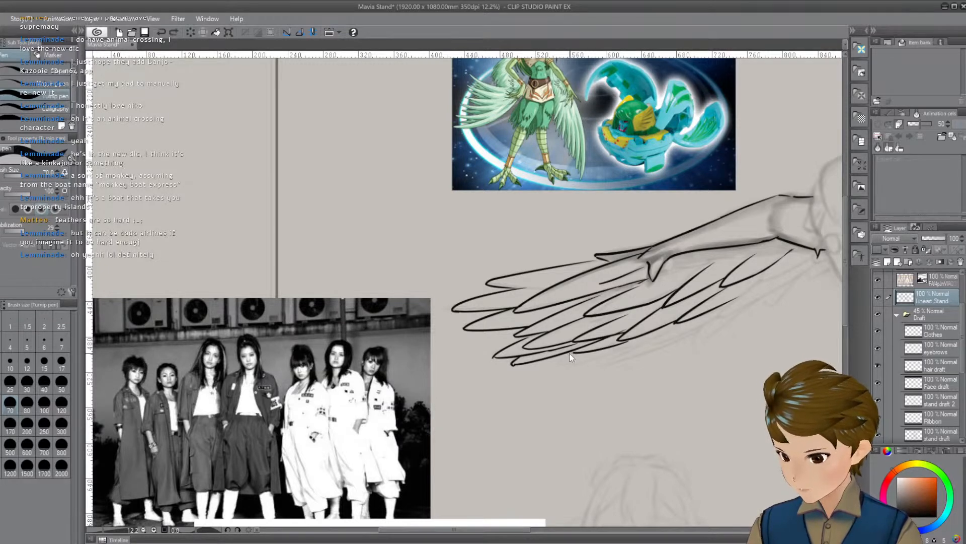
# Ink the third bottom-layer feather with a short upper edge and a smoothly curved lower edge, and save the drawing
pyautogui.moveTo(594, 362); pyautogui.dragTo(588, 359)
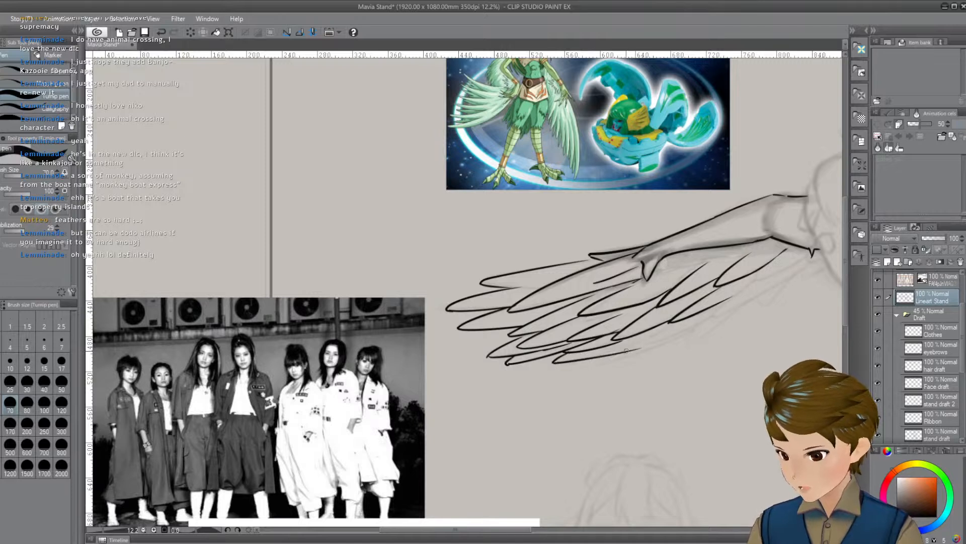
pyautogui.moveTo(555, 362); pyautogui.dragTo(626, 355)
pyautogui.hotkey('ctrl', 'z')
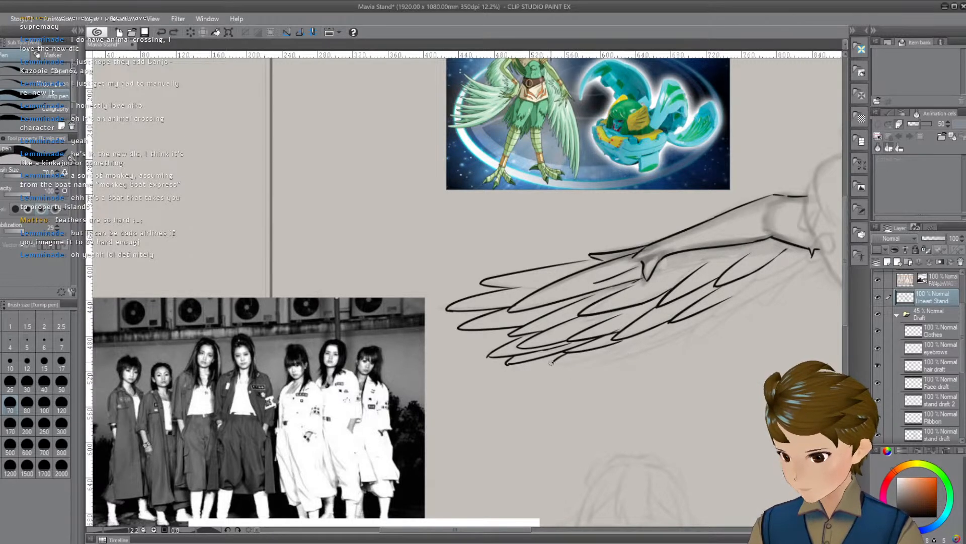
pyautogui.moveTo(550, 362); pyautogui.dragTo(617, 354)
pyautogui.hotkey('ctrl', 'z')
pyautogui.moveTo(553, 362); pyautogui.dragTo(638, 350)
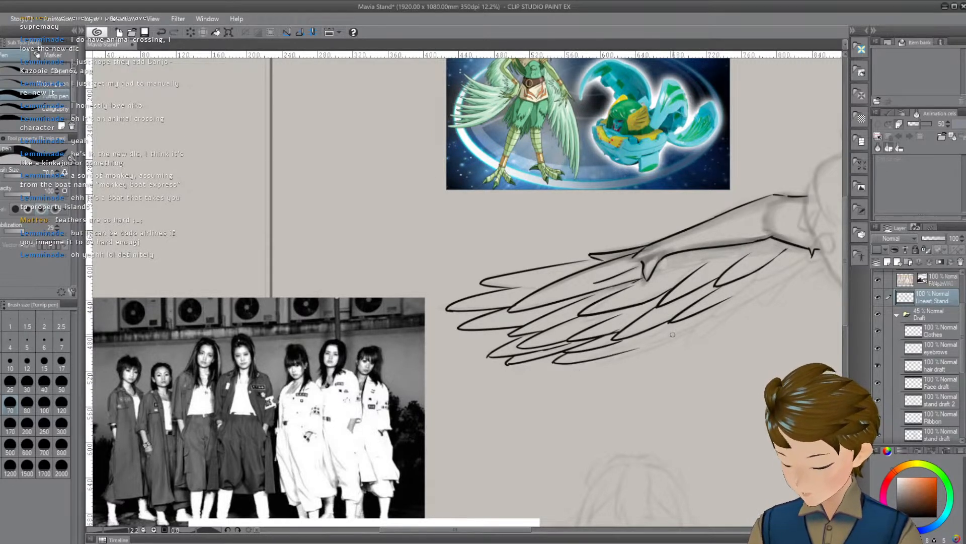
pyautogui.hotkey('ctrl', 'z')
pyautogui.moveTo(553, 362); pyautogui.dragTo(608, 353)
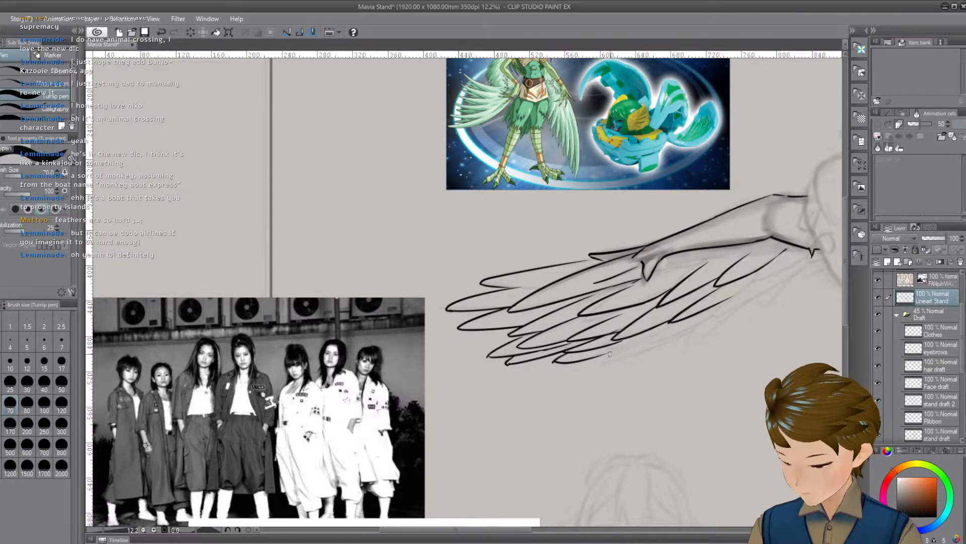
pyautogui.moveTo(663, 367); pyautogui.dragTo(619, 406)
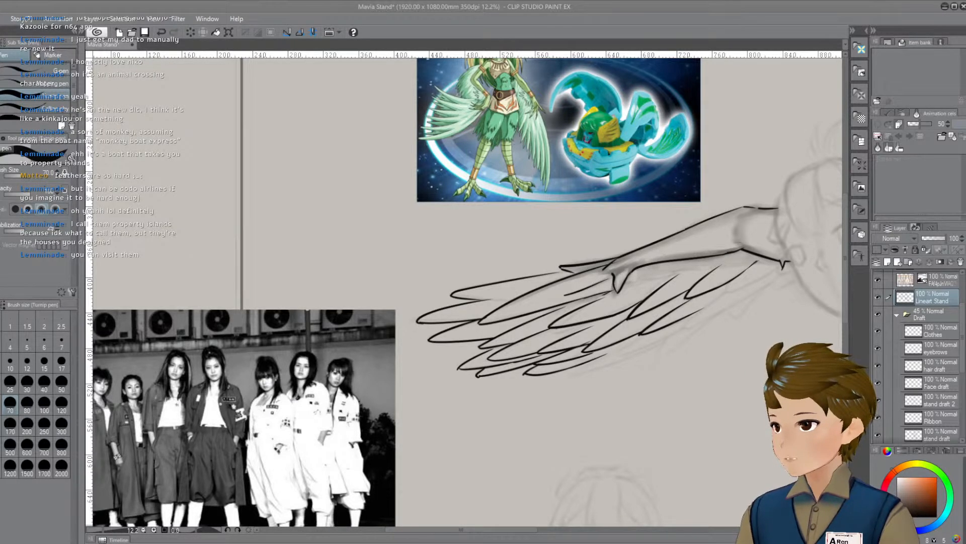
pyautogui.hotkey('ctrl', 's')
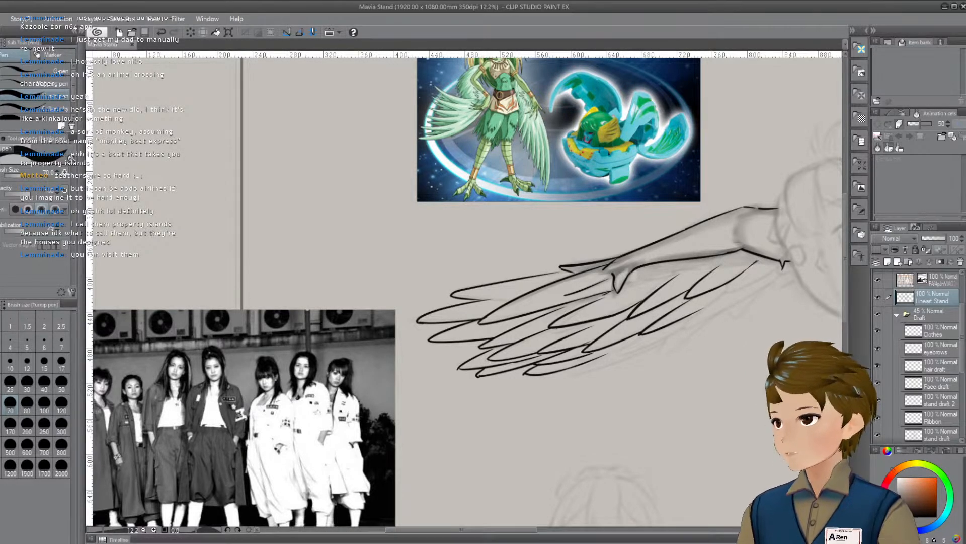
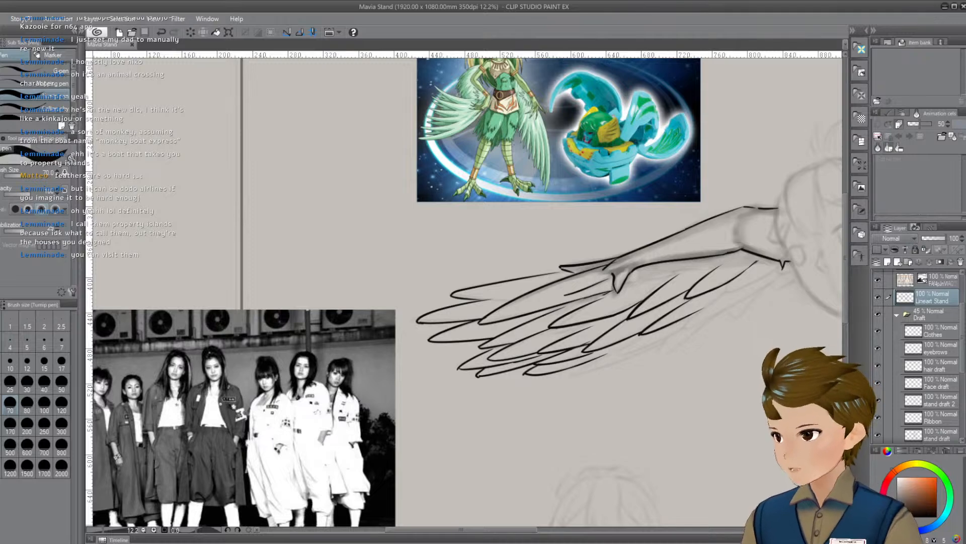
# Ink the lower edge of the next feather inward in the lower row, curving from its tip up toward the body
pyautogui.moveTo(711, 399); pyautogui.dragTo(664, 395)
pyautogui.moveTo(695, 448); pyautogui.dragTo(663, 398)
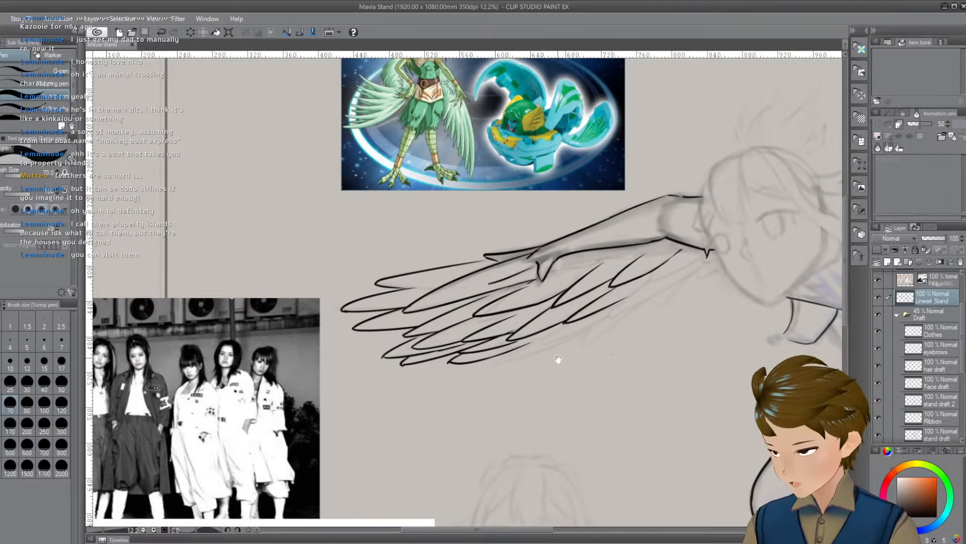
pyautogui.moveTo(558, 360)
pyautogui.mouseDown()
pyautogui.moveTo(553, 367)
pyautogui.moveTo(547, 341)
pyautogui.moveTo(561, 330)
pyautogui.moveTo(563, 349)
pyautogui.moveTo(571, 336)
pyautogui.mouseUp()
pyautogui.hotkey('ctrl', 'z')
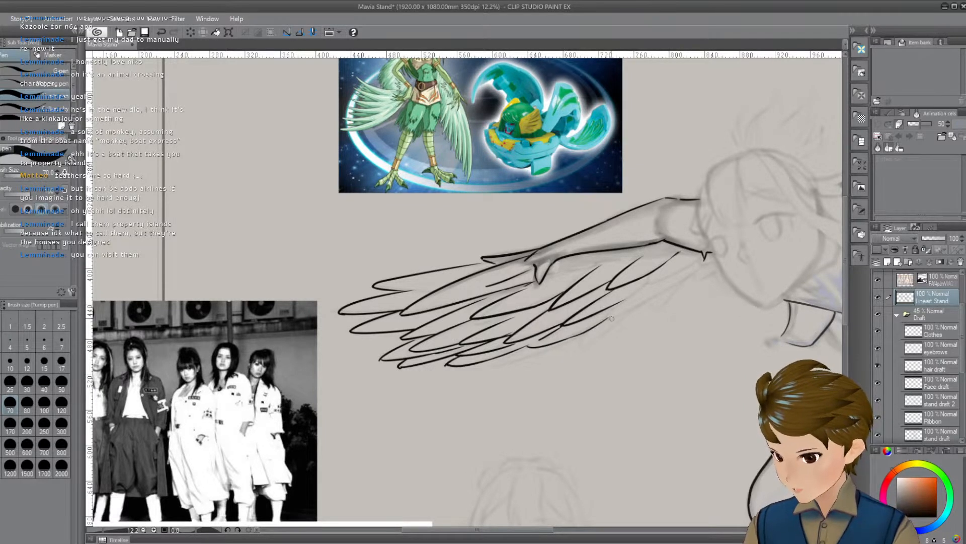
pyautogui.hotkey('ctrl', 'z')
pyautogui.moveTo(569, 340); pyautogui.dragTo(609, 319)
pyautogui.hotkey('ctrl', 'z')
pyautogui.hotkey('ctrl', 'z')
pyautogui.hotkey('ctrl', 'z')
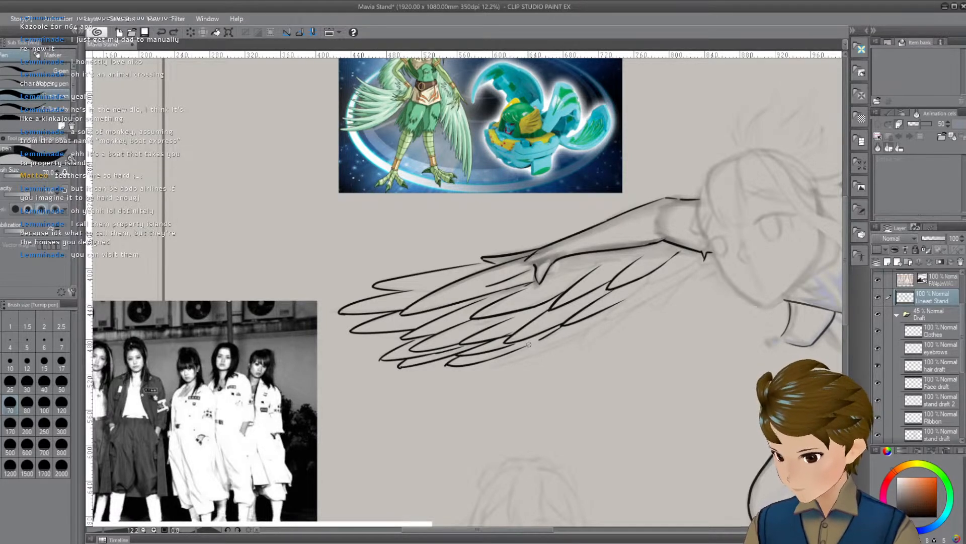
pyautogui.moveTo(531, 348); pyautogui.dragTo(618, 316)
pyautogui.hotkey('ctrl', 'z')
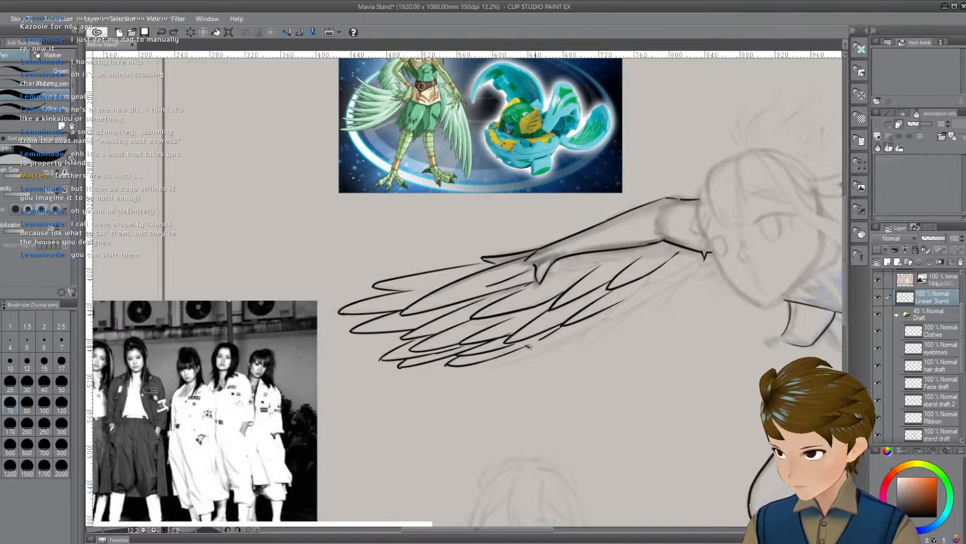
pyautogui.moveTo(527, 345); pyautogui.dragTo(636, 309)
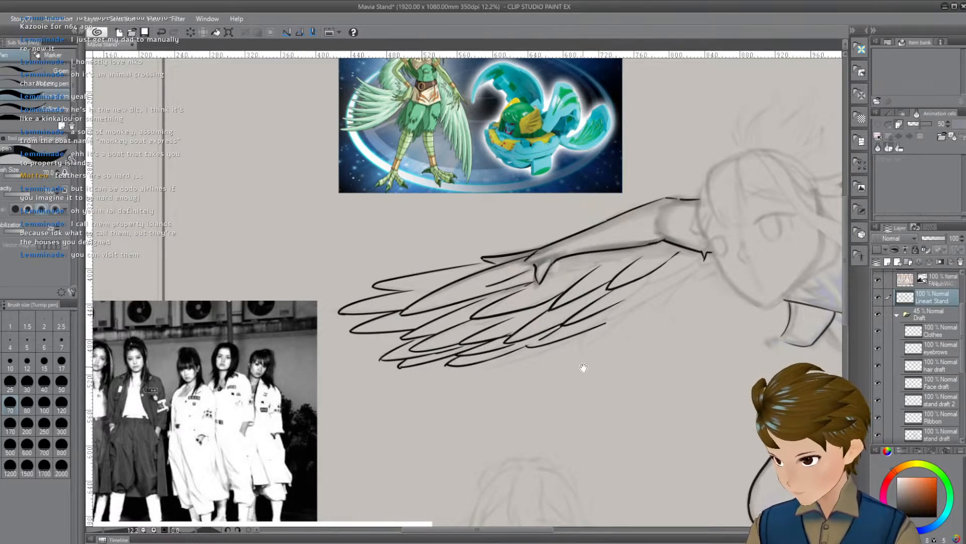
# Ink the fourth bottom-layer feather with a short tip edge and a shallow lower edge running inward beneath the lower row
pyautogui.moveTo(585, 367); pyautogui.dragTo(647, 355)
pyautogui.moveTo(547, 352)
pyautogui.mouseDown()
pyautogui.moveTo(577, 339)
pyautogui.moveTo(567, 342)
pyautogui.mouseUp()
pyautogui.hotkey('ctrl', 'z')
pyautogui.hotkey('ctrl', 'z')
pyautogui.hotkey('ctrl', 'z')
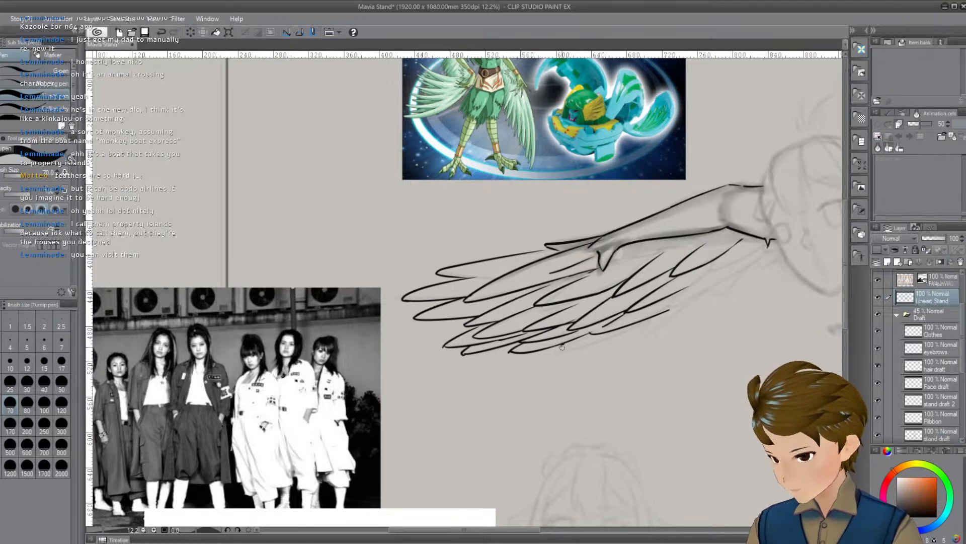
pyautogui.hotkey('ctrl', 'z')
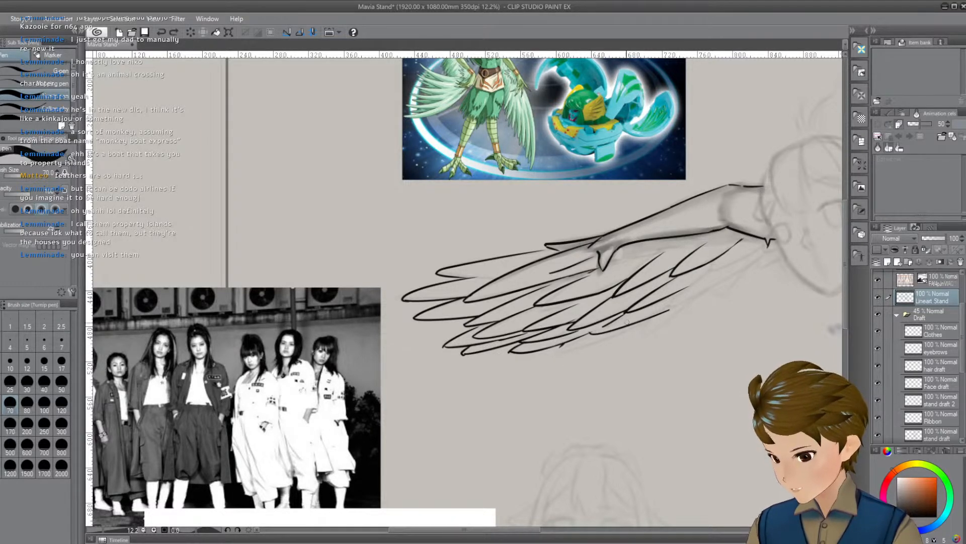
pyautogui.moveTo(560, 350); pyautogui.dragTo(660, 326)
pyautogui.hotkey('ctrl', 'z')
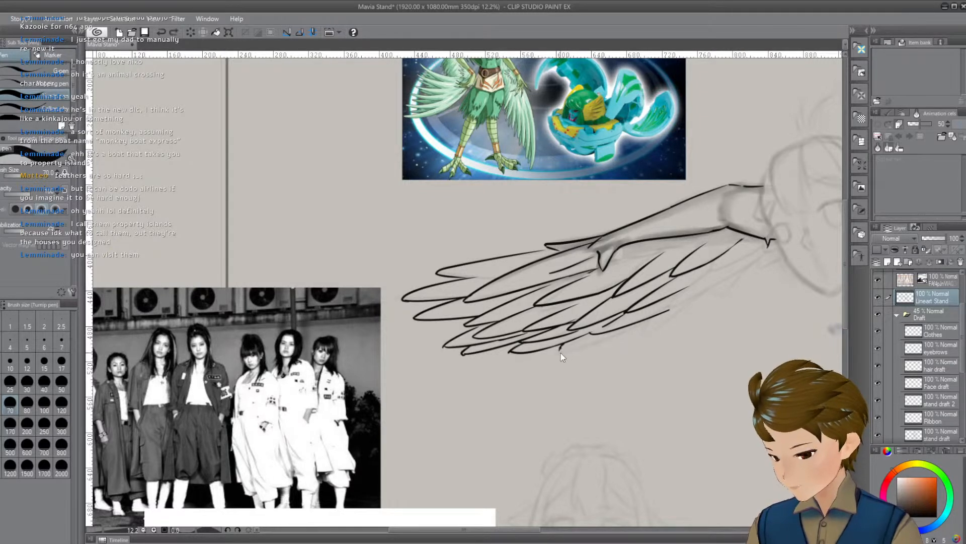
pyautogui.moveTo(561, 352); pyautogui.dragTo(631, 330)
pyautogui.hotkey('ctrl', 'z')
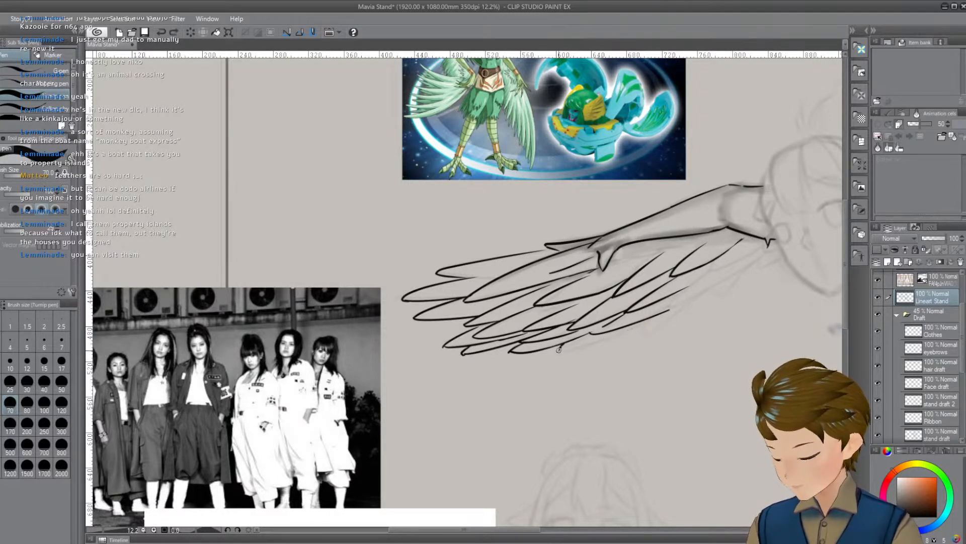
pyautogui.moveTo(559, 352); pyautogui.dragTo(632, 330)
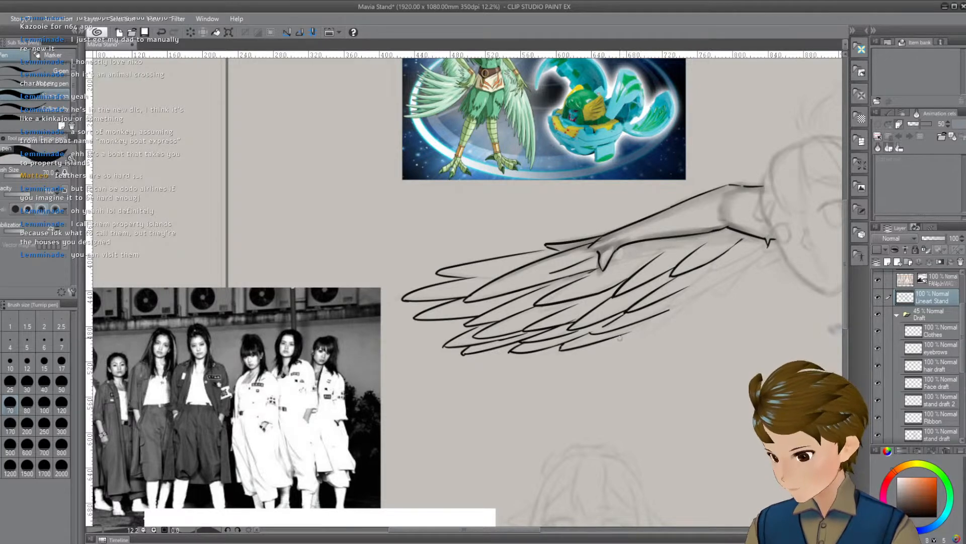
# Ink the fifth bottom-layer feather with a short upright tip edge and a lower edge rising toward the face
pyautogui.moveTo(659, 336); pyautogui.dragTo(621, 353)
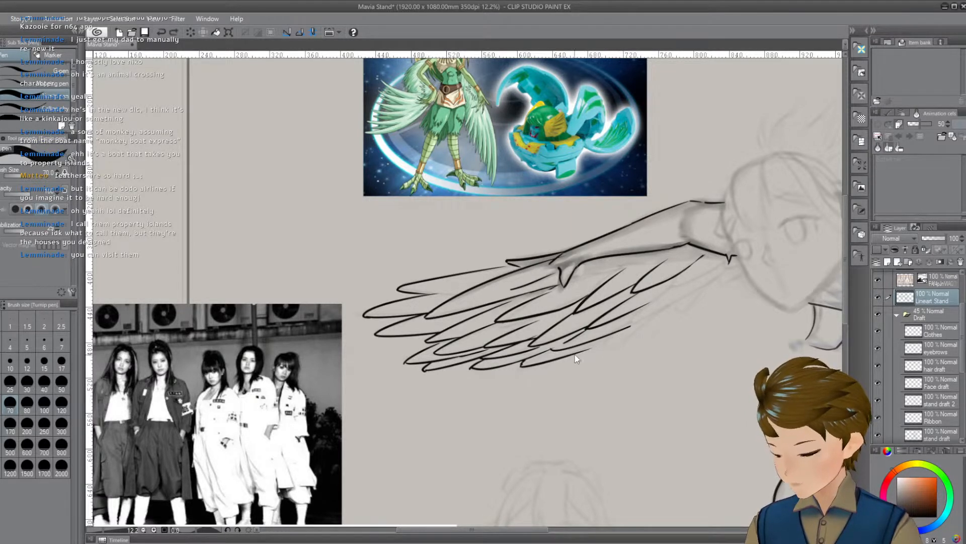
pyautogui.moveTo(586, 350)
pyautogui.mouseDown()
pyautogui.moveTo(607, 339)
pyautogui.moveTo(584, 353)
pyautogui.mouseUp()
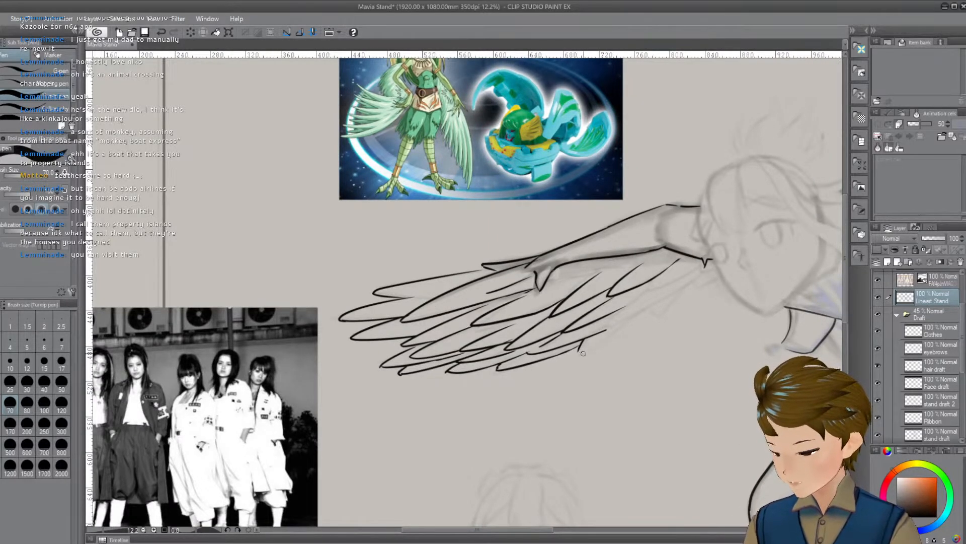
pyautogui.hotkey('ctrl', 'z')
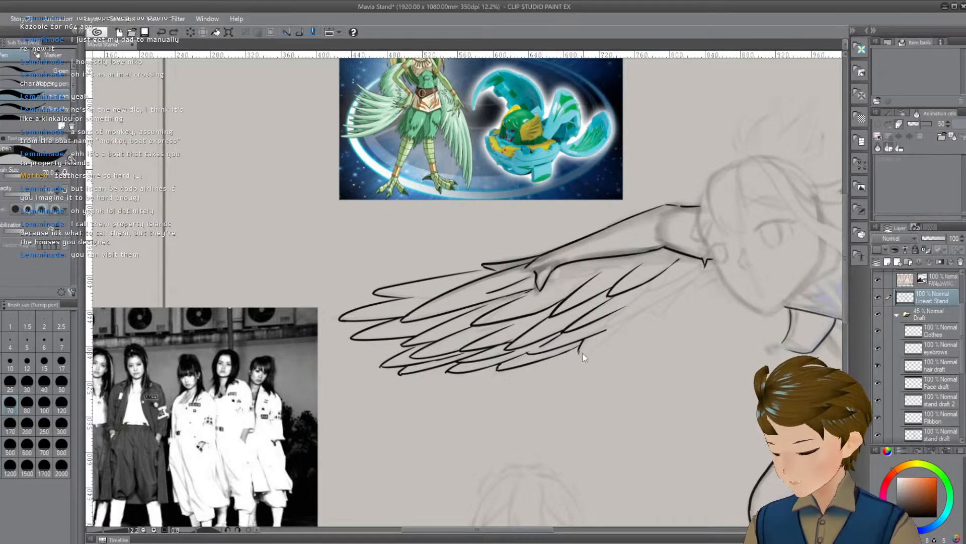
pyautogui.moveTo(596, 347)
pyautogui.mouseDown()
pyautogui.moveTo(622, 334)
pyautogui.moveTo(578, 353)
pyautogui.mouseUp()
pyautogui.hotkey('ctrl', 'z')
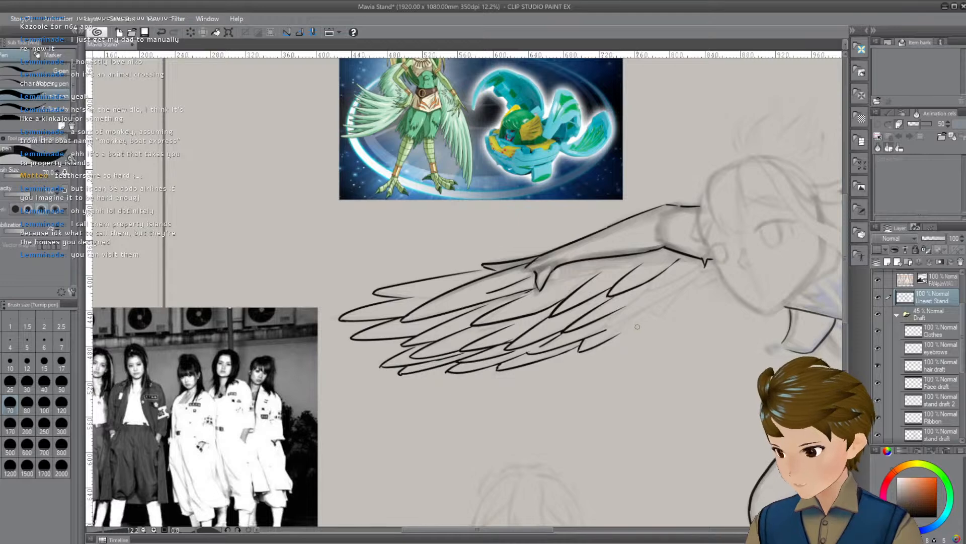
pyautogui.hotkey('ctrl', 'z')
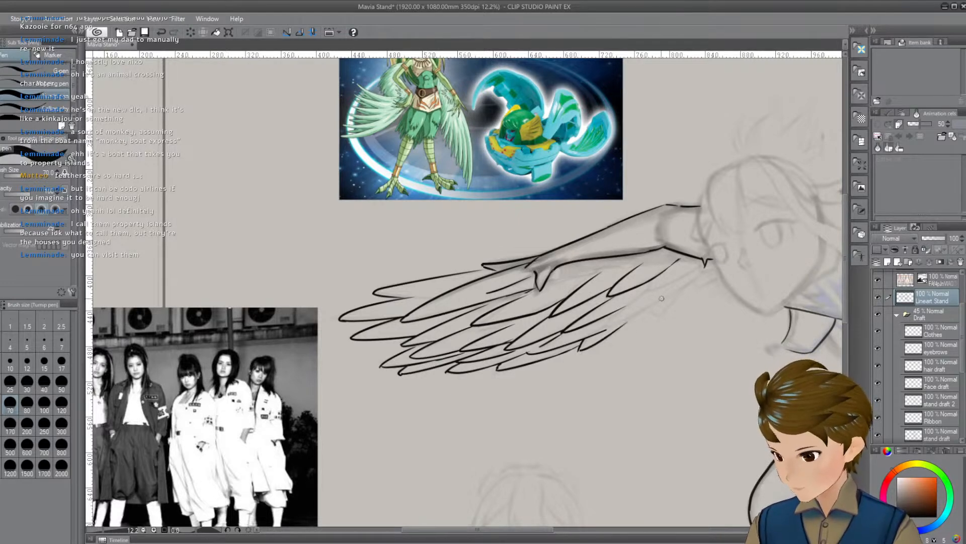
# Ink a long feather edge along the wing's inner underside, sweeping up to the small sleeve spike beside the face
pyautogui.moveTo(647, 328); pyautogui.dragTo(613, 356)
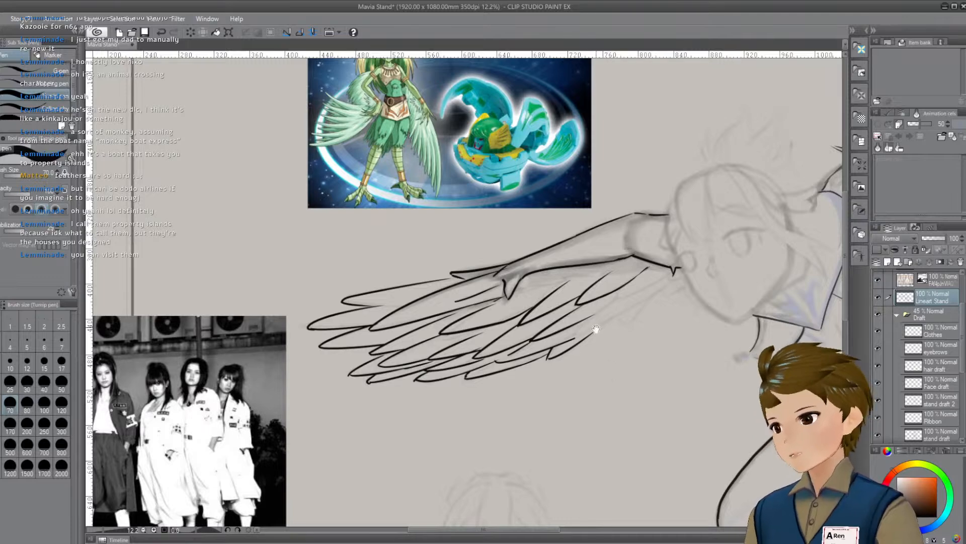
pyautogui.moveTo(582, 357)
pyautogui.mouseDown()
pyautogui.moveTo(569, 380)
pyautogui.moveTo(590, 333)
pyautogui.mouseUp()
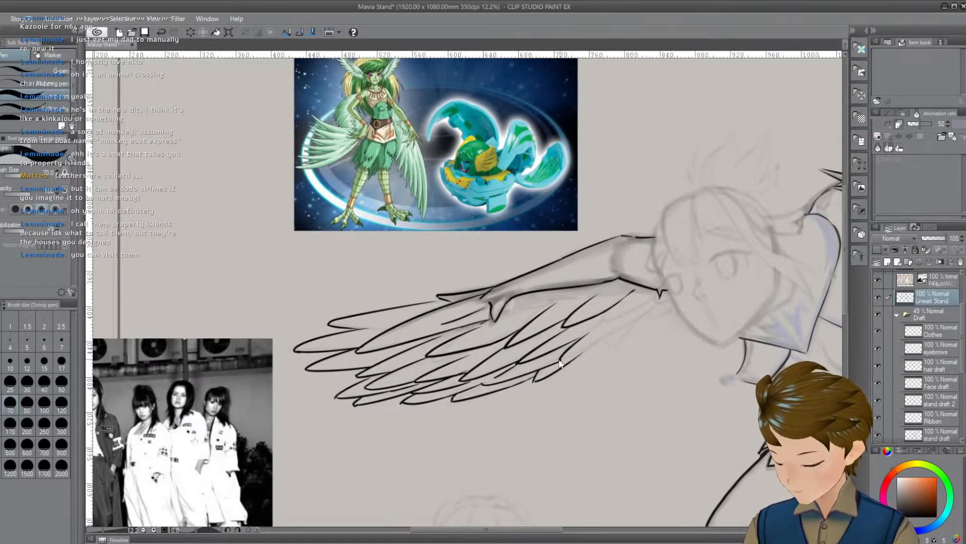
pyautogui.hotkey('ctrl', 'z')
pyautogui.moveTo(559, 361); pyautogui.dragTo(609, 333)
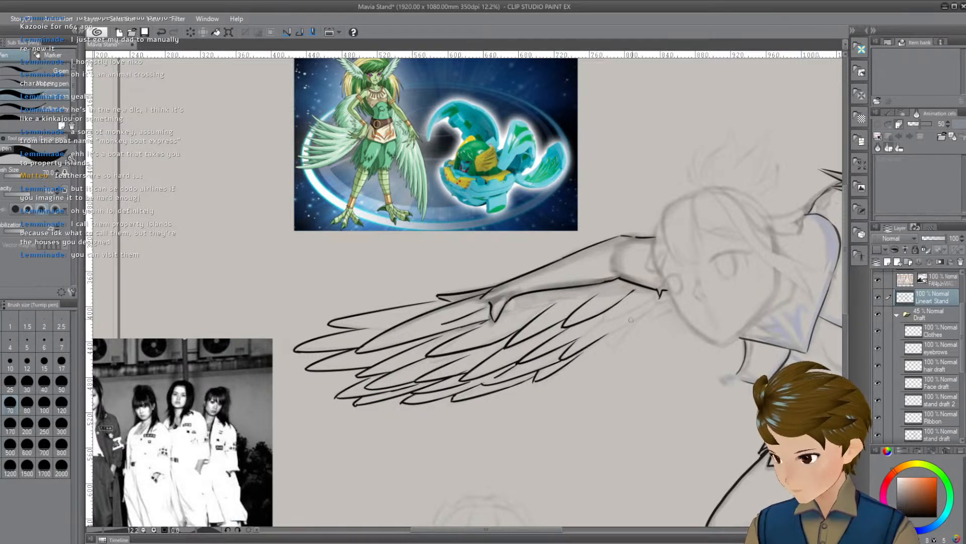
pyautogui.hotkey('ctrl', 'z')
pyautogui.moveTo(559, 362); pyautogui.dragTo(615, 332)
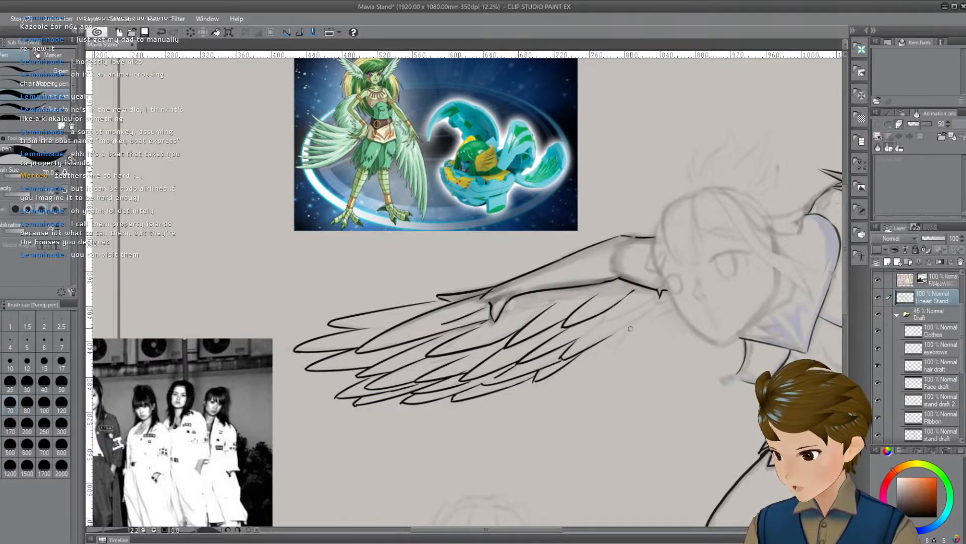
pyautogui.hotkey('ctrl', 'z')
pyautogui.moveTo(561, 370)
pyautogui.mouseDown()
pyautogui.moveTo(583, 338)
pyautogui.moveTo(566, 355)
pyautogui.moveTo(657, 305)
pyautogui.mouseUp()
pyautogui.hotkey('ctrl', 'z')
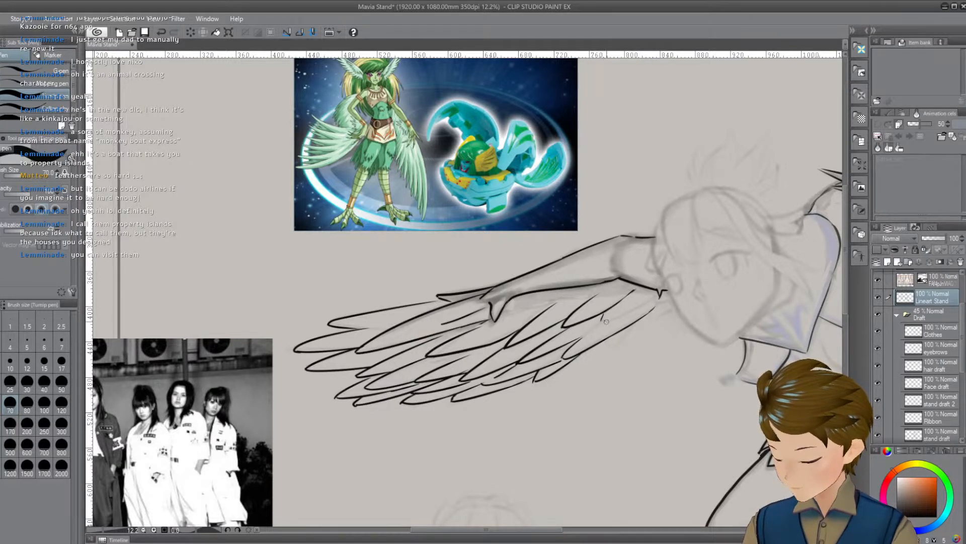
# Ink short overlapping feather edges in the gap between the wing's inner underside and the row above it
pyautogui.hotkey('ctrl', 'z')
pyautogui.moveTo(604, 315)
pyautogui.mouseDown()
pyautogui.moveTo(602, 323)
pyautogui.moveTo(661, 298)
pyautogui.mouseUp()
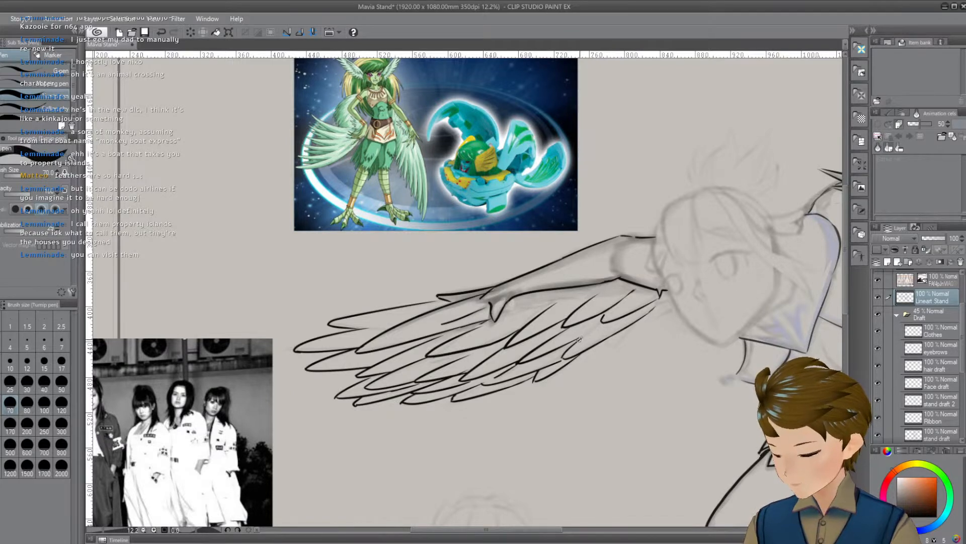
pyautogui.hotkey('ctrl', 'z')
pyautogui.moveTo(580, 340); pyautogui.dragTo(594, 330)
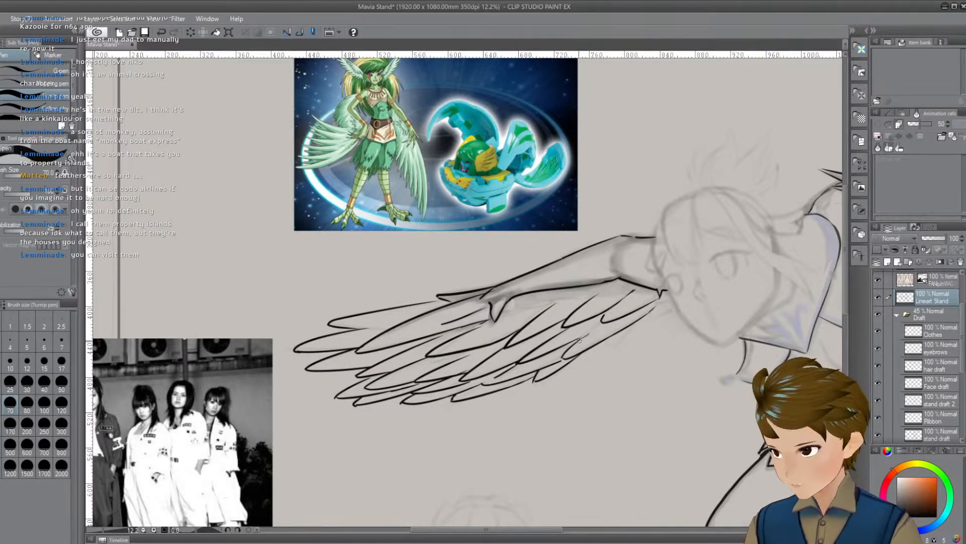
pyautogui.hotkey('ctrl', 'z')
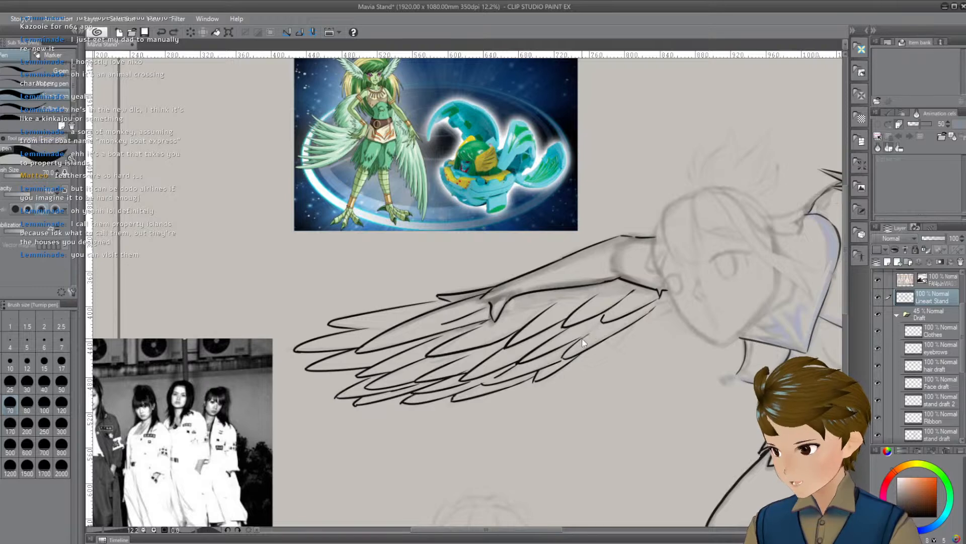
pyautogui.moveTo(580, 340)
pyautogui.mouseDown()
pyautogui.moveTo(588, 331)
pyautogui.moveTo(611, 347)
pyautogui.moveTo(588, 338)
pyautogui.moveTo(620, 322)
pyautogui.mouseUp()
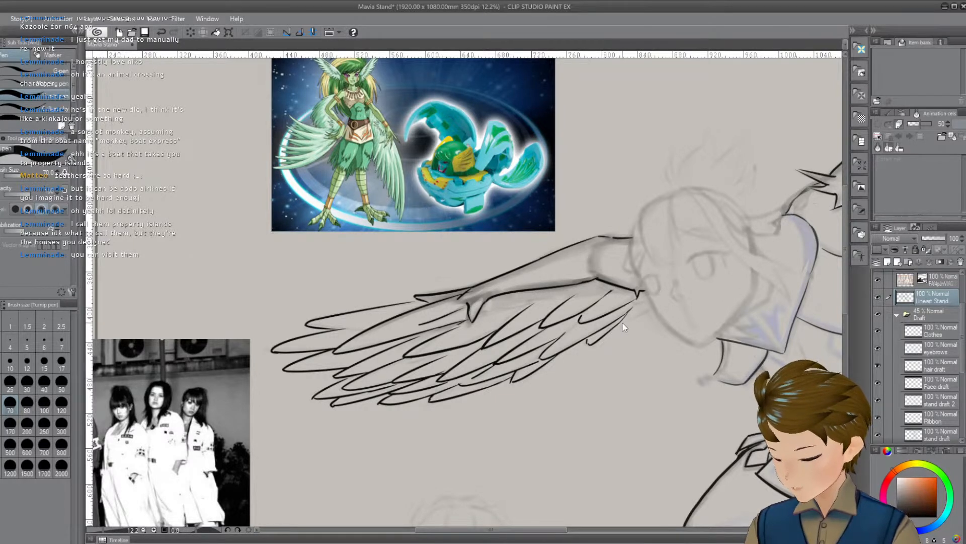
# Ink the last short feathers at the wing's inner end, tucked below the sleeve spike next to the jaw
pyautogui.hotkey('ctrl', 'z')
pyautogui.moveTo(586, 347)
pyautogui.mouseDown()
pyautogui.moveTo(638, 302)
pyautogui.moveTo(637, 345)
pyautogui.mouseUp()
pyautogui.hotkey('ctrl', 'z')
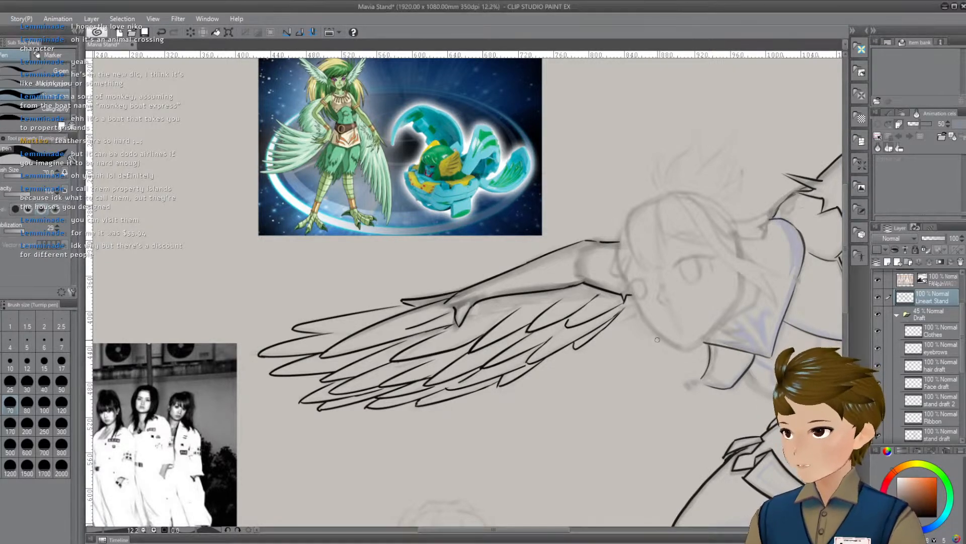
pyautogui.moveTo(658, 339); pyautogui.dragTo(621, 334)
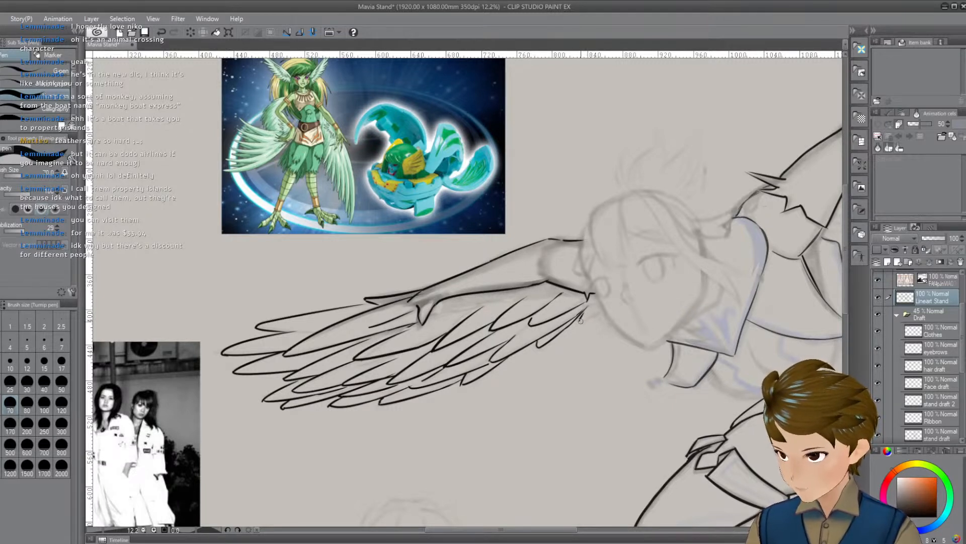
pyautogui.moveTo(584, 320); pyautogui.dragTo(616, 297)
pyautogui.hotkey('ctrl', 'z')
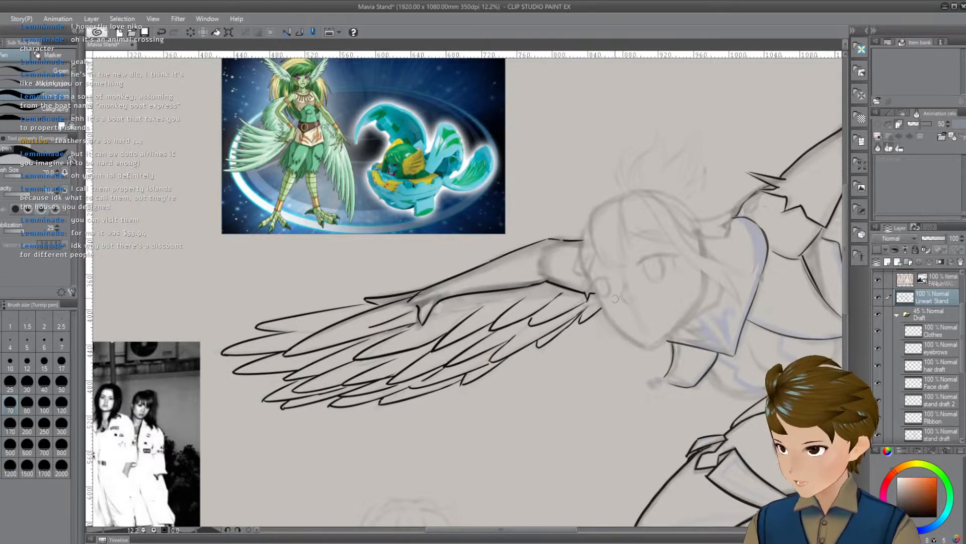
# Ink the small knot and diamond-shaped bead hanging at the end of the short cloth piece below the chin
pyautogui.moveTo(696, 389); pyautogui.dragTo(670, 413)
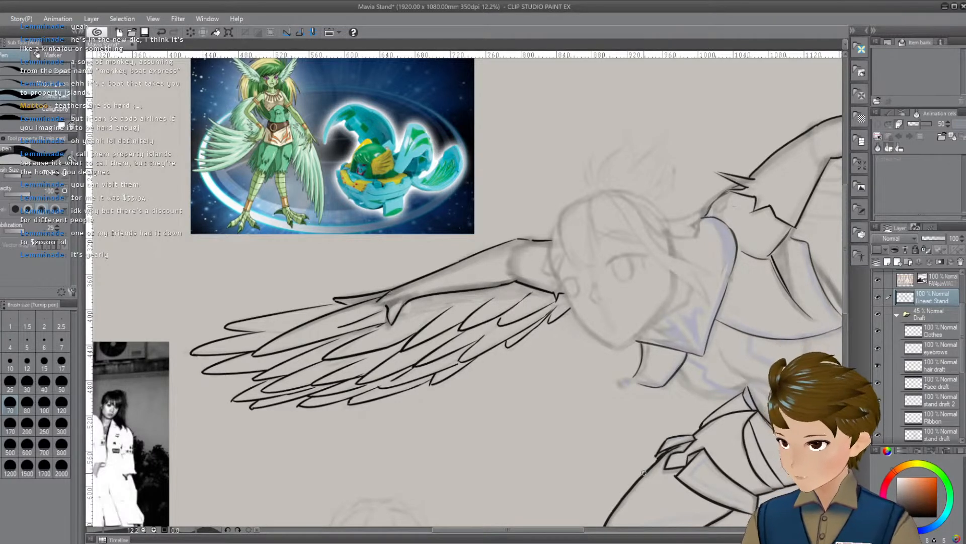
pyautogui.moveTo(657, 396); pyautogui.dragTo(640, 339)
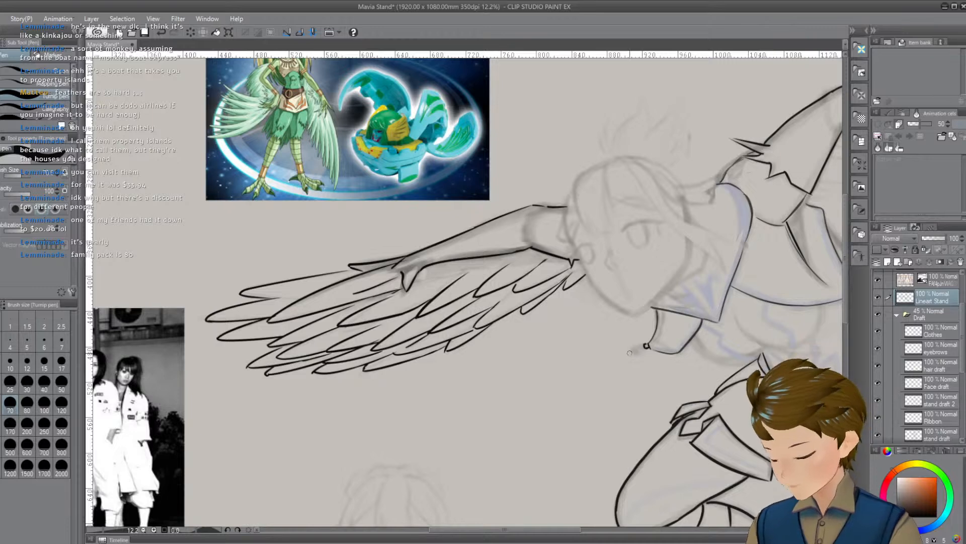
pyautogui.moveTo(629, 354)
pyautogui.mouseDown()
pyautogui.moveTo(652, 344)
pyautogui.moveTo(640, 359)
pyautogui.moveTo(630, 352)
pyautogui.mouseUp()
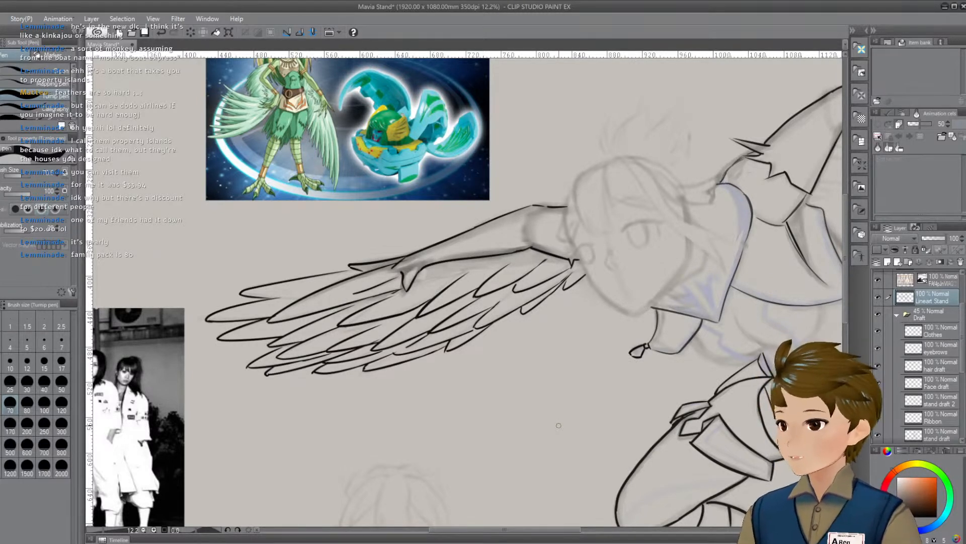
pyautogui.moveTo(558, 426)
pyautogui.mouseDown()
pyautogui.moveTo(670, 365)
pyautogui.moveTo(624, 352)
pyautogui.moveTo(543, 379)
pyautogui.moveTo(558, 365)
pyautogui.mouseUp()
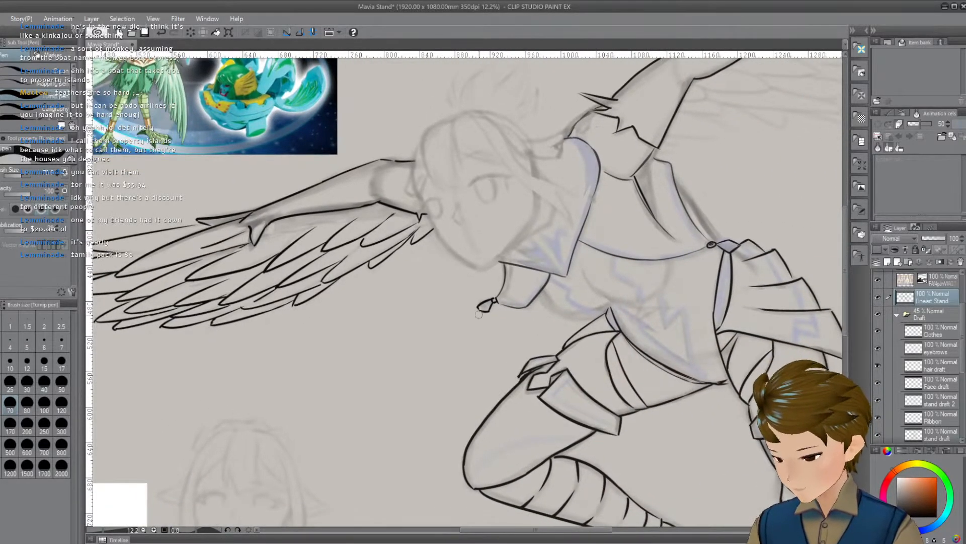
pyautogui.moveTo(502, 327); pyautogui.dragTo(529, 330)
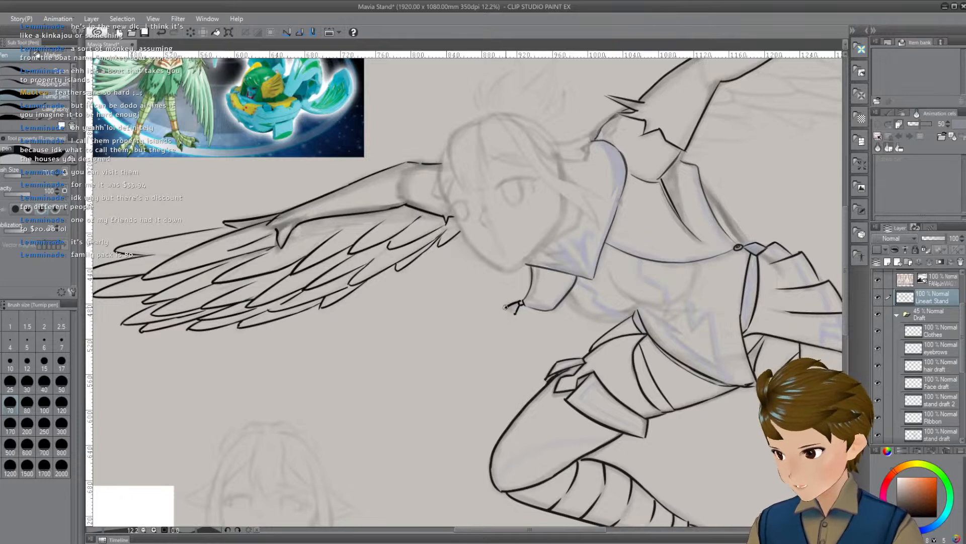
pyautogui.moveTo(506, 305)
pyautogui.mouseDown()
pyautogui.moveTo(503, 317)
pyautogui.moveTo(520, 311)
pyautogui.moveTo(507, 320)
pyautogui.mouseUp()
pyautogui.hotkey('ctrl', 'z')
pyautogui.hotkey('ctrl', 'z')
pyautogui.moveTo(619, 366); pyautogui.dragTo(393, 465)
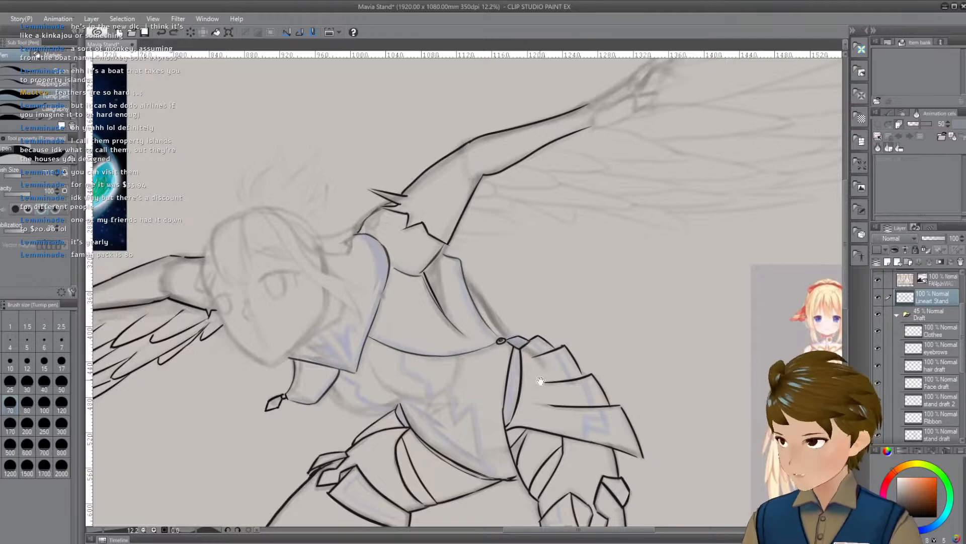
pyautogui.moveTo(535, 344)
pyautogui.mouseDown()
pyautogui.moveTo(606, 309)
pyautogui.moveTo(656, 205)
pyautogui.moveTo(675, 209)
pyautogui.moveTo(667, 222)
pyautogui.moveTo(695, 208)
pyautogui.moveTo(697, 234)
pyautogui.mouseUp()
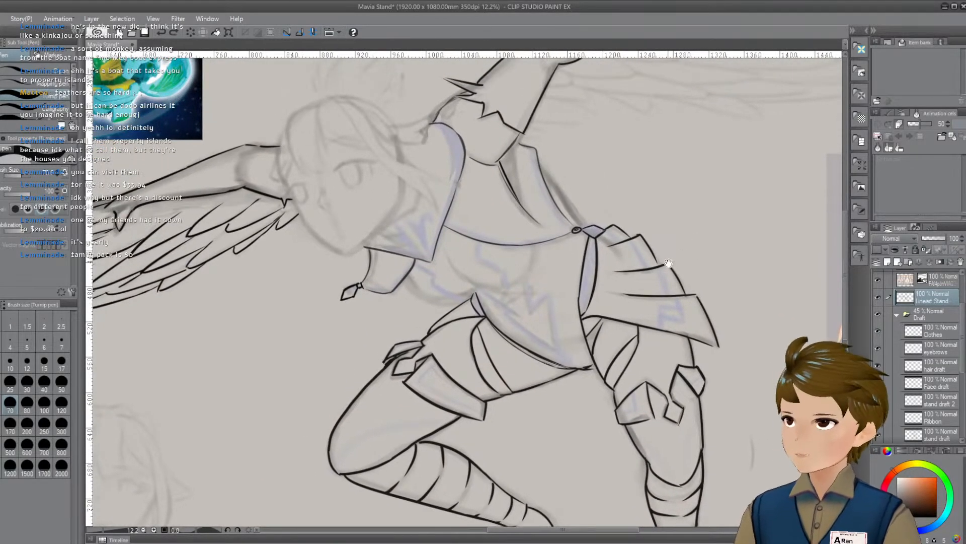
# Ink the back contour behind the short cape's outer edge, running down to the small knot at the waist
pyautogui.moveTo(669, 264); pyautogui.dragTo(697, 280)
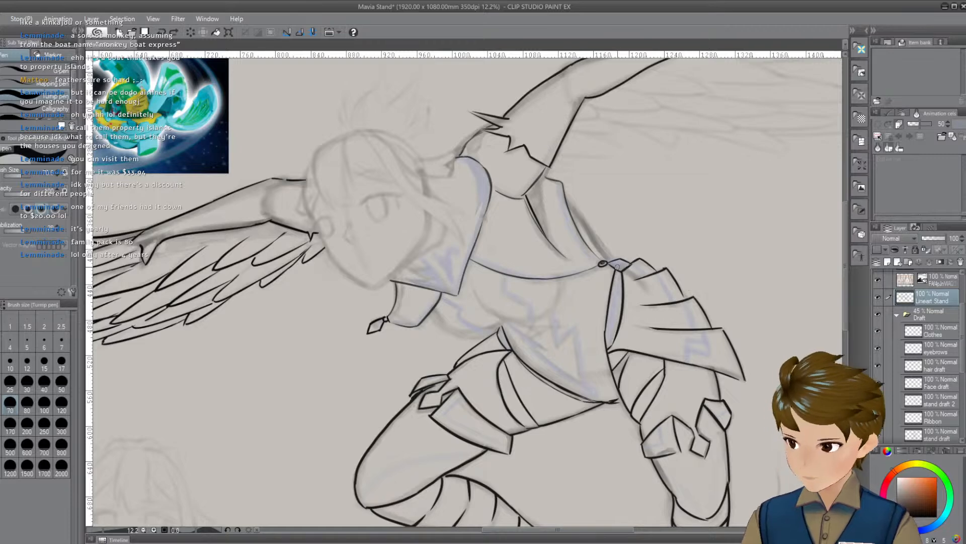
pyautogui.moveTo(693, 249)
pyautogui.mouseDown()
pyautogui.moveTo(690, 263)
pyautogui.moveTo(568, 254)
pyautogui.moveTo(604, 293)
pyautogui.mouseUp()
pyautogui.hotkey('ctrl', 'z')
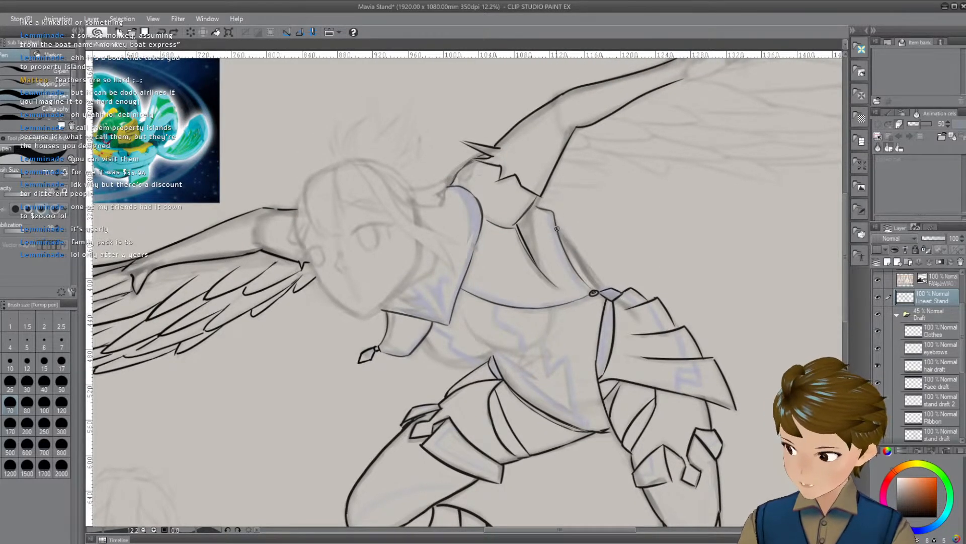
pyautogui.moveTo(556, 228); pyautogui.dragTo(594, 291)
pyautogui.hotkey('ctrl', 'z')
pyautogui.moveTo(564, 241); pyautogui.dragTo(614, 288)
pyautogui.hotkey('ctrl', 'z')
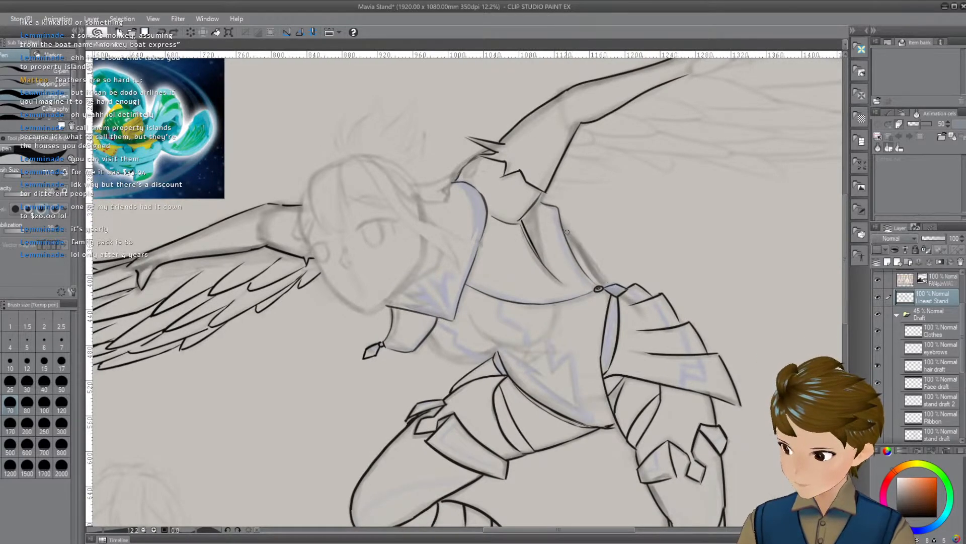
pyautogui.moveTo(561, 226); pyautogui.dragTo(606, 291)
pyautogui.hotkey('ctrl', 'z')
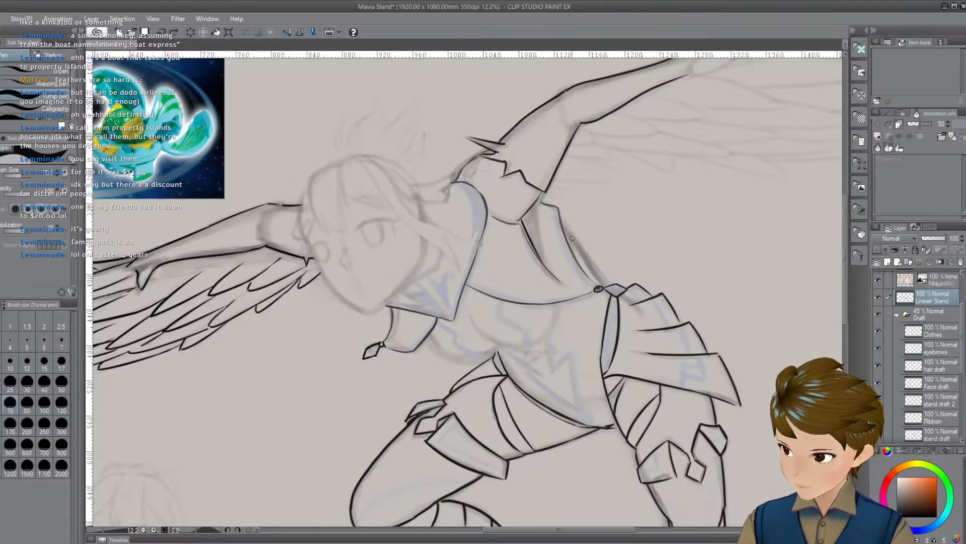
pyautogui.moveTo(562, 227); pyautogui.dragTo(613, 287)
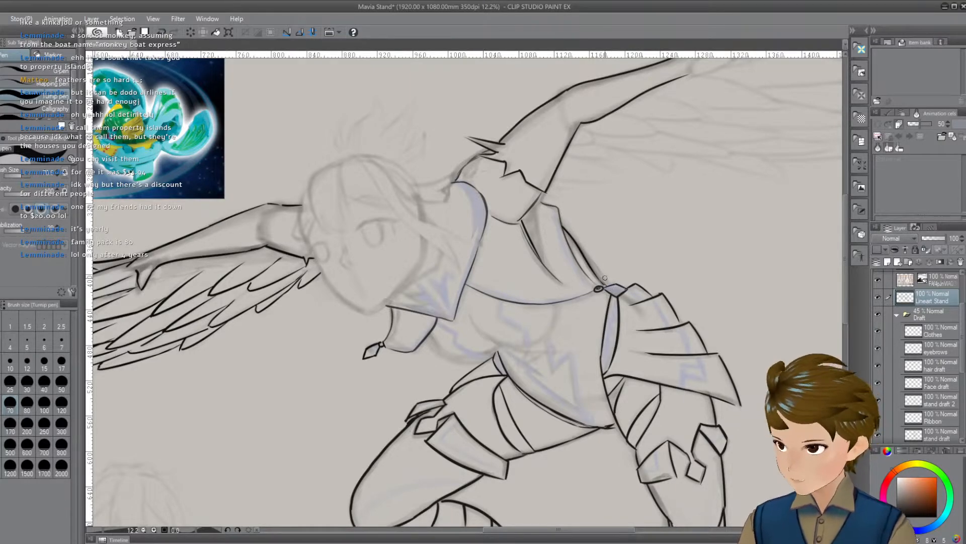
# Ink the angular stepped trim under the cape's hem on the nearer side of the chest, with the underbust curve beside it
pyautogui.moveTo(625, 198); pyautogui.dragTo(677, 161)
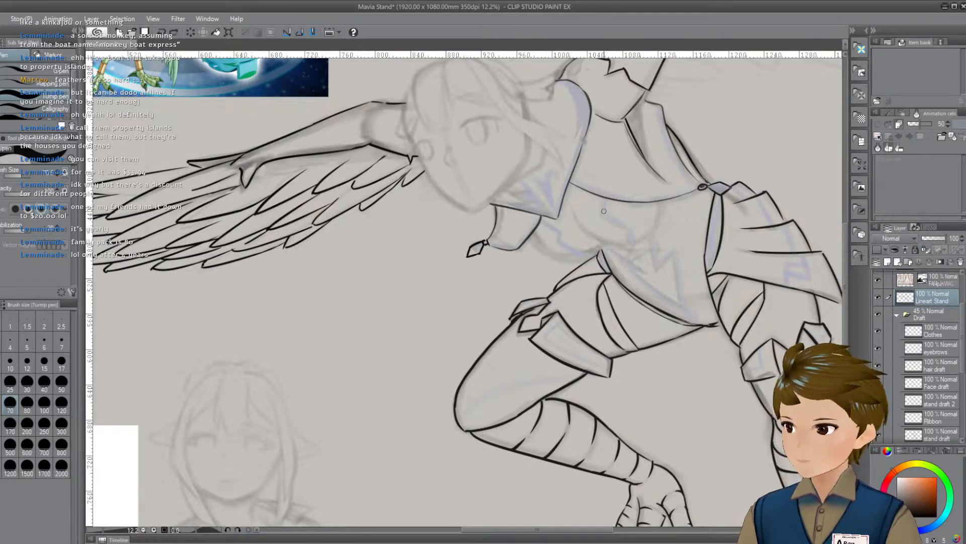
pyautogui.moveTo(600, 219)
pyautogui.mouseDown()
pyautogui.moveTo(605, 199)
pyautogui.moveTo(630, 245)
pyautogui.moveTo(638, 232)
pyautogui.moveTo(613, 251)
pyautogui.moveTo(643, 234)
pyautogui.mouseUp()
pyautogui.hotkey('ctrl', 'z')
pyautogui.hotkey('ctrl', 'z')
pyautogui.hotkey('ctrl', 'z')
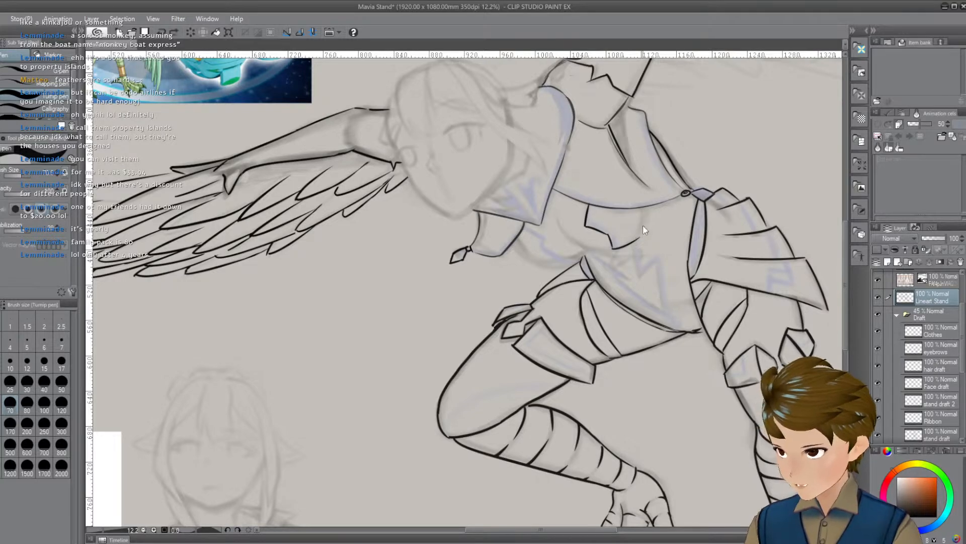
pyautogui.moveTo(657, 249); pyautogui.dragTo(655, 244)
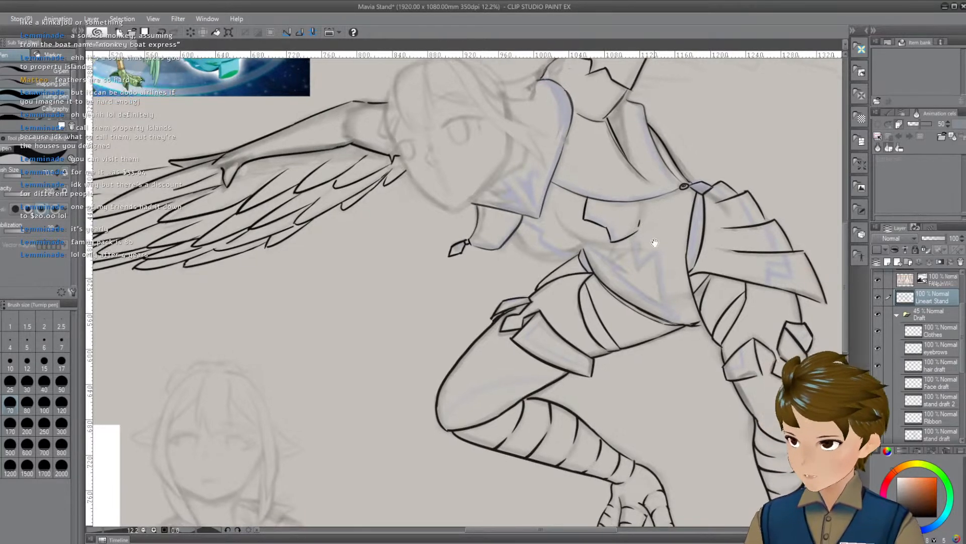
# Ink the lower contour of the far side of the chest, from the hanging cloth piece to the top of the thigh
pyautogui.moveTo(542, 260); pyautogui.dragTo(568, 259)
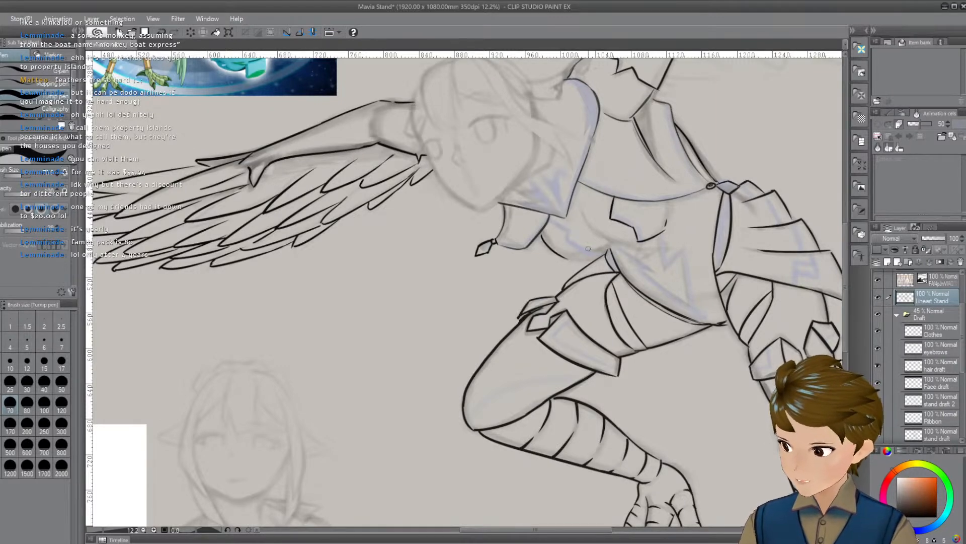
pyautogui.moveTo(587, 204); pyautogui.dragTo(642, 219)
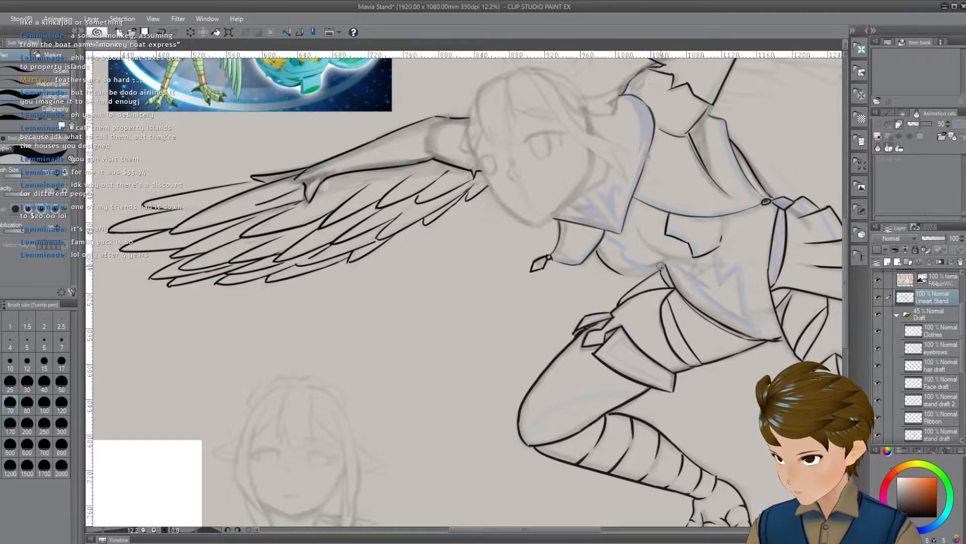
pyautogui.moveTo(621, 274)
pyautogui.mouseDown()
pyautogui.moveTo(658, 268)
pyautogui.moveTo(574, 246)
pyautogui.moveTo(626, 264)
pyautogui.mouseUp()
pyautogui.hotkey('ctrl', 'z')
pyautogui.hotkey('ctrl', 'z')
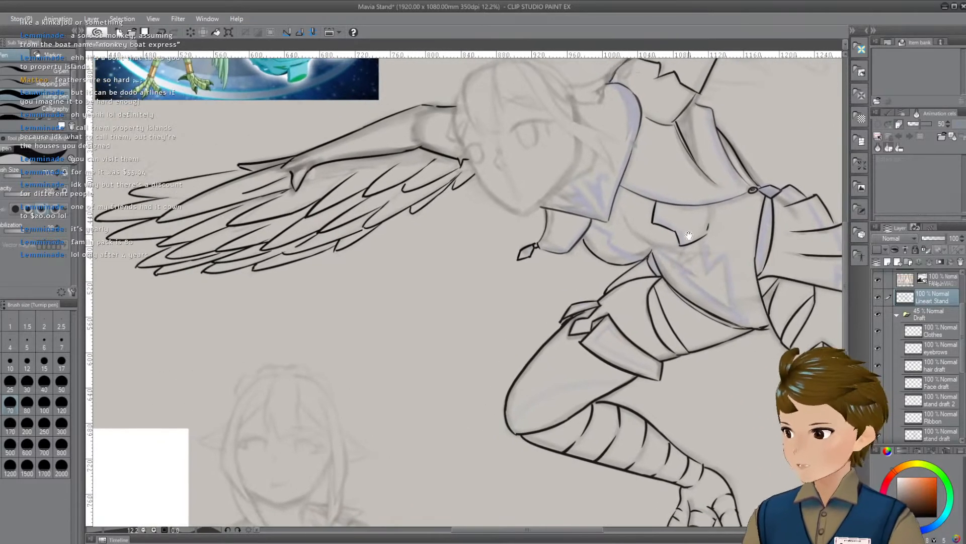
# Ink the curved line between the two sides of the chest, starting below the cape's hem
pyautogui.moveTo(624, 214); pyautogui.dragTo(653, 248)
pyautogui.hotkey('ctrl', 'z')
pyautogui.moveTo(623, 212); pyautogui.dragTo(657, 244)
pyautogui.hotkey('ctrl', 'z')
pyautogui.hotkey('ctrl', 'z')
pyautogui.moveTo(661, 210); pyautogui.dragTo(688, 222)
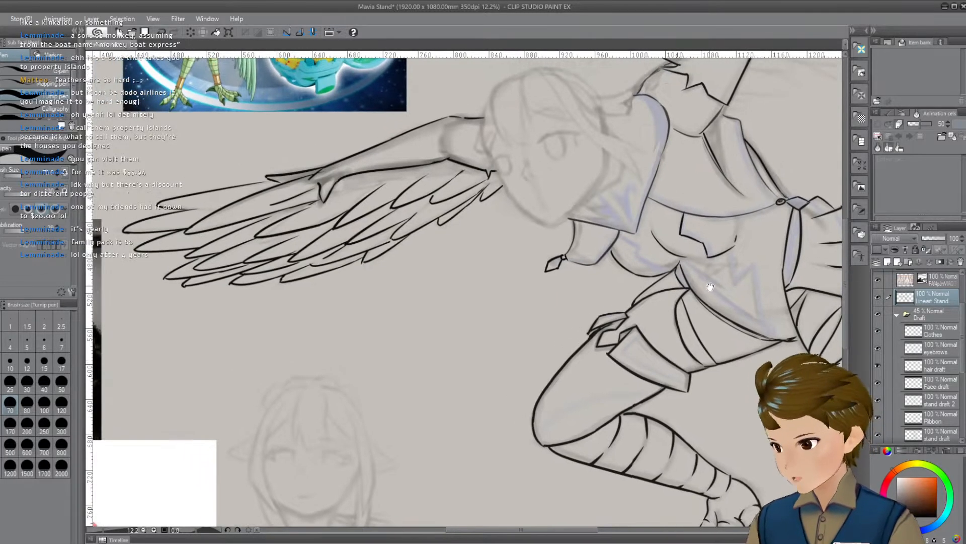
pyautogui.moveTo(691, 258)
pyautogui.mouseDown()
pyautogui.moveTo(656, 237)
pyautogui.moveTo(679, 257)
pyautogui.moveTo(661, 247)
pyautogui.mouseUp()
pyautogui.hotkey('ctrl', 'z')
pyautogui.hotkey('ctrl', 'z')
pyautogui.hotkey('ctrl', 'z')
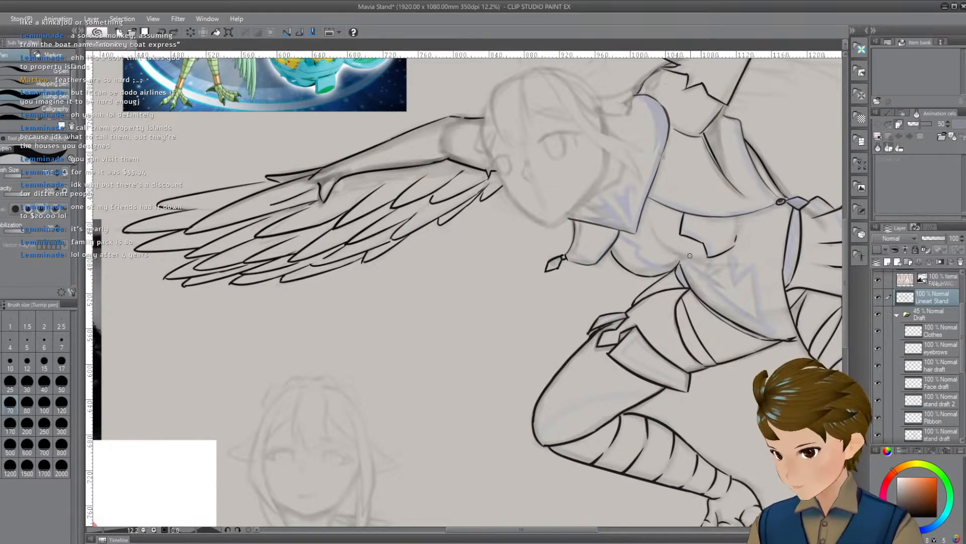
# Rework the curve between the two sides of the chest, comparing the drawing with and without it, and keep it
pyautogui.moveTo(705, 288); pyautogui.dragTo(681, 289)
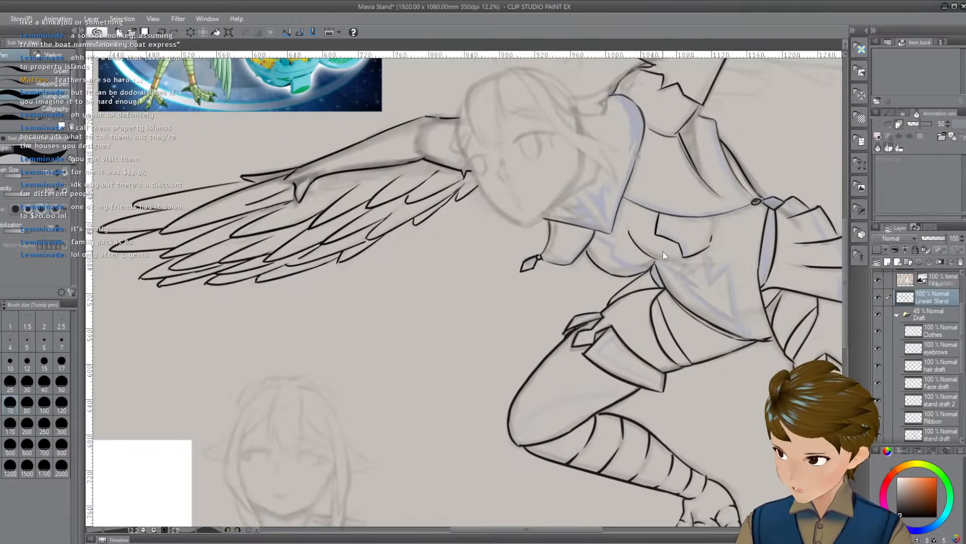
pyautogui.moveTo(630, 233); pyautogui.dragTo(656, 254)
pyautogui.hotkey('ctrl', 'z')
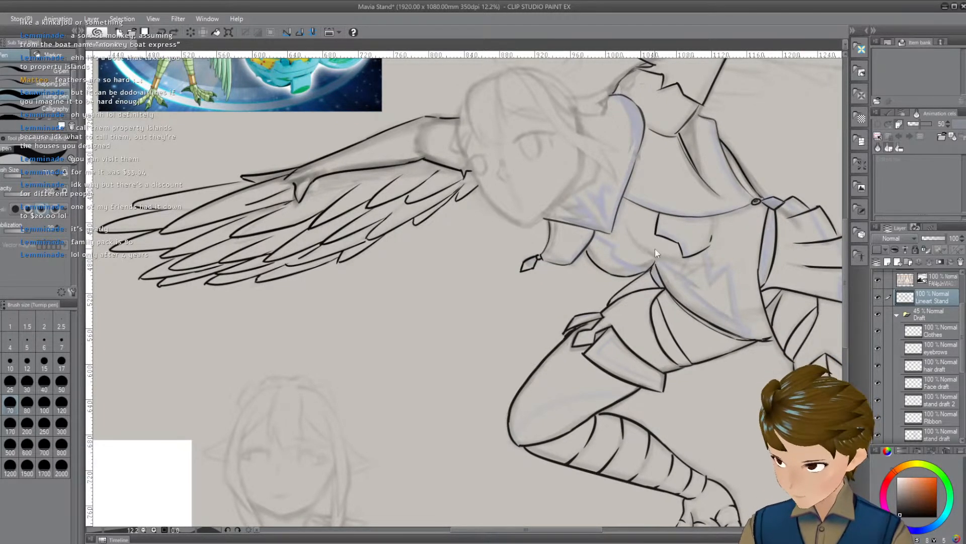
pyautogui.hotkey('ctrl', 'y')
pyautogui.hotkey('ctrl', 'z')
pyautogui.hotkey('ctrl', 'y')
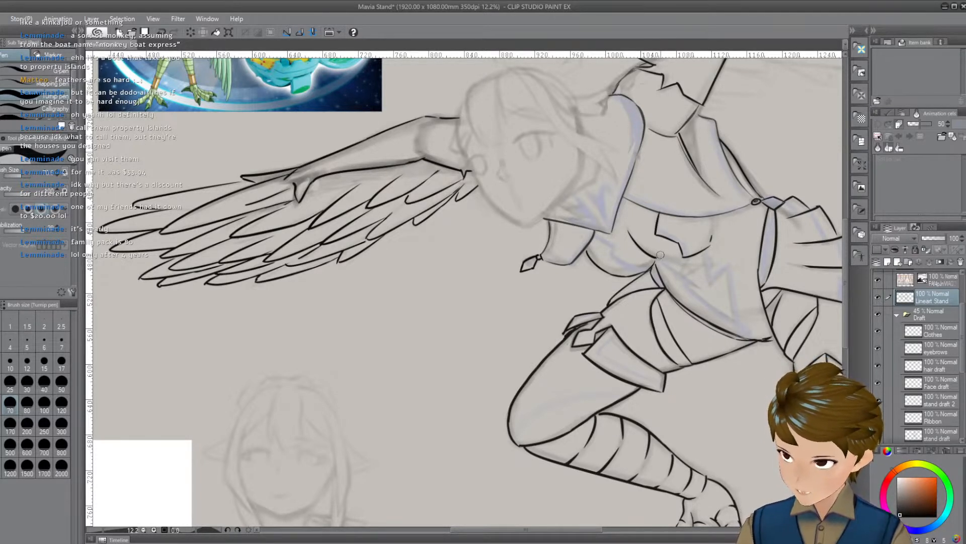
# Ink the stepped zigzag trim across the far side of the chest, following the draft's blue lines
pyautogui.moveTo(703, 304); pyautogui.dragTo(797, 317)
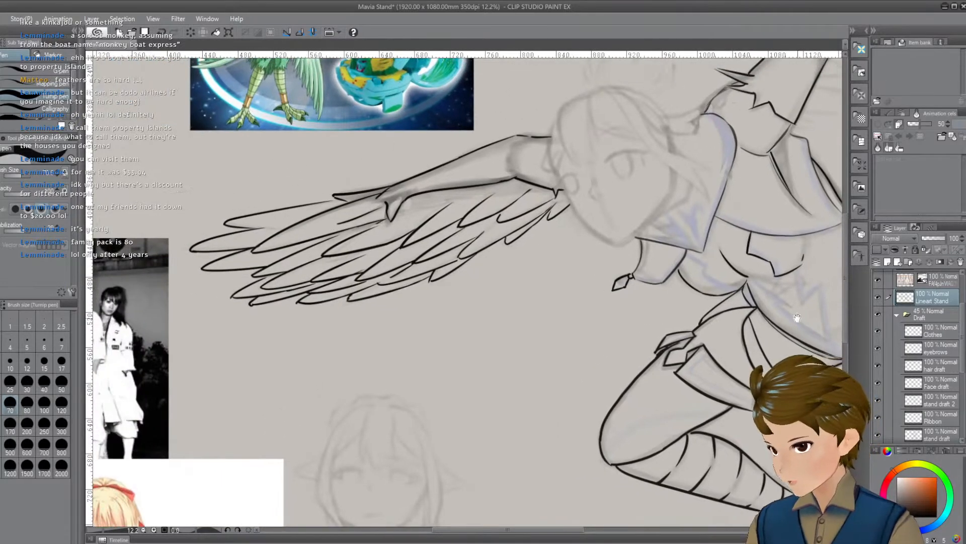
pyautogui.moveTo(748, 276)
pyautogui.mouseDown()
pyautogui.moveTo(758, 278)
pyautogui.moveTo(745, 292)
pyautogui.mouseUp()
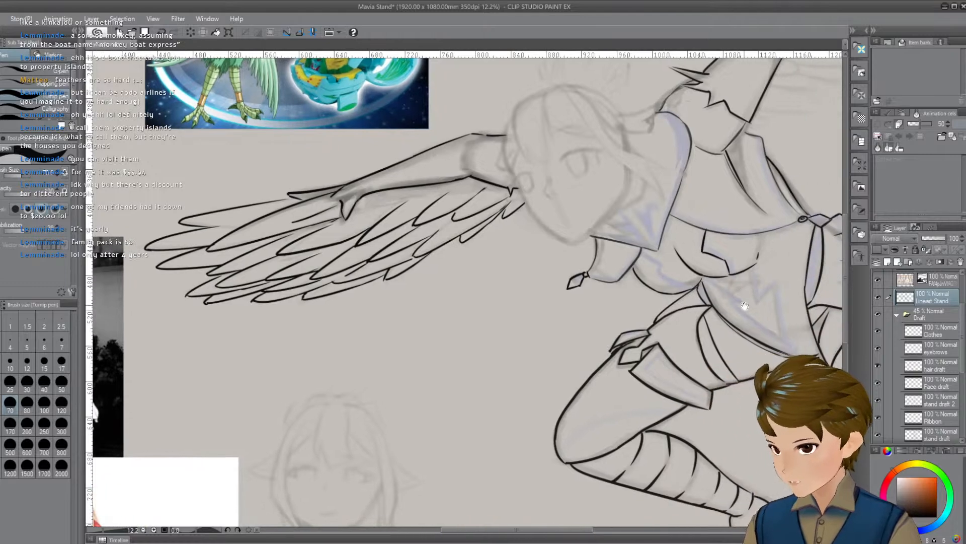
pyautogui.moveTo(734, 329)
pyautogui.mouseDown()
pyautogui.moveTo(705, 330)
pyautogui.moveTo(650, 253)
pyautogui.moveTo(668, 252)
pyautogui.mouseUp()
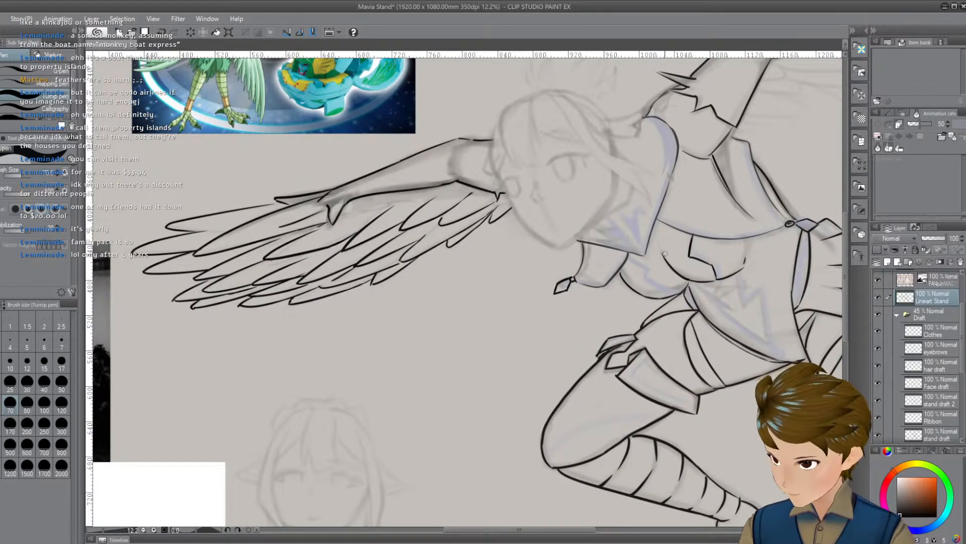
pyautogui.moveTo(669, 258)
pyautogui.mouseDown()
pyautogui.moveTo(720, 225)
pyautogui.moveTo(728, 194)
pyautogui.mouseUp()
pyautogui.moveTo(671, 184)
pyautogui.mouseDown()
pyautogui.moveTo(685, 174)
pyautogui.moveTo(688, 194)
pyautogui.moveTo(704, 187)
pyautogui.mouseUp()
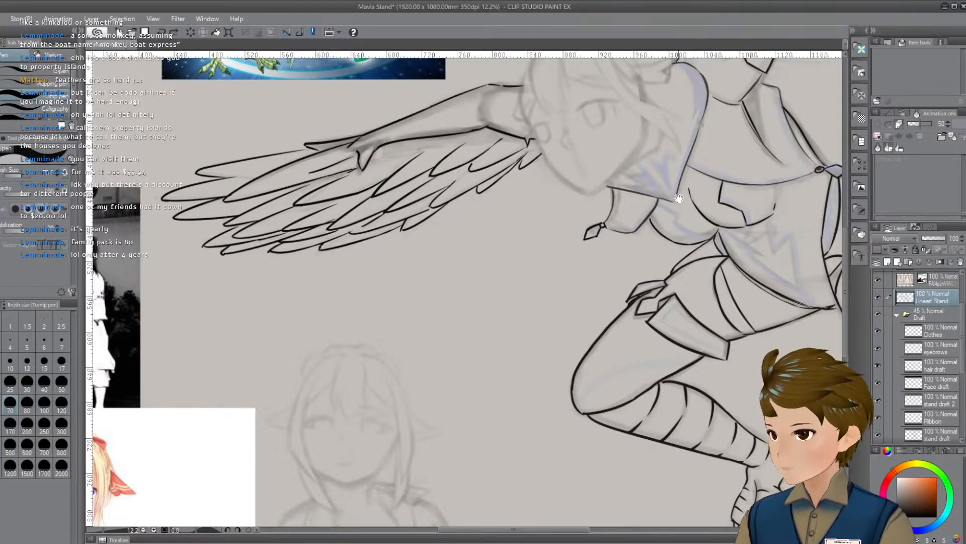
pyautogui.moveTo(665, 201); pyautogui.dragTo(685, 215)
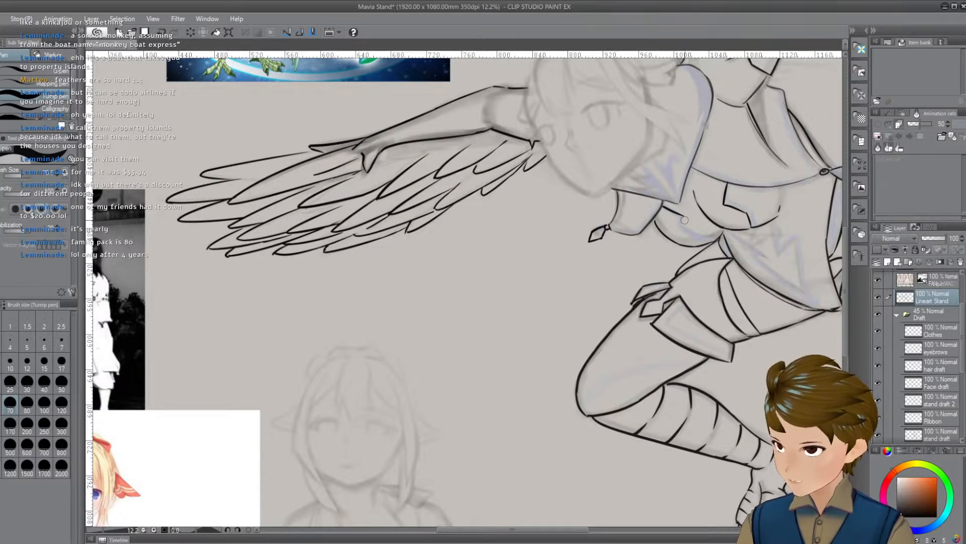
pyautogui.moveTo(683, 226)
pyautogui.mouseDown()
pyautogui.moveTo(683, 212)
pyautogui.moveTo(722, 227)
pyautogui.moveTo(736, 221)
pyautogui.mouseUp()
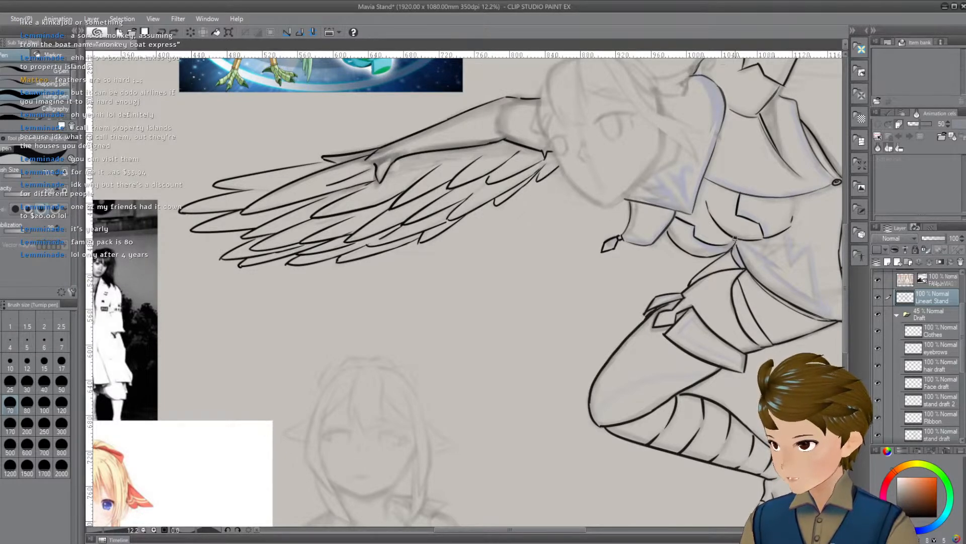
# Ink the short side contour of the nearer chest, from the cape's hem down to the underbust curve
pyautogui.moveTo(751, 262); pyautogui.dragTo(731, 265)
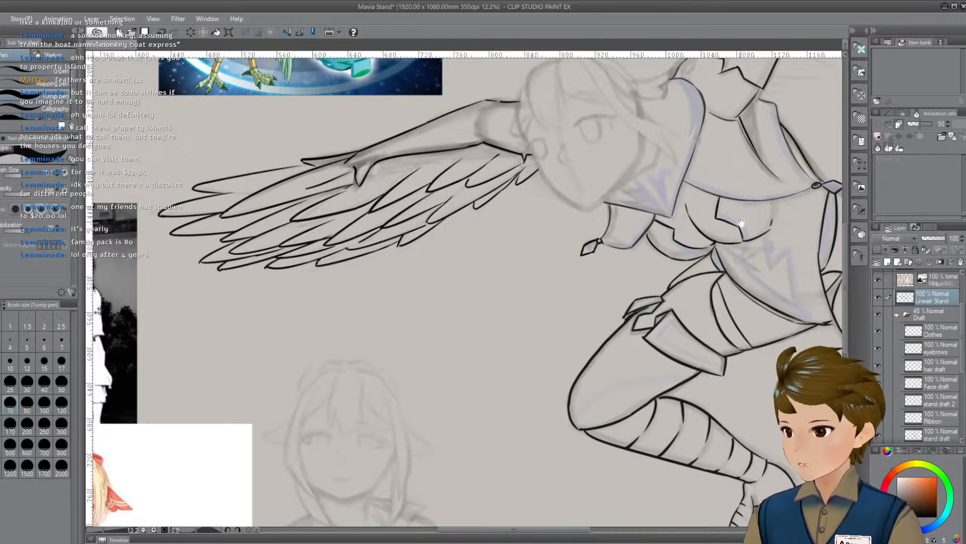
pyautogui.moveTo(774, 209); pyautogui.dragTo(750, 177)
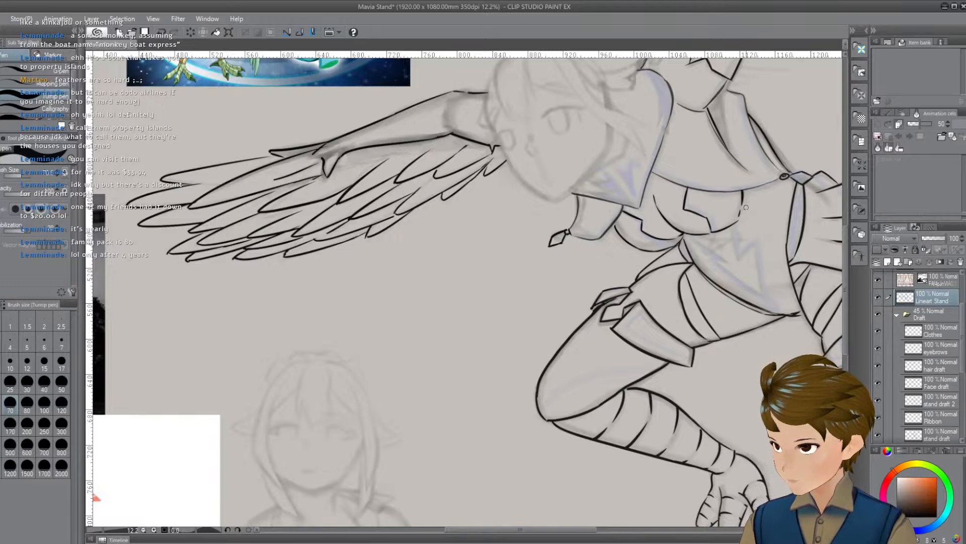
pyautogui.moveTo(778, 189); pyautogui.dragTo(803, 184)
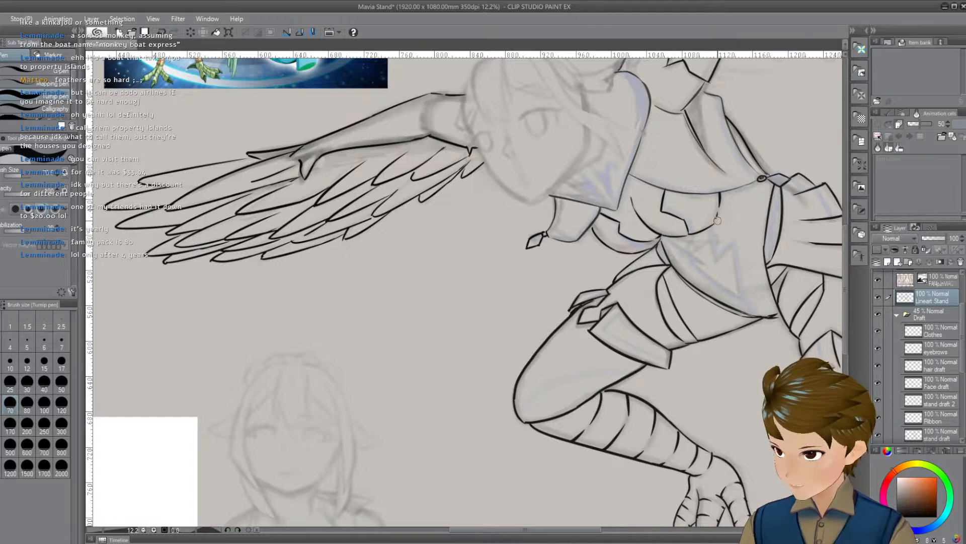
pyautogui.moveTo(710, 231); pyautogui.dragTo(719, 209)
pyautogui.hotkey('ctrl', 'z')
pyautogui.hotkey('ctrl', 'z')
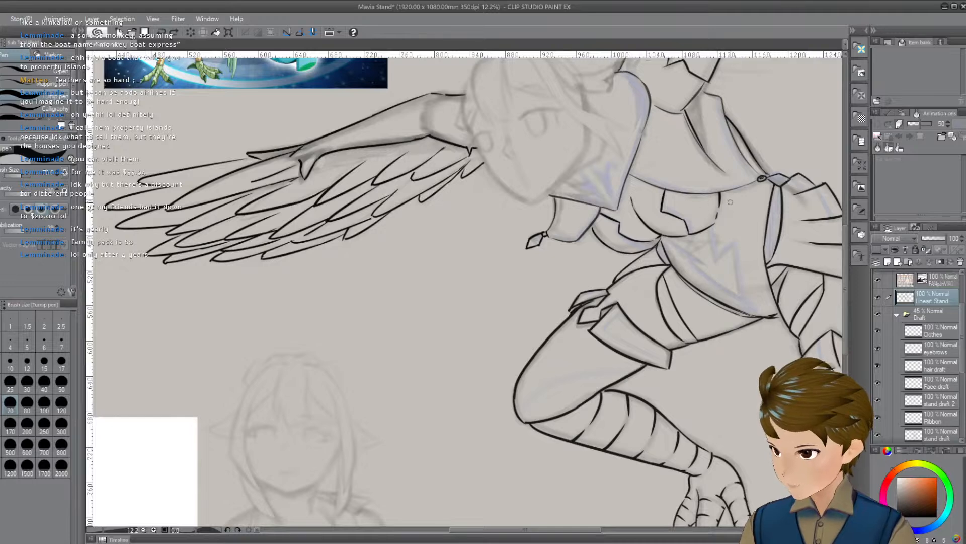
pyautogui.moveTo(731, 201)
pyautogui.mouseDown()
pyautogui.moveTo(723, 244)
pyautogui.moveTo(723, 229)
pyautogui.mouseUp()
pyautogui.hotkey('ctrl', 'z')
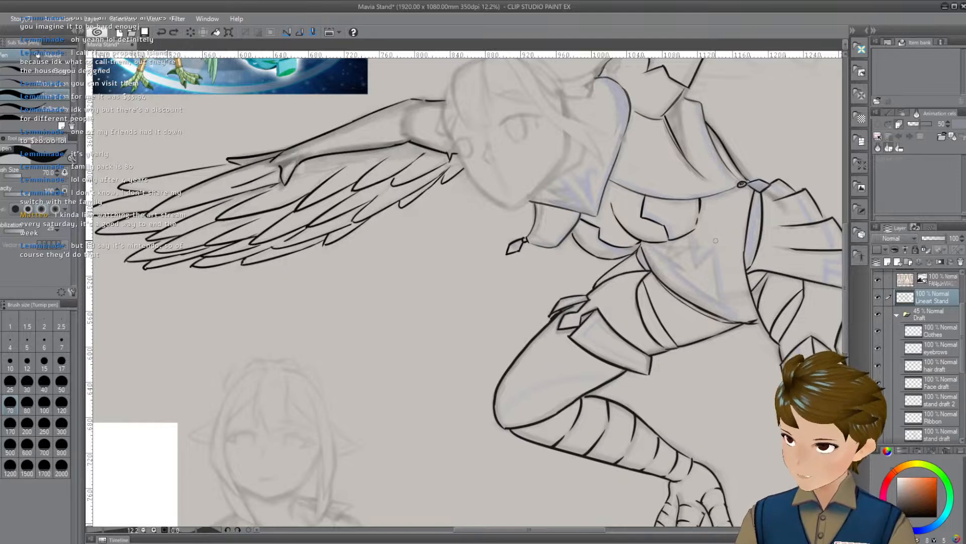
# Ink the near half of the zigzag emblem on the tunic front, ending in a long line down to its lower point
pyautogui.moveTo(728, 245)
pyautogui.mouseDown()
pyautogui.moveTo(665, 217)
pyautogui.moveTo(682, 260)
pyautogui.mouseUp()
pyautogui.hotkey('ctrl', 'z')
pyautogui.moveTo(674, 222)
pyautogui.mouseDown()
pyautogui.moveTo(682, 260)
pyautogui.moveTo(681, 239)
pyautogui.moveTo(697, 237)
pyautogui.moveTo(682, 259)
pyautogui.moveTo(717, 223)
pyautogui.moveTo(697, 243)
pyautogui.moveTo(707, 290)
pyautogui.mouseUp()
pyautogui.hotkey('ctrl', 'z')
pyautogui.moveTo(697, 243); pyautogui.dragTo(709, 294)
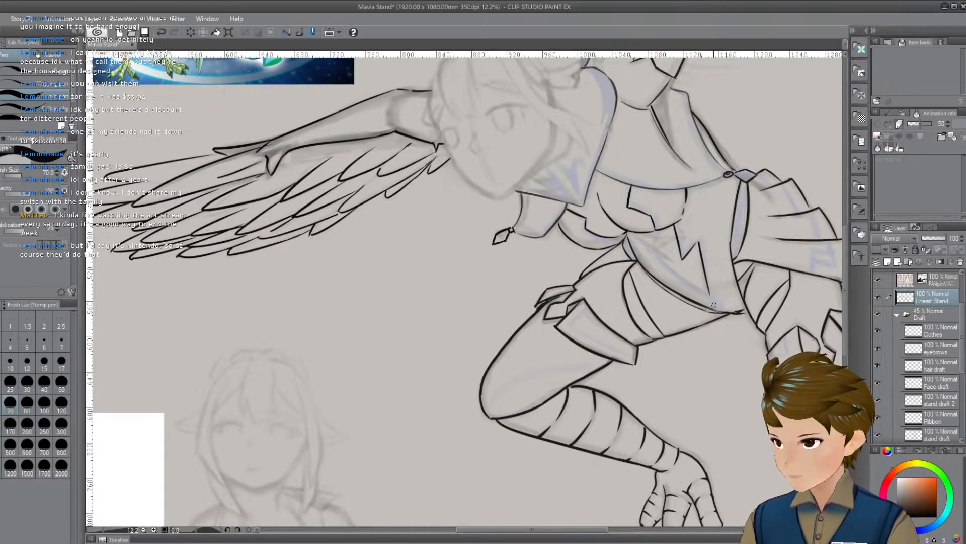
pyautogui.hotkey('ctrl', 'z')
pyautogui.moveTo(697, 242)
pyautogui.mouseDown()
pyautogui.moveTo(709, 298)
pyautogui.moveTo(719, 257)
pyautogui.mouseUp()
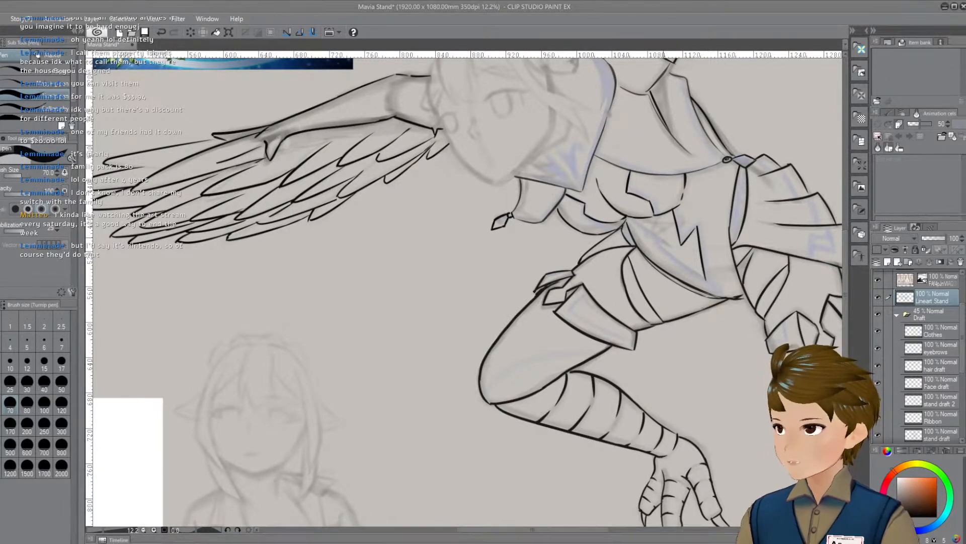
pyautogui.moveTo(677, 256)
pyautogui.mouseDown()
pyautogui.moveTo(668, 245)
pyautogui.moveTo(692, 265)
pyautogui.mouseUp()
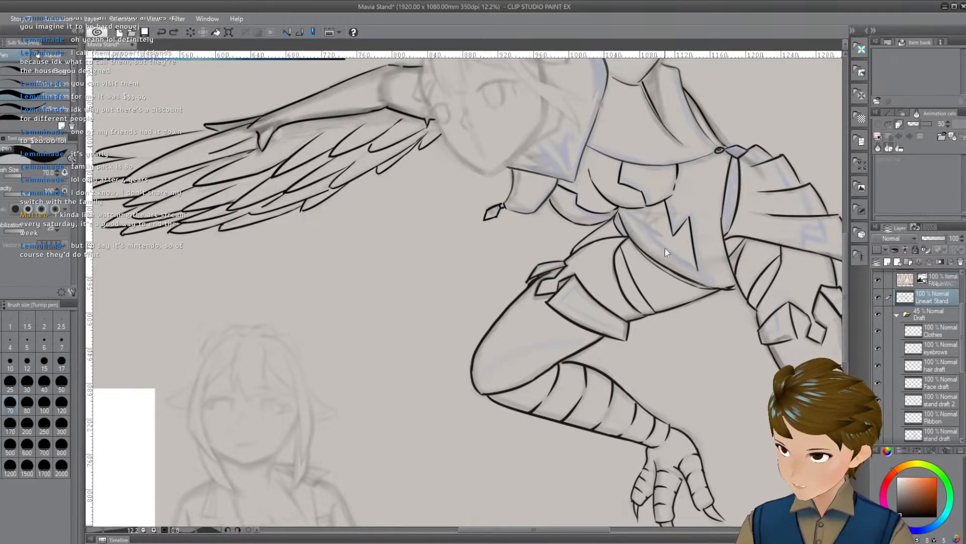
# Ink the emblem's lower diagonal edge along the tunic hem, meeting the long line at the lower point
pyautogui.moveTo(650, 233); pyautogui.dragTo(715, 282)
pyautogui.hotkey('ctrl', 'z')
pyautogui.moveTo(650, 234); pyautogui.dragTo(697, 267)
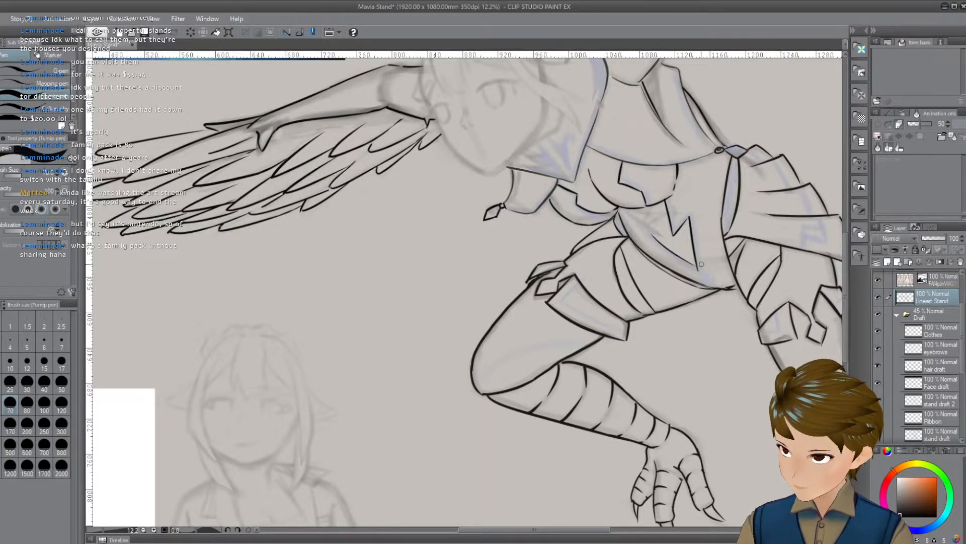
pyautogui.moveTo(653, 237); pyautogui.dragTo(703, 267)
pyautogui.moveTo(674, 207); pyautogui.dragTo(682, 214)
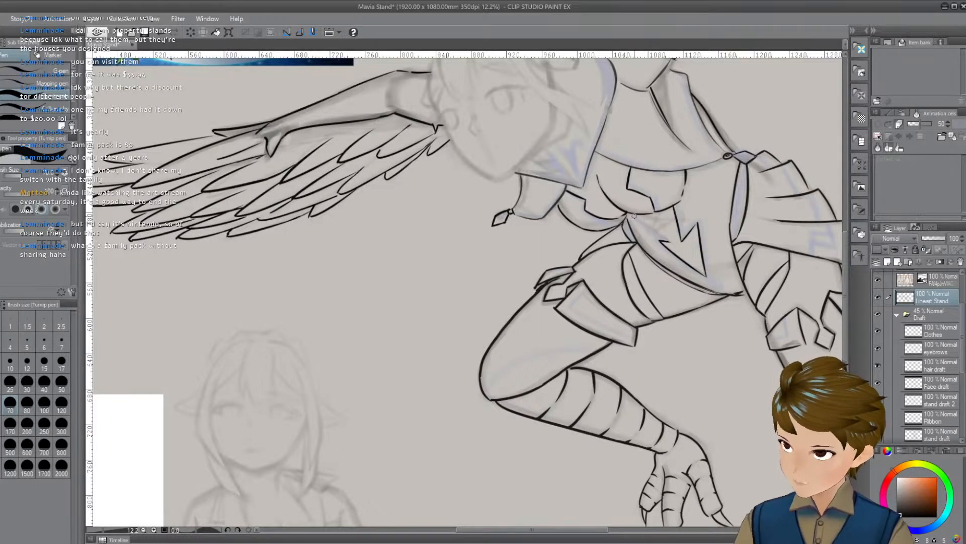
pyautogui.moveTo(700, 196)
pyautogui.mouseDown()
pyautogui.moveTo(695, 188)
pyautogui.moveTo(720, 185)
pyautogui.moveTo(693, 186)
pyautogui.mouseUp()
pyautogui.moveTo(785, 75)
pyautogui.mouseDown()
pyautogui.moveTo(754, 90)
pyautogui.moveTo(785, 73)
pyautogui.moveTo(798, 135)
pyautogui.moveTo(785, 101)
pyautogui.moveTo(768, 169)
pyautogui.mouseUp()
pyautogui.hotkey('ctrl', 'z')
pyautogui.hotkey('ctrl', 'z')
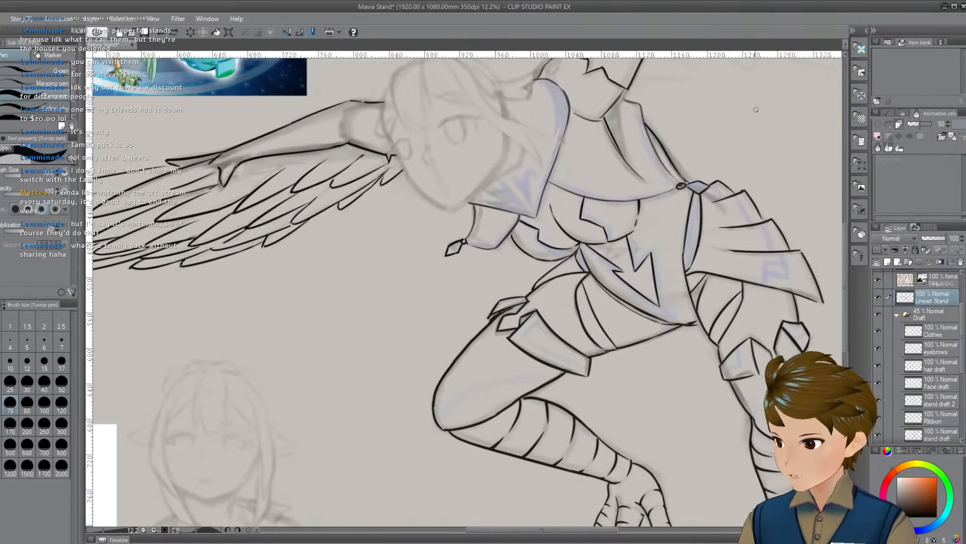
pyautogui.moveTo(758, 106)
pyautogui.mouseDown()
pyautogui.moveTo(770, 136)
pyautogui.moveTo(757, 101)
pyautogui.moveTo(740, 118)
pyautogui.mouseUp()
pyautogui.hotkey('ctrl', 'z')
pyautogui.hotkey('ctrl', 'z')
pyautogui.hotkey('ctrl', 'z')
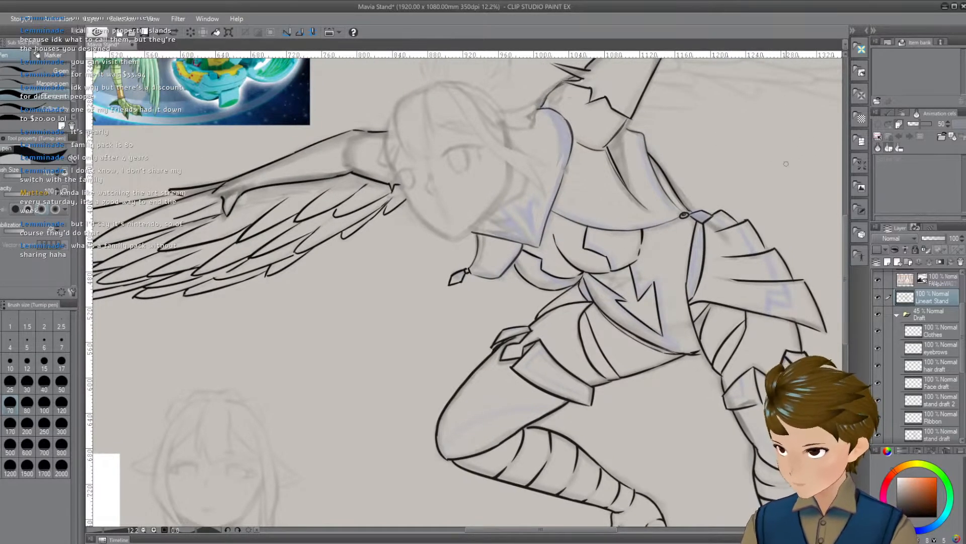
pyautogui.moveTo(821, 168); pyautogui.dragTo(765, 183)
pyautogui.moveTo(740, 225); pyautogui.dragTo(706, 263)
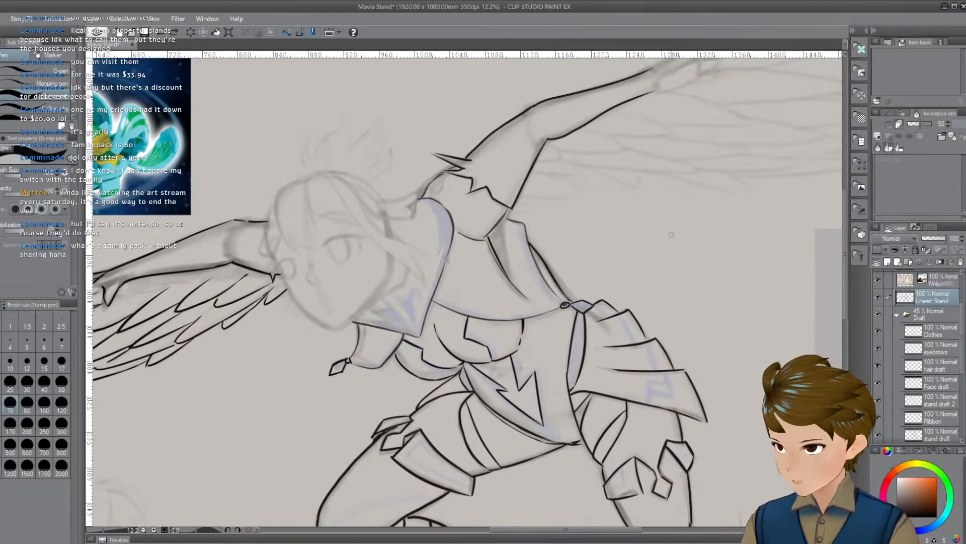
pyautogui.moveTo(677, 226)
pyautogui.mouseDown()
pyautogui.moveTo(666, 229)
pyautogui.moveTo(664, 255)
pyautogui.moveTo(661, 235)
pyautogui.moveTo(649, 276)
pyautogui.moveTo(680, 254)
pyautogui.moveTo(641, 264)
pyautogui.moveTo(660, 267)
pyautogui.moveTo(690, 305)
pyautogui.mouseUp()
pyautogui.hotkey('ctrl', 'z')
pyautogui.hotkey('ctrl', 'z')
pyautogui.hotkey('ctrl', 'z')
pyautogui.hotkey('ctrl', 'z')
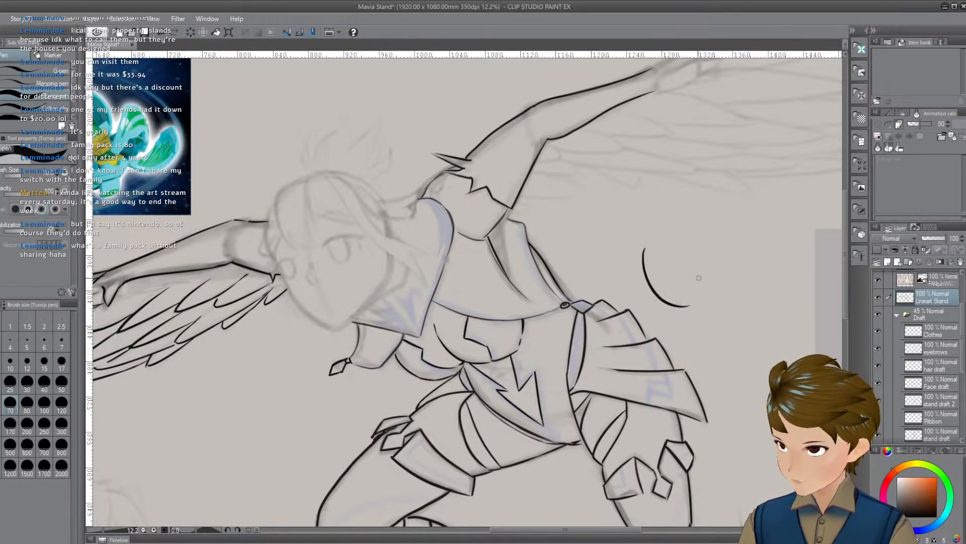
pyautogui.hotkey('ctrl', 'z')
pyautogui.moveTo(659, 235)
pyautogui.mouseDown()
pyautogui.moveTo(654, 280)
pyautogui.moveTo(693, 315)
pyautogui.moveTo(653, 297)
pyautogui.moveTo(659, 262)
pyautogui.moveTo(684, 269)
pyautogui.moveTo(673, 246)
pyautogui.mouseUp()
pyautogui.hotkey('ctrl', 'z')
pyautogui.hotkey('ctrl', 'z')
pyautogui.hotkey('ctrl', 'z')
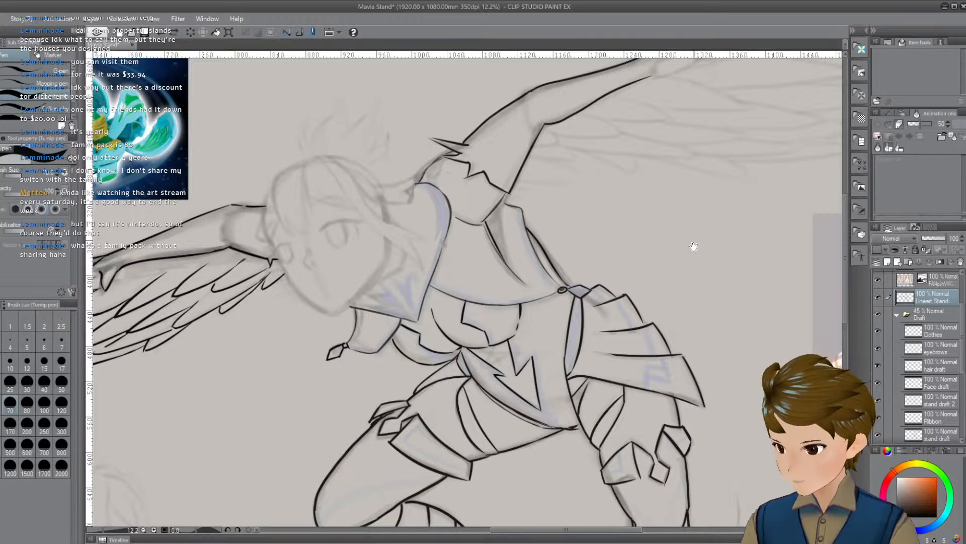
pyautogui.moveTo(684, 239); pyautogui.dragTo(689, 248)
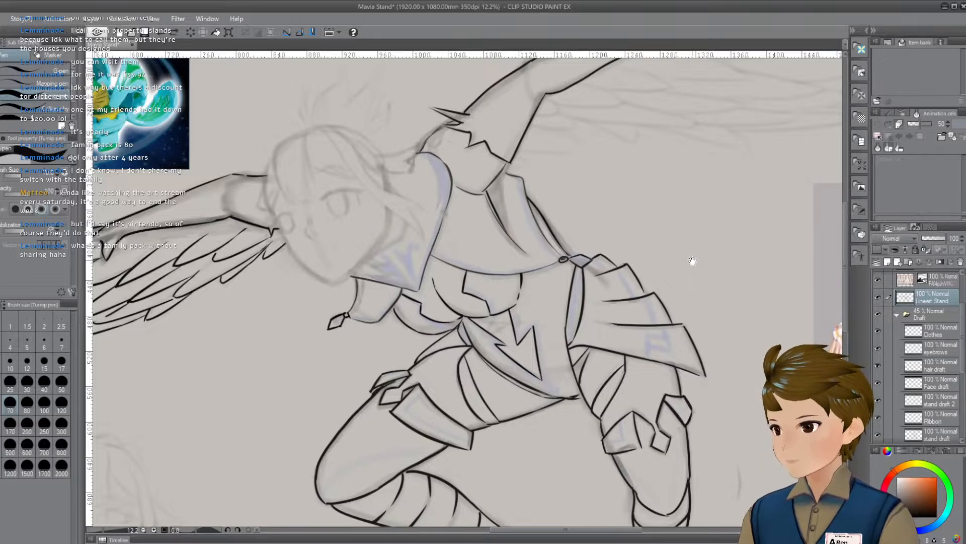
pyautogui.moveTo(693, 260); pyautogui.dragTo(700, 256)
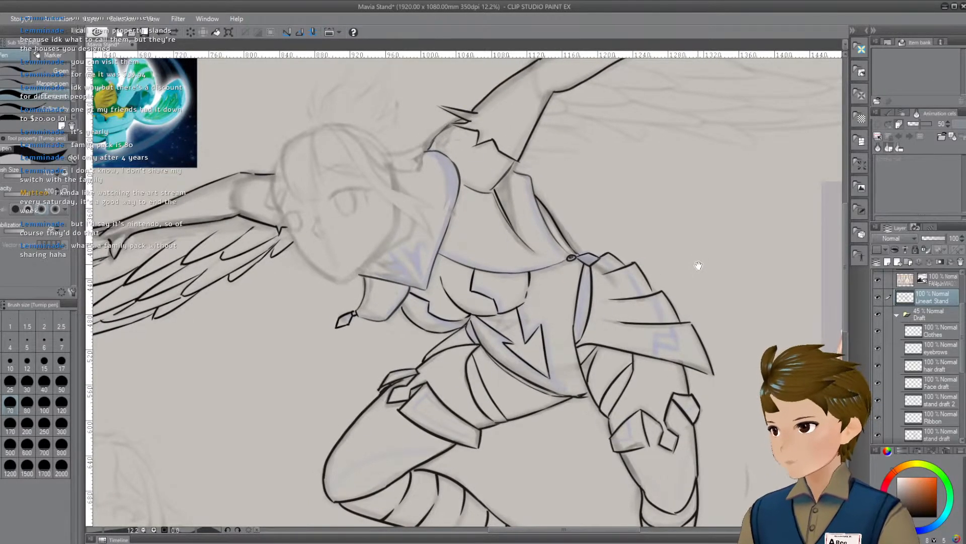
pyautogui.moveTo(692, 259)
pyautogui.mouseDown()
pyautogui.moveTo(708, 276)
pyautogui.moveTo(704, 269)
pyautogui.mouseUp()
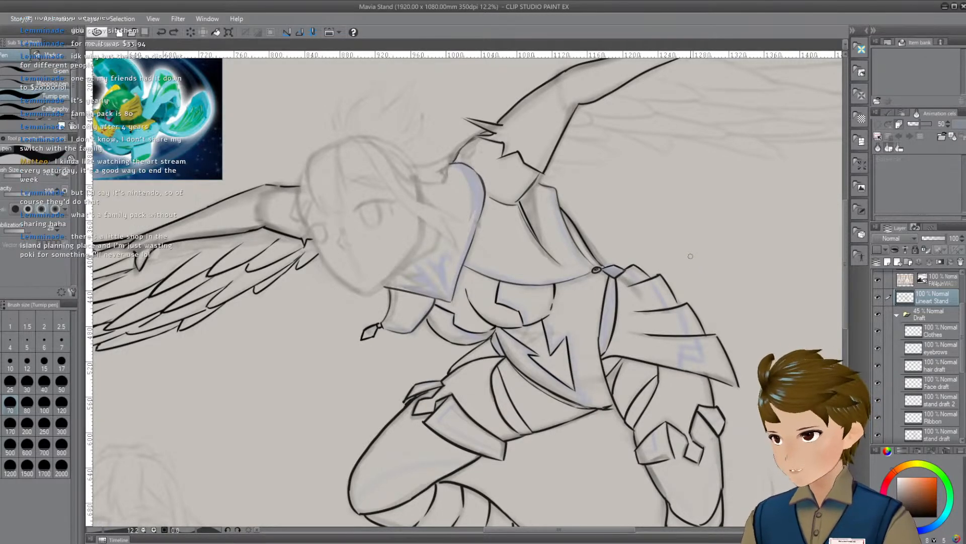
pyautogui.moveTo(705, 229)
pyautogui.mouseDown()
pyautogui.moveTo(722, 222)
pyautogui.moveTo(675, 229)
pyautogui.moveTo(710, 211)
pyautogui.moveTo(699, 201)
pyautogui.moveTo(684, 219)
pyautogui.moveTo(707, 242)
pyautogui.mouseUp()
pyautogui.hotkey('ctrl', 'z')
pyautogui.hotkey('ctrl', 'z')
pyautogui.hotkey('ctrl', 'z')
pyautogui.hotkey('ctrl', 'z')
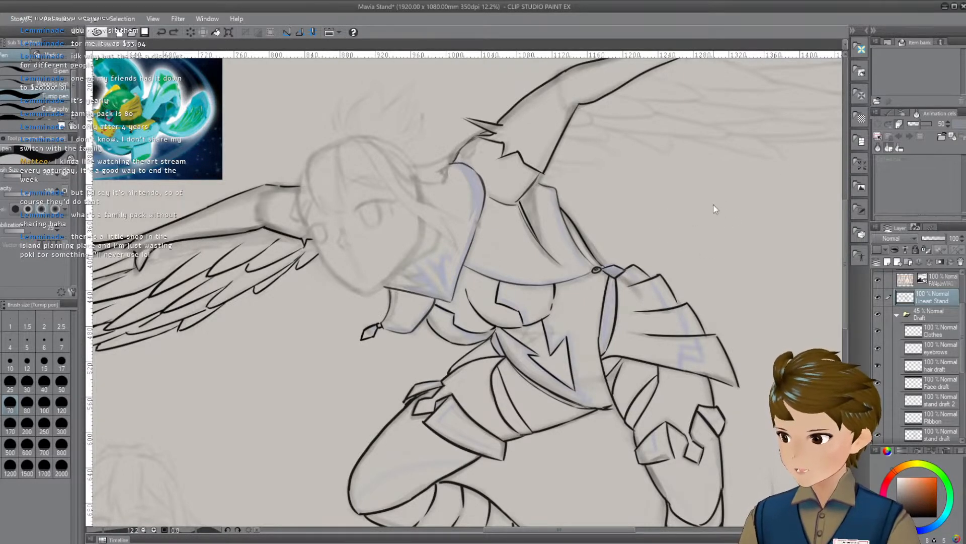
pyautogui.moveTo(662, 192); pyautogui.dragTo(663, 194)
pyautogui.moveTo(665, 227)
pyautogui.mouseDown()
pyautogui.moveTo(717, 218)
pyautogui.moveTo(701, 207)
pyautogui.moveTo(675, 237)
pyautogui.mouseUp()
pyautogui.hotkey('ctrl', 'z')
pyautogui.hotkey('ctrl', 'z')
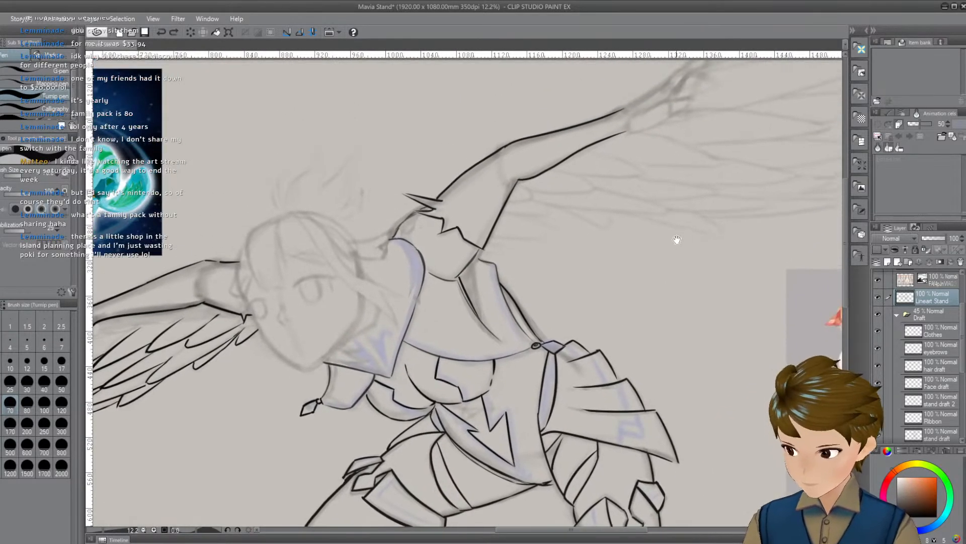
# Ink the second wing's leading edge as one long line from the fingertips up to the canvas's upper edge
pyautogui.moveTo(768, 114)
pyautogui.mouseDown()
pyautogui.moveTo(626, 302)
pyautogui.moveTo(673, 323)
pyautogui.moveTo(589, 282)
pyautogui.mouseUp()
pyautogui.moveTo(510, 271); pyautogui.dragTo(687, 194)
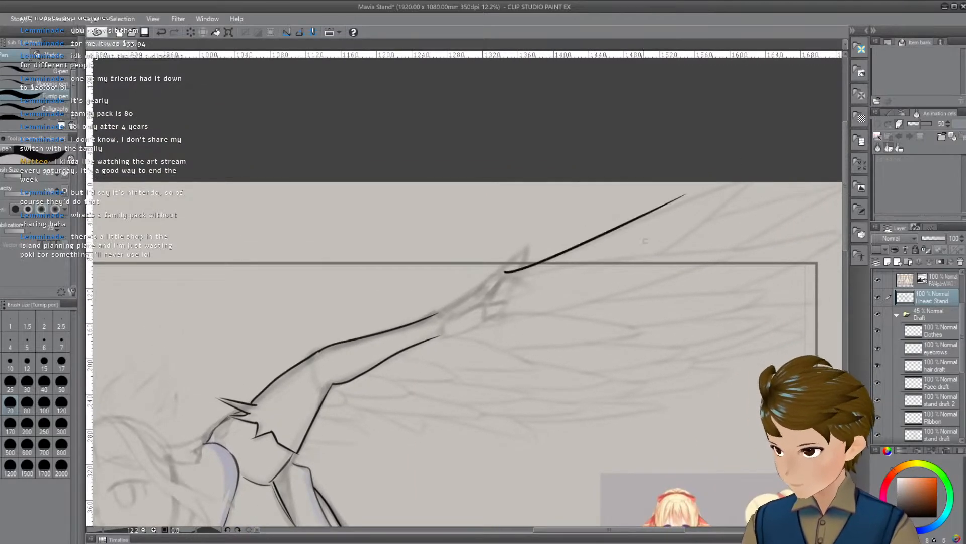
pyautogui.hotkey('ctrl', 'z')
pyautogui.moveTo(510, 269); pyautogui.dragTo(694, 189)
pyautogui.hotkey('ctrl', 'z')
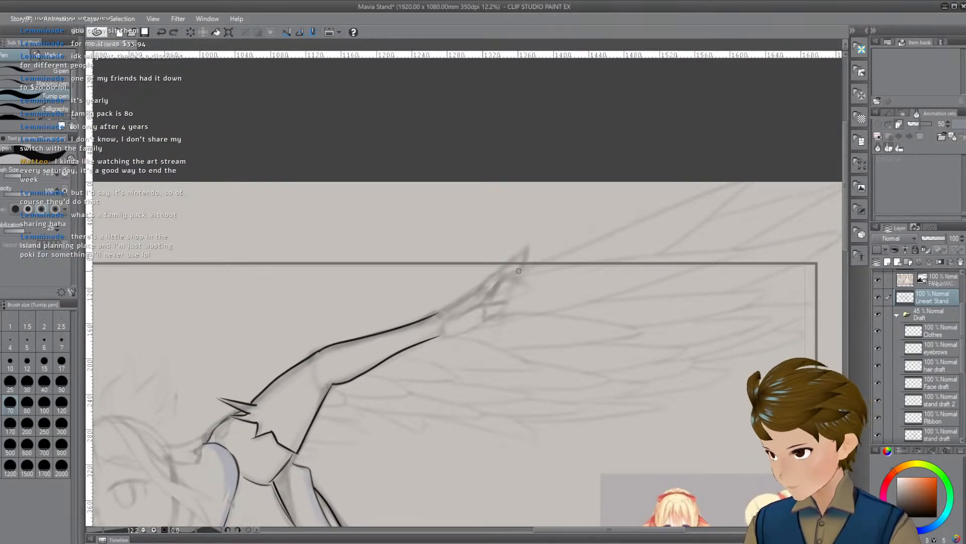
pyautogui.moveTo(508, 273); pyautogui.dragTo(749, 177)
pyautogui.hotkey('ctrl', 'z')
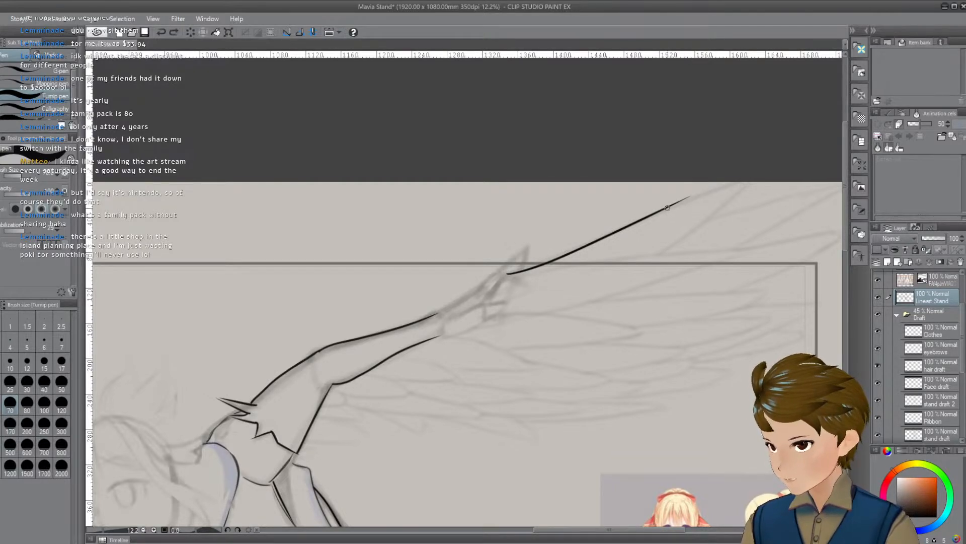
pyautogui.moveTo(669, 206); pyautogui.dragTo(744, 188)
pyautogui.hotkey('ctrl', 'z')
pyautogui.moveTo(664, 206)
pyautogui.mouseDown()
pyautogui.moveTo(776, 176)
pyautogui.moveTo(744, 205)
pyautogui.moveTo(719, 199)
pyautogui.moveTo(692, 230)
pyautogui.mouseUp()
pyautogui.hotkey('ctrl', 'z')
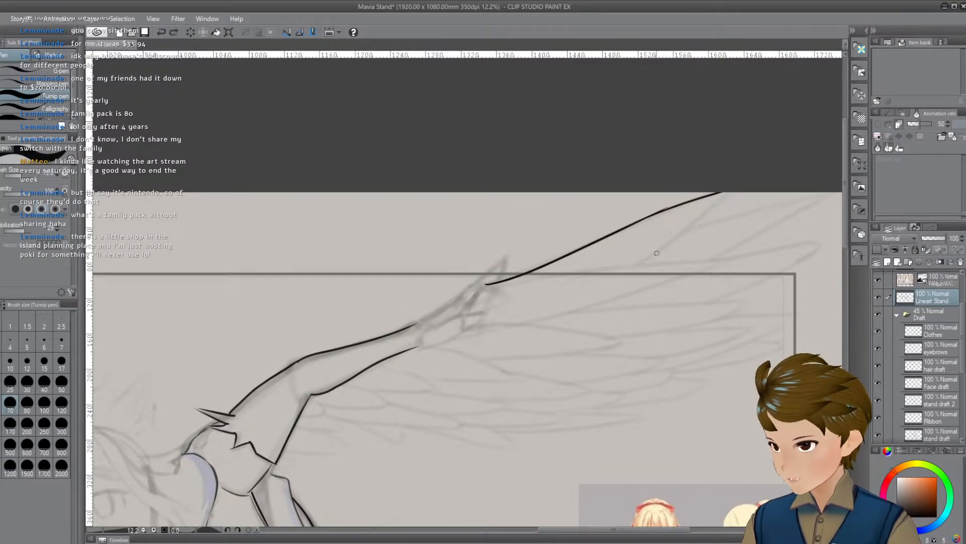
# Ink the curved underside of the second wing's uppermost feather, running up toward the feather's tip
pyautogui.moveTo(645, 256); pyautogui.dragTo(734, 199)
pyautogui.hotkey('ctrl', 'z')
pyautogui.moveTo(642, 262); pyautogui.dragTo(720, 201)
pyautogui.moveTo(726, 246); pyautogui.dragTo(693, 273)
pyautogui.moveTo(667, 326); pyautogui.dragTo(735, 301)
# Ink the back of the raised hand from the wrist up to the pointed tip of the uppermost finger
pyautogui.moveTo(503, 283)
pyautogui.mouseDown()
pyautogui.moveTo(518, 287)
pyautogui.moveTo(533, 274)
pyautogui.mouseUp()
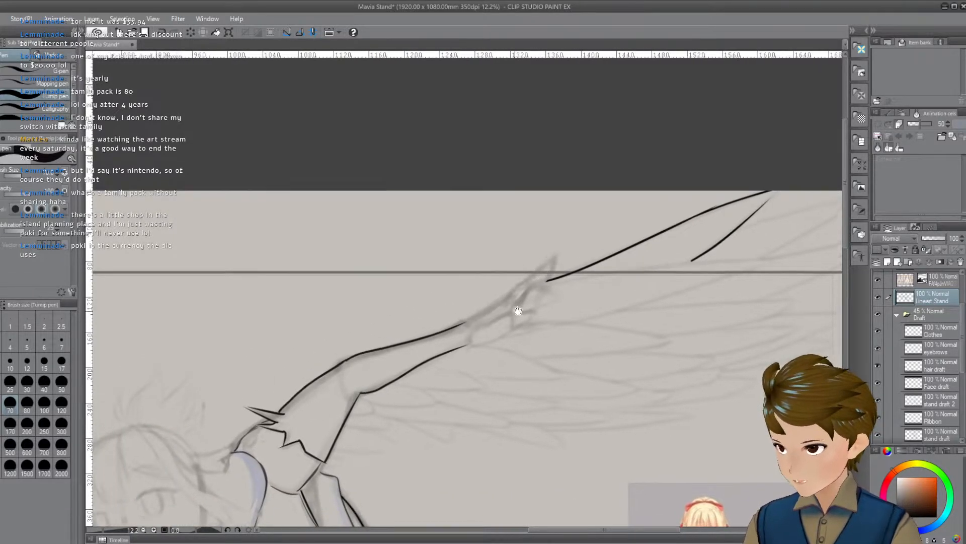
pyautogui.moveTo(472, 307)
pyautogui.mouseDown()
pyautogui.moveTo(520, 286)
pyautogui.moveTo(534, 293)
pyautogui.moveTo(519, 285)
pyautogui.moveTo(565, 250)
pyautogui.mouseUp()
pyautogui.hotkey('ctrl', 'z')
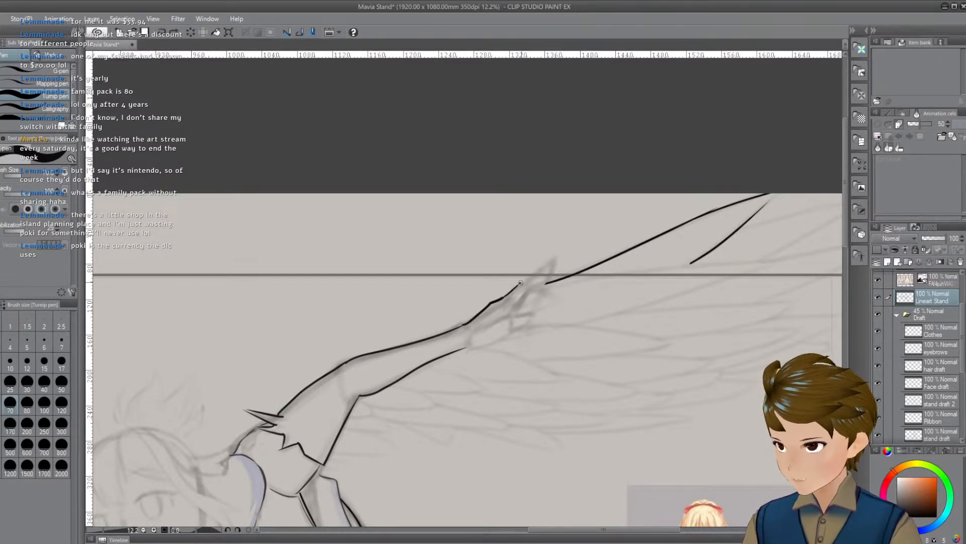
pyautogui.moveTo(526, 282); pyautogui.dragTo(559, 253)
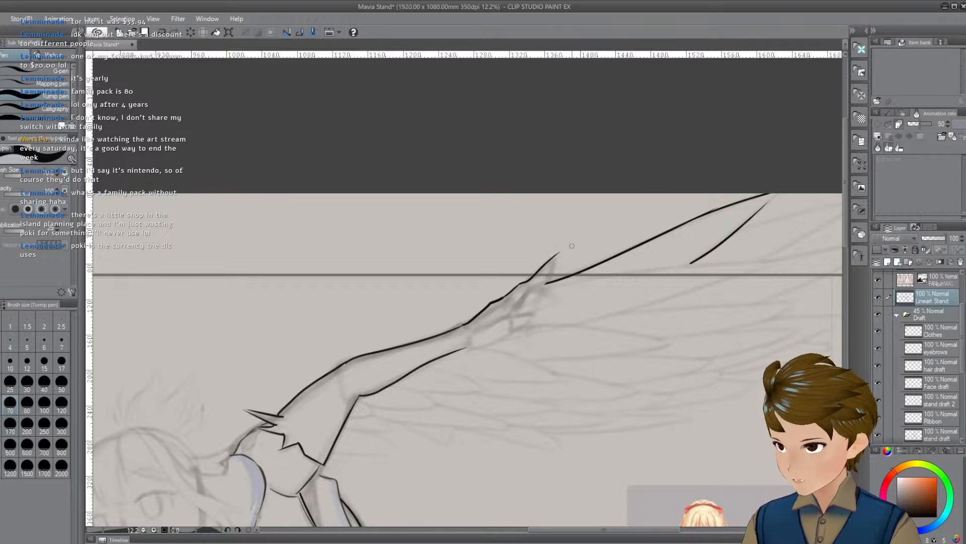
pyautogui.moveTo(526, 281); pyautogui.dragTo(568, 254)
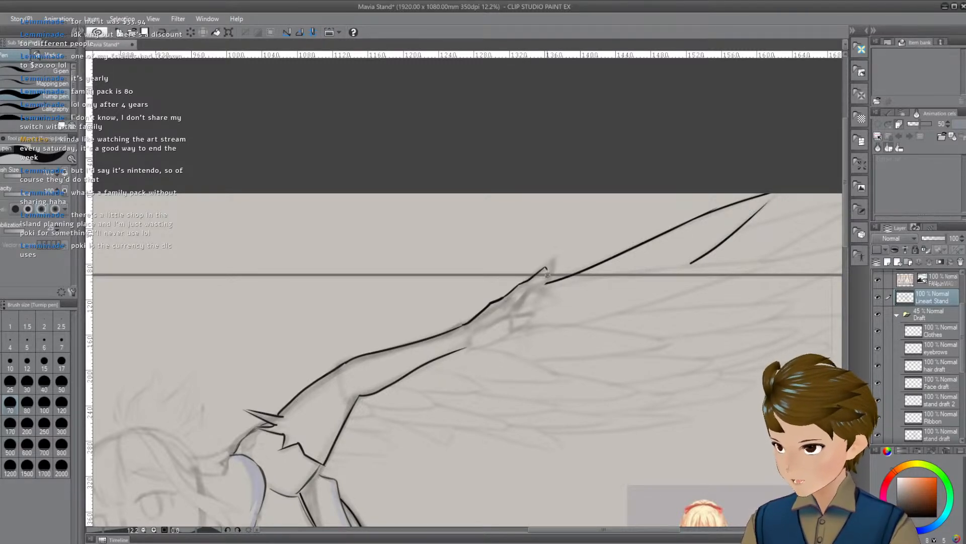
pyautogui.moveTo(545, 269)
pyautogui.mouseDown()
pyautogui.moveTo(543, 285)
pyautogui.moveTo(593, 296)
pyautogui.moveTo(592, 313)
pyautogui.moveTo(634, 356)
pyautogui.moveTo(615, 385)
pyautogui.moveTo(576, 369)
pyautogui.moveTo(823, 279)
pyautogui.moveTo(550, 367)
pyautogui.moveTo(476, 401)
pyautogui.moveTo(727, 282)
pyautogui.moveTo(597, 345)
pyautogui.moveTo(580, 273)
pyautogui.mouseUp()
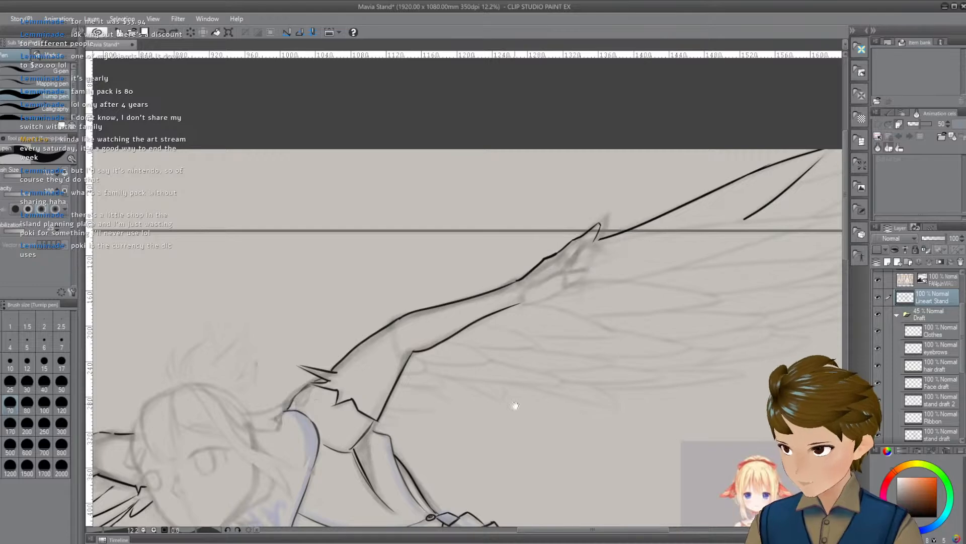
# Ink the raised hand's second finger and the upper edge of its lowest finger over the draft
pyautogui.moveTo(513, 403); pyautogui.dragTo(752, 276)
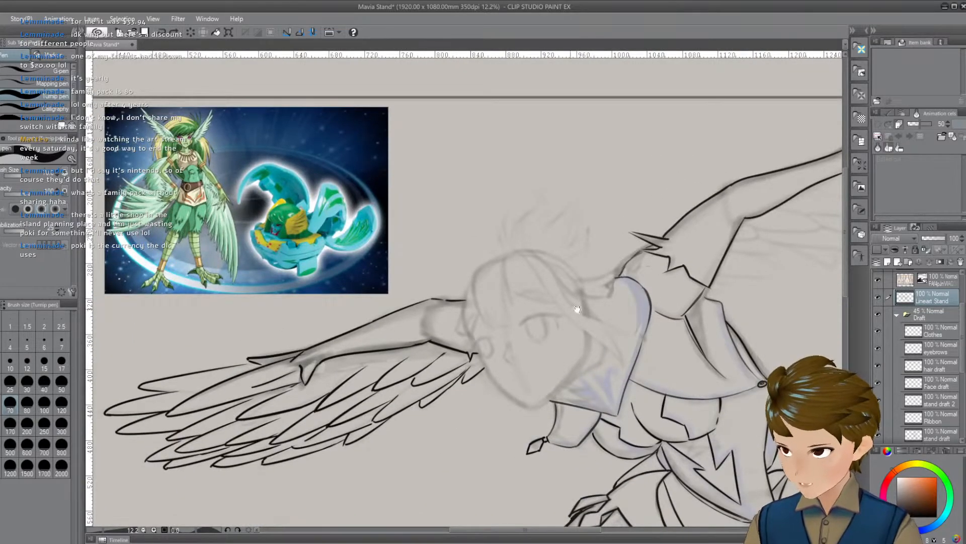
pyautogui.moveTo(579, 308)
pyautogui.mouseDown()
pyautogui.moveTo(479, 363)
pyautogui.moveTo(523, 371)
pyautogui.moveTo(461, 398)
pyautogui.moveTo(705, 250)
pyautogui.moveTo(355, 424)
pyautogui.mouseUp()
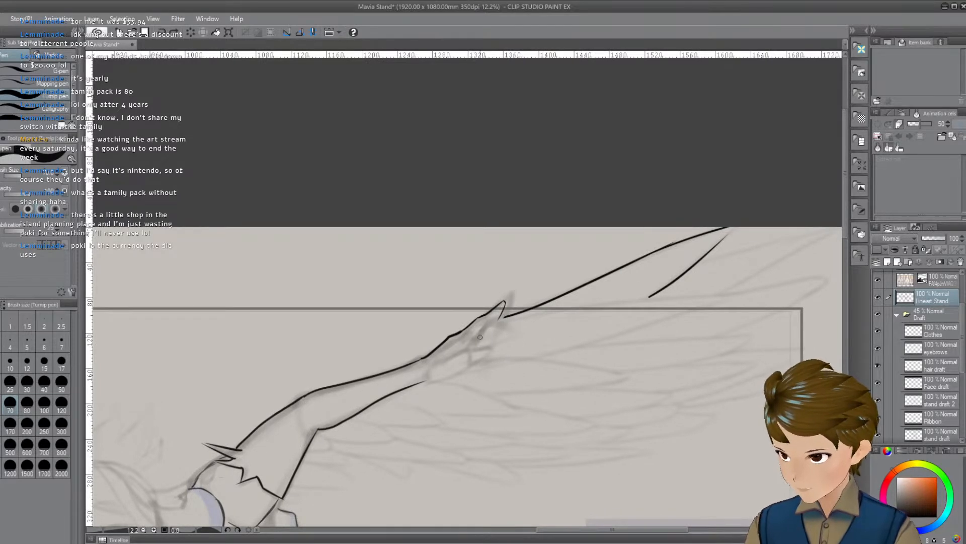
pyautogui.hscroll(2, 499, 335)
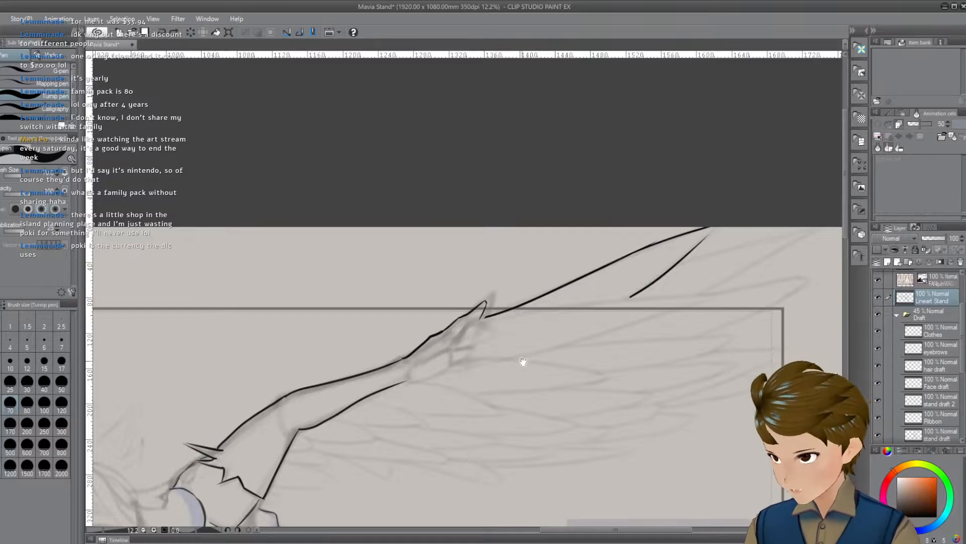
pyautogui.moveTo(526, 363); pyautogui.dragTo(559, 347)
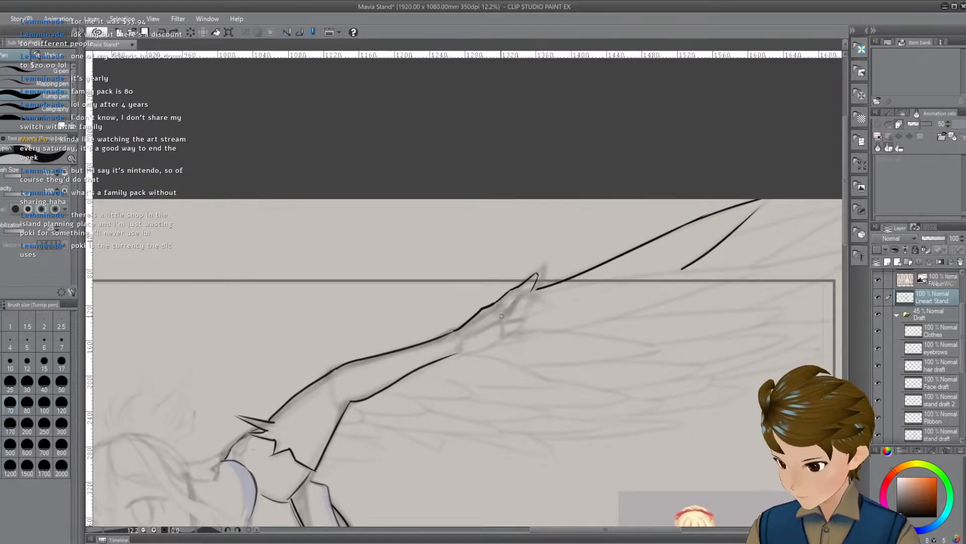
pyautogui.moveTo(494, 321)
pyautogui.mouseDown()
pyautogui.moveTo(532, 290)
pyautogui.moveTo(531, 315)
pyautogui.mouseUp()
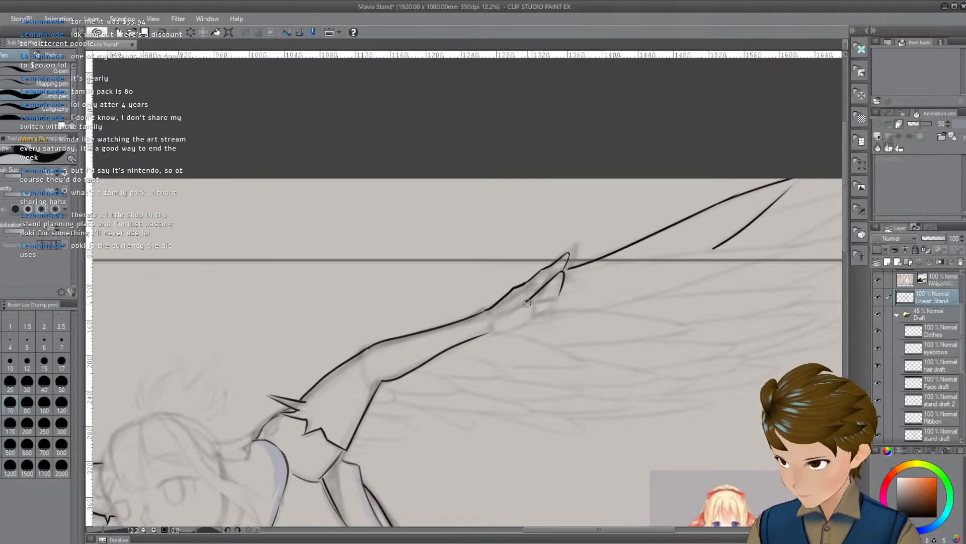
pyautogui.moveTo(533, 302)
pyautogui.mouseDown()
pyautogui.moveTo(520, 341)
pyautogui.moveTo(576, 341)
pyautogui.moveTo(583, 299)
pyautogui.moveTo(609, 278)
pyautogui.moveTo(579, 289)
pyautogui.moveTo(627, 282)
pyautogui.mouseUp()
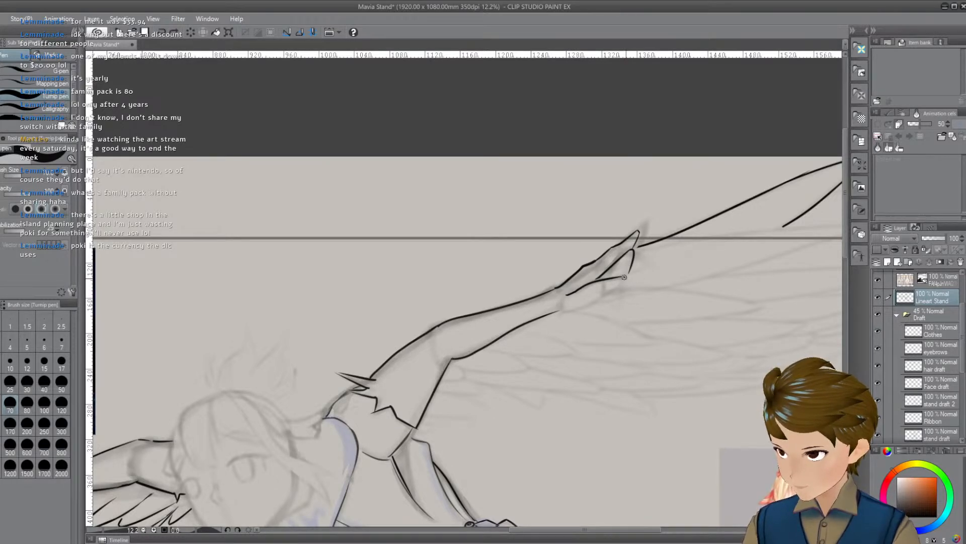
pyautogui.moveTo(557, 353)
pyautogui.mouseDown()
pyautogui.moveTo(756, 263)
pyautogui.moveTo(740, 272)
pyautogui.moveTo(685, 273)
pyautogui.moveTo(752, 244)
pyautogui.mouseUp()
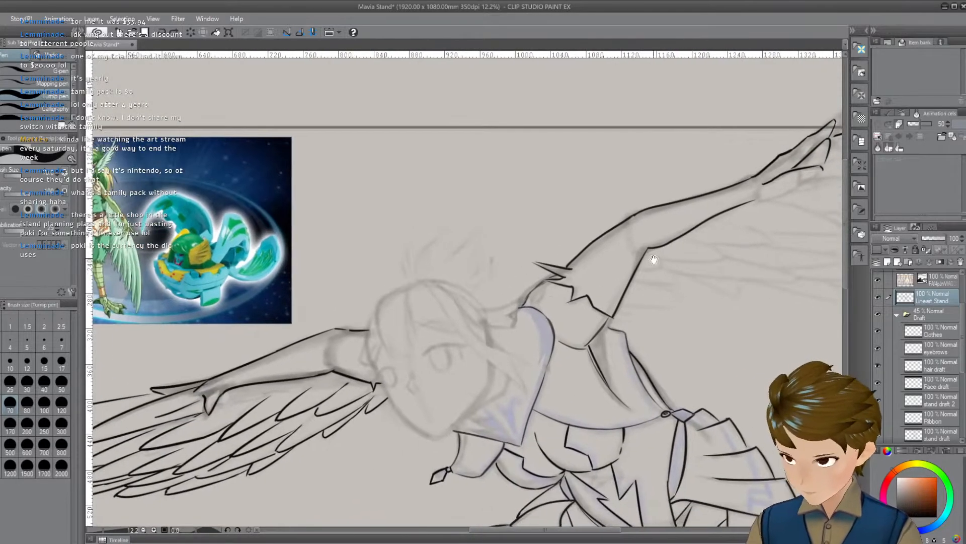
pyautogui.moveTo(710, 317); pyautogui.dragTo(464, 428)
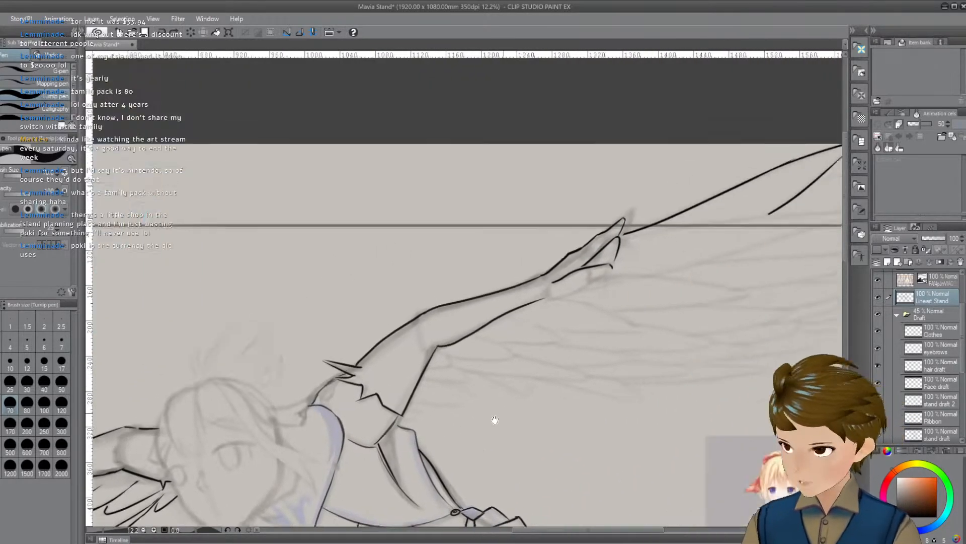
pyautogui.moveTo(549, 409); pyautogui.dragTo(342, 183)
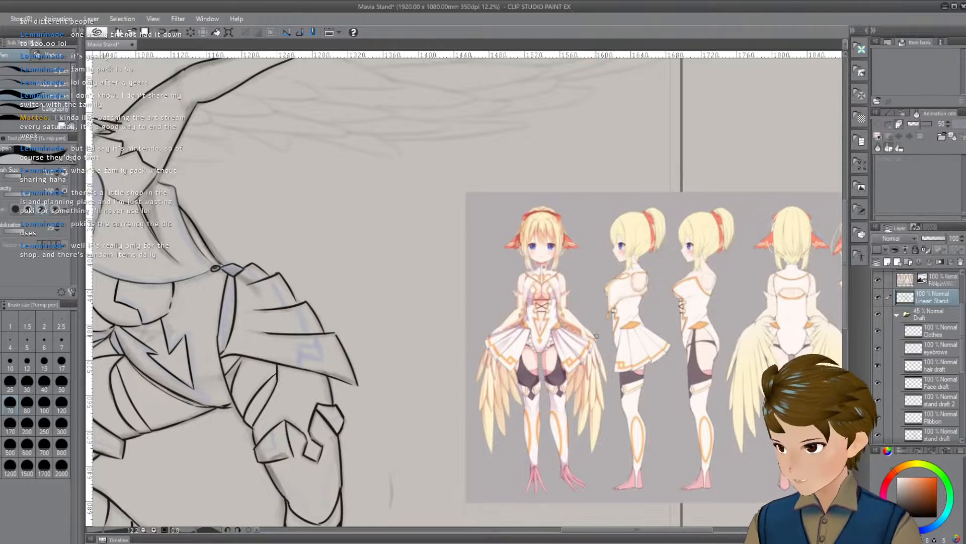
pyautogui.moveTo(600, 335); pyautogui.dragTo(704, 463)
pyautogui.moveTo(541, 300); pyautogui.dragTo(684, 382)
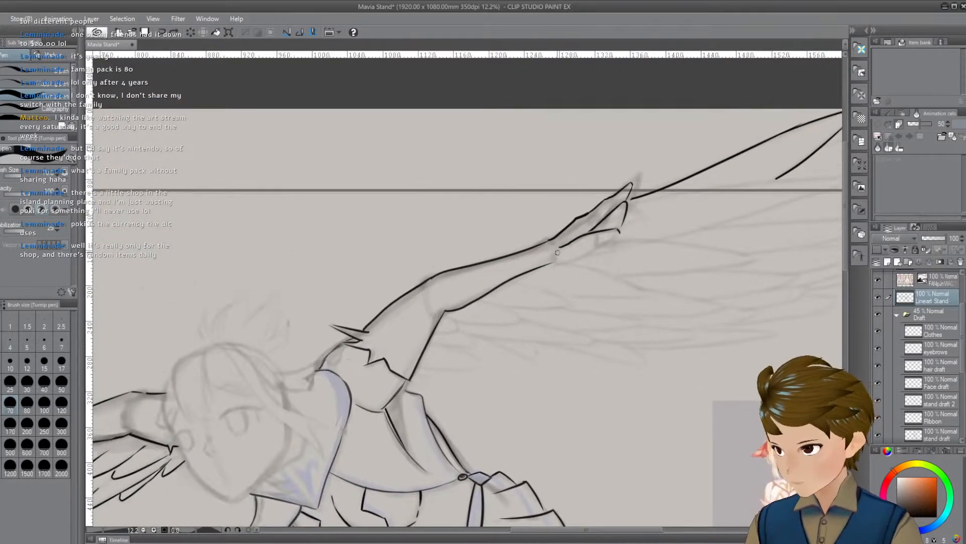
pyautogui.moveTo(551, 261)
pyautogui.mouseDown()
pyautogui.moveTo(601, 250)
pyautogui.moveTo(567, 315)
pyautogui.mouseUp()
pyautogui.hotkey('ctrl', 'z')
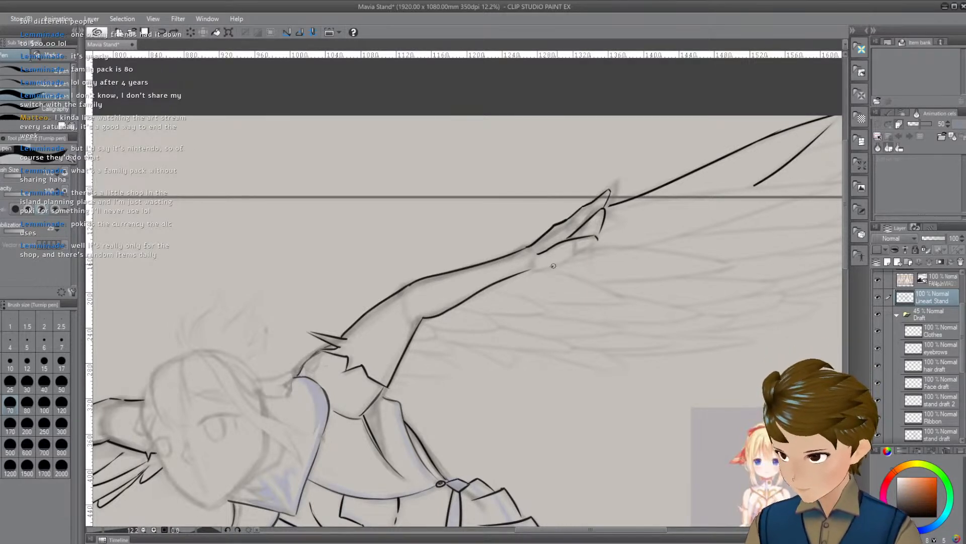
pyautogui.moveTo(548, 269)
pyautogui.mouseDown()
pyautogui.moveTo(566, 263)
pyautogui.moveTo(582, 277)
pyautogui.mouseUp()
pyautogui.hotkey('ctrl', 'z')
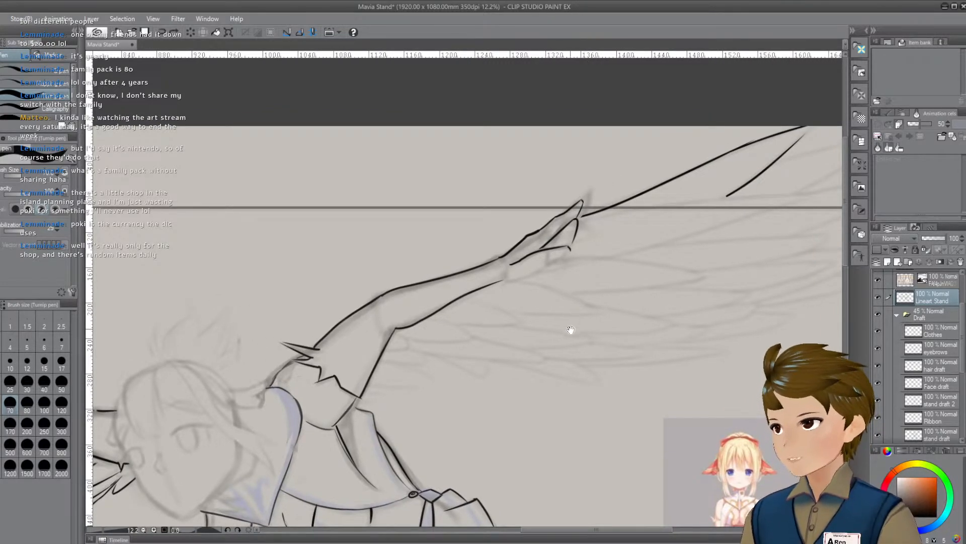
pyautogui.moveTo(583, 311); pyautogui.dragTo(577, 322)
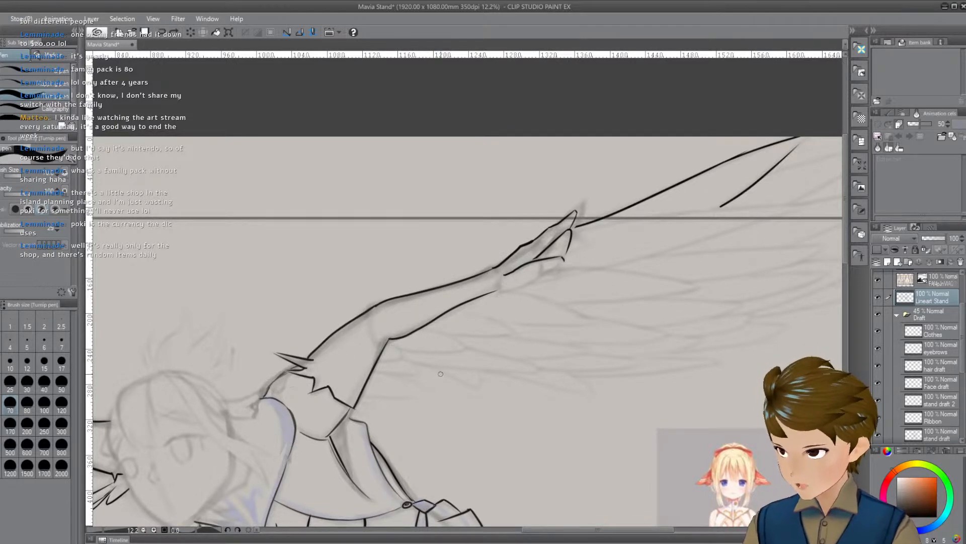
pyautogui.moveTo(531, 306)
pyautogui.mouseDown()
pyautogui.moveTo(516, 320)
pyautogui.moveTo(521, 314)
pyautogui.mouseUp()
pyautogui.hotkey('ctrl', 'z')
pyautogui.moveTo(563, 371); pyautogui.dragTo(562, 391)
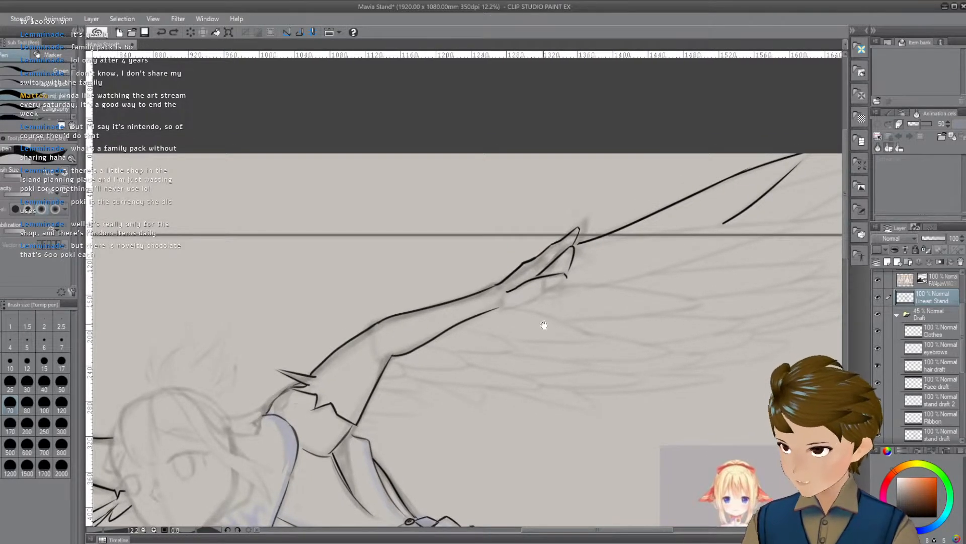
pyautogui.moveTo(544, 324)
pyautogui.mouseDown()
pyautogui.moveTo(584, 333)
pyautogui.moveTo(537, 317)
pyautogui.mouseUp()
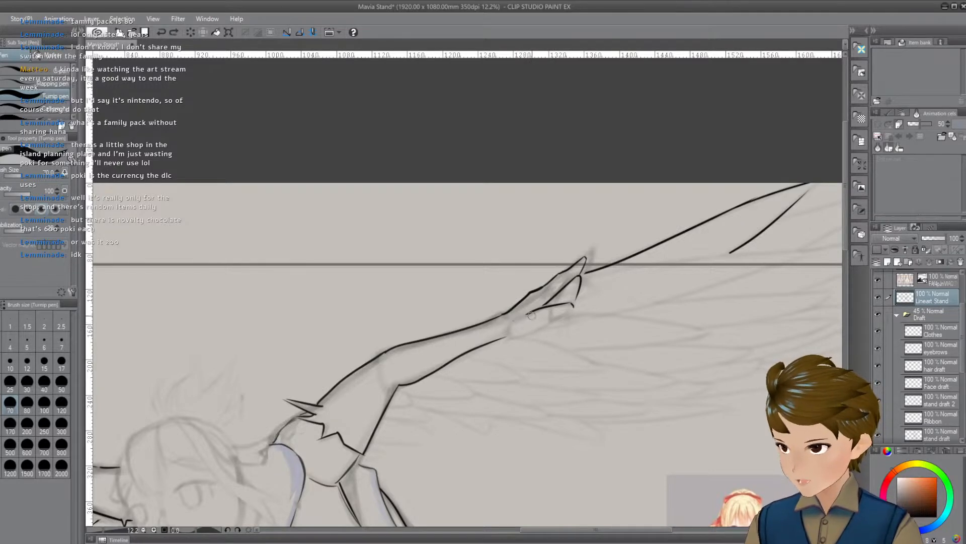
# Shorten the lowest finger's upper line, ink its underside back to the wrist, and add a short line across the finger
pyautogui.click(525, 318)
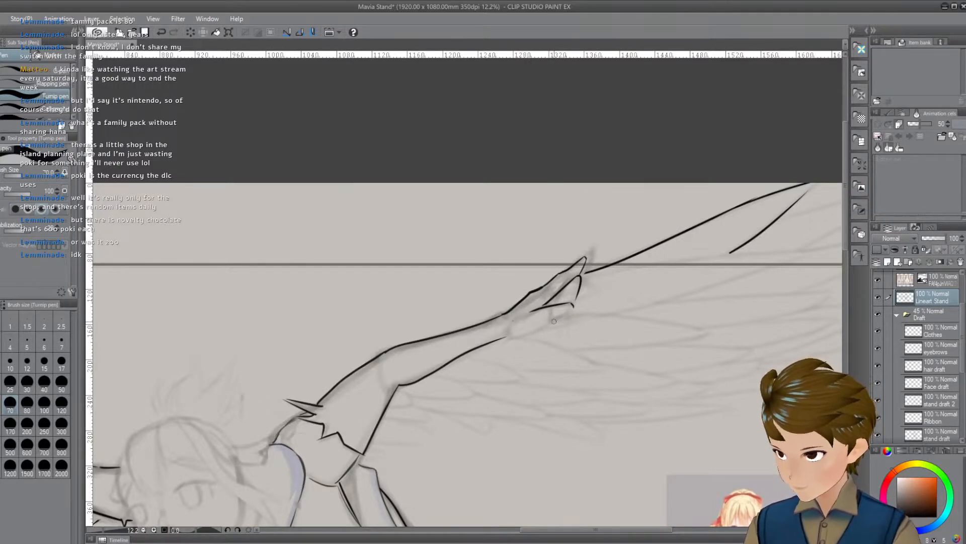
pyautogui.moveTo(572, 307); pyautogui.dragTo(526, 329)
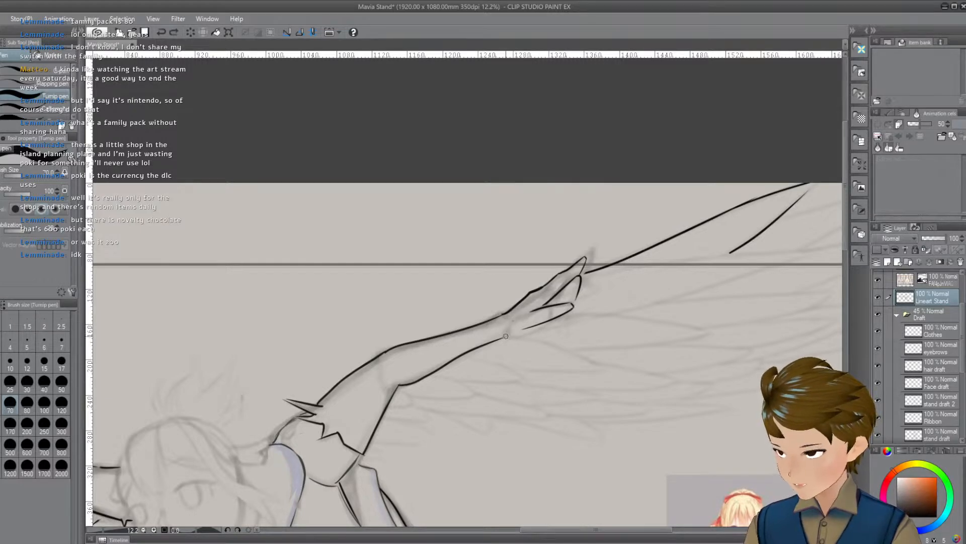
pyautogui.hotkey('ctrl', 'z')
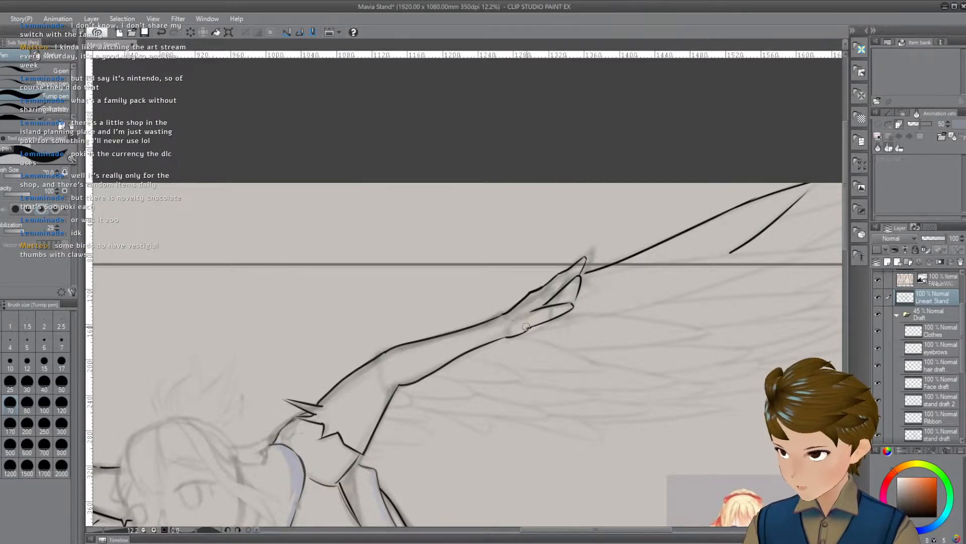
pyautogui.moveTo(621, 398)
pyautogui.mouseDown()
pyautogui.moveTo(602, 395)
pyautogui.moveTo(588, 368)
pyautogui.mouseUp()
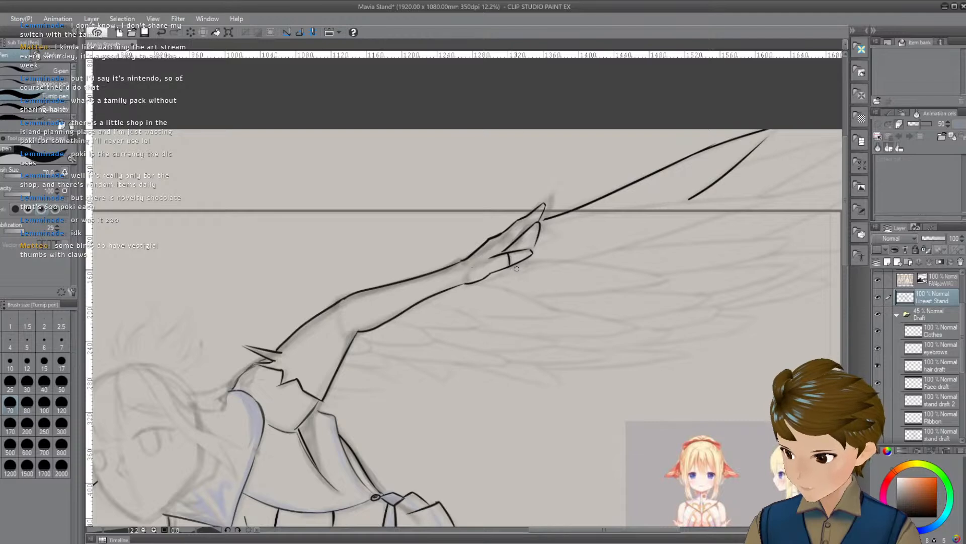
# Compare the first wing's inked hand and feathers, and the character reference sheet, with the second wing's draft
pyautogui.moveTo(514, 372); pyautogui.dragTo(682, 250)
pyautogui.moveTo(495, 400); pyautogui.dragTo(838, 284)
pyautogui.moveTo(578, 349); pyautogui.dragTo(590, 348)
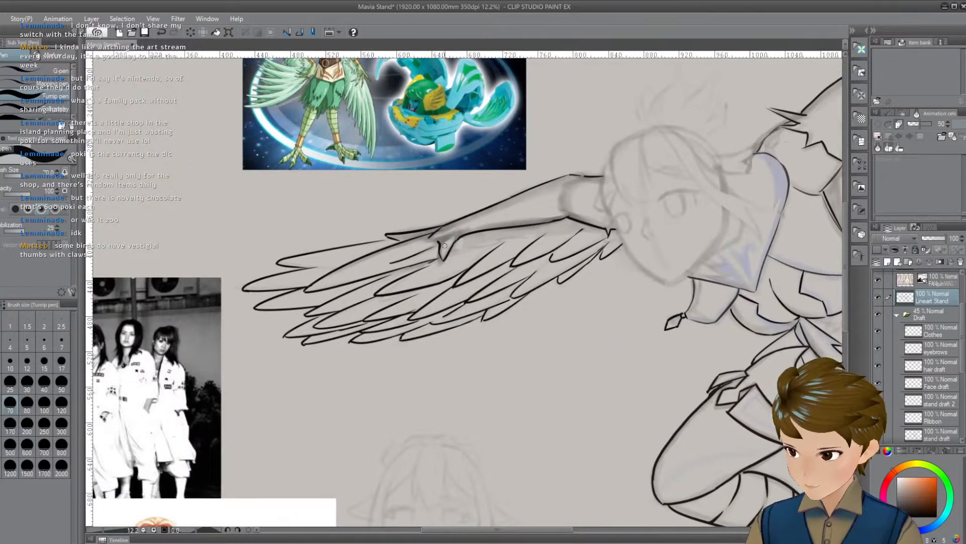
pyautogui.moveTo(443, 272)
pyautogui.mouseDown()
pyautogui.moveTo(459, 273)
pyautogui.moveTo(466, 256)
pyautogui.mouseUp()
pyautogui.hotkey('ctrl', 'z')
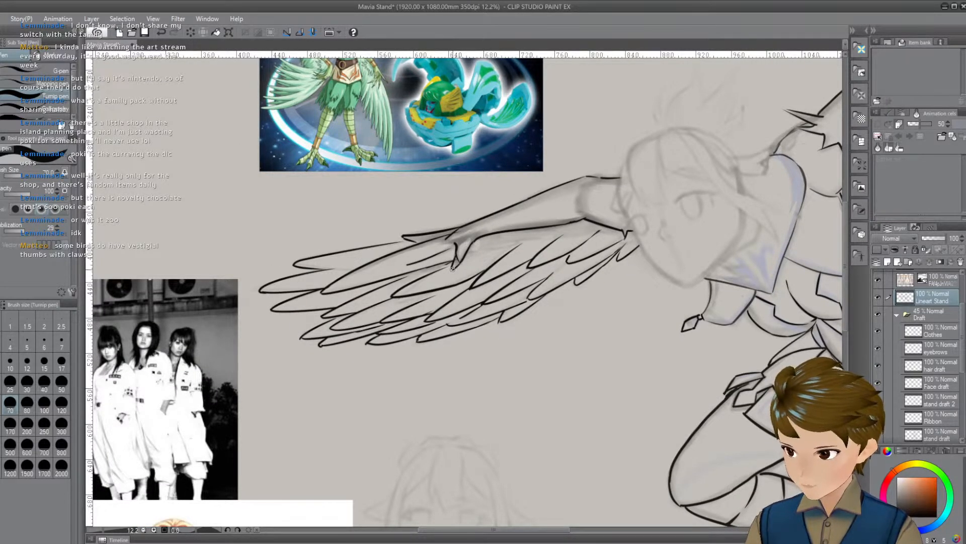
pyautogui.moveTo(596, 304); pyautogui.dragTo(191, 416)
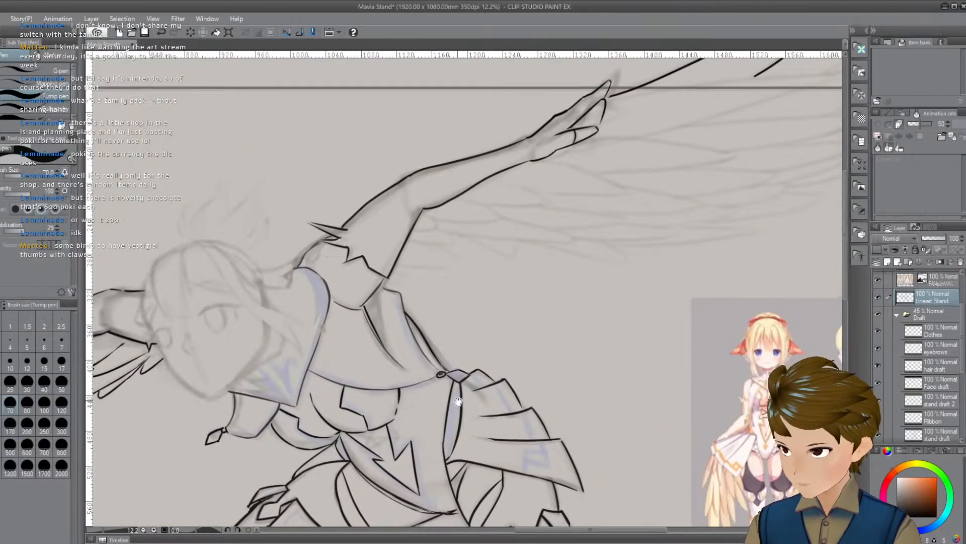
pyautogui.moveTo(458, 401); pyautogui.dragTo(428, 453)
pyautogui.moveTo(516, 423); pyautogui.dragTo(509, 431)
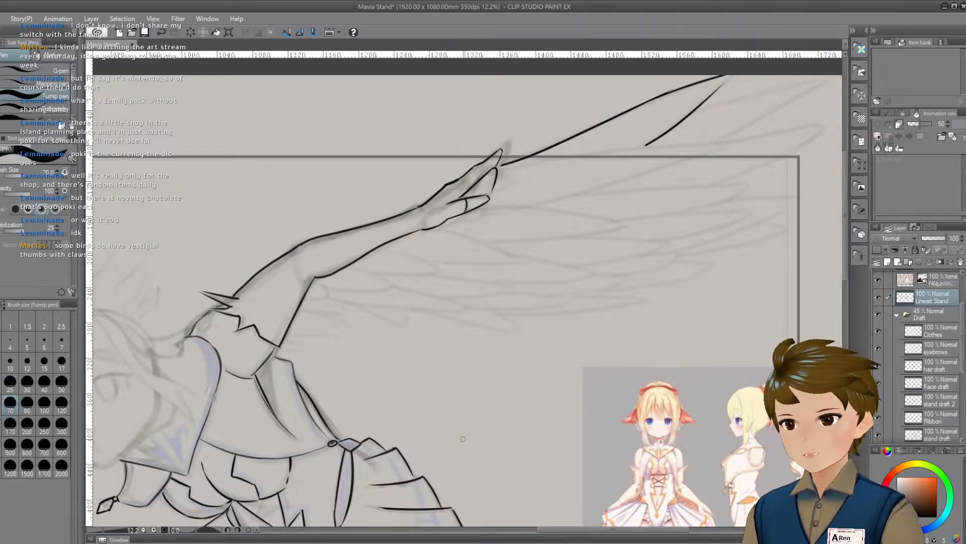
pyautogui.moveTo(464, 440); pyautogui.dragTo(600, 358)
pyautogui.moveTo(655, 394); pyautogui.dragTo(637, 424)
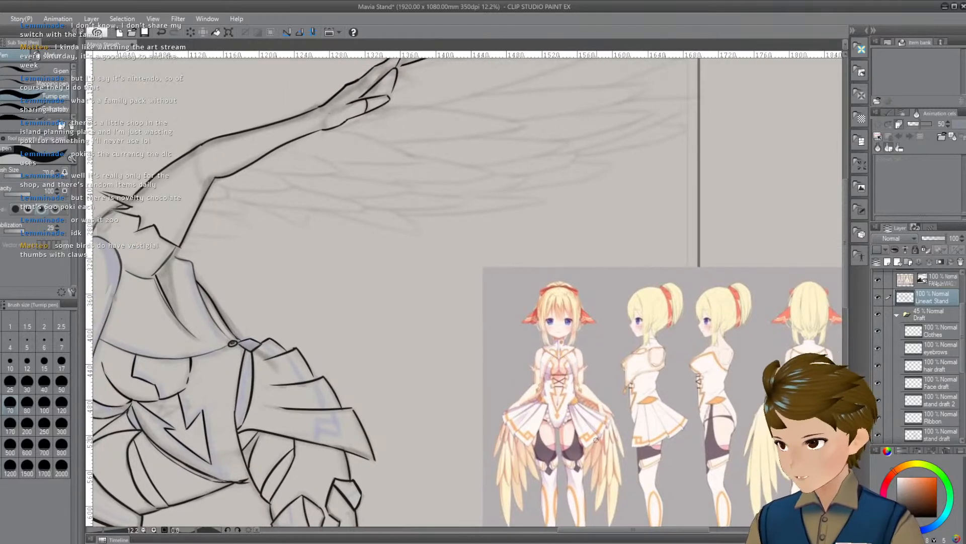
pyautogui.moveTo(520, 235); pyautogui.dragTo(519, 399)
pyautogui.moveTo(584, 347)
pyautogui.mouseDown()
pyautogui.moveTo(557, 388)
pyautogui.moveTo(546, 362)
pyautogui.moveTo(523, 378)
pyautogui.mouseUp()
# Ink the second feather's upper edge from the uppermost feather's underside out to the canvas's upper border
pyautogui.moveTo(509, 267); pyautogui.dragTo(691, 220)
pyautogui.hotkey('ctrl', 'z')
pyautogui.moveTo(508, 266); pyautogui.dragTo(705, 219)
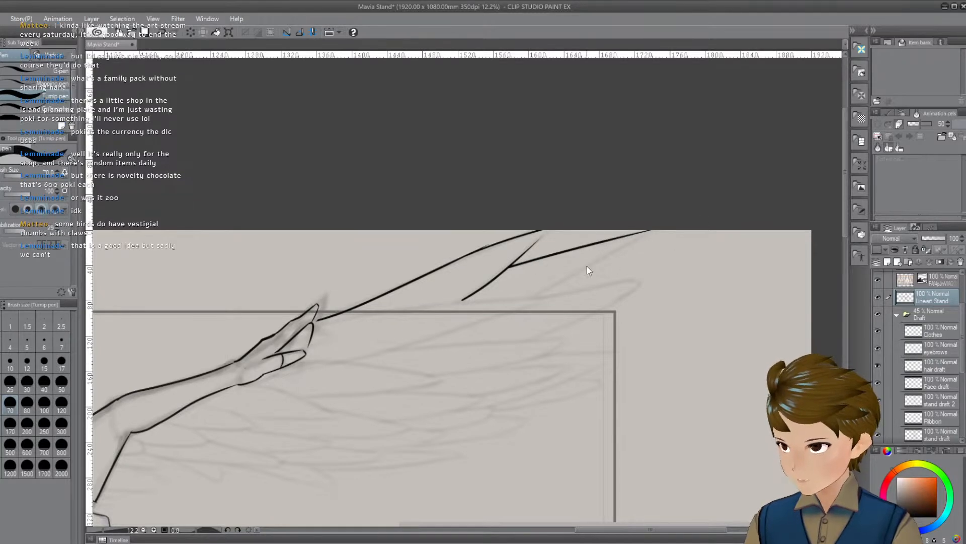
pyautogui.hotkey('ctrl', 'z')
pyautogui.moveTo(509, 265); pyautogui.dragTo(662, 213)
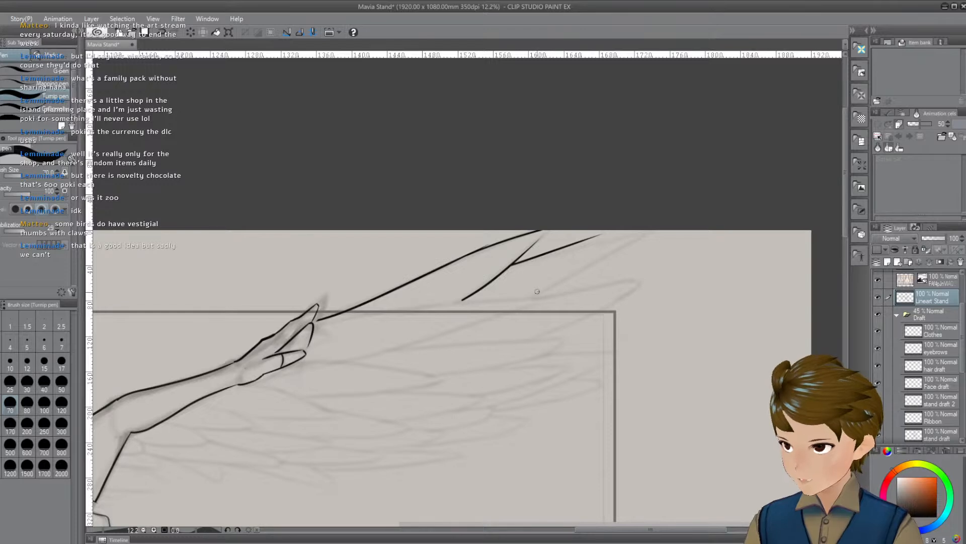
# Ink the second feather's underside as a slanted line running up to the canvas's upper border
pyautogui.moveTo(537, 291); pyautogui.dragTo(701, 213)
pyautogui.hotkey('ctrl', 'z')
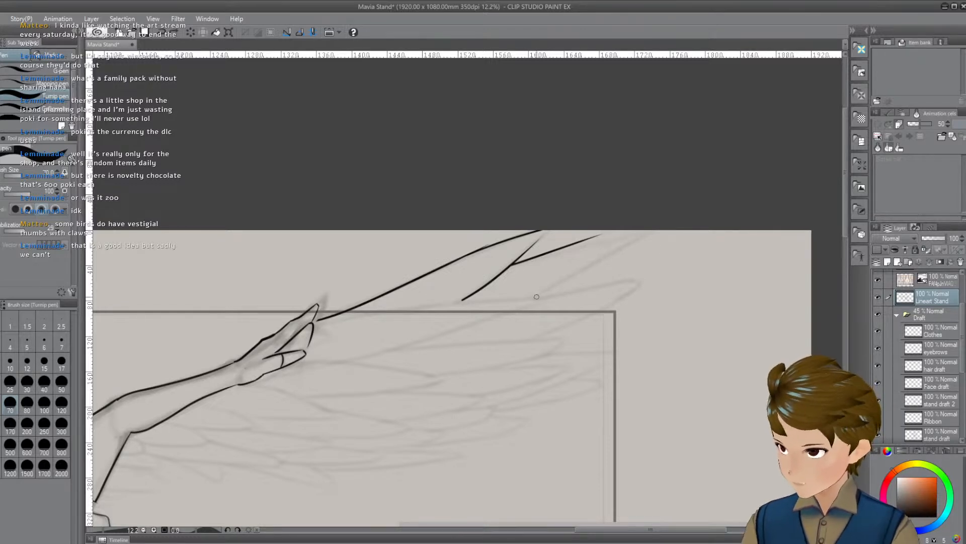
pyautogui.moveTo(534, 297)
pyautogui.mouseDown()
pyautogui.moveTo(654, 231)
pyautogui.moveTo(702, 222)
pyautogui.mouseUp()
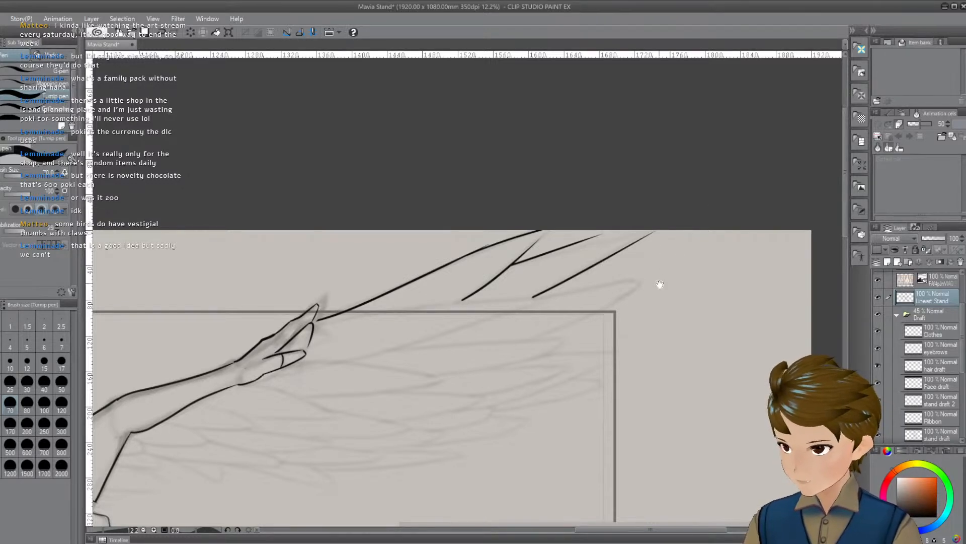
pyautogui.moveTo(659, 285); pyautogui.dragTo(678, 300)
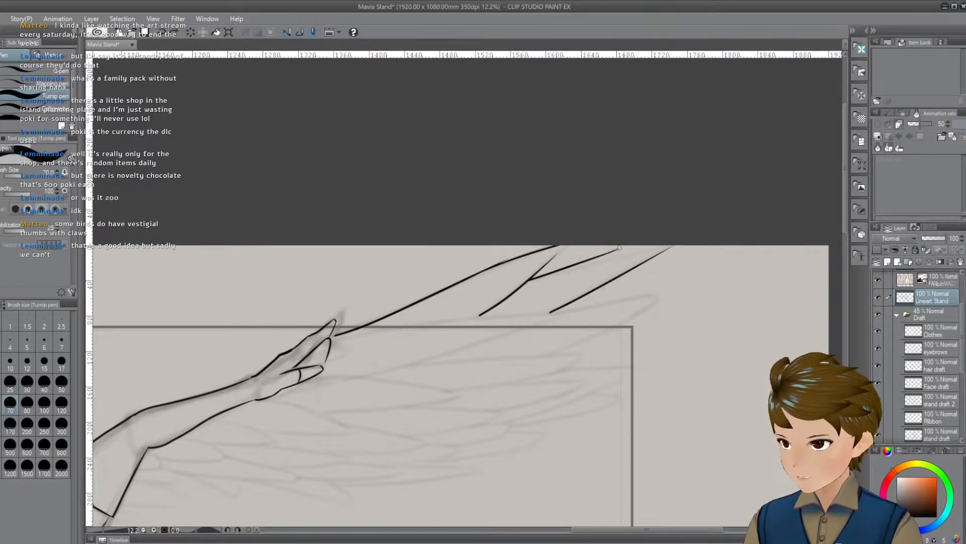
pyautogui.moveTo(550, 312)
pyautogui.mouseDown()
pyautogui.moveTo(572, 278)
pyautogui.moveTo(682, 289)
pyautogui.mouseUp()
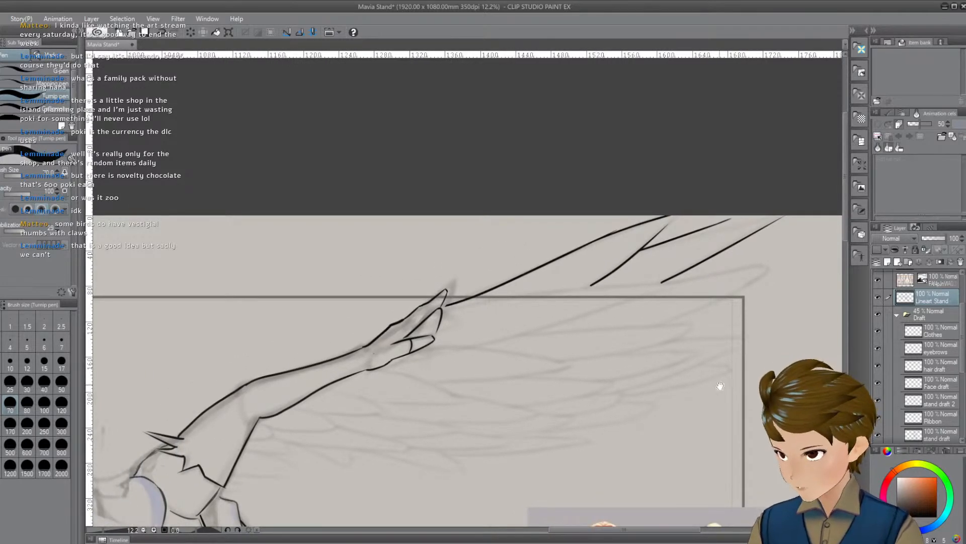
pyautogui.moveTo(695, 468); pyautogui.dragTo(644, 456)
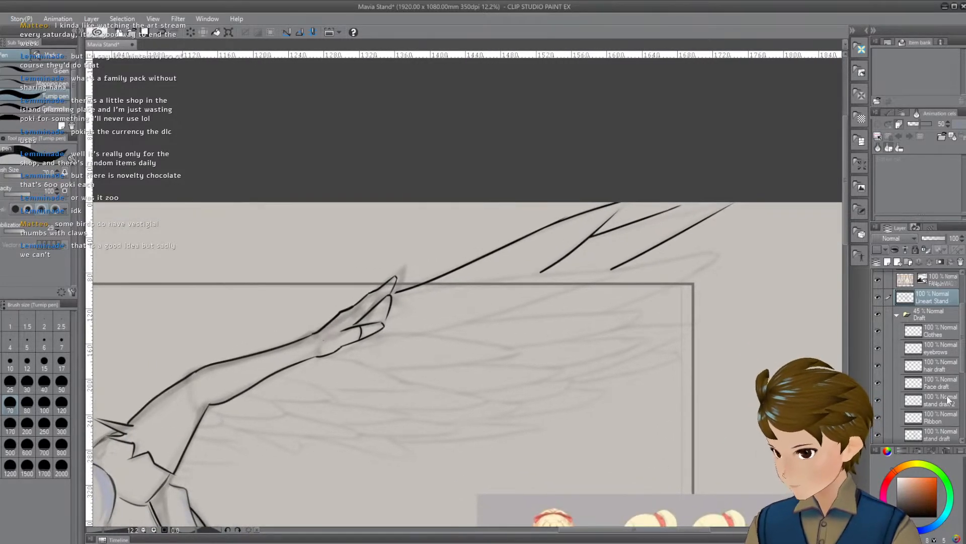
# Hide the "shape" layer that holds the rectangular frame, and return to inking on the Lineart Stand layer with the Turnip pen
pyautogui.scroll(-1, 949, 400)
pyautogui.press('o')
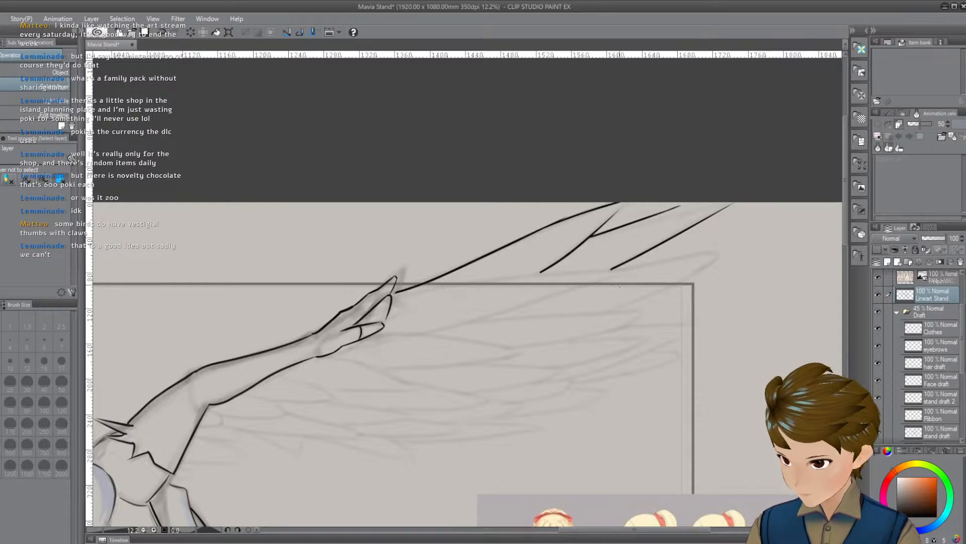
pyautogui.click(620, 286)
pyautogui.click(878, 436)
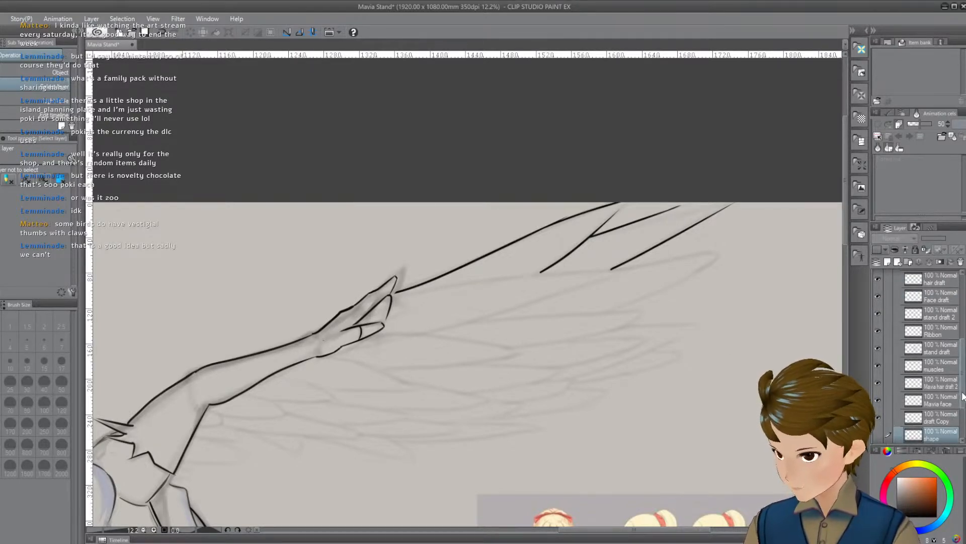
pyautogui.scroll(5, 963, 396)
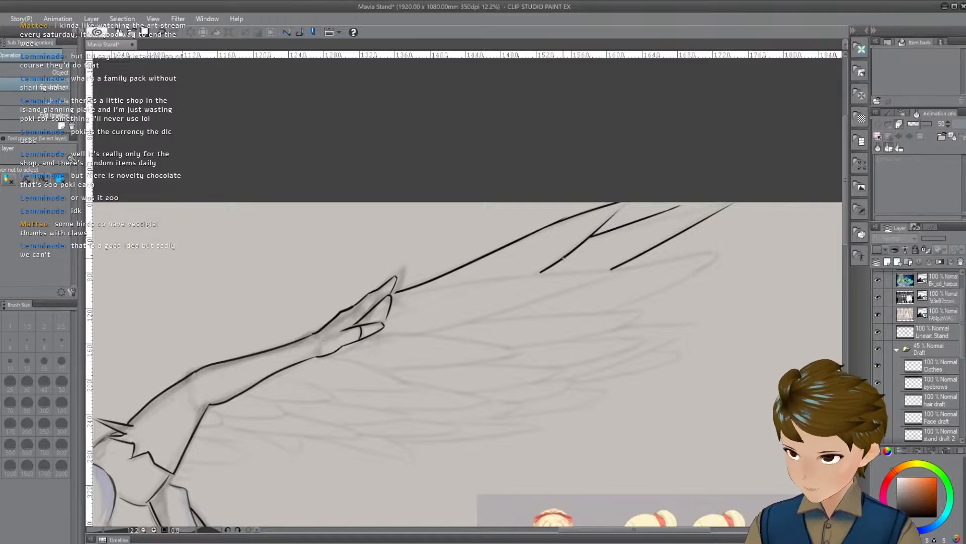
pyautogui.click(936, 332)
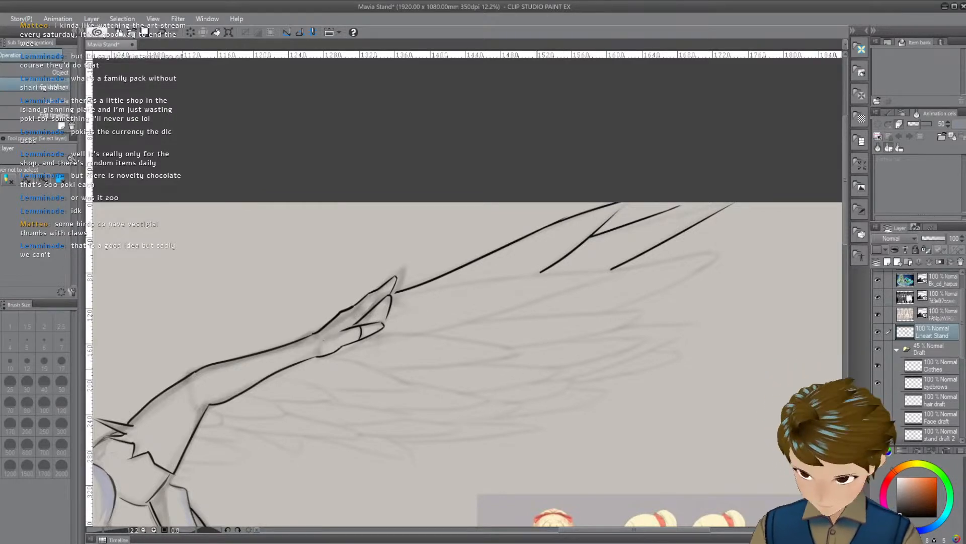
pyautogui.press('p')
# Remove the second finger's rounded tip and ink its upper edge onward into the base of the uppermost feather
pyautogui.moveTo(630, 412)
pyautogui.mouseDown()
pyautogui.moveTo(635, 430)
pyautogui.moveTo(635, 421)
pyautogui.mouseUp()
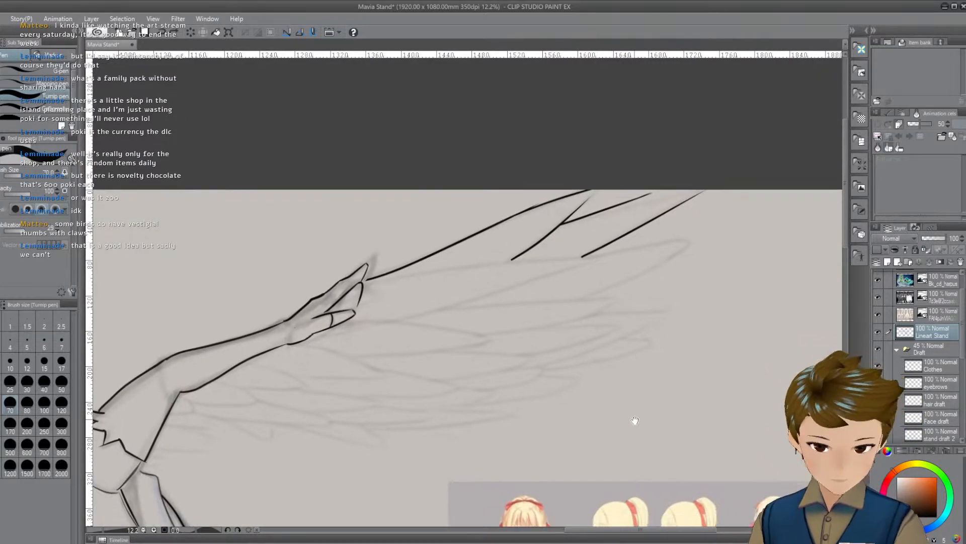
pyautogui.moveTo(636, 302); pyautogui.dragTo(721, 312)
pyautogui.moveTo(483, 308); pyautogui.dragTo(556, 313)
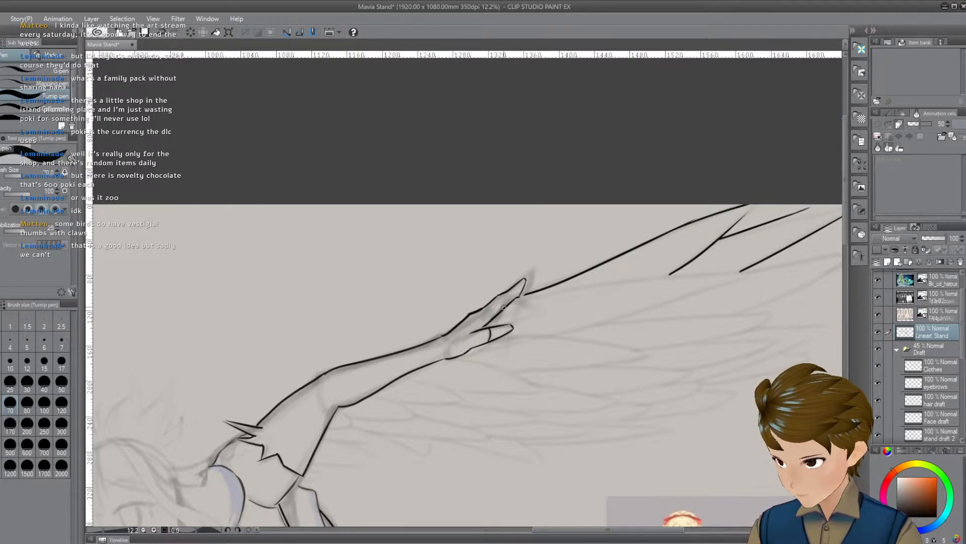
pyautogui.moveTo(503, 306); pyautogui.dragTo(549, 294)
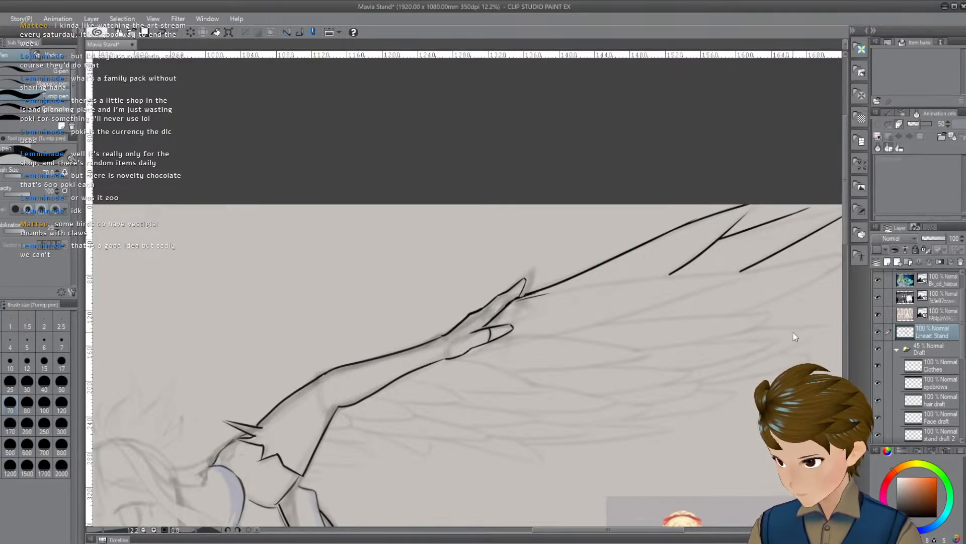
pyautogui.moveTo(771, 349); pyautogui.dragTo(692, 361)
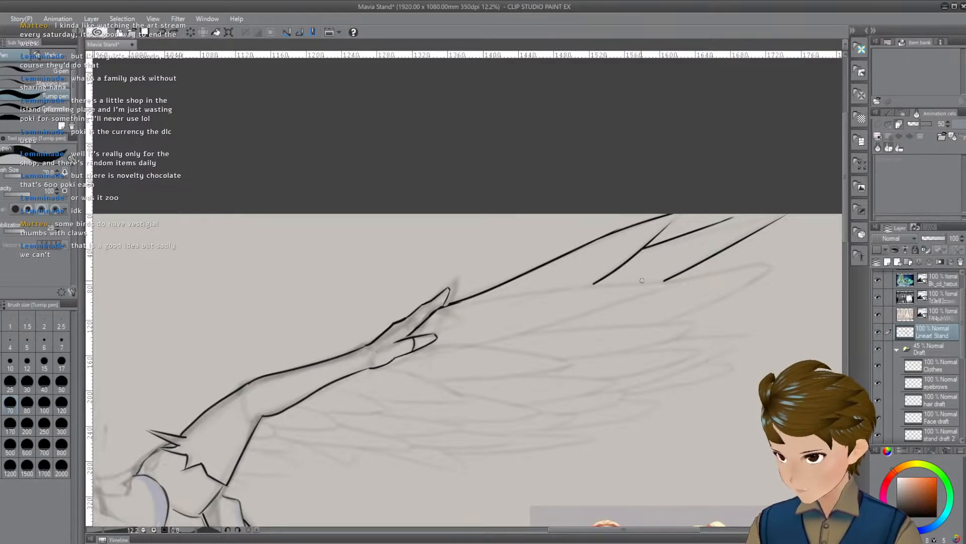
# Ink the upper edge of the long feather beneath the uppermost one, from the fingers to its tip, and trim the overshooting feather line above
pyautogui.moveTo(644, 277); pyautogui.dragTo(605, 307)
pyautogui.hotkey('ctrl', 'z')
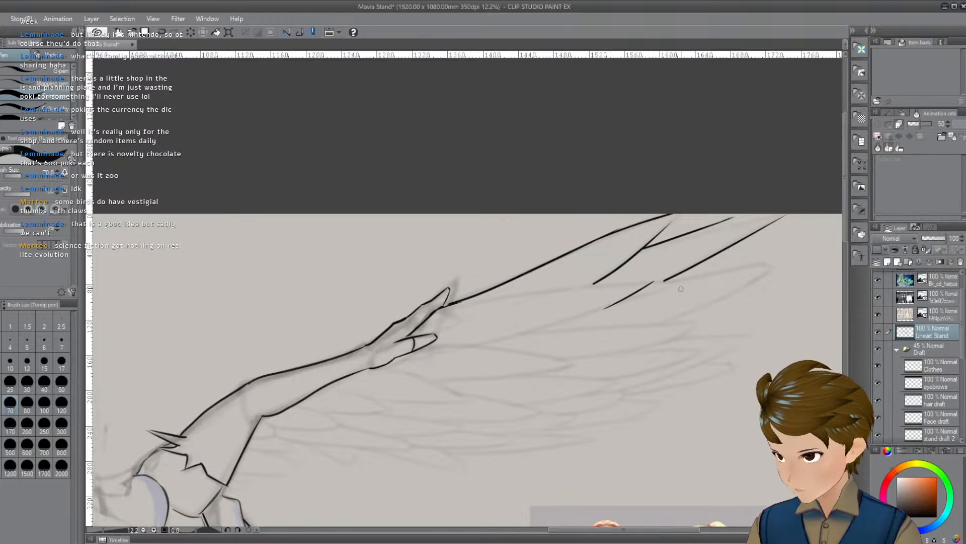
pyautogui.moveTo(680, 287); pyautogui.dragTo(668, 290)
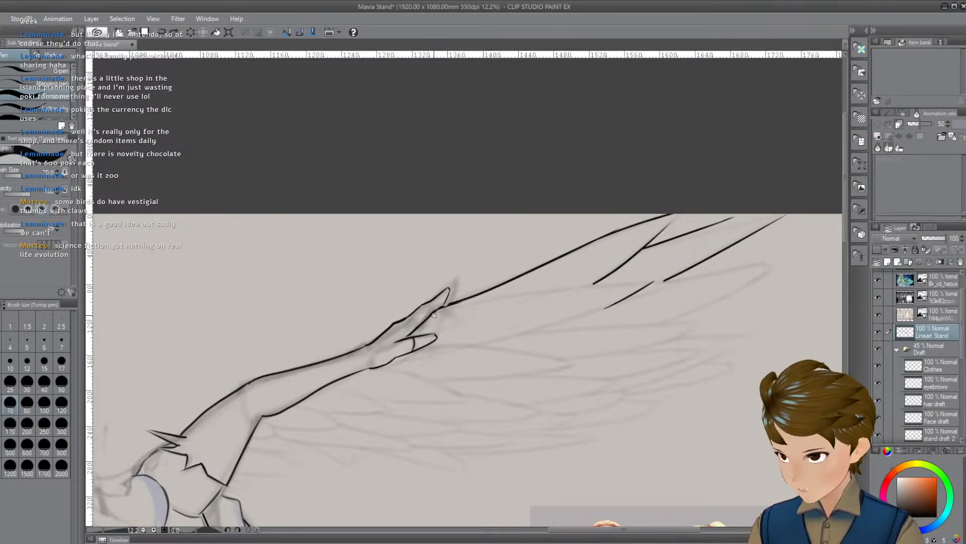
pyautogui.moveTo(434, 314); pyautogui.dragTo(612, 278)
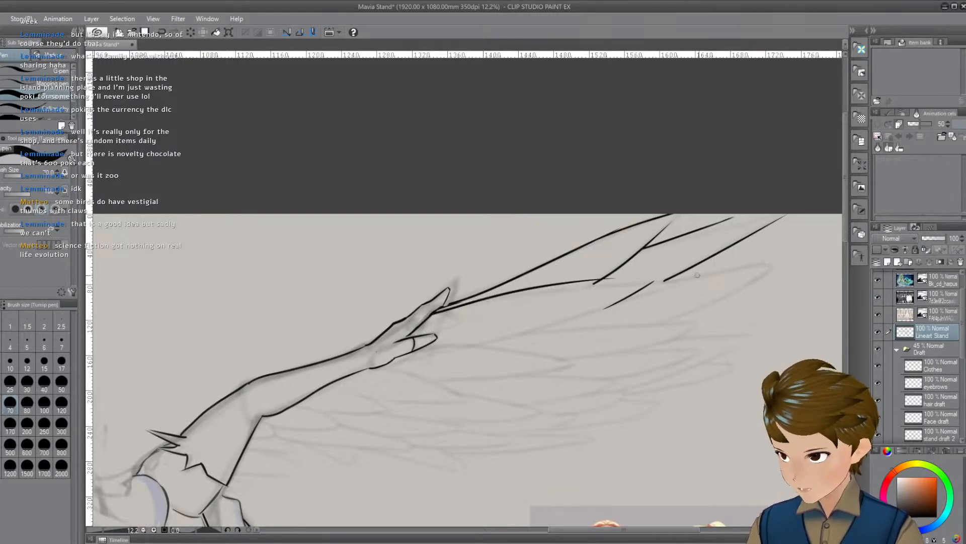
pyautogui.hotkey('ctrl', 'z')
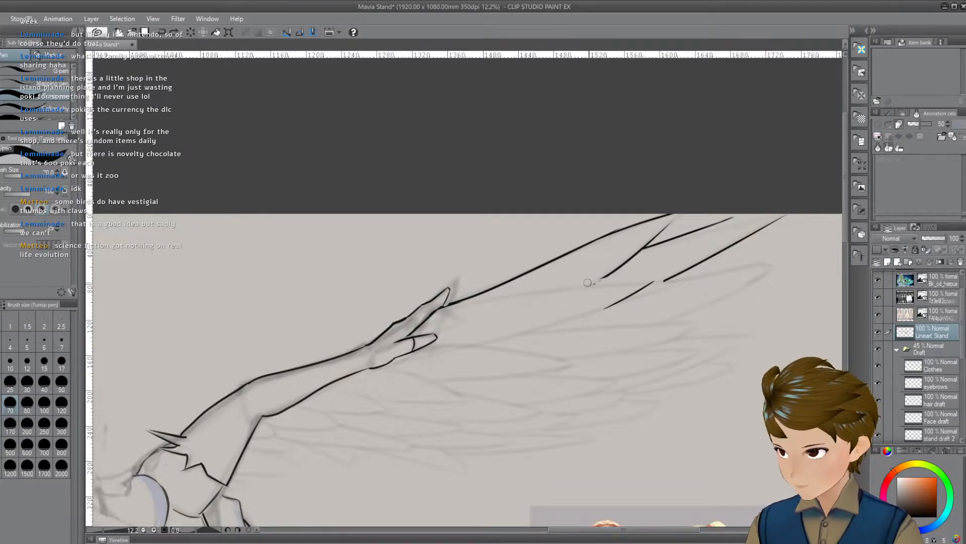
pyautogui.moveTo(433, 313); pyautogui.dragTo(643, 277)
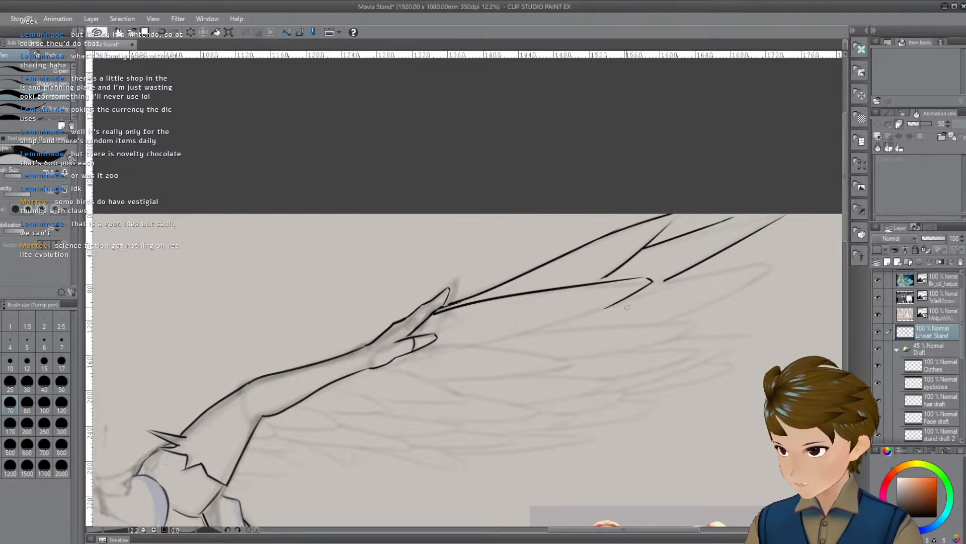
# Redo the long feather's rounded tip and underside as one continuous curve sweeping back toward the hand
pyautogui.moveTo(648, 285); pyautogui.dragTo(598, 313)
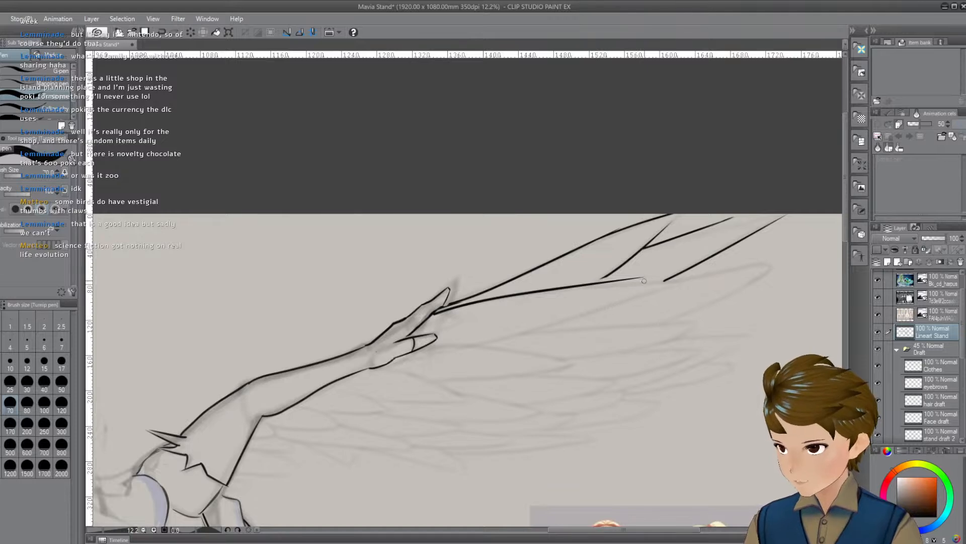
pyautogui.moveTo(642, 277)
pyautogui.mouseDown()
pyautogui.moveTo(625, 301)
pyautogui.moveTo(544, 330)
pyautogui.mouseUp()
pyautogui.hotkey('ctrl', 'z')
pyautogui.moveTo(642, 278); pyautogui.dragTo(462, 343)
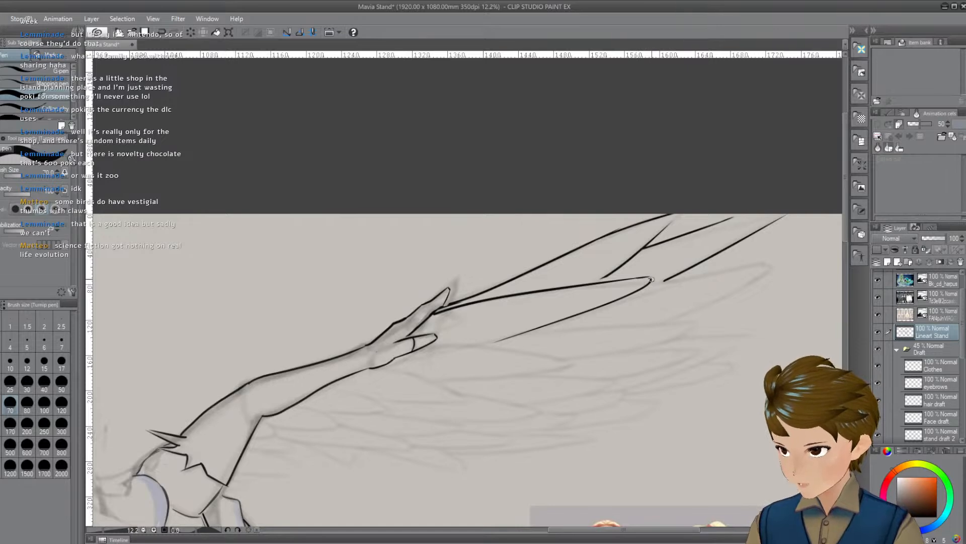
pyautogui.moveTo(651, 306)
pyautogui.mouseDown()
pyautogui.moveTo(635, 303)
pyautogui.moveTo(575, 331)
pyautogui.mouseUp()
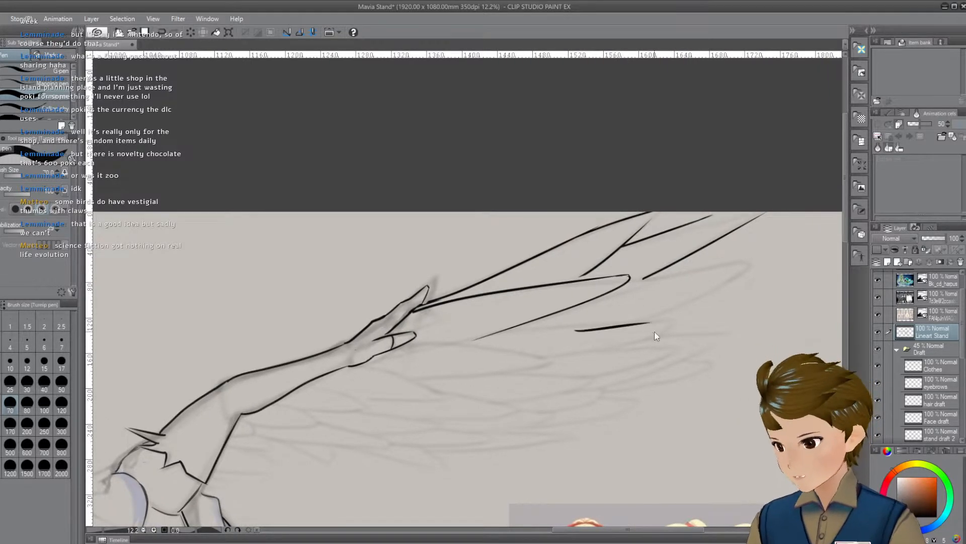
pyautogui.hotkey('ctrl', 'z')
pyautogui.moveTo(659, 413); pyautogui.dragTo(628, 420)
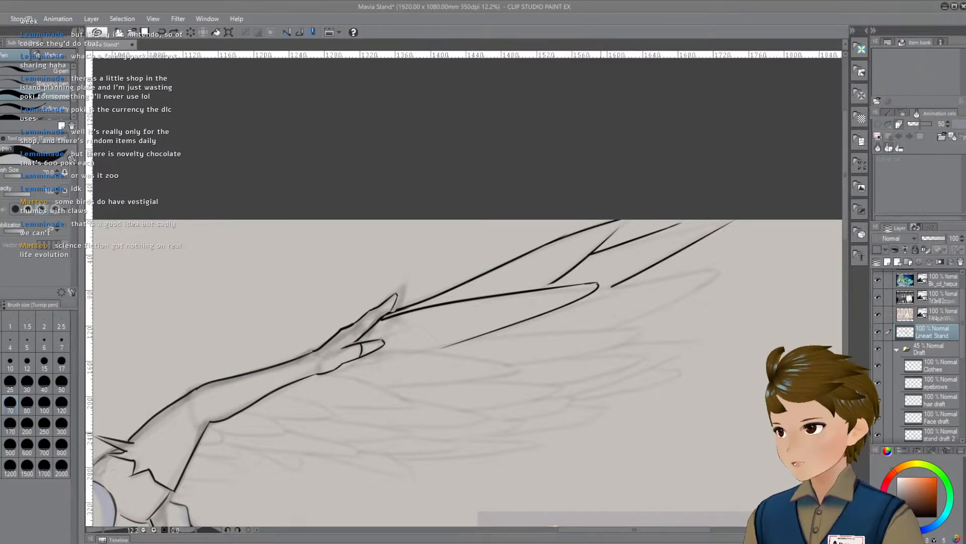
# Ink the next feather's upper edge from the long feather's rounded tip outward along the draft
pyautogui.moveTo(630, 381); pyautogui.dragTo(648, 293)
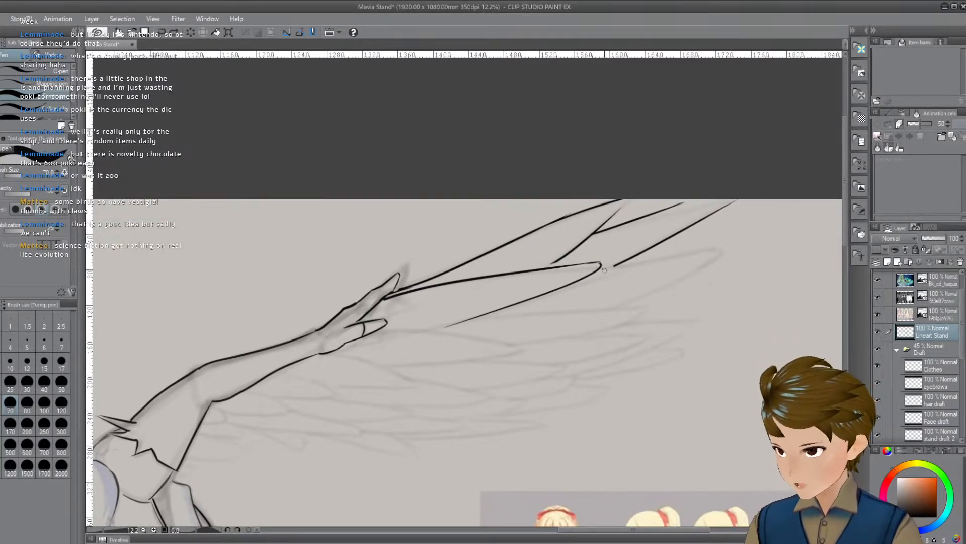
pyautogui.moveTo(594, 270); pyautogui.dragTo(672, 260)
pyautogui.hotkey('ctrl', 'z')
pyautogui.moveTo(604, 269); pyautogui.dragTo(708, 251)
pyautogui.hotkey('ctrl', 'z')
pyautogui.moveTo(599, 268)
pyautogui.mouseDown()
pyautogui.moveTo(721, 252)
pyautogui.moveTo(654, 292)
pyautogui.mouseUp()
pyautogui.hotkey('ctrl', 'z')
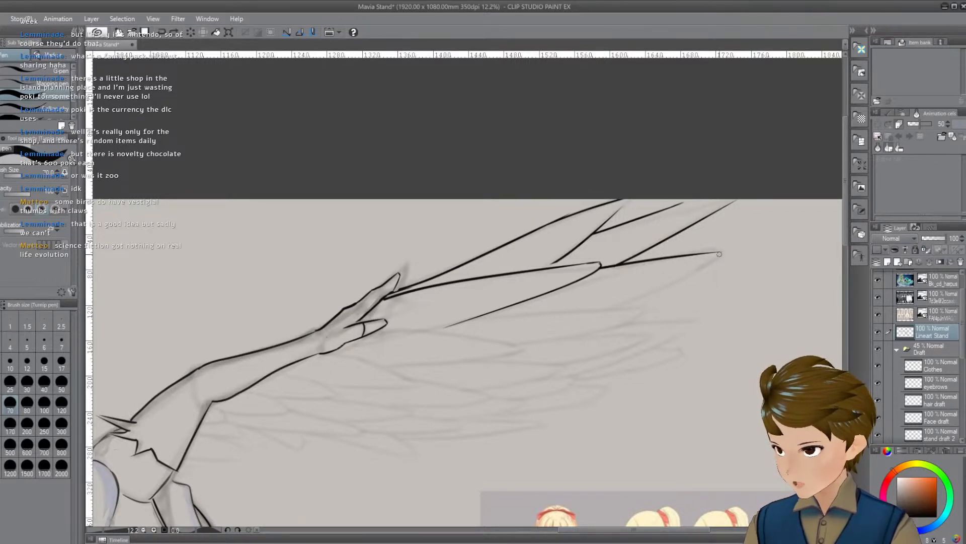
# Ink that outer feather's rounded tip and extend its underside back along the draft to beneath the long feather
pyautogui.moveTo(719, 253)
pyautogui.mouseDown()
pyautogui.moveTo(645, 293)
pyautogui.moveTo(709, 266)
pyautogui.moveTo(695, 272)
pyautogui.mouseUp()
pyautogui.hotkey('ctrl', 'z')
pyautogui.moveTo(611, 312)
pyautogui.mouseDown()
pyautogui.moveTo(724, 259)
pyautogui.moveTo(674, 280)
pyautogui.mouseUp()
pyautogui.moveTo(710, 253)
pyautogui.mouseDown()
pyautogui.moveTo(689, 276)
pyautogui.moveTo(645, 296)
pyautogui.moveTo(657, 295)
pyautogui.mouseUp()
pyautogui.hotkey('ctrl', 'z')
pyautogui.moveTo(604, 310); pyautogui.dragTo(657, 294)
pyautogui.hotkey('ctrl', 'z')
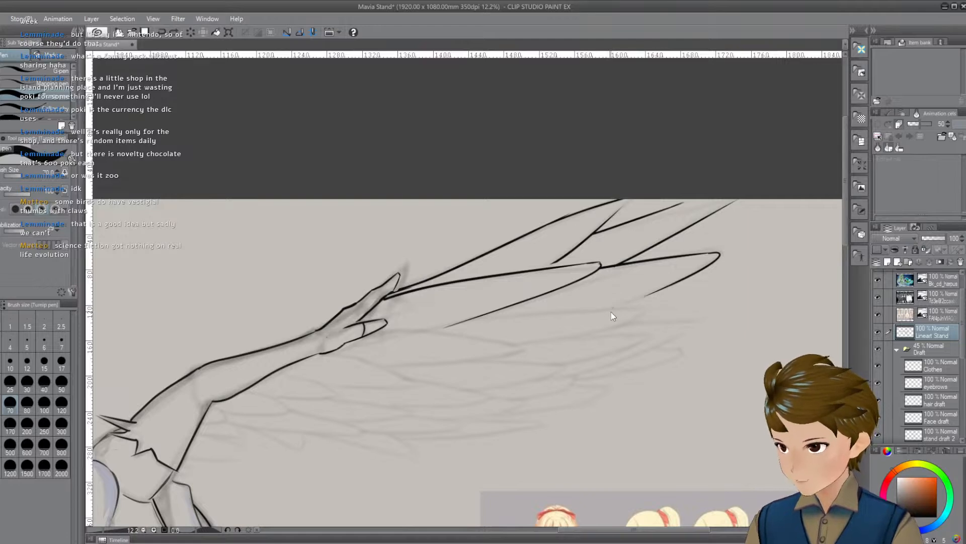
pyautogui.moveTo(603, 310)
pyautogui.mouseDown()
pyautogui.moveTo(648, 296)
pyautogui.moveTo(647, 324)
pyautogui.moveTo(633, 330)
pyautogui.mouseUp()
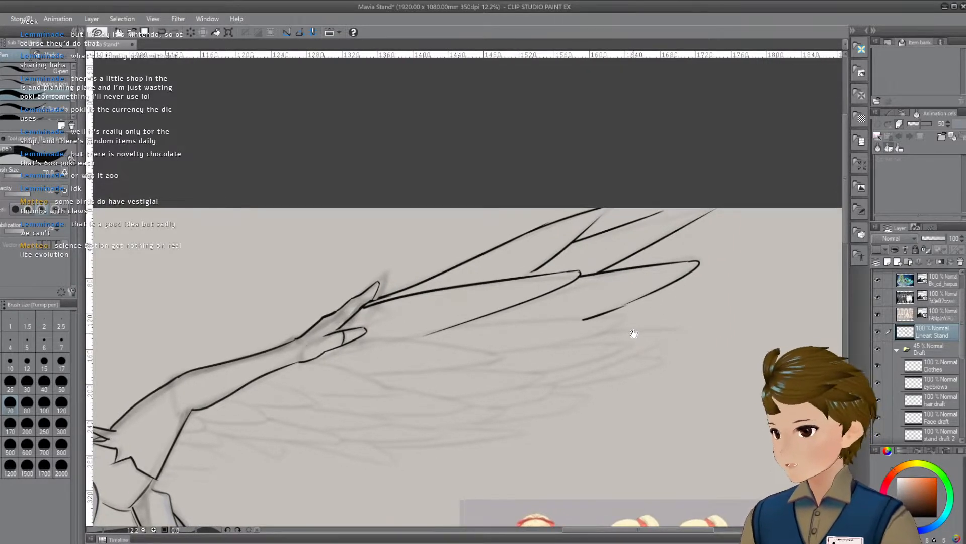
pyautogui.moveTo(615, 340); pyautogui.dragTo(647, 333)
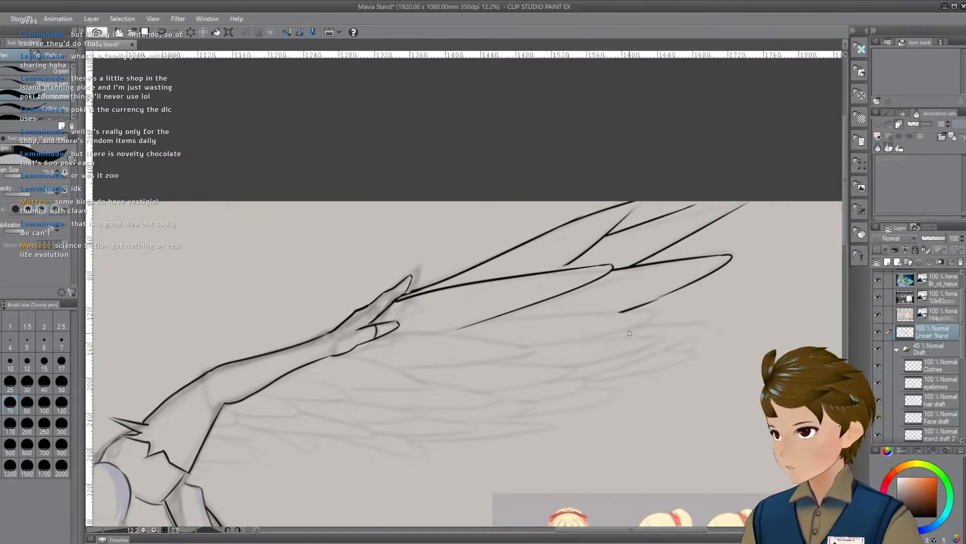
pyautogui.moveTo(667, 341); pyautogui.dragTo(676, 344)
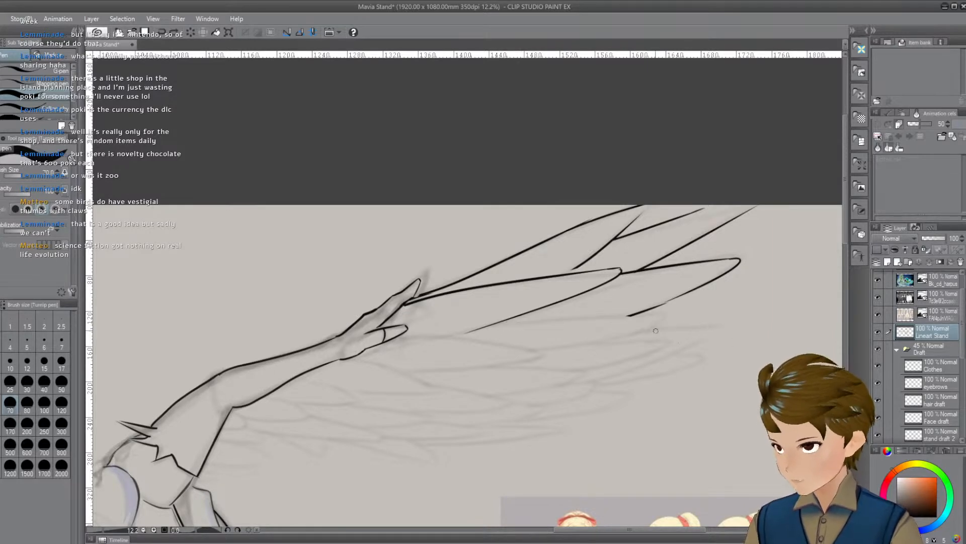
# Ink the upper edge of the next feather beneath the two long ones, trim its inner end, and curve its rounded tip back into the underside
pyautogui.moveTo(510, 319); pyautogui.dragTo(688, 316)
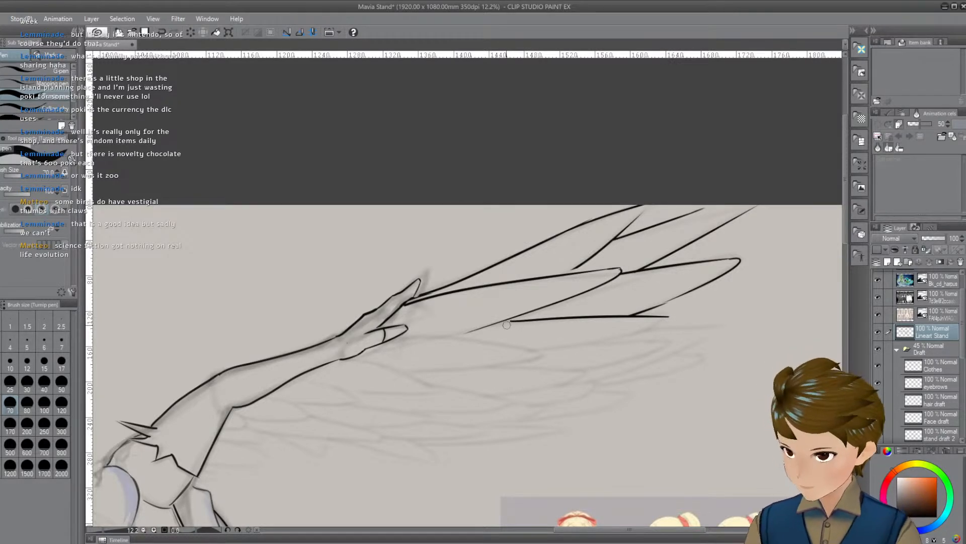
pyautogui.moveTo(537, 312); pyautogui.dragTo(518, 319)
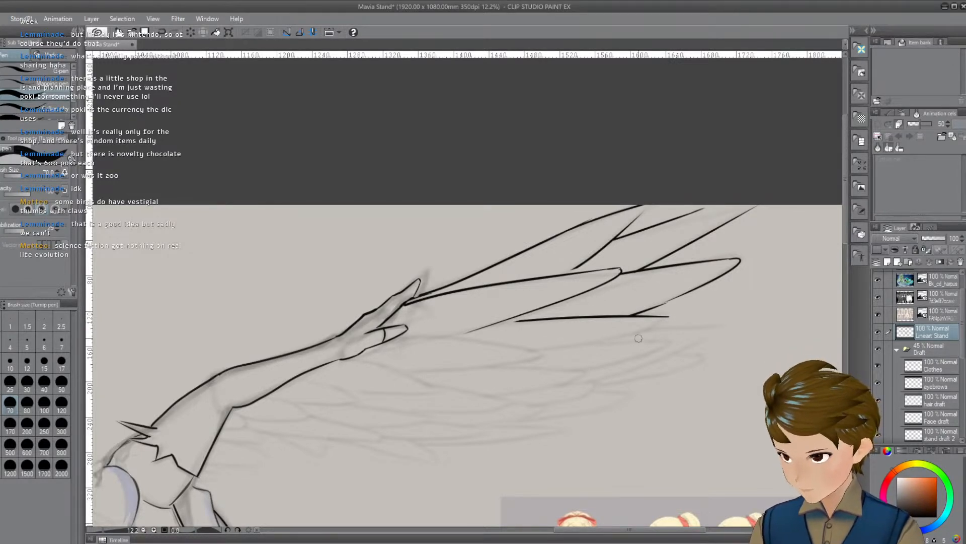
pyautogui.moveTo(664, 317); pyautogui.dragTo(604, 338)
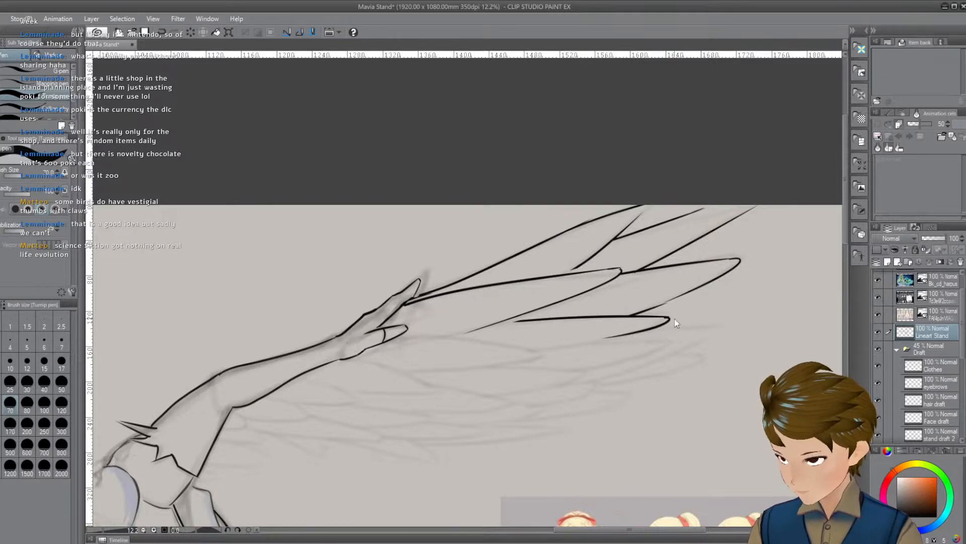
pyautogui.hotkey('ctrl', 'z')
pyautogui.moveTo(668, 317); pyautogui.dragTo(569, 344)
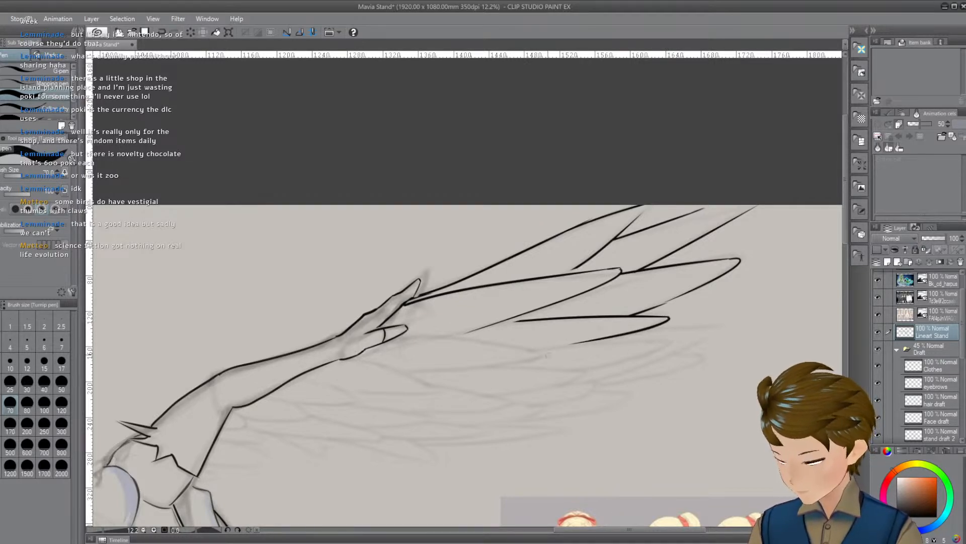
pyautogui.moveTo(674, 384); pyautogui.dragTo(717, 381)
pyautogui.moveTo(715, 393); pyautogui.dragTo(655, 405)
pyautogui.moveTo(585, 331); pyautogui.dragTo(651, 330)
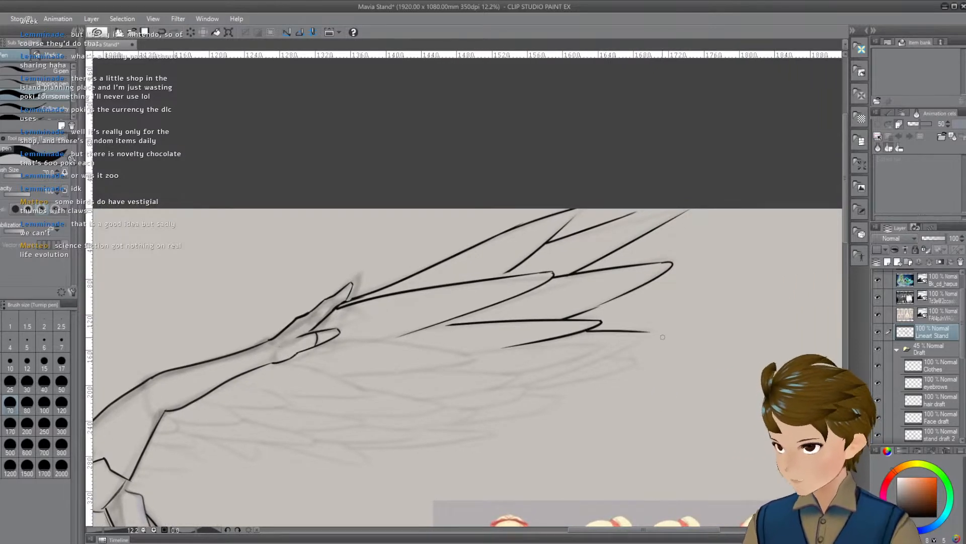
pyautogui.hotkey('ctrl', 'z')
pyautogui.moveTo(583, 332)
pyautogui.mouseDown()
pyautogui.moveTo(598, 330)
pyautogui.moveTo(568, 364)
pyautogui.mouseUp()
pyautogui.hotkey('ctrl', 'z')
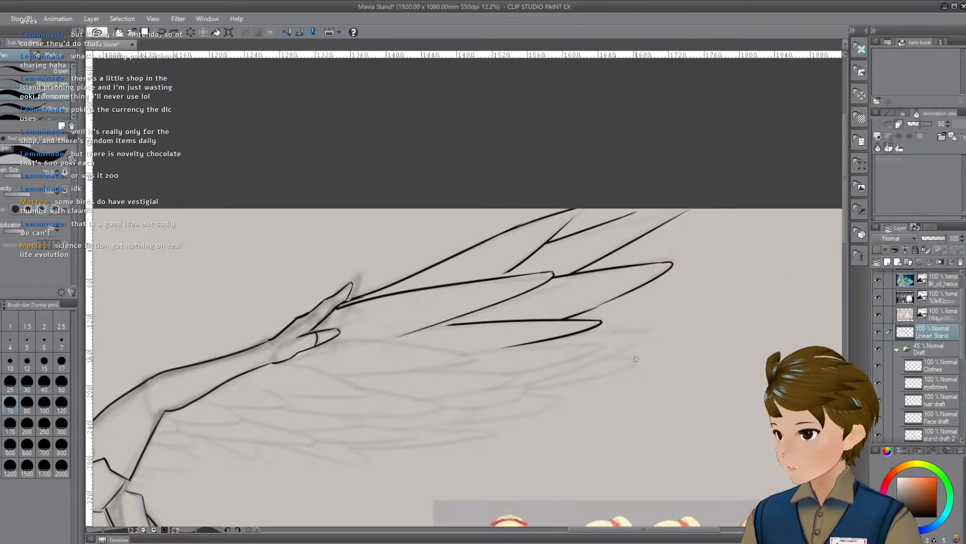
# Ink the upper edge of the shorter feather starting just beneath the hand's lowest finger and following the draft outward
pyautogui.moveTo(652, 352); pyautogui.dragTo(634, 344)
pyautogui.moveTo(586, 369); pyautogui.dragTo(706, 361)
pyautogui.moveTo(634, 366); pyautogui.dragTo(689, 359)
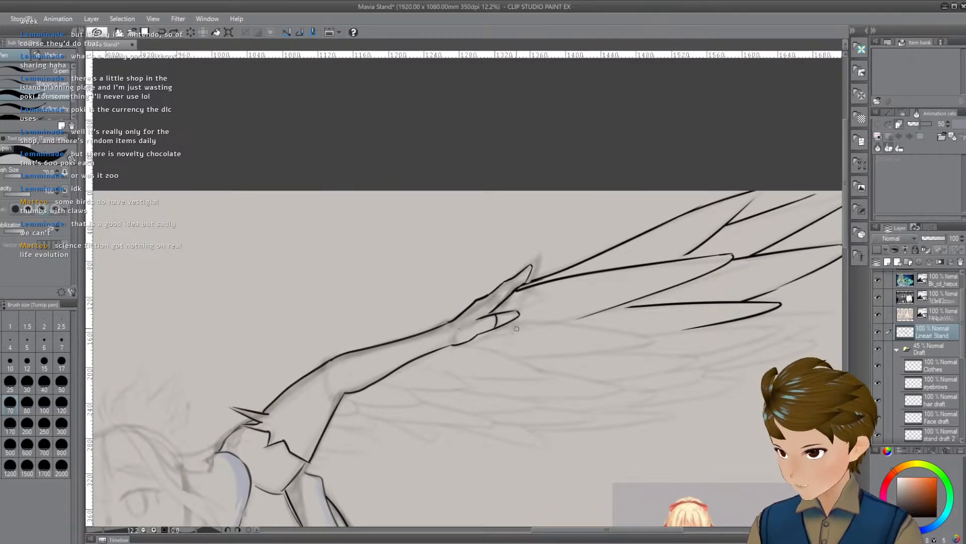
pyautogui.moveTo(500, 327); pyautogui.dragTo(657, 330)
pyautogui.hotkey('ctrl', 'z')
pyautogui.moveTo(497, 328)
pyautogui.mouseDown()
pyautogui.moveTo(649, 333)
pyautogui.moveTo(651, 343)
pyautogui.mouseUp()
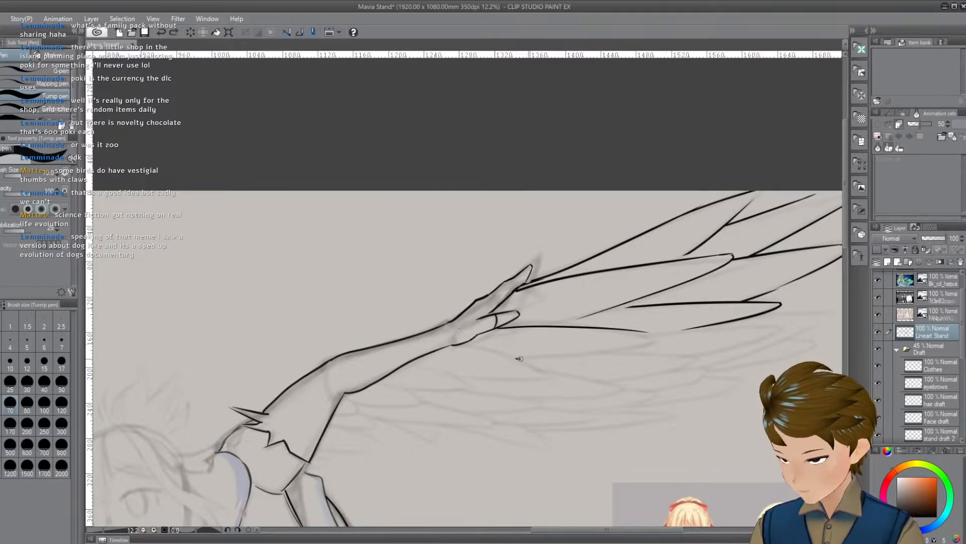
# Ink the underside of the short feather beneath the hand and close its rounded outer tip
pyautogui.moveTo(517, 358); pyautogui.dragTo(647, 343)
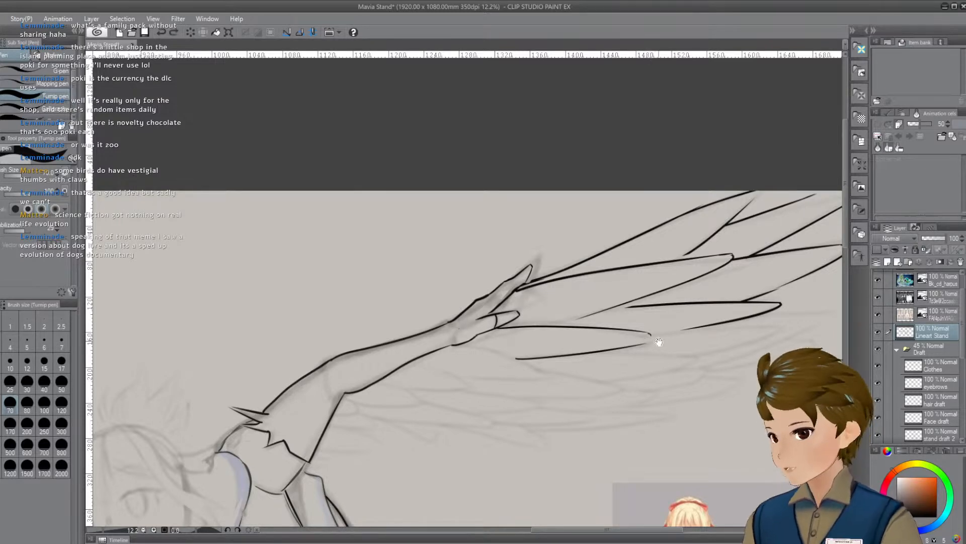
pyautogui.moveTo(658, 339); pyautogui.dragTo(626, 367)
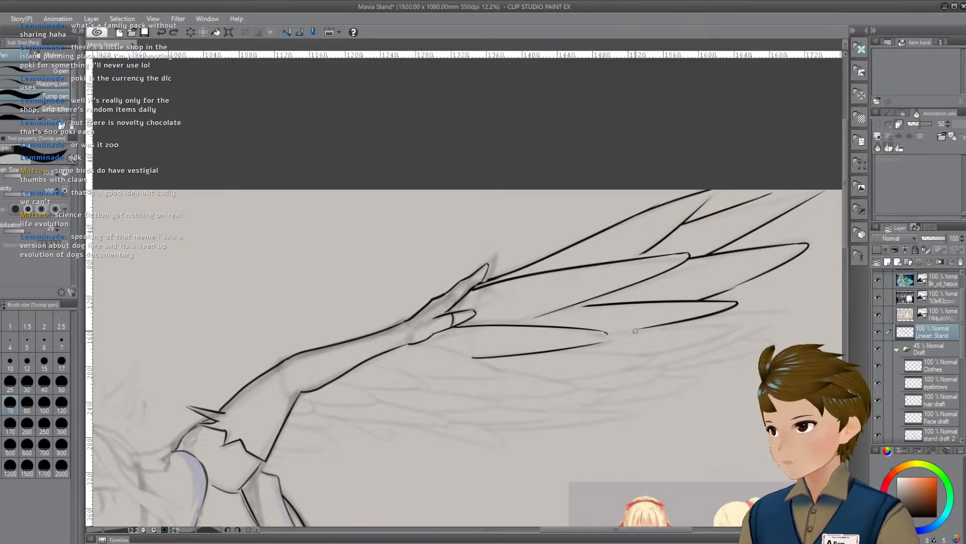
pyautogui.moveTo(636, 333)
pyautogui.mouseDown()
pyautogui.moveTo(586, 337)
pyautogui.moveTo(595, 332)
pyautogui.mouseUp()
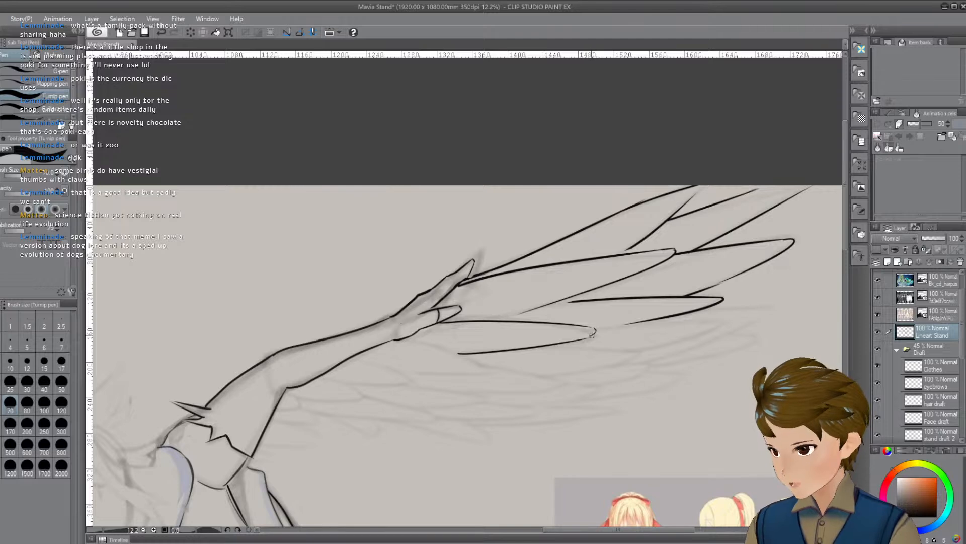
pyautogui.hotkey('ctrl', 'z')
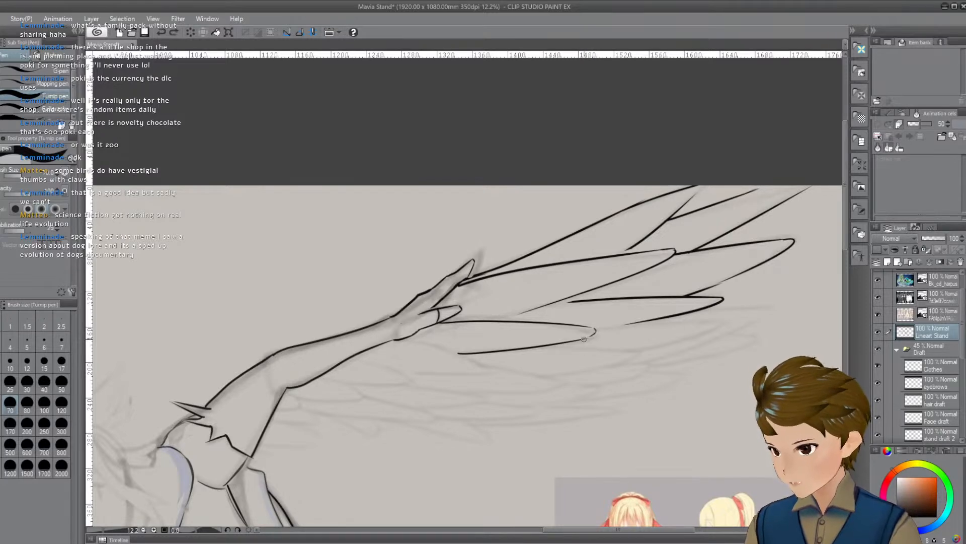
pyautogui.moveTo(587, 345); pyautogui.dragTo(565, 358)
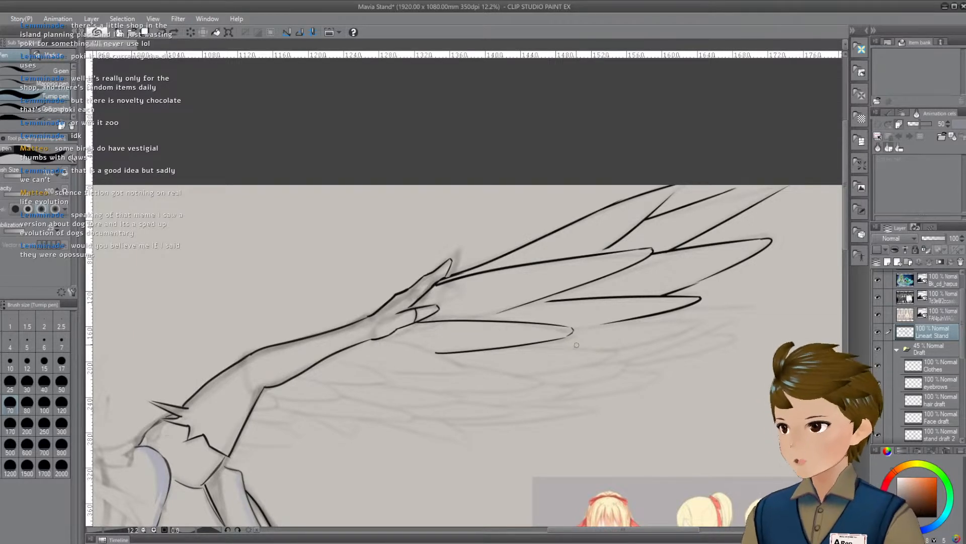
# Ink the rounded tip and lower edge of the short feather just beneath the outer feathers of the right-hand wing, following the draft
pyautogui.moveTo(577, 346)
pyautogui.mouseDown()
pyautogui.moveTo(586, 353)
pyautogui.moveTo(593, 332)
pyautogui.mouseUp()
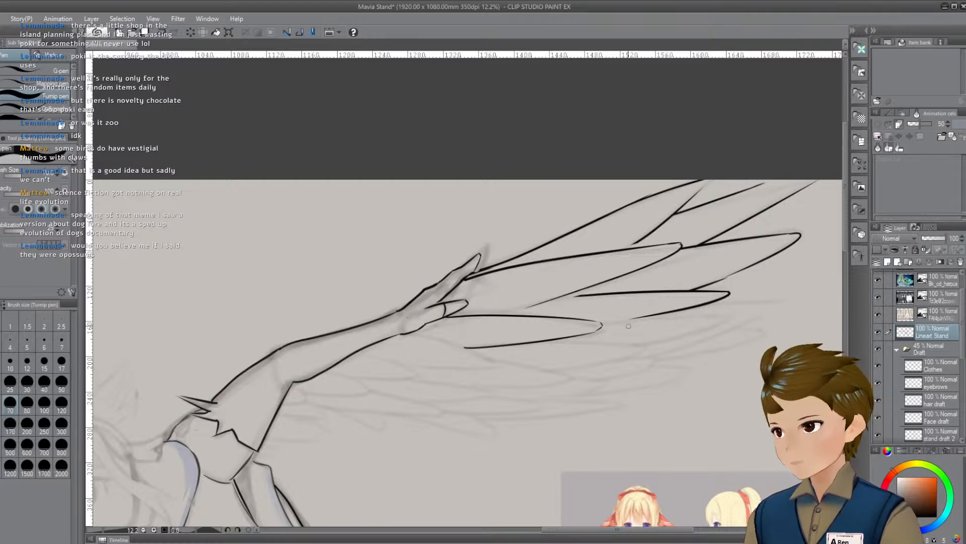
pyautogui.moveTo(626, 324)
pyautogui.mouseDown()
pyautogui.moveTo(643, 327)
pyautogui.moveTo(663, 355)
pyautogui.moveTo(640, 348)
pyautogui.mouseUp()
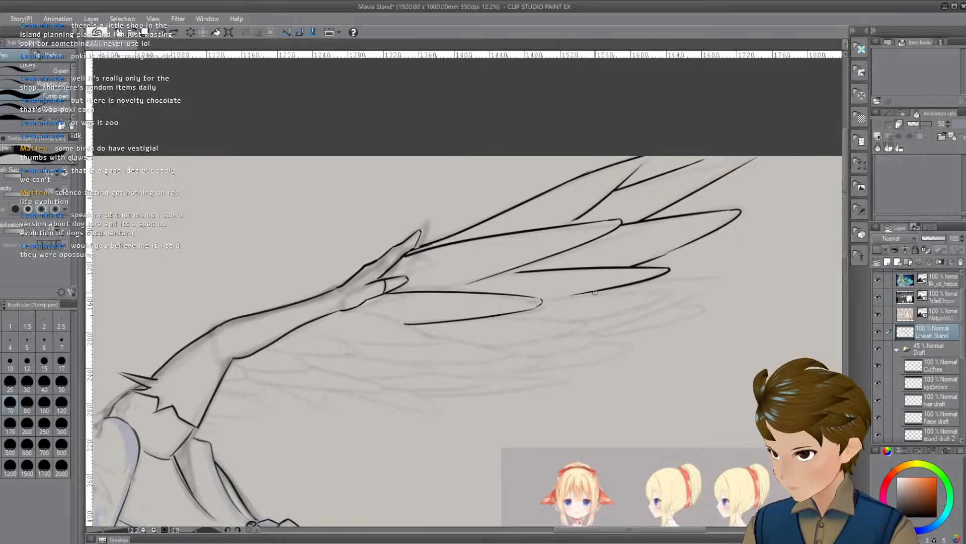
pyautogui.moveTo(596, 291); pyautogui.dragTo(679, 297)
pyautogui.hotkey('ctrl', 'z')
pyautogui.moveTo(619, 289)
pyautogui.mouseDown()
pyautogui.moveTo(677, 295)
pyautogui.moveTo(608, 294)
pyautogui.moveTo(660, 303)
pyautogui.moveTo(599, 317)
pyautogui.moveTo(633, 333)
pyautogui.mouseUp()
pyautogui.hotkey('ctrl', 'z')
pyautogui.hotkey('ctrl', 'z')
pyautogui.hotkey('ctrl', 'z')
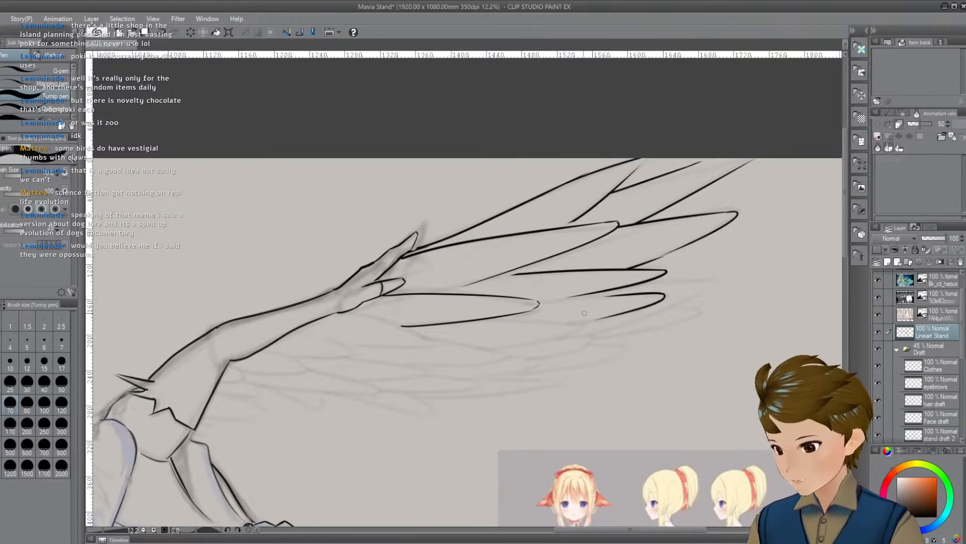
pyautogui.moveTo(574, 323)
pyautogui.mouseDown()
pyautogui.moveTo(632, 316)
pyautogui.moveTo(607, 318)
pyautogui.mouseUp()
pyautogui.hotkey('ctrl', 'z')
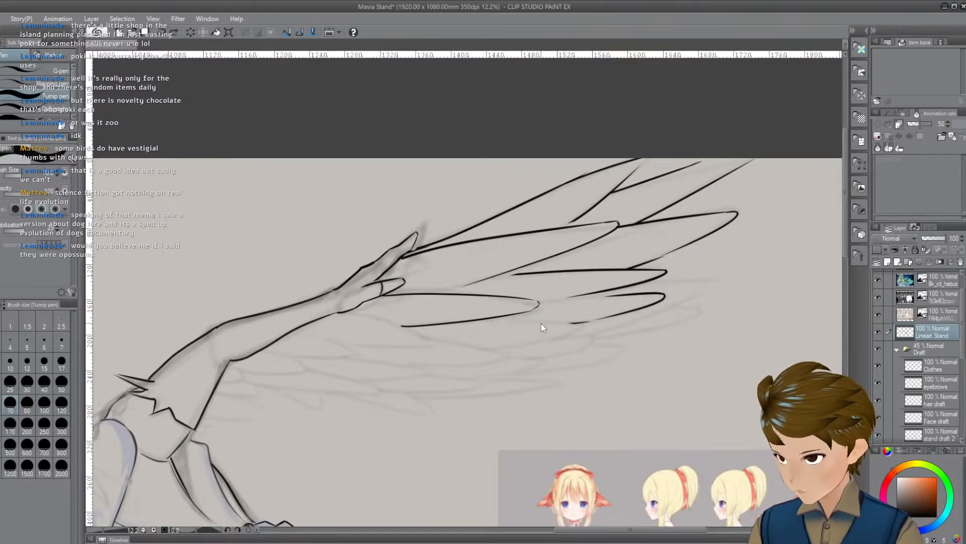
# Ink the next feather down, extending its tip further outward and tracing its lower edge back toward the wing
pyautogui.moveTo(674, 367)
pyautogui.mouseDown()
pyautogui.moveTo(645, 377)
pyautogui.moveTo(640, 343)
pyautogui.mouseUp()
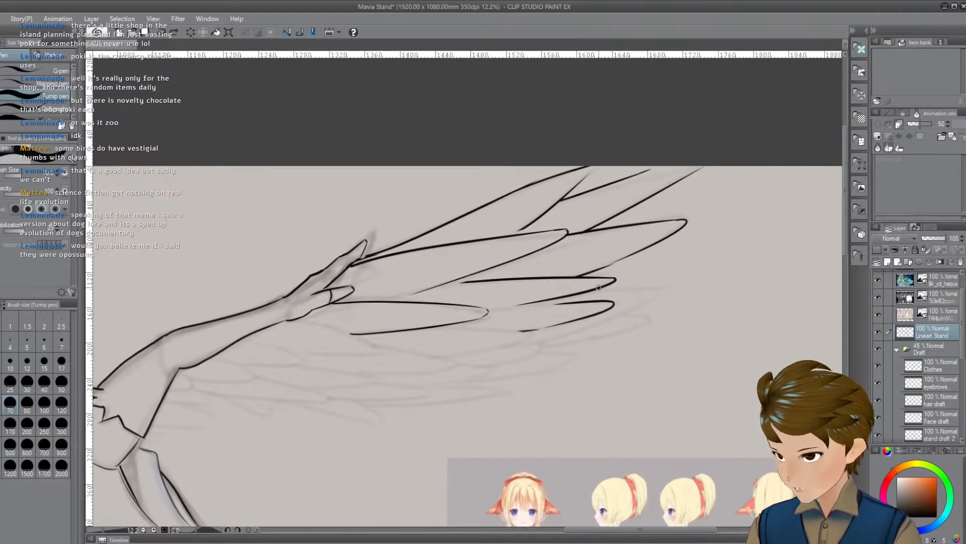
pyautogui.moveTo(598, 287)
pyautogui.mouseDown()
pyautogui.moveTo(660, 289)
pyautogui.moveTo(611, 315)
pyautogui.mouseUp()
pyautogui.hotkey('ctrl', 'z')
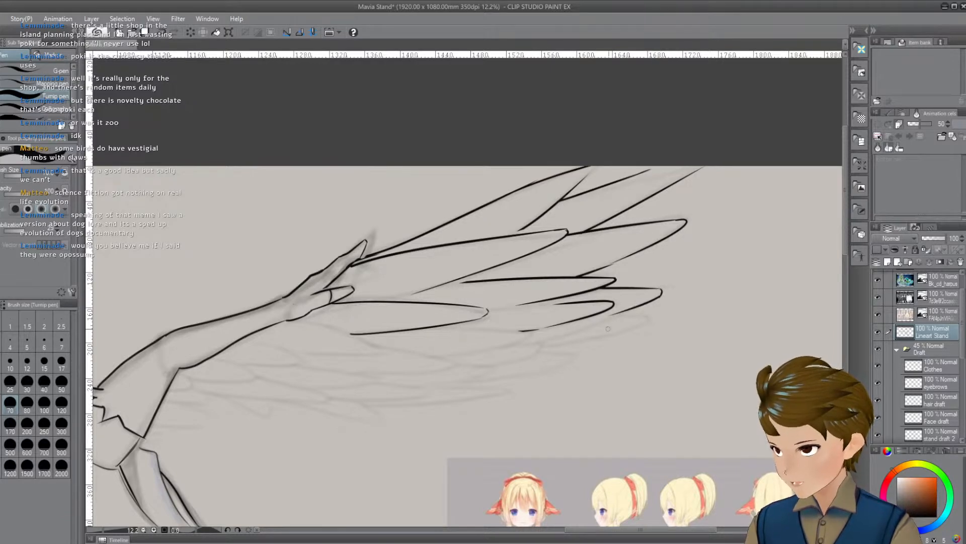
pyautogui.hotkey('ctrl', 'z')
pyautogui.moveTo(662, 290); pyautogui.dragTo(594, 322)
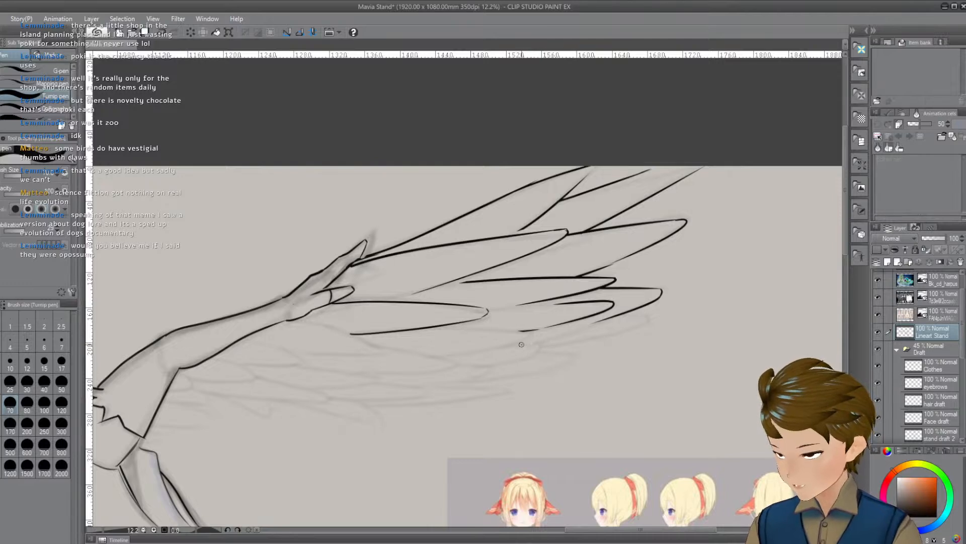
pyautogui.moveTo(521, 345); pyautogui.dragTo(604, 325)
pyautogui.hotkey('ctrl', 'z')
pyautogui.moveTo(524, 342); pyautogui.dragTo(652, 321)
# Ink the following overlapping feather in the outer cluster, joining its tip to a long tapering lower edge
pyautogui.scroll(1, 622, 330)
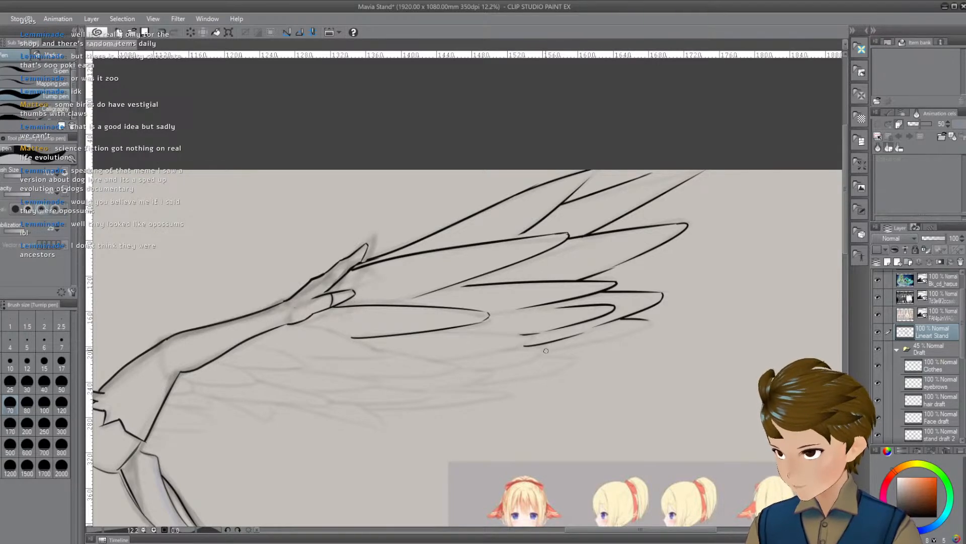
pyautogui.moveTo(549, 349); pyautogui.dragTo(646, 329)
pyautogui.hotkey('ctrl', 'z')
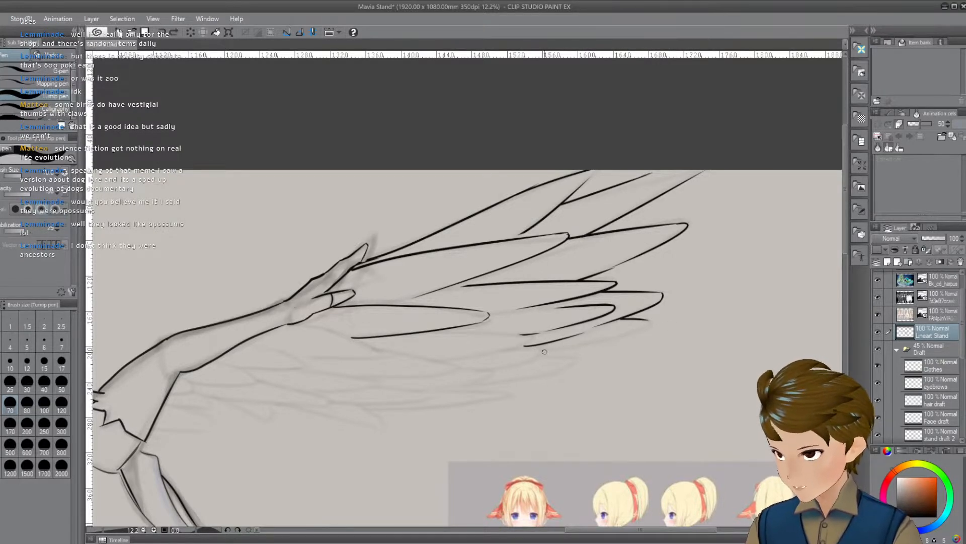
pyautogui.moveTo(544, 352); pyautogui.dragTo(642, 327)
pyautogui.hotkey('ctrl', 'z')
pyautogui.moveTo(543, 352); pyautogui.dragTo(697, 319)
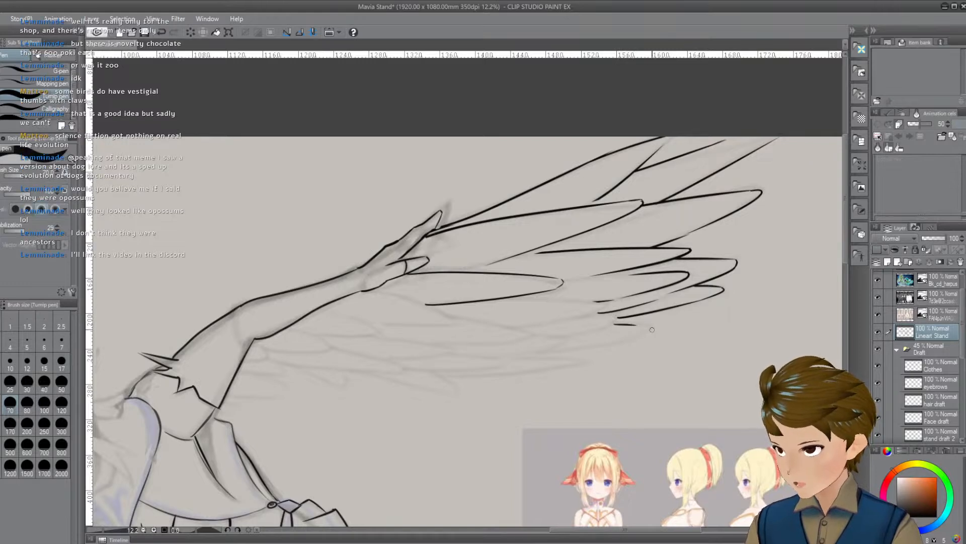
# Ink a separate feather below the outer cluster with a short upper edge, curved tip and long lower edge
pyautogui.moveTo(649, 342)
pyautogui.mouseDown()
pyautogui.moveTo(634, 349)
pyautogui.moveTo(643, 367)
pyautogui.mouseUp()
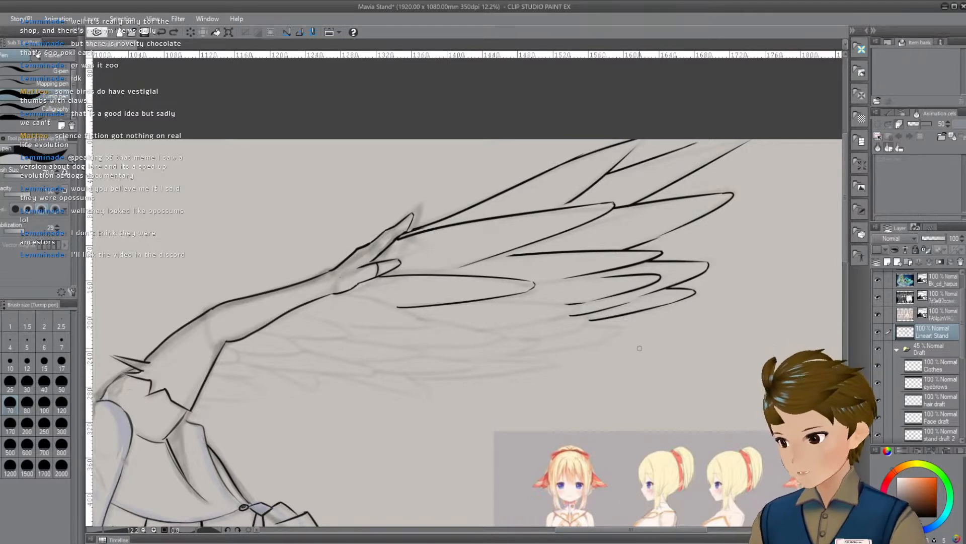
pyautogui.moveTo(604, 348)
pyautogui.mouseDown()
pyautogui.moveTo(641, 354)
pyautogui.moveTo(638, 329)
pyautogui.mouseUp()
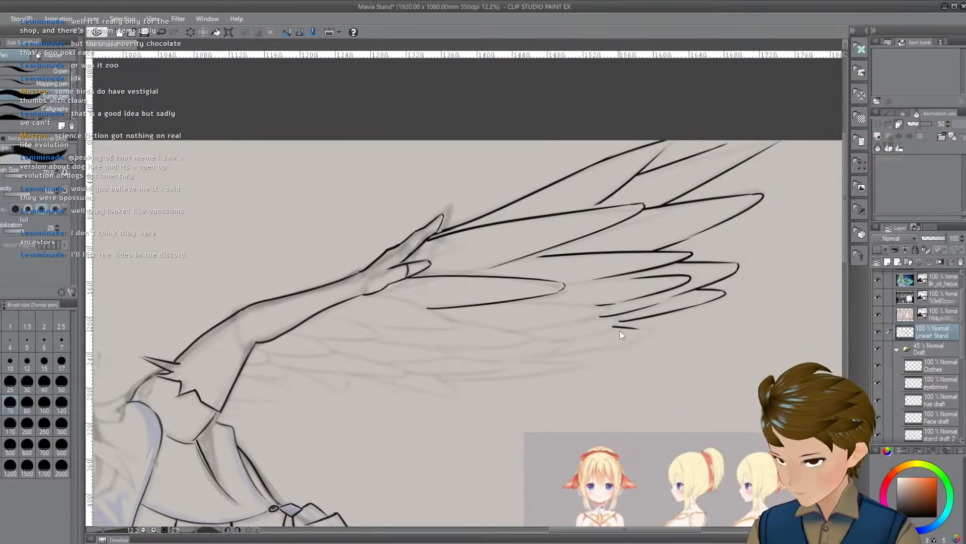
pyautogui.hotkey('ctrl', 'z')
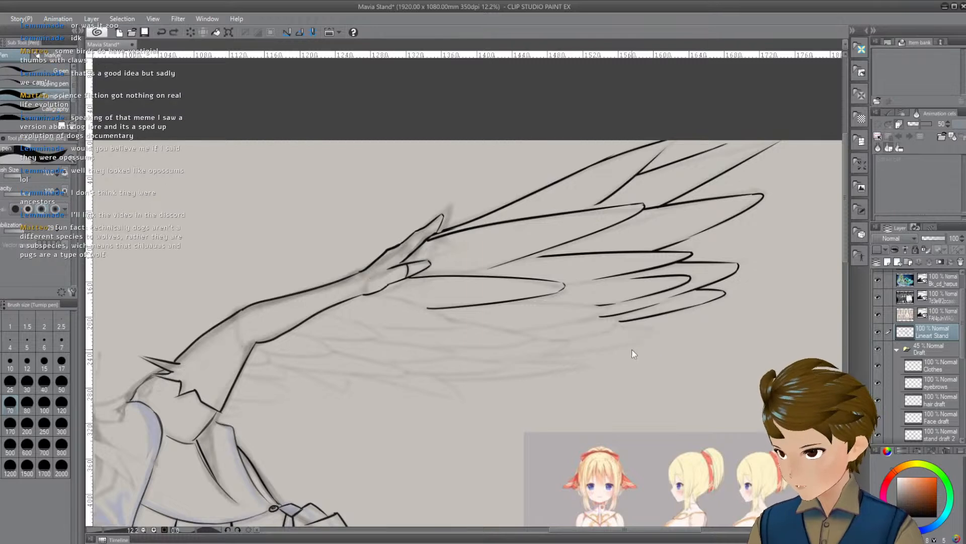
pyautogui.moveTo(616, 327)
pyautogui.mouseDown()
pyautogui.moveTo(653, 332)
pyautogui.moveTo(596, 350)
pyautogui.moveTo(653, 350)
pyautogui.moveTo(617, 330)
pyautogui.moveTo(640, 340)
pyautogui.moveTo(548, 350)
pyautogui.mouseUp()
pyautogui.hotkey('ctrl', 'z')
pyautogui.moveTo(641, 356); pyautogui.dragTo(650, 371)
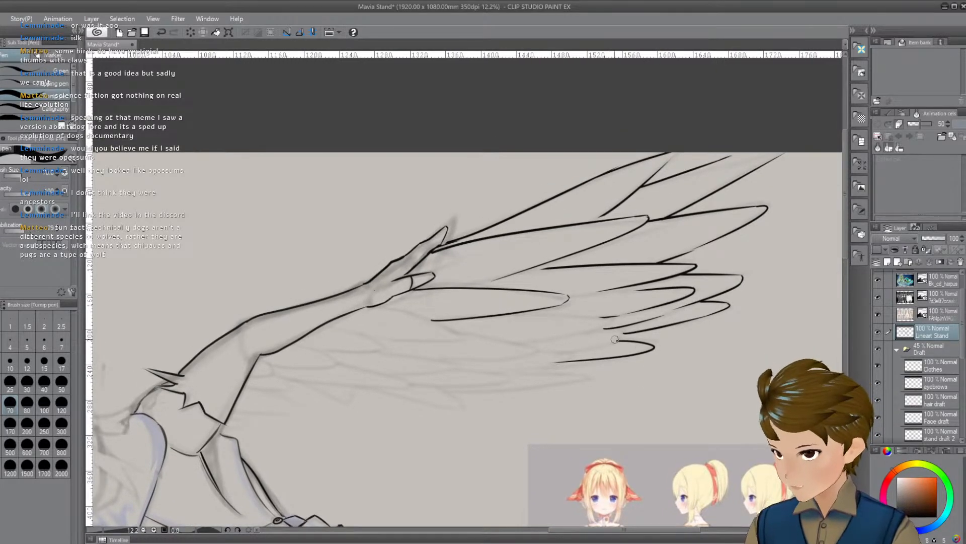
# Ink the small feather tip nested between the outer cluster and the lowest inked feather, with its lower edge curving inward
pyautogui.moveTo(501, 468); pyautogui.dragTo(470, 468)
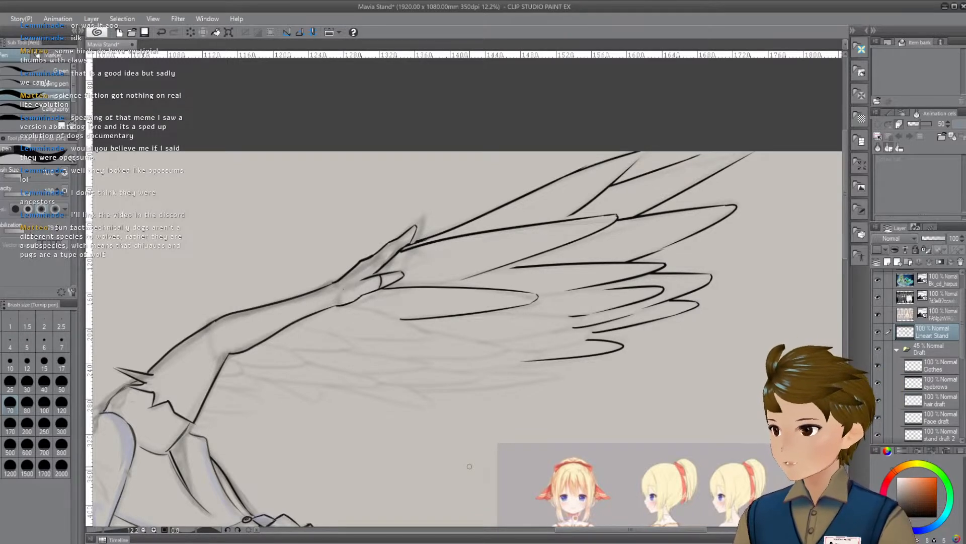
pyautogui.moveTo(606, 370); pyautogui.dragTo(654, 363)
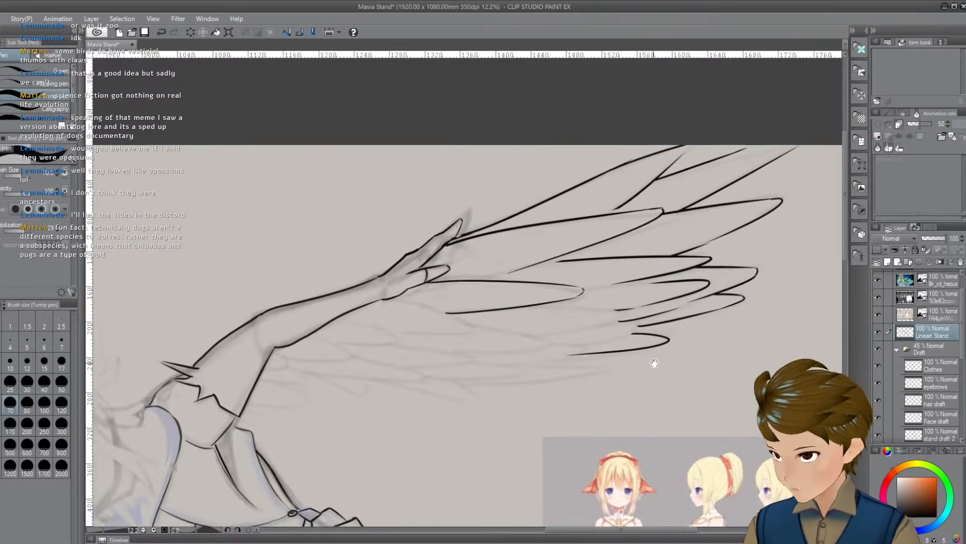
pyautogui.hotkey('ctrl', 'z')
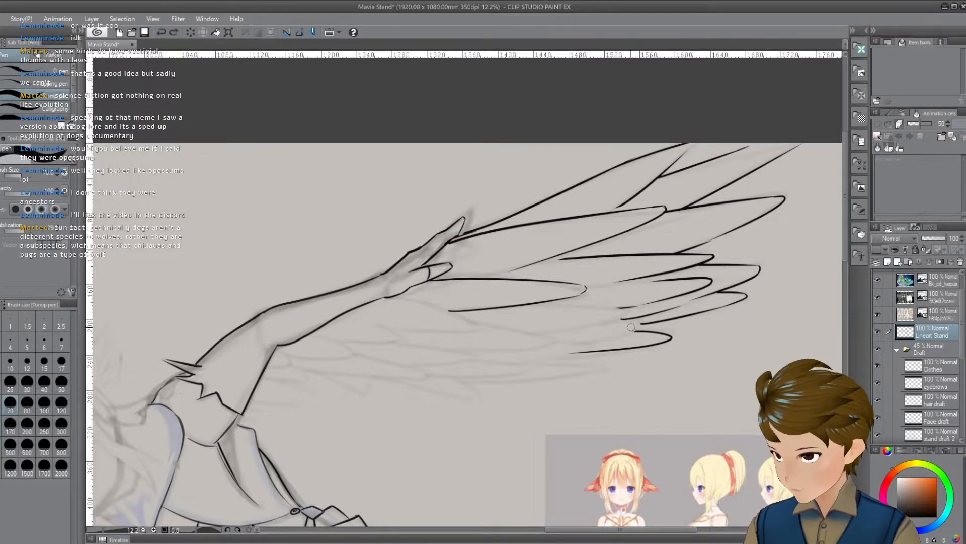
pyautogui.hotkey('ctrl', 'y')
pyautogui.hotkey('ctrl', 'z')
pyautogui.moveTo(623, 319)
pyautogui.mouseDown()
pyautogui.moveTo(620, 336)
pyautogui.moveTo(644, 333)
pyautogui.moveTo(589, 334)
pyautogui.mouseUp()
pyautogui.hotkey('ctrl', 'z')
pyautogui.hotkey('ctrl', 'z')
pyautogui.hotkey('ctrl', 'z')
pyautogui.hscroll(-1, 688, 363)
pyautogui.hotkey('ctrl', 'z')
pyautogui.hotkey('ctrl', 'z')
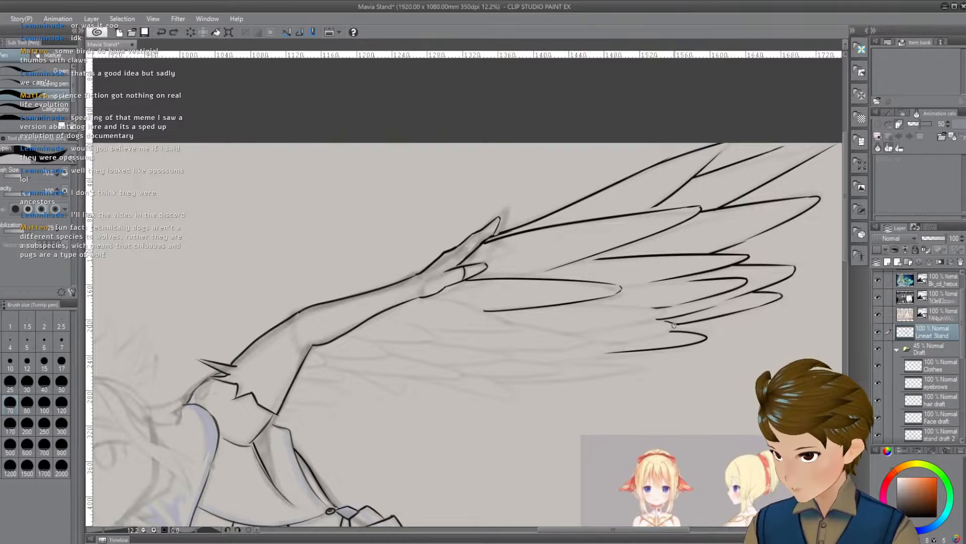
pyautogui.moveTo(675, 325); pyautogui.dragTo(611, 338)
# Ink the mid-wing feather that emerges beneath the long feather near the hand, tracing its upper edge, tip and lower edge
pyautogui.moveTo(725, 373)
pyautogui.mouseDown()
pyautogui.moveTo(763, 378)
pyautogui.moveTo(741, 374)
pyautogui.mouseUp()
pyautogui.moveTo(594, 310); pyautogui.dragTo(664, 304)
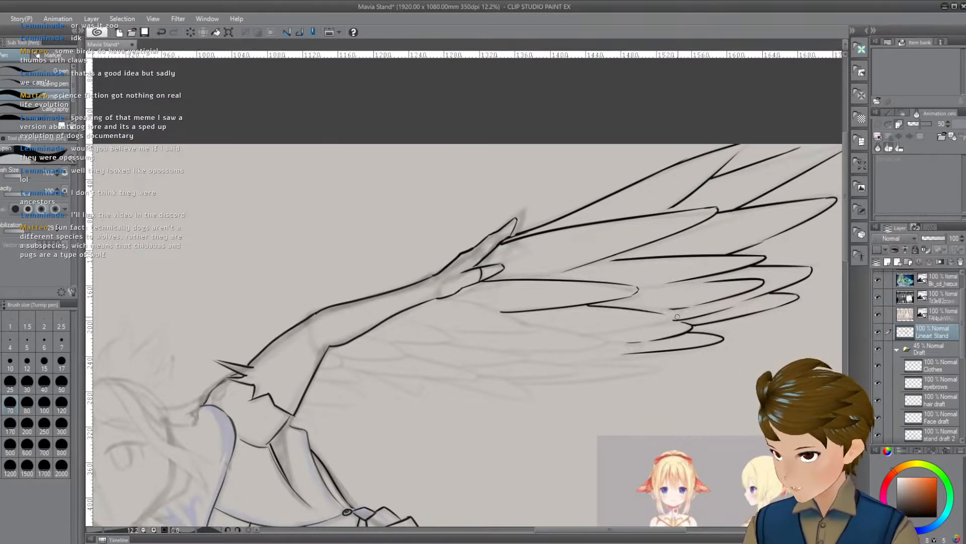
pyautogui.hotkey('ctrl', 'z')
pyautogui.moveTo(582, 304); pyautogui.dragTo(676, 317)
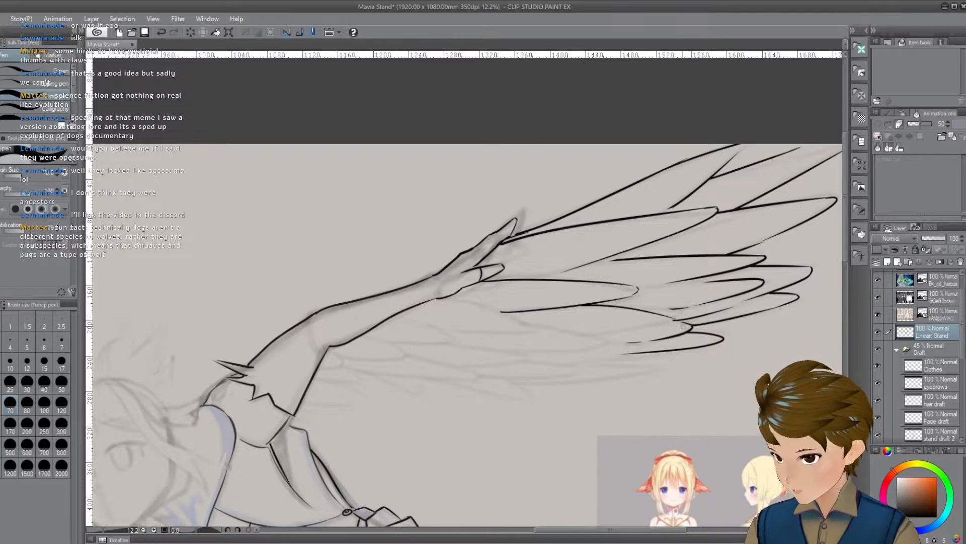
pyautogui.hotkey('ctrl', 'z')
pyautogui.moveTo(584, 305); pyautogui.dragTo(678, 319)
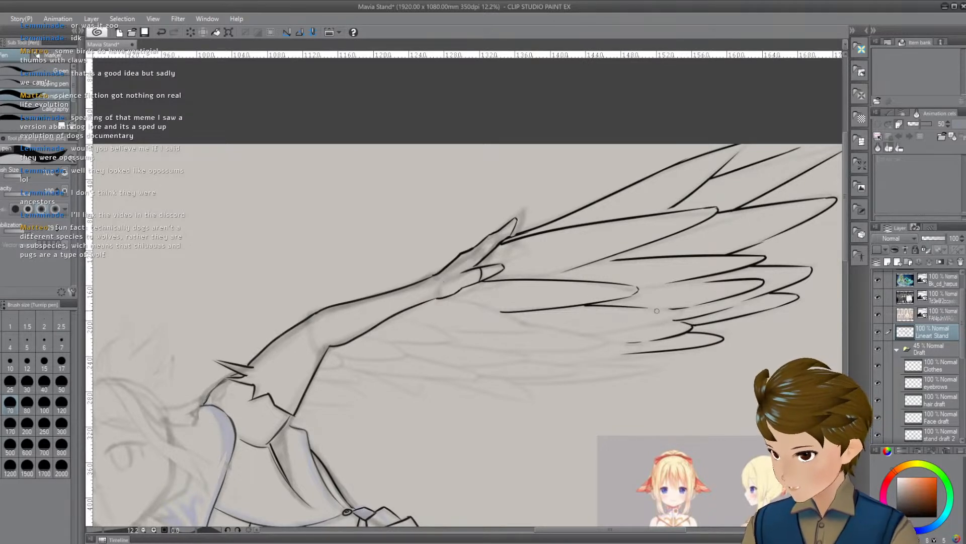
pyautogui.scroll(1, 691, 320)
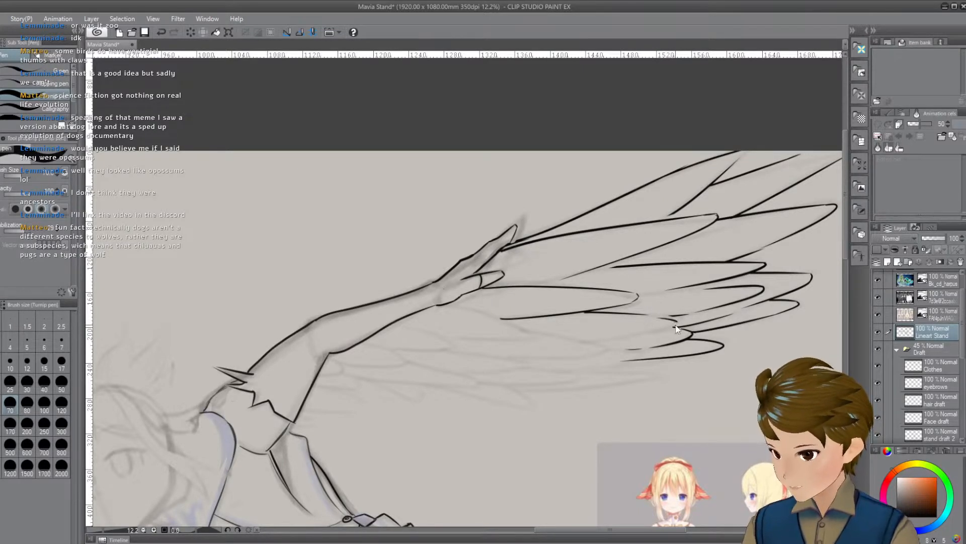
pyautogui.hotkey('ctrl', 'z')
pyautogui.moveTo(676, 330); pyautogui.dragTo(645, 323)
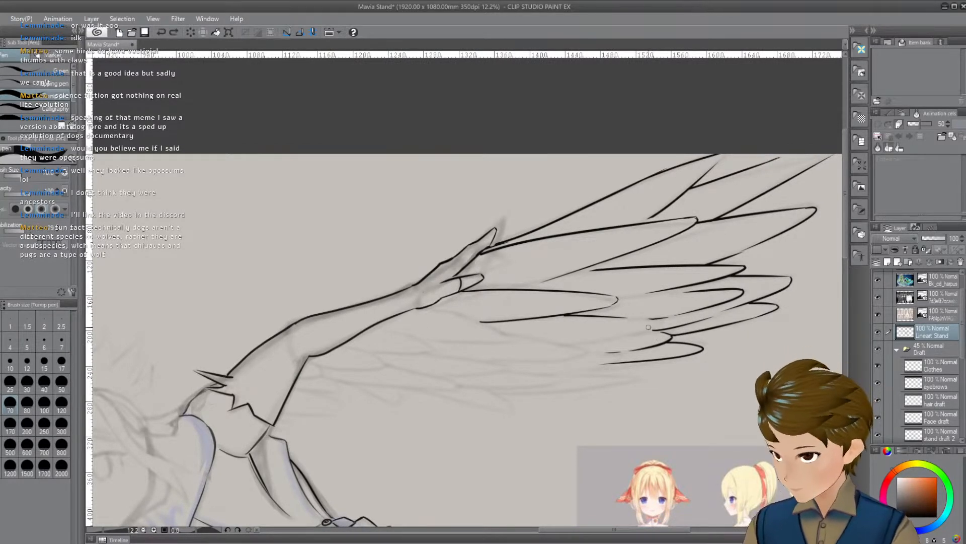
pyautogui.moveTo(659, 321)
pyautogui.mouseDown()
pyautogui.moveTo(589, 335)
pyautogui.moveTo(670, 329)
pyautogui.moveTo(626, 362)
pyautogui.moveTo(711, 341)
pyautogui.moveTo(772, 343)
pyautogui.mouseUp()
pyautogui.hotkey('ctrl', 'z')
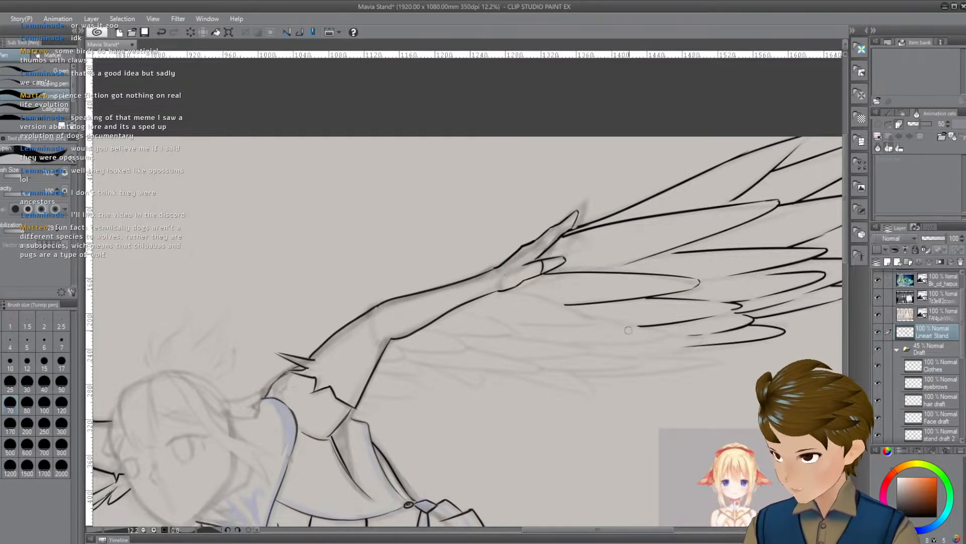
# Ink the upper edge of the feather that starts under the wrist and runs below the long feather near the hand
pyautogui.moveTo(584, 326); pyautogui.dragTo(632, 339)
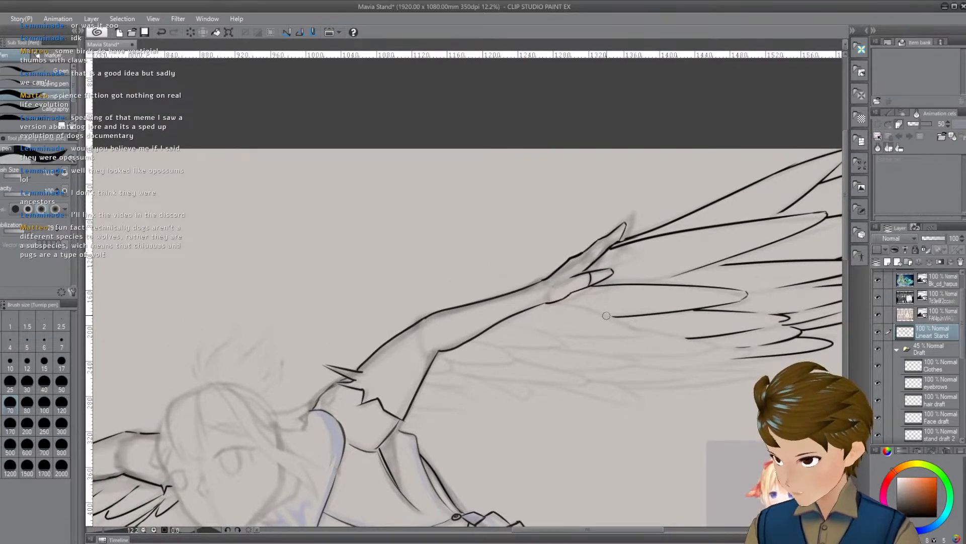
pyautogui.moveTo(563, 301)
pyautogui.mouseDown()
pyautogui.moveTo(624, 300)
pyautogui.moveTo(704, 332)
pyautogui.mouseUp()
pyautogui.hotkey('ctrl', 'z')
pyautogui.hotkey('ctrl', 'z')
pyautogui.hotkey('ctrl', 'z')
pyautogui.moveTo(652, 309); pyautogui.dragTo(694, 329)
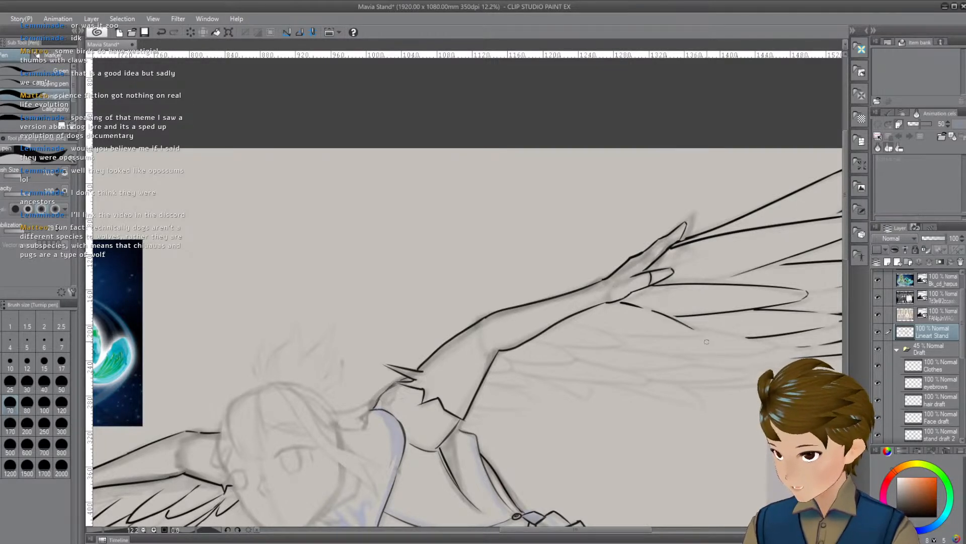
pyautogui.hotkey('ctrl', 'z')
pyautogui.moveTo(650, 308); pyautogui.dragTo(689, 324)
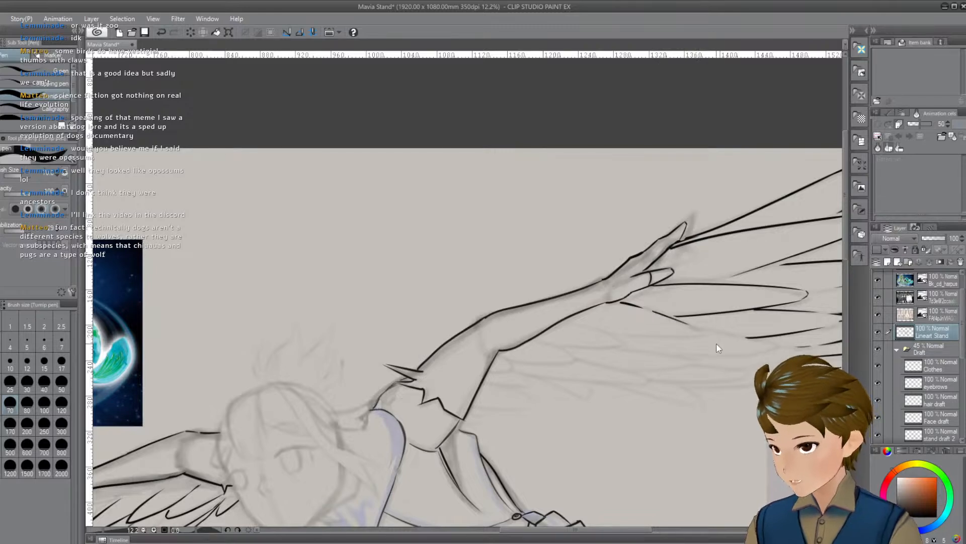
pyautogui.hotkey('ctrl', 'z')
pyautogui.moveTo(620, 305); pyautogui.dragTo(697, 322)
pyautogui.hotkey('ctrl', 'z')
pyautogui.hotkey('ctrl', 'z')
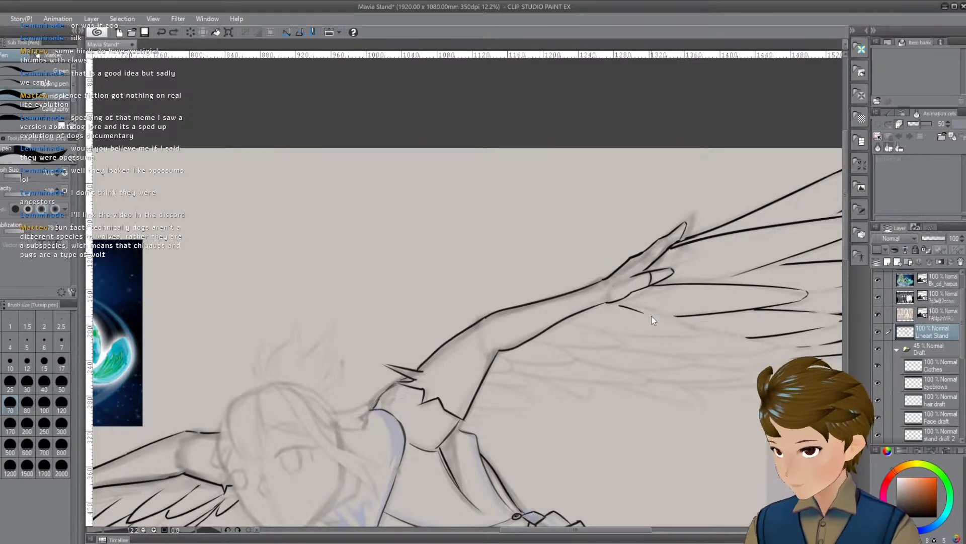
pyautogui.hotkey('ctrl', 'z')
pyautogui.hotkey('ctrl', 'z')
pyautogui.moveTo(608, 303)
pyautogui.mouseDown()
pyautogui.moveTo(703, 326)
pyautogui.moveTo(677, 332)
pyautogui.mouseUp()
pyautogui.hotkey('ctrl', 'z')
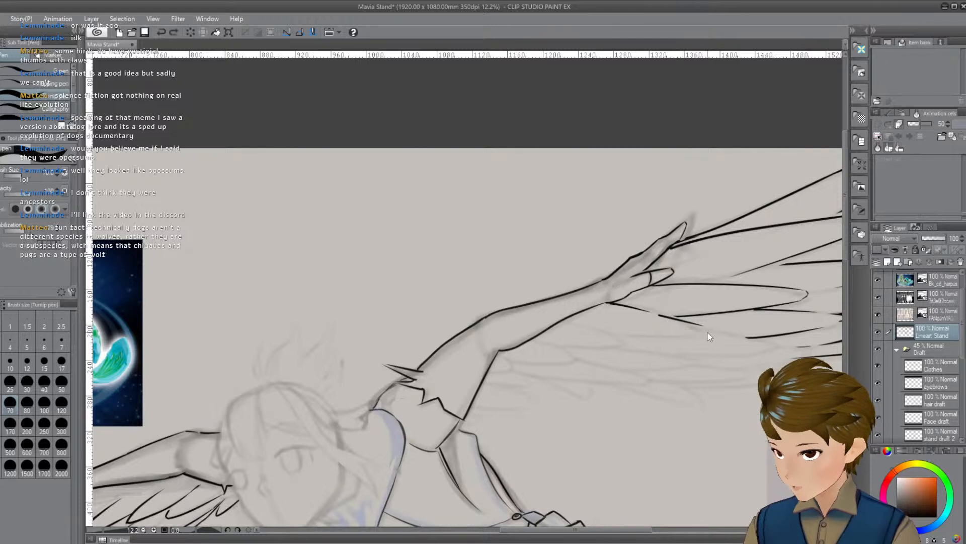
# Round off the tip of the feather under the wrist and ink its lower edge back toward the arm
pyautogui.moveTo(725, 352); pyautogui.dragTo(716, 352)
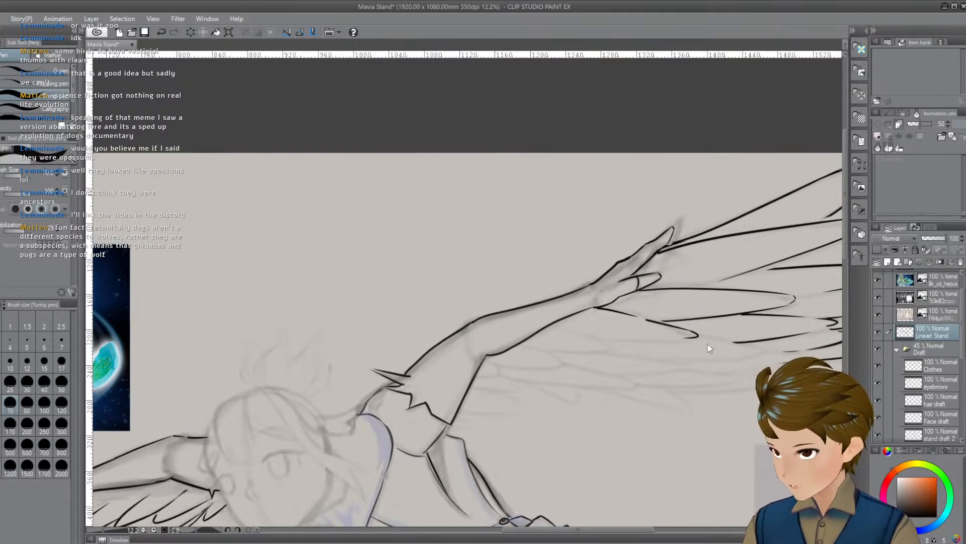
pyautogui.hotkey('ctrl', 'z')
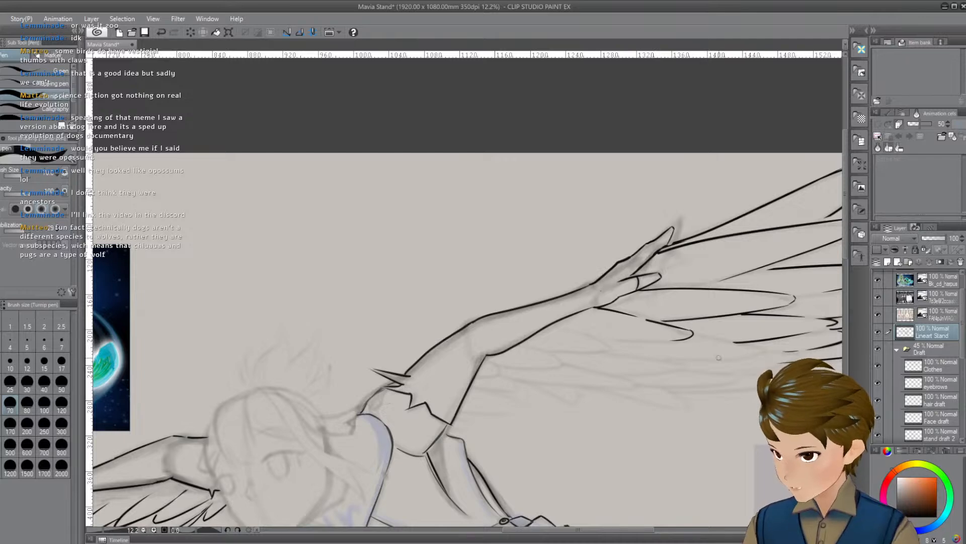
pyautogui.moveTo(710, 344)
pyautogui.mouseDown()
pyautogui.moveTo(712, 352)
pyautogui.moveTo(712, 328)
pyautogui.mouseUp()
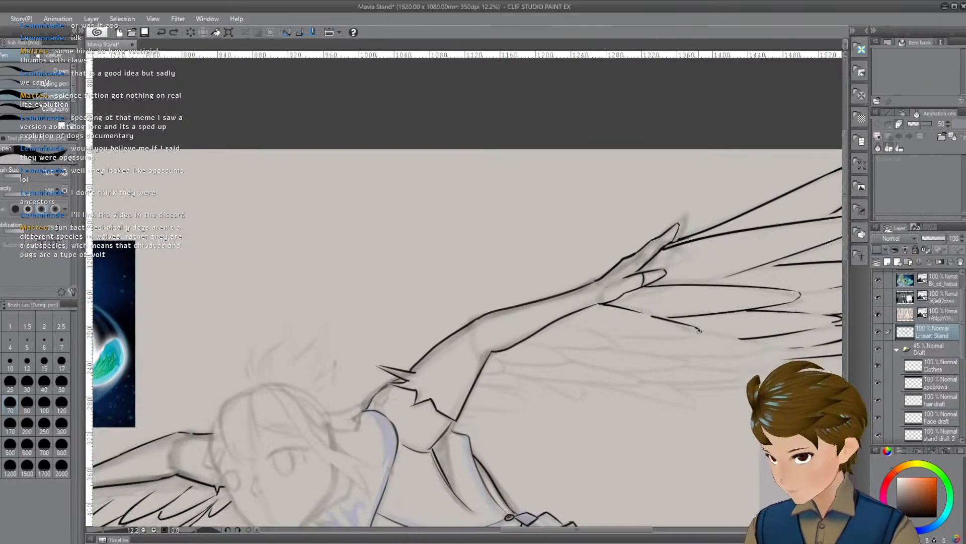
pyautogui.moveTo(649, 350)
pyautogui.mouseDown()
pyautogui.moveTo(689, 354)
pyautogui.moveTo(708, 343)
pyautogui.mouseUp()
pyautogui.moveTo(645, 338); pyautogui.dragTo(609, 333)
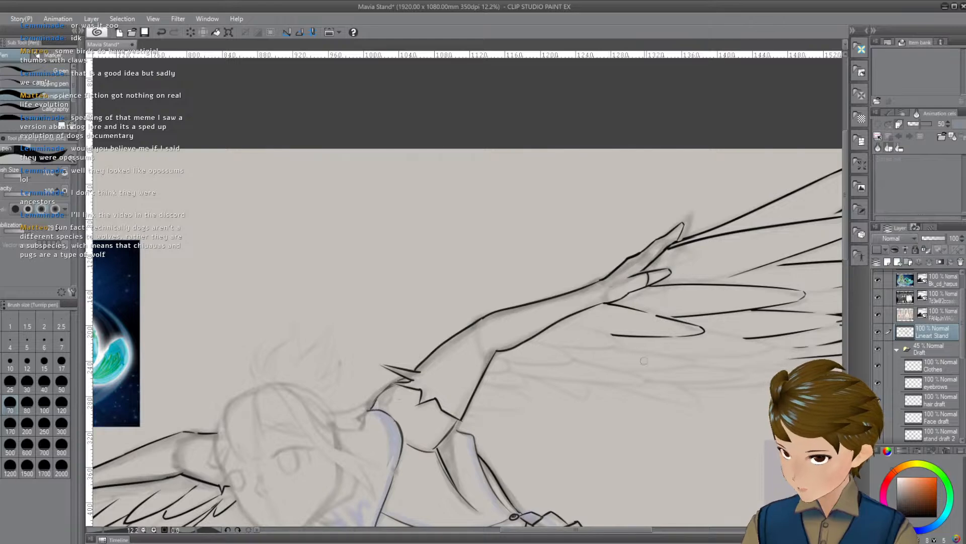
# Ink the upper edge of the next feather, running outward from the rounded tip of the feather under the wrist
pyautogui.moveTo(792, 390); pyautogui.dragTo(730, 389)
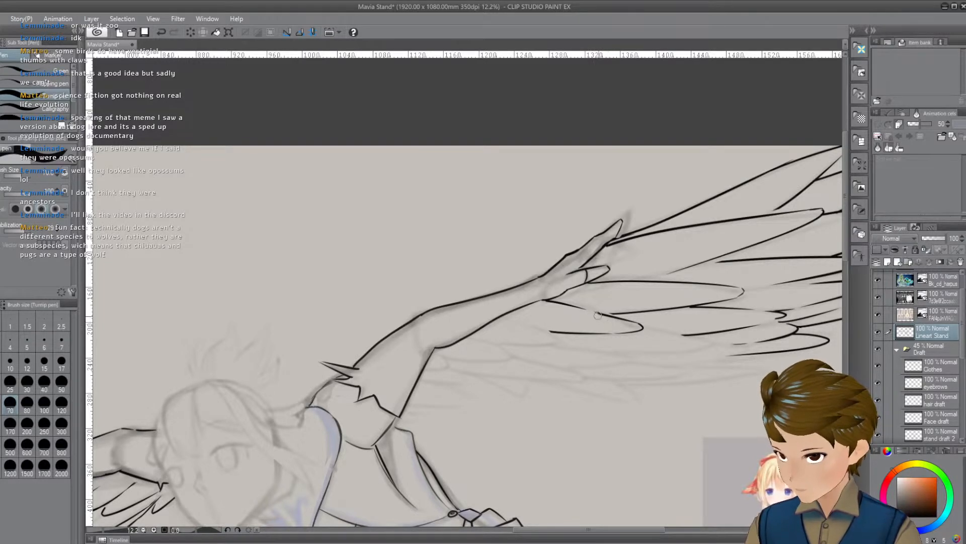
pyautogui.moveTo(718, 367); pyautogui.dragTo(701, 366)
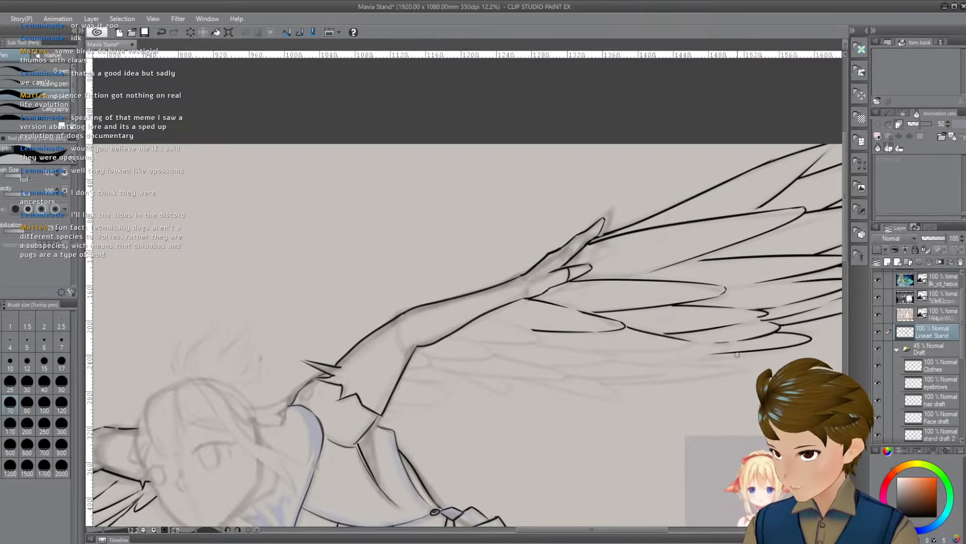
pyautogui.moveTo(725, 406)
pyautogui.mouseDown()
pyautogui.moveTo(714, 404)
pyautogui.moveTo(719, 393)
pyautogui.mouseUp()
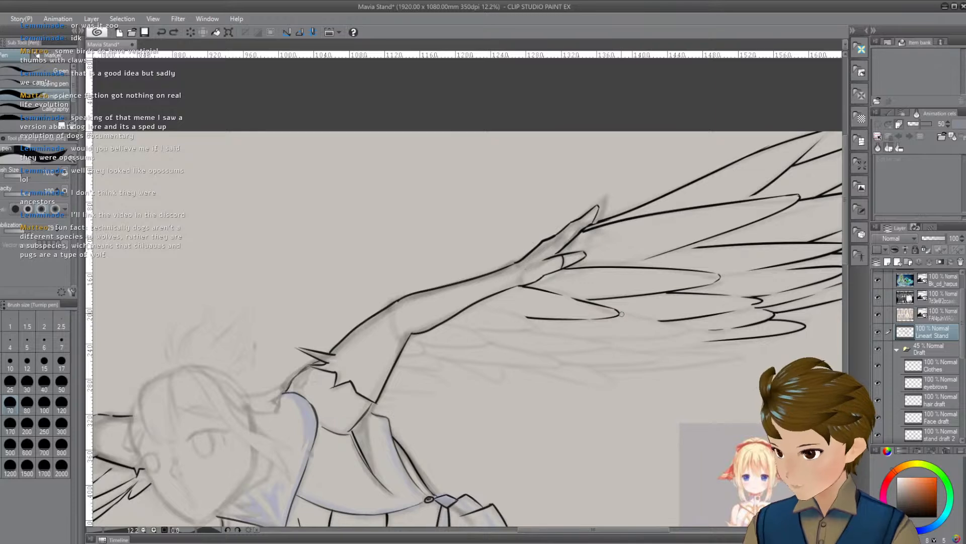
pyautogui.moveTo(619, 314); pyautogui.dragTo(679, 326)
pyautogui.hotkey('ctrl', 'z')
pyautogui.hotkey('ctrl', 'z')
pyautogui.hotkey('ctrl', 'z')
pyautogui.hotkey('ctrl', 'z')
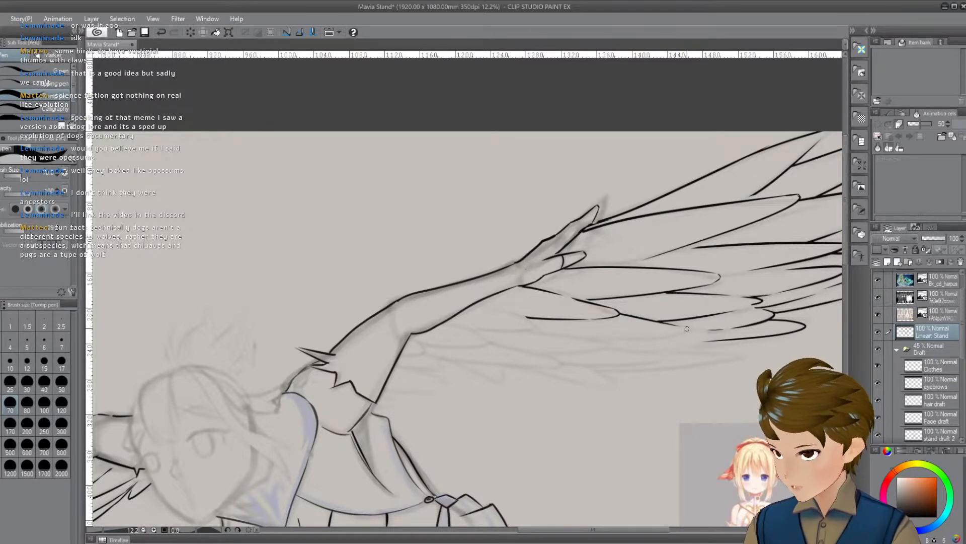
# Ink the lower edge of that feather from its rounded tip back toward the arm
pyautogui.moveTo(727, 367); pyautogui.dragTo(782, 366)
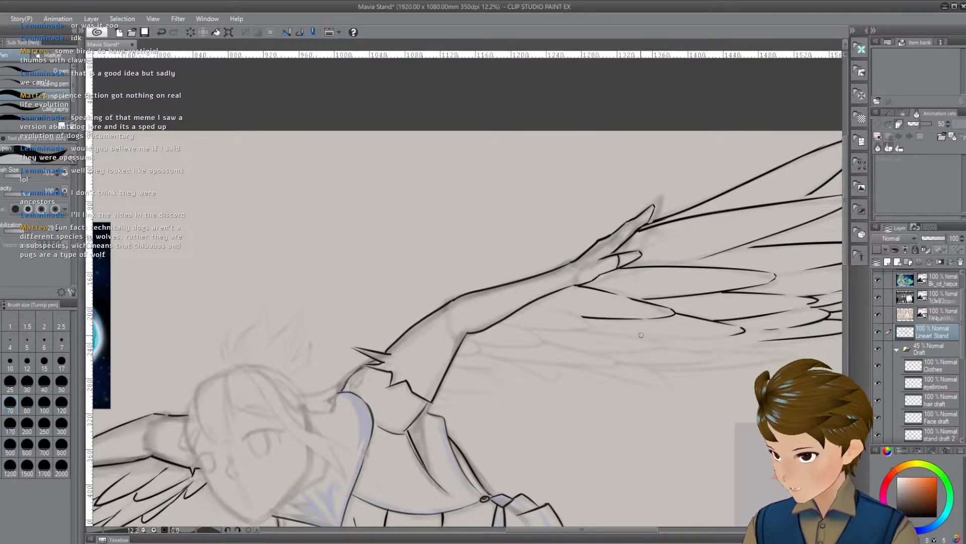
pyautogui.moveTo(651, 337); pyautogui.dragTo(729, 338)
pyautogui.hotkey('ctrl', 'z')
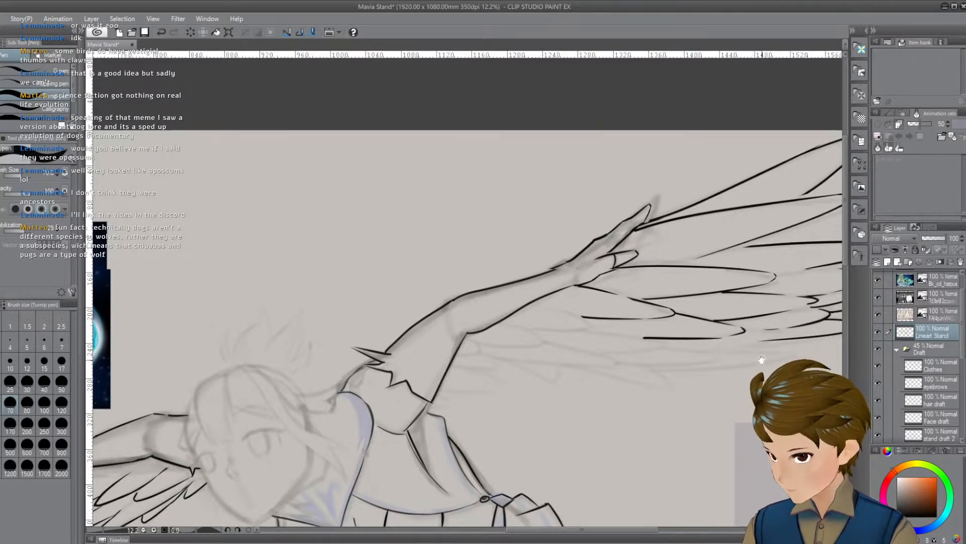
pyautogui.moveTo(757, 334); pyautogui.dragTo(636, 321)
pyautogui.moveTo(527, 325); pyautogui.dragTo(648, 302)
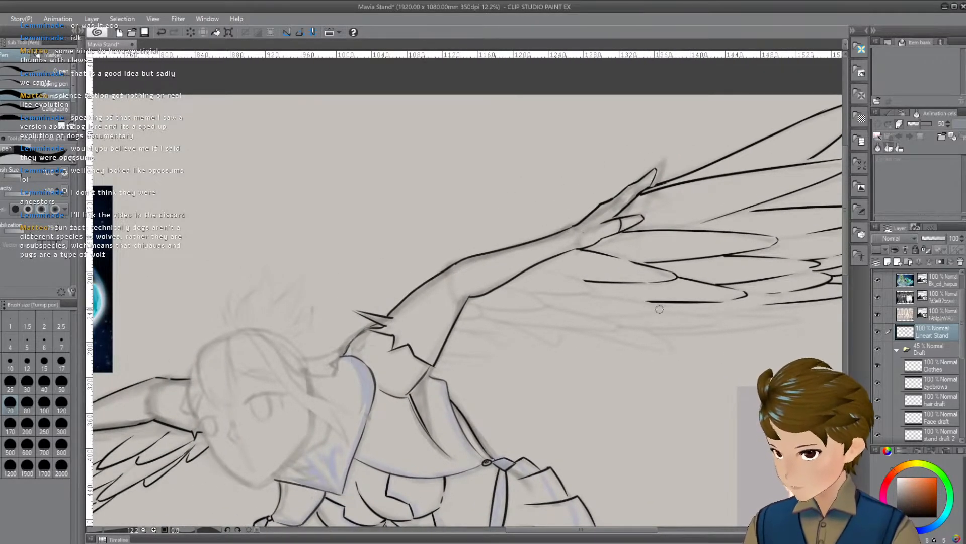
# Try to ink a short feather under the forearm, just inside the feather below the wrist, and undo its strokes
pyautogui.moveTo(669, 343); pyautogui.dragTo(673, 365)
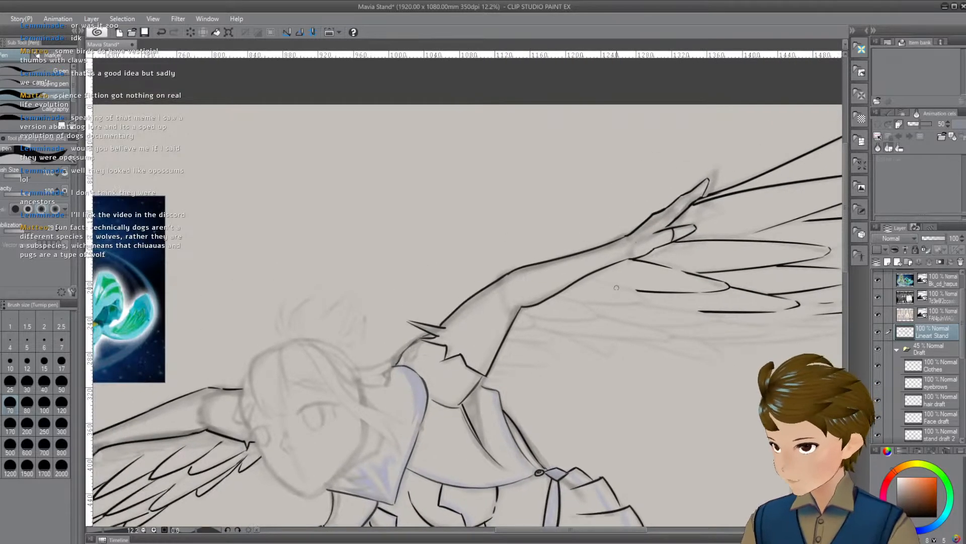
pyautogui.moveTo(609, 283)
pyautogui.mouseDown()
pyautogui.moveTo(648, 296)
pyautogui.moveTo(605, 301)
pyautogui.mouseUp()
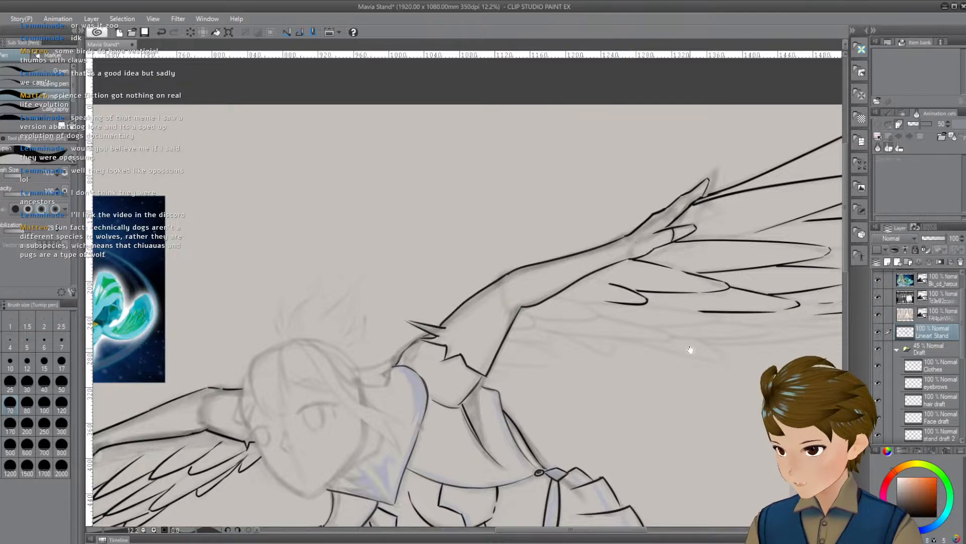
pyautogui.moveTo(690, 347); pyautogui.dragTo(710, 356)
pyautogui.hotkey('ctrl', 'z')
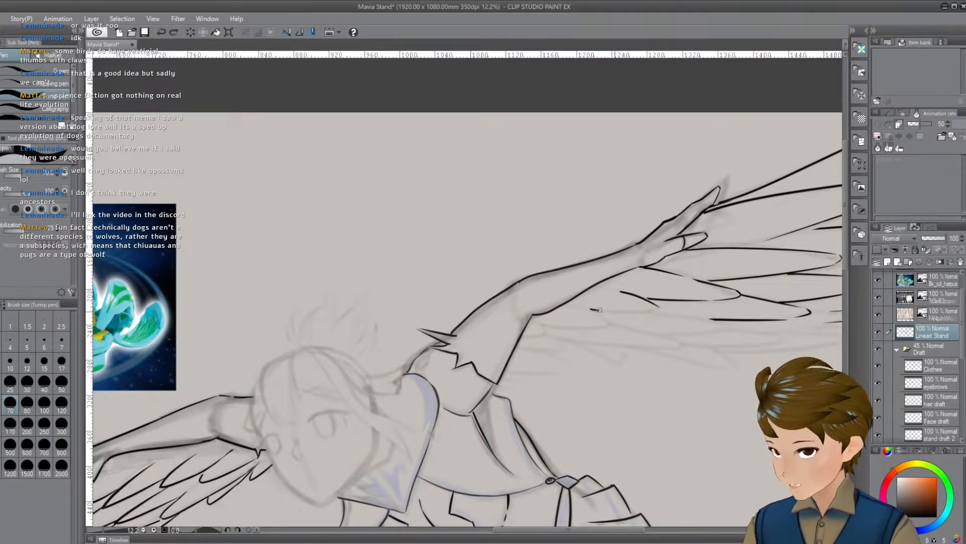
pyautogui.moveTo(596, 309); pyautogui.dragTo(656, 305)
pyautogui.moveTo(756, 362); pyautogui.dragTo(743, 354)
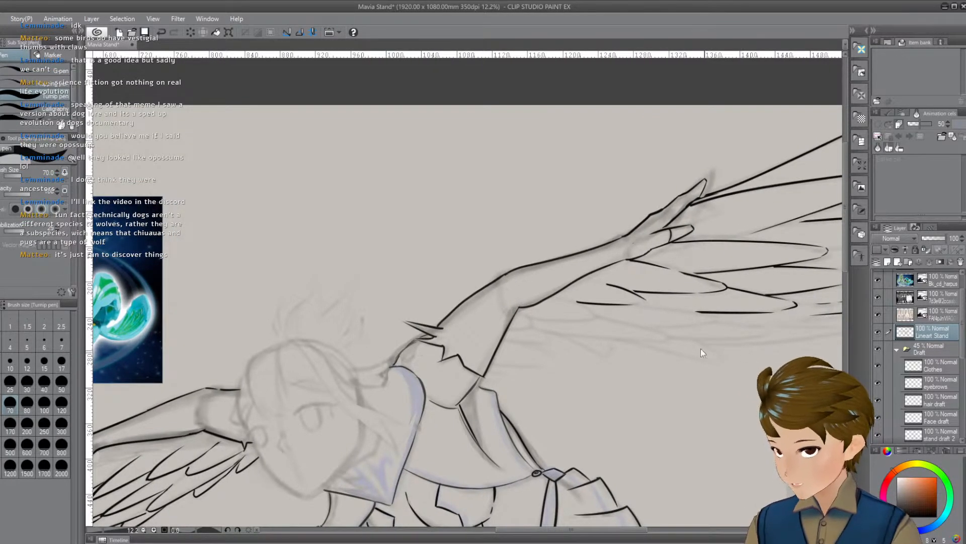
pyautogui.hotkey('ctrl', 'z')
pyautogui.hotkey('ctrl', 'z')
# Save the drawing
pyautogui.moveTo(743, 387)
pyautogui.mouseDown()
pyautogui.moveTo(703, 373)
pyautogui.moveTo(613, 367)
pyautogui.mouseUp()
pyautogui.moveTo(658, 407); pyautogui.dragTo(636, 403)
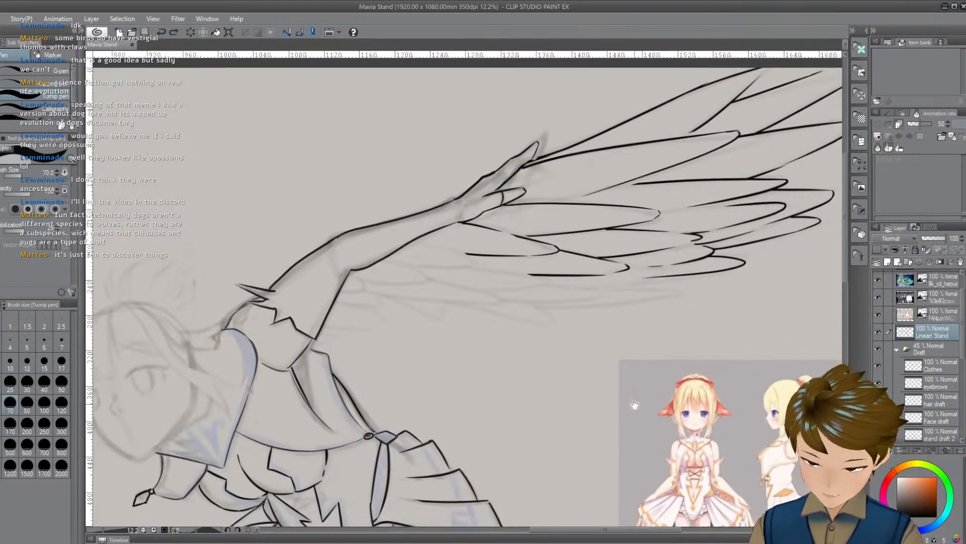
pyautogui.hotkey('ctrl', 's')
pyautogui.click(229, 32)
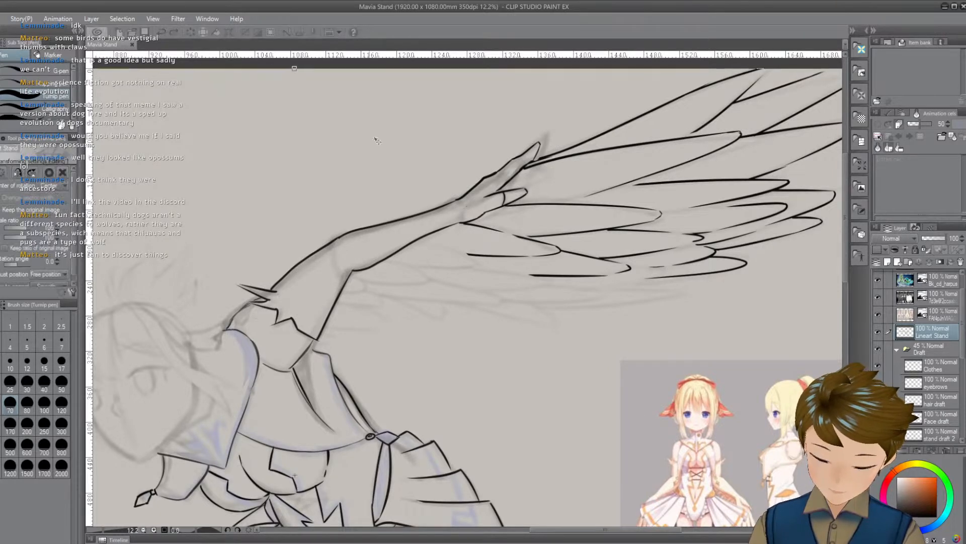
pyautogui.moveTo(604, 342); pyautogui.dragTo(599, 363)
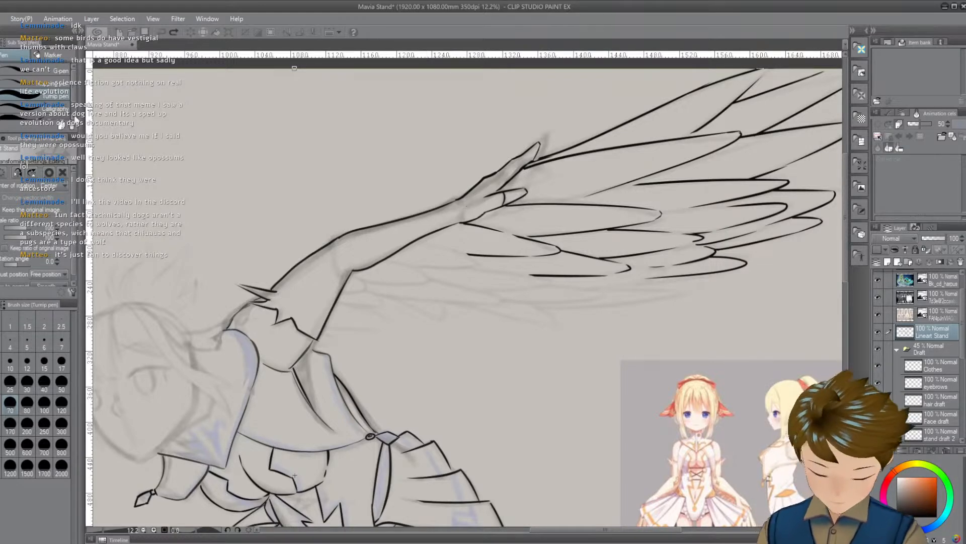
pyautogui.moveTo(473, 326); pyautogui.dragTo(509, 326)
pyautogui.hotkey('ctrl', 'z')
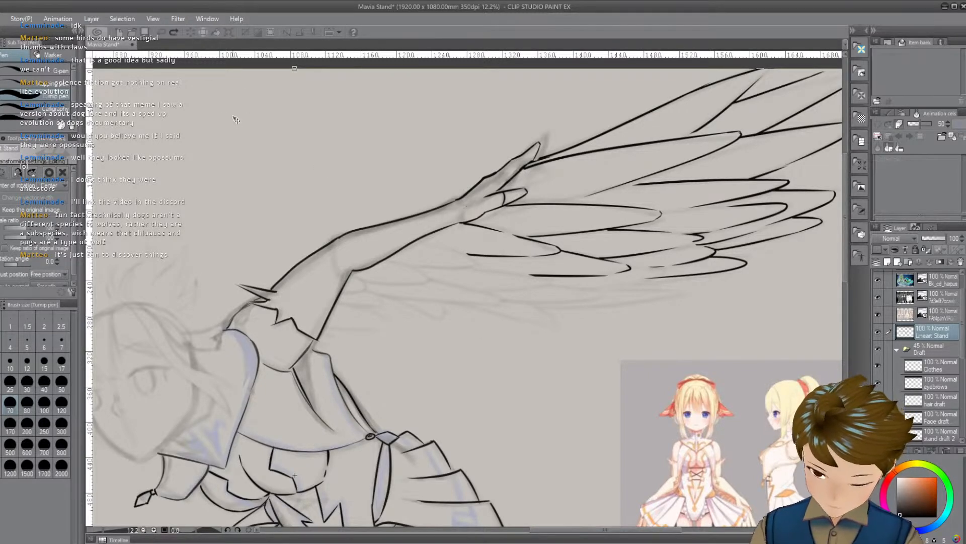
pyautogui.moveTo(460, 317); pyautogui.dragTo(410, 324)
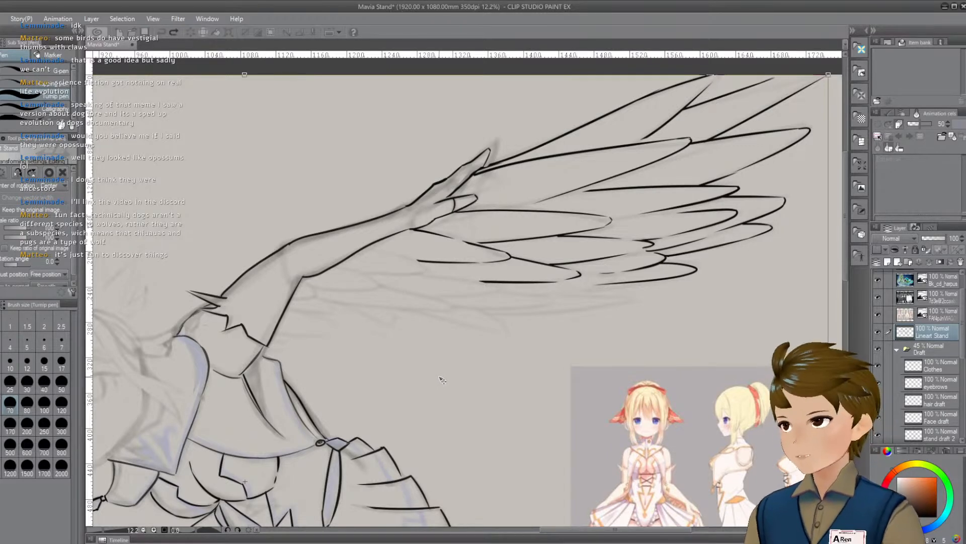
pyautogui.moveTo(453, 391); pyautogui.dragTo(432, 390)
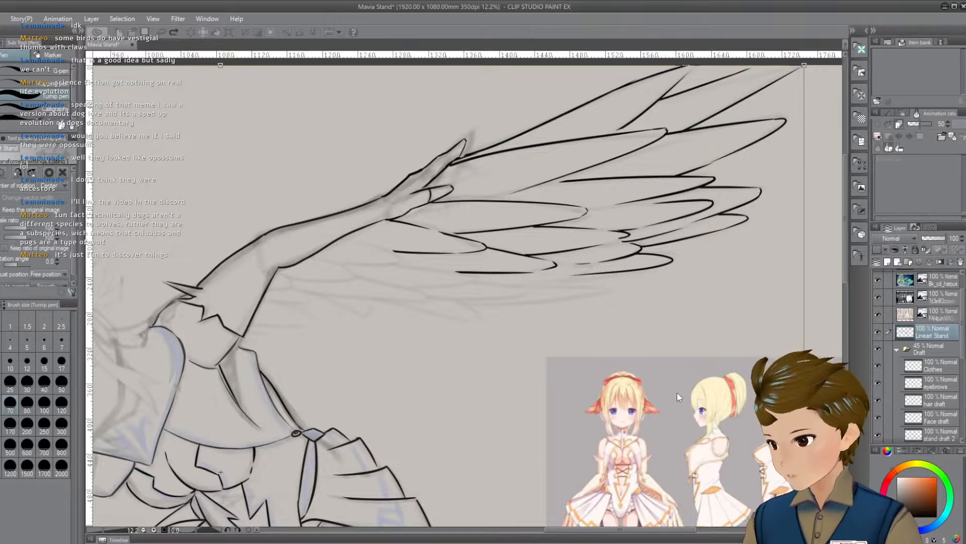
pyautogui.moveTo(513, 285); pyautogui.dragTo(551, 298)
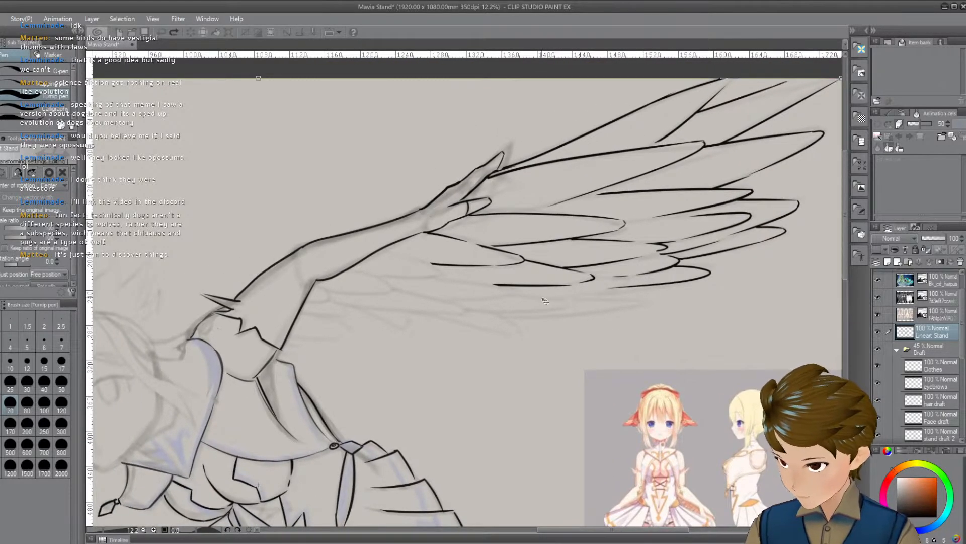
pyautogui.moveTo(603, 348); pyautogui.dragTo(578, 345)
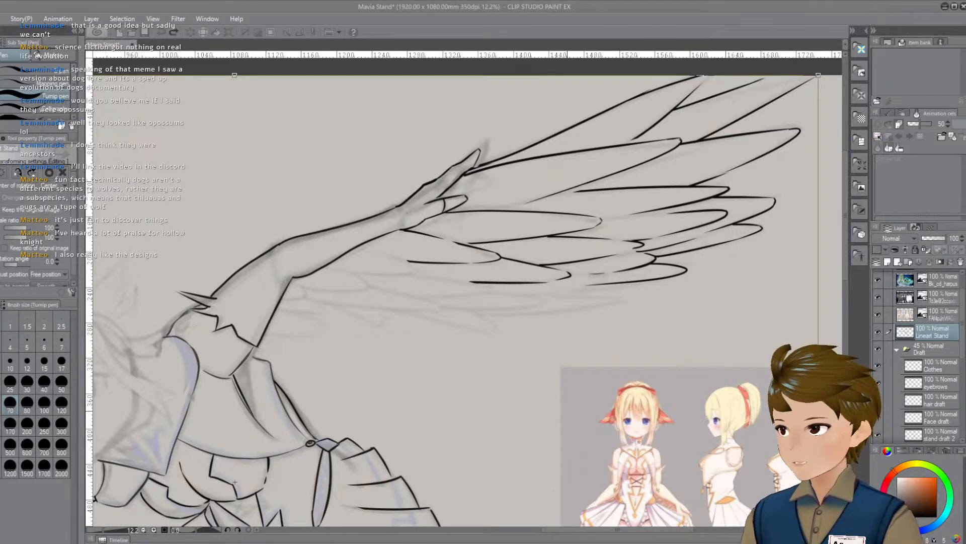
pyautogui.moveTo(481, 359); pyautogui.dragTo(537, 355)
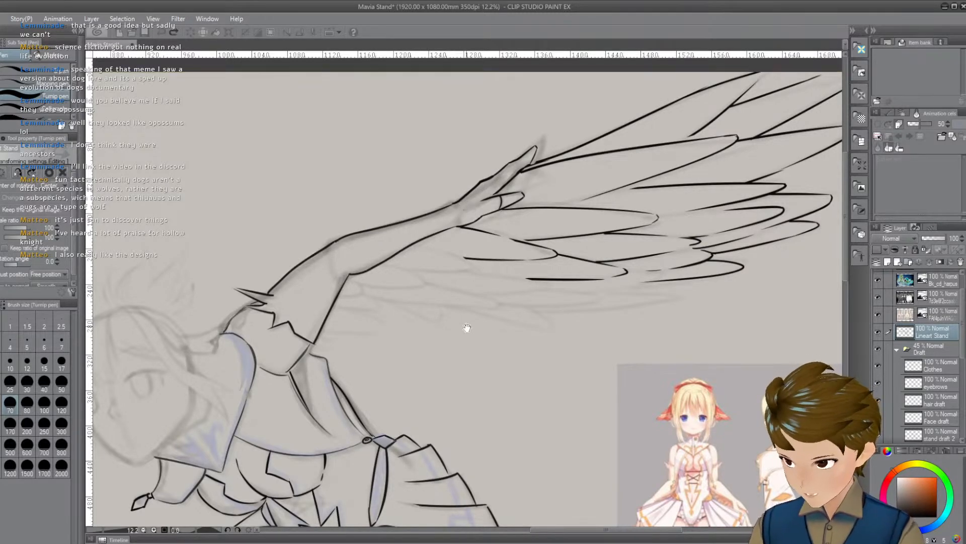
pyautogui.scroll(-1, 432, 292)
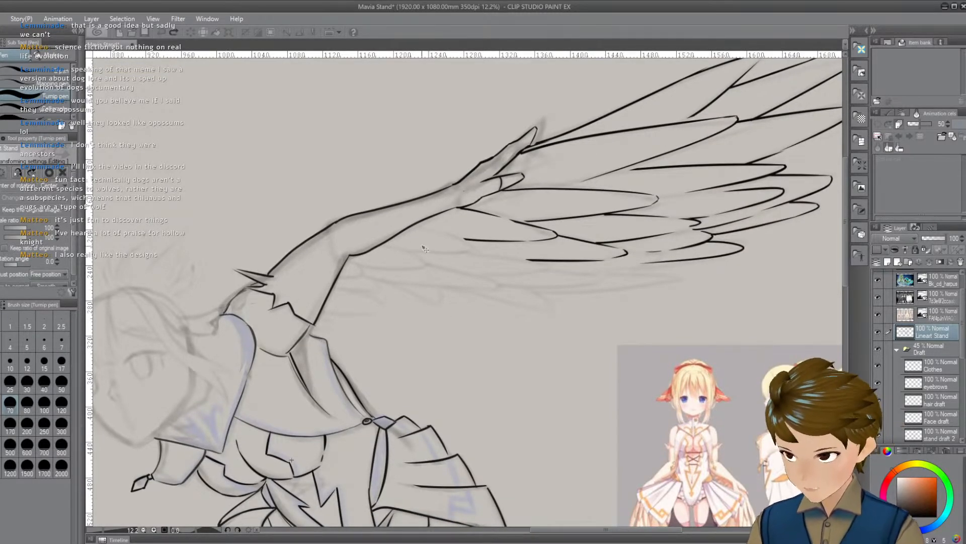
pyautogui.moveTo(392, 245); pyautogui.dragTo(392, 261)
pyautogui.hotkey('ctrl', 'z')
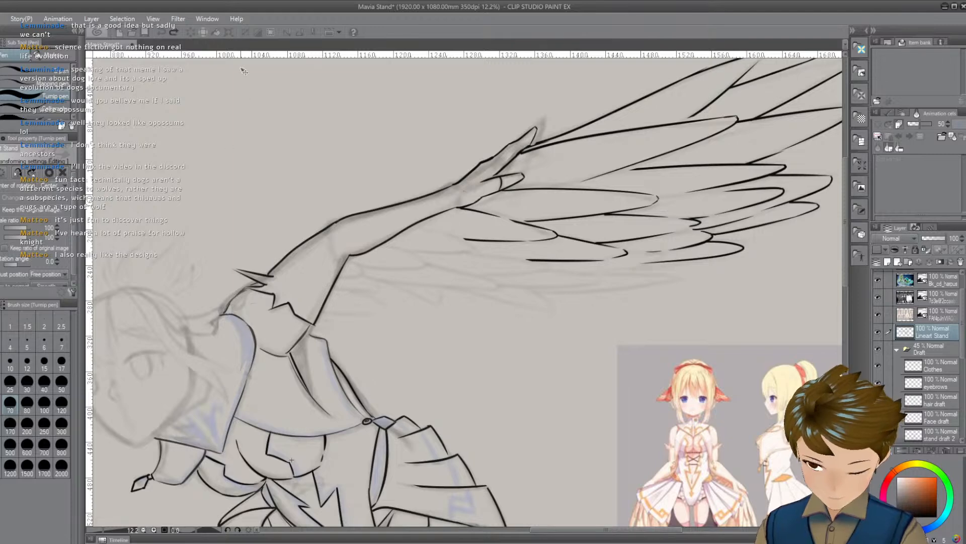
pyautogui.click(173, 32)
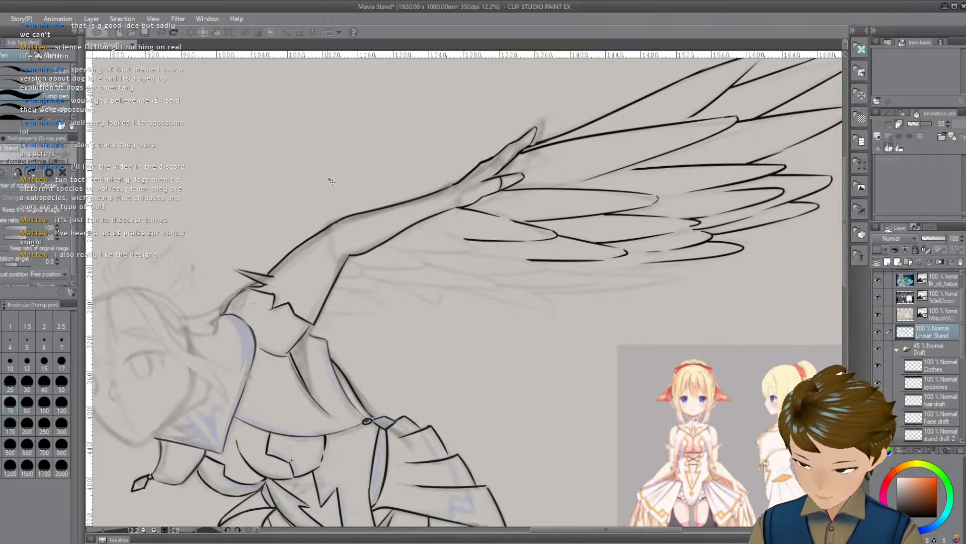
pyautogui.hotkey('ctrl', 'z')
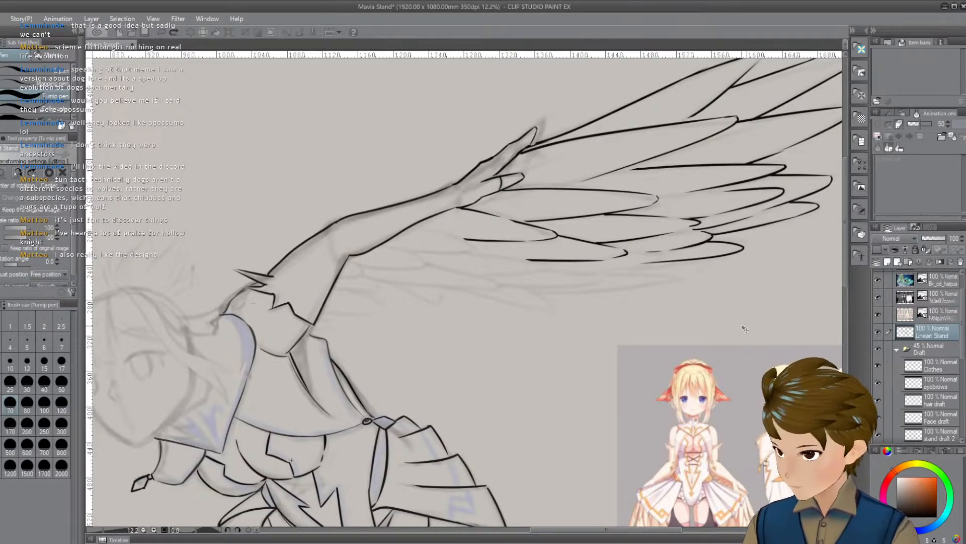
pyautogui.moveTo(725, 357); pyautogui.dragTo(647, 375)
pyautogui.moveTo(330, 303); pyautogui.dragTo(360, 294)
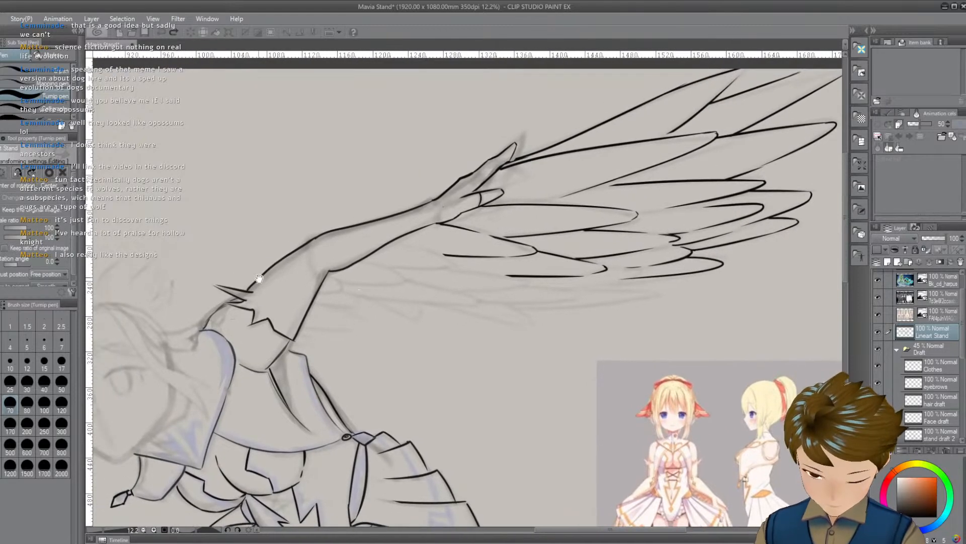
pyautogui.moveTo(275, 284); pyautogui.dragTo(298, 272)
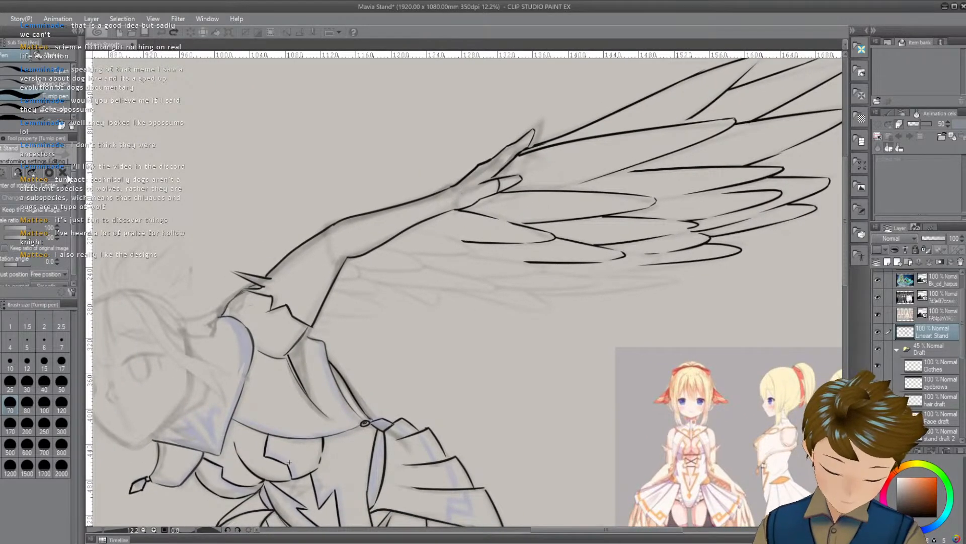
pyautogui.press('Return')
# Save the drawing file again
pyautogui.moveTo(459, 325); pyautogui.dragTo(416, 364)
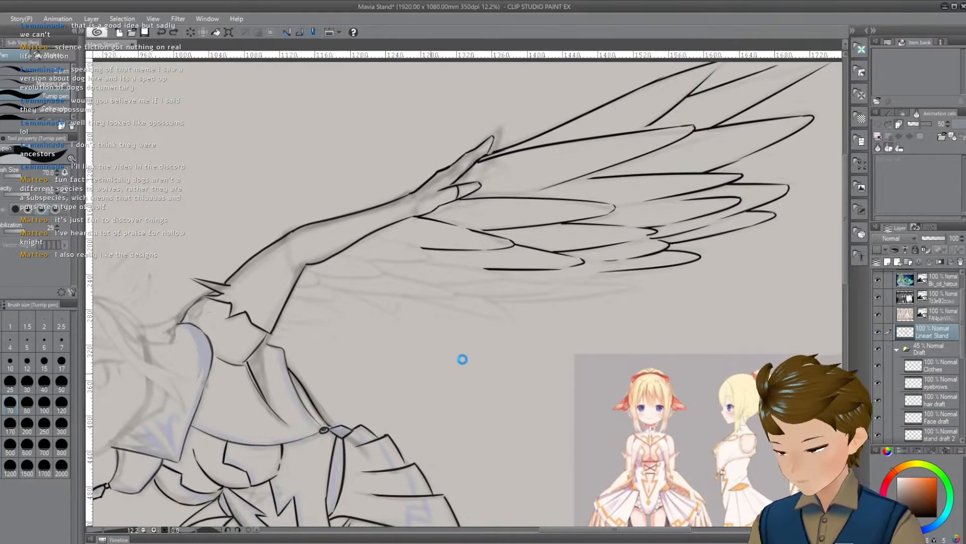
pyautogui.hotkey('ctrl', 's')
pyautogui.moveTo(465, 327); pyautogui.dragTo(511, 331)
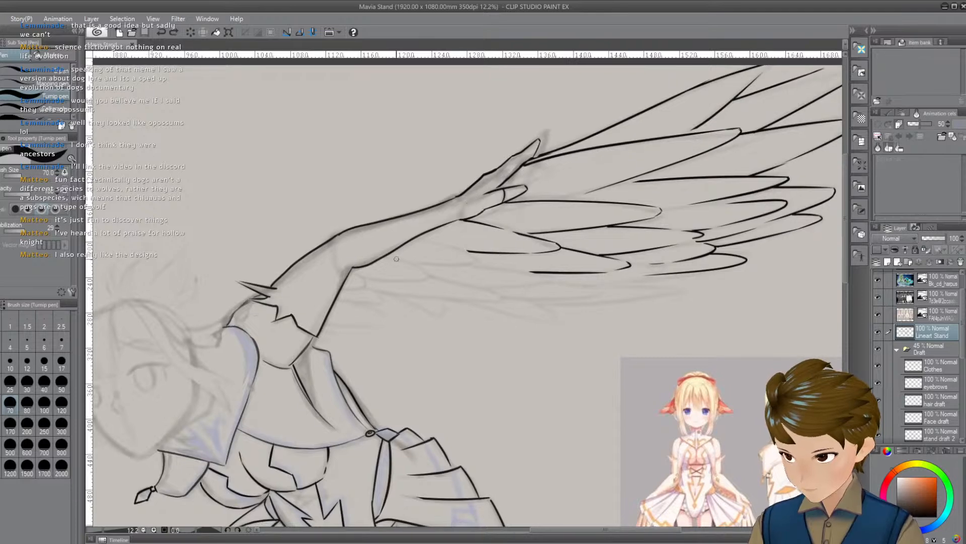
# Ink the lower edge of the short feather beneath the forearm, just inside the feather under the wrist
pyautogui.moveTo(388, 259); pyautogui.dragTo(464, 268)
pyautogui.moveTo(417, 239)
pyautogui.mouseDown()
pyautogui.moveTo(472, 253)
pyautogui.moveTo(548, 300)
pyautogui.mouseUp()
pyautogui.hotkey('ctrl', 'z')
pyautogui.hotkey('ctrl', 'z')
pyautogui.hotkey('ctrl', 'z')
pyautogui.moveTo(493, 282)
pyautogui.mouseDown()
pyautogui.moveTo(572, 281)
pyautogui.moveTo(614, 294)
pyautogui.mouseUp()
pyautogui.hotkey('ctrl', 'z')
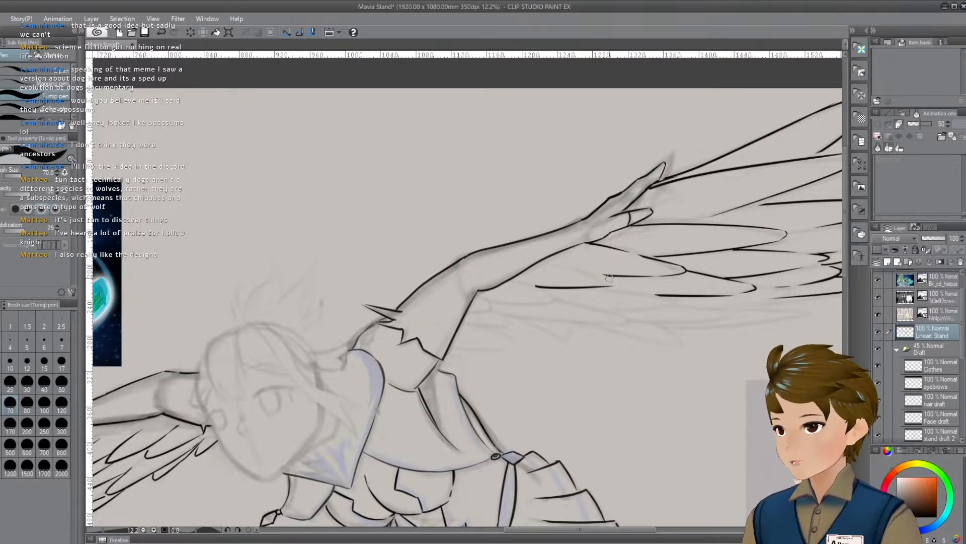
# Ink the upper edge of the short forearm feather down to its tip at the neighbouring feather, redrawing the stroke until it fits
pyautogui.moveTo(543, 261); pyautogui.dragTo(606, 275)
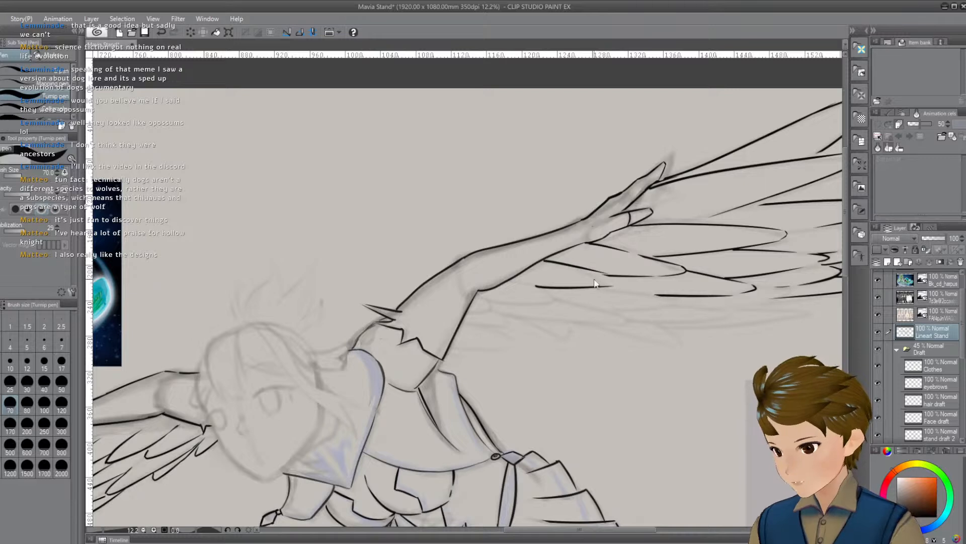
pyautogui.hotkey('ctrl', 'z')
pyautogui.moveTo(538, 264); pyautogui.dragTo(604, 276)
pyautogui.hotkey('ctrl', 'z')
pyautogui.moveTo(537, 263); pyautogui.dragTo(604, 277)
pyautogui.hotkey('ctrl', 'z')
pyautogui.moveTo(534, 260); pyautogui.dragTo(626, 277)
pyautogui.hotkey('ctrl', 'z')
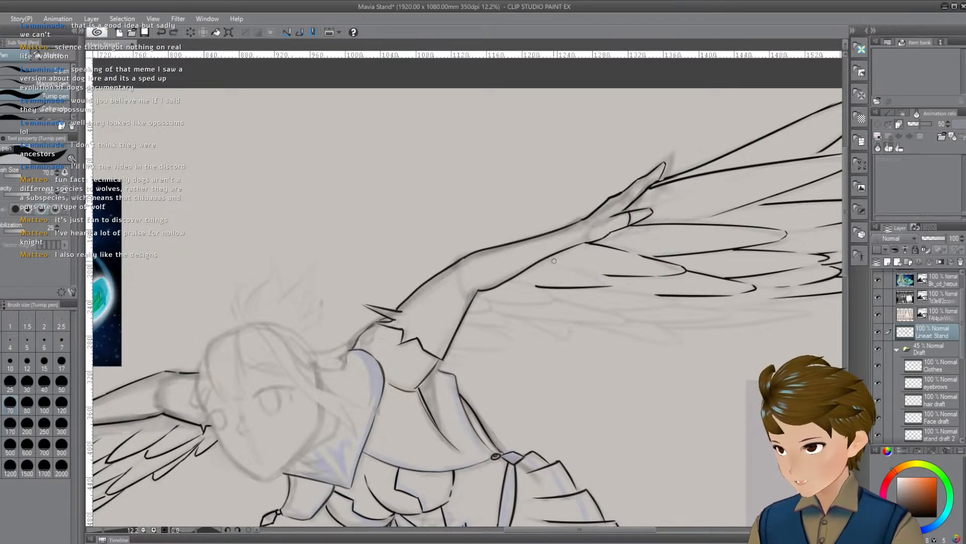
pyautogui.moveTo(542, 261); pyautogui.dragTo(631, 275)
pyautogui.hotkey('ctrl', 'z')
pyautogui.moveTo(537, 262); pyautogui.dragTo(634, 288)
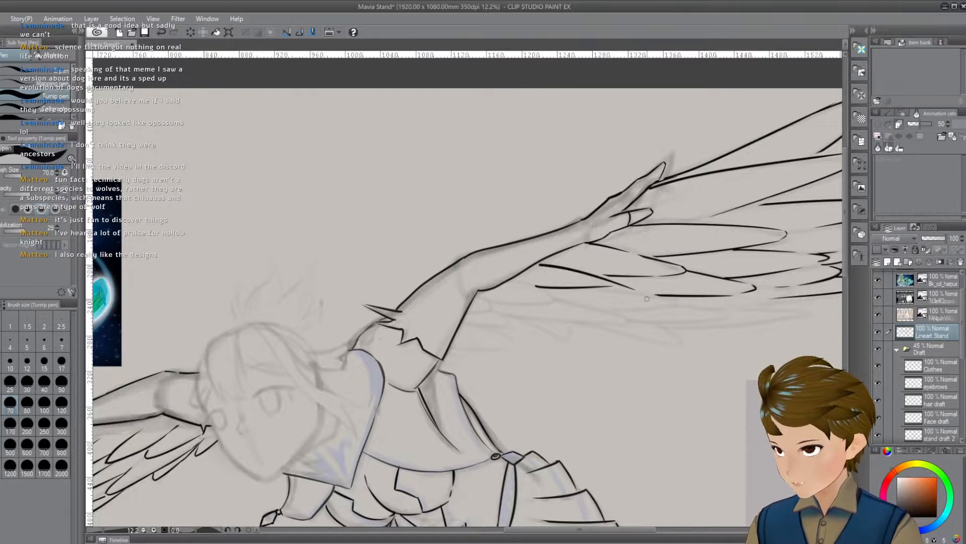
pyautogui.hotkey('ctrl', 'z')
pyautogui.moveTo(542, 263)
pyautogui.mouseDown()
pyautogui.moveTo(628, 284)
pyautogui.moveTo(552, 262)
pyautogui.mouseUp()
pyautogui.hotkey('ctrl', 'z')
pyautogui.hotkey('ctrl', 'z')
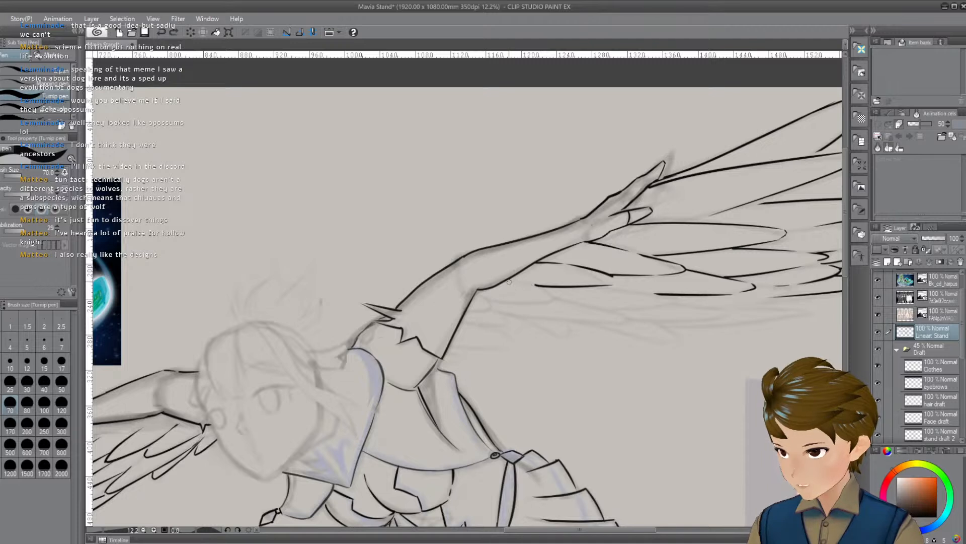
# Ink the short root stroke of the innermost feather just beneath the forearm, near the elbow
pyautogui.moveTo(509, 281); pyautogui.dragTo(522, 285)
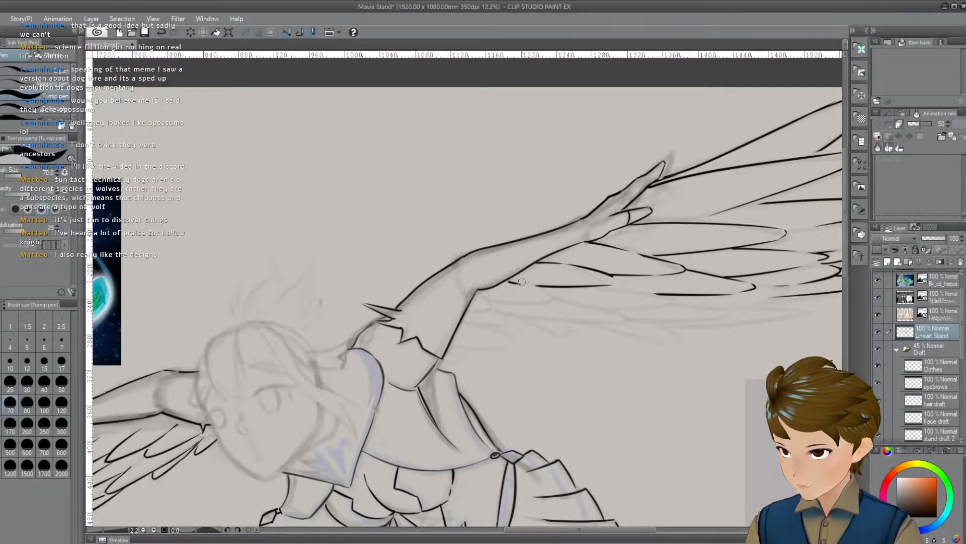
pyautogui.moveTo(687, 314); pyautogui.dragTo(563, 325)
pyautogui.moveTo(722, 358); pyautogui.dragTo(719, 355)
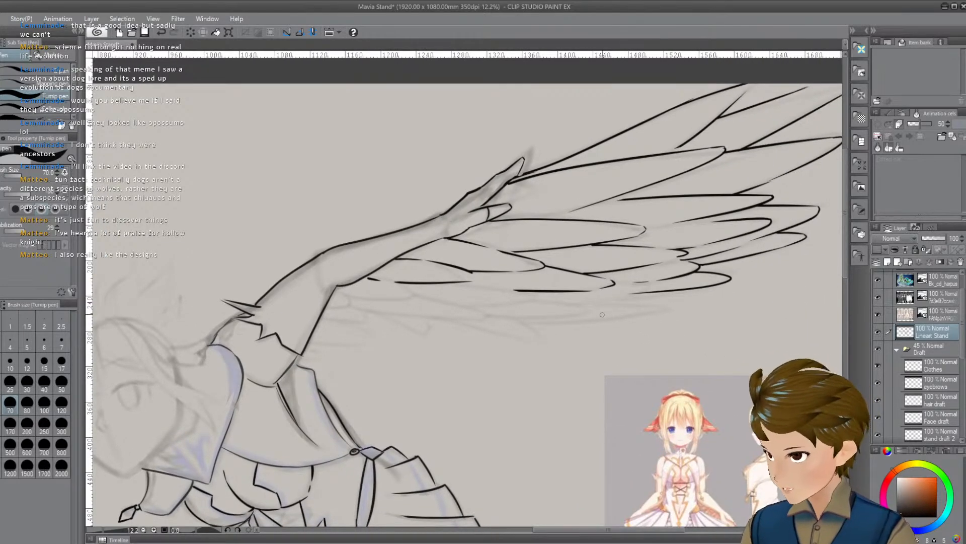
pyautogui.moveTo(590, 305); pyautogui.dragTo(668, 312)
pyautogui.hotkey('ctrl', 'z')
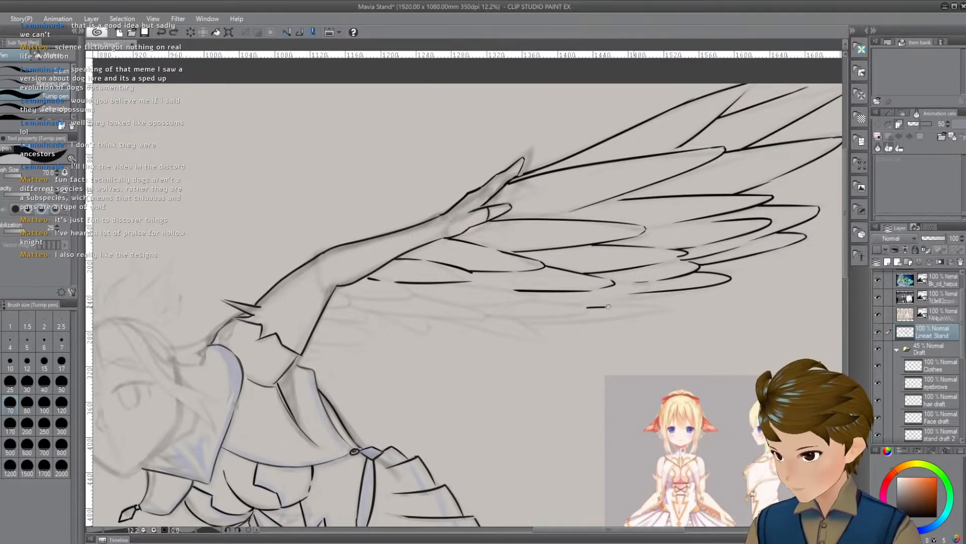
pyautogui.moveTo(608, 306)
pyautogui.mouseDown()
pyautogui.moveTo(638, 306)
pyautogui.moveTo(630, 318)
pyautogui.moveTo(577, 311)
pyautogui.moveTo(642, 320)
pyautogui.mouseUp()
pyautogui.hotkey('ctrl', 'z')
pyautogui.hotkey('ctrl', 'z')
pyautogui.hotkey('ctrl', 'z')
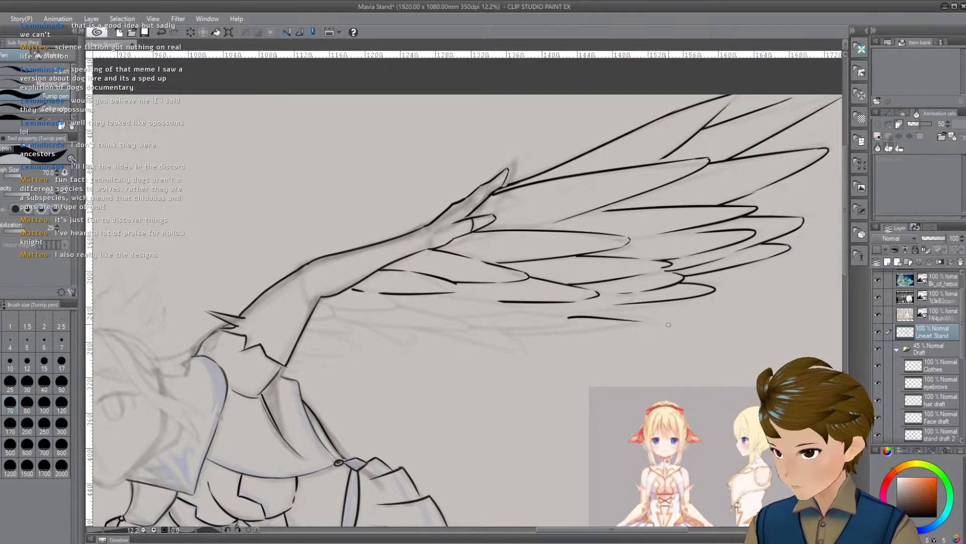
pyautogui.hotkey('ctrl', 'z')
# Reduce the pen's brush size to 60 and try inking the upper edge of the outermost feather in the wing's lowest row
pyautogui.press('[')
pyautogui.moveTo(574, 319); pyautogui.dragTo(651, 319)
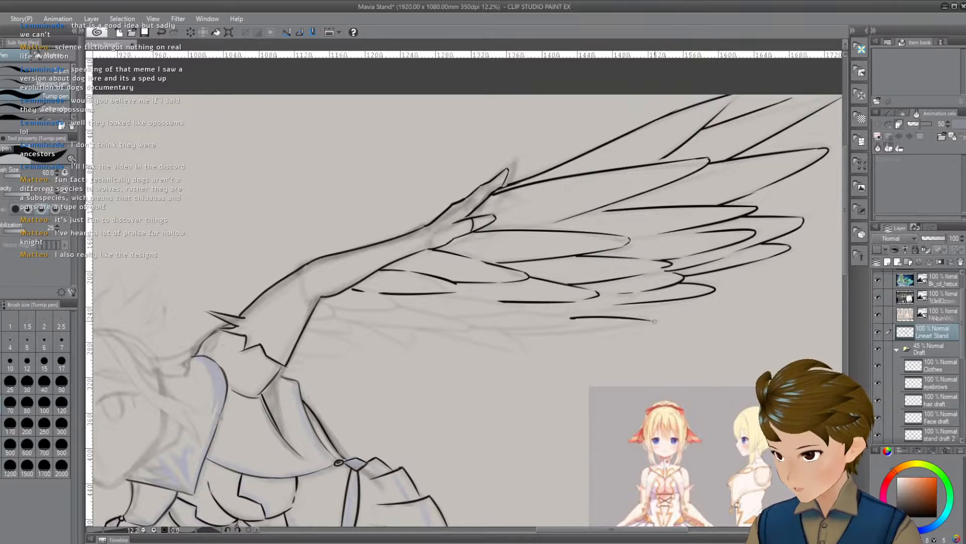
pyautogui.moveTo(516, 339)
pyautogui.mouseDown()
pyautogui.moveTo(692, 333)
pyautogui.moveTo(705, 346)
pyautogui.moveTo(753, 346)
pyautogui.mouseUp()
pyautogui.hotkey('ctrl', 'z')
pyautogui.hotkey('ctrl', 'z')
pyautogui.hotkey('ctrl', 'z')
pyautogui.hotkey('ctrl', 'z')
pyautogui.moveTo(572, 377); pyautogui.dragTo(569, 378)
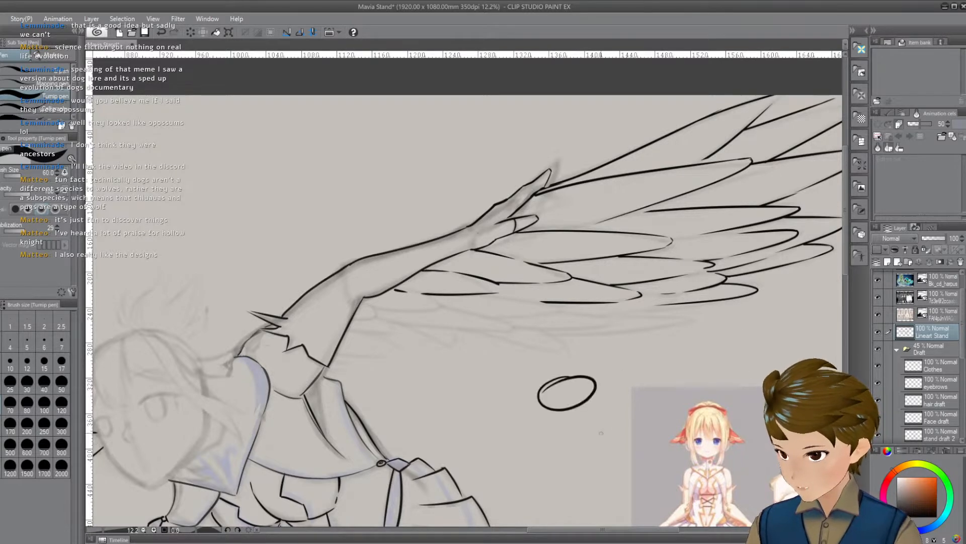
pyautogui.hotkey('ctrl', 'z')
pyautogui.moveTo(649, 373); pyautogui.dragTo(629, 410)
pyautogui.hotkey('ctrl', 'z')
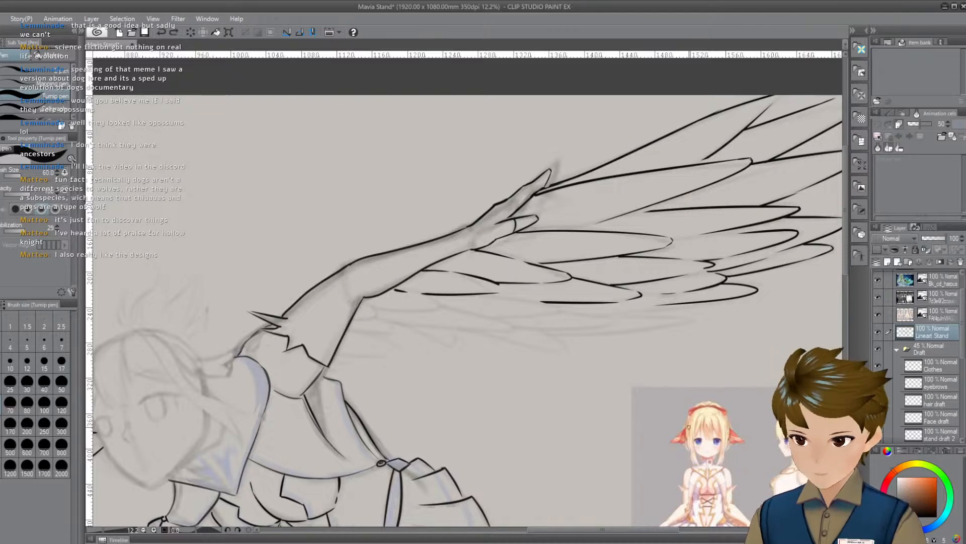
pyautogui.scroll(2, 651, 348)
pyautogui.moveTo(626, 331); pyautogui.dragTo(704, 346)
pyautogui.hotkey('ctrl', 'z')
pyautogui.moveTo(623, 332); pyautogui.dragTo(686, 342)
pyautogui.hotkey('ctrl', 'z')
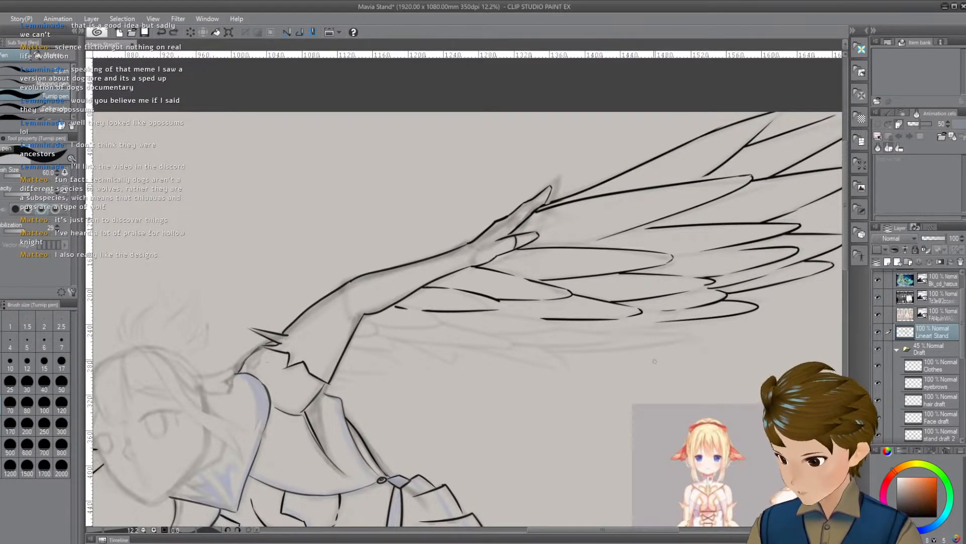
pyautogui.moveTo(550, 347); pyautogui.dragTo(695, 347)
pyautogui.hotkey('ctrl', 'z')
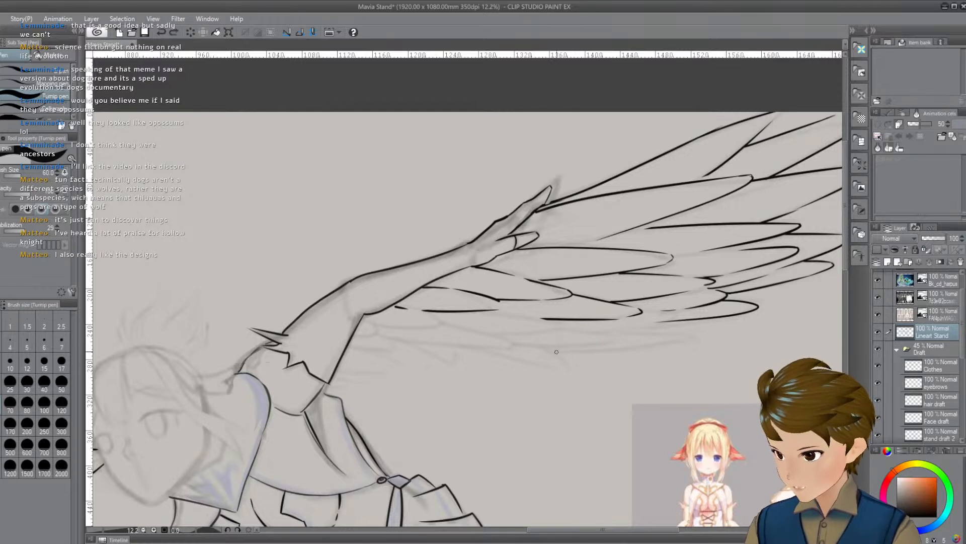
# Try to ink the lower and upper edges of the lowest row's outermost feather over the draft
pyautogui.moveTo(551, 348); pyautogui.dragTo(696, 338)
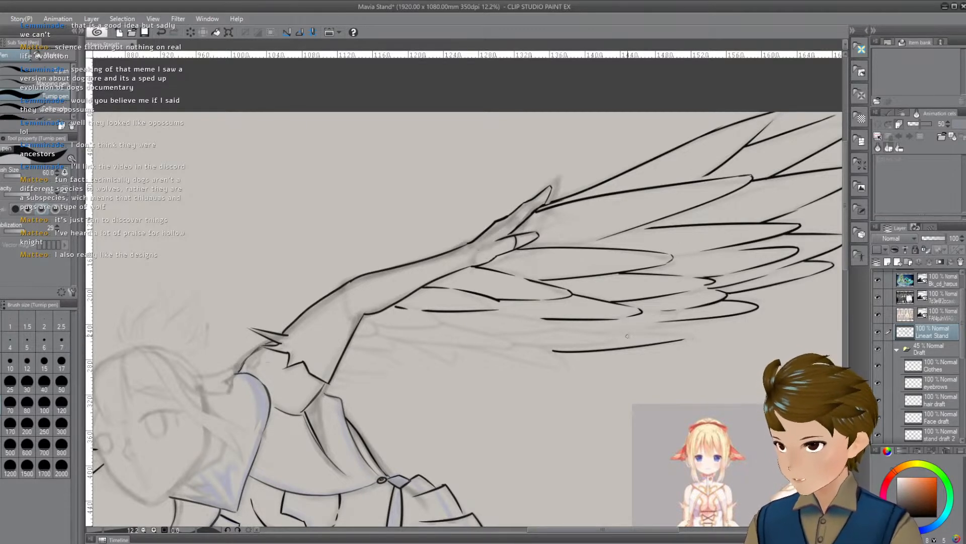
pyautogui.hotkey('ctrl', 'z')
pyautogui.moveTo(617, 333); pyautogui.dragTo(688, 337)
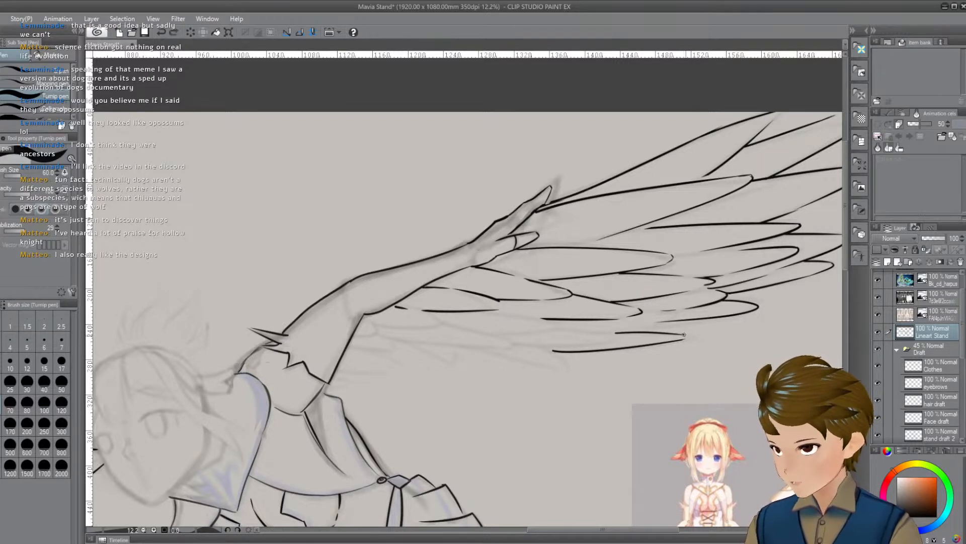
pyautogui.hotkey('ctrl', 'z')
pyautogui.hotkey('ctrl', 'z')
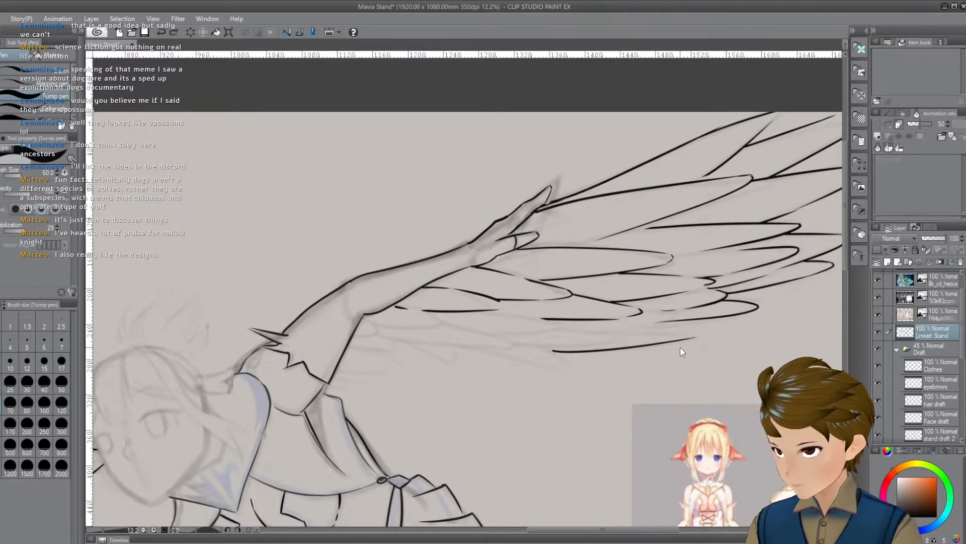
pyautogui.moveTo(608, 336); pyautogui.dragTo(712, 336)
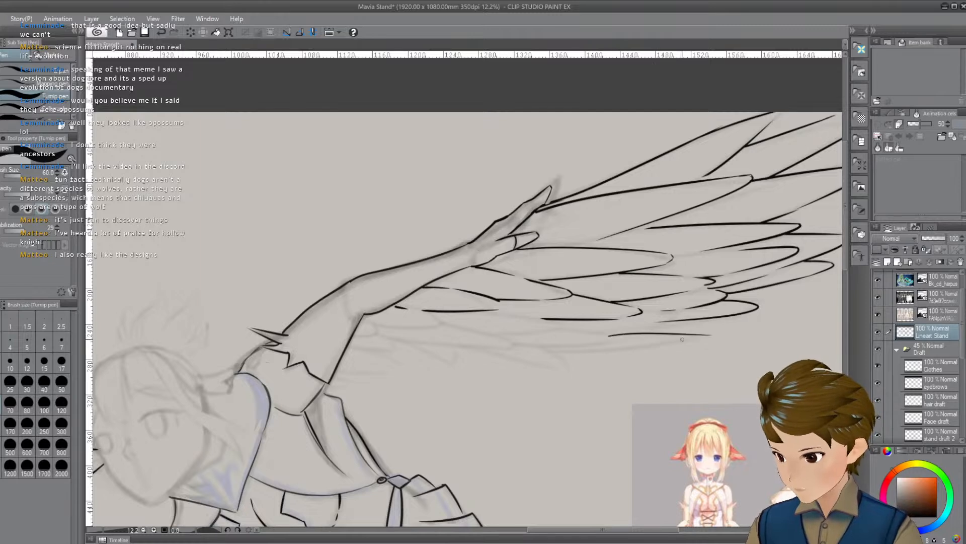
pyautogui.hotkey('ctrl', 'z')
pyautogui.moveTo(613, 333)
pyautogui.mouseDown()
pyautogui.moveTo(676, 334)
pyautogui.moveTo(676, 352)
pyautogui.mouseUp()
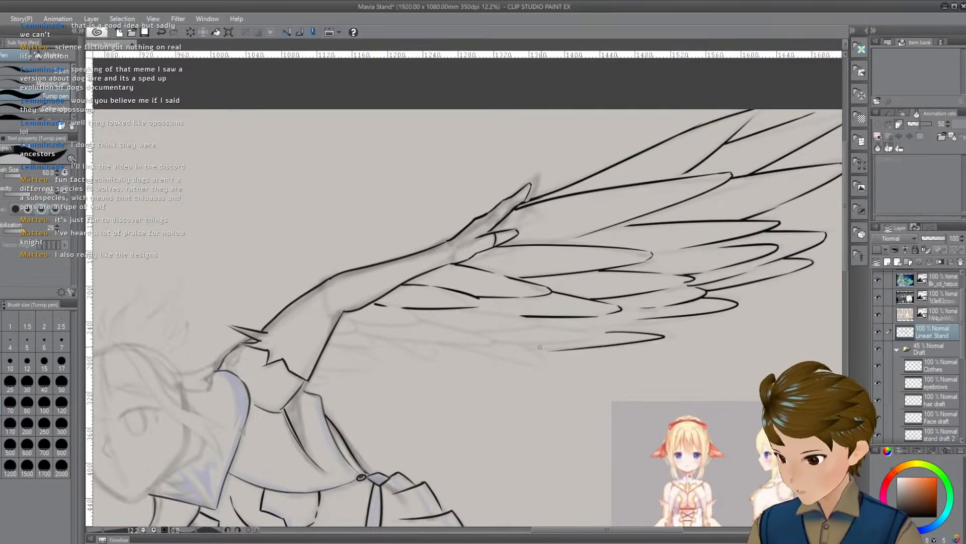
pyautogui.moveTo(602, 333); pyautogui.dragTo(669, 335)
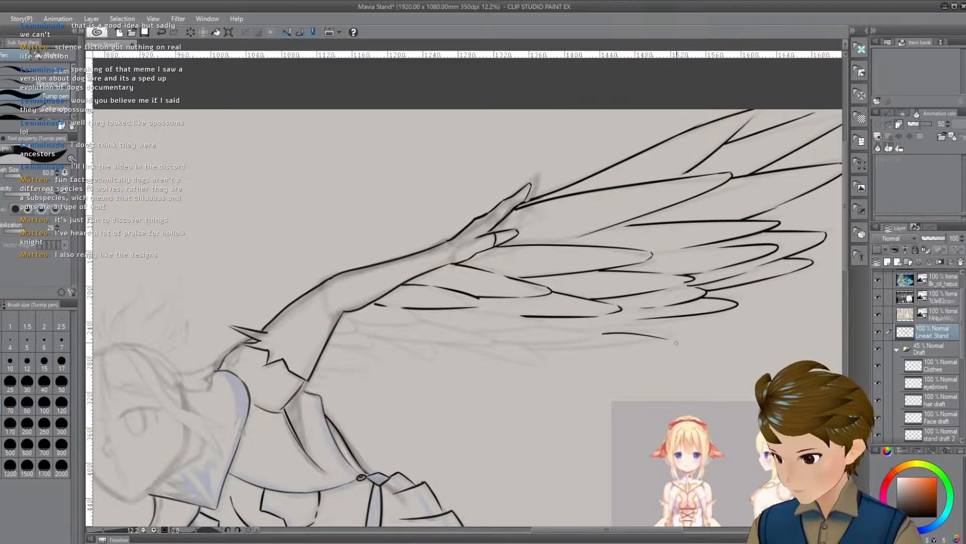
pyautogui.hotkey('ctrl', 'z')
pyautogui.moveTo(597, 333); pyautogui.dragTo(680, 335)
pyautogui.hotkey('ctrl', 'z')
pyautogui.moveTo(598, 332); pyautogui.dragTo(665, 335)
pyautogui.hotkey('ctrl', 'z')
pyautogui.moveTo(714, 359); pyautogui.dragTo(665, 381)
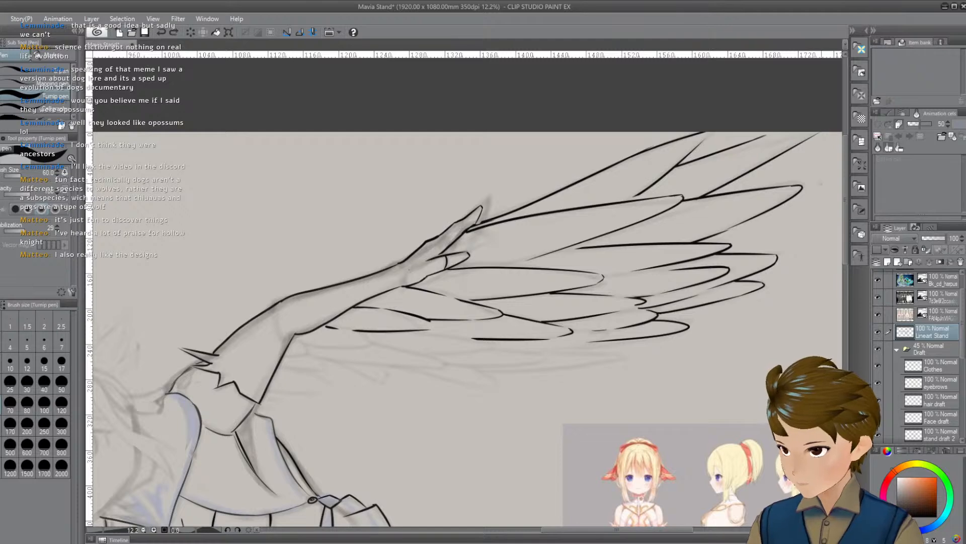
pyautogui.moveTo(821, 199); pyautogui.dragTo(657, 392)
pyautogui.hotkey('ctrl', 'z')
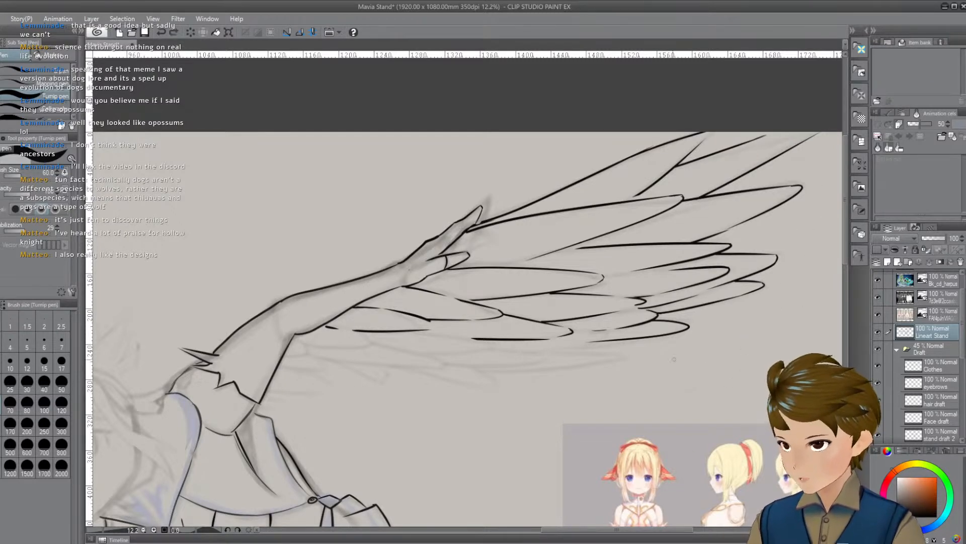
pyautogui.moveTo(747, 392); pyautogui.dragTo(723, 386)
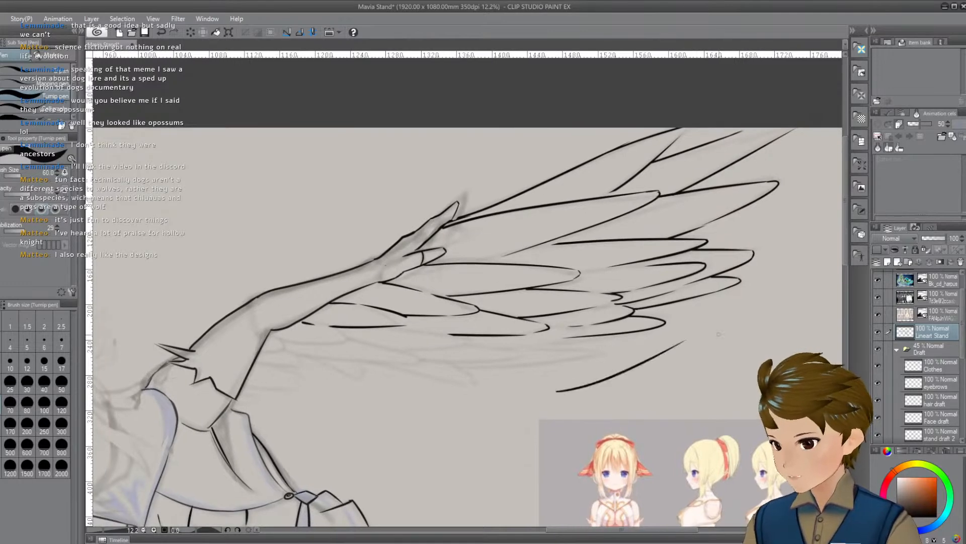
pyautogui.moveTo(648, 384); pyautogui.dragTo(686, 238)
pyautogui.moveTo(764, 310); pyautogui.dragTo(762, 440)
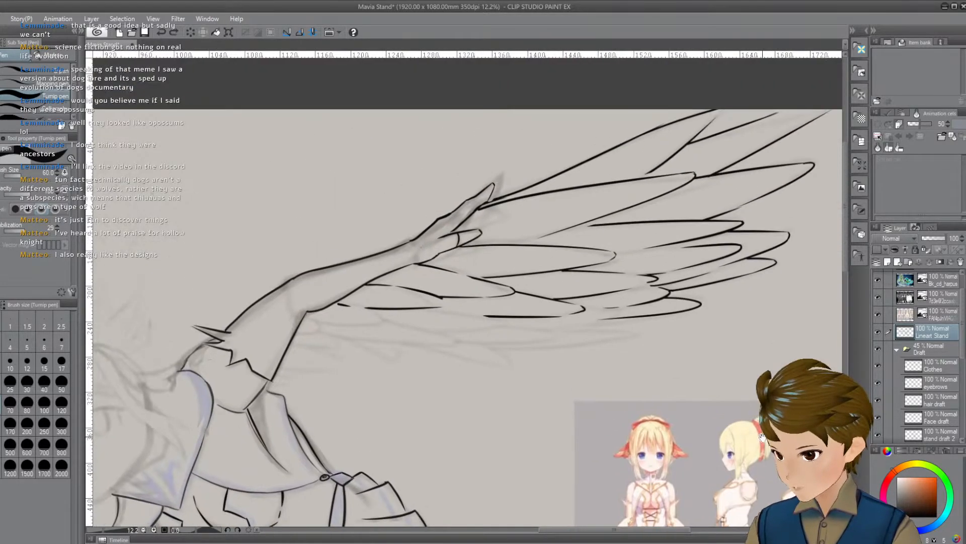
# Ink the outermost feather of the wing's lowest row, with a short upper edge and a long curved lower edge meeting at the tip
pyautogui.moveTo(568, 328); pyautogui.dragTo(638, 332)
pyautogui.hotkey('ctrl', 'z')
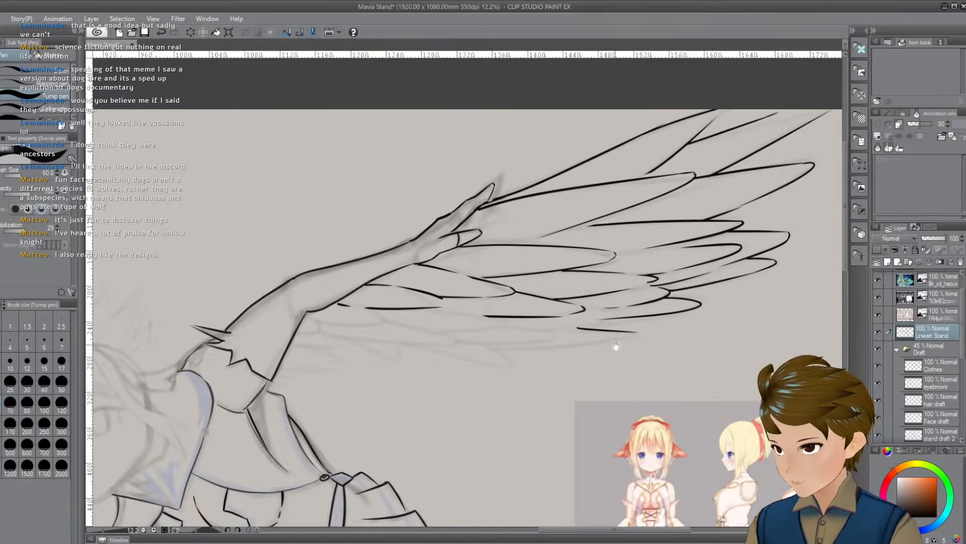
pyautogui.moveTo(641, 367); pyautogui.dragTo(669, 364)
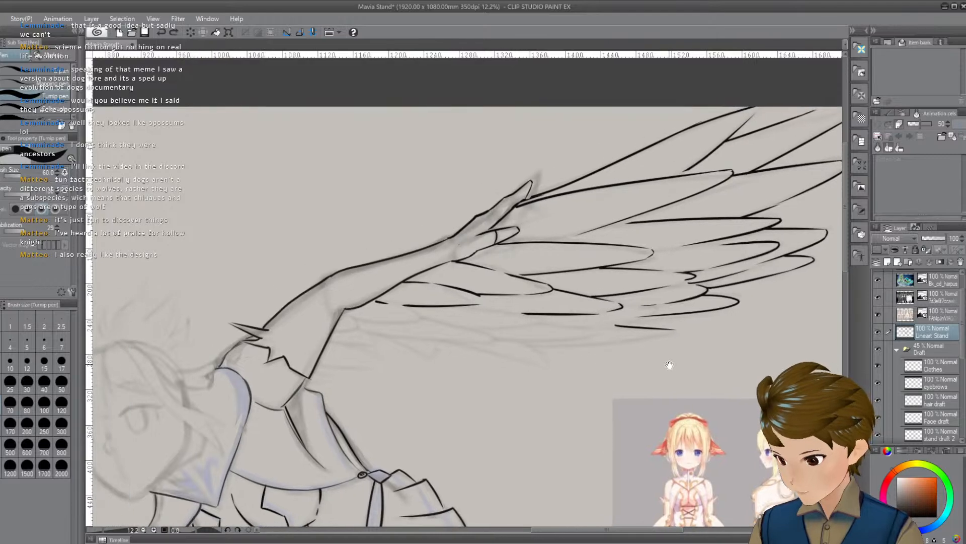
pyautogui.moveTo(532, 346)
pyautogui.mouseDown()
pyautogui.moveTo(649, 338)
pyautogui.moveTo(636, 340)
pyautogui.moveTo(672, 381)
pyautogui.mouseUp()
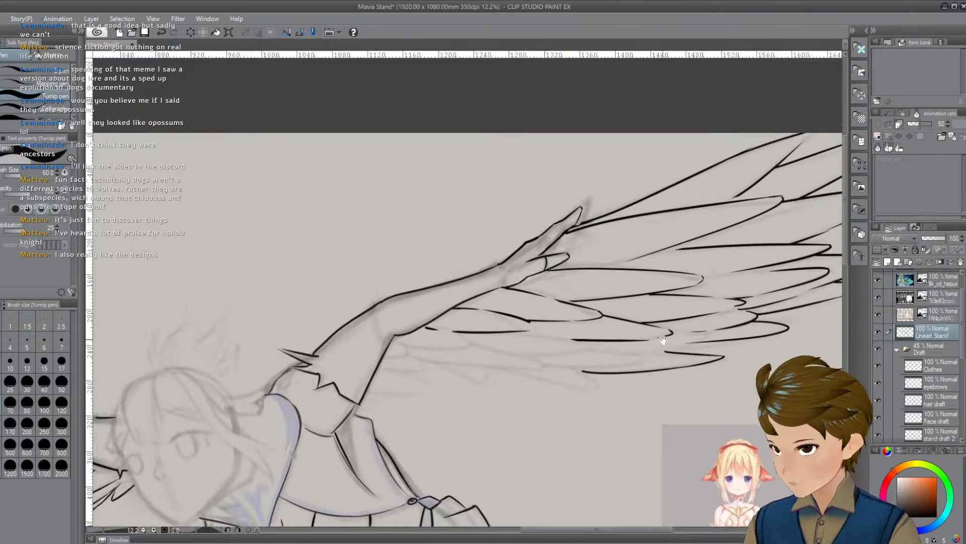
# Ink the short slanted stroke between the new lowest-row feather and the feather tips above it
pyautogui.moveTo(680, 346); pyautogui.dragTo(690, 350)
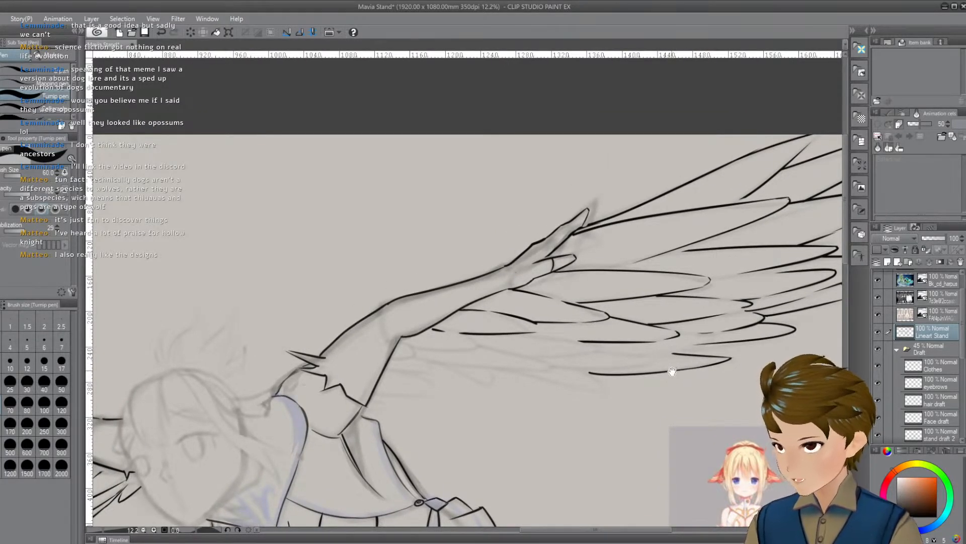
pyautogui.moveTo(672, 366); pyautogui.dragTo(712, 369)
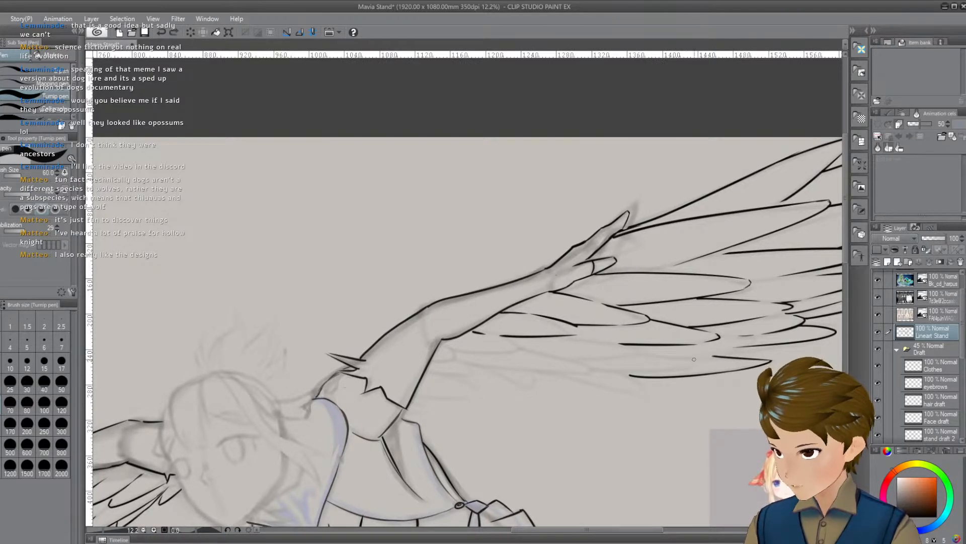
pyautogui.moveTo(738, 350); pyautogui.dragTo(707, 357)
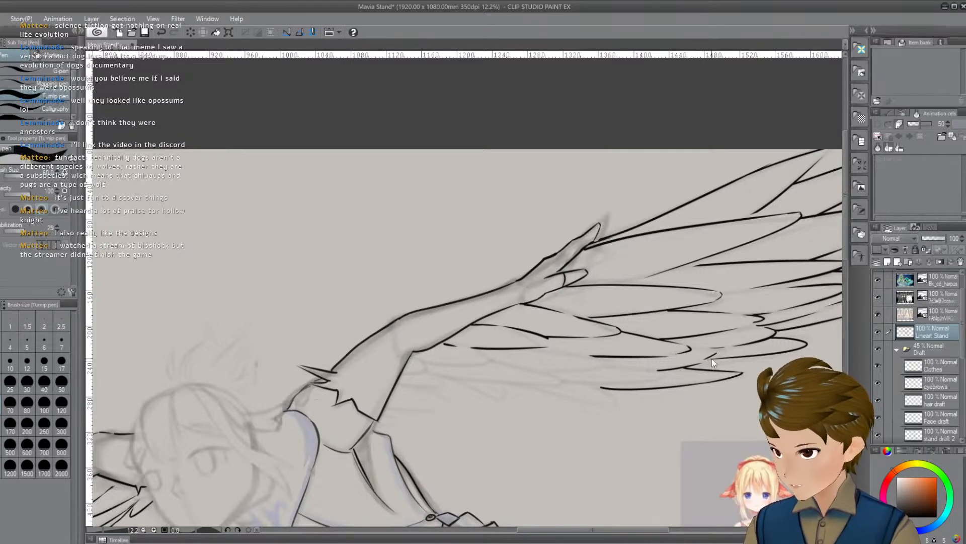
pyautogui.hotkey('ctrl', 'z')
pyautogui.moveTo(707, 360)
pyautogui.mouseDown()
pyautogui.moveTo(720, 356)
pyautogui.moveTo(662, 406)
pyautogui.moveTo(693, 364)
pyautogui.moveTo(703, 365)
pyautogui.mouseUp()
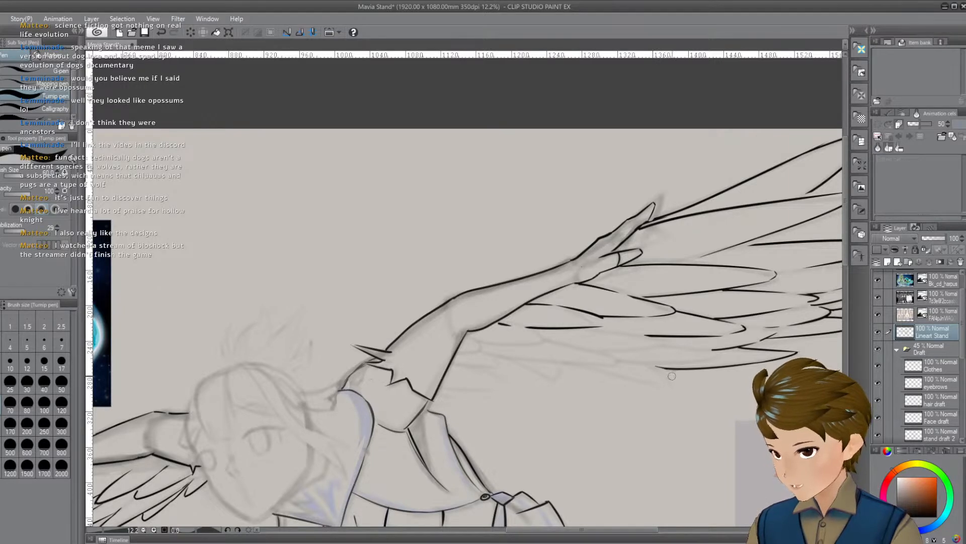
# Ink the long lower edge of the next feather inward in the lowest row, redrawing the stroke until it fits
pyautogui.hotkey('ctrl', 'z')
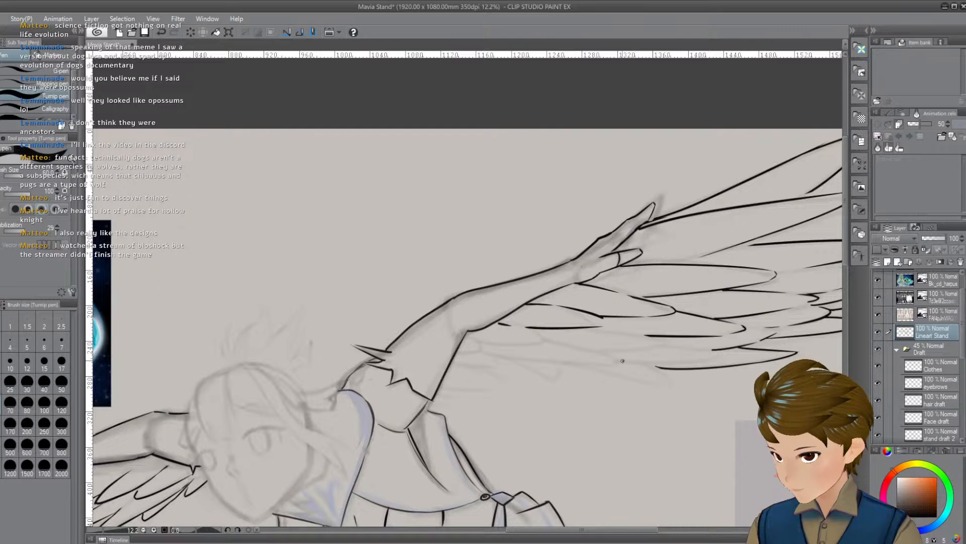
pyautogui.moveTo(623, 361); pyautogui.dragTo(725, 356)
pyautogui.hotkey('ctrl', 'z')
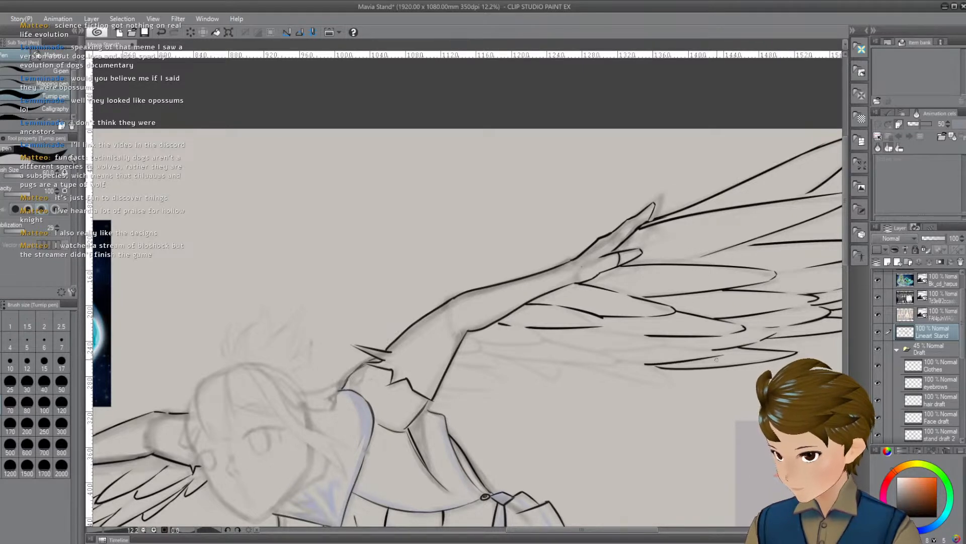
pyautogui.hotkey('ctrl', 'z')
pyautogui.moveTo(635, 362); pyautogui.dragTo(728, 355)
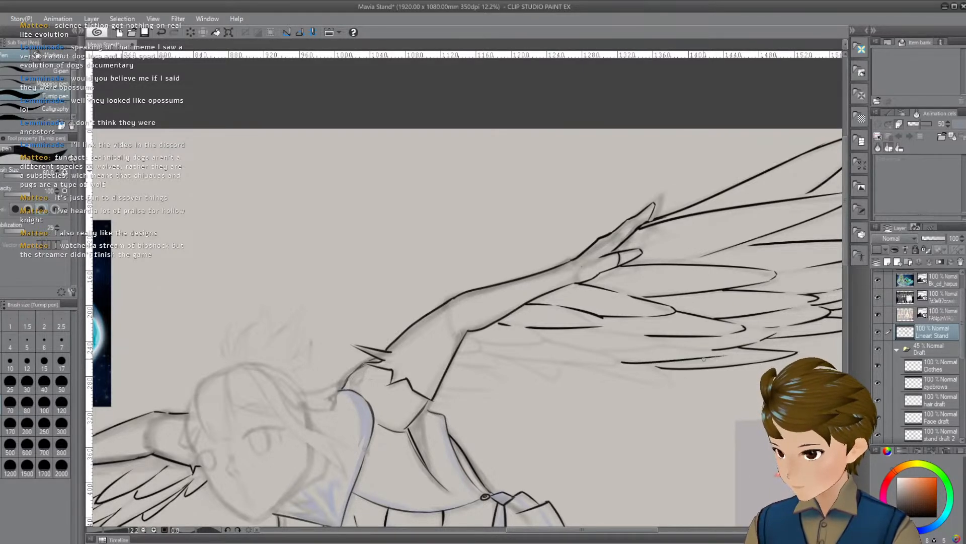
pyautogui.hotkey('ctrl', 'z')
pyautogui.moveTo(619, 361)
pyautogui.mouseDown()
pyautogui.moveTo(725, 355)
pyautogui.moveTo(737, 367)
pyautogui.mouseUp()
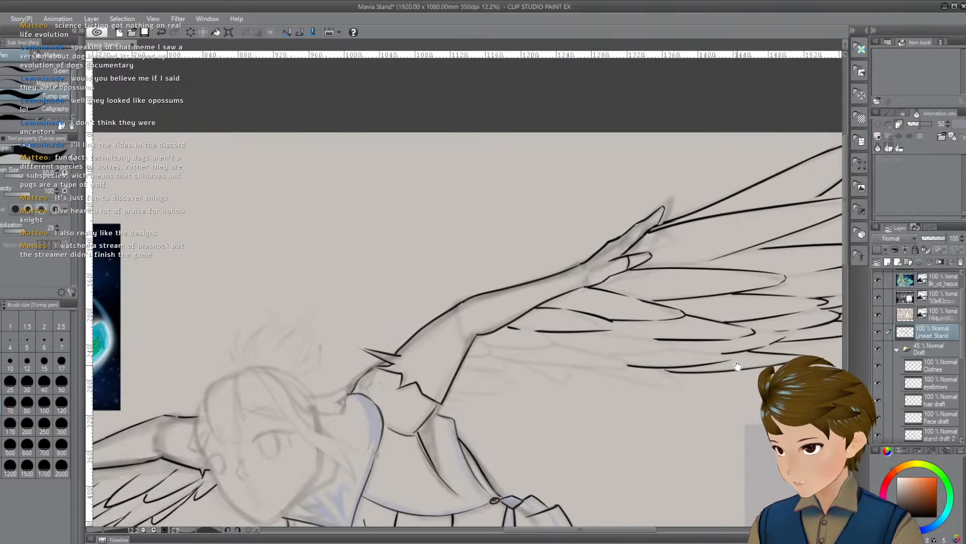
# Ink the short upper edge of that second lowest-row feather, running outward to the outermost feather
pyautogui.moveTo(744, 403); pyautogui.dragTo(743, 395)
pyautogui.moveTo(707, 356)
pyautogui.mouseDown()
pyautogui.moveTo(717, 365)
pyautogui.moveTo(739, 356)
pyautogui.mouseUp()
pyautogui.hotkey('ctrl', 'z')
pyautogui.moveTo(681, 350); pyautogui.dragTo(743, 350)
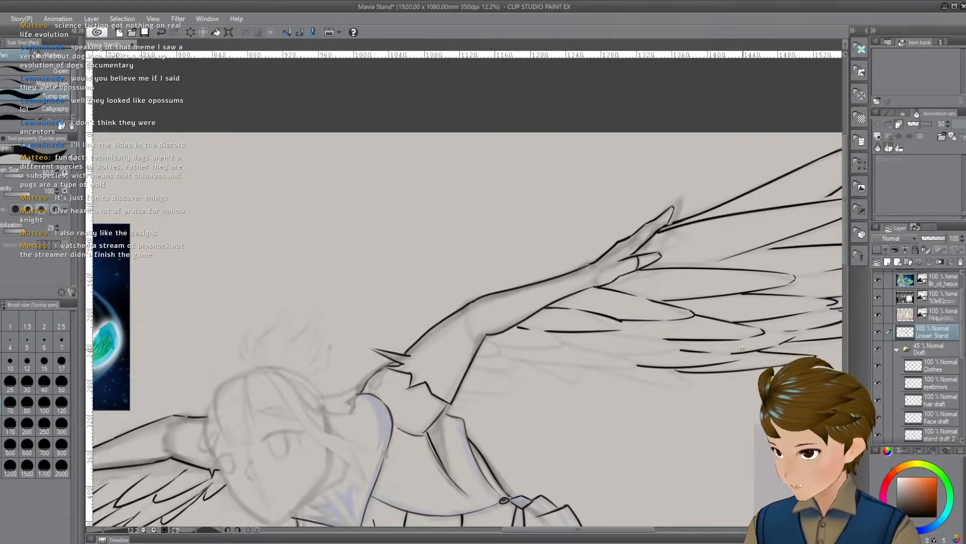
# Ink the tip of the third lowest-row feather inward beneath the forearm feathers, redrawing its short edges
pyautogui.moveTo(624, 357)
pyautogui.mouseDown()
pyautogui.moveTo(676, 351)
pyautogui.moveTo(685, 358)
pyautogui.moveTo(680, 377)
pyautogui.moveTo(686, 371)
pyautogui.moveTo(677, 382)
pyautogui.mouseUp()
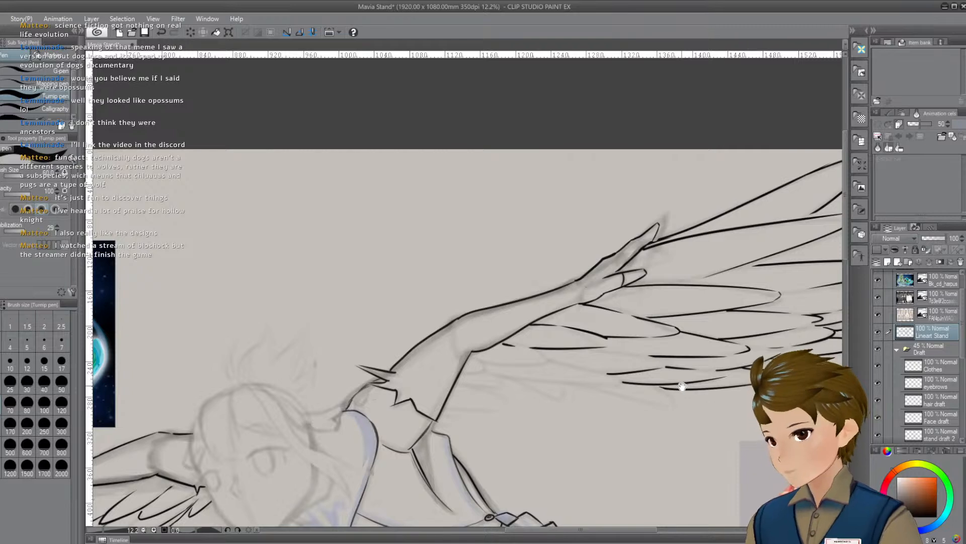
pyautogui.moveTo(684, 384); pyautogui.dragTo(688, 386)
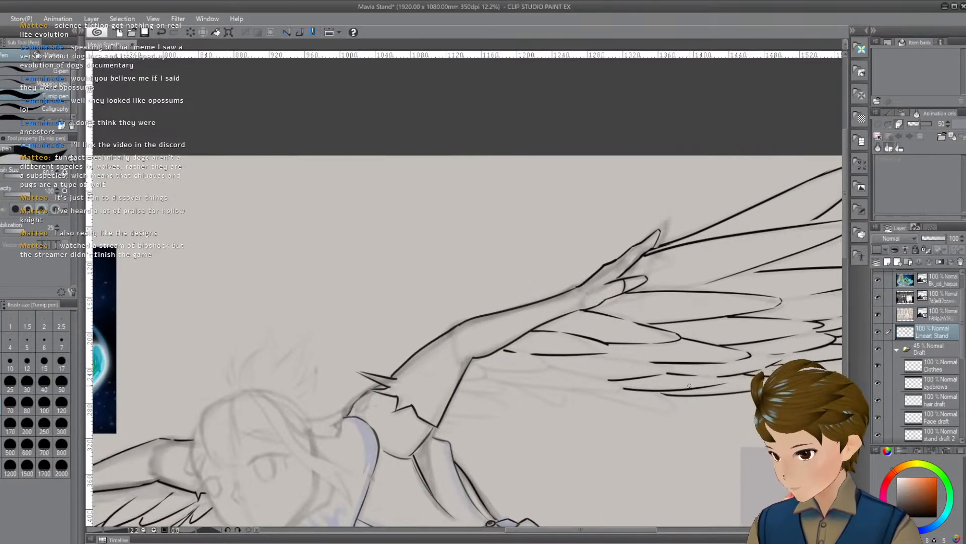
pyautogui.hotkey('ctrl', 'z')
pyautogui.moveTo(648, 362); pyautogui.dragTo(628, 377)
pyautogui.hotkey('ctrl', 'z')
pyautogui.moveTo(709, 390)
pyautogui.mouseDown()
pyautogui.moveTo(765, 394)
pyautogui.moveTo(646, 400)
pyautogui.mouseUp()
pyautogui.moveTo(708, 377); pyautogui.dragTo(653, 387)
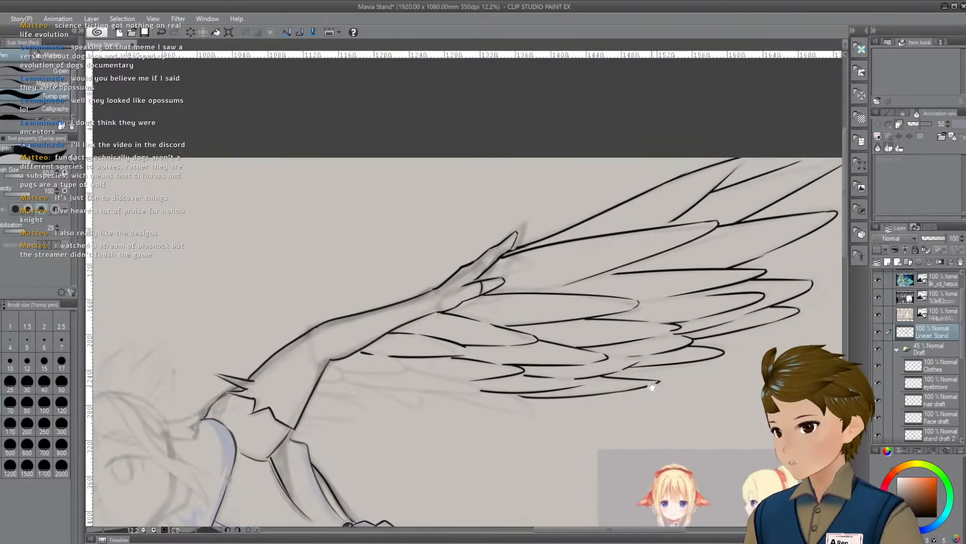
pyautogui.moveTo(554, 423); pyautogui.dragTo(627, 426)
pyautogui.hotkey('ctrl', 'z')
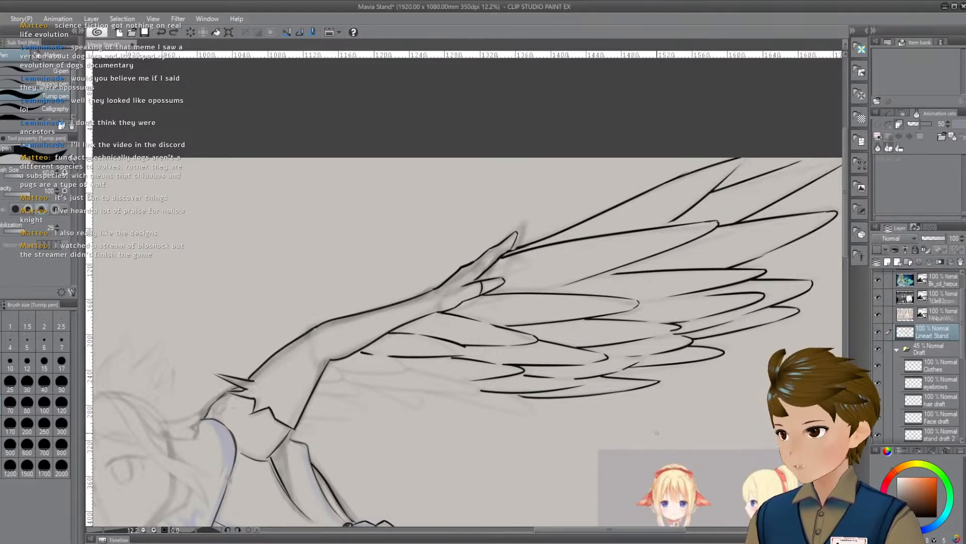
# Ink the long lower edge of the third lowest-row feather inward, redrawing the stroke until it follows the draft
pyautogui.moveTo(646, 413); pyautogui.dragTo(796, 381)
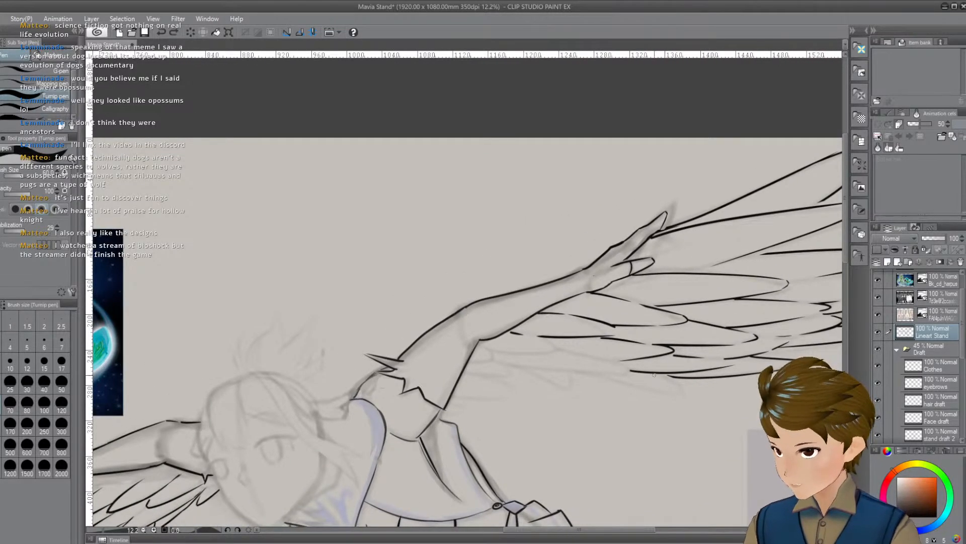
pyautogui.moveTo(585, 371); pyautogui.dragTo(689, 407)
pyautogui.hotkey('ctrl', 'z')
pyautogui.moveTo(585, 371); pyautogui.dragTo(693, 392)
pyautogui.hotkey('ctrl', 'z')
pyautogui.hotkey('ctrl', 'z')
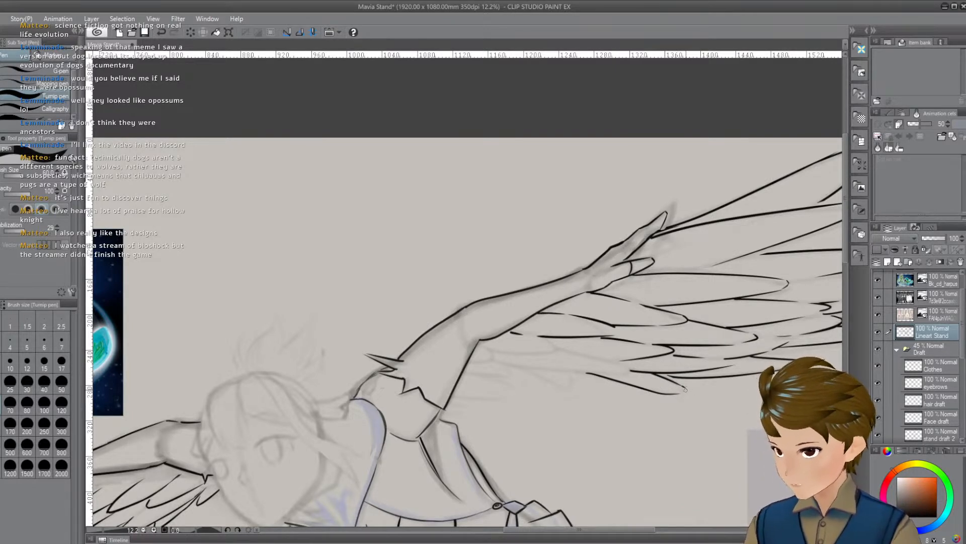
pyautogui.hotkey('ctrl', 'z')
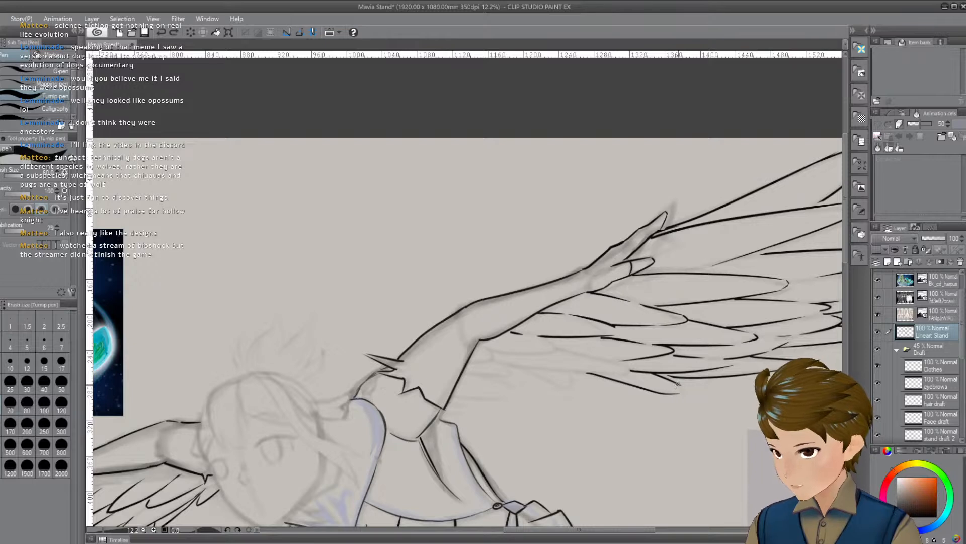
pyautogui.moveTo(679, 384); pyautogui.dragTo(690, 401)
pyautogui.hotkey('ctrl', 'z')
pyautogui.hotkey('ctrl', 'z')
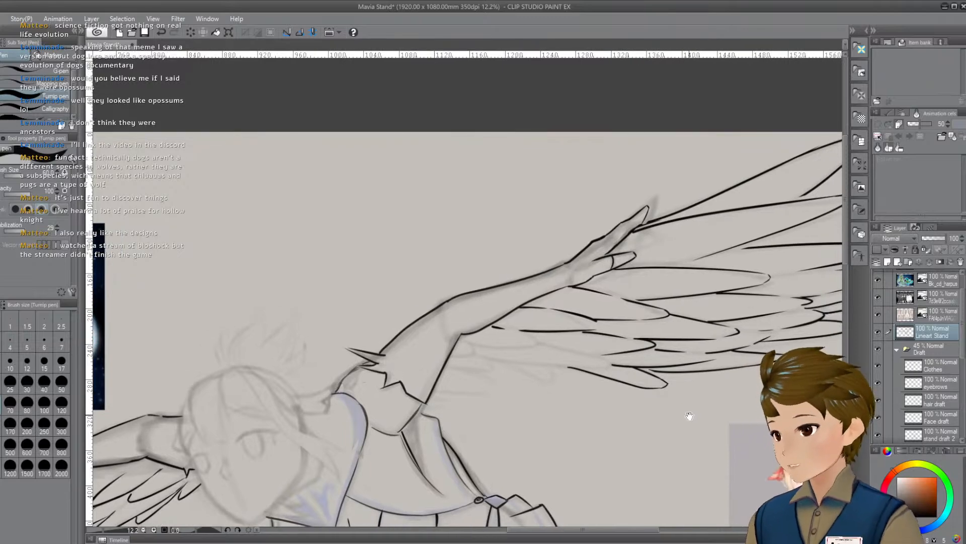
# Ink the rounded tip joining that third feather's edges, redrawing it until it fits, and save the drawing
pyautogui.moveTo(740, 393); pyautogui.dragTo(694, 443)
pyautogui.hotkey('ctrl', 'z')
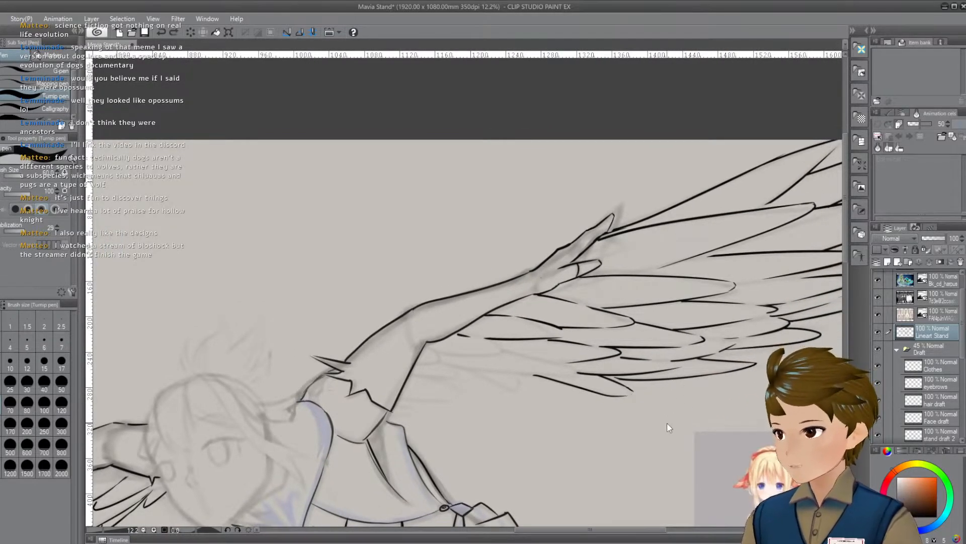
pyautogui.moveTo(639, 403); pyautogui.dragTo(694, 395)
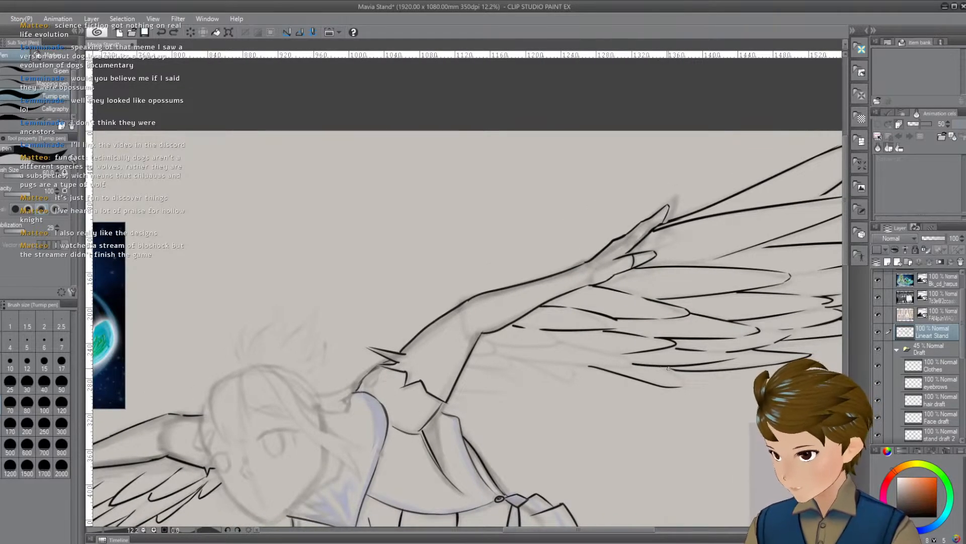
pyautogui.moveTo(656, 366)
pyautogui.mouseDown()
pyautogui.moveTo(688, 378)
pyautogui.moveTo(644, 403)
pyautogui.moveTo(695, 393)
pyautogui.mouseUp()
pyautogui.hotkey('ctrl', 'z')
pyautogui.hotkey('ctrl', 'z')
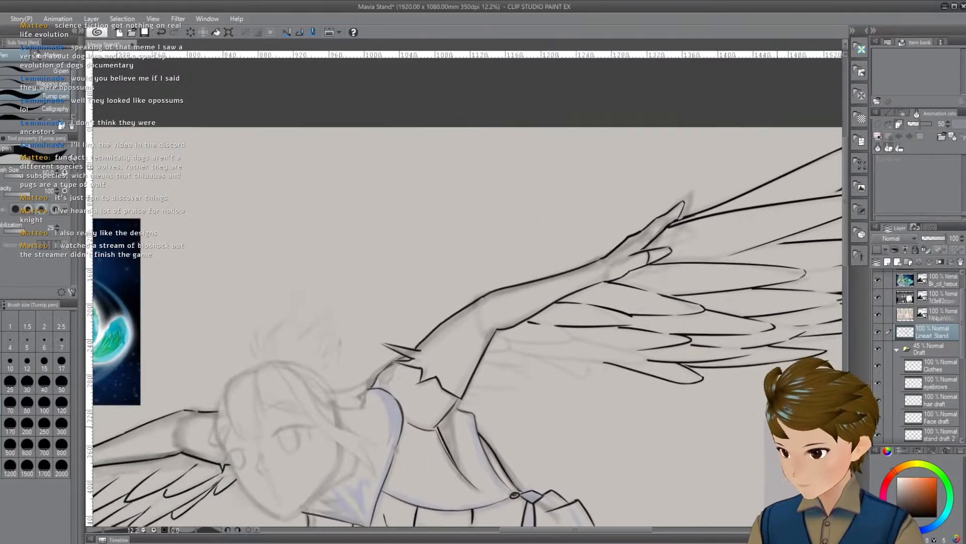
pyautogui.moveTo(598, 363); pyautogui.dragTo(635, 359)
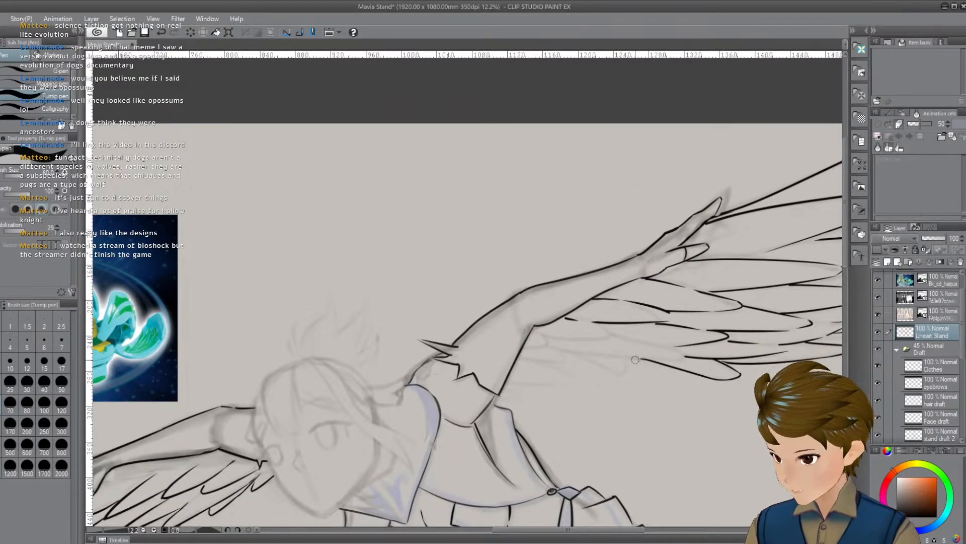
pyautogui.moveTo(704, 423); pyautogui.dragTo(609, 412)
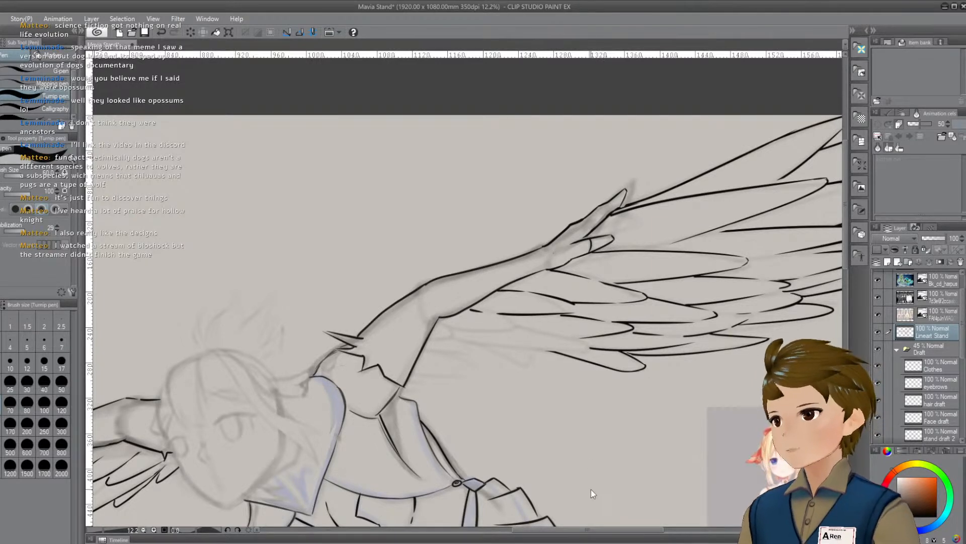
pyautogui.hotkey('ctrl', 's')
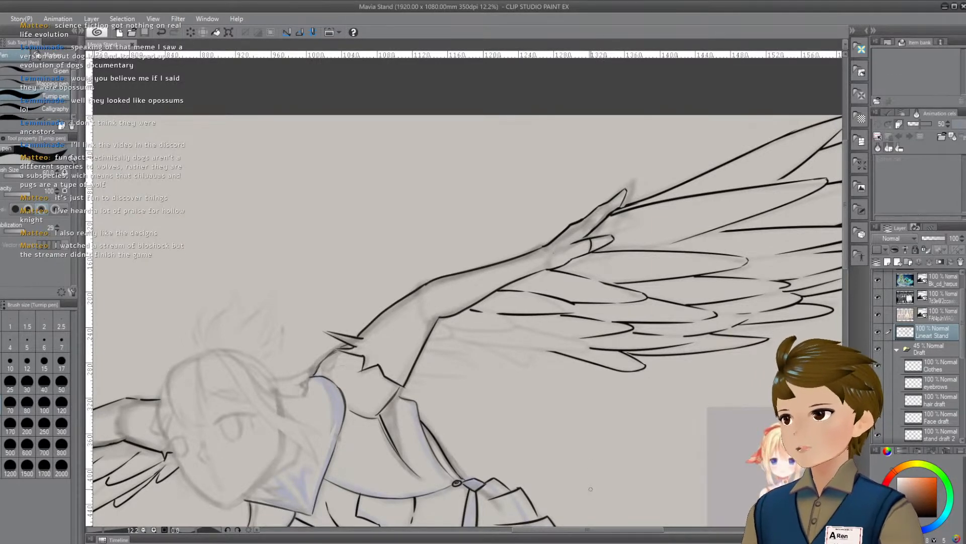
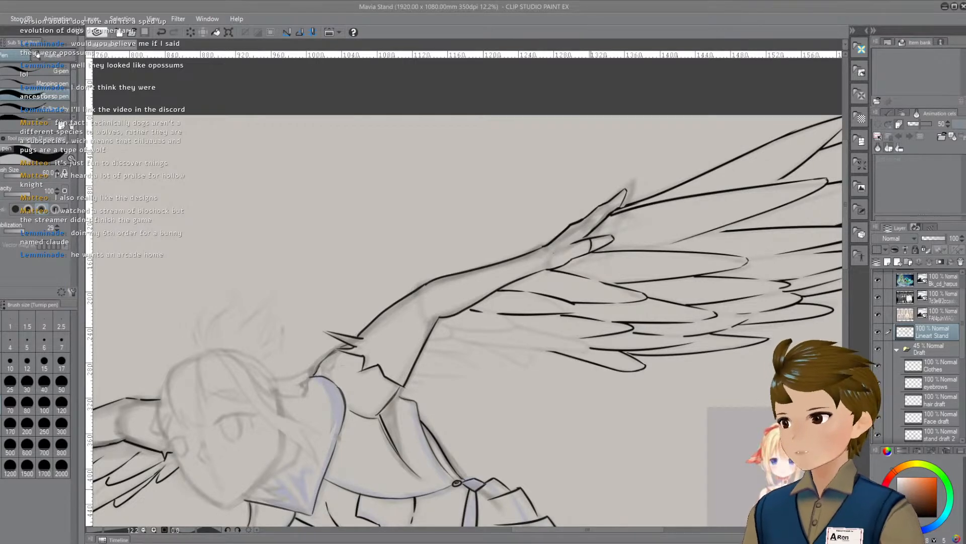
# Ink the long edges of the next feather inward beneath the forearm, redrawing its upper stroke and extending the lower one toward the elbow
pyautogui.moveTo(579, 310); pyautogui.dragTo(629, 298)
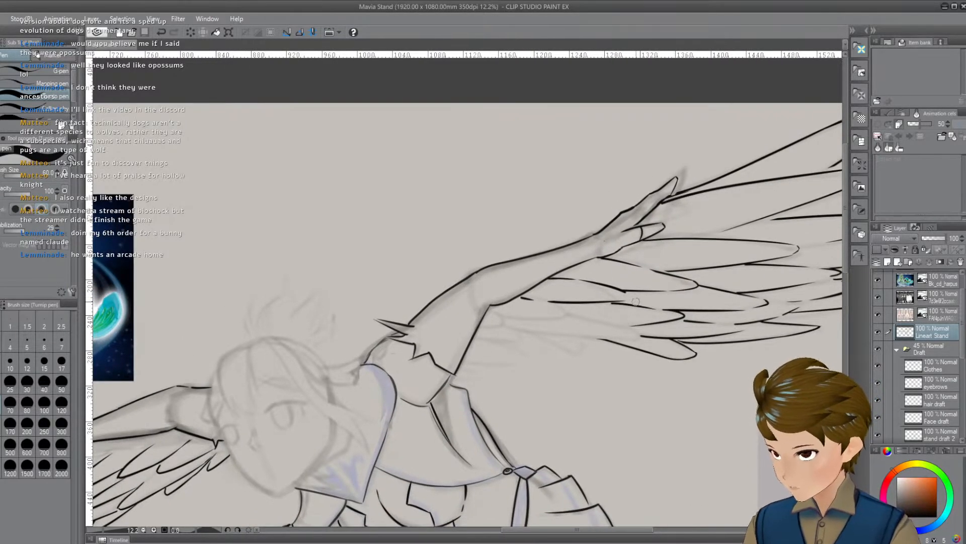
pyautogui.hotkey('ctrl', 'z')
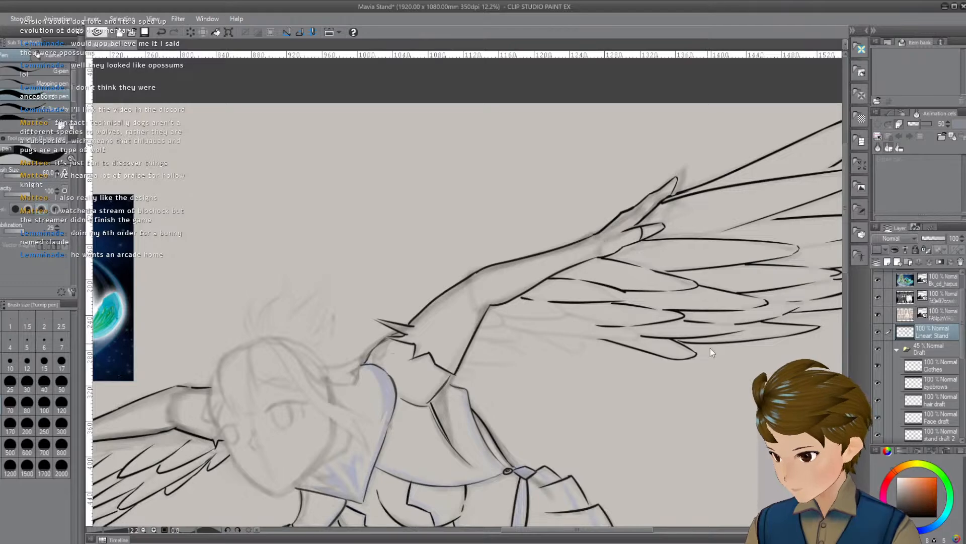
pyautogui.moveTo(604, 323); pyautogui.dragTo(717, 337)
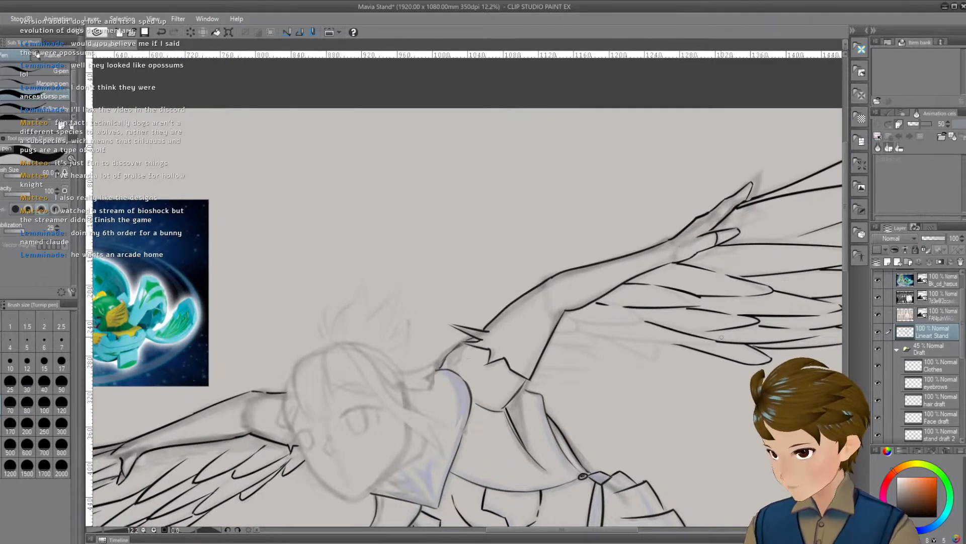
pyautogui.hotkey('ctrl', 'z')
pyautogui.moveTo(640, 316)
pyautogui.mouseDown()
pyautogui.moveTo(737, 338)
pyautogui.moveTo(761, 354)
pyautogui.mouseUp()
pyautogui.hotkey('ctrl', 'z')
pyautogui.moveTo(644, 318); pyautogui.dragTo(756, 341)
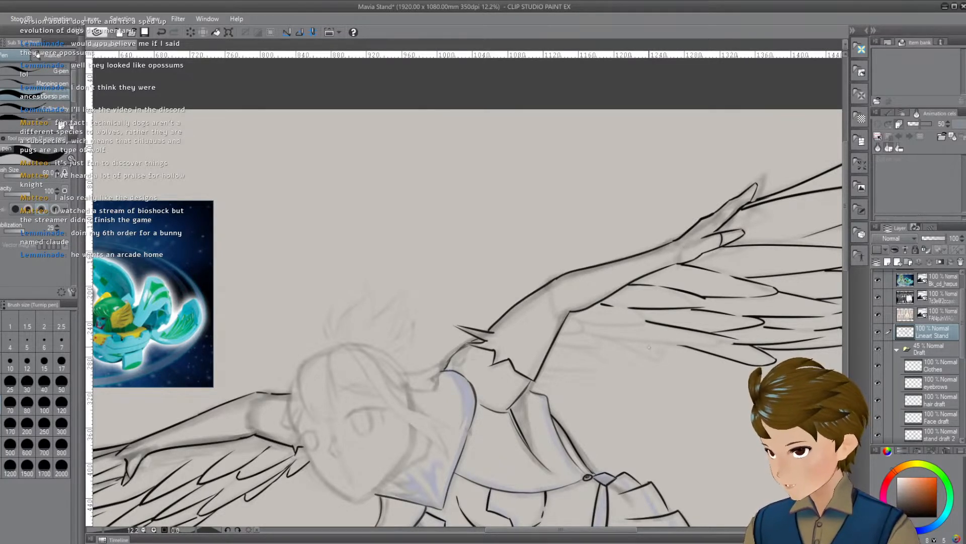
pyautogui.moveTo(583, 331); pyautogui.dragTo(728, 347)
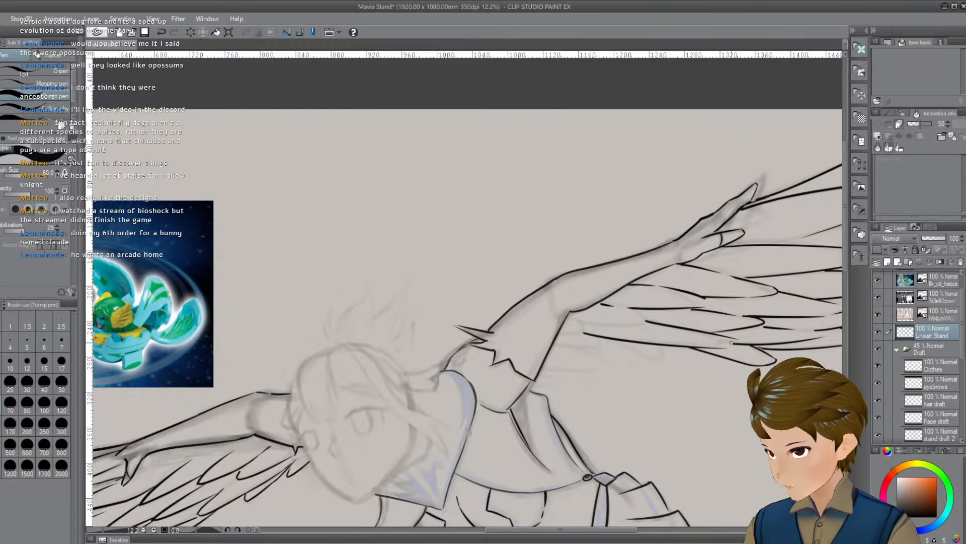
# Ink the short connecting stroke at the tip of the long feather, redrawing it once
pyautogui.moveTo(733, 338)
pyautogui.mouseDown()
pyautogui.moveTo(719, 348)
pyautogui.moveTo(745, 341)
pyautogui.mouseUp()
pyautogui.hotkey('ctrl', 'z')
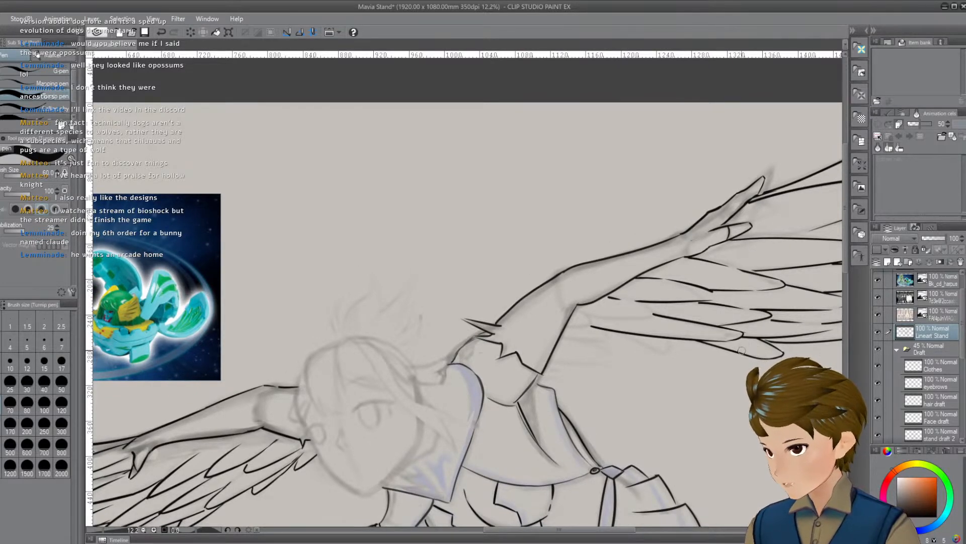
pyautogui.moveTo(739, 351); pyautogui.dragTo(749, 357)
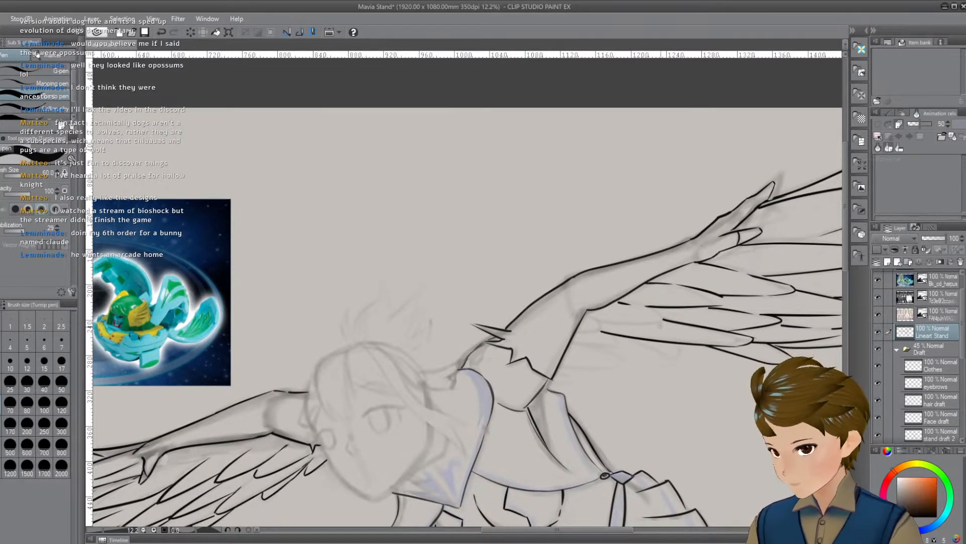
# Ink the short feather edge running outward from just beneath the elbow, redrawing it until it fits
pyautogui.moveTo(681, 285); pyautogui.dragTo(731, 292)
pyautogui.moveTo(638, 324); pyautogui.dragTo(704, 330)
pyautogui.hotkey('ctrl', 'z')
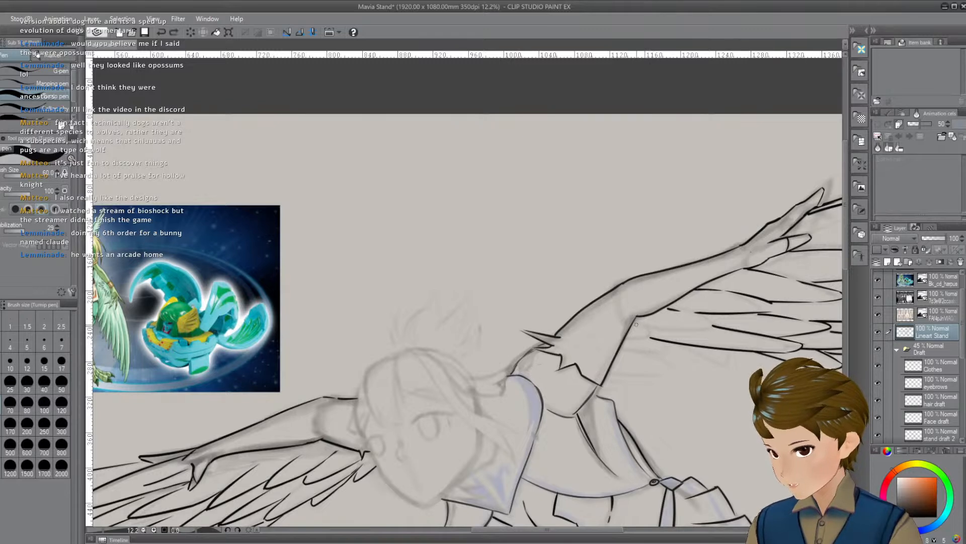
pyautogui.moveTo(634, 324)
pyautogui.mouseDown()
pyautogui.moveTo(718, 327)
pyautogui.moveTo(693, 312)
pyautogui.moveTo(717, 317)
pyautogui.mouseUp()
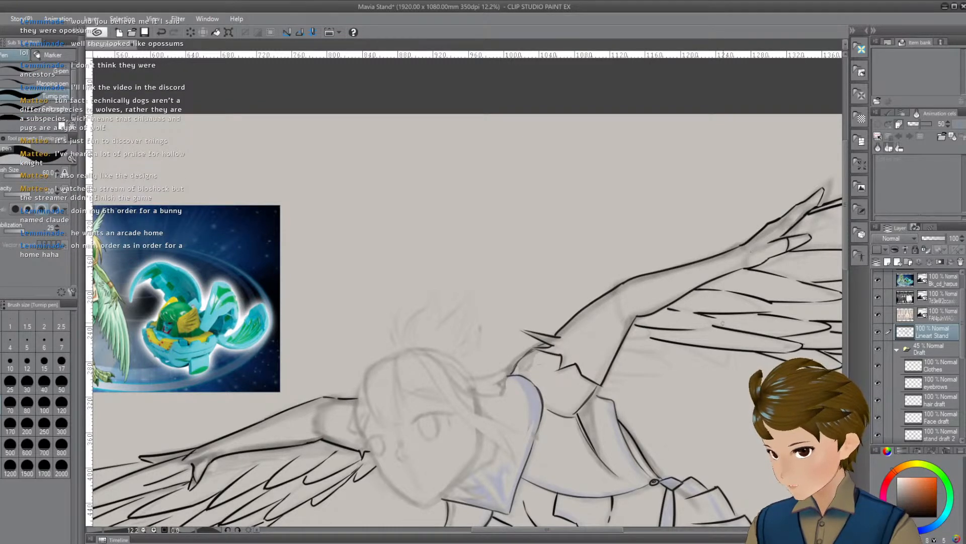
pyautogui.hotkey('ctrl', 'z')
pyautogui.click(672, 310)
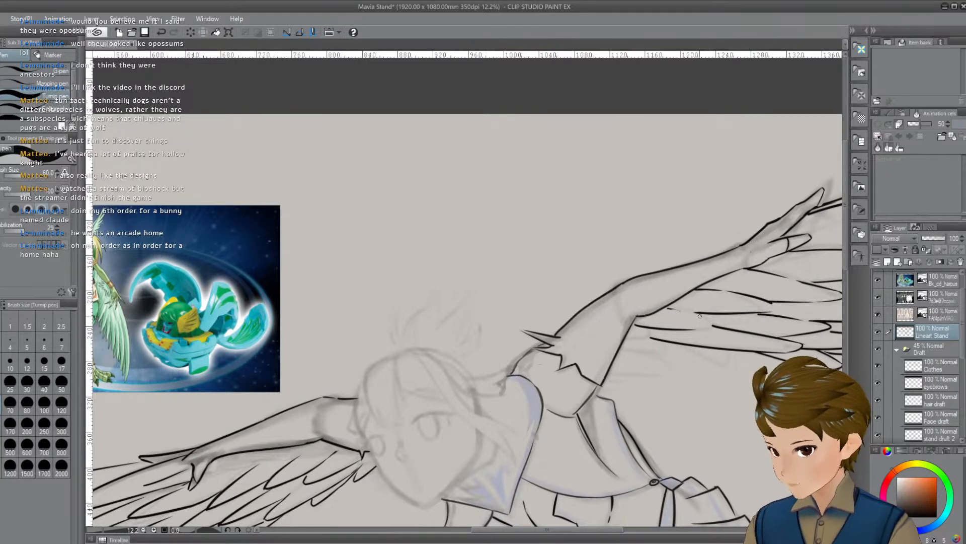
# Ink the rounded tip and short inner edge of the small feathers beneath the elbow, and save the drawing
pyautogui.hotkey('ctrl', 'z')
pyautogui.moveTo(698, 314)
pyautogui.mouseDown()
pyautogui.moveTo(712, 324)
pyautogui.moveTo(690, 329)
pyautogui.moveTo(760, 320)
pyautogui.mouseUp()
pyautogui.hotkey('ctrl', 'z')
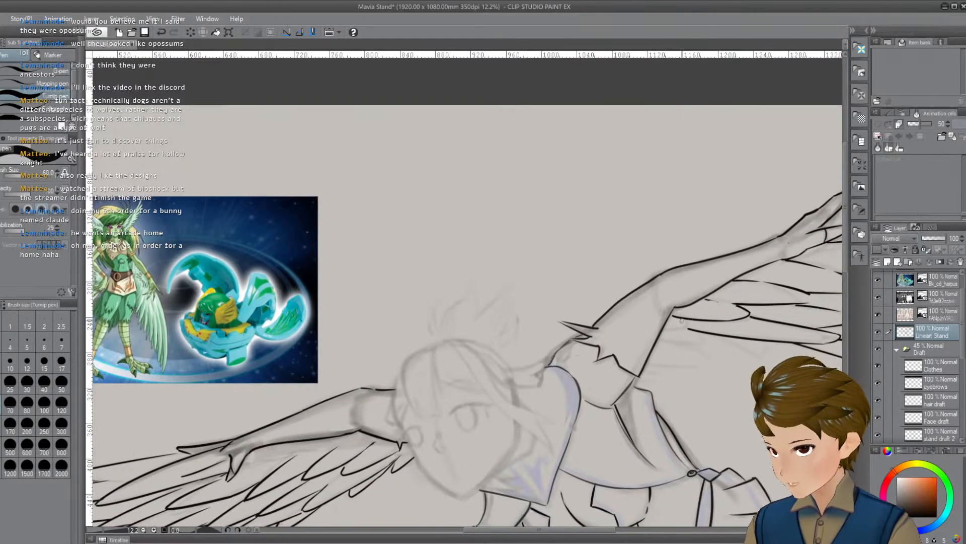
pyautogui.hotkey('ctrl', 'z')
pyautogui.moveTo(687, 325); pyautogui.dragTo(658, 331)
pyautogui.moveTo(725, 355)
pyautogui.mouseDown()
pyautogui.moveTo(654, 352)
pyautogui.moveTo(669, 369)
pyautogui.mouseUp()
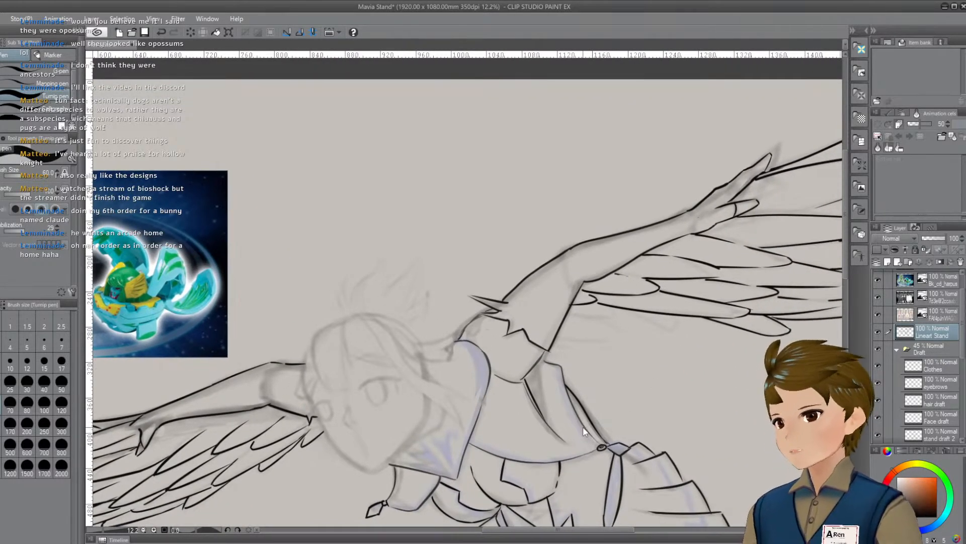
pyautogui.hotkey('ctrl', 's')
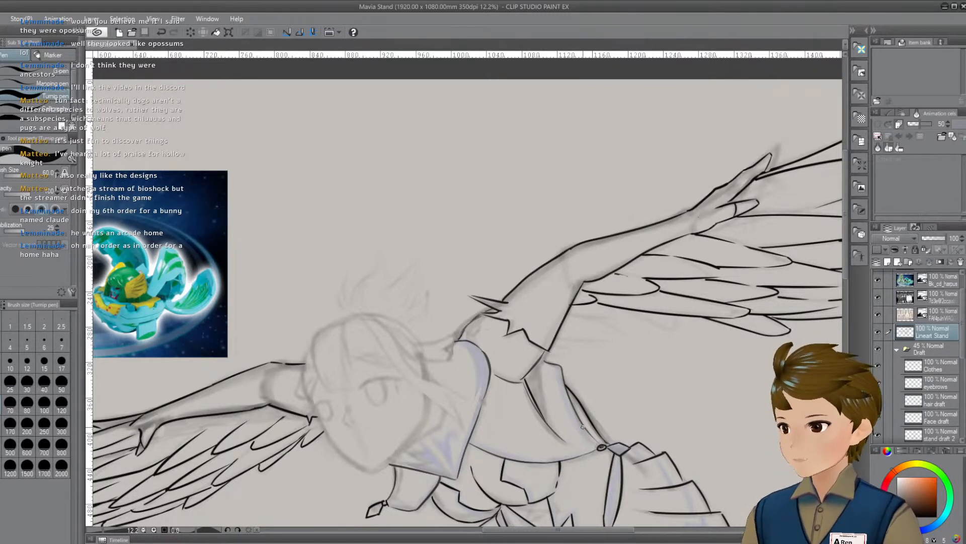
# Ink the pointed tip and lower edge of the next lowest-row feather inward, redrawing the stroke until it fits
pyautogui.moveTo(658, 345)
pyautogui.mouseDown()
pyautogui.moveTo(578, 315)
pyautogui.moveTo(541, 320)
pyautogui.mouseUp()
pyautogui.hotkey('ctrl', 'z')
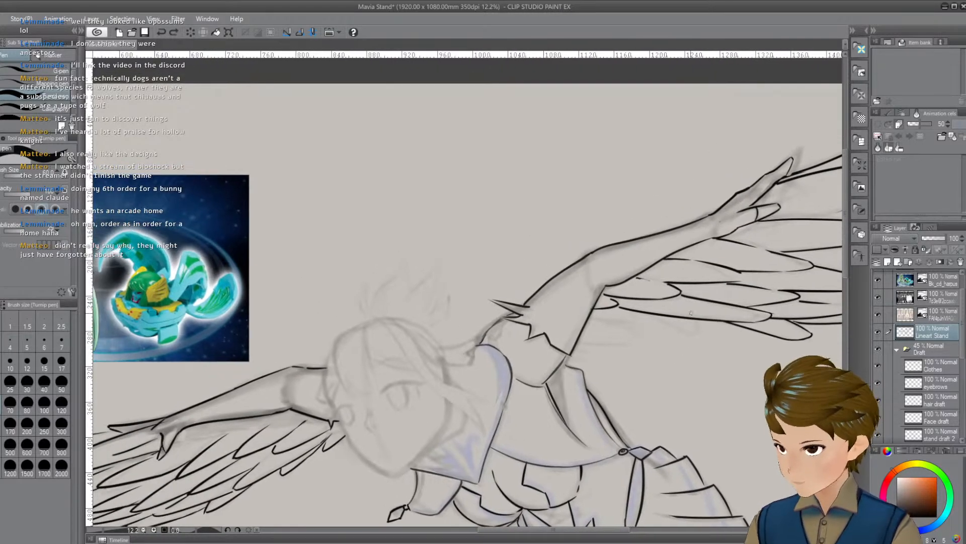
pyautogui.moveTo(702, 326); pyautogui.dragTo(655, 316)
pyautogui.hotkey('ctrl', 'z')
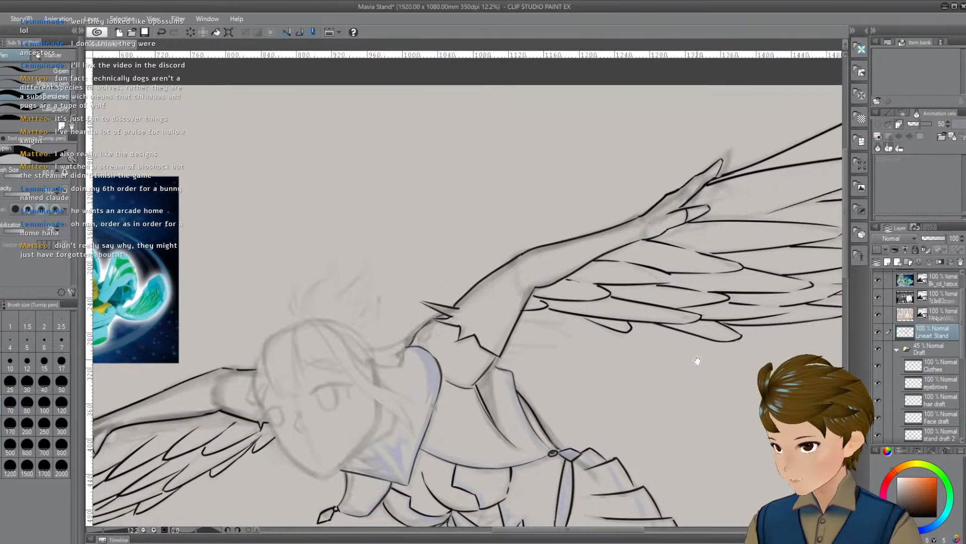
pyautogui.moveTo(696, 360); pyautogui.dragTo(616, 346)
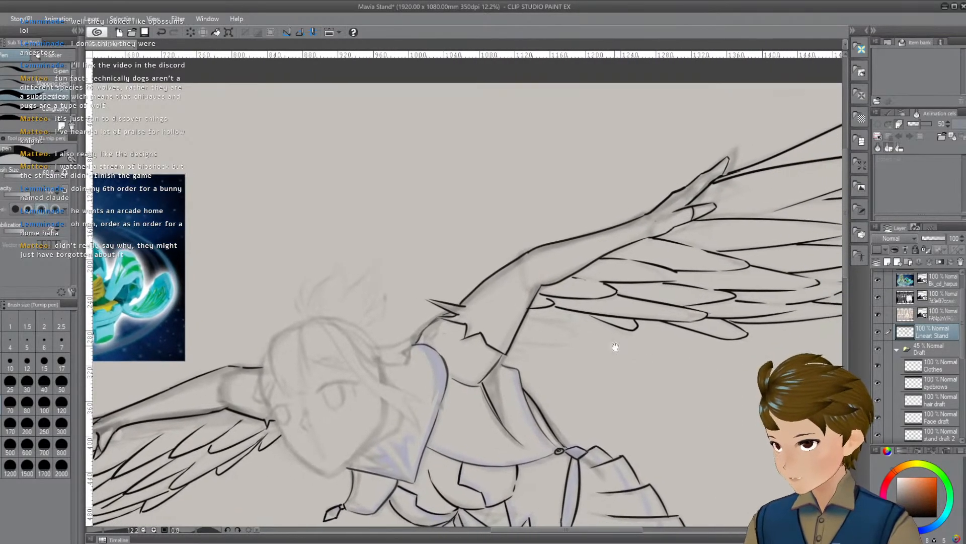
pyautogui.hotkey('ctrl', 'z')
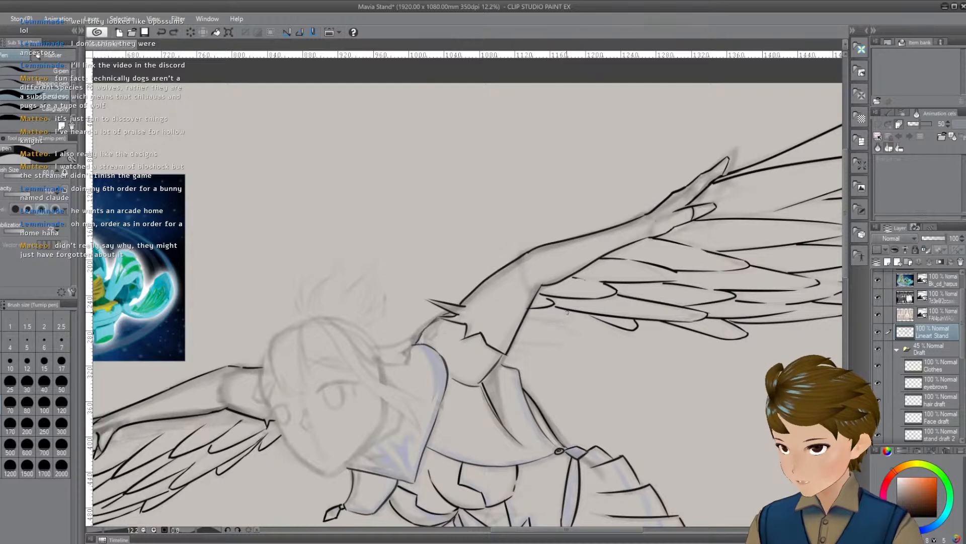
# Ink the lower edge of the small feather tucked beneath the elbow, curving from its tip back to the upper arm
pyautogui.moveTo(567, 309)
pyautogui.mouseDown()
pyautogui.moveTo(574, 321)
pyautogui.moveTo(536, 320)
pyautogui.mouseUp()
pyautogui.hotkey('ctrl', 'z')
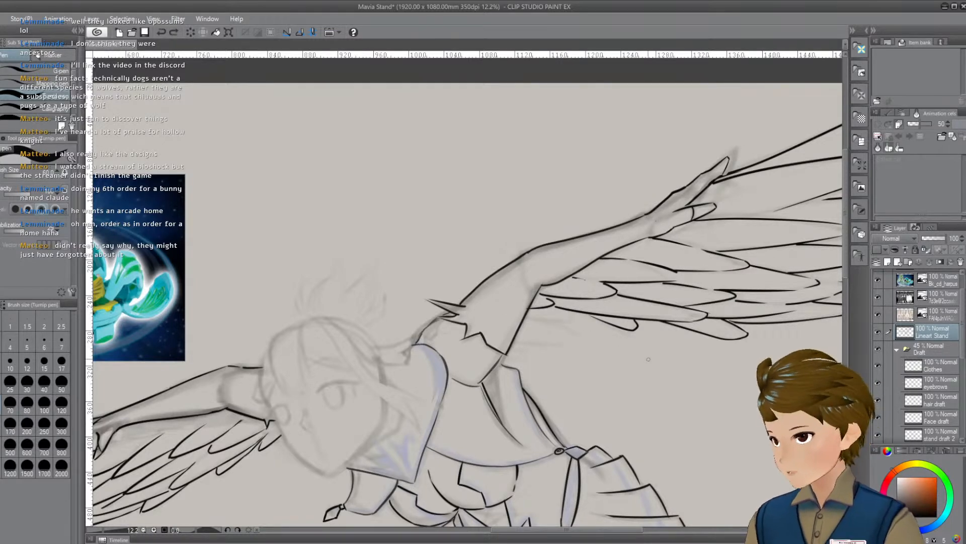
pyautogui.moveTo(643, 372); pyautogui.dragTo(638, 334)
pyautogui.moveTo(686, 362); pyautogui.dragTo(687, 340)
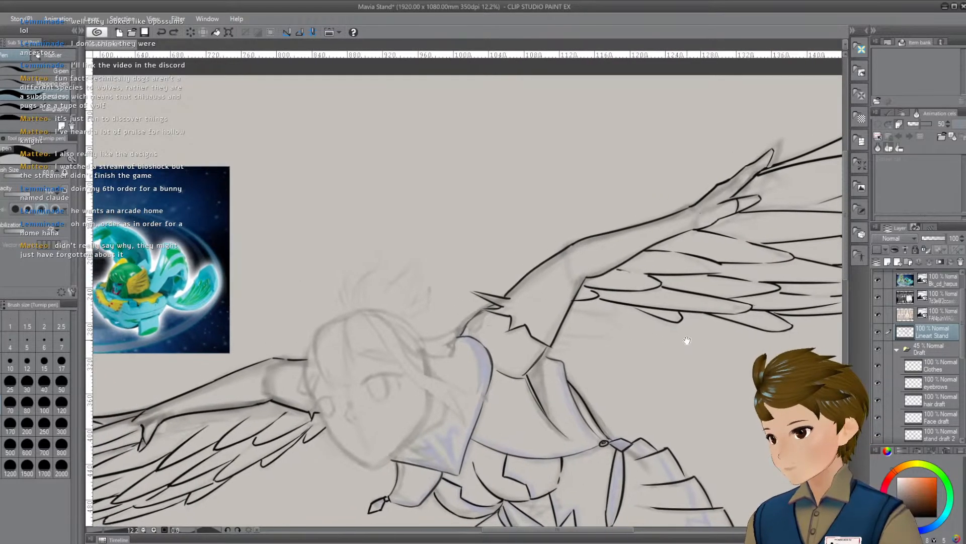
pyautogui.moveTo(612, 302)
pyautogui.mouseDown()
pyautogui.moveTo(615, 310)
pyautogui.moveTo(576, 314)
pyautogui.mouseUp()
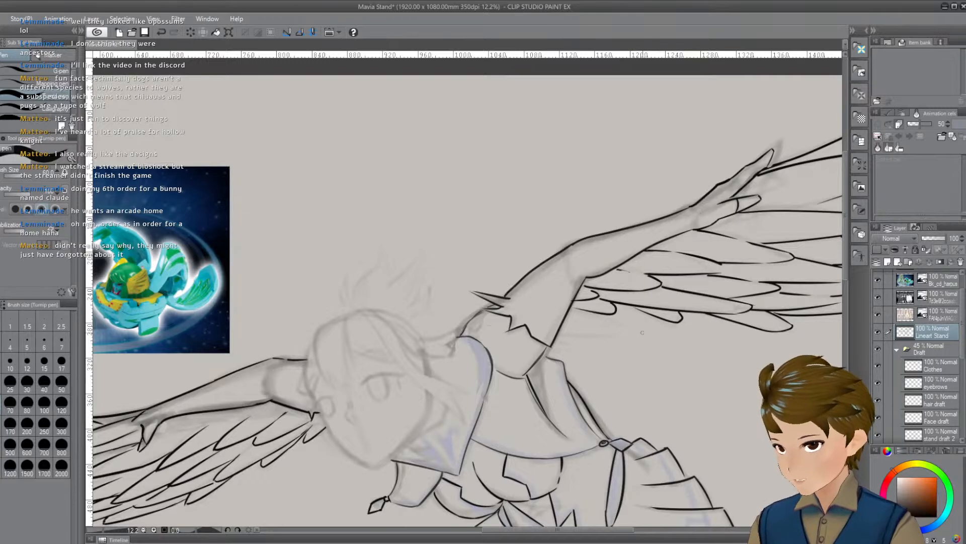
pyautogui.moveTo(642, 336); pyautogui.dragTo(674, 336)
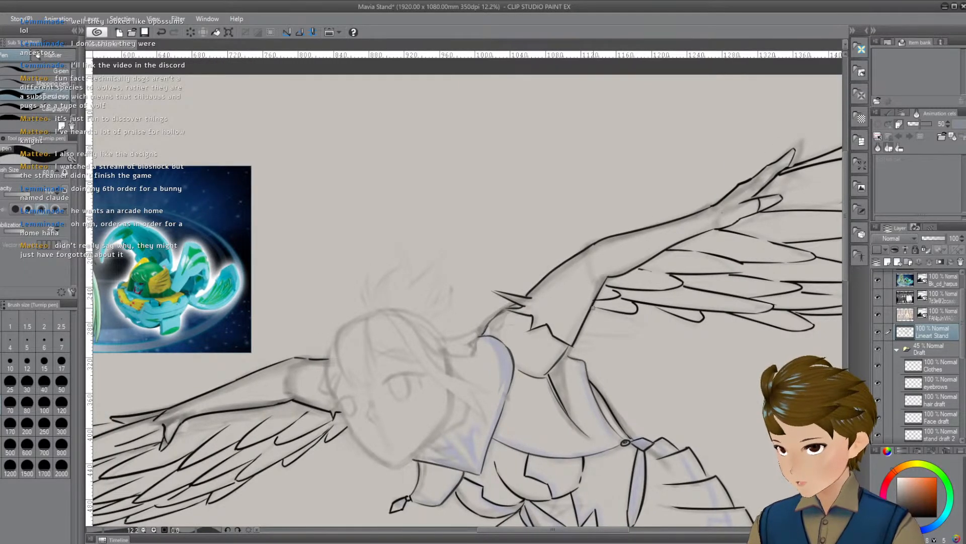
pyautogui.moveTo(593, 307)
pyautogui.mouseDown()
pyautogui.moveTo(640, 330)
pyautogui.moveTo(566, 330)
pyautogui.mouseUp()
pyautogui.hotkey('ctrl', 'z')
pyautogui.hotkey('ctrl', 'z')
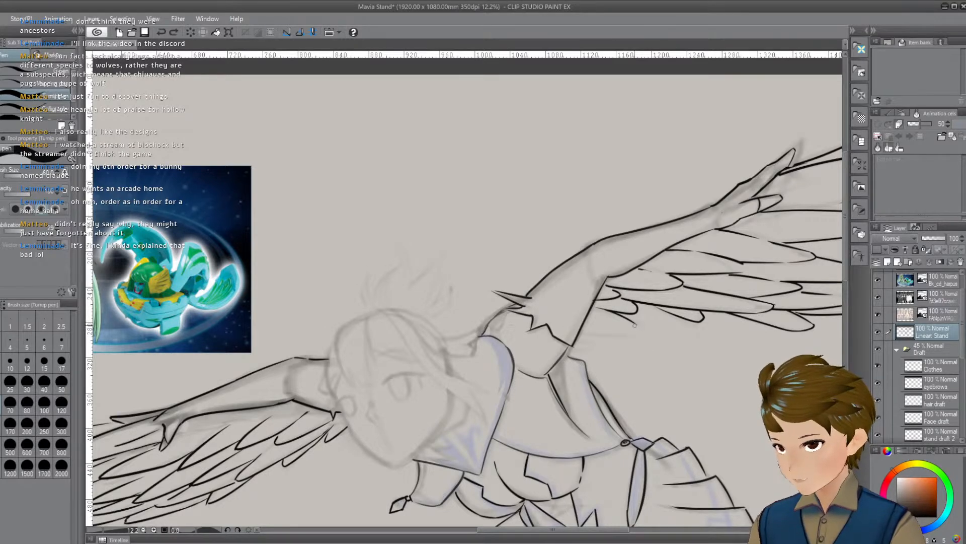
pyautogui.moveTo(634, 326); pyautogui.dragTo(561, 331)
pyautogui.hotkey('ctrl', 'z')
pyautogui.moveTo(638, 327); pyautogui.dragTo(563, 332)
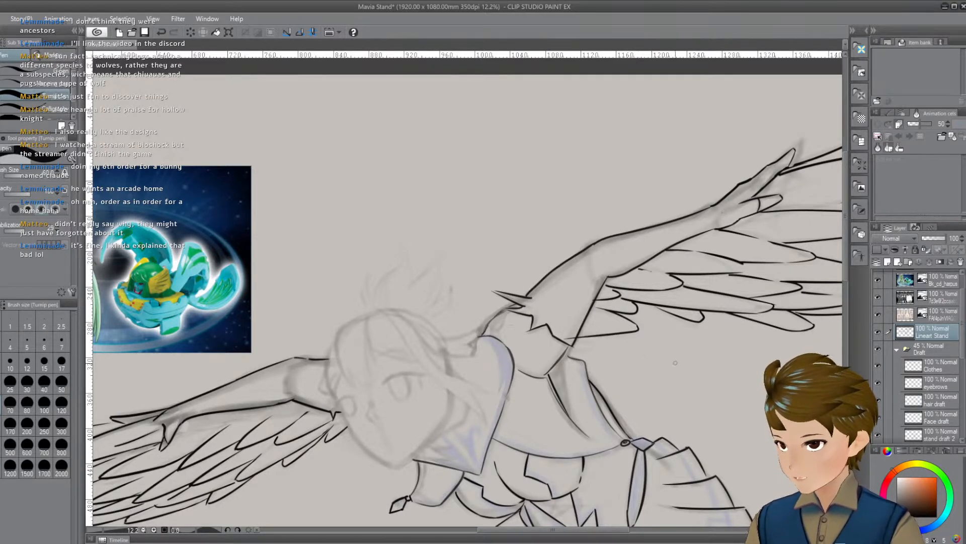
pyautogui.hotkey('ctrl', 'z')
pyautogui.moveTo(704, 382); pyautogui.dragTo(686, 380)
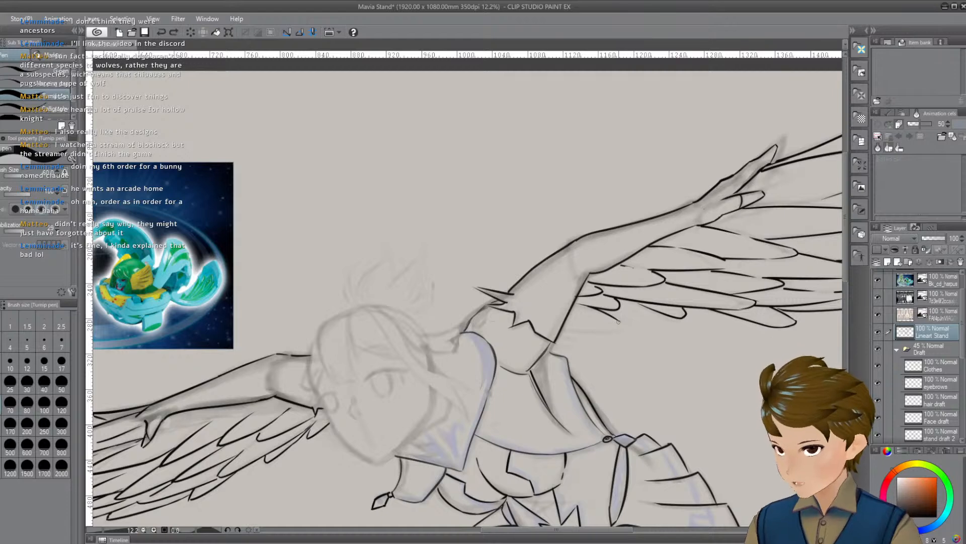
pyautogui.moveTo(616, 324); pyautogui.dragTo(554, 332)
pyautogui.hotkey('ctrl', 'z')
pyautogui.moveTo(621, 328)
pyautogui.mouseDown()
pyautogui.moveTo(560, 335)
pyautogui.moveTo(602, 313)
pyautogui.moveTo(622, 323)
pyautogui.mouseUp()
pyautogui.hotkey('ctrl', 'z')
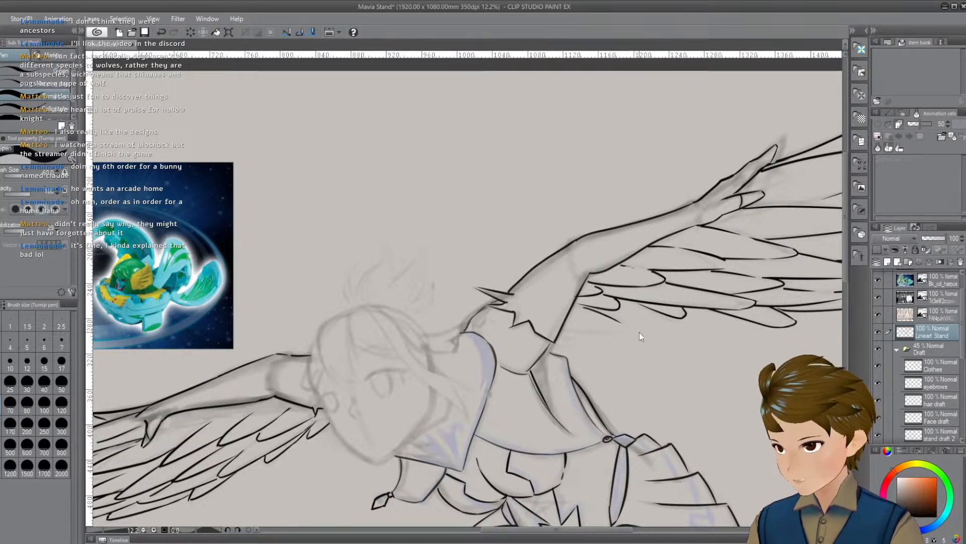
pyautogui.hotkey('ctrl', 'z')
# Ink the outer edge and rounded tip of the lowest small feather beneath the elbow, curving back toward the upper arm
pyautogui.moveTo(705, 370); pyautogui.dragTo(652, 359)
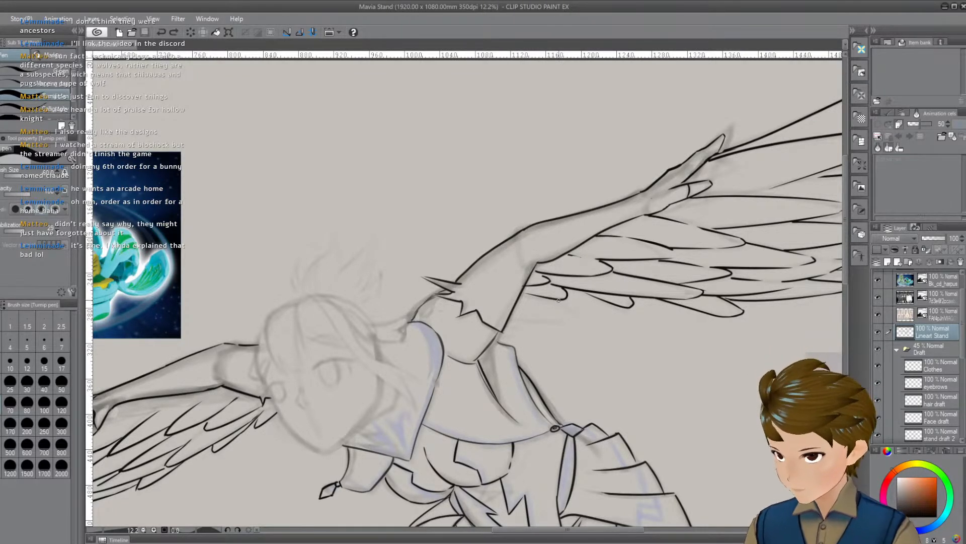
pyautogui.hotkey('ctrl', 'z')
pyautogui.moveTo(543, 298); pyautogui.dragTo(571, 306)
pyautogui.hotkey('ctrl', 'z')
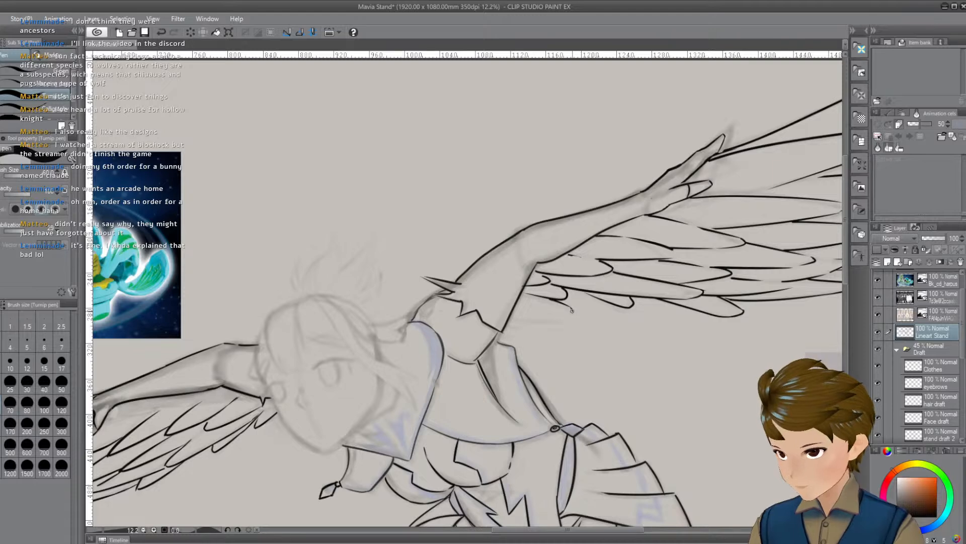
pyautogui.moveTo(520, 319); pyautogui.dragTo(574, 309)
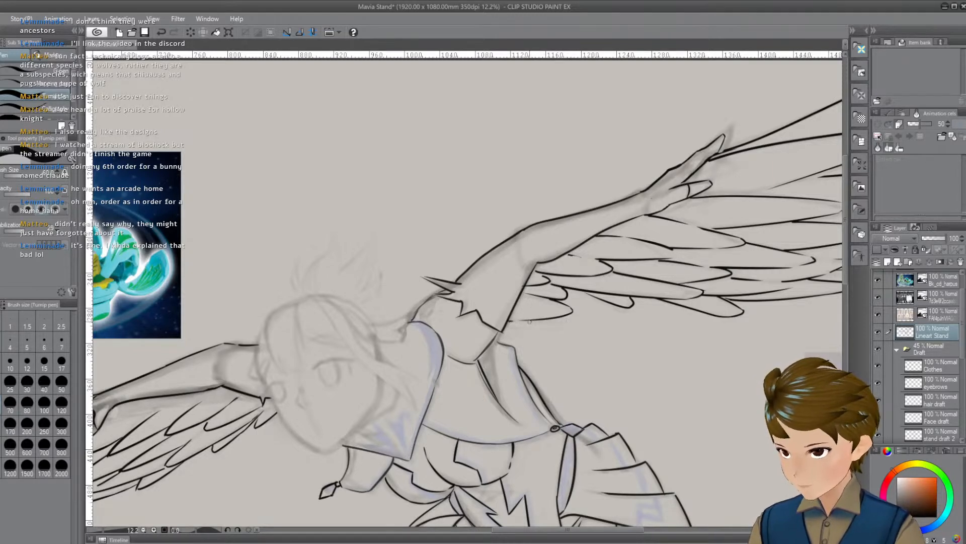
pyautogui.moveTo(596, 365); pyautogui.dragTo(581, 361)
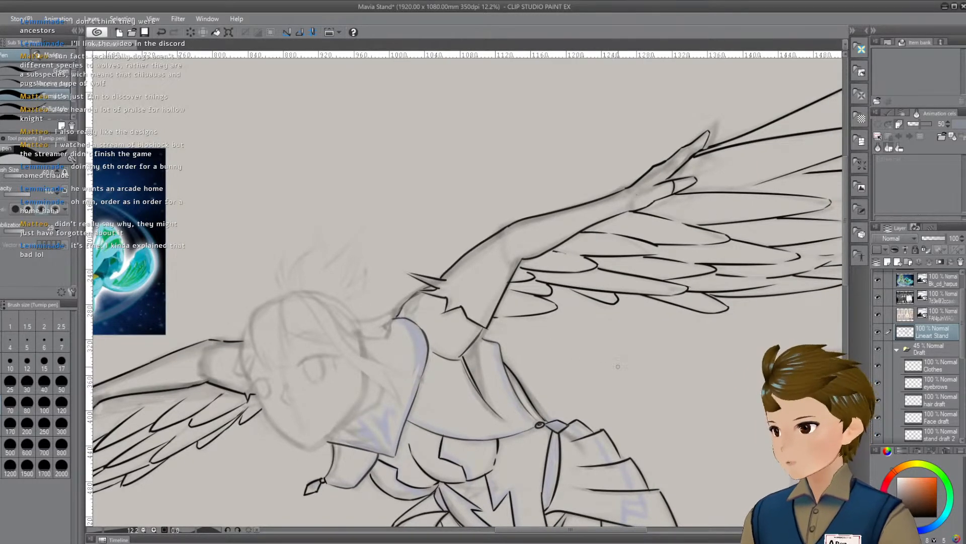
# Ink the last small feather where the wing meets the upper arm at the jagged sleeve edge
pyautogui.moveTo(647, 342); pyautogui.dragTo(620, 345)
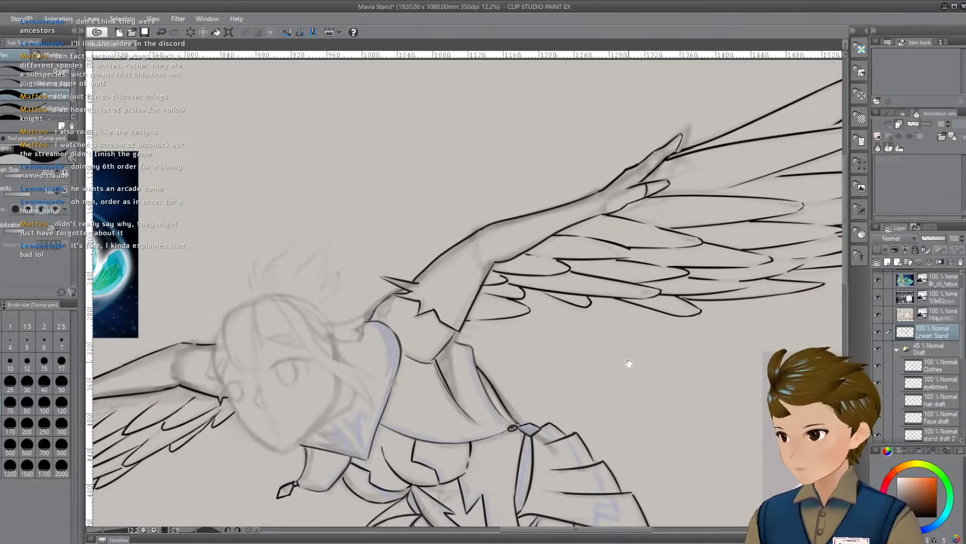
pyautogui.moveTo(454, 342)
pyautogui.mouseDown()
pyautogui.moveTo(538, 315)
pyautogui.moveTo(519, 327)
pyautogui.mouseUp()
pyautogui.hotkey('ctrl', 'z')
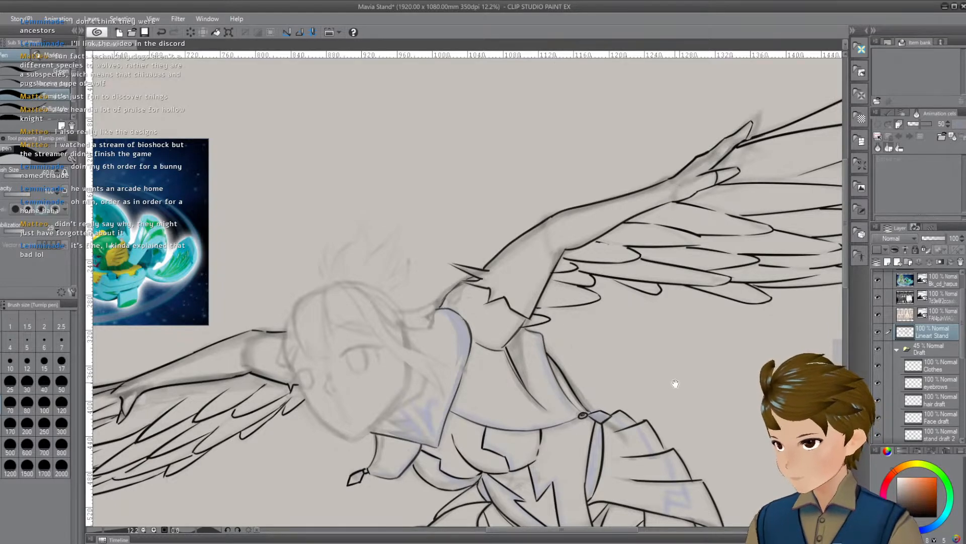
pyautogui.moveTo(674, 386); pyautogui.dragTo(614, 389)
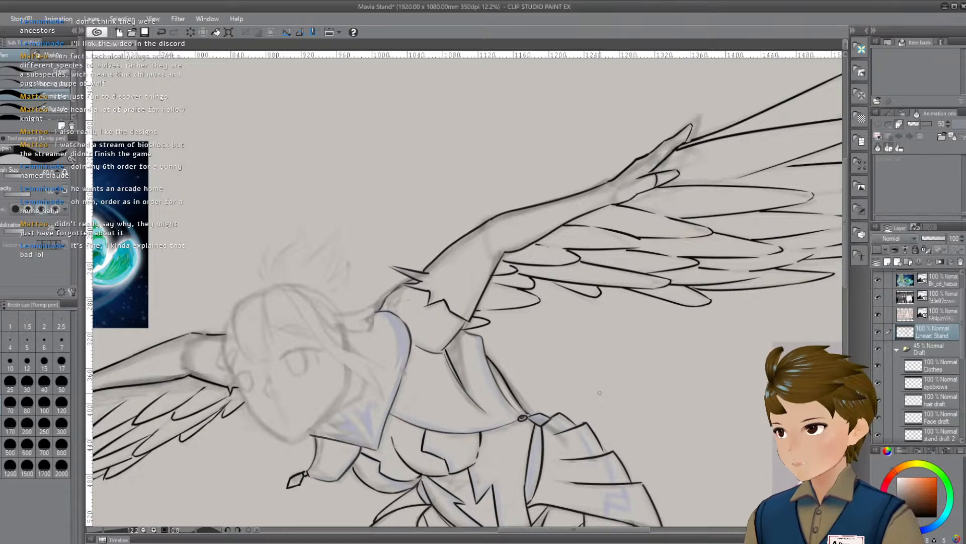
pyautogui.moveTo(665, 385)
pyautogui.mouseDown()
pyautogui.moveTo(615, 338)
pyautogui.moveTo(604, 314)
pyautogui.mouseUp()
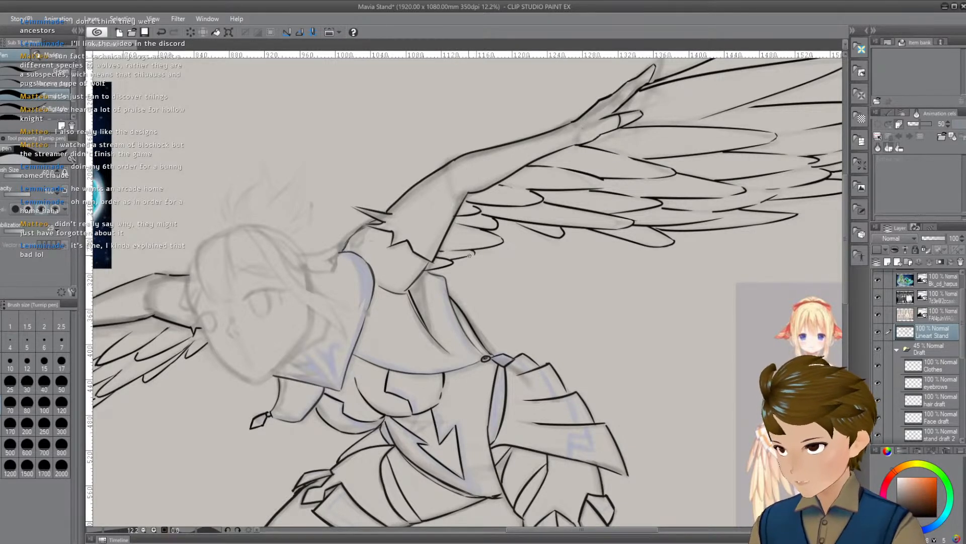
pyautogui.hotkey('ctrl', 'z')
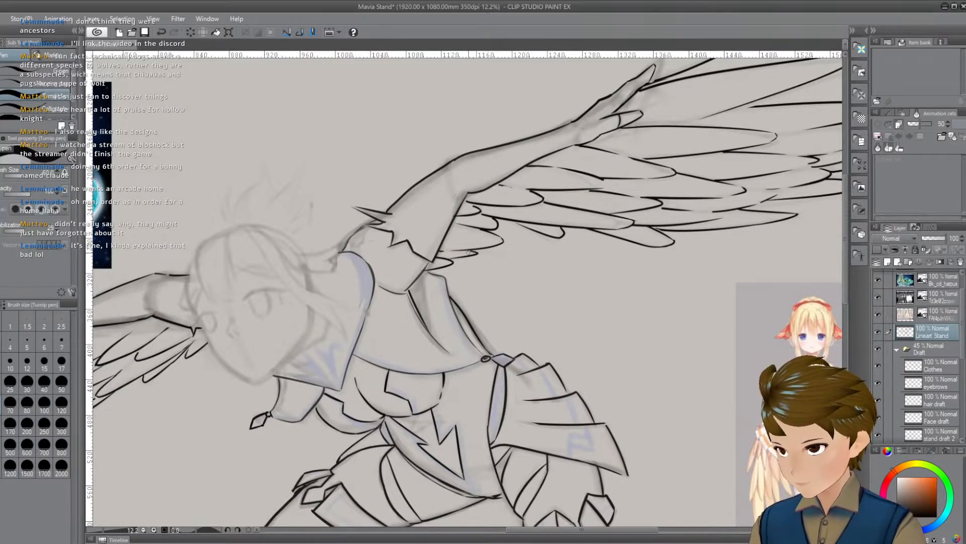
# Examine the wing feathers on the blonde character's reference sheet and on the green harpy reference image
pyautogui.moveTo(536, 252); pyautogui.dragTo(704, 296)
pyautogui.moveTo(584, 349); pyautogui.dragTo(556, 433)
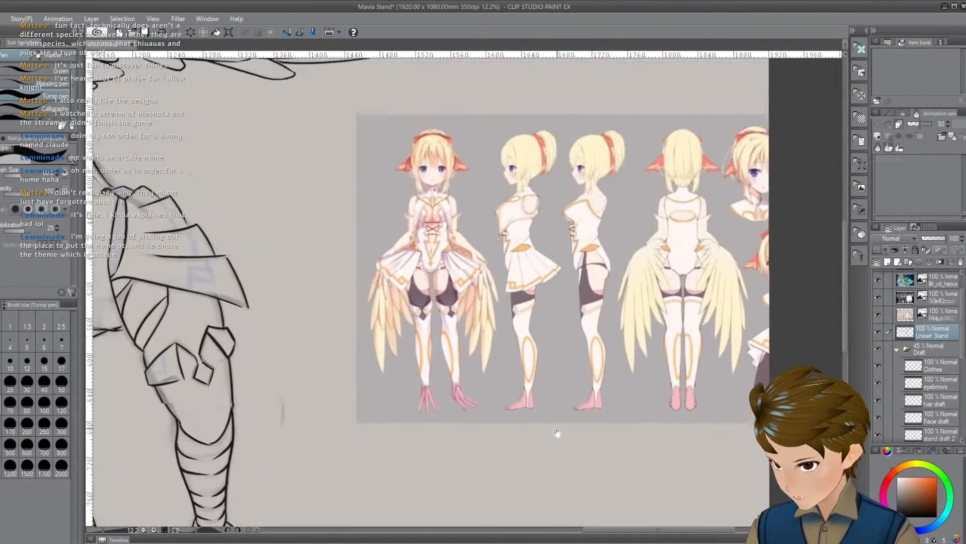
pyautogui.moveTo(674, 333); pyautogui.dragTo(668, 338)
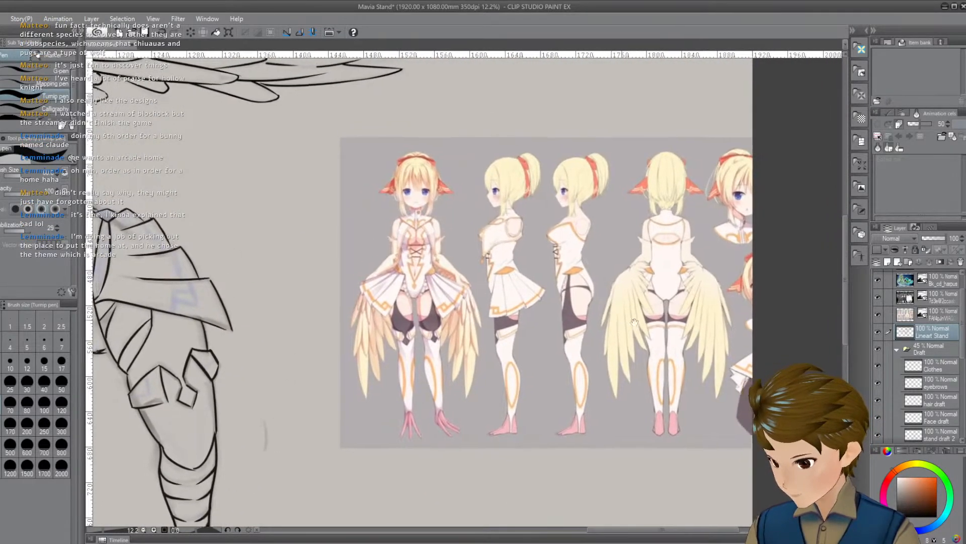
pyautogui.moveTo(417, 154); pyautogui.dragTo(443, 211)
pyautogui.moveTo(418, 420)
pyautogui.mouseDown()
pyautogui.moveTo(528, 428)
pyautogui.moveTo(678, 464)
pyautogui.moveTo(443, 340)
pyautogui.moveTo(442, 292)
pyautogui.mouseUp()
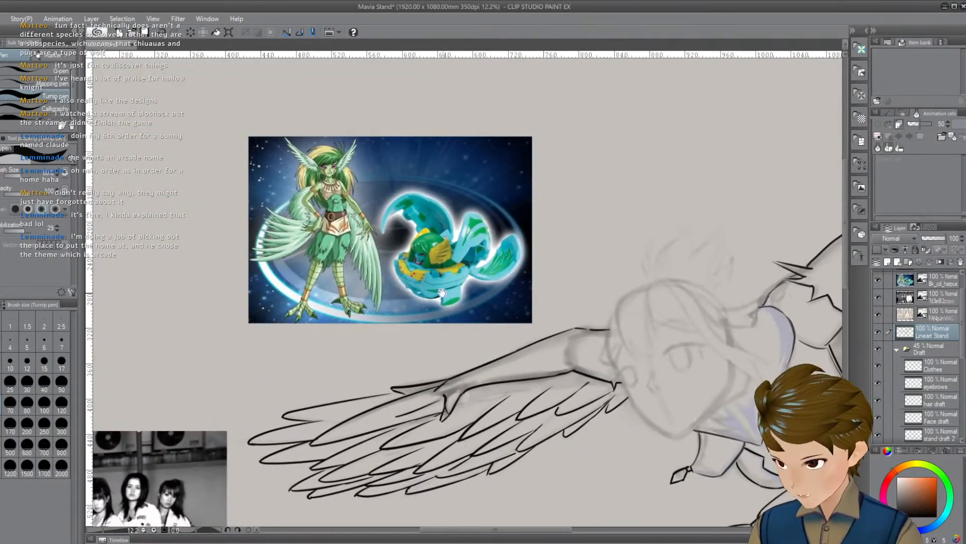
pyautogui.moveTo(351, 252); pyautogui.dragTo(295, 347)
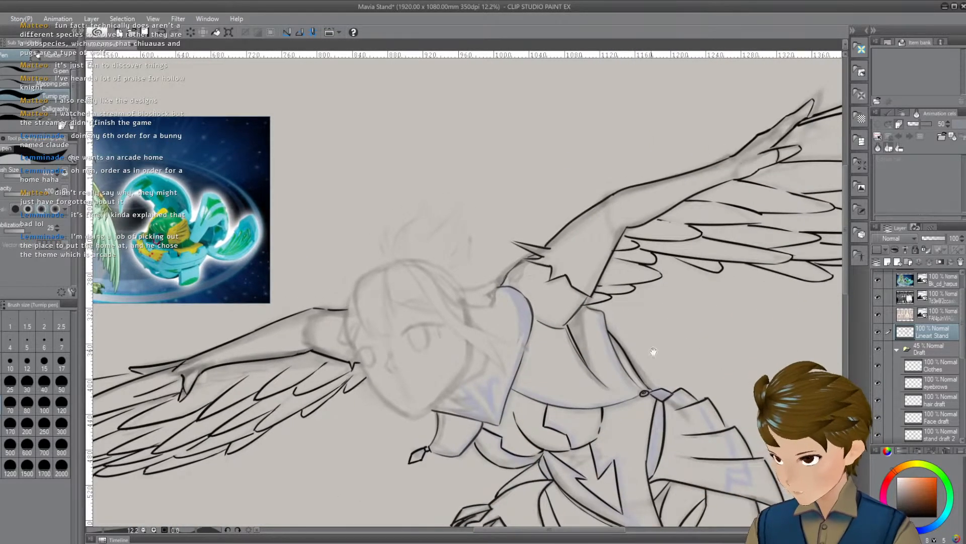
# Compare the inked wing, skirt and legs with the blonde character's full-length reference views, and save the drawing
pyautogui.moveTo(734, 405); pyautogui.dragTo(494, 358)
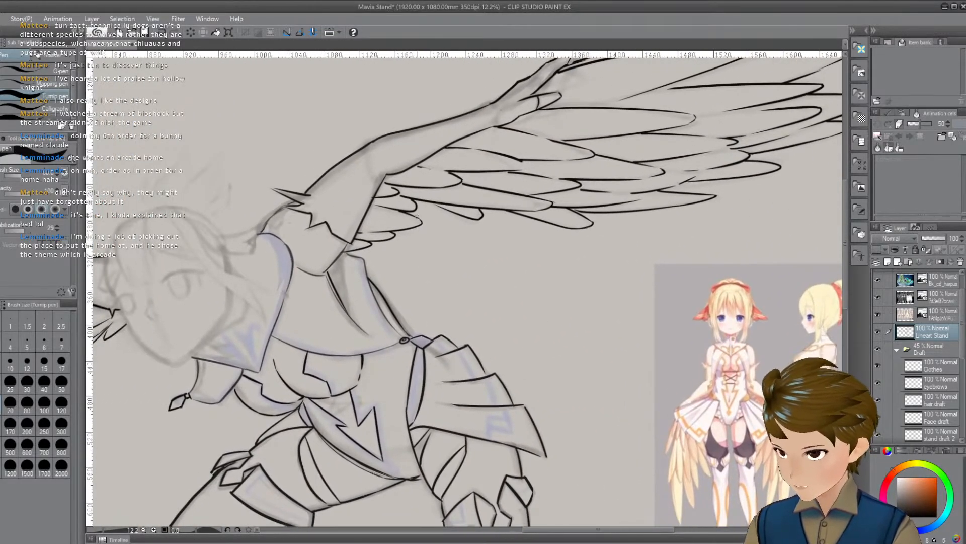
pyautogui.moveTo(408, 190); pyautogui.dragTo(376, 237)
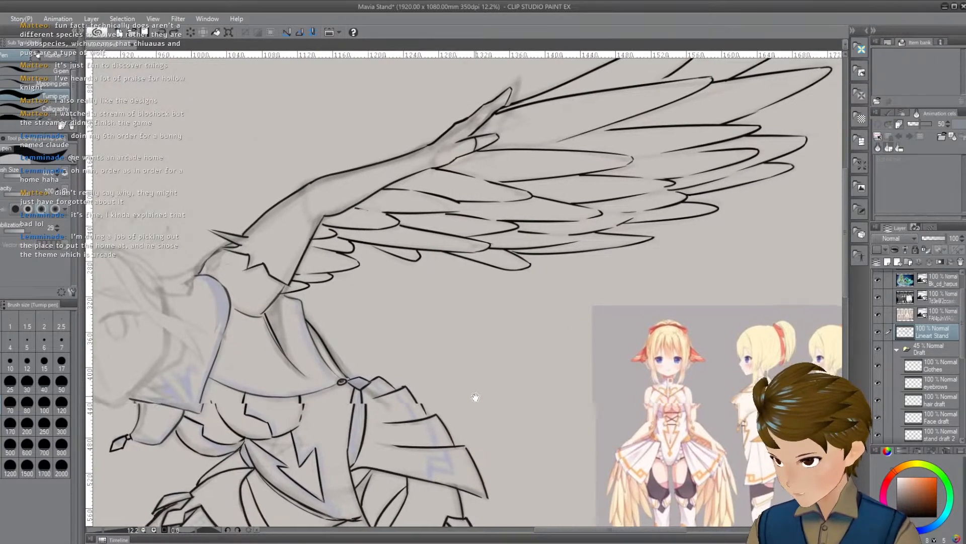
pyautogui.moveTo(475, 397); pyautogui.dragTo(415, 342)
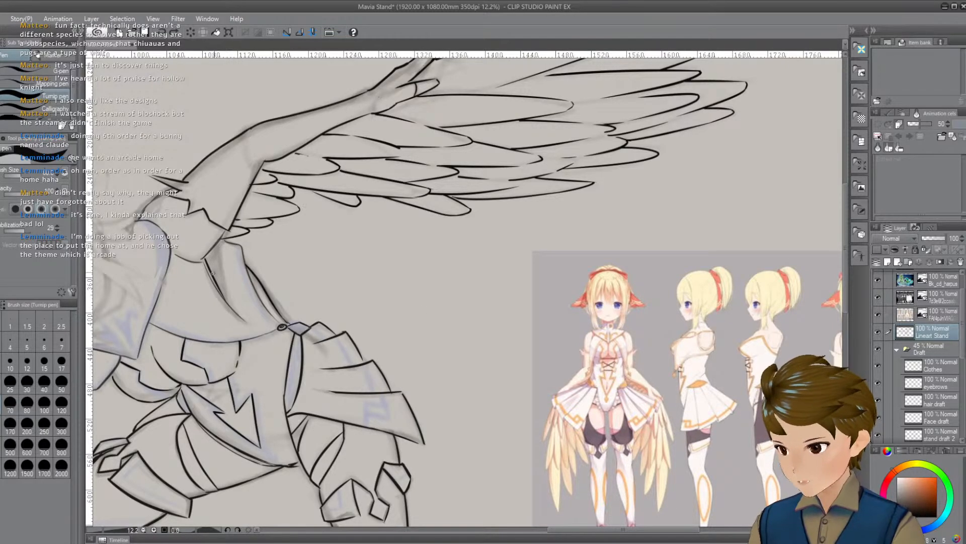
pyautogui.moveTo(590, 508); pyautogui.dragTo(582, 427)
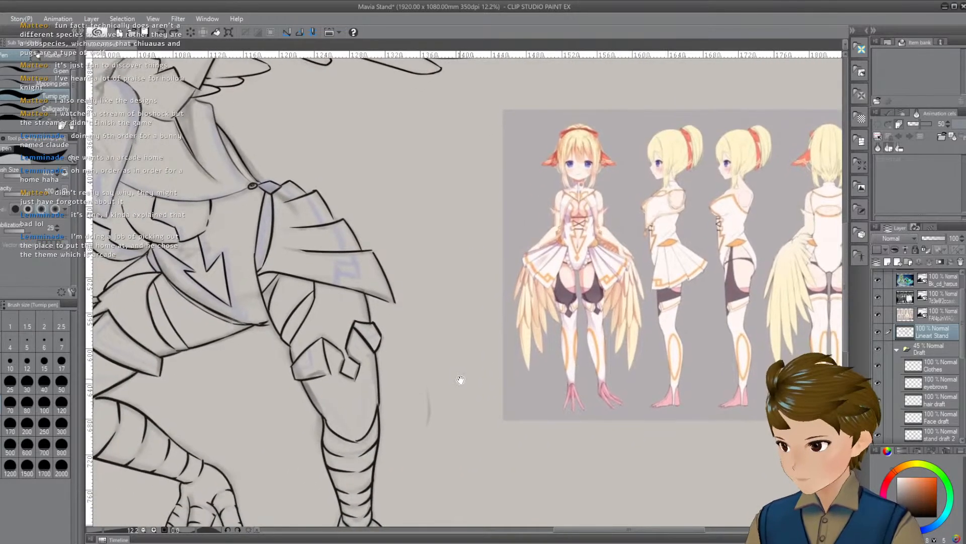
pyautogui.moveTo(463, 442); pyautogui.dragTo(406, 418)
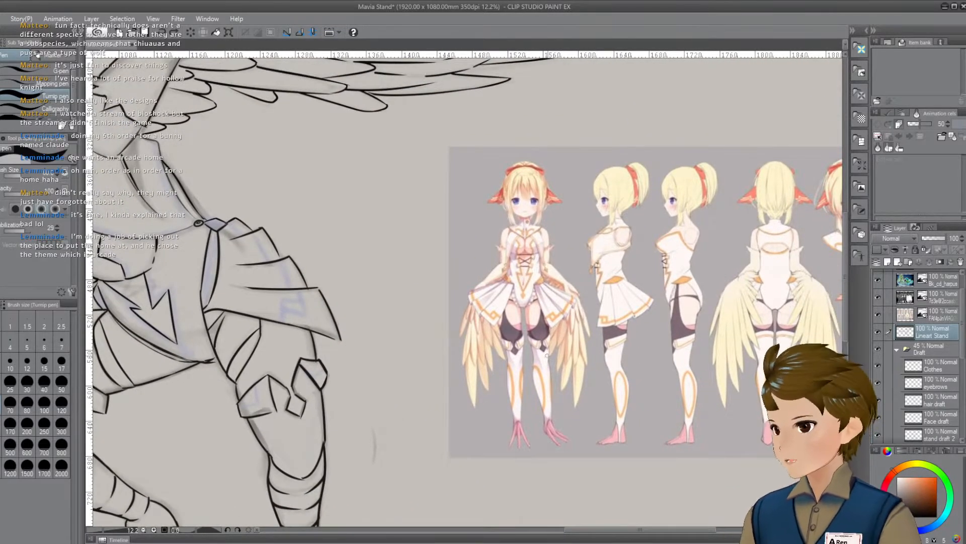
pyautogui.moveTo(594, 358); pyautogui.dragTo(607, 344)
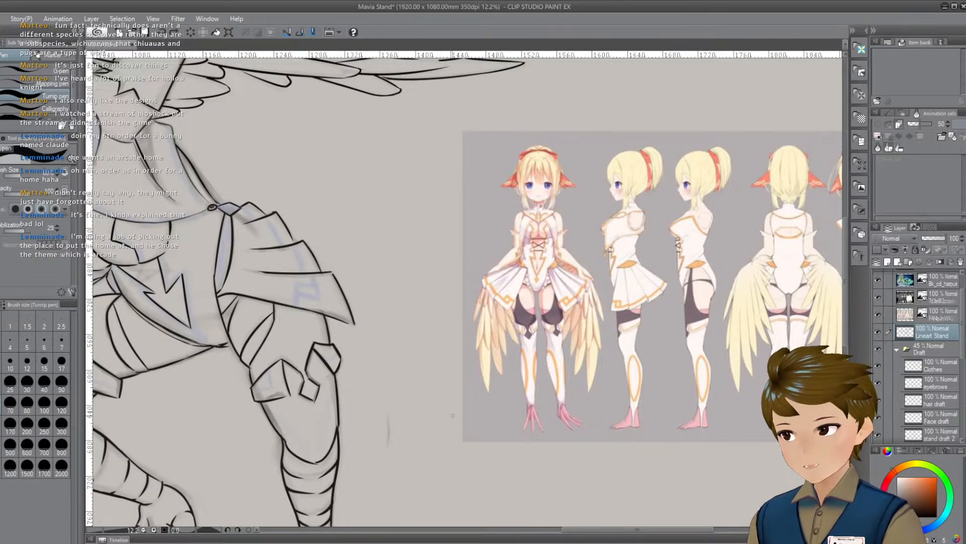
pyautogui.moveTo(553, 431)
pyautogui.mouseDown()
pyautogui.moveTo(541, 413)
pyautogui.moveTo(541, 431)
pyautogui.moveTo(563, 432)
pyautogui.mouseUp()
pyautogui.moveTo(440, 438); pyautogui.dragTo(535, 399)
pyautogui.moveTo(522, 448); pyautogui.dragTo(535, 445)
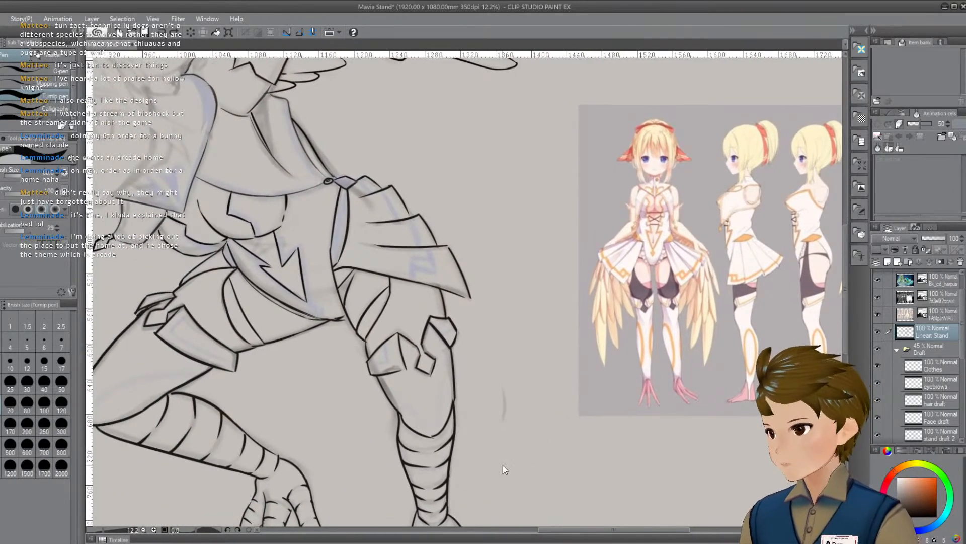
pyautogui.hotkey('ctrl', 's')
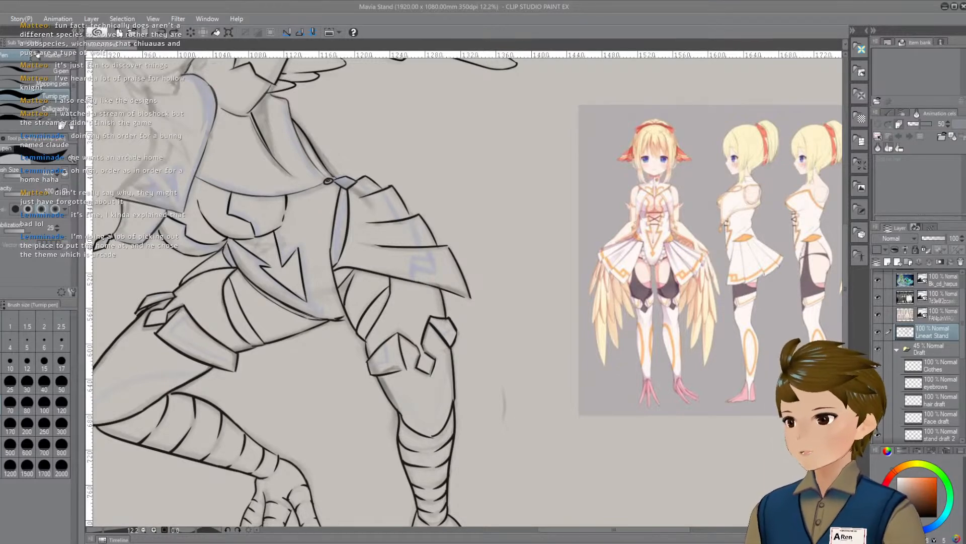
pyautogui.moveTo(501, 337)
pyautogui.mouseDown()
pyautogui.moveTo(513, 371)
pyautogui.moveTo(632, 319)
pyautogui.moveTo(559, 383)
pyautogui.mouseUp()
pyautogui.moveTo(516, 309); pyautogui.dragTo(579, 272)
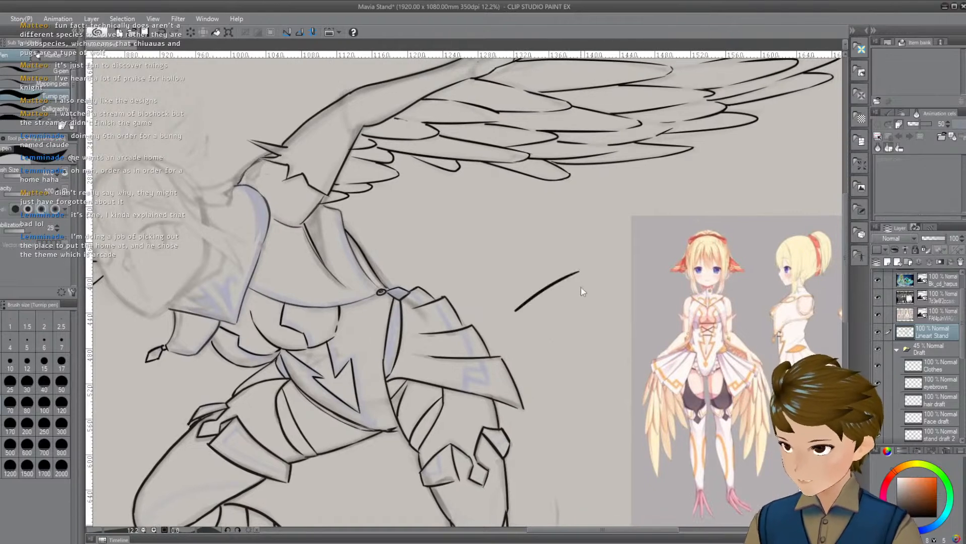
pyautogui.hotkey('ctrl', 'z')
pyautogui.moveTo(611, 382)
pyautogui.mouseDown()
pyautogui.moveTo(528, 353)
pyautogui.moveTo(522, 308)
pyautogui.mouseUp()
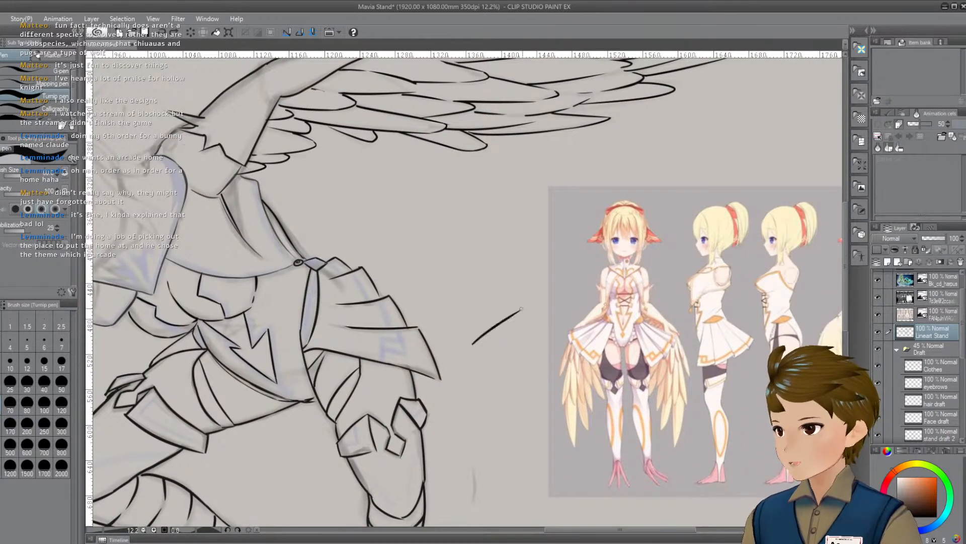
pyautogui.hotkey('ctrl', 'z')
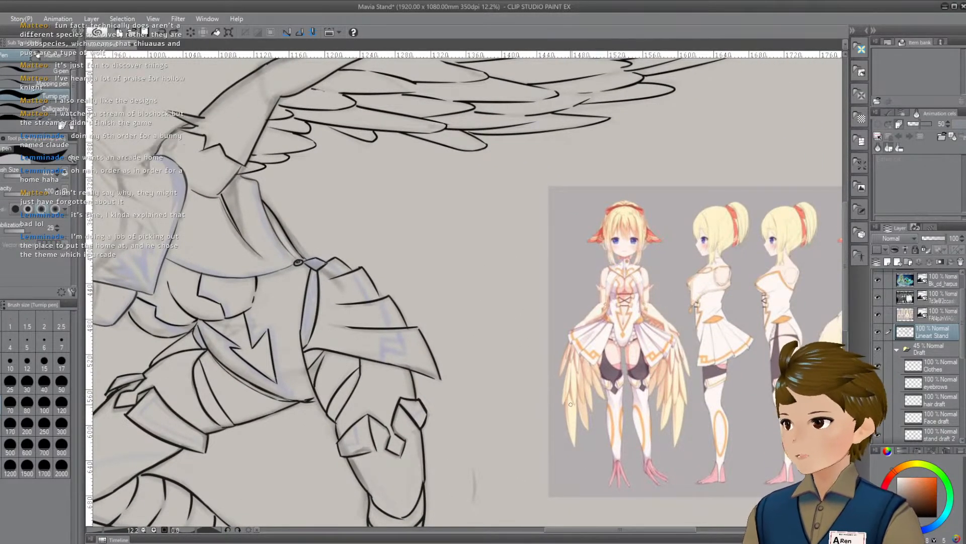
pyautogui.moveTo(570, 404); pyautogui.dragTo(638, 399)
pyautogui.moveTo(530, 354); pyautogui.dragTo(584, 301)
pyautogui.hotkey('ctrl', 'z')
pyautogui.moveTo(620, 366); pyautogui.dragTo(577, 368)
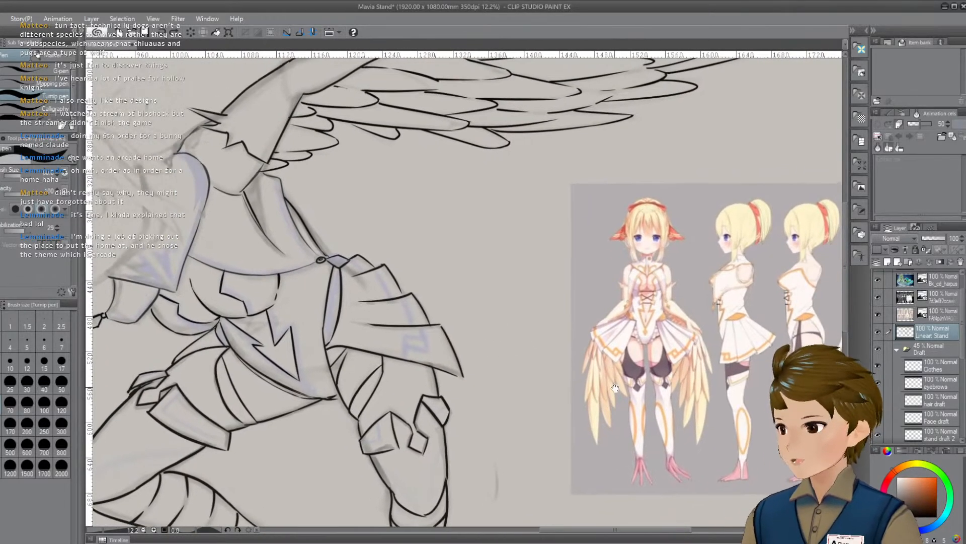
pyautogui.moveTo(541, 396)
pyautogui.mouseDown()
pyautogui.moveTo(591, 341)
pyautogui.moveTo(564, 362)
pyautogui.mouseUp()
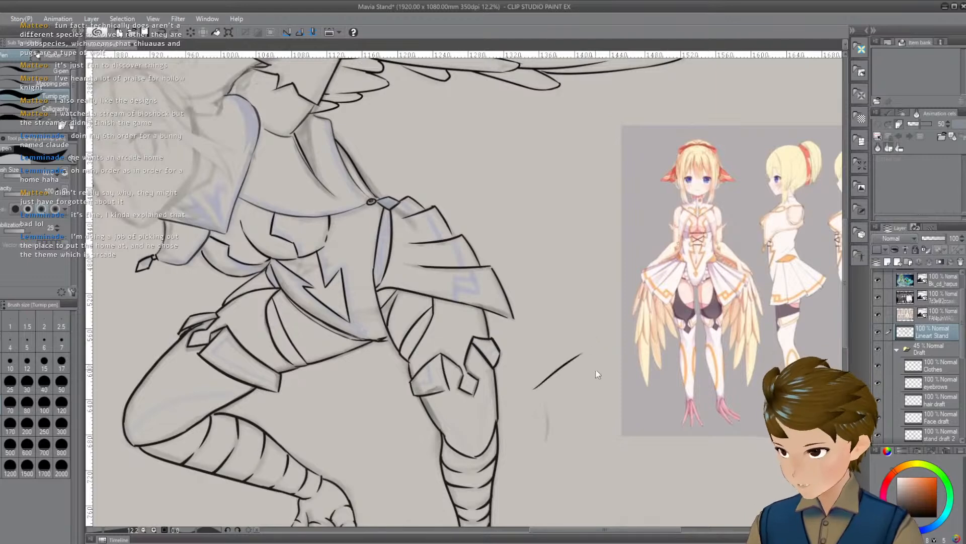
pyautogui.hotkey('ctrl', 'z')
# Switch to the Select layer tool and select the stand draft 2 layer together with Lineart Stand
pyautogui.moveTo(488, 343); pyautogui.dragTo(683, 374)
pyautogui.press('o')
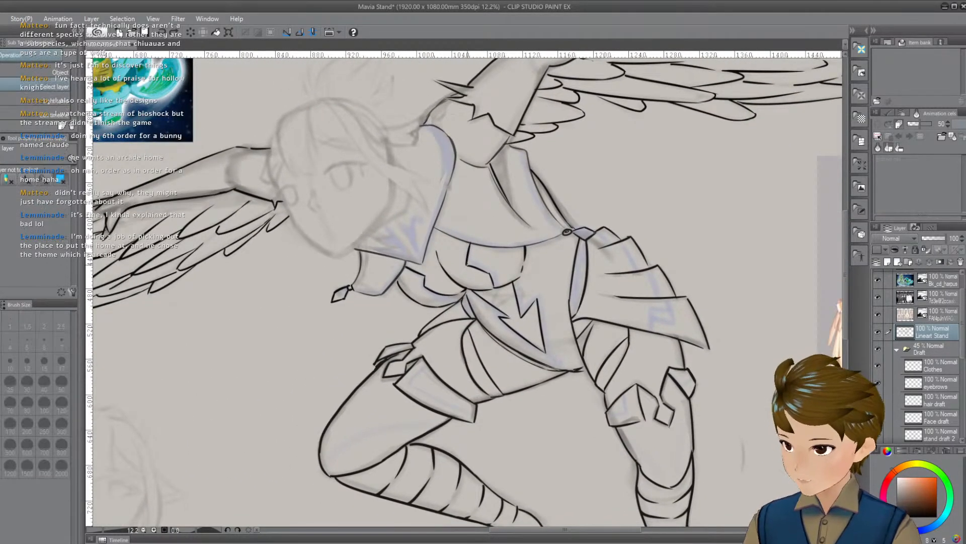
pyautogui.moveTo(568, 403)
pyautogui.mouseDown()
pyautogui.moveTo(546, 388)
pyautogui.moveTo(544, 405)
pyautogui.moveTo(574, 407)
pyautogui.moveTo(588, 379)
pyautogui.moveTo(498, 365)
pyautogui.moveTo(591, 429)
pyautogui.mouseUp()
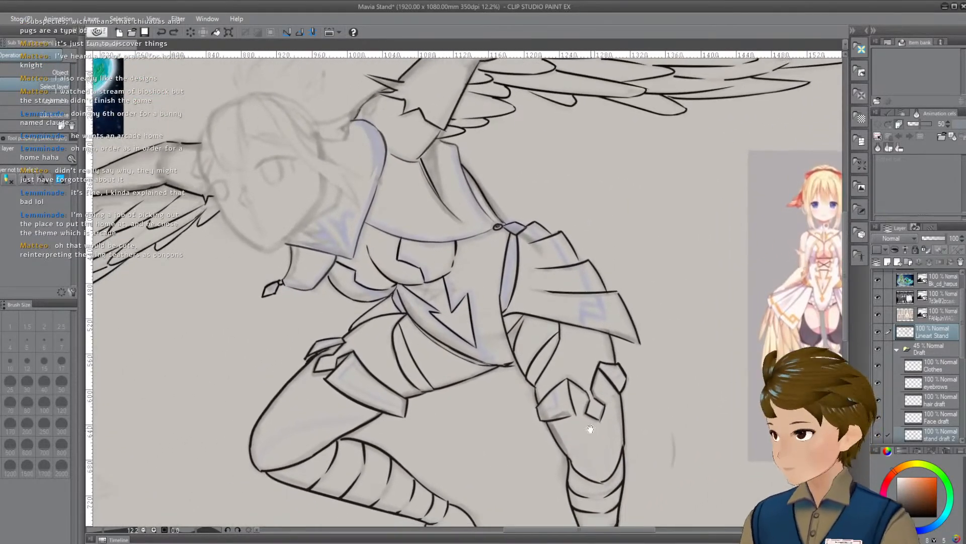
pyautogui.moveTo(612, 380); pyautogui.dragTo(887, 414)
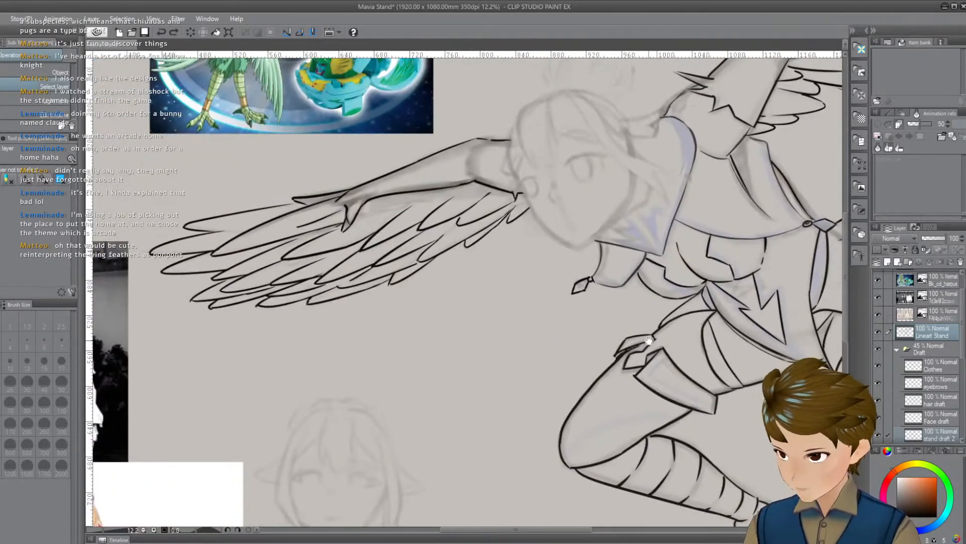
pyautogui.moveTo(673, 343); pyautogui.dragTo(497, 451)
pyautogui.moveTo(677, 424); pyautogui.dragTo(859, 283)
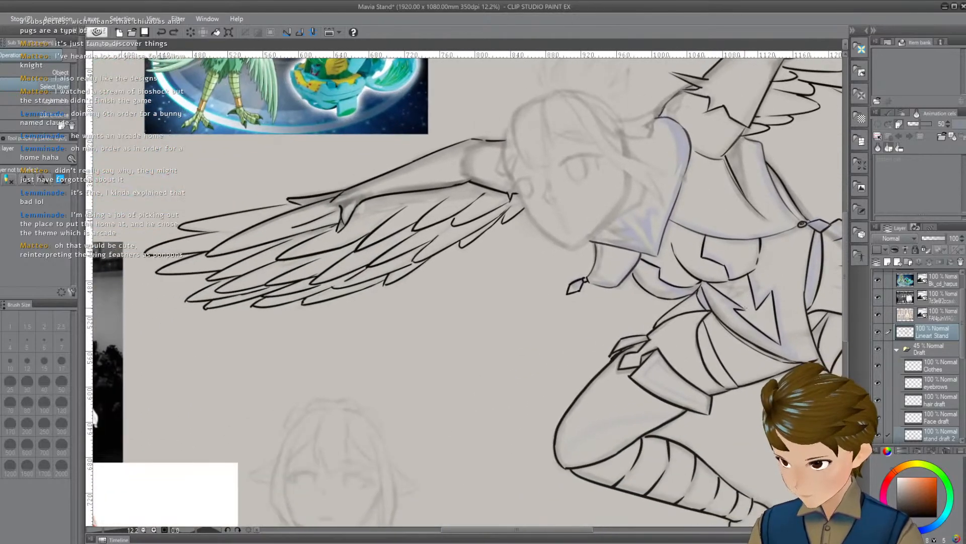
pyautogui.scroll(-2, 751, 302)
pyautogui.scroll(-1, 783, 222)
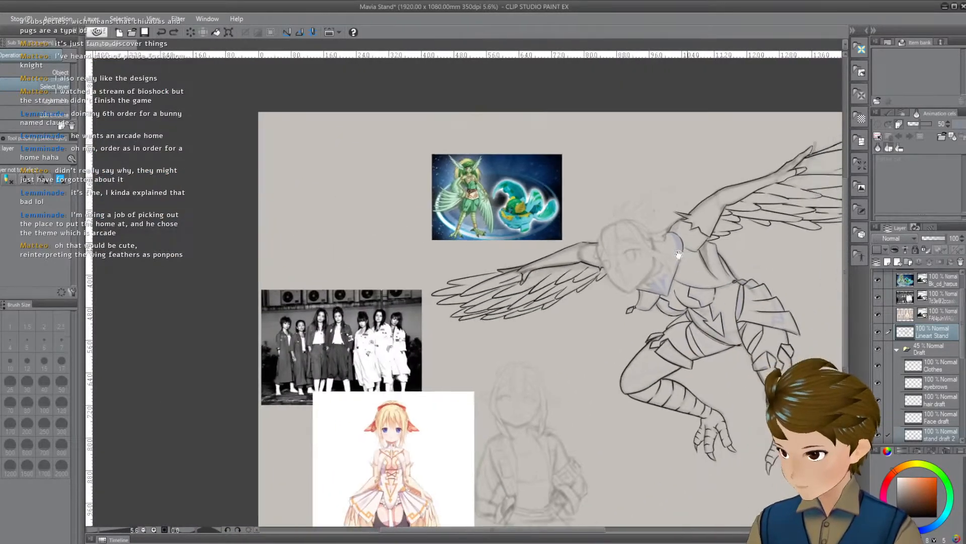
# Examine the inked torso, skirt and legs beside the blonde character's reference sheet
pyautogui.moveTo(665, 243); pyautogui.dragTo(436, 270)
pyautogui.scroll(2, 426, 318)
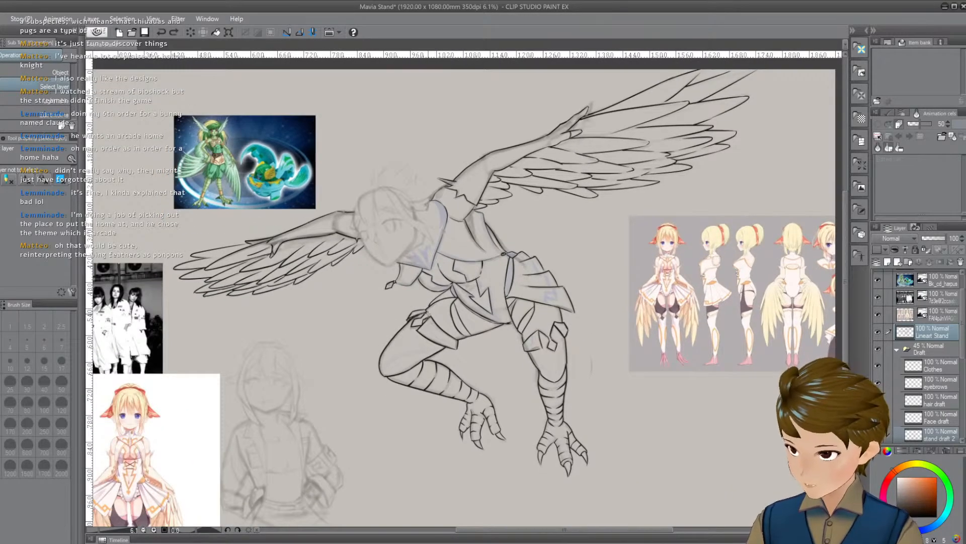
pyautogui.scroll(3, 455, 225)
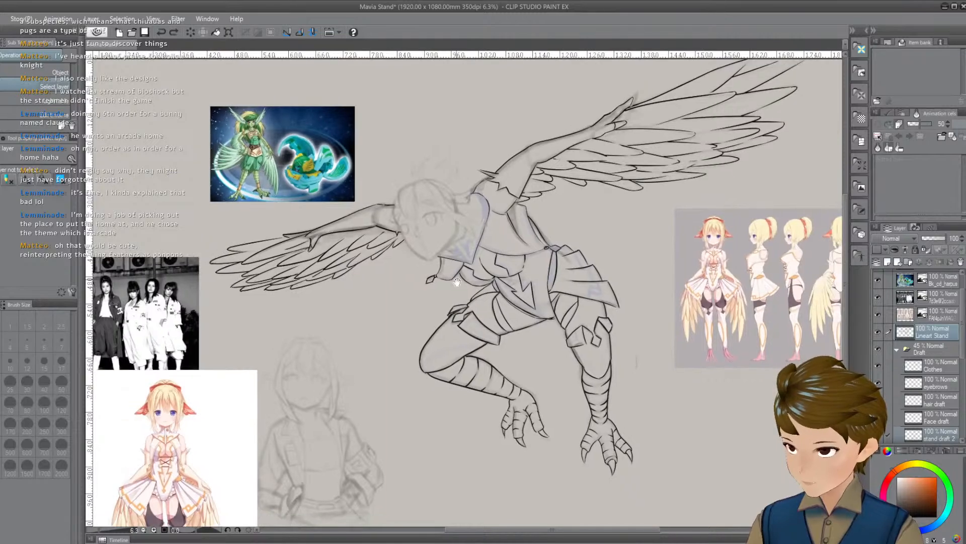
pyautogui.scroll(2, 455, 268)
pyautogui.scroll(1, 467, 278)
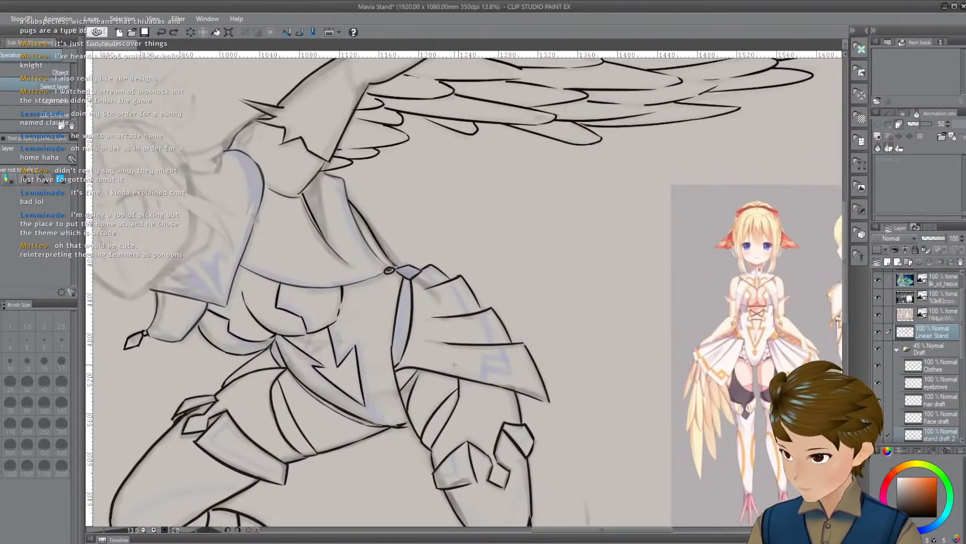
pyautogui.scroll(-2, 455, 364)
pyautogui.scroll(1, 319, 346)
pyautogui.scroll(-2, 352, 339)
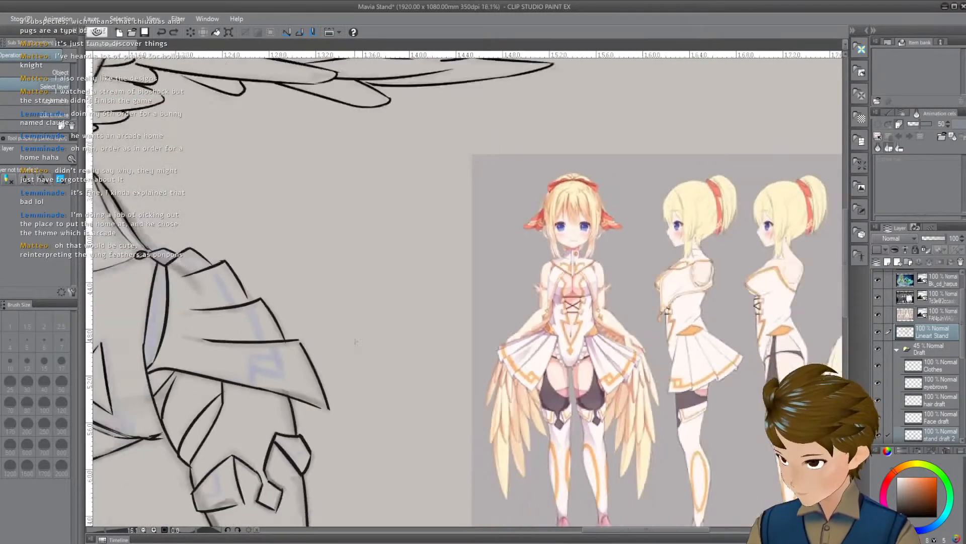
# Review the whole winged figure's pose and outfit against the full-length reference views around it
pyautogui.scroll(-5, 377, 355)
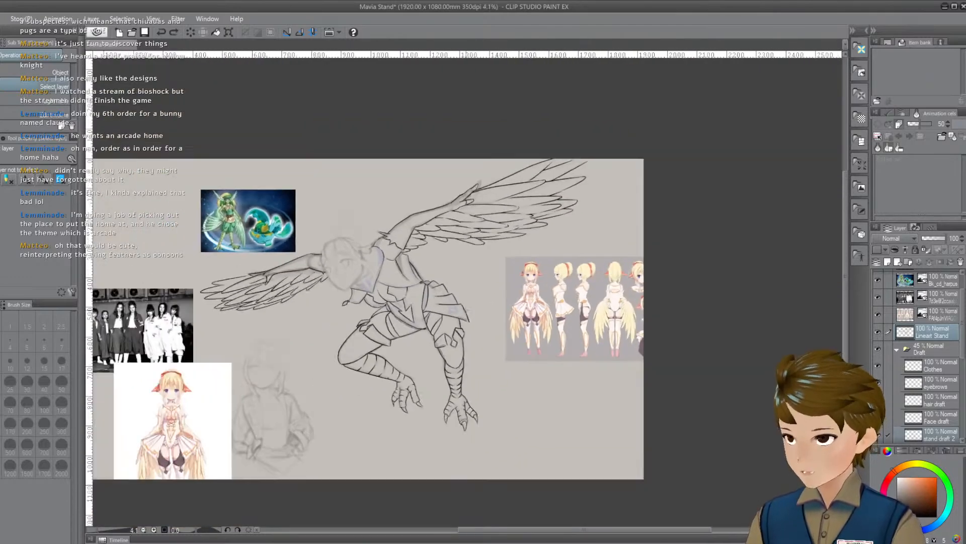
pyautogui.scroll(2, 522, 310)
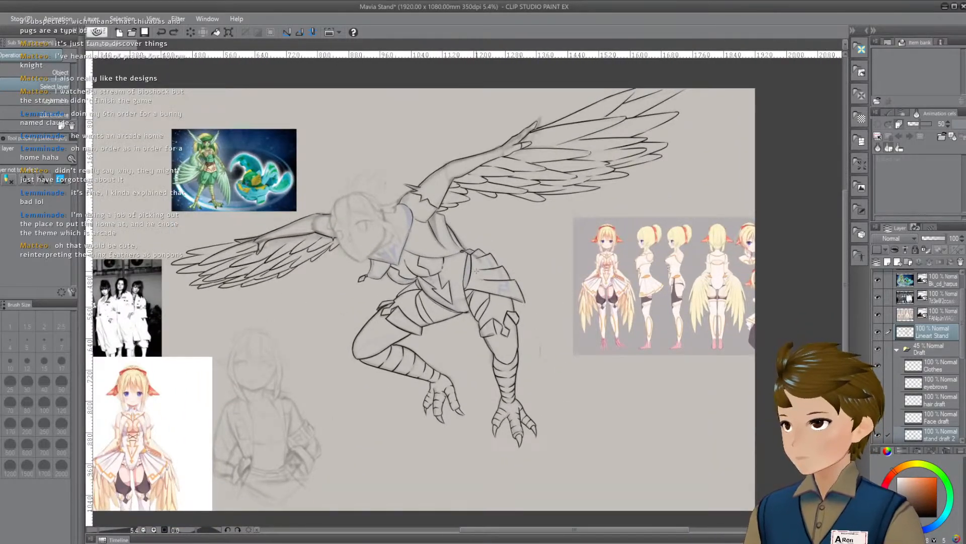
pyautogui.scroll(1, 476, 271)
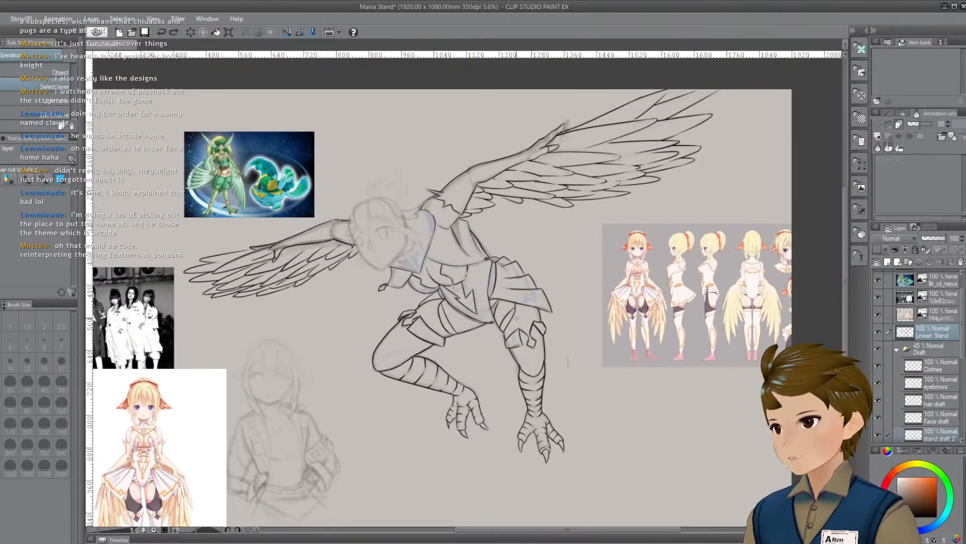
pyautogui.scroll(3, 516, 318)
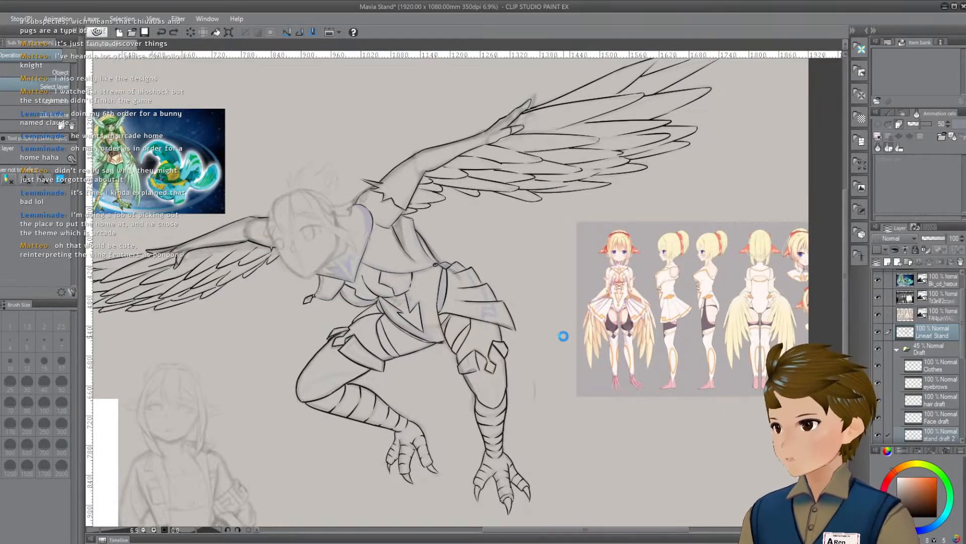
pyautogui.scroll(3, 635, 334)
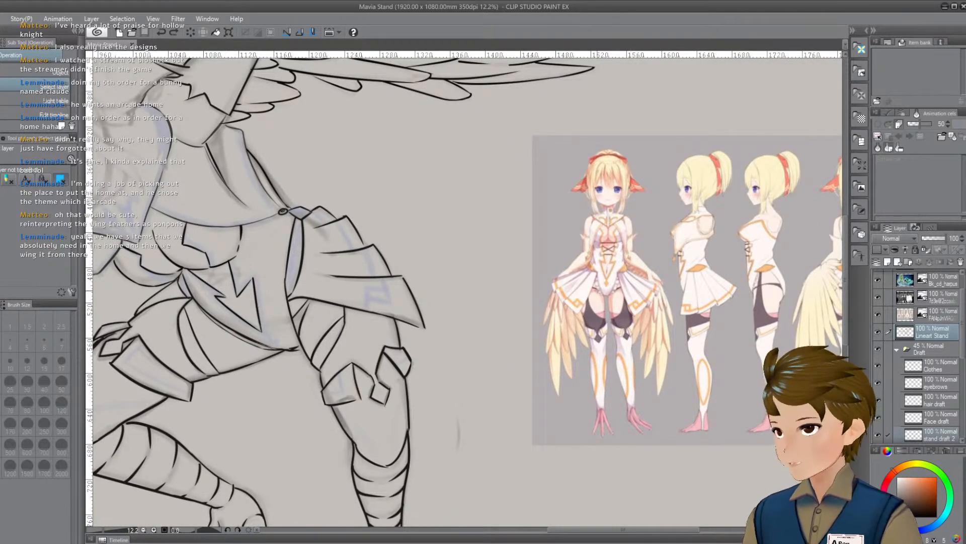
pyautogui.scroll(-3, 594, 294)
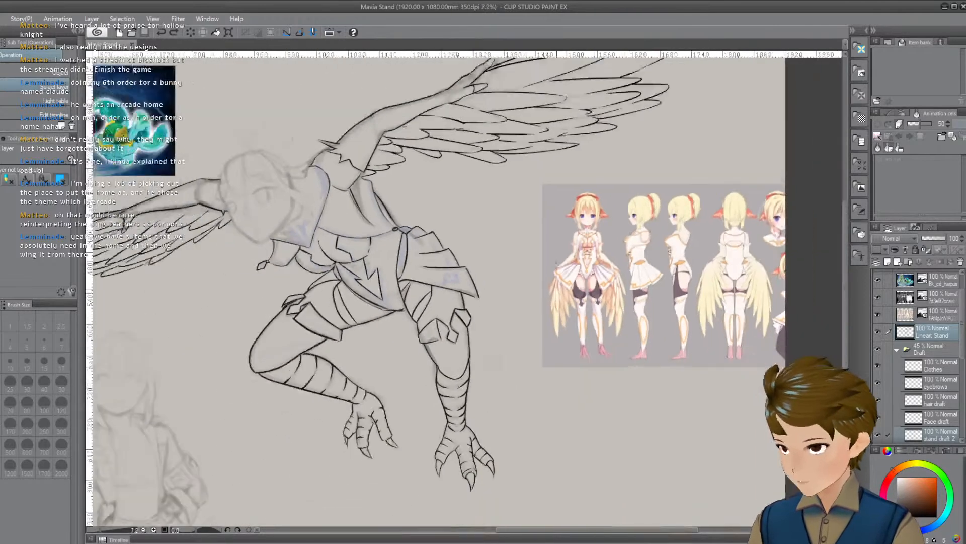
pyautogui.moveTo(538, 257); pyautogui.dragTo(594, 293)
pyautogui.scroll(-1, 594, 294)
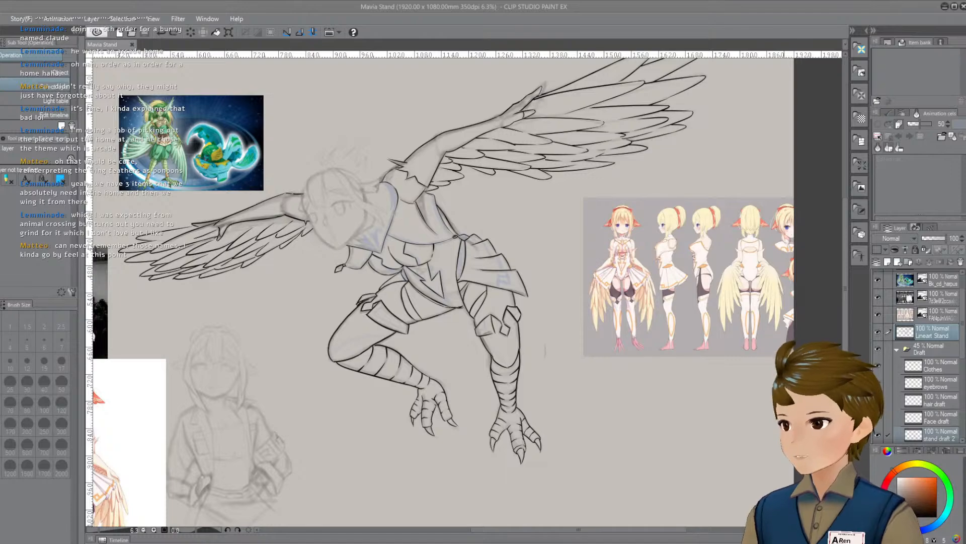
pyautogui.moveTo(550, 367); pyautogui.dragTo(641, 277)
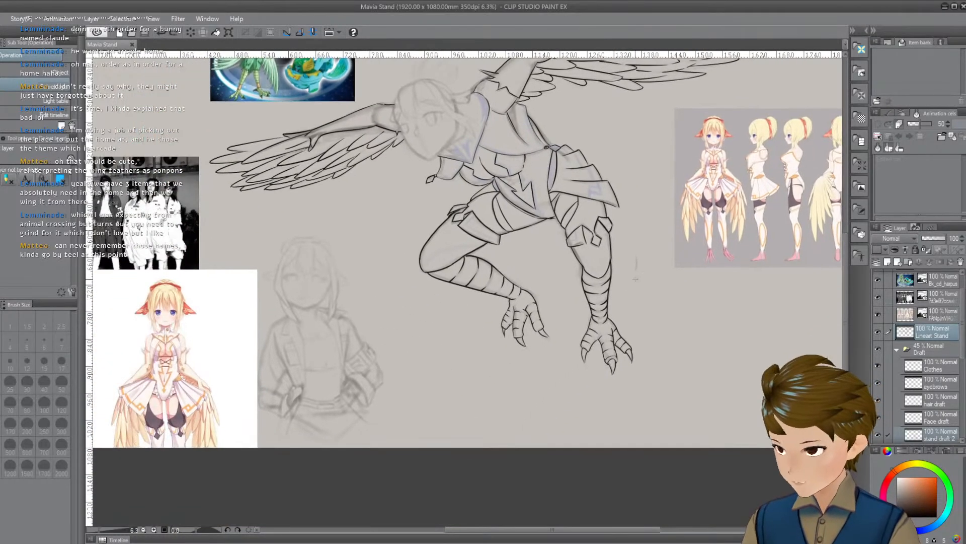
pyautogui.moveTo(611, 312)
pyautogui.mouseDown()
pyautogui.moveTo(624, 322)
pyautogui.moveTo(621, 308)
pyautogui.moveTo(632, 394)
pyautogui.moveTo(659, 338)
pyautogui.moveTo(675, 330)
pyautogui.moveTo(586, 313)
pyautogui.moveTo(612, 317)
pyautogui.moveTo(658, 352)
pyautogui.moveTo(673, 334)
pyautogui.moveTo(691, 336)
pyautogui.moveTo(628, 312)
pyautogui.moveTo(617, 335)
pyautogui.moveTo(564, 355)
pyautogui.mouseUp()
pyautogui.press('p')
pyautogui.hotkey('ctrl', 'z')
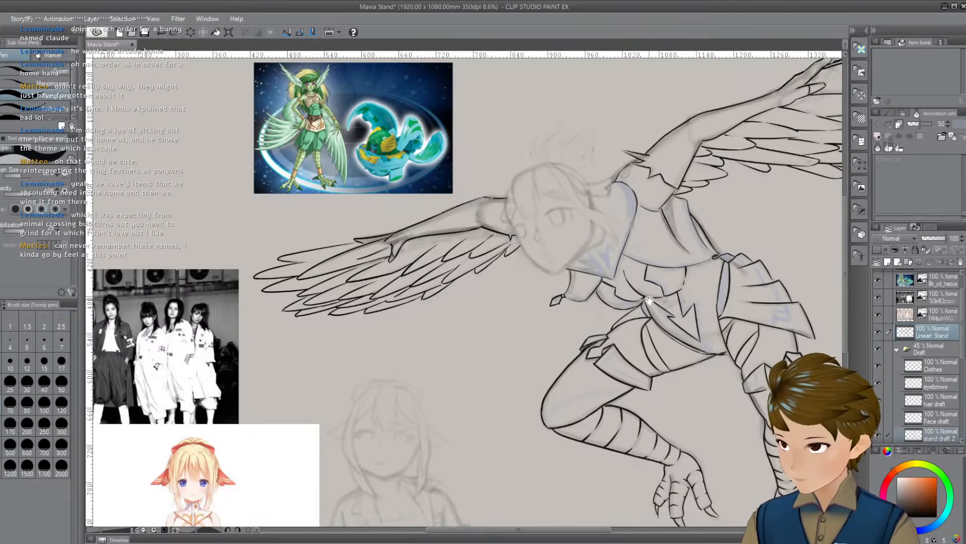
pyautogui.moveTo(674, 313)
pyautogui.mouseDown()
pyautogui.moveTo(620, 331)
pyautogui.moveTo(628, 322)
pyautogui.mouseUp()
pyautogui.press('/')
pyautogui.press('p')
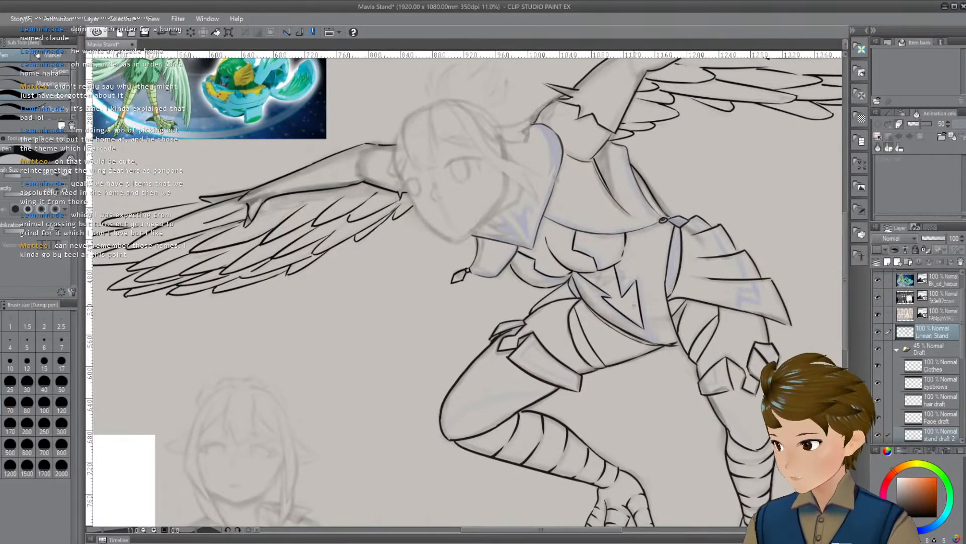
pyautogui.moveTo(668, 244); pyautogui.dragTo(665, 268)
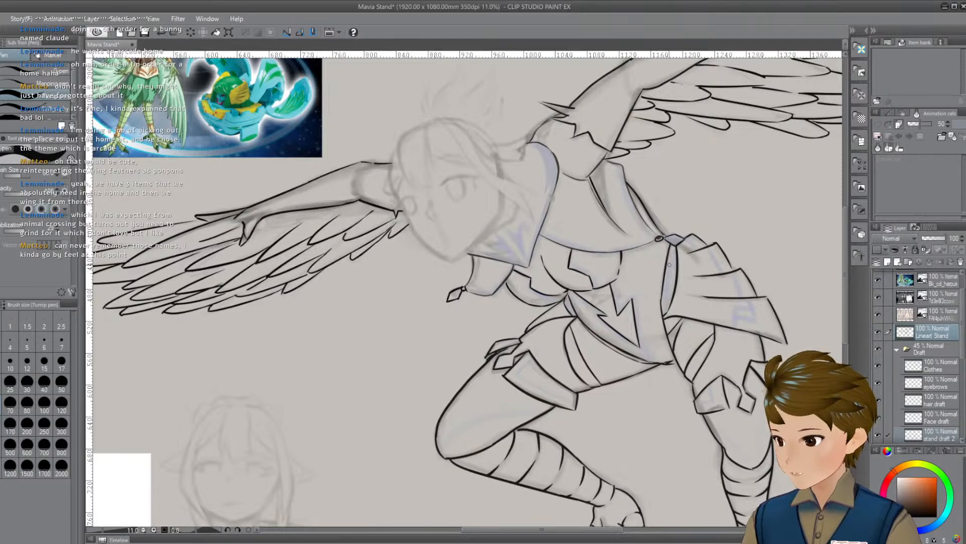
pyautogui.moveTo(669, 265); pyautogui.dragTo(690, 256)
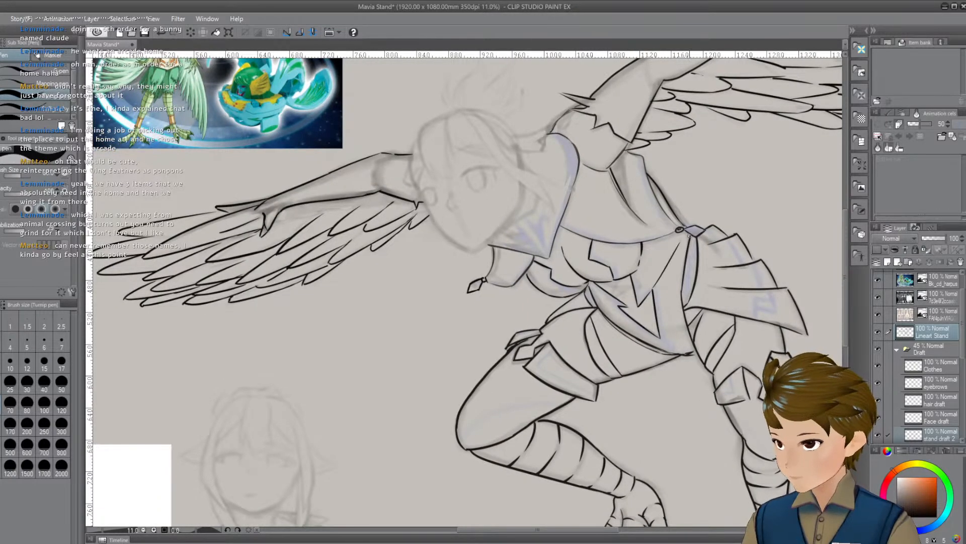
pyautogui.hotkey('ctrl', 'z')
pyautogui.moveTo(702, 185)
pyautogui.mouseDown()
pyautogui.moveTo(667, 283)
pyautogui.moveTo(701, 257)
pyautogui.moveTo(688, 270)
pyautogui.moveTo(668, 247)
pyautogui.mouseUp()
pyautogui.moveTo(693, 217); pyautogui.dragTo(750, 188)
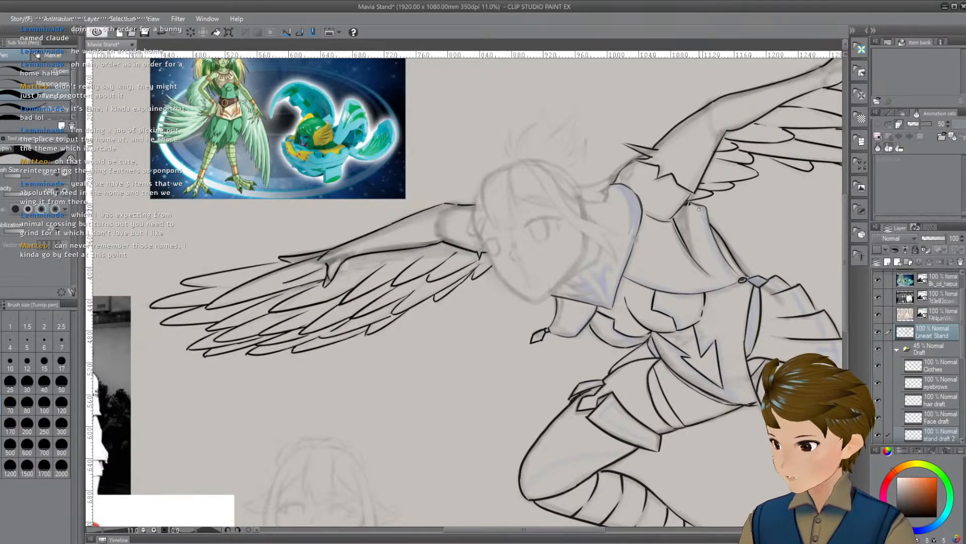
pyautogui.moveTo(696, 206); pyautogui.dragTo(681, 207)
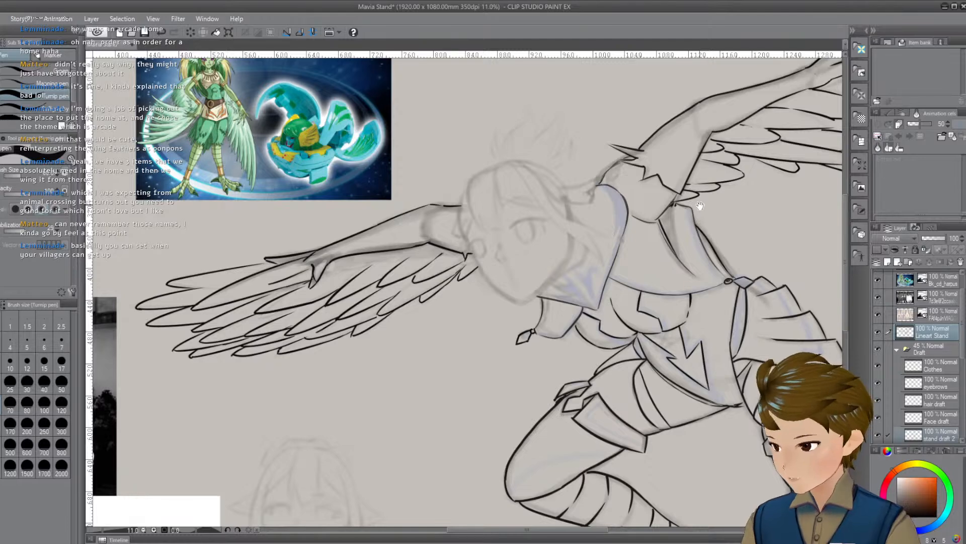
pyautogui.scroll(1, 684, 219)
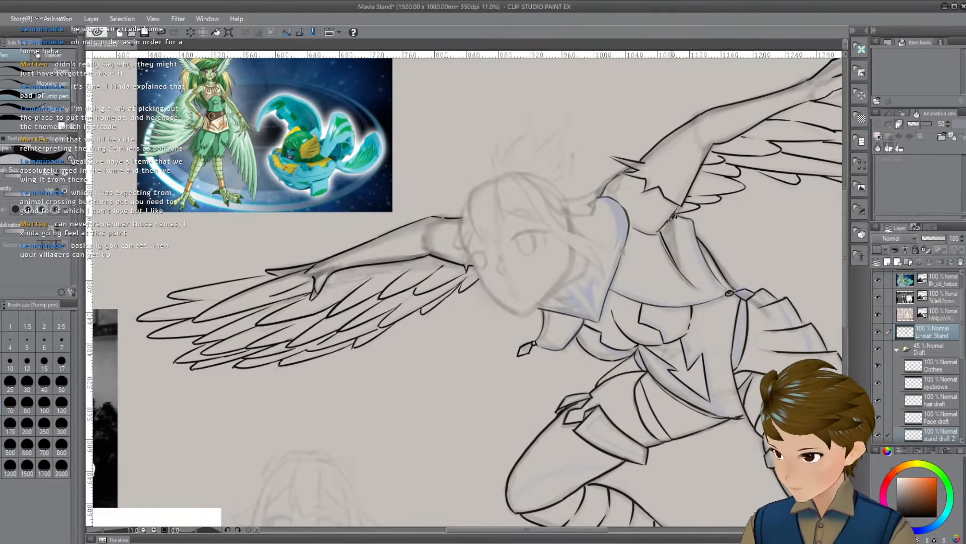
pyautogui.hotkey('ctrl', 'z')
# Try a short curved pen stroke just outside the skirt's outer edge
pyautogui.moveTo(707, 231); pyautogui.dragTo(640, 151)
pyautogui.moveTo(659, 274); pyautogui.dragTo(630, 181)
pyautogui.moveTo(719, 190); pyautogui.dragTo(686, 241)
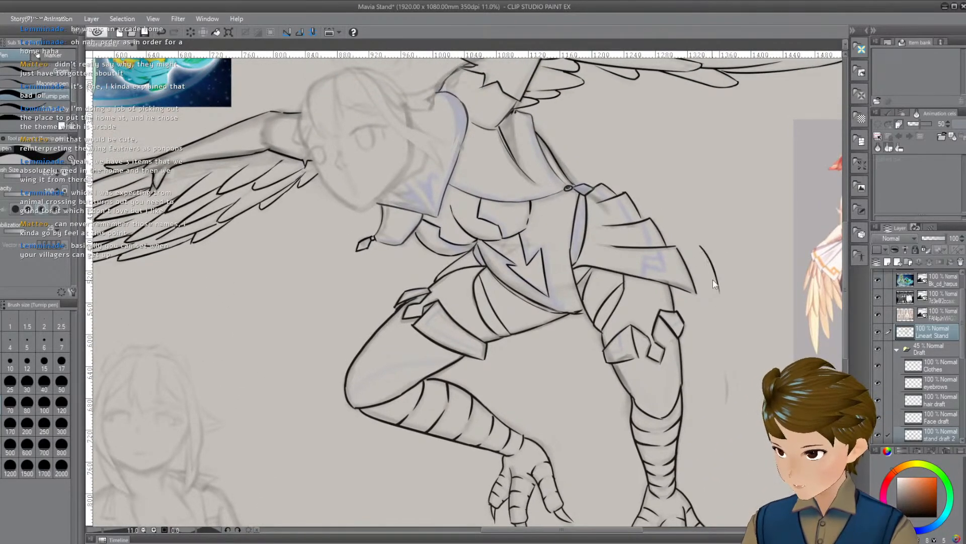
pyautogui.moveTo(725, 290); pyautogui.dragTo(708, 313)
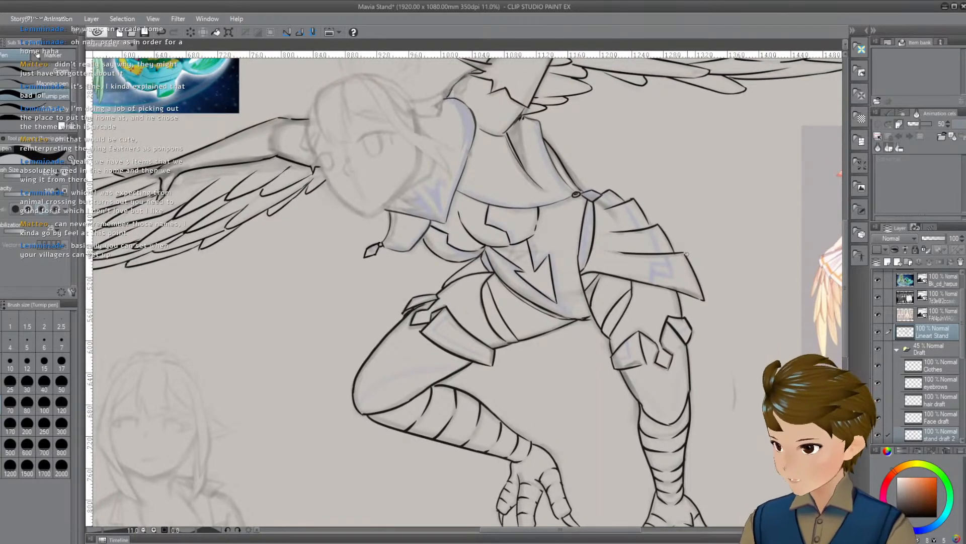
pyautogui.moveTo(710, 226); pyautogui.dragTo(765, 265)
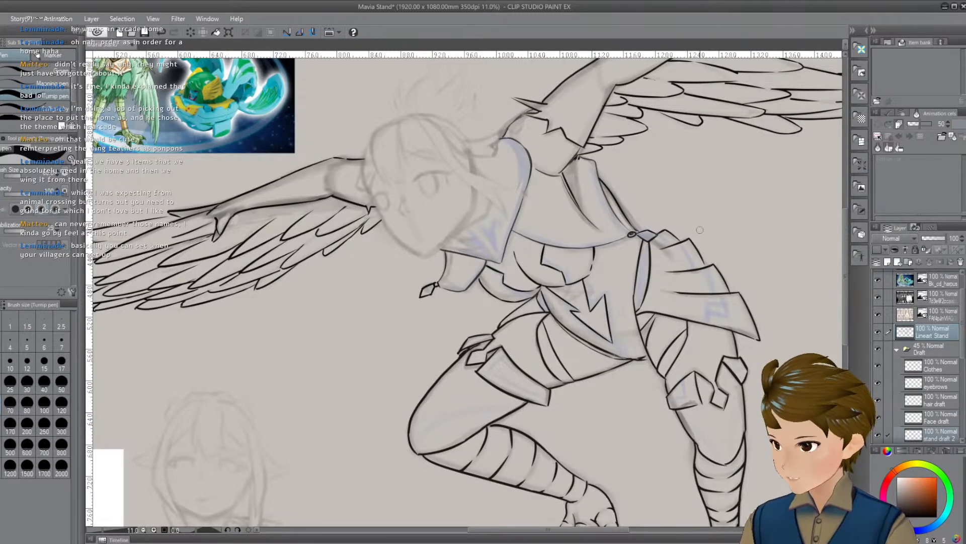
pyautogui.moveTo(774, 286); pyautogui.dragTo(745, 229)
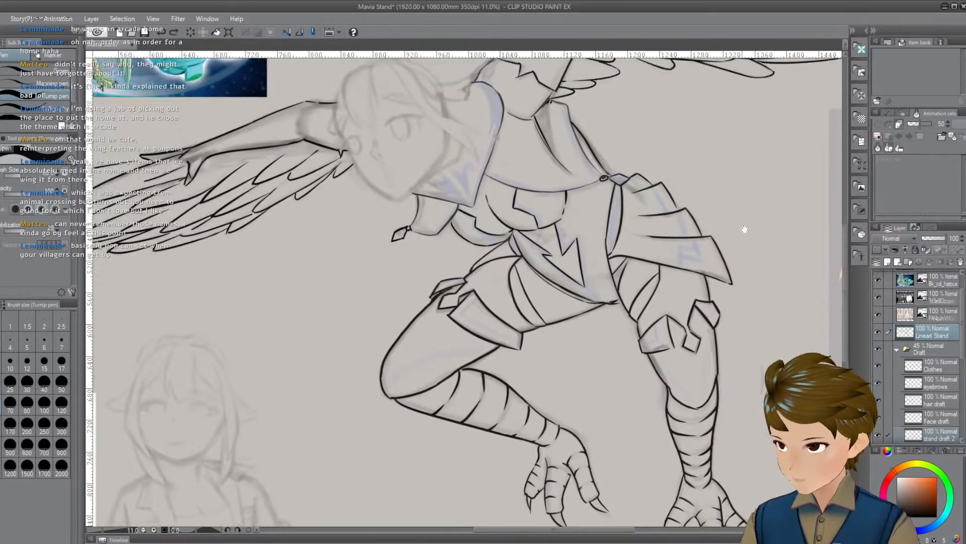
pyautogui.moveTo(722, 185); pyautogui.dragTo(753, 231)
pyautogui.moveTo(672, 181); pyautogui.dragTo(726, 220)
# Hide the Lineart Stand layer briefly to inspect the draft underneath, and show it again
pyautogui.press('o')
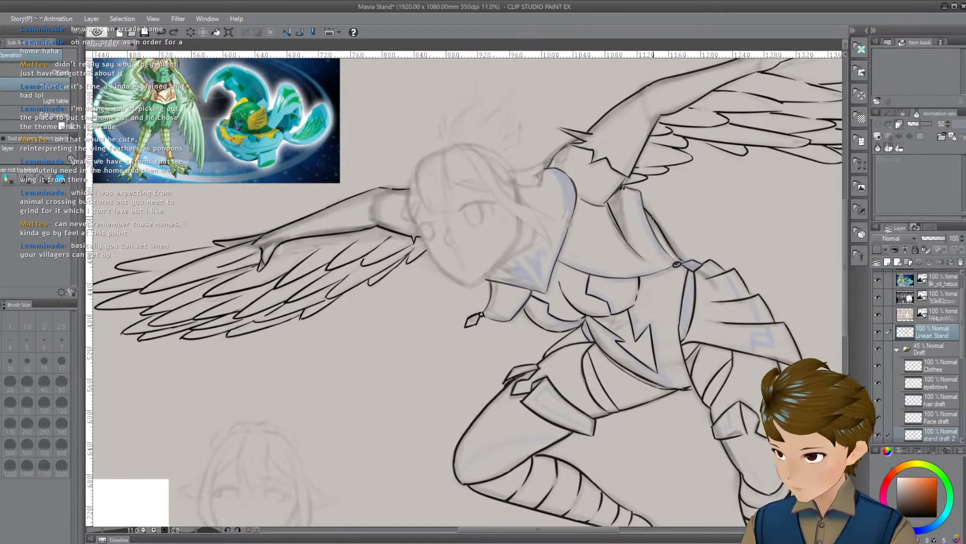
pyautogui.scroll(-2, 921, 352)
pyautogui.moveTo(772, 349)
pyautogui.mouseDown()
pyautogui.moveTo(711, 261)
pyautogui.moveTo(687, 204)
pyautogui.mouseUp()
pyautogui.click(878, 298)
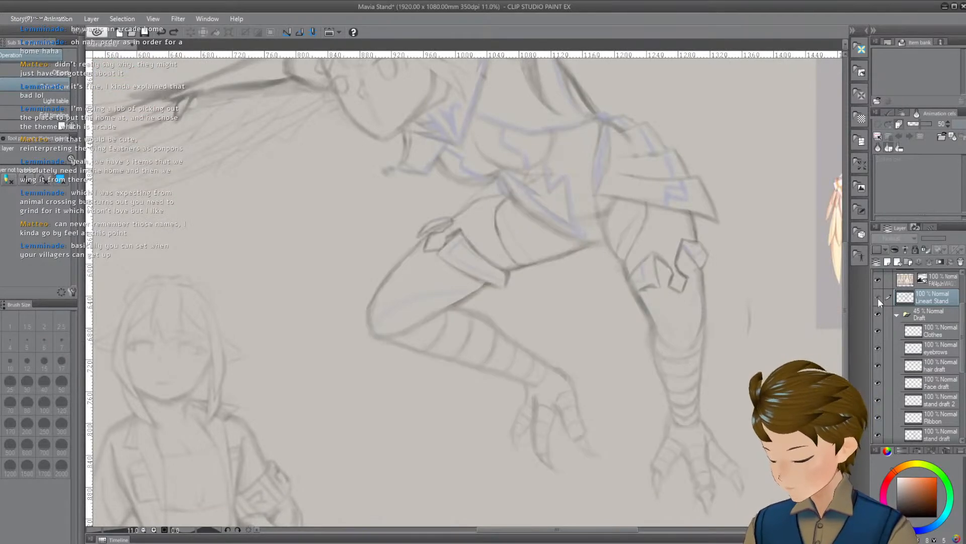
pyautogui.click(878, 297)
pyautogui.moveTo(719, 256); pyautogui.dragTo(731, 431)
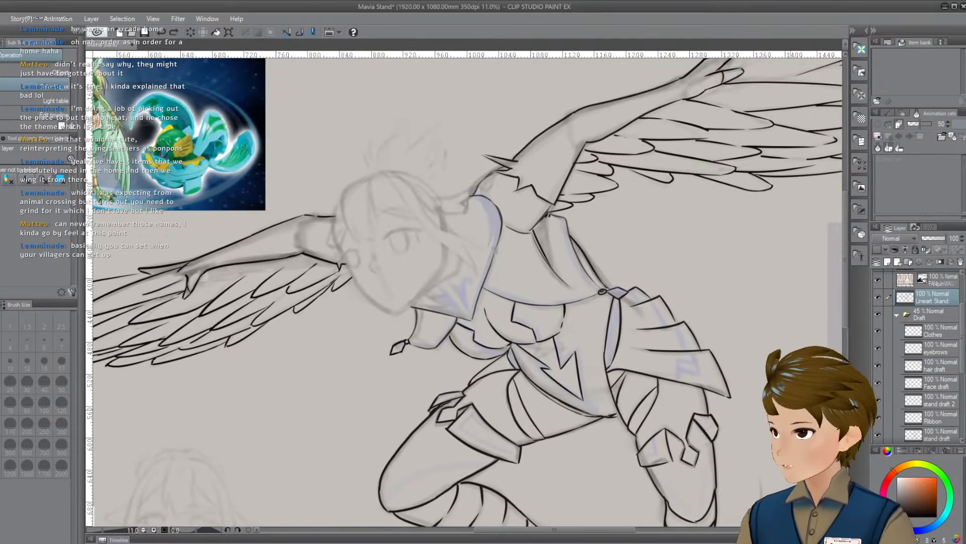
pyautogui.moveTo(771, 483)
pyautogui.mouseDown()
pyautogui.moveTo(756, 425)
pyautogui.moveTo(724, 446)
pyautogui.moveTo(755, 431)
pyautogui.mouseUp()
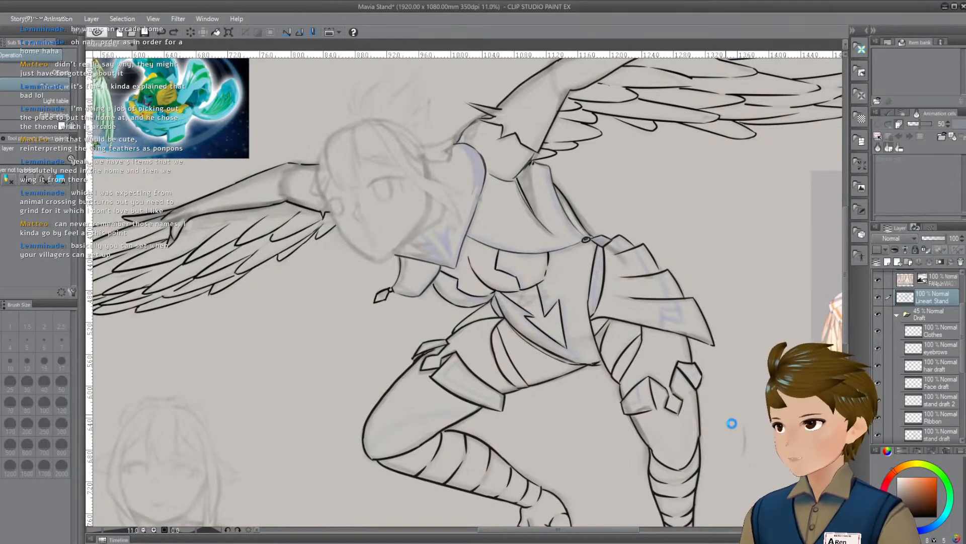
pyautogui.moveTo(736, 431)
pyautogui.mouseDown()
pyautogui.moveTo(718, 410)
pyautogui.moveTo(726, 411)
pyautogui.mouseUp()
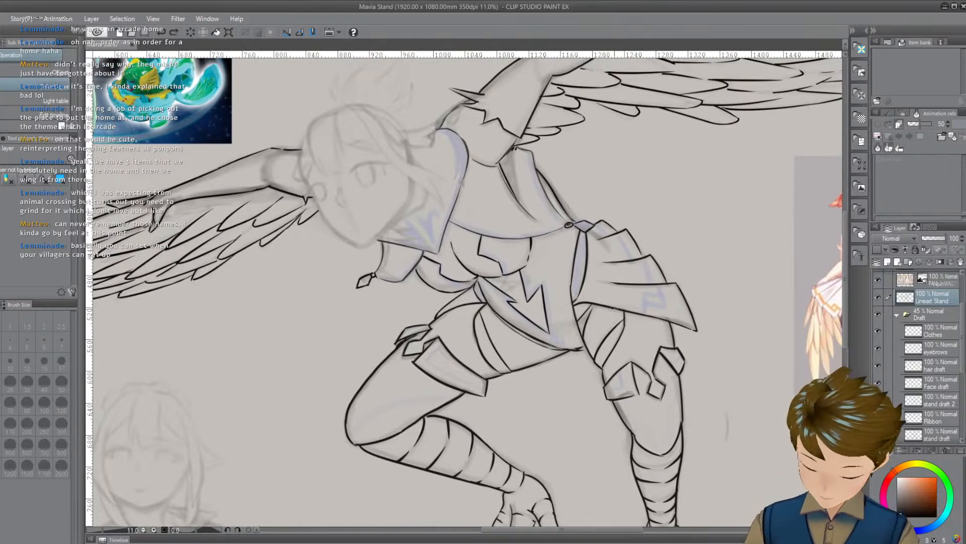
pyautogui.press('p')
pyautogui.moveTo(677, 233)
pyautogui.mouseDown()
pyautogui.moveTo(707, 294)
pyautogui.moveTo(746, 309)
pyautogui.moveTo(778, 341)
pyautogui.mouseUp()
pyautogui.hotkey('ctrl', 'z')
pyautogui.moveTo(678, 256); pyautogui.dragTo(724, 282)
pyautogui.hotkey('ctrl', 'z')
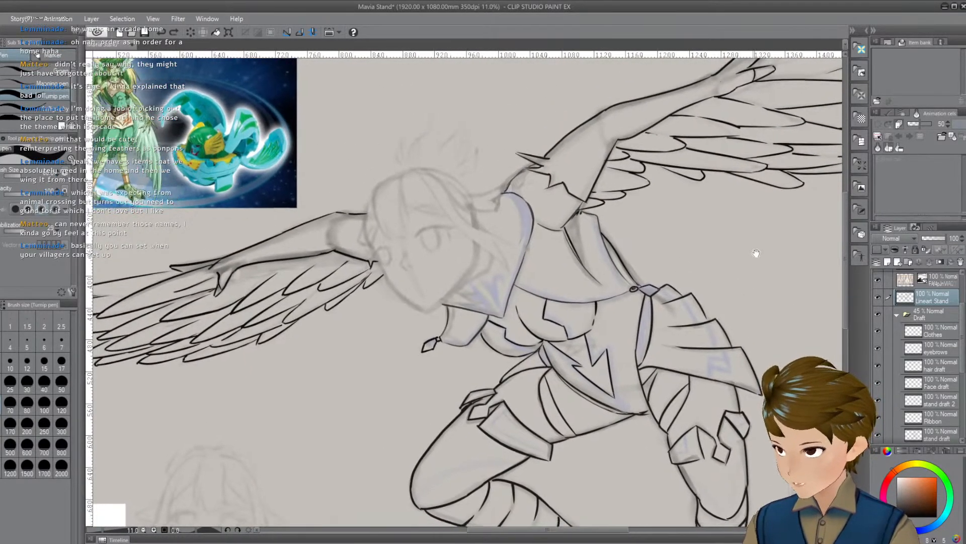
# Add a new layer named Lineart stand 2 above Lineart Stand, reselect Lineart Stand, and save the drawing
pyautogui.moveTo(637, 279)
pyautogui.mouseDown()
pyautogui.moveTo(714, 216)
pyautogui.moveTo(777, 203)
pyautogui.mouseUp()
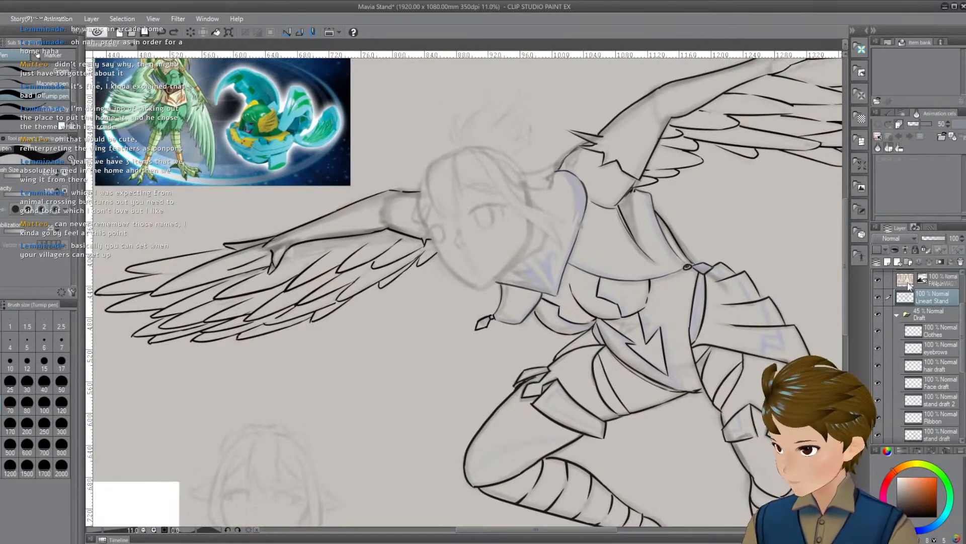
pyautogui.click(889, 263)
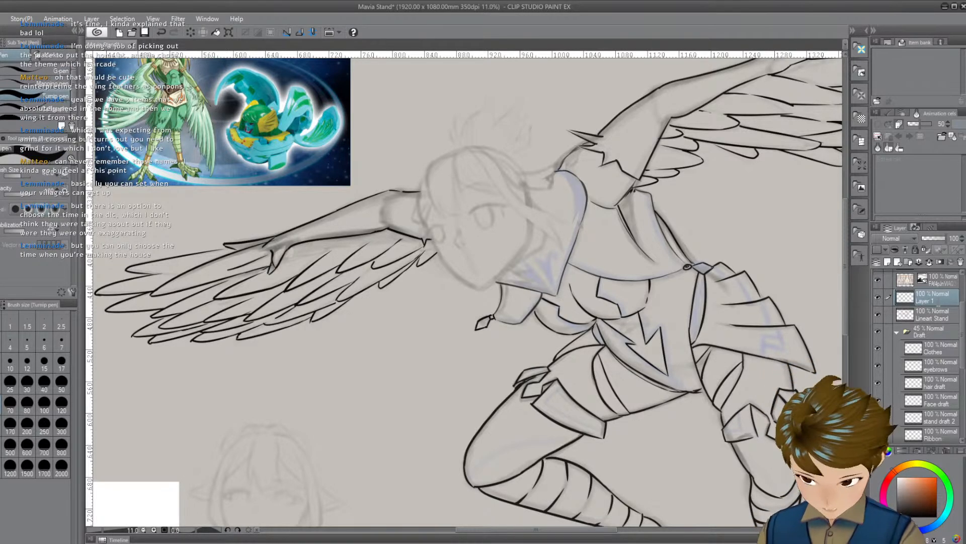
pyautogui.click(936, 315)
pyautogui.scroll(2, 624, 304)
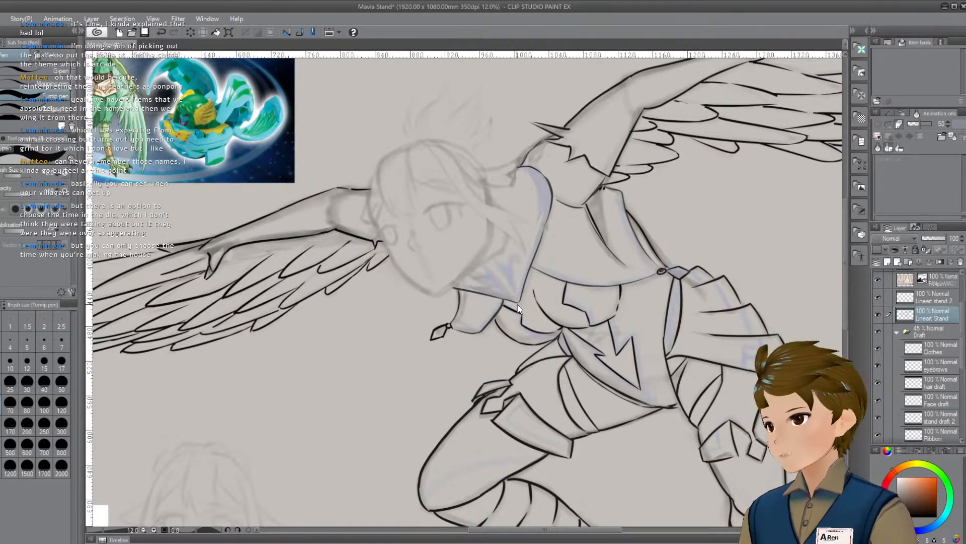
pyautogui.hotkey('ctrl', 's')
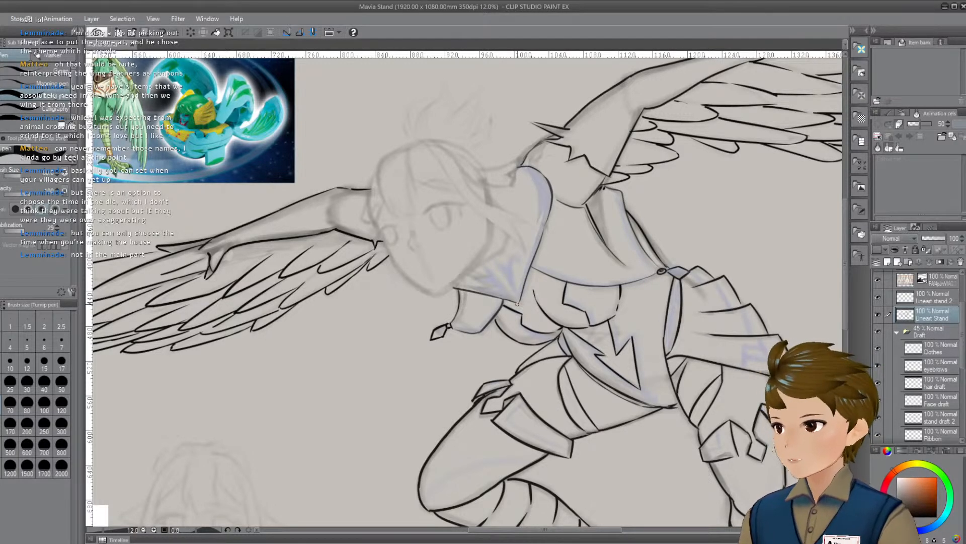
# Toggle the Lineart Stand layer off and on to check its contents, and make Lineart stand 2 the active layer
pyautogui.click(878, 315)
pyautogui.click(878, 315)
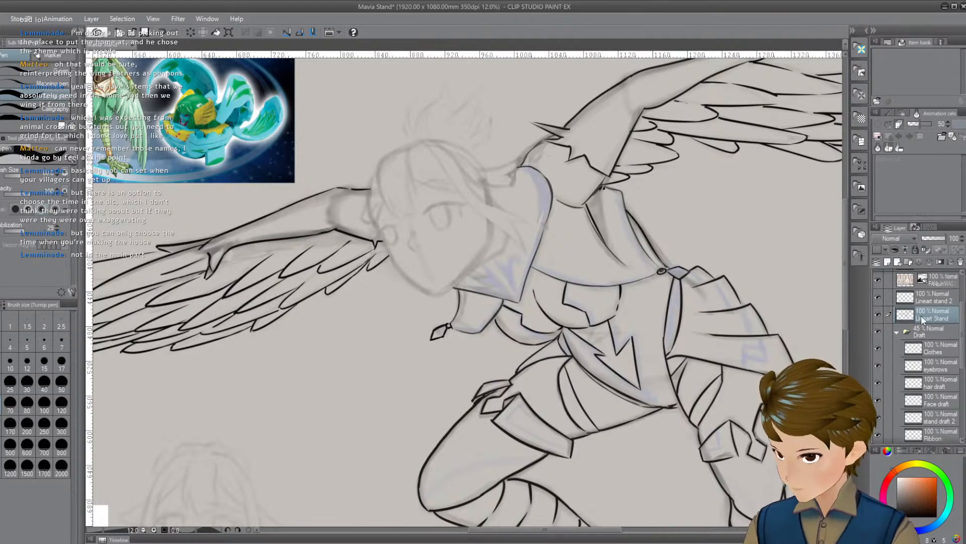
pyautogui.click(924, 299)
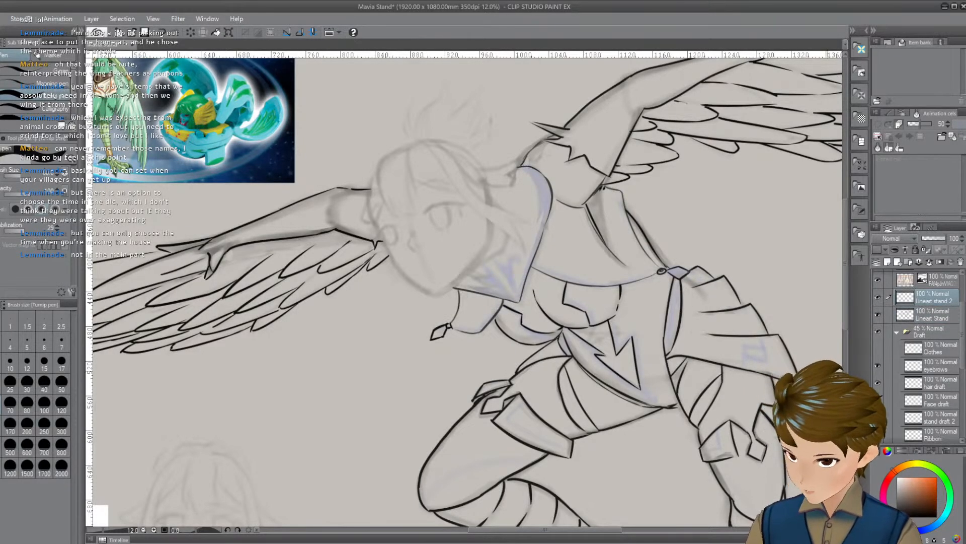
# Make Lineart Stand the active layer and examine the collar and outfit details in the front-view character reference
pyautogui.click(931, 312)
pyautogui.moveTo(640, 370); pyautogui.dragTo(618, 185)
pyautogui.scroll(3, 421, 398)
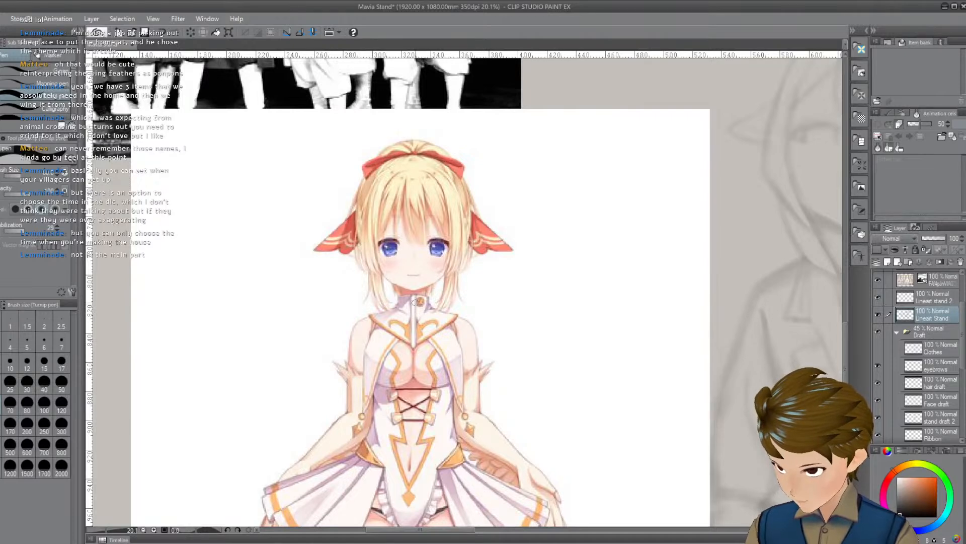
pyautogui.scroll(-2, 509, 317)
pyautogui.moveTo(669, 315); pyautogui.dragTo(268, 460)
pyautogui.scroll(-1, 267, 460)
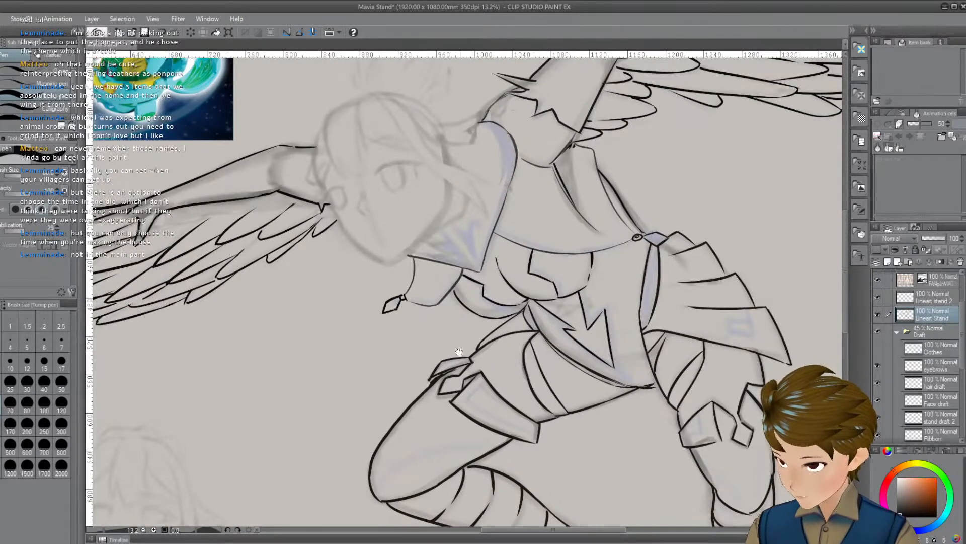
pyautogui.moveTo(161, 504)
pyautogui.mouseDown()
pyautogui.moveTo(504, 226)
pyautogui.moveTo(544, 267)
pyautogui.moveTo(527, 286)
pyautogui.mouseUp()
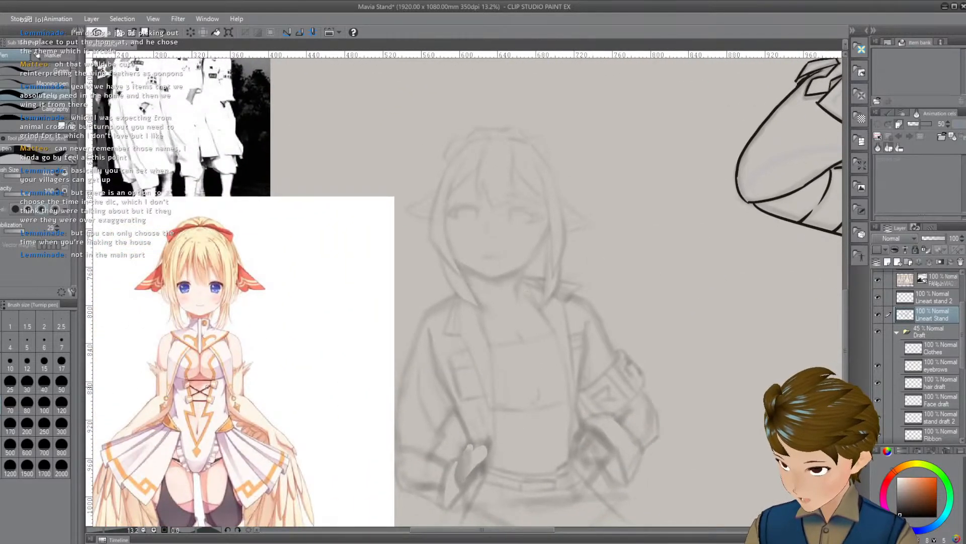
pyautogui.scroll(1, 146, 324)
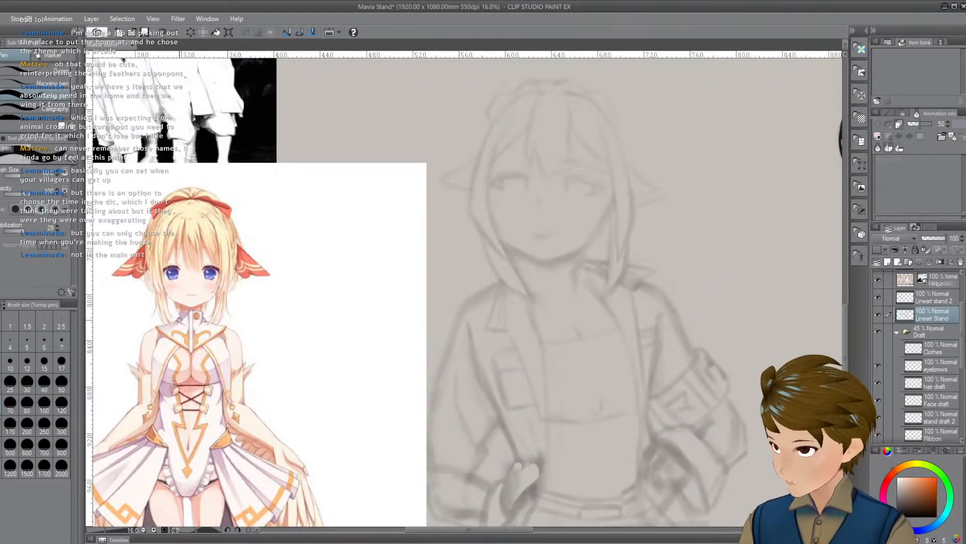
pyautogui.moveTo(196, 318)
pyautogui.mouseDown()
pyautogui.moveTo(341, 313)
pyautogui.moveTo(294, 334)
pyautogui.moveTo(216, 330)
pyautogui.mouseUp()
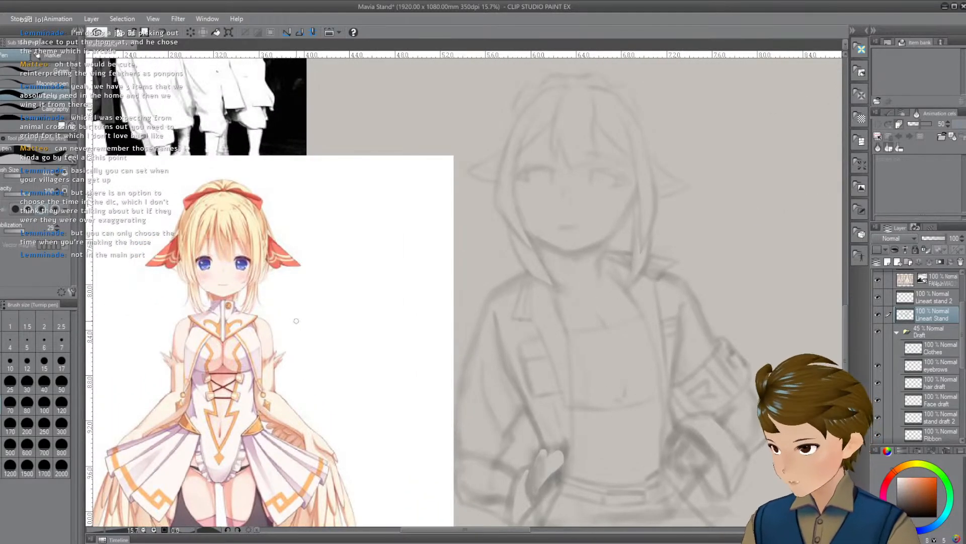
pyautogui.moveTo(378, 302); pyautogui.dragTo(373, 326)
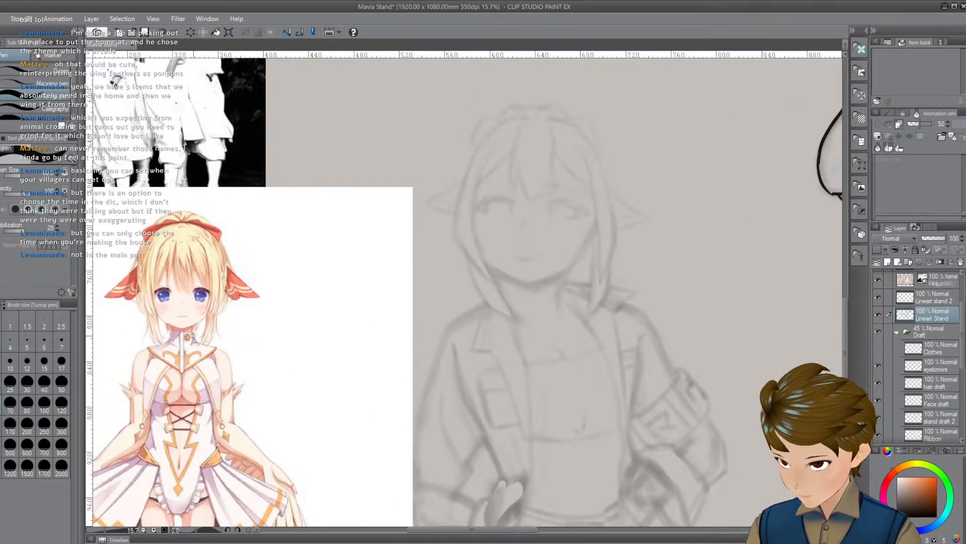
pyautogui.moveTo(383, 422); pyautogui.dragTo(481, 290)
# Select the character reference sheet and examine its front, side and back views and head close-ups
pyautogui.press('o')
pyautogui.click(481, 291)
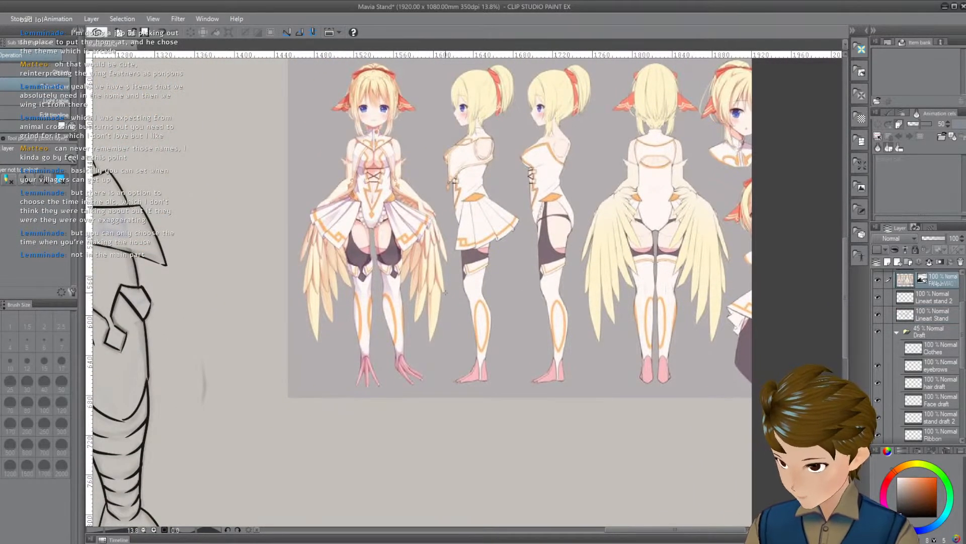
pyautogui.click(57, 74)
pyautogui.moveTo(510, 255); pyautogui.dragTo(340, 285)
pyautogui.scroll(3, 638, 275)
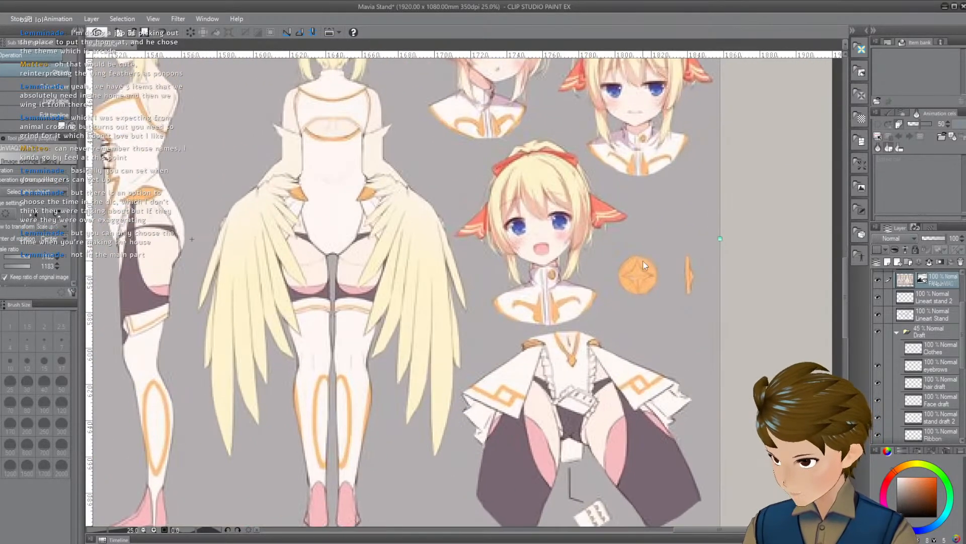
pyautogui.scroll(-2, 543, 310)
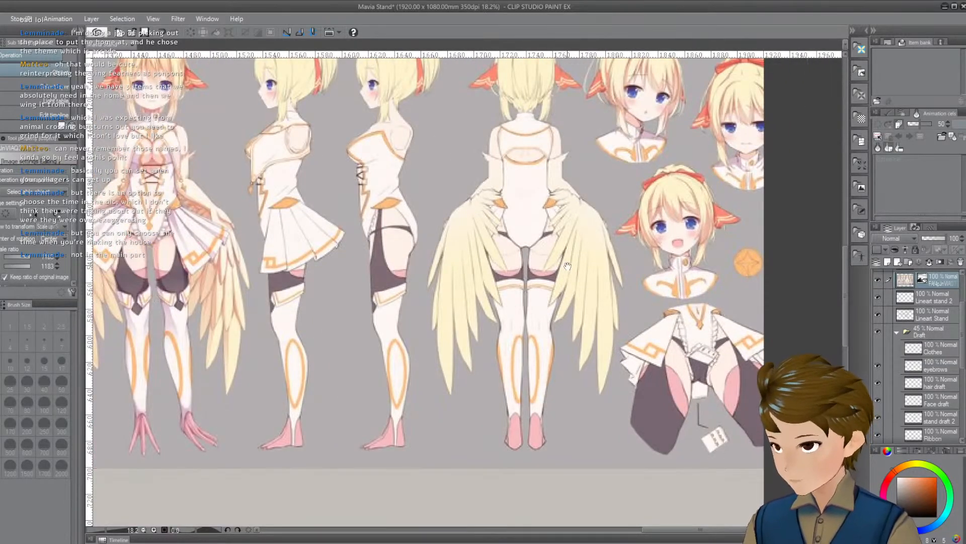
pyautogui.hscroll(-2, 722, 185)
pyautogui.scroll(-2, 647, 200)
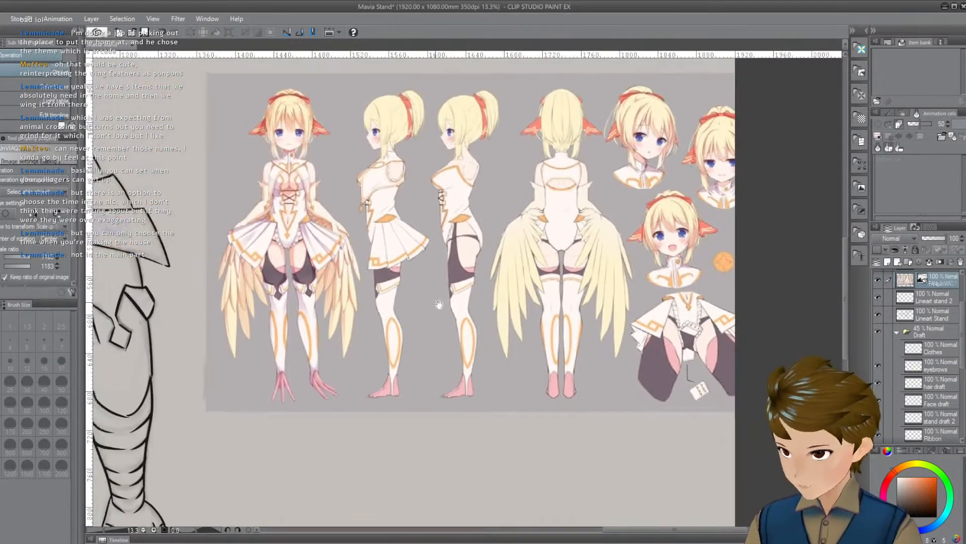
pyautogui.hscroll(-8, 306, 298)
pyautogui.moveTo(307, 298); pyautogui.dragTo(347, 310)
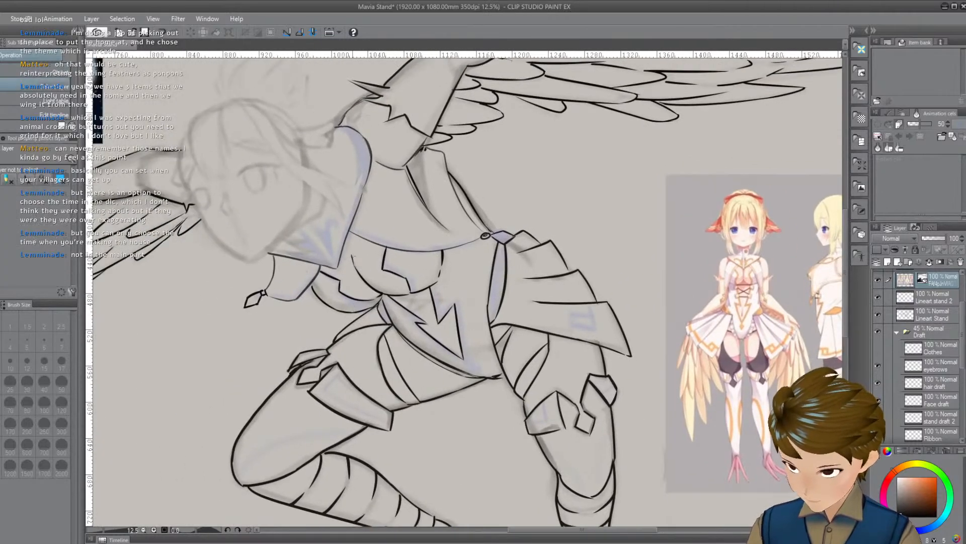
# Reselect the Lineart Stand layer and return to the Pen tool at the figure's collar
pyautogui.keyDown('ctrl'); pyautogui.keyDown('shift'); pyautogui.click(383, 262); pyautogui.keyUp('shift'); pyautogui.keyUp('ctrl')
pyautogui.scroll(1, 466, 218)
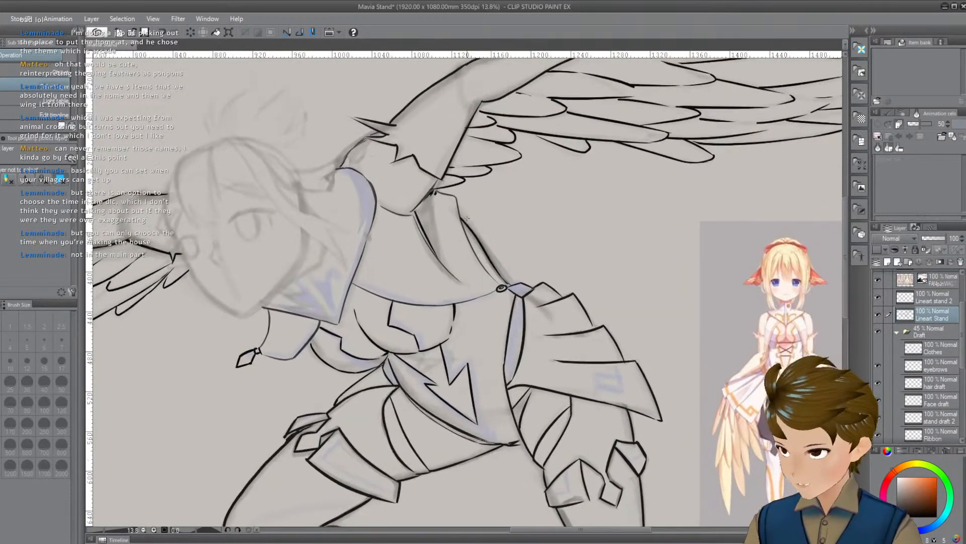
pyautogui.press('p')
pyautogui.moveTo(466, 224); pyautogui.dragTo(570, 199)
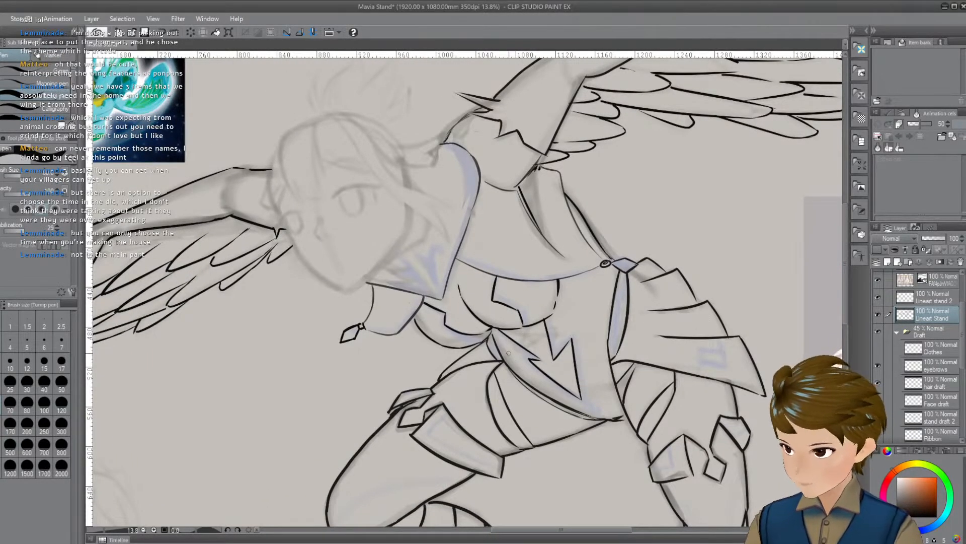
pyautogui.scroll(3, 510, 351)
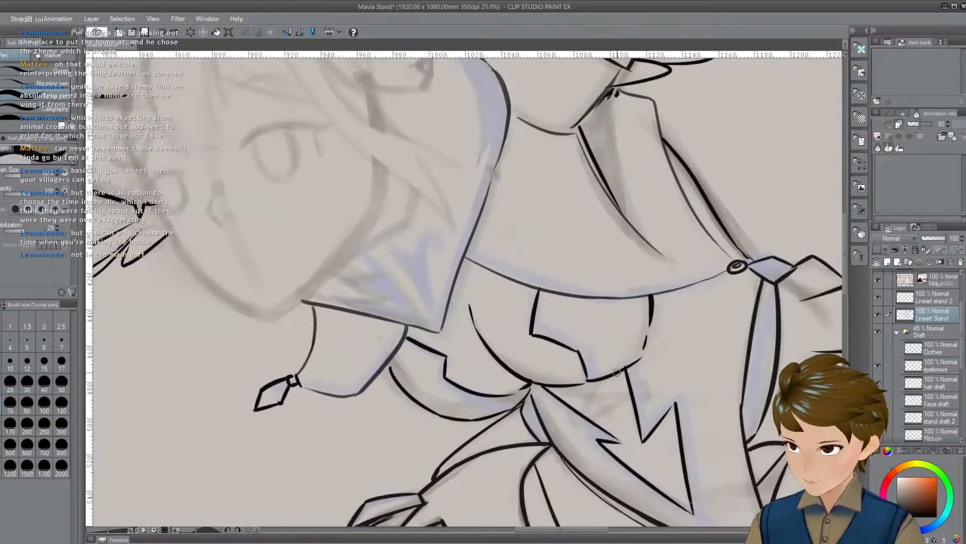
pyautogui.moveTo(649, 387); pyautogui.dragTo(610, 407)
pyautogui.scroll(-1, 651, 424)
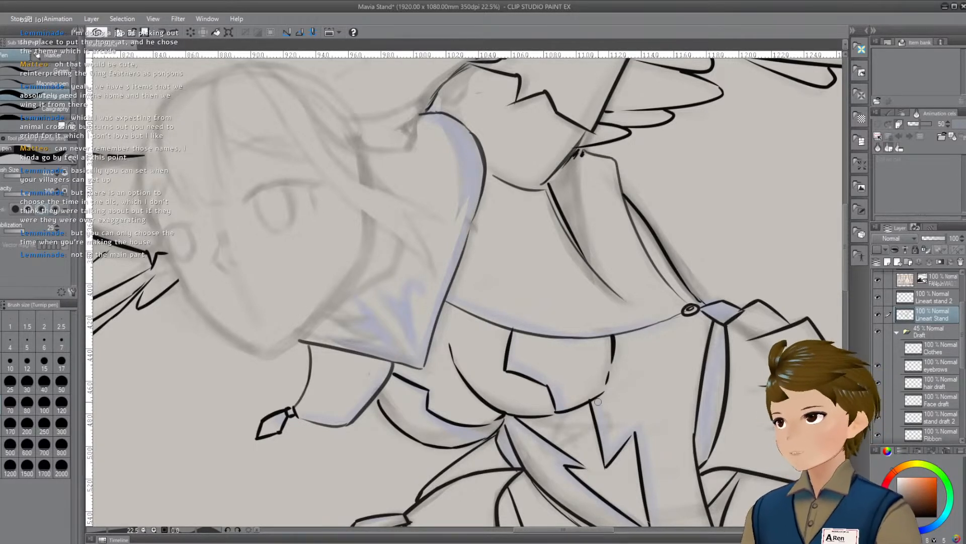
pyautogui.moveTo(500, 316); pyautogui.dragTo(581, 305)
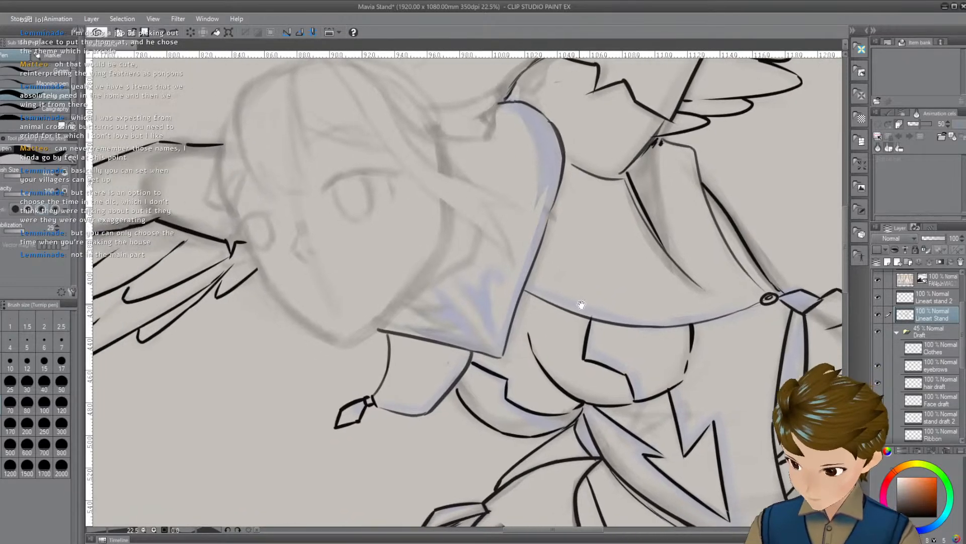
pyautogui.moveTo(434, 278); pyautogui.dragTo(496, 279)
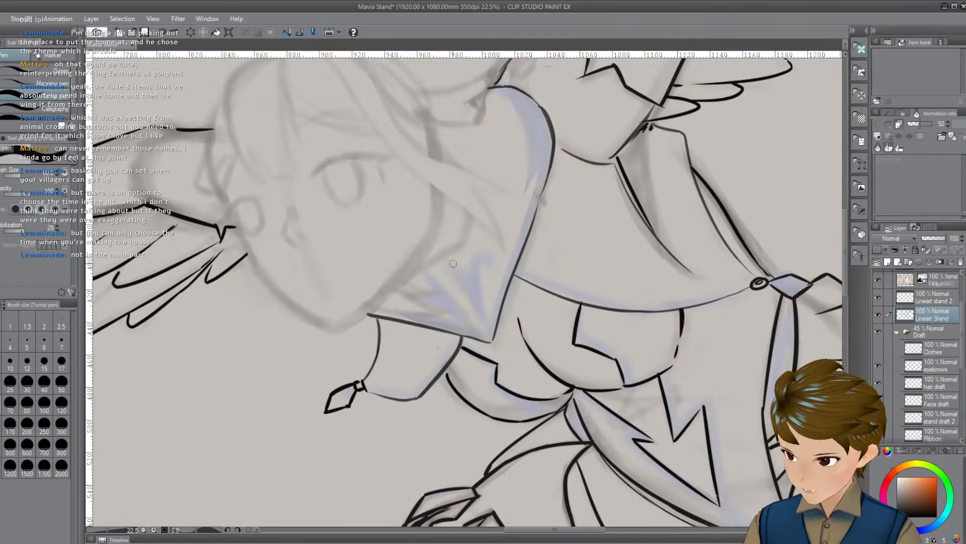
# Ink a straight diagonal line inside the collar, running from below the jaw down to the collar's pointed tip
pyautogui.moveTo(444, 258); pyautogui.dragTo(494, 350)
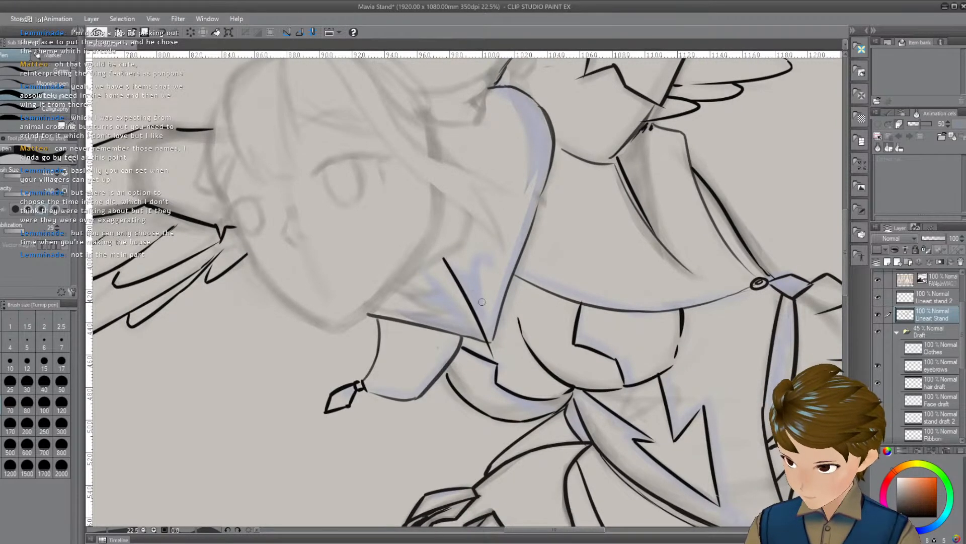
pyautogui.hotkey('ctrl', 'z')
pyautogui.moveTo(443, 258); pyautogui.dragTo(478, 314)
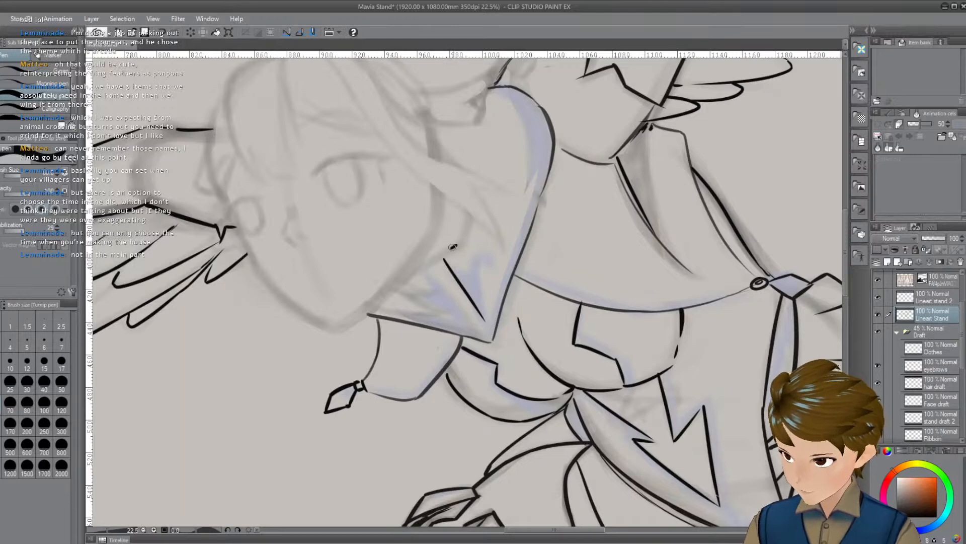
pyautogui.moveTo(460, 204); pyautogui.dragTo(461, 222)
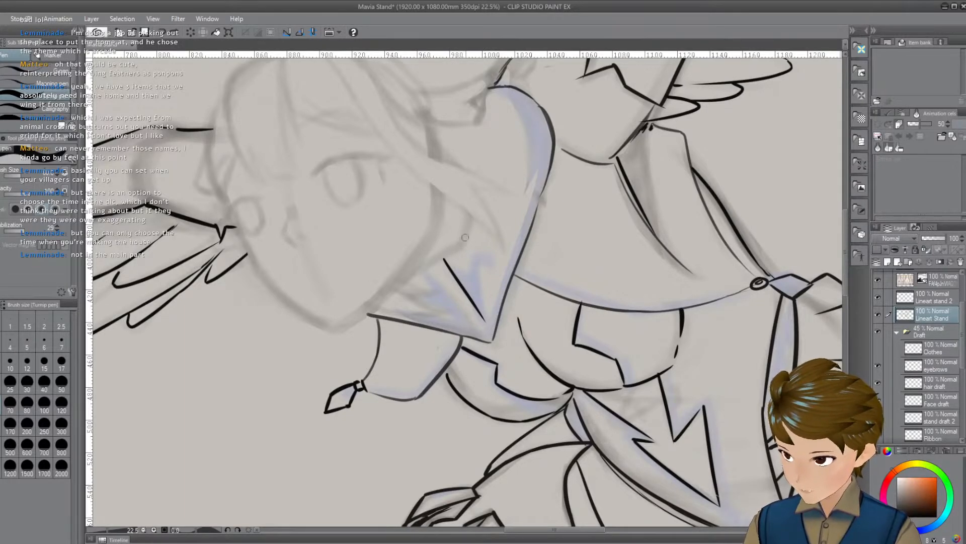
pyautogui.moveTo(442, 256)
pyautogui.mouseDown()
pyautogui.moveTo(506, 260)
pyautogui.moveTo(487, 280)
pyautogui.moveTo(520, 334)
pyautogui.moveTo(504, 300)
pyautogui.mouseUp()
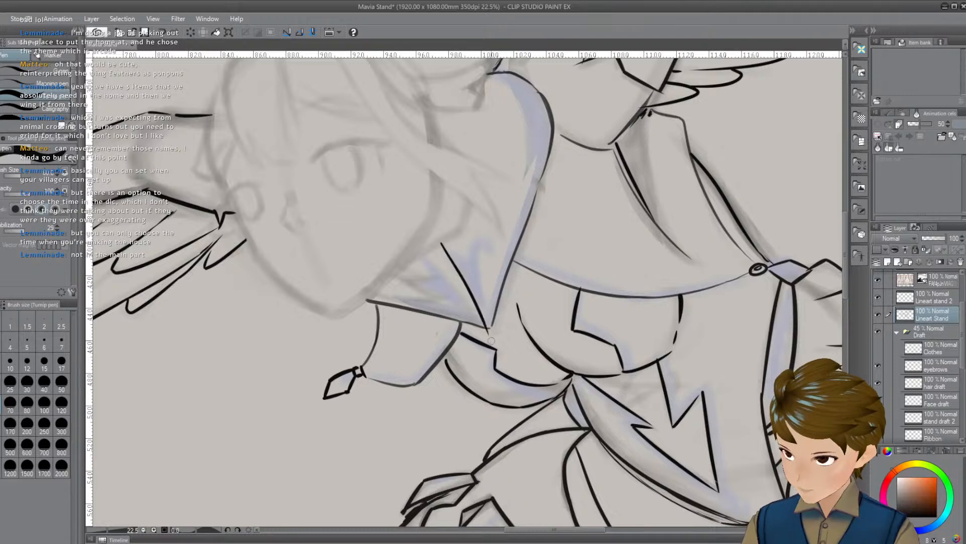
pyautogui.moveTo(441, 242); pyautogui.dragTo(491, 323)
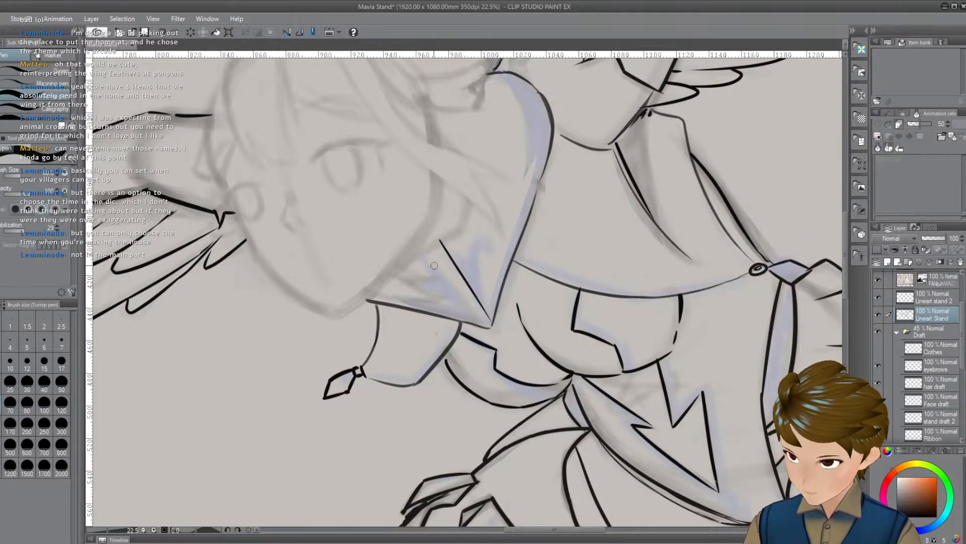
# Ink a second diagonal line on the face side of the first, parallel to it, for the collar's front trim
pyautogui.moveTo(424, 254); pyautogui.dragTo(488, 325)
pyautogui.hotkey('ctrl', 'z')
pyautogui.moveTo(423, 254)
pyautogui.mouseDown()
pyautogui.moveTo(487, 324)
pyautogui.moveTo(450, 289)
pyautogui.moveTo(472, 308)
pyautogui.mouseUp()
pyautogui.hotkey('ctrl', 'z')
pyautogui.hotkey('ctrl', 'z')
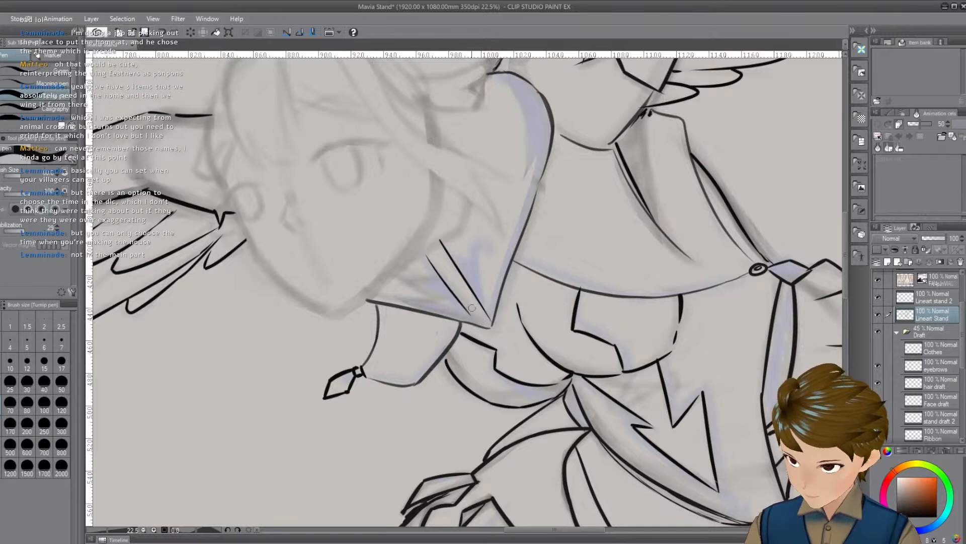
pyautogui.hotkey('ctrl', 'z')
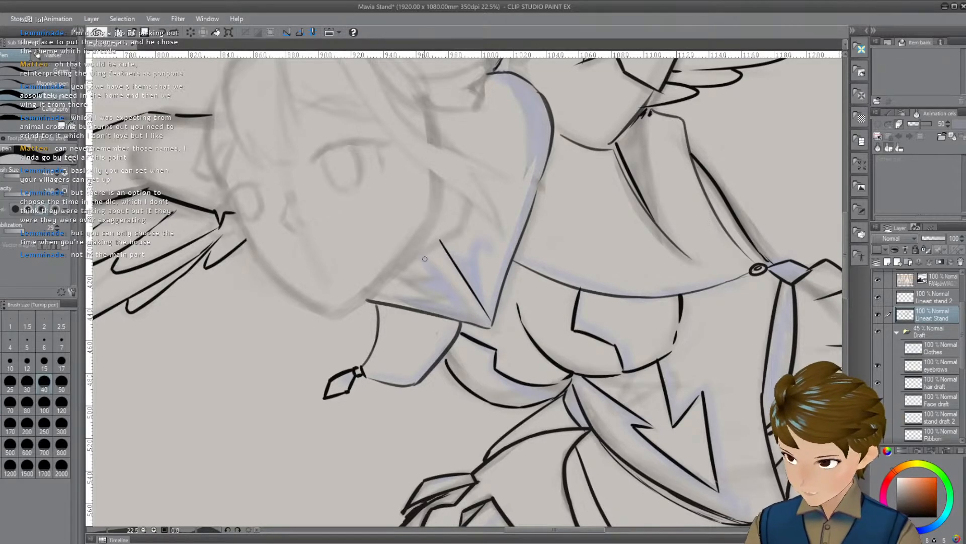
pyautogui.moveTo(424, 258); pyautogui.dragTo(478, 321)
# Try a short curved stroke from the upper end of the inner collar line up toward the hair strand
pyautogui.moveTo(500, 273); pyautogui.dragTo(442, 304)
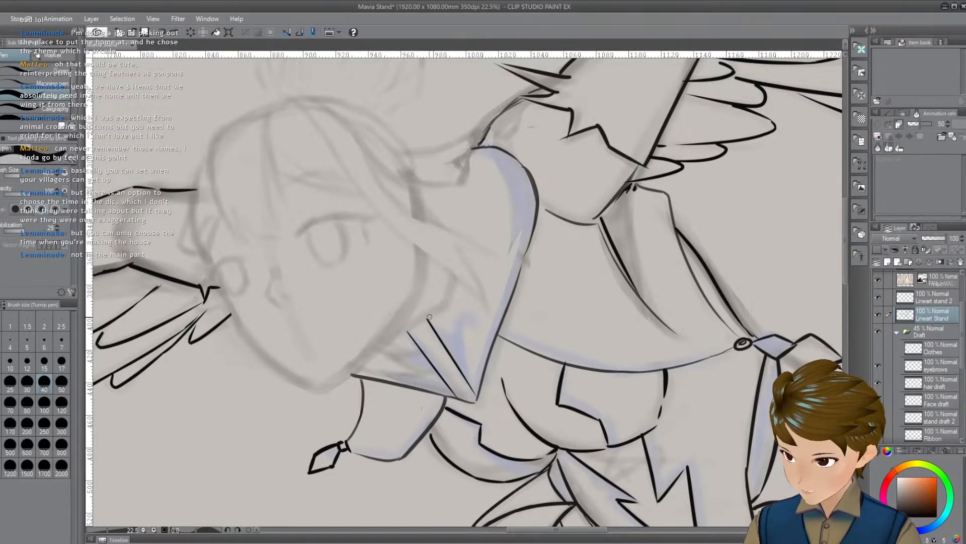
pyautogui.moveTo(427, 319); pyautogui.dragTo(456, 282)
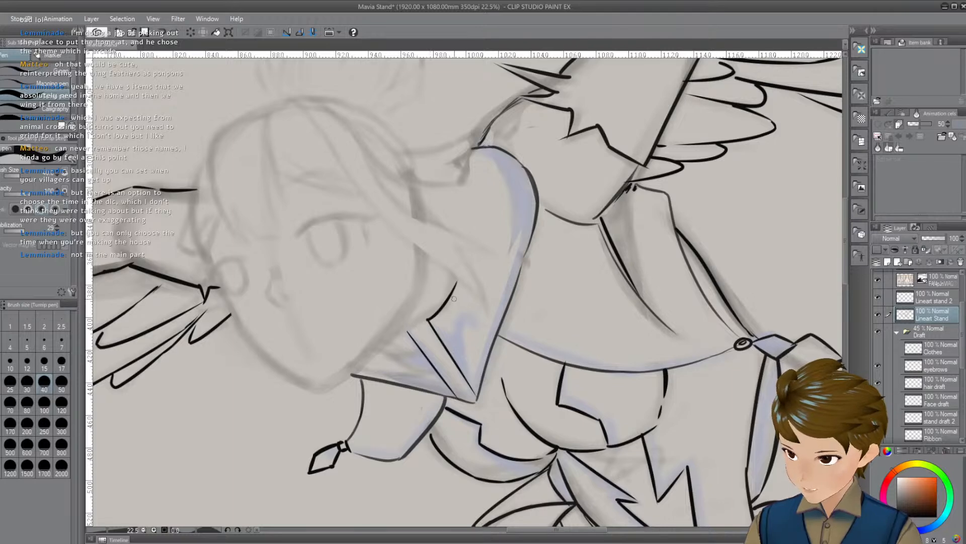
pyautogui.moveTo(428, 317); pyautogui.dragTo(455, 286)
pyautogui.hotkey('ctrl', 'z')
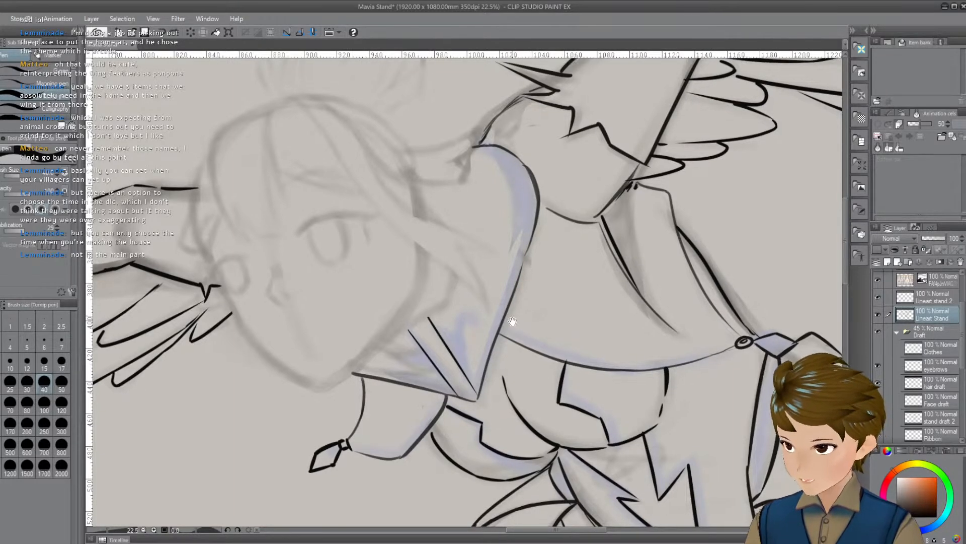
pyautogui.scroll(2, 417, 244)
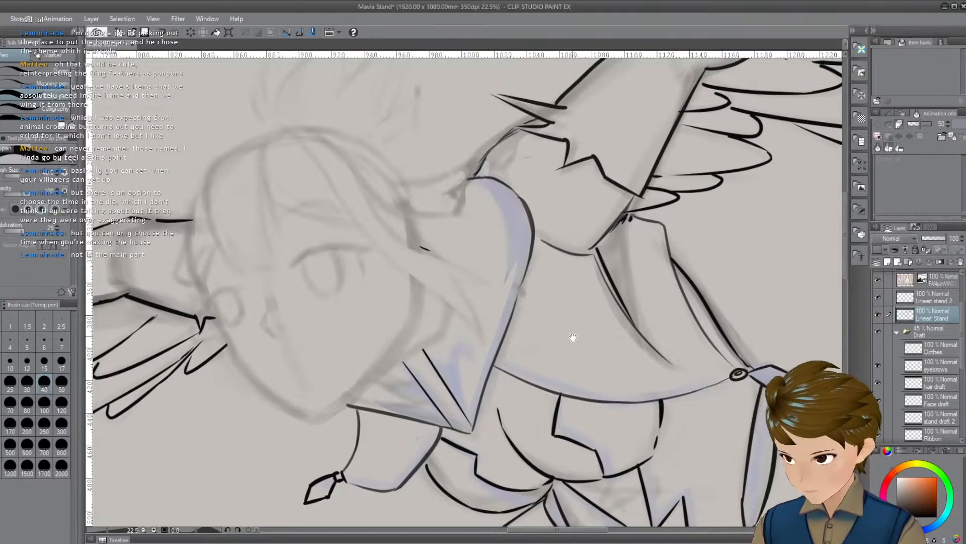
pyautogui.moveTo(559, 347); pyautogui.dragTo(562, 341)
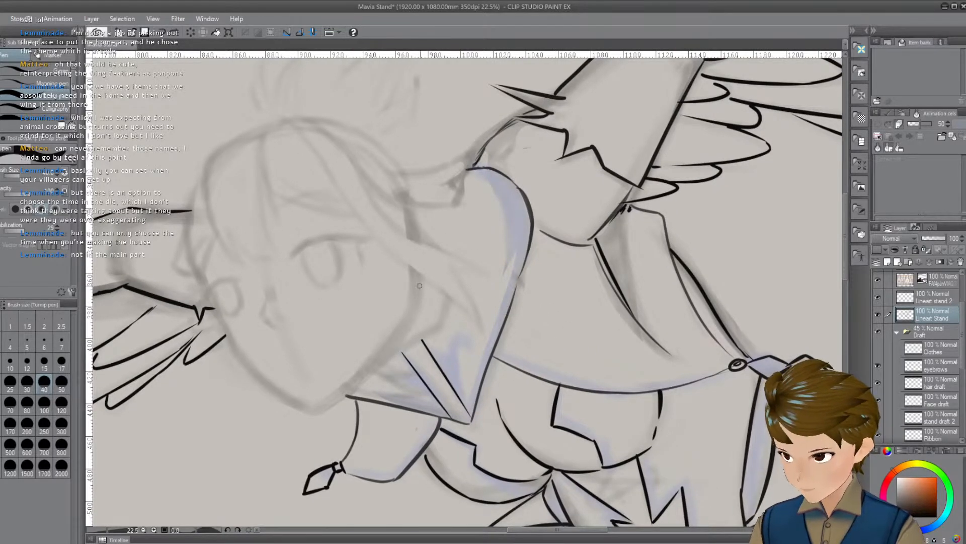
pyautogui.moveTo(480, 374)
pyautogui.mouseDown()
pyautogui.moveTo(507, 345)
pyautogui.moveTo(501, 326)
pyautogui.mouseUp()
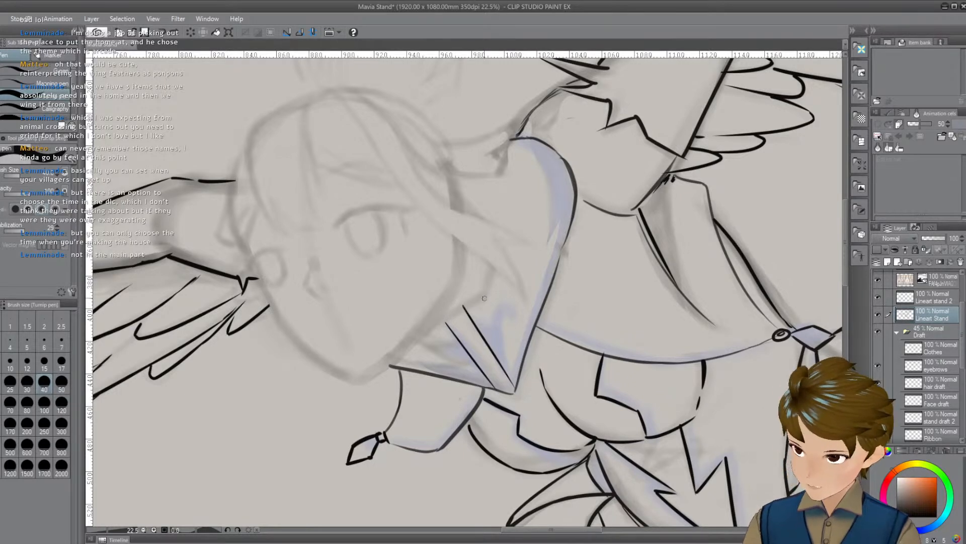
# Try short curved strokes joining the upper end of the inner collar line toward the jaw, undoing each one
pyautogui.hotkey('ctrl', 'z')
pyautogui.hotkey('ctrl', 'y')
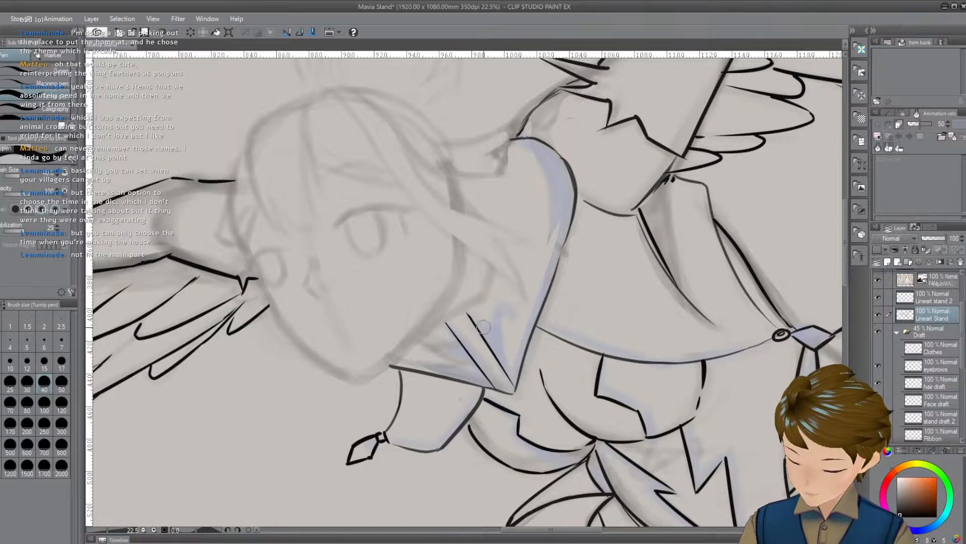
pyautogui.moveTo(514, 301)
pyautogui.mouseDown()
pyautogui.moveTo(492, 295)
pyautogui.moveTo(506, 305)
pyautogui.moveTo(447, 313)
pyautogui.mouseUp()
pyautogui.hotkey('ctrl', 'z')
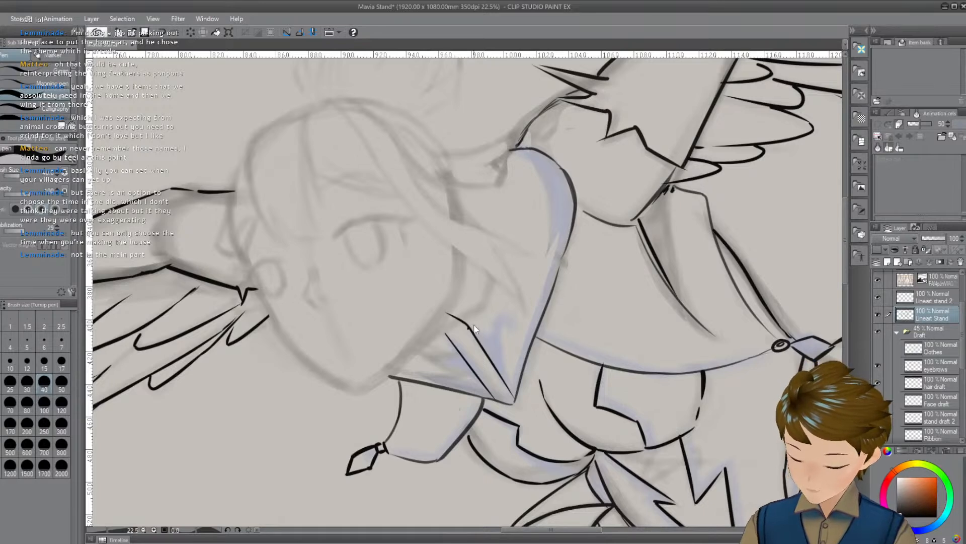
pyautogui.hotkey('ctrl', 'z')
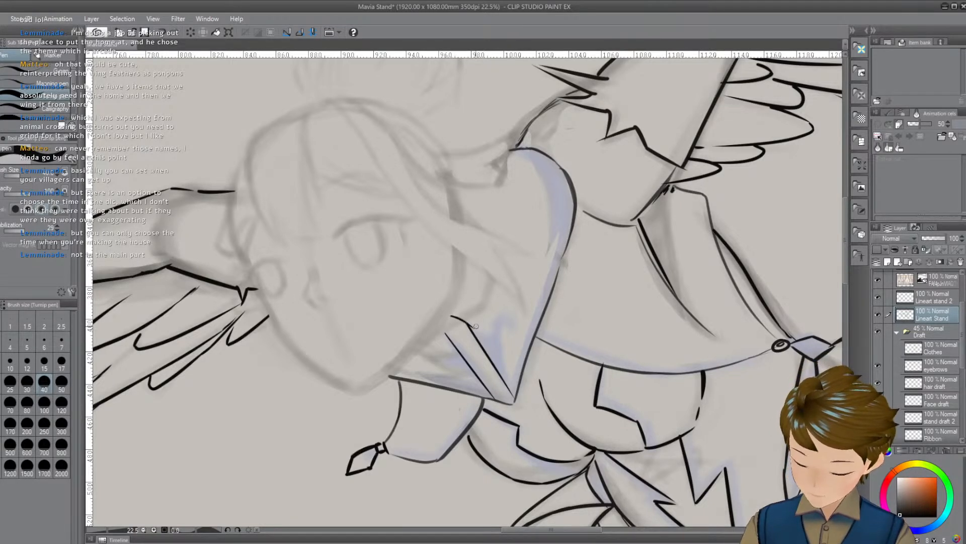
pyautogui.moveTo(450, 317)
pyautogui.mouseDown()
pyautogui.moveTo(477, 332)
pyautogui.moveTo(485, 305)
pyautogui.mouseUp()
pyautogui.hotkey('ctrl', 'z')
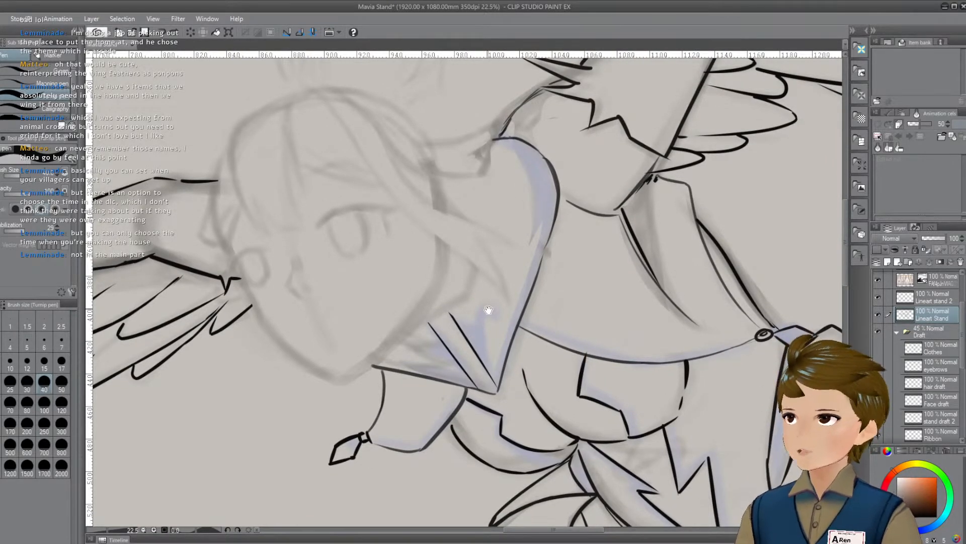
# Redraw the inner collar line so it starts with a short curve at the jaw and runs down to the collar's pointed tip
pyautogui.moveTo(488, 310)
pyautogui.mouseDown()
pyautogui.moveTo(479, 281)
pyautogui.moveTo(493, 278)
pyautogui.mouseUp()
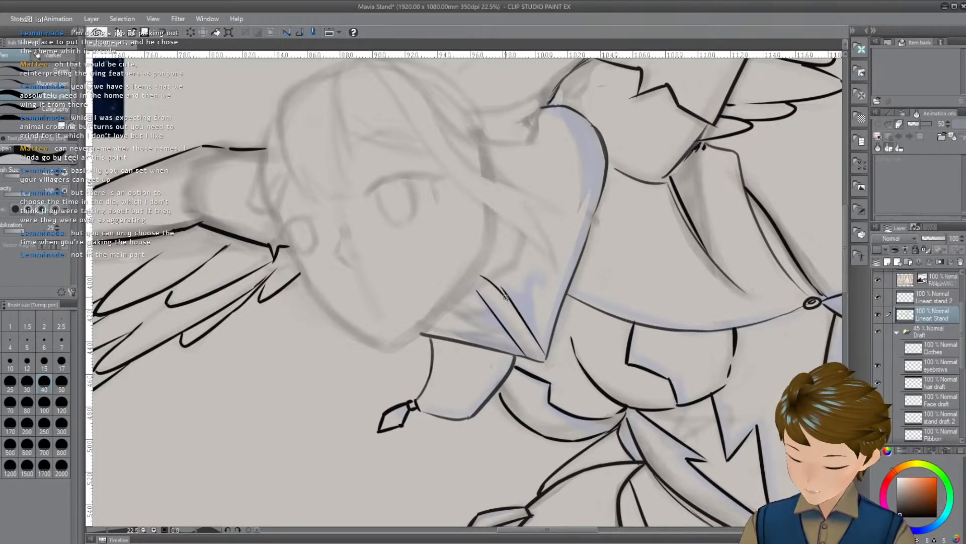
pyautogui.hotkey('ctrl', 'z')
pyautogui.hotkey('ctrl', 'z')
pyautogui.moveTo(479, 272)
pyautogui.mouseDown()
pyautogui.moveTo(511, 312)
pyautogui.moveTo(506, 292)
pyautogui.moveTo(476, 270)
pyautogui.moveTo(524, 343)
pyautogui.mouseUp()
pyautogui.hotkey('ctrl', 'z')
pyautogui.hotkey('ctrl', 'z')
pyautogui.hotkey('ctrl', 'z')
pyautogui.moveTo(478, 270); pyautogui.dragTo(524, 342)
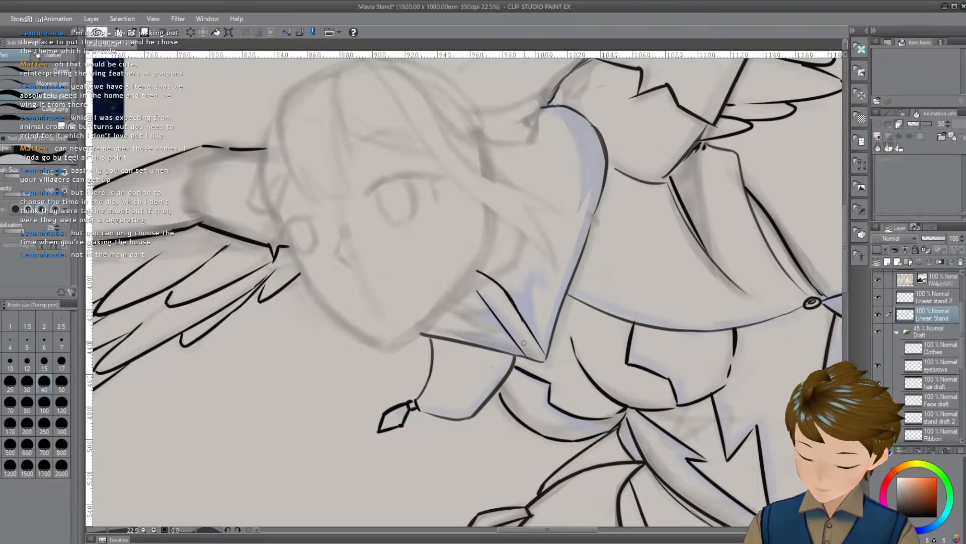
pyautogui.moveTo(483, 274)
pyautogui.mouseDown()
pyautogui.moveTo(511, 304)
pyautogui.moveTo(510, 283)
pyautogui.mouseUp()
pyautogui.hotkey('ctrl', 'z')
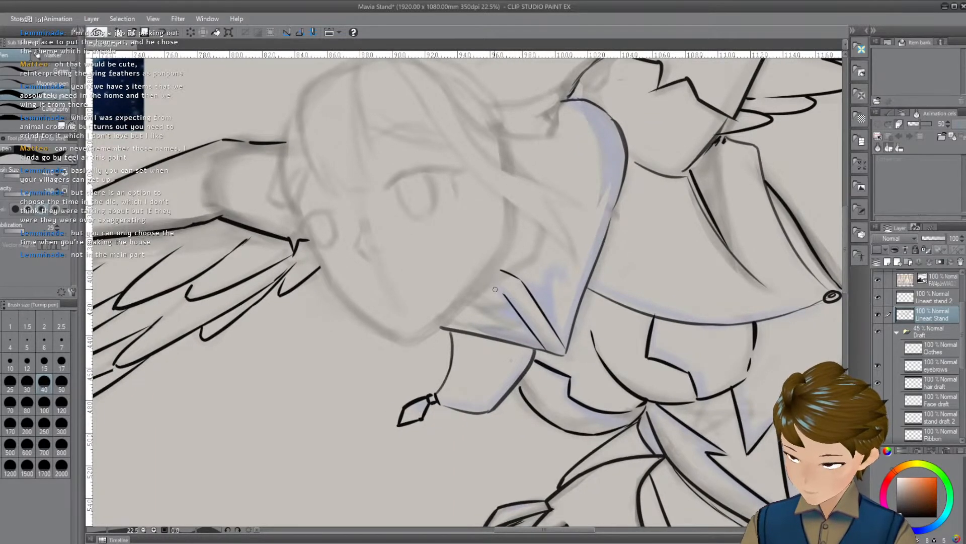
# Extend the upper end of the face-side collar line with a short curve toward the jaw and save the file
pyautogui.moveTo(581, 198)
pyautogui.mouseDown()
pyautogui.moveTo(556, 154)
pyautogui.moveTo(588, 219)
pyautogui.mouseUp()
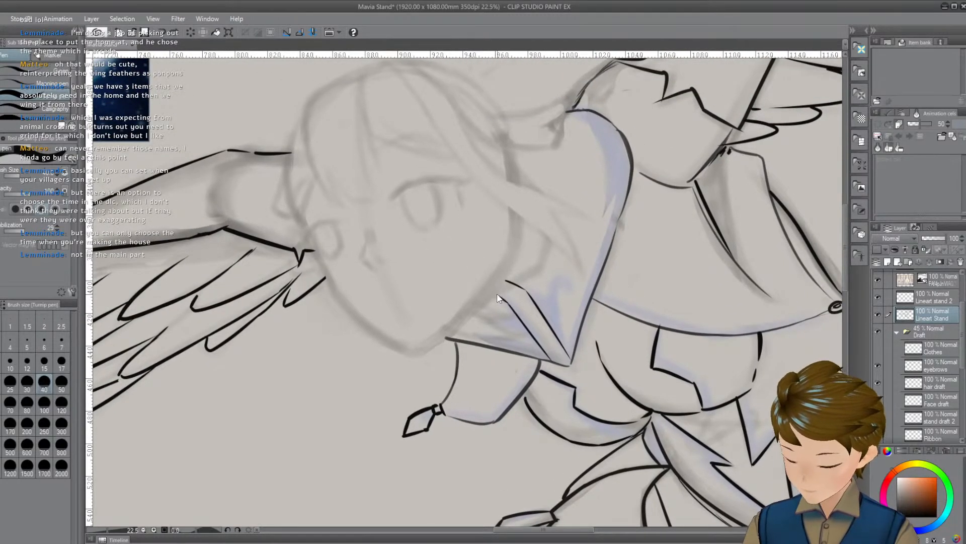
pyautogui.moveTo(578, 192); pyautogui.dragTo(595, 201)
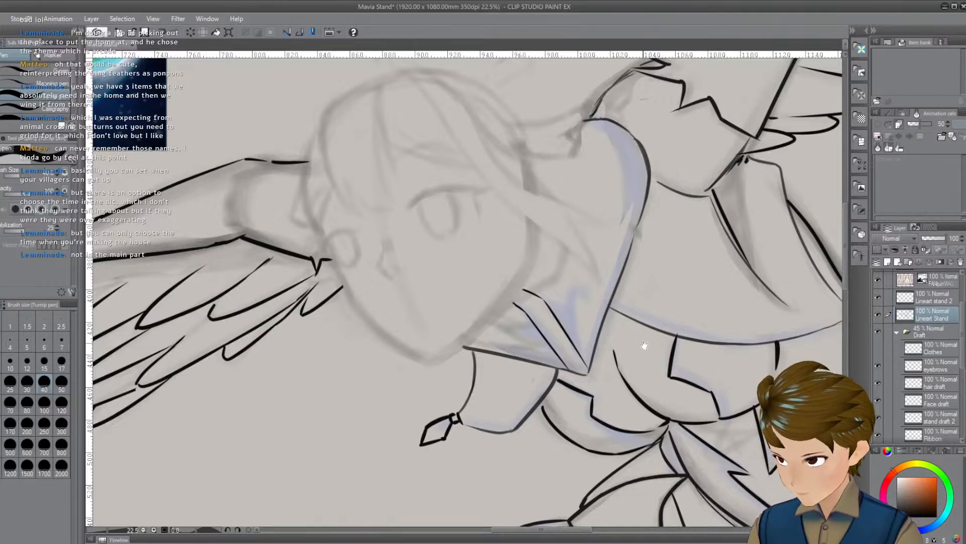
pyautogui.moveTo(644, 346); pyautogui.dragTo(569, 412)
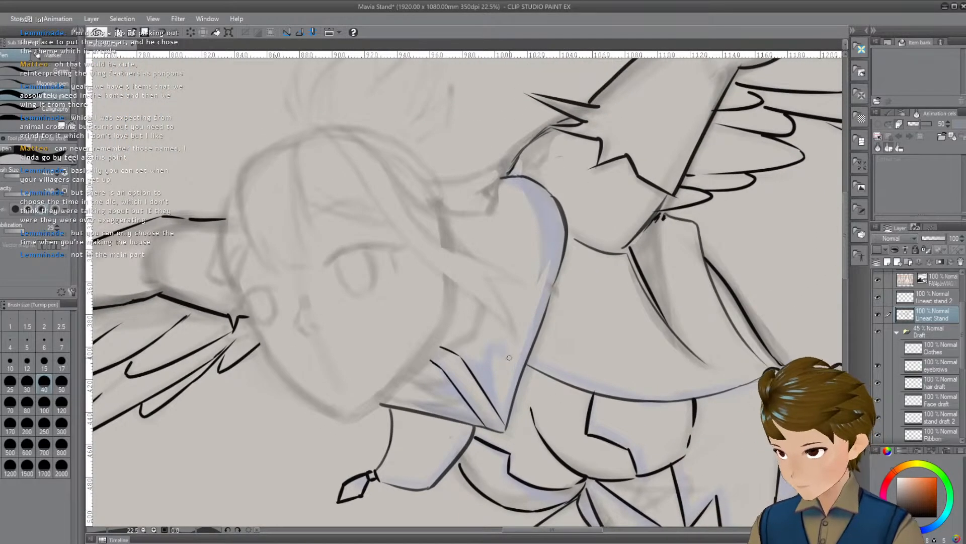
pyautogui.moveTo(591, 379)
pyautogui.mouseDown()
pyautogui.moveTo(591, 361)
pyautogui.moveTo(586, 373)
pyautogui.mouseUp()
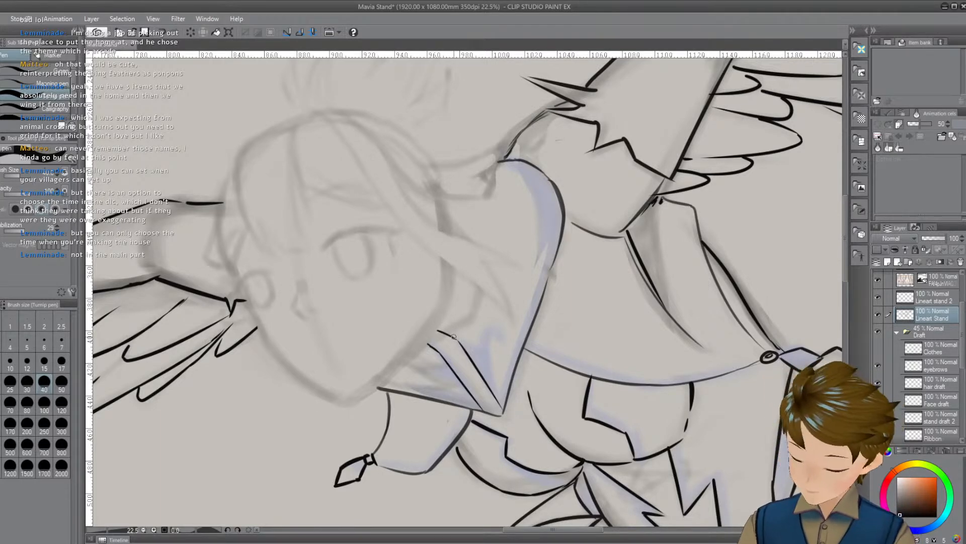
pyautogui.moveTo(533, 311); pyautogui.dragTo(484, 268)
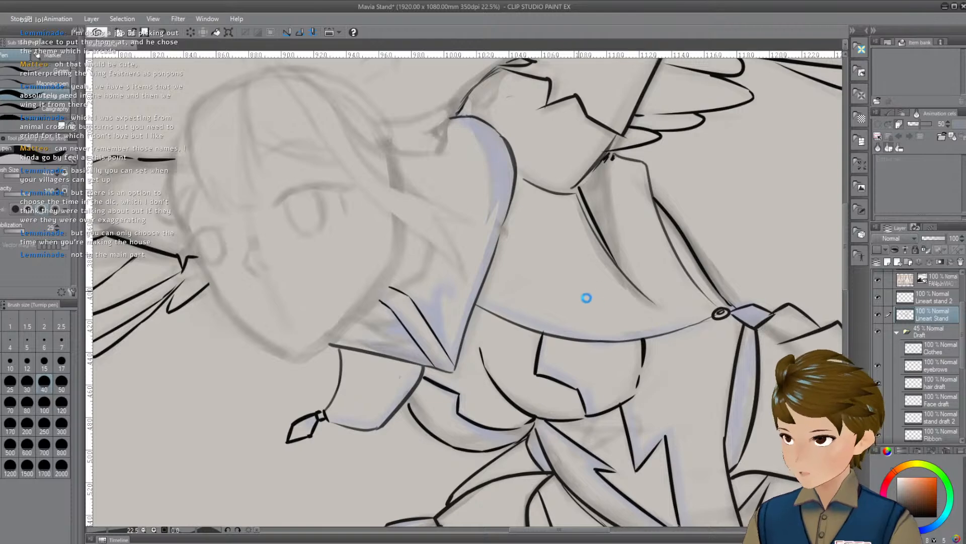
pyautogui.hotkey('ctrl', 's')
pyautogui.moveTo(595, 252); pyautogui.dragTo(573, 299)
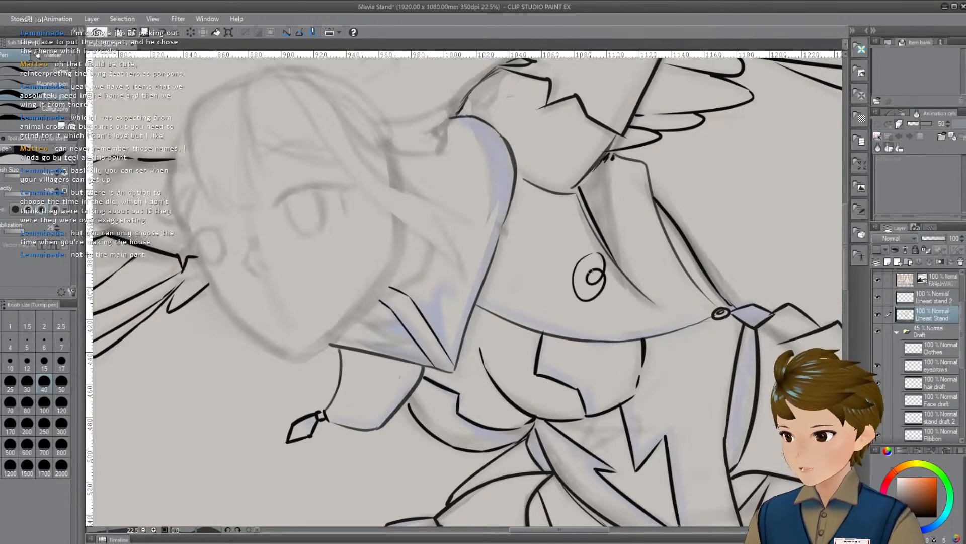
pyautogui.hotkey('ctrl', 'z')
pyautogui.moveTo(662, 230)
pyautogui.mouseDown()
pyautogui.moveTo(650, 192)
pyautogui.moveTo(708, 231)
pyautogui.mouseUp()
pyautogui.moveTo(785, 162); pyautogui.dragTo(708, 200)
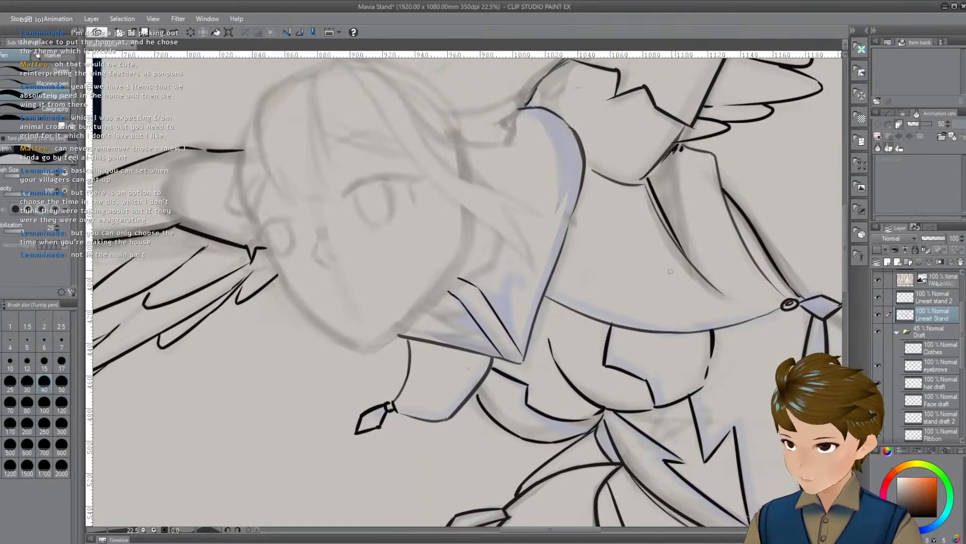
pyautogui.hscroll(-3, 555, 284)
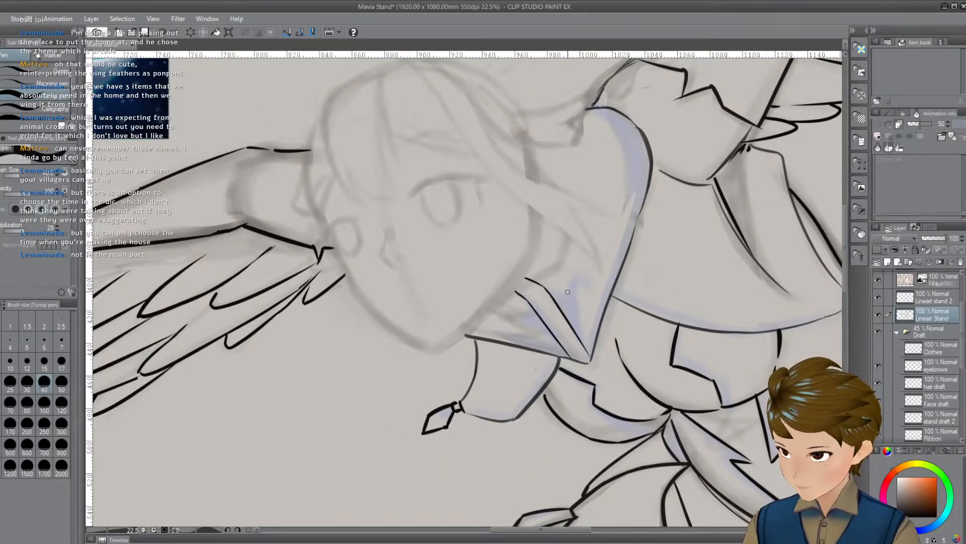
pyautogui.moveTo(541, 267)
pyautogui.mouseDown()
pyautogui.moveTo(658, 190)
pyautogui.moveTo(675, 190)
pyautogui.moveTo(615, 220)
pyautogui.moveTo(631, 229)
pyautogui.mouseUp()
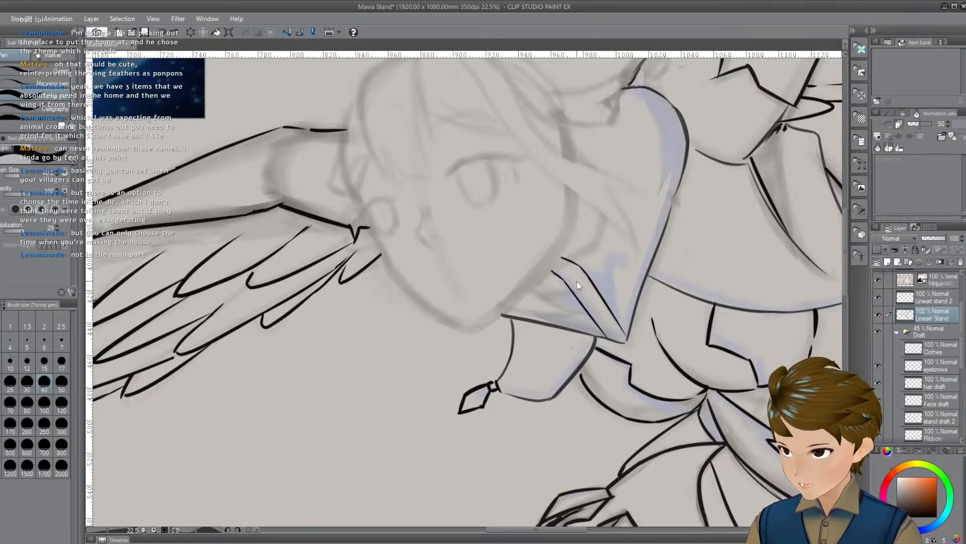
pyautogui.moveTo(545, 245)
pyautogui.mouseDown()
pyautogui.moveTo(515, 276)
pyautogui.moveTo(491, 338)
pyautogui.moveTo(566, 272)
pyautogui.mouseUp()
pyautogui.hotkey('ctrl', 'z')
pyautogui.hotkey('ctrl', 'z')
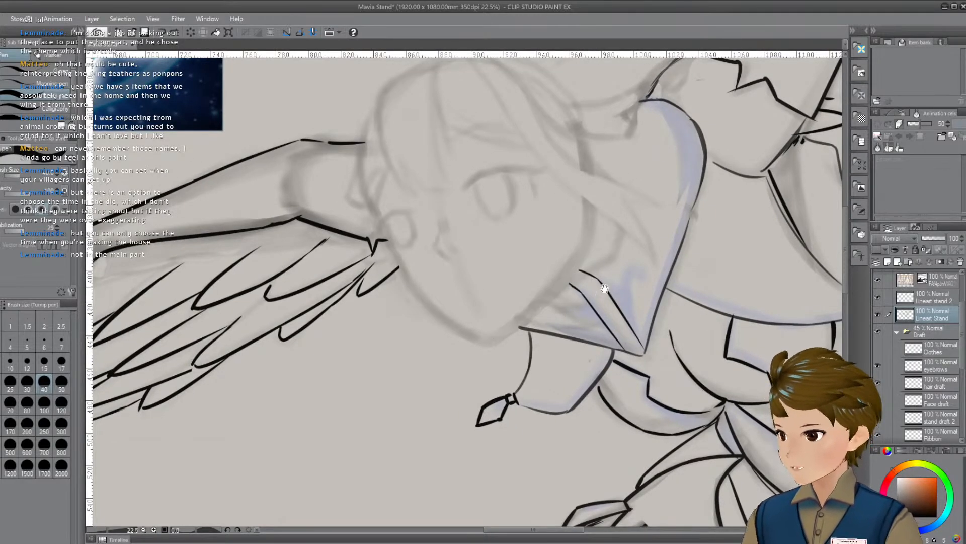
pyautogui.moveTo(562, 219)
pyautogui.mouseDown()
pyautogui.moveTo(556, 229)
pyautogui.moveTo(579, 226)
pyautogui.mouseUp()
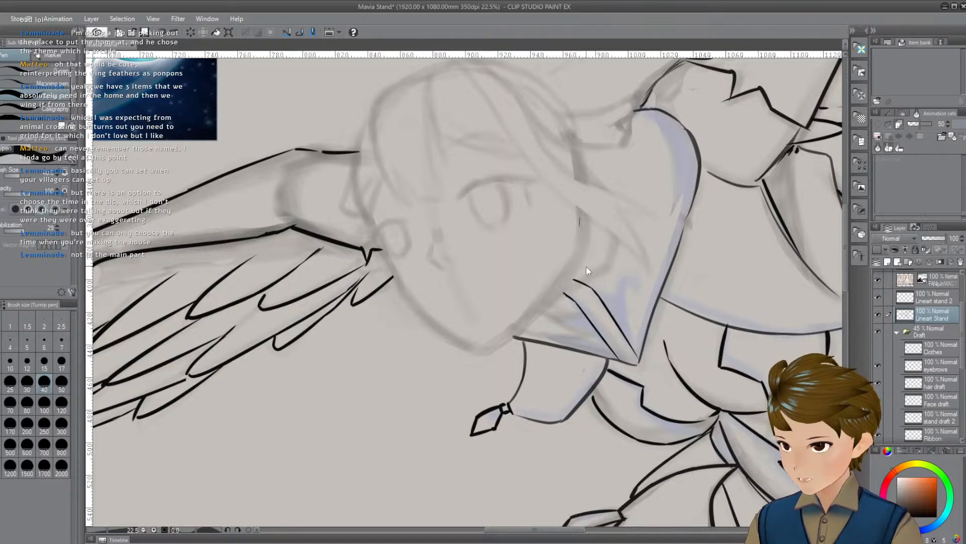
pyautogui.moveTo(629, 342); pyautogui.dragTo(523, 334)
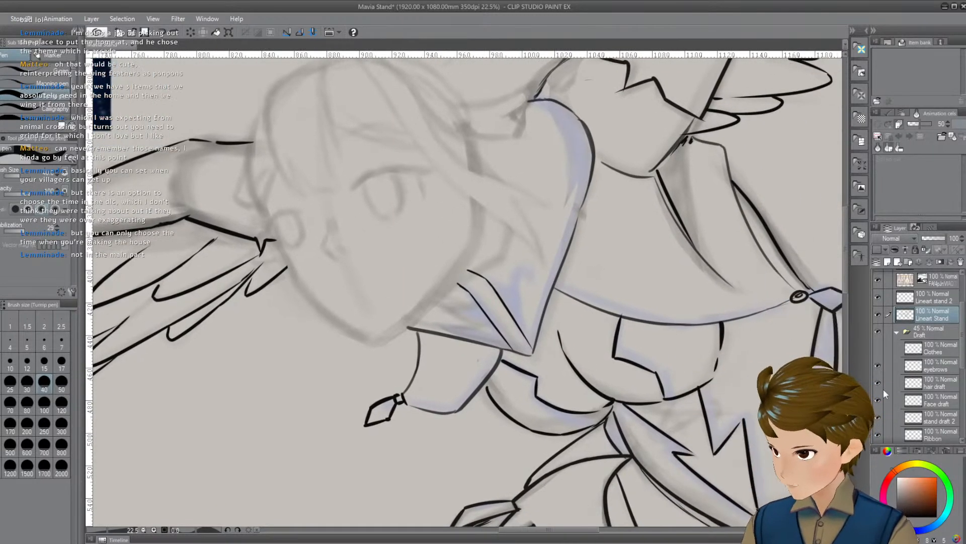
# Add a raster layer named face stand draft 2 above Clothes in the Draft folder and switch to the Dense watercolor brush
pyautogui.click(936, 348)
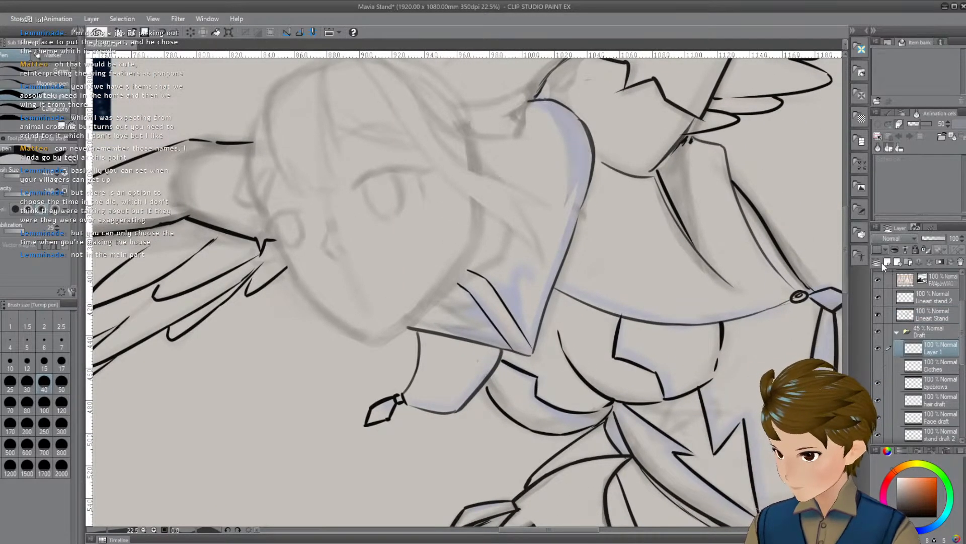
pyautogui.click(887, 262)
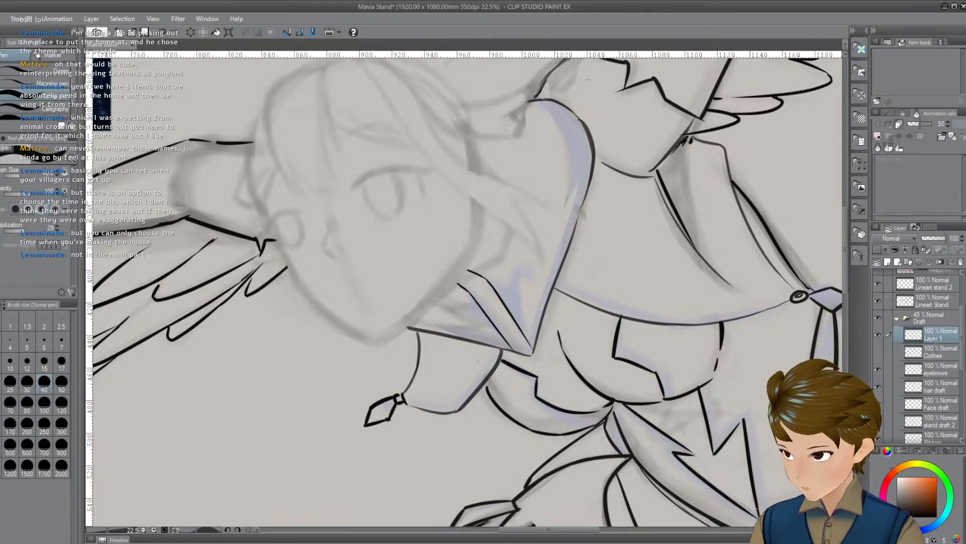
pyautogui.moveTo(453, 302); pyautogui.dragTo(468, 324)
pyautogui.press('b')
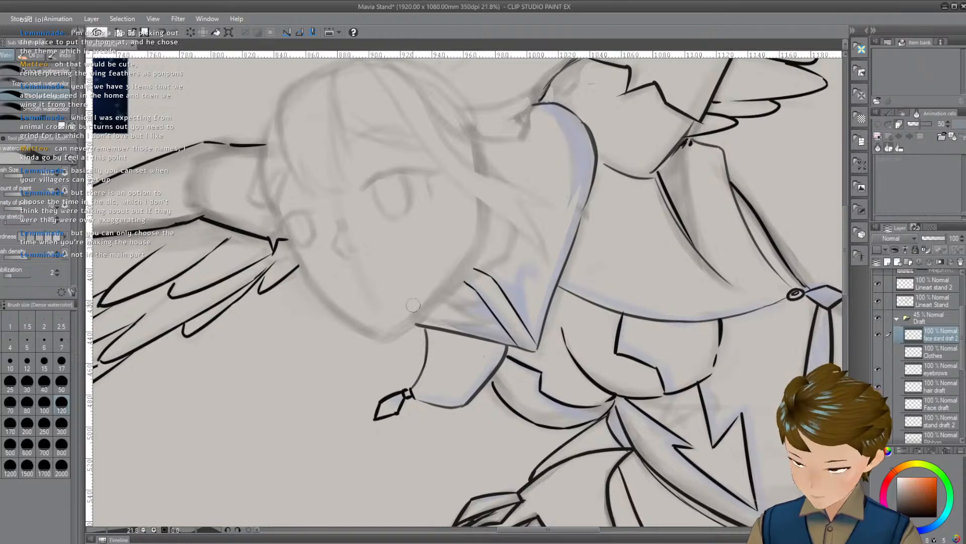
# Sketch the cheek contour from the side hair strand to the collar and try a jaw line down to the chin
pyautogui.moveTo(448, 275)
pyautogui.mouseDown()
pyautogui.moveTo(466, 332)
pyautogui.moveTo(488, 324)
pyautogui.mouseUp()
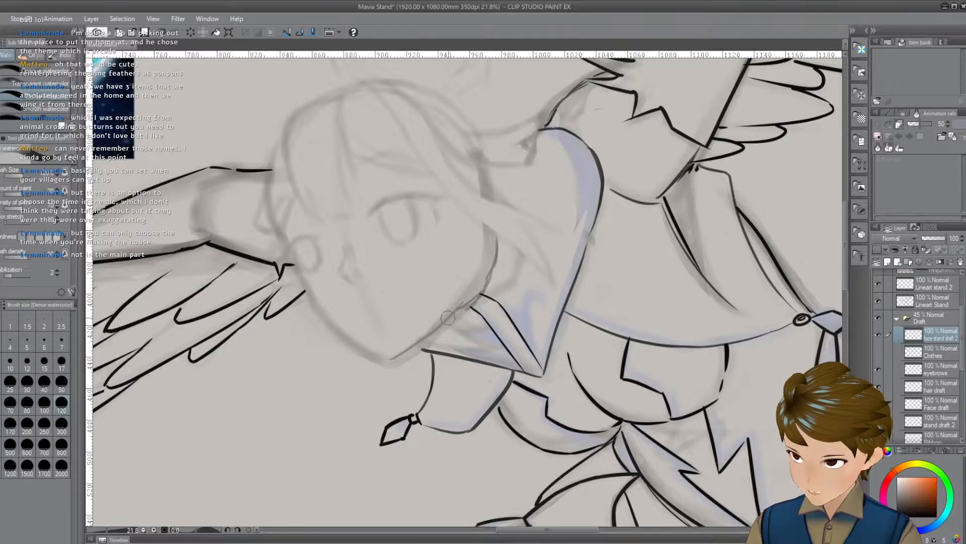
pyautogui.moveTo(448, 317); pyautogui.dragTo(438, 333)
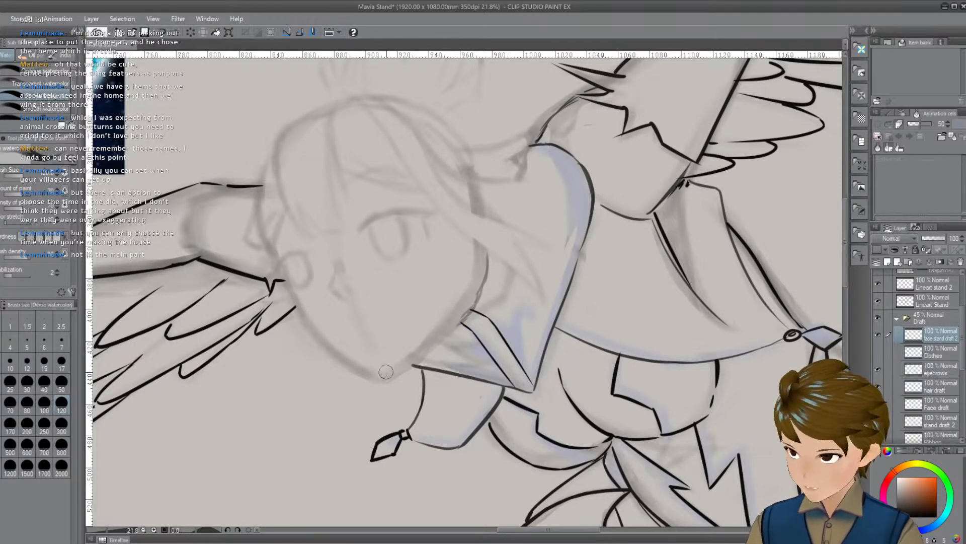
pyautogui.moveTo(482, 352); pyautogui.dragTo(425, 359)
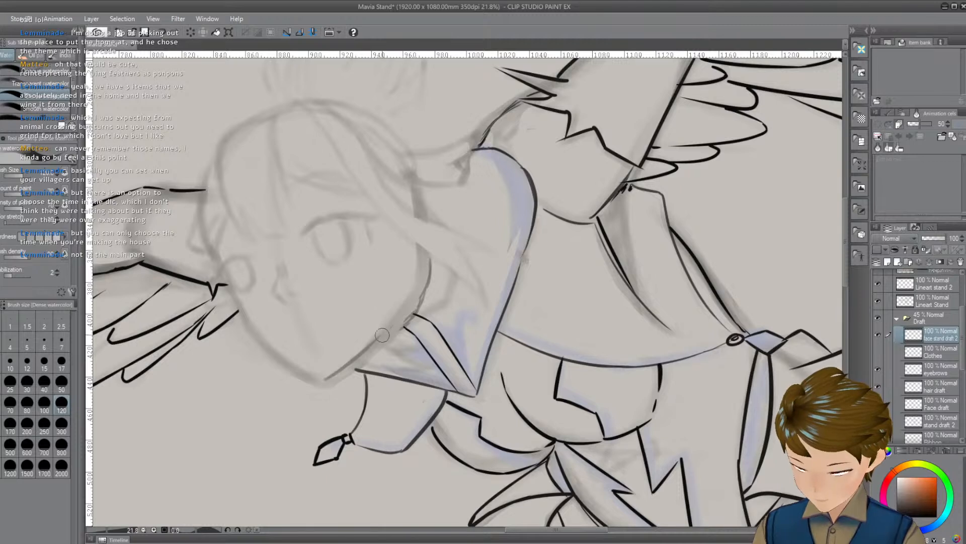
pyautogui.moveTo(335, 376); pyautogui.dragTo(393, 325)
pyautogui.hotkey('ctrl', 'z')
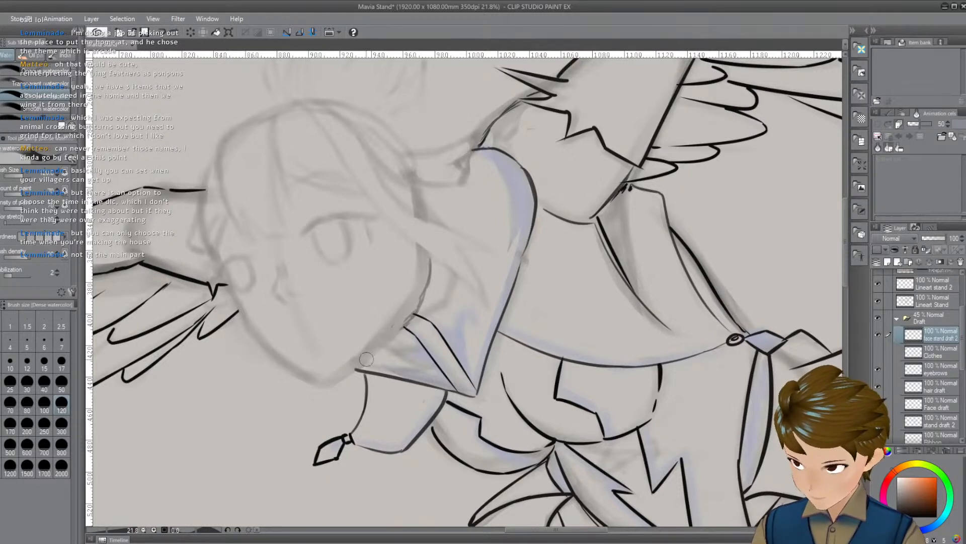
pyautogui.hotkey('ctrl', 'y')
pyautogui.hotkey('ctrl', 'z')
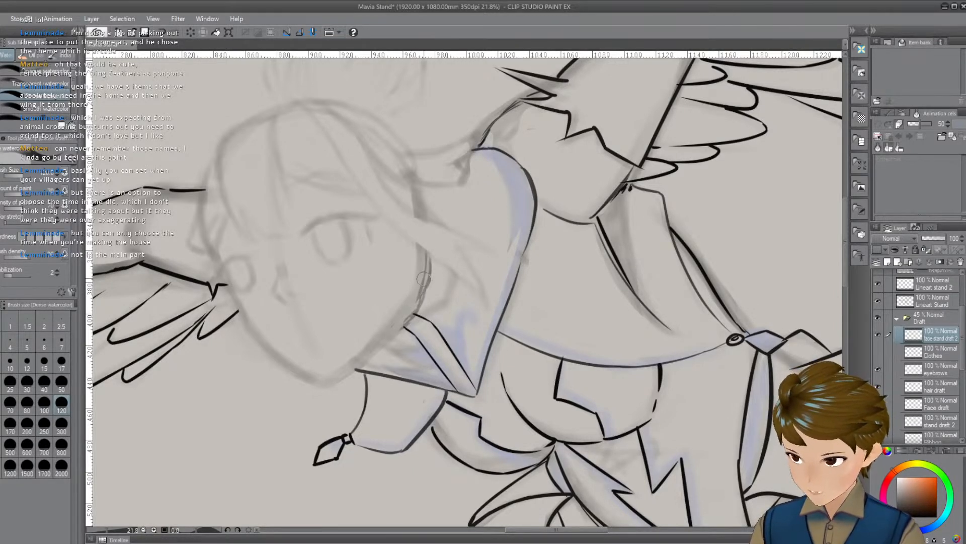
# Reinforce the cheek contour and redraw the straight jaw line from the collar down to the pointed chin
pyautogui.moveTo(426, 262); pyautogui.dragTo(417, 298)
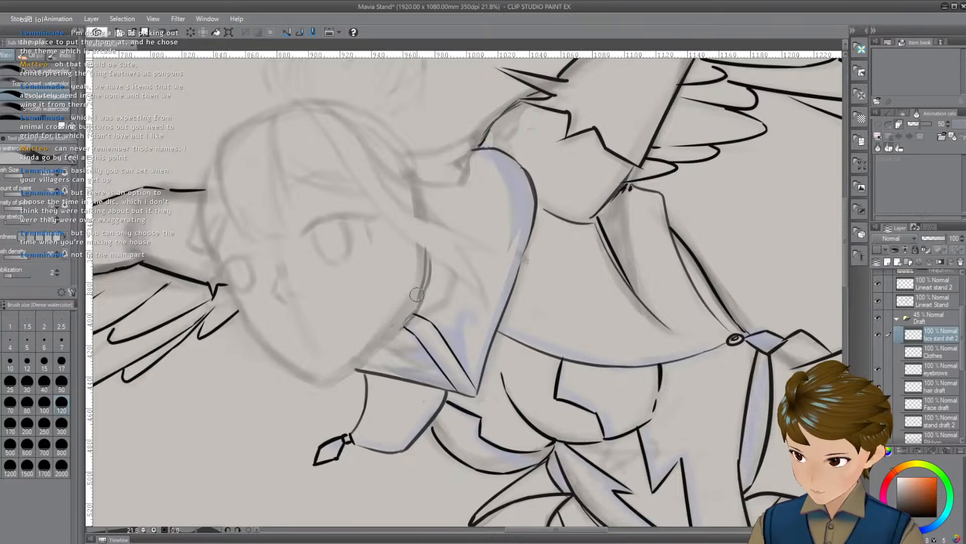
pyautogui.moveTo(417, 295)
pyautogui.mouseDown()
pyautogui.moveTo(313, 388)
pyautogui.moveTo(369, 351)
pyautogui.mouseUp()
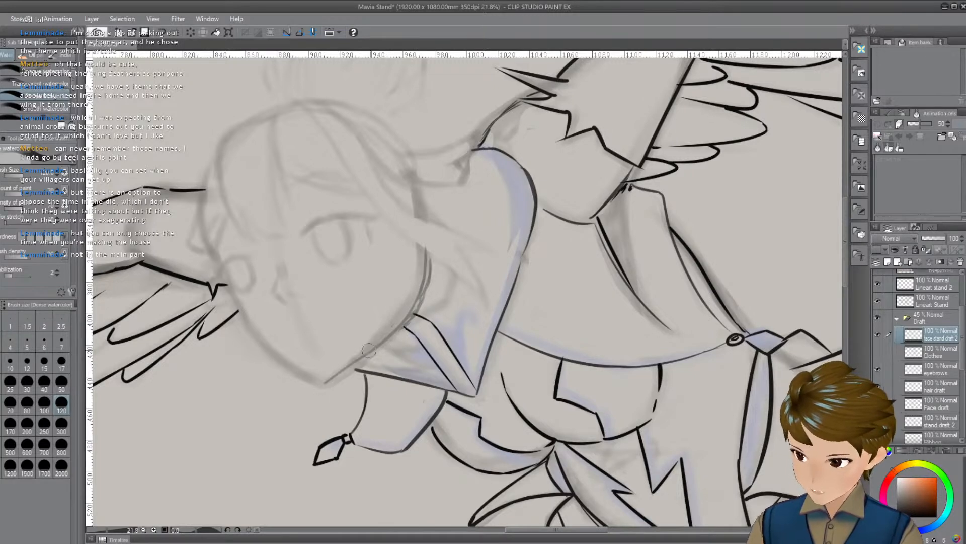
pyautogui.hotkey('ctrl', 'z')
pyautogui.moveTo(324, 383); pyautogui.dragTo(397, 330)
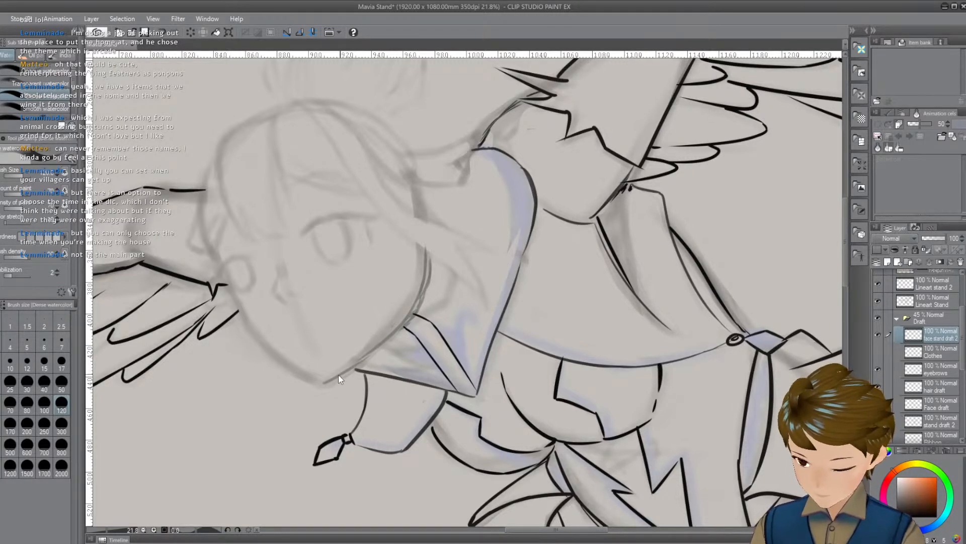
pyautogui.hotkey('ctrl', 'z')
pyautogui.moveTo(325, 383)
pyautogui.mouseDown()
pyautogui.moveTo(397, 331)
pyautogui.moveTo(359, 368)
pyautogui.mouseUp()
pyautogui.hotkey('ctrl', 'z')
pyautogui.moveTo(398, 337); pyautogui.dragTo(361, 364)
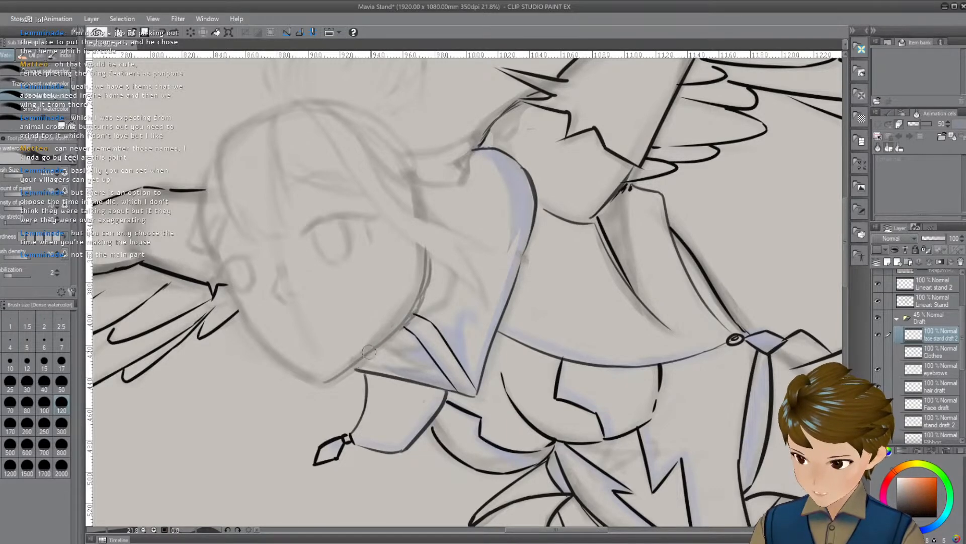
# Darken the curved cheek contour between the side hair strand and the collar on the face draft layer
pyautogui.moveTo(467, 360); pyautogui.dragTo(468, 380)
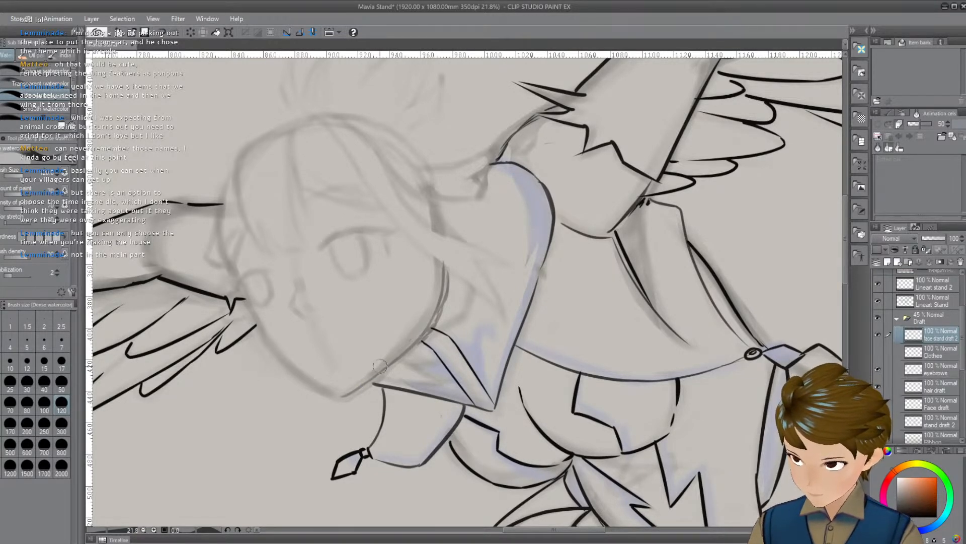
pyautogui.moveTo(405, 392); pyautogui.dragTo(432, 364)
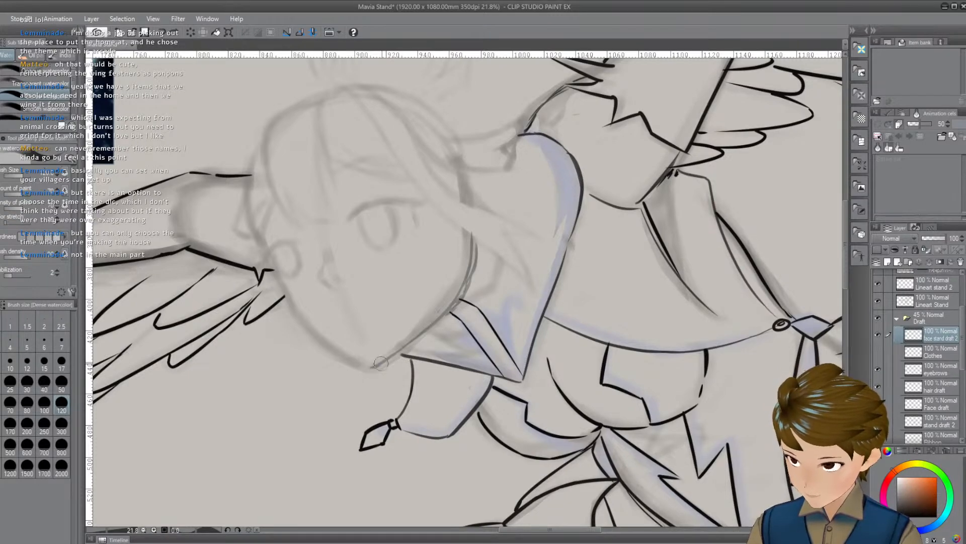
pyautogui.moveTo(439, 347); pyautogui.dragTo(465, 362)
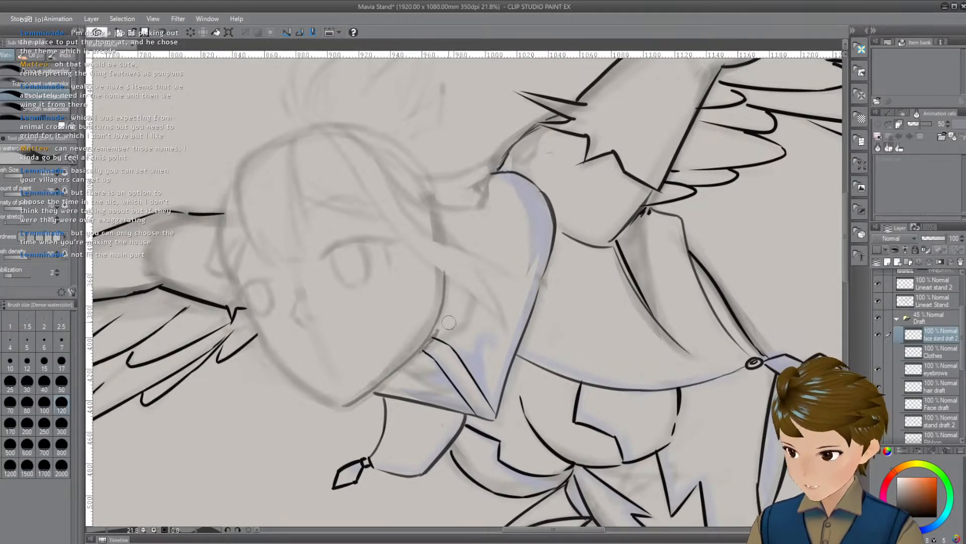
pyautogui.moveTo(447, 284); pyautogui.dragTo(436, 334)
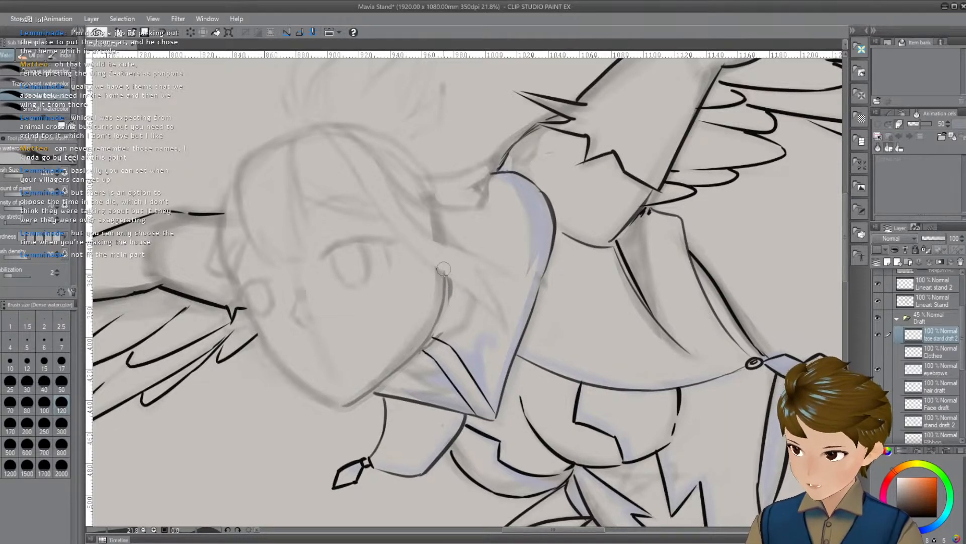
# Draw the far jaw line from beside the smaller eye down to the pointed chin and save the file
pyautogui.moveTo(438, 413); pyautogui.dragTo(610, 130)
pyautogui.moveTo(552, 227); pyautogui.dragTo(591, 207)
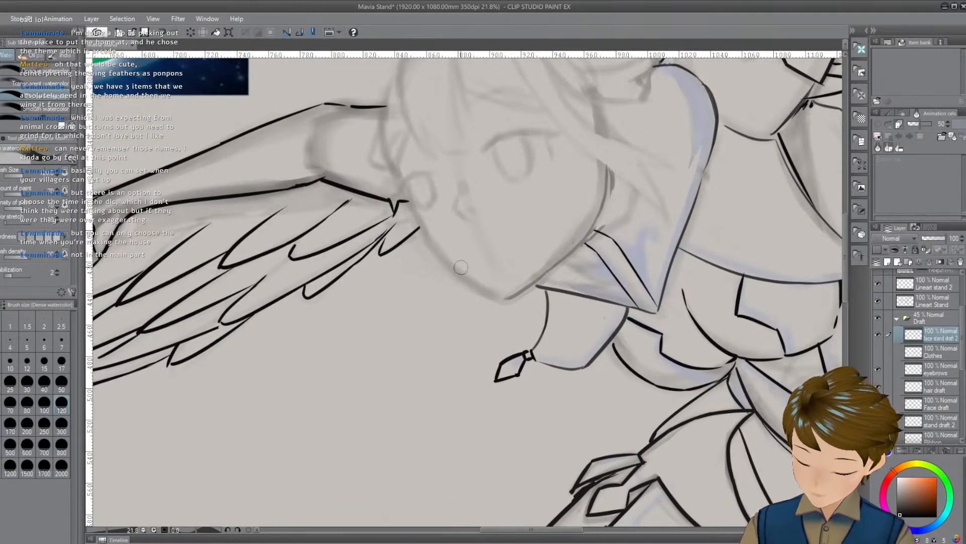
pyautogui.moveTo(428, 243); pyautogui.dragTo(491, 289)
pyautogui.hotkey('ctrl', 'z')
pyautogui.moveTo(428, 243); pyautogui.dragTo(476, 289)
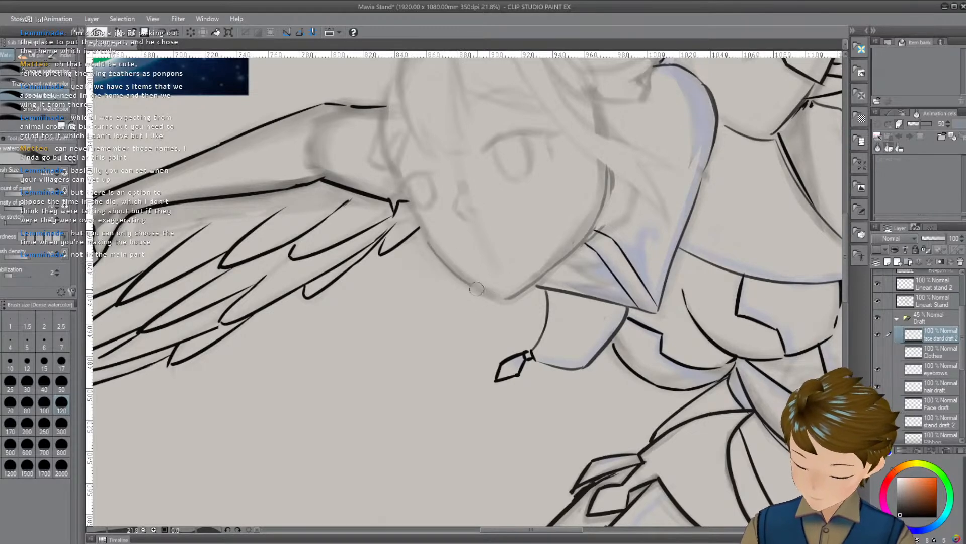
pyautogui.hotkey('ctrl', 'z')
pyautogui.moveTo(428, 242); pyautogui.dragTo(505, 292)
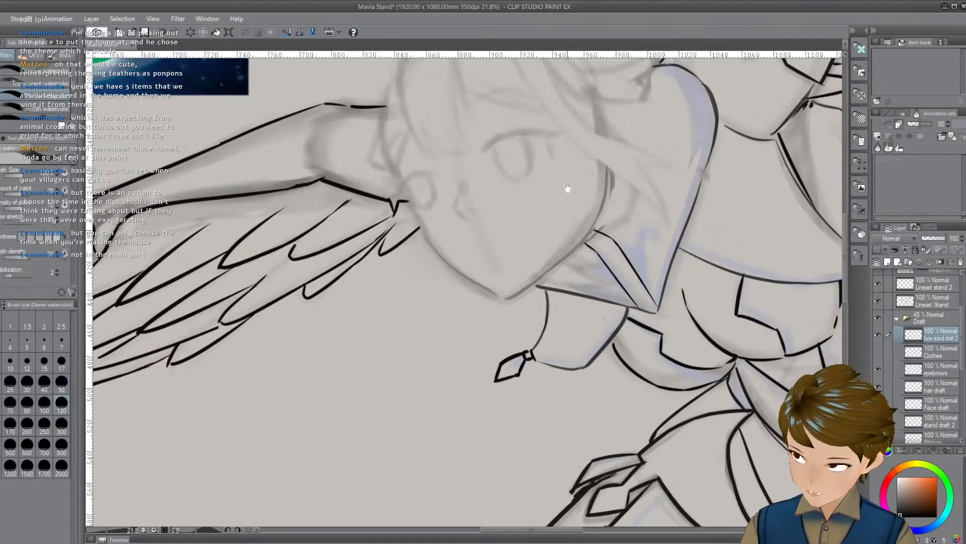
pyautogui.moveTo(567, 188); pyautogui.dragTo(570, 182)
pyautogui.moveTo(485, 288)
pyautogui.mouseDown()
pyautogui.moveTo(516, 300)
pyautogui.moveTo(553, 336)
pyautogui.moveTo(492, 365)
pyautogui.mouseUp()
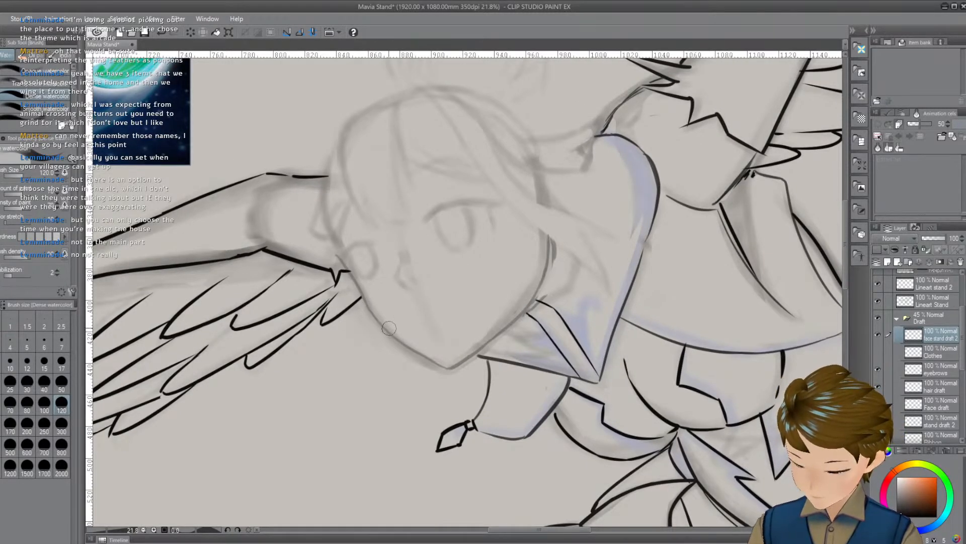
pyautogui.moveTo(474, 333); pyautogui.dragTo(464, 361)
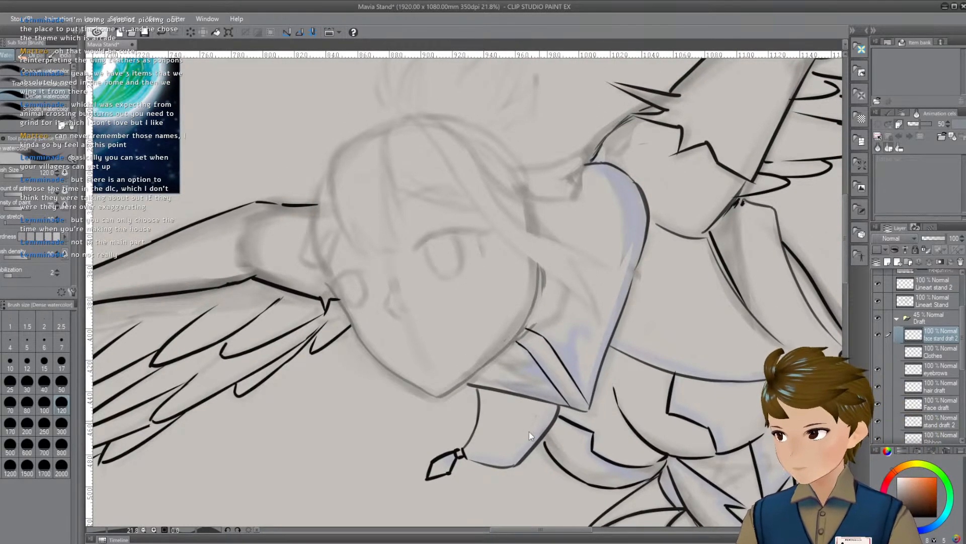
pyautogui.hotkey('ctrl', 's')
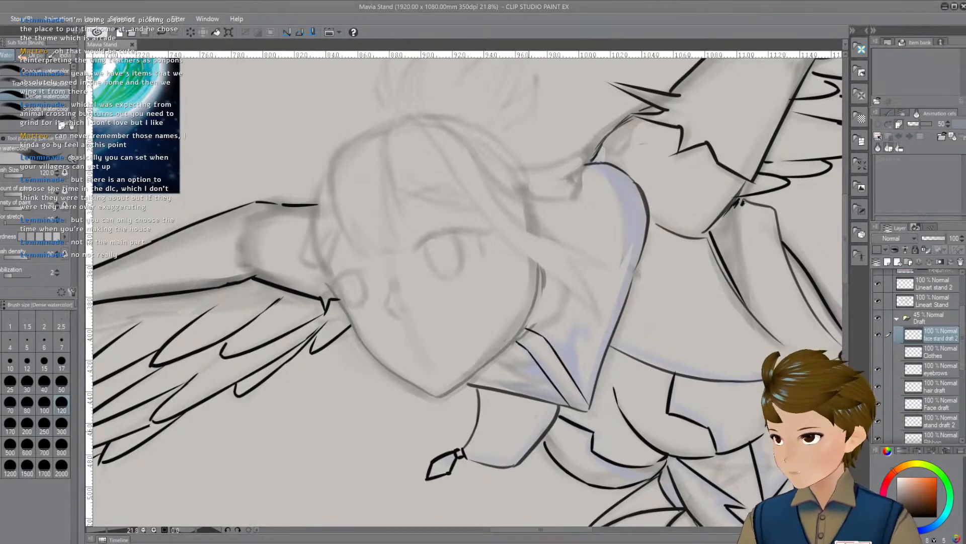
pyautogui.moveTo(478, 456); pyautogui.dragTo(519, 422)
pyautogui.moveTo(537, 385); pyautogui.dragTo(584, 382)
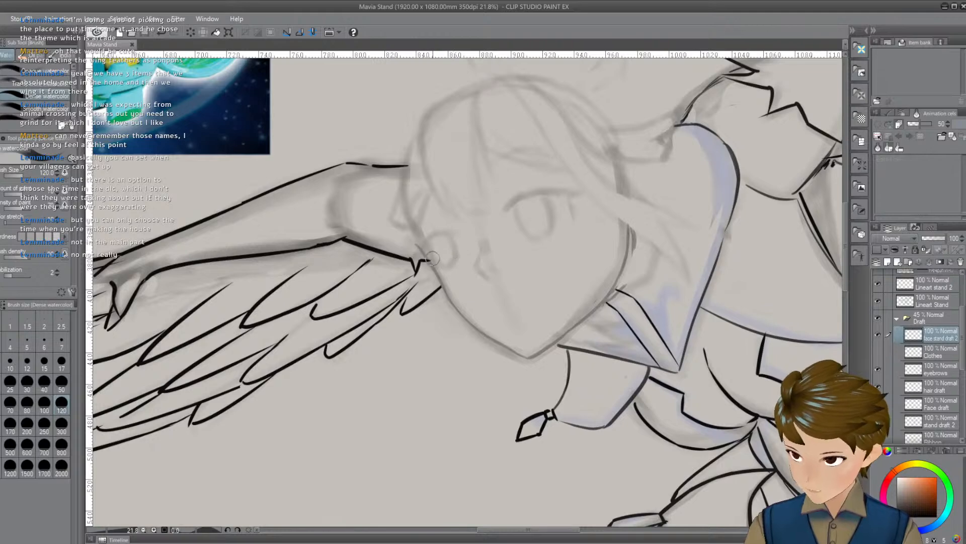
pyautogui.moveTo(446, 245)
pyautogui.mouseDown()
pyautogui.moveTo(512, 273)
pyautogui.moveTo(481, 199)
pyautogui.mouseUp()
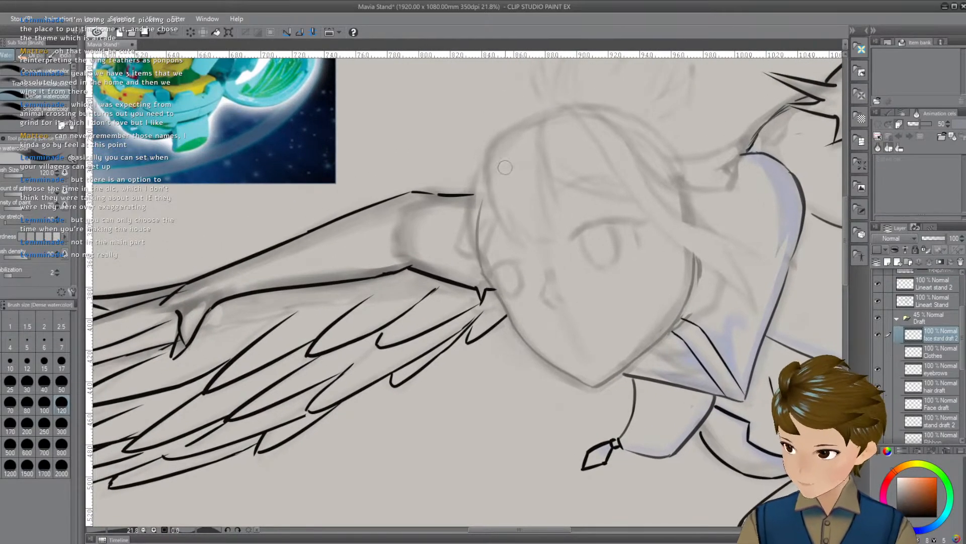
pyautogui.moveTo(539, 219)
pyautogui.mouseDown()
pyautogui.moveTo(542, 244)
pyautogui.moveTo(532, 237)
pyautogui.mouseUp()
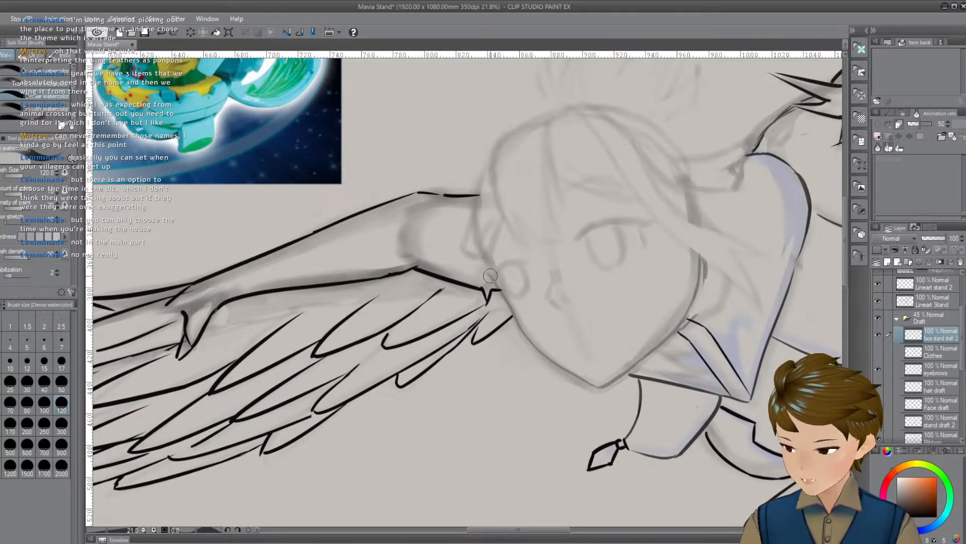
pyautogui.moveTo(489, 281); pyautogui.dragTo(480, 158)
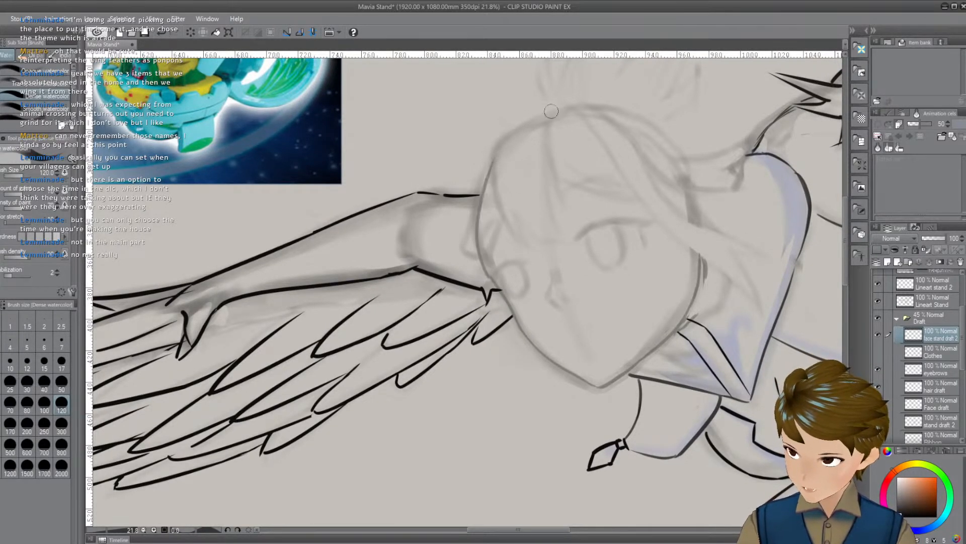
pyautogui.hotkey('ctrl', 'z')
pyautogui.moveTo(488, 279)
pyautogui.mouseDown()
pyautogui.moveTo(472, 211)
pyautogui.moveTo(507, 129)
pyautogui.mouseUp()
pyautogui.hotkey('ctrl', 'z')
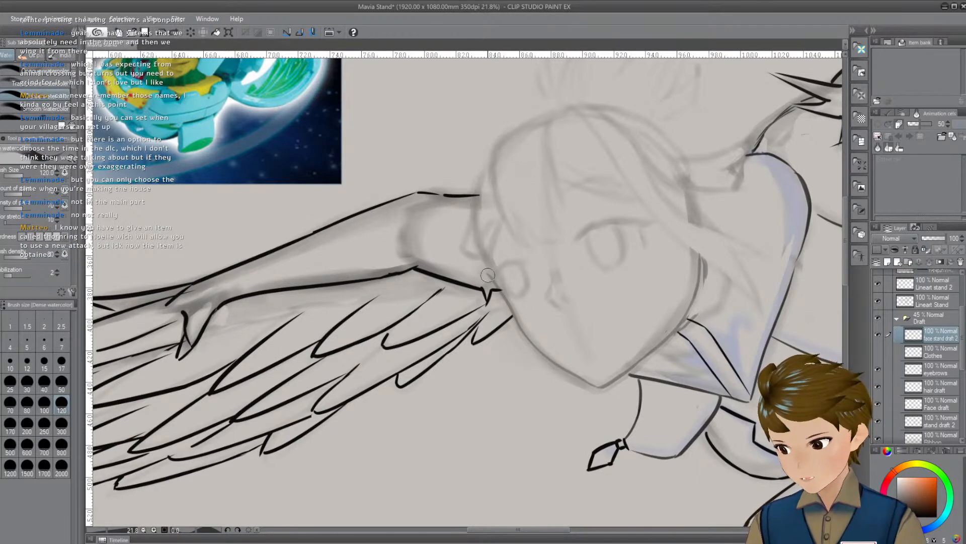
pyautogui.moveTo(489, 278); pyautogui.dragTo(484, 170)
pyautogui.hotkey('ctrl', 'z')
pyautogui.moveTo(491, 280)
pyautogui.mouseDown()
pyautogui.moveTo(483, 171)
pyautogui.moveTo(506, 126)
pyautogui.moveTo(465, 248)
pyautogui.mouseUp()
pyautogui.hotkey('ctrl', 'z')
pyautogui.hotkey('ctrl', 'z')
# Draw the far side of the head outline between the temple and forehead, and carry it over the crown
pyautogui.moveTo(507, 129); pyautogui.dragTo(476, 232)
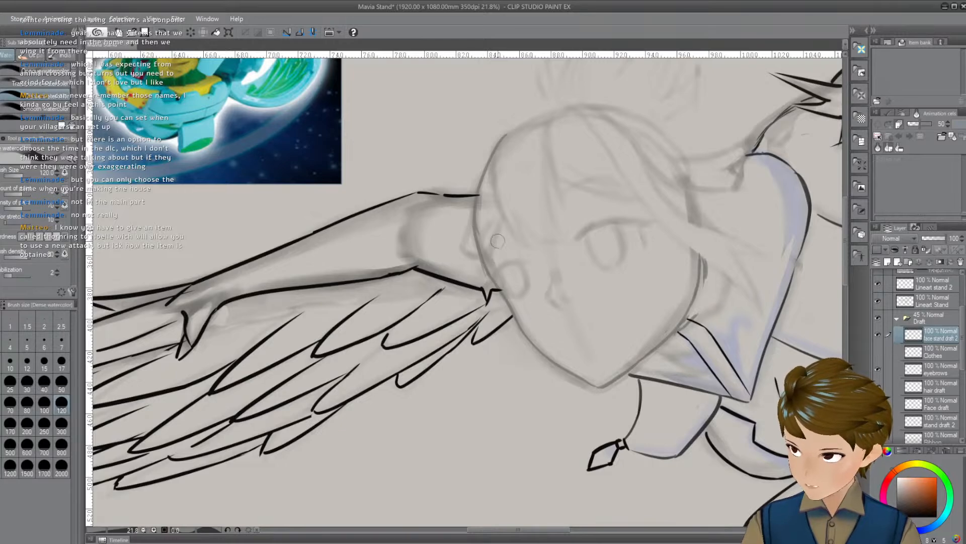
pyautogui.moveTo(497, 241); pyautogui.dragTo(518, 287)
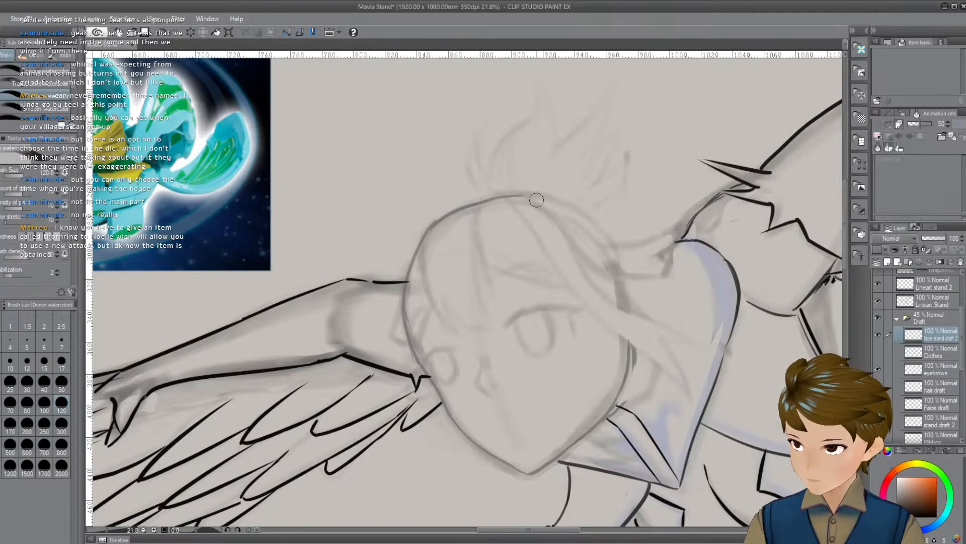
pyautogui.moveTo(632, 243); pyautogui.dragTo(575, 246)
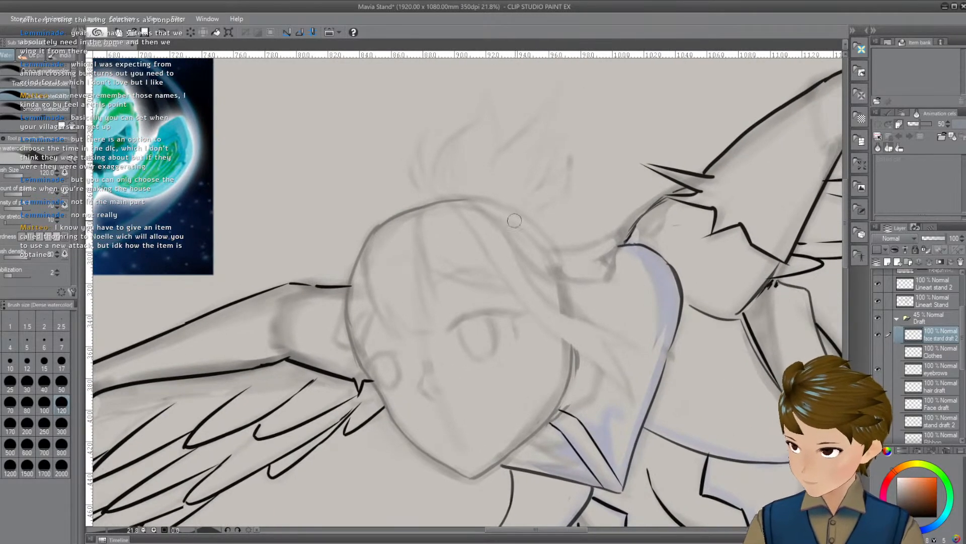
pyautogui.moveTo(637, 214); pyautogui.dragTo(660, 217)
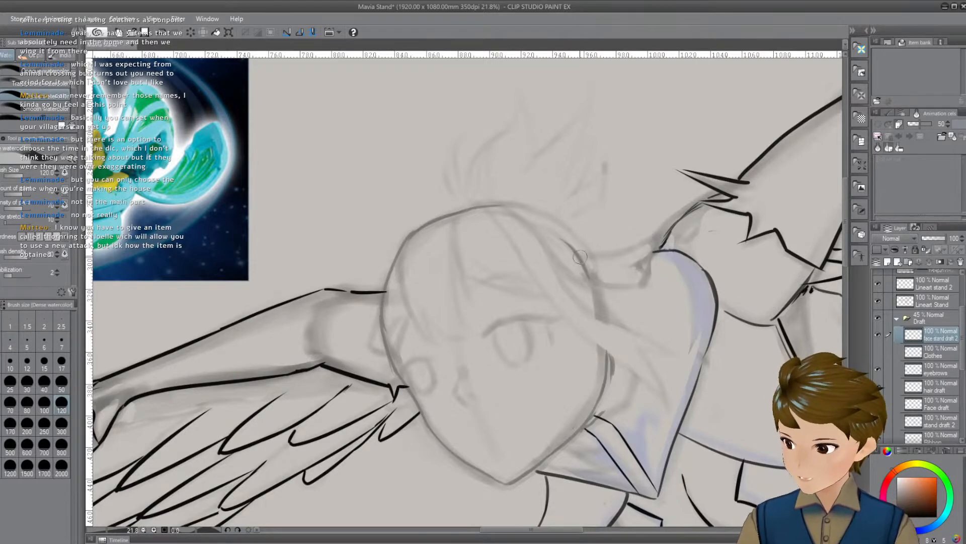
# Draw the near side of the head outline from the crown down to the cheek, closing the head shape
pyautogui.moveTo(509, 211); pyautogui.dragTo(559, 240)
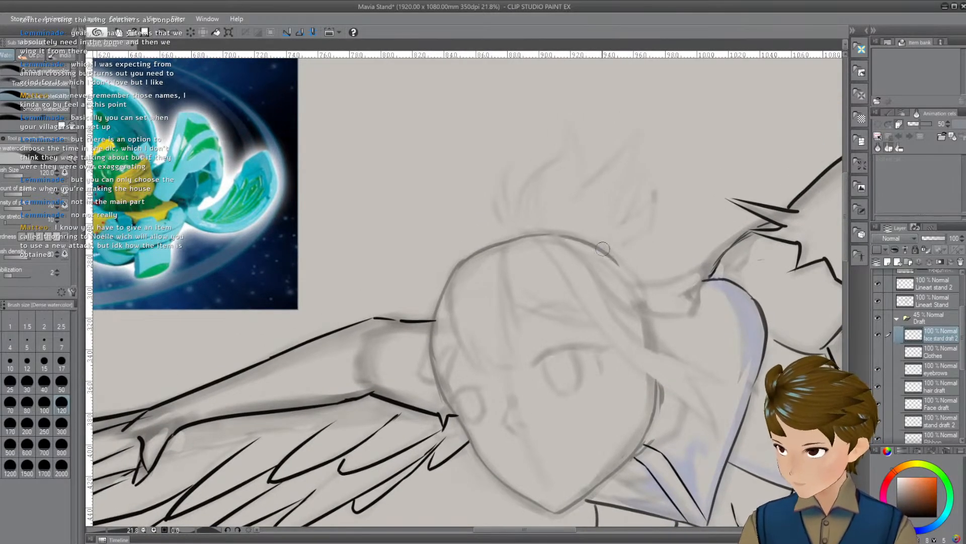
pyautogui.moveTo(639, 274); pyautogui.dragTo(610, 239)
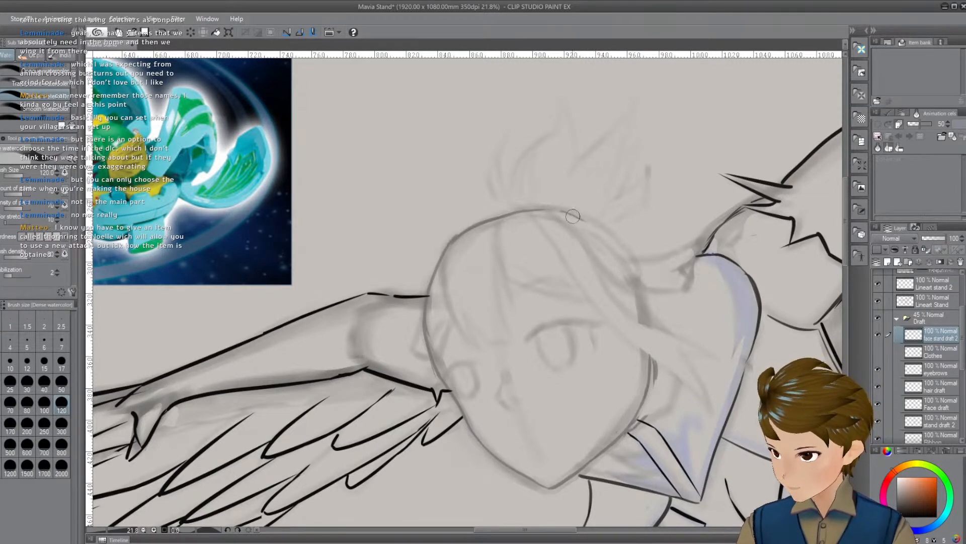
pyautogui.moveTo(563, 210)
pyautogui.mouseDown()
pyautogui.moveTo(613, 238)
pyautogui.moveTo(606, 231)
pyautogui.moveTo(642, 297)
pyautogui.moveTo(635, 254)
pyautogui.moveTo(651, 353)
pyautogui.mouseUp()
pyautogui.moveTo(647, 300); pyautogui.dragTo(651, 363)
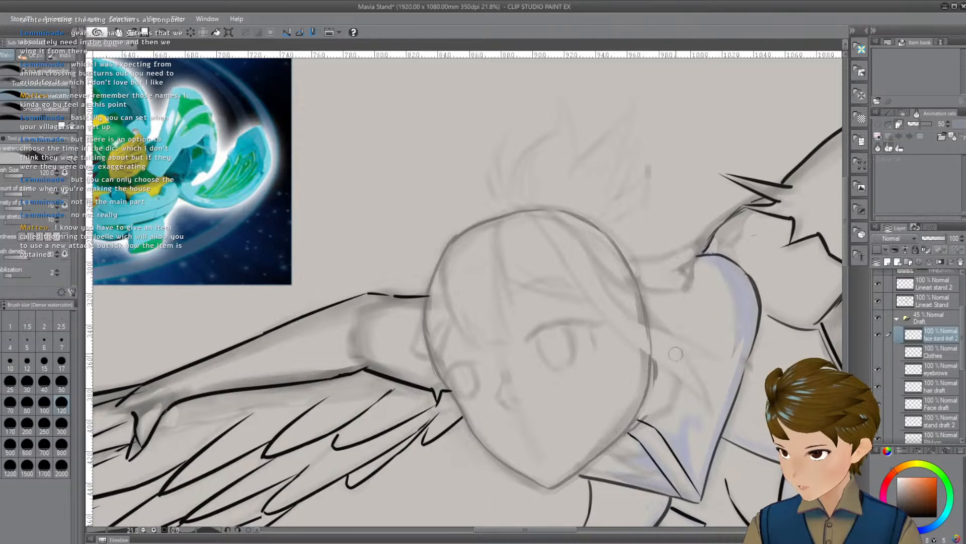
# Sketch the curved upper lid line of the smaller far eye, reaching out to the face edge
pyautogui.moveTo(723, 347)
pyautogui.mouseDown()
pyautogui.moveTo(672, 378)
pyautogui.moveTo(670, 392)
pyautogui.moveTo(705, 281)
pyautogui.moveTo(680, 222)
pyautogui.moveTo(711, 274)
pyautogui.moveTo(648, 313)
pyautogui.mouseUp()
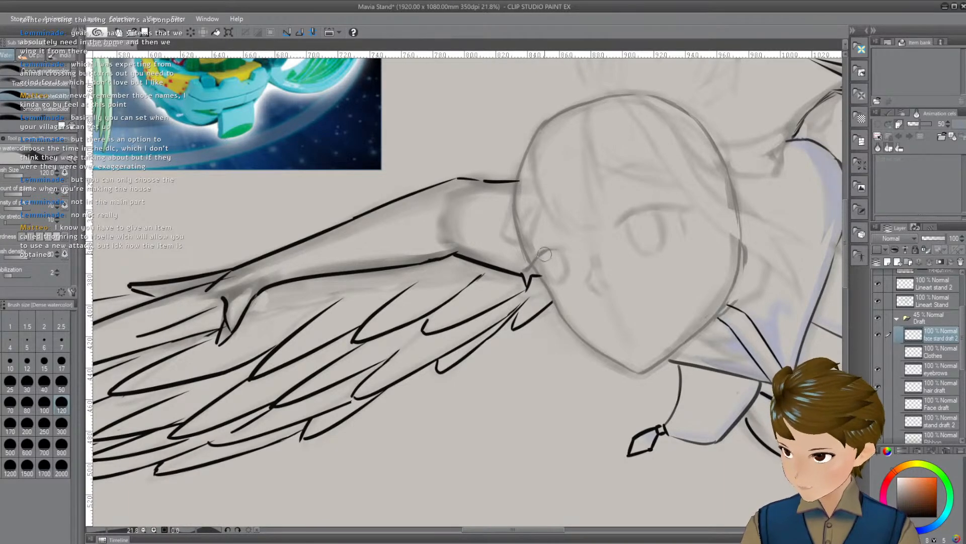
pyautogui.scroll(1, 601, 282)
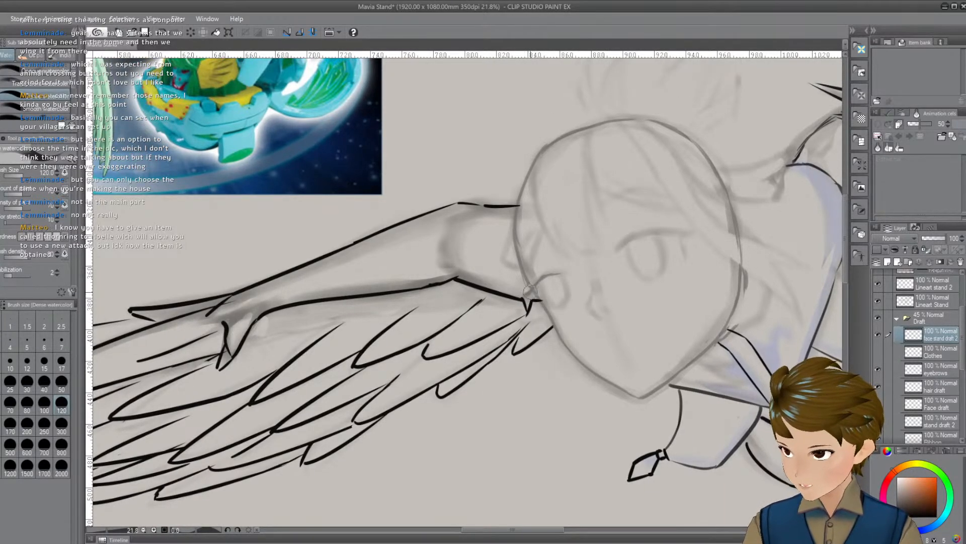
pyautogui.scroll(1, 631, 299)
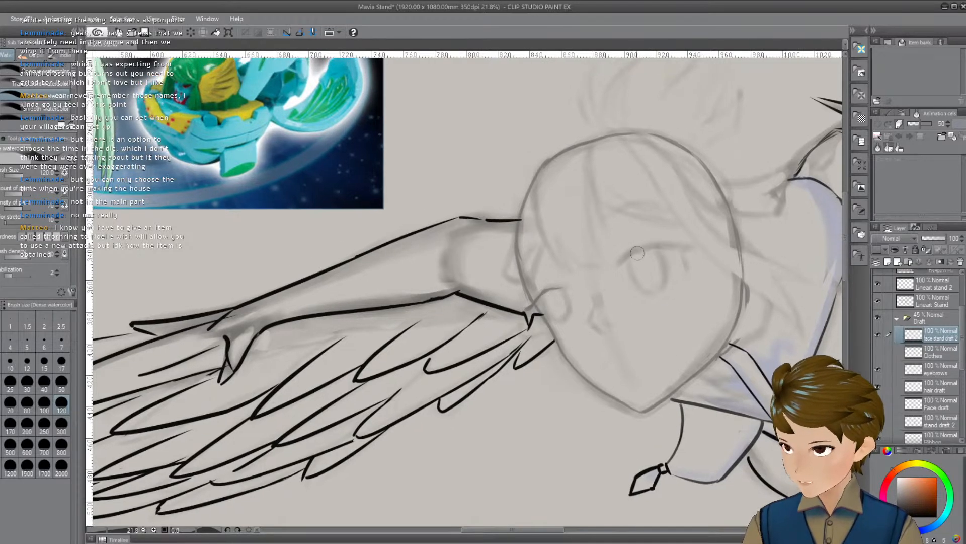
# Draw the near eye's arched upper lash line with an outer flick and short downward strokes at both corners
pyautogui.moveTo(621, 263); pyautogui.dragTo(697, 243)
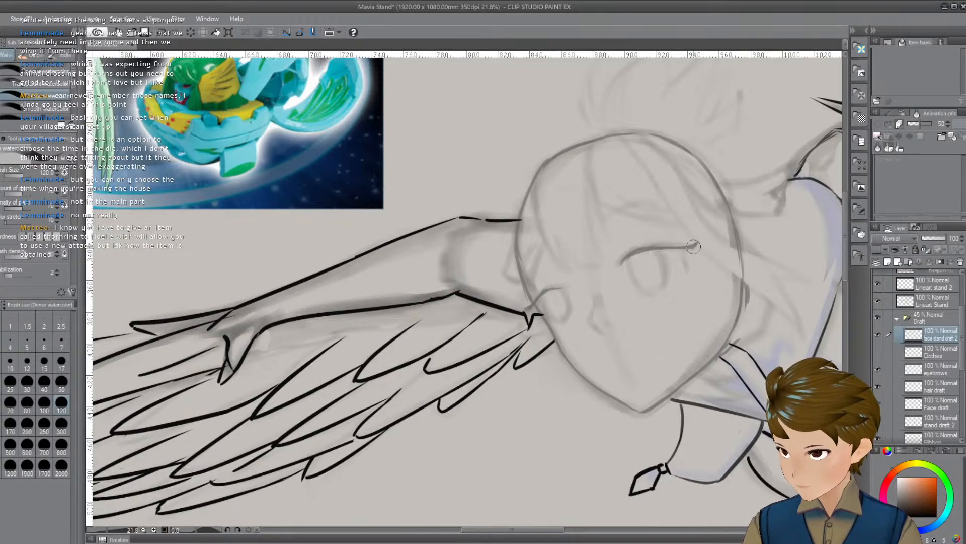
pyautogui.scroll(2, 713, 287)
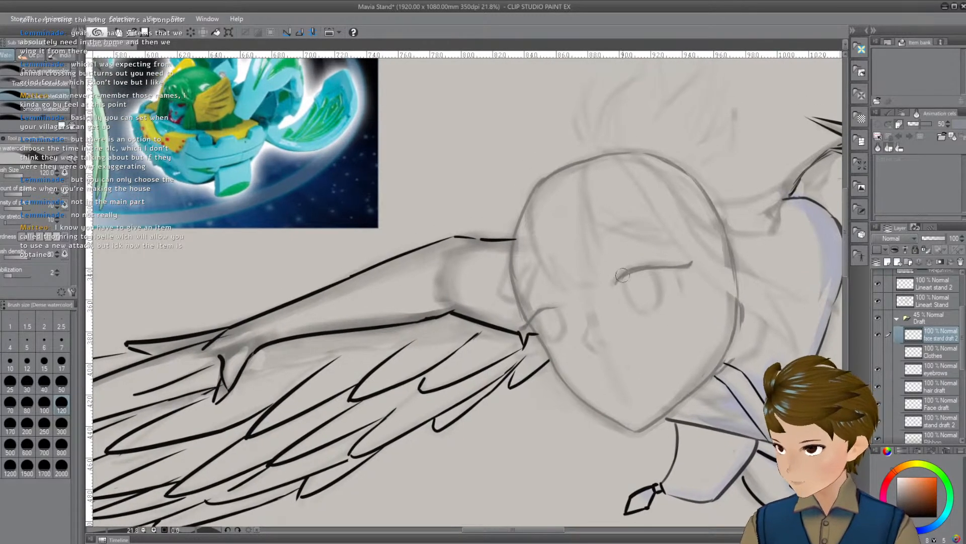
pyautogui.scroll(-1, 622, 275)
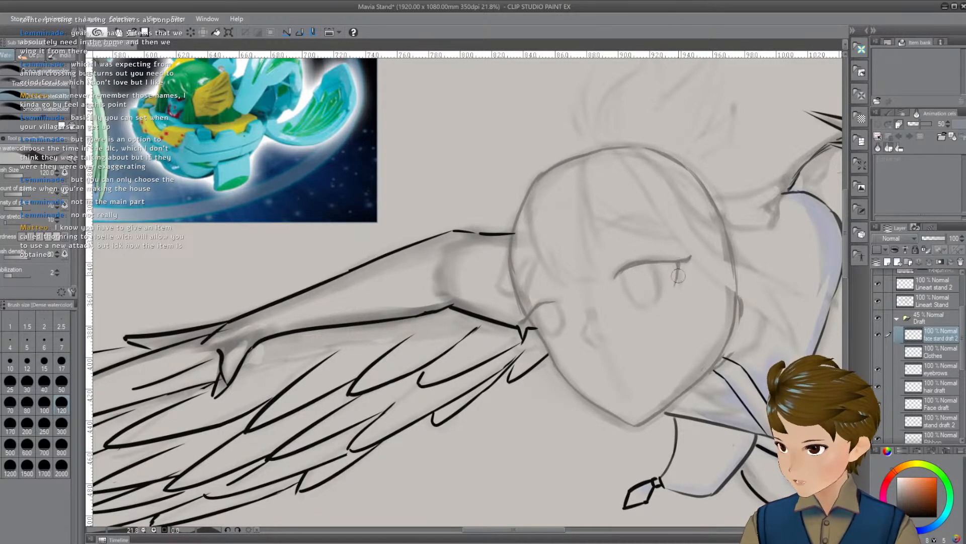
pyautogui.moveTo(720, 323); pyautogui.dragTo(712, 336)
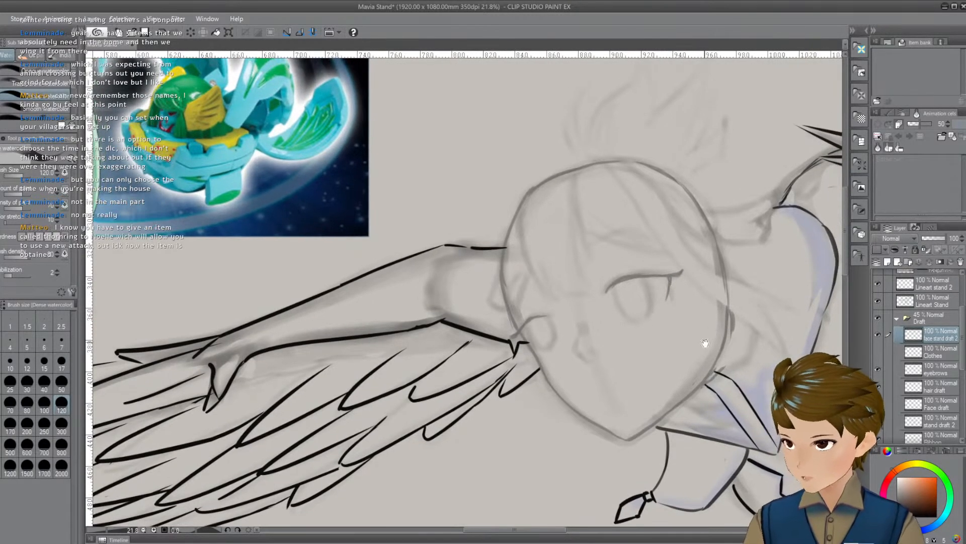
pyautogui.scroll(1, 699, 354)
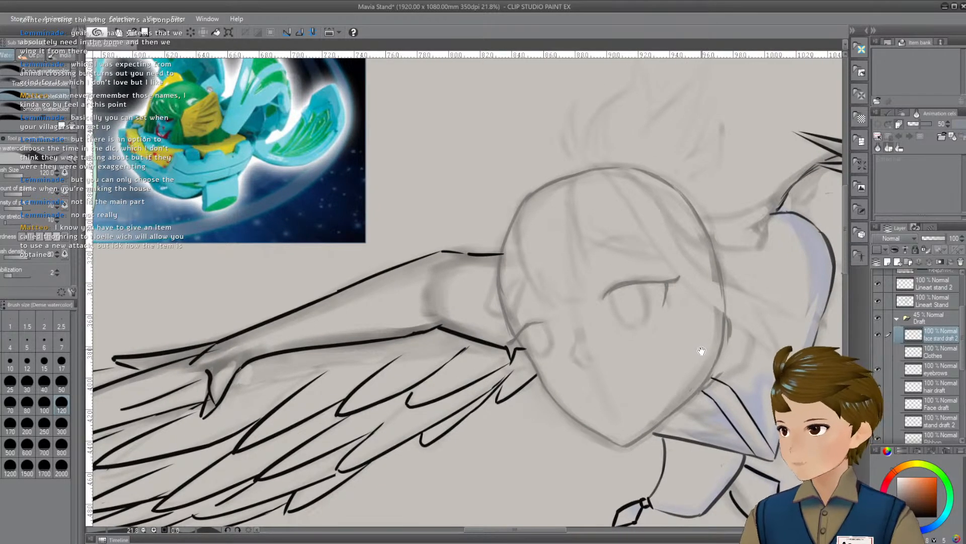
pyautogui.scroll(3, 702, 351)
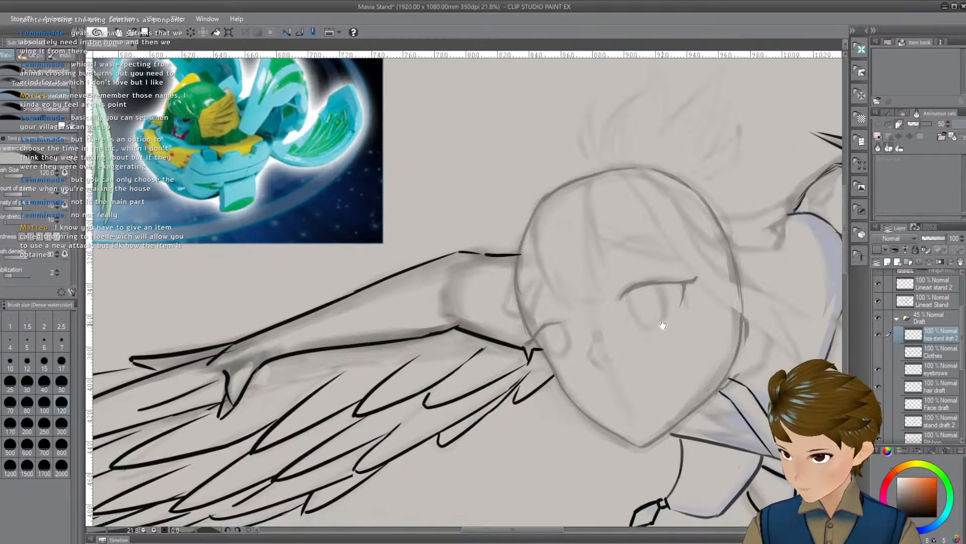
pyautogui.scroll(-2, 661, 328)
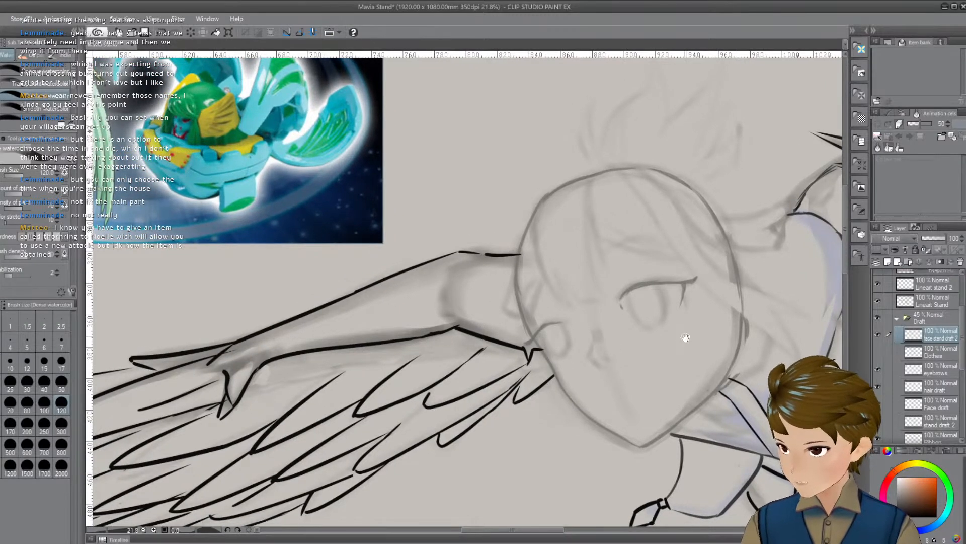
# Sketch the nose between the eyes with a short bridge line, an angled tip and a small nostril mark
pyautogui.hscroll(1, 672, 335)
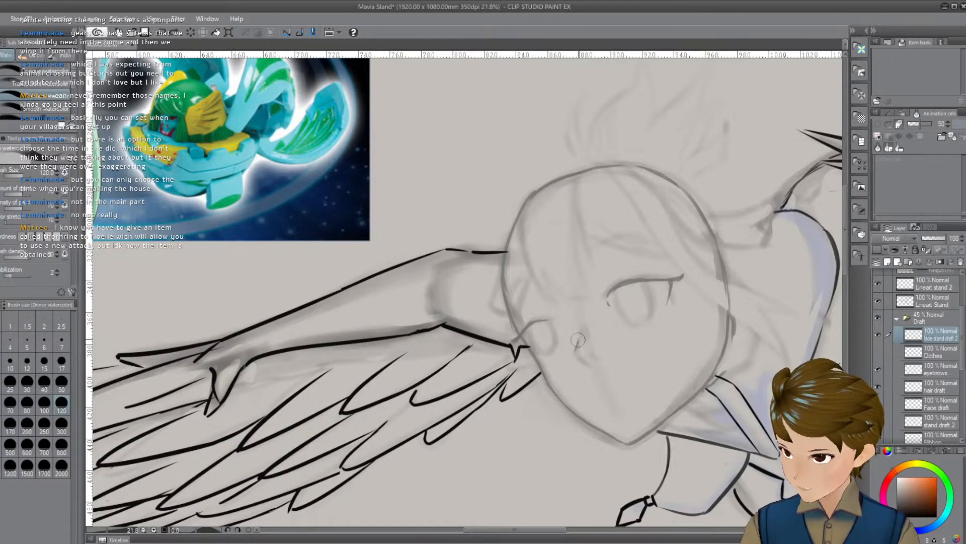
pyautogui.moveTo(576, 351)
pyautogui.mouseDown()
pyautogui.moveTo(579, 330)
pyautogui.moveTo(585, 363)
pyautogui.mouseUp()
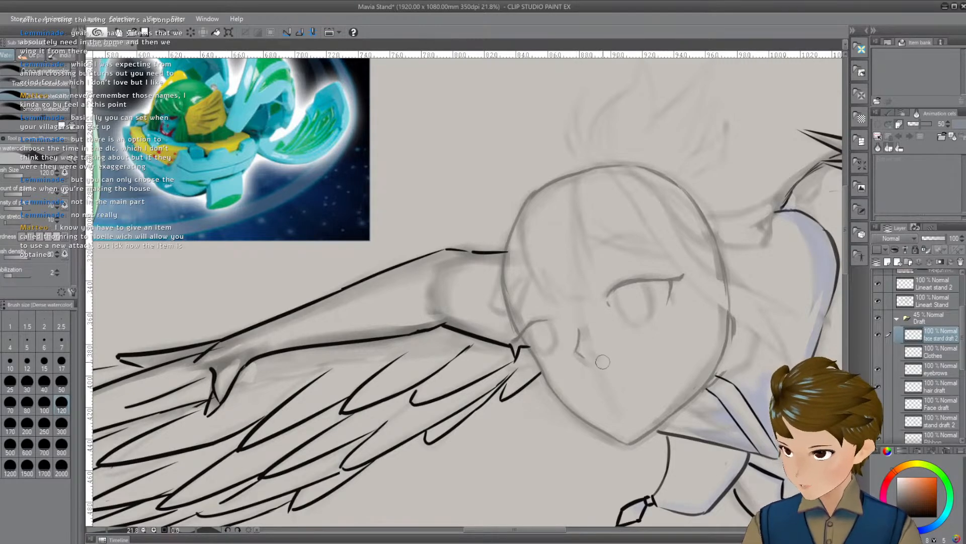
pyautogui.moveTo(600, 355)
pyautogui.mouseDown()
pyautogui.moveTo(587, 348)
pyautogui.moveTo(579, 361)
pyautogui.moveTo(590, 352)
pyautogui.mouseUp()
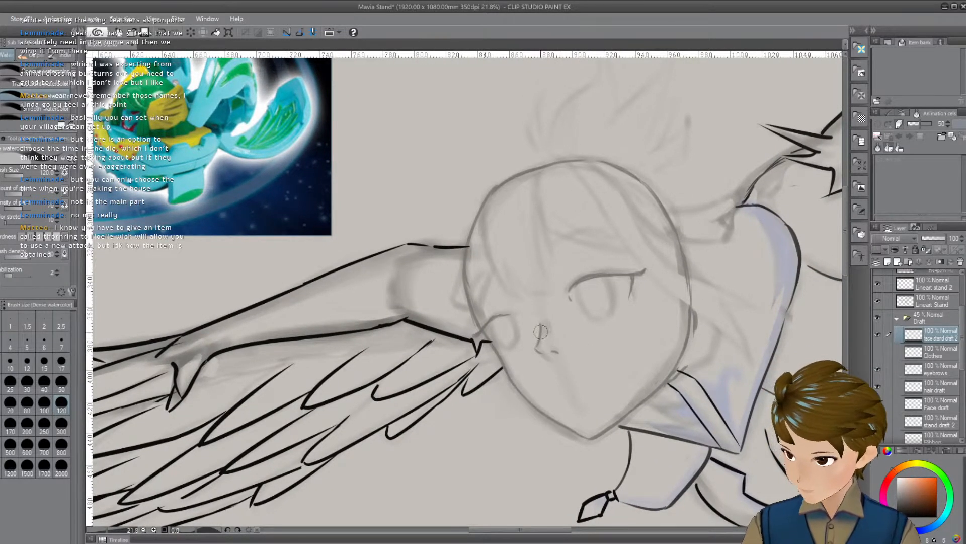
pyautogui.moveTo(569, 330); pyautogui.dragTo(586, 304)
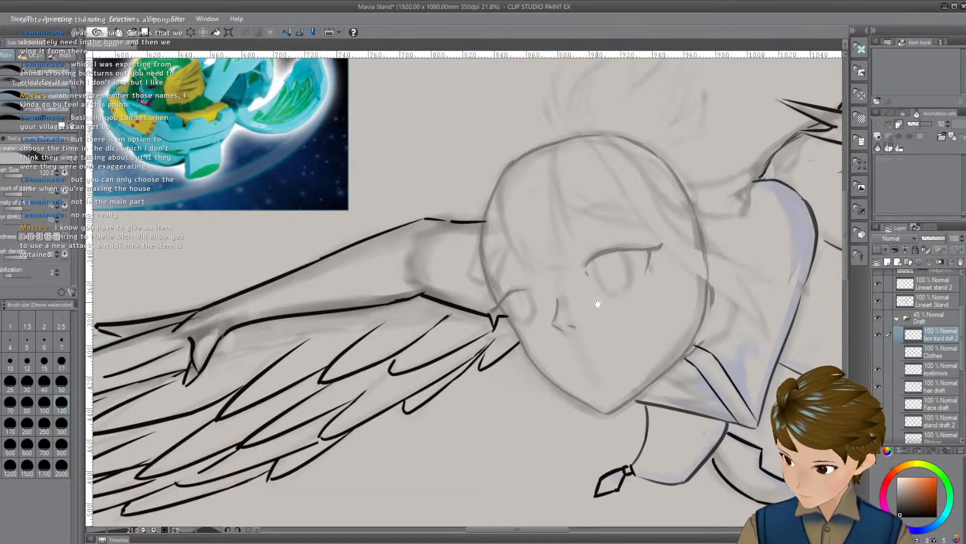
pyautogui.moveTo(660, 270); pyautogui.dragTo(660, 267)
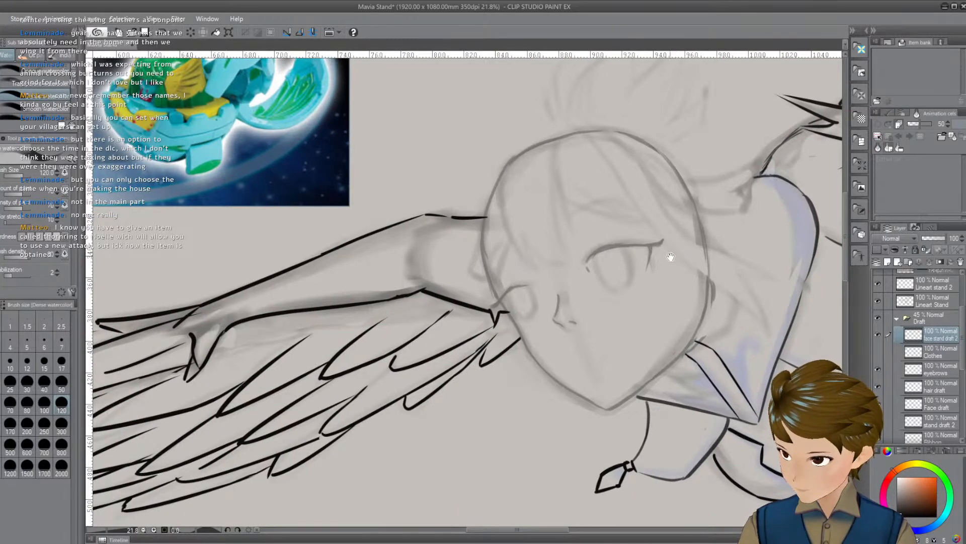
pyautogui.moveTo(701, 298)
pyautogui.mouseDown()
pyautogui.moveTo(694, 260)
pyautogui.moveTo(698, 268)
pyautogui.moveTo(670, 234)
pyautogui.moveTo(608, 334)
pyautogui.moveTo(607, 305)
pyautogui.moveTo(553, 321)
pyautogui.mouseUp()
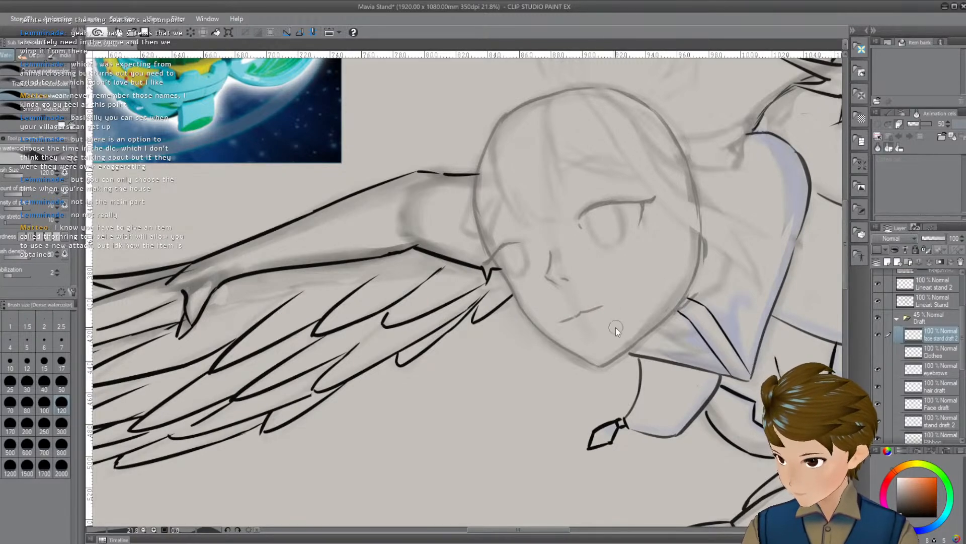
pyautogui.hotkey('ctrl', 'z')
pyautogui.hotkey('ctrl', 'z')
pyautogui.moveTo(614, 329)
pyautogui.mouseDown()
pyautogui.moveTo(615, 356)
pyautogui.moveTo(579, 312)
pyautogui.moveTo(584, 264)
pyautogui.moveTo(619, 268)
pyautogui.moveTo(665, 227)
pyautogui.moveTo(586, 248)
pyautogui.moveTo(624, 212)
pyautogui.mouseUp()
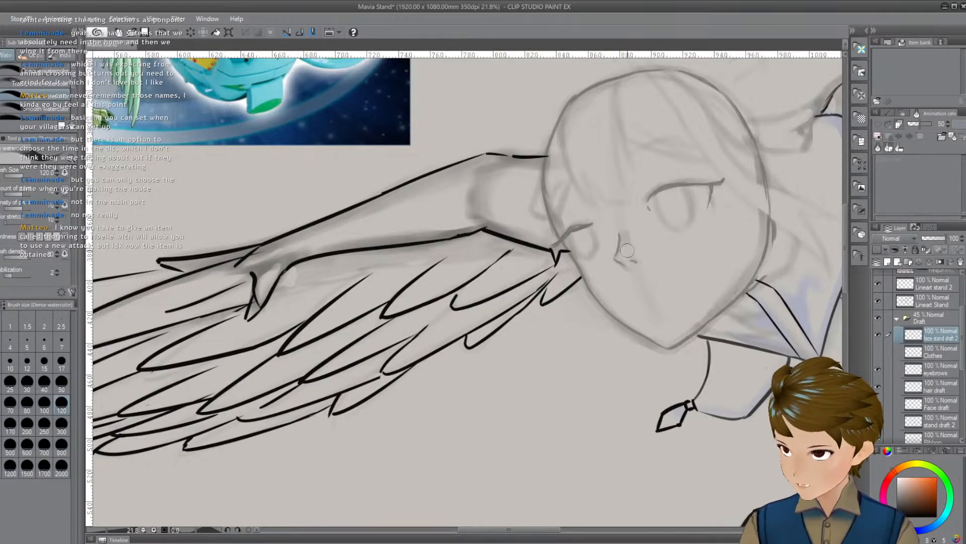
# Add a short line at the far eye's outer corner and outline the oval irises of both eyes
pyautogui.scroll(1, 627, 250)
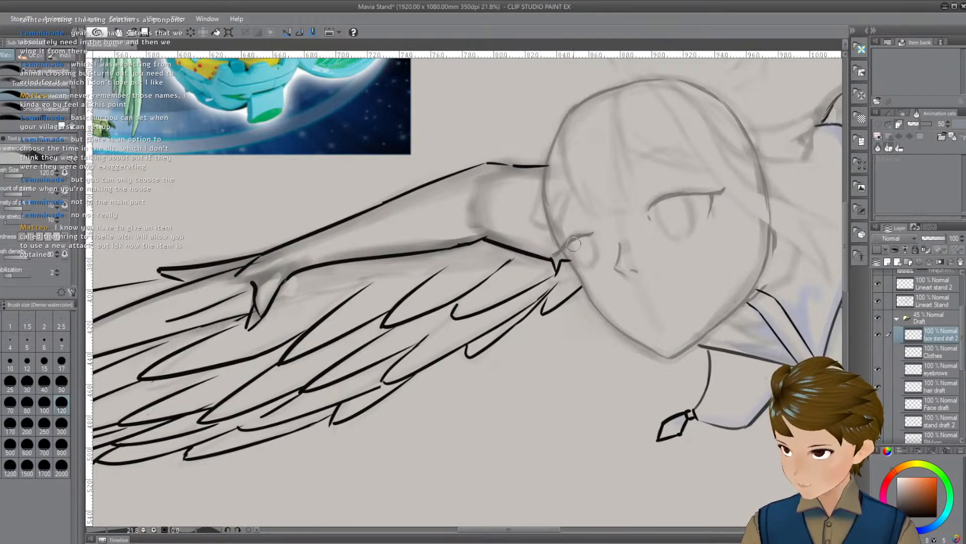
pyautogui.moveTo(559, 261); pyautogui.dragTo(572, 258)
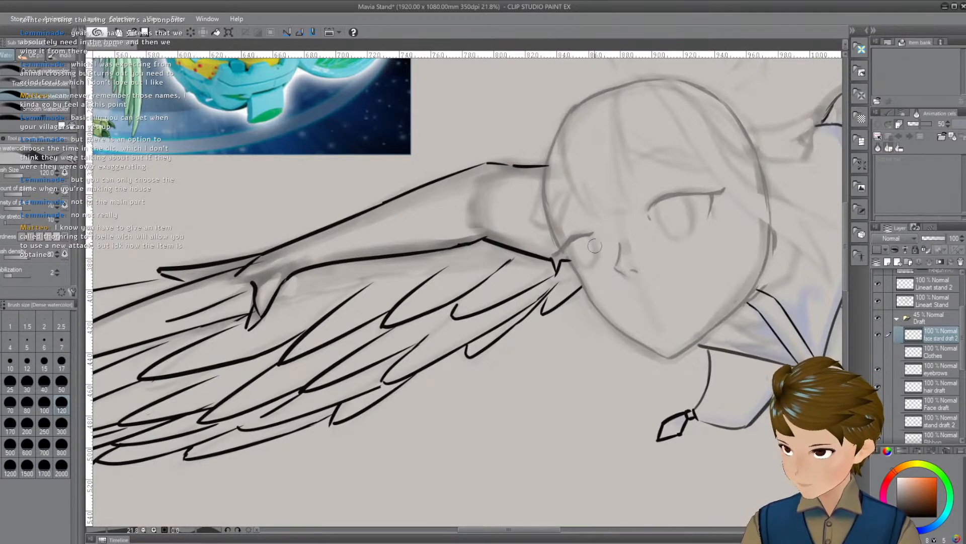
pyautogui.moveTo(612, 230); pyautogui.dragTo(631, 232)
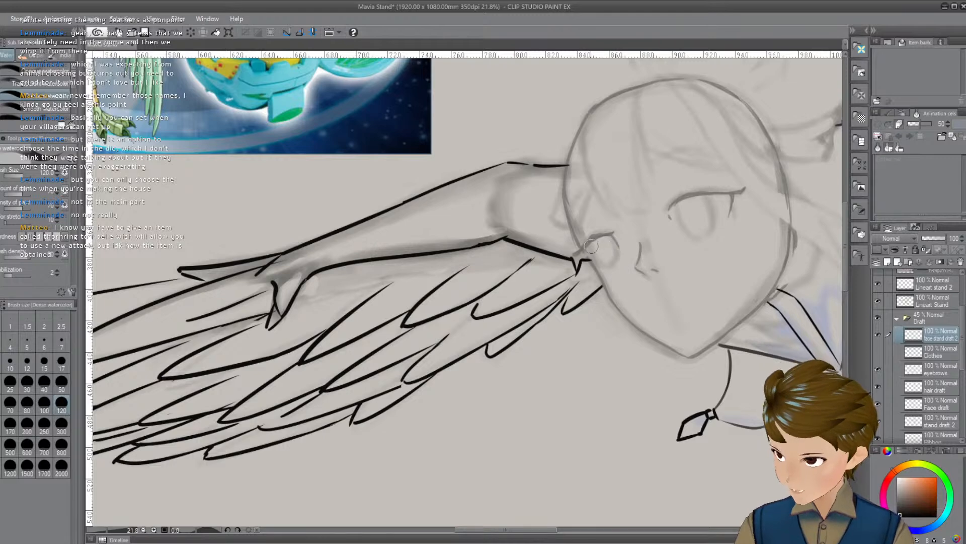
pyautogui.moveTo(679, 233)
pyautogui.mouseDown()
pyautogui.moveTo(691, 224)
pyautogui.moveTo(691, 201)
pyautogui.moveTo(656, 207)
pyautogui.mouseUp()
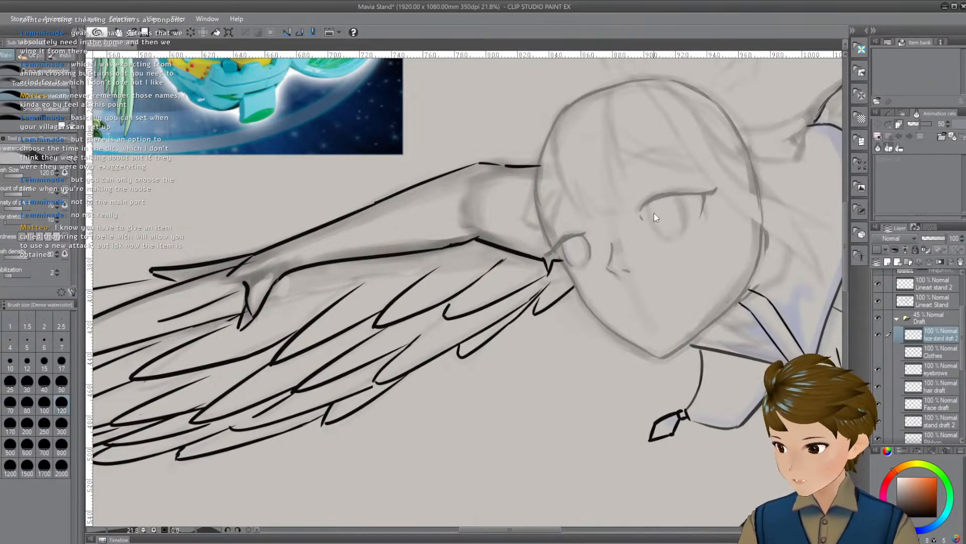
pyautogui.moveTo(701, 210); pyautogui.dragTo(684, 229)
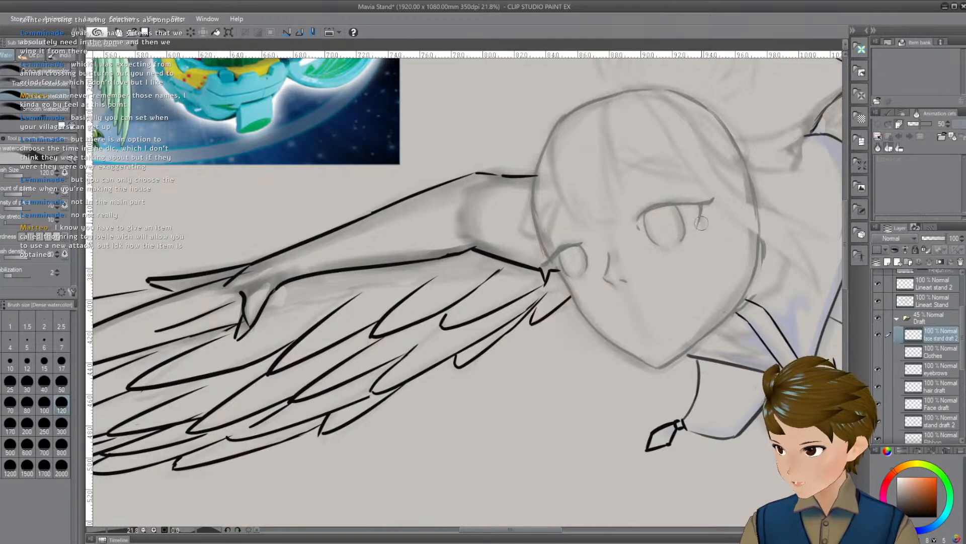
pyautogui.moveTo(727, 228); pyautogui.dragTo(714, 220)
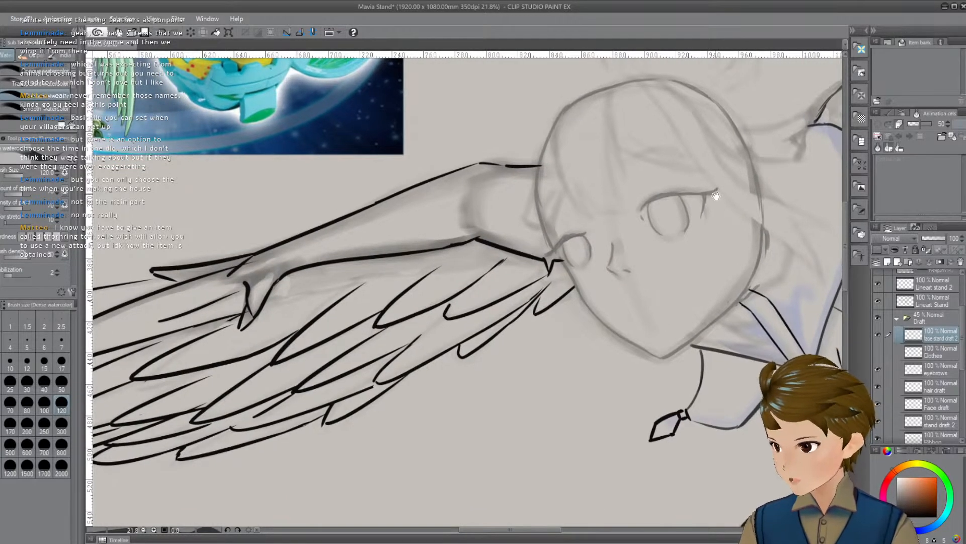
pyautogui.moveTo(788, 195); pyautogui.dragTo(722, 207)
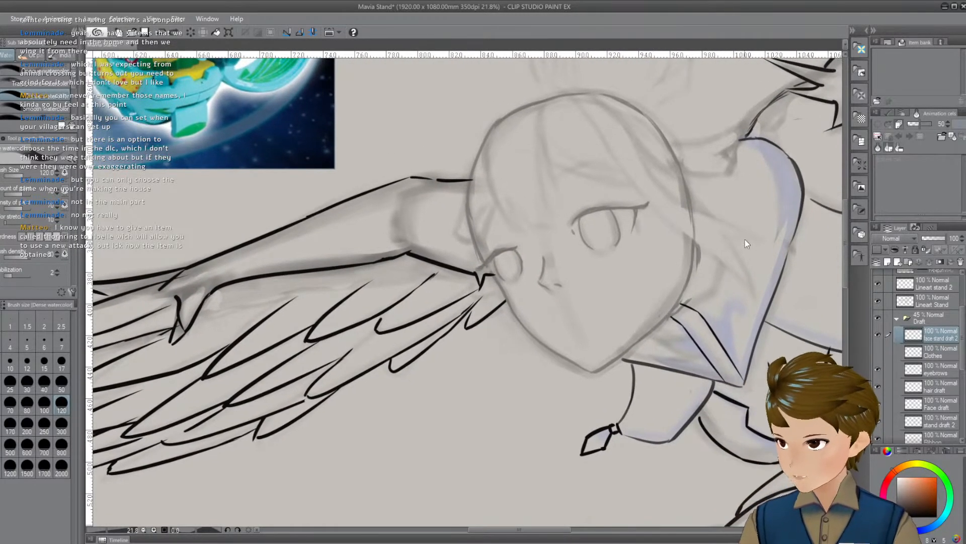
# Draw the lower edge of the front hair lock from the crown past the near eye's outer corner, ending in a forked tip beyond the cheek
pyautogui.moveTo(745, 239); pyautogui.dragTo(692, 264)
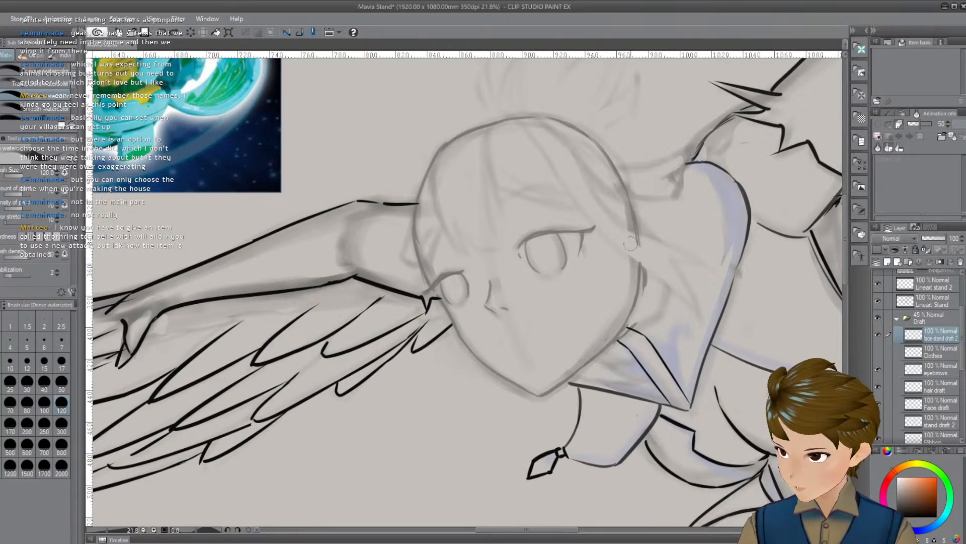
pyautogui.moveTo(694, 234)
pyautogui.mouseDown()
pyautogui.moveTo(729, 223)
pyautogui.moveTo(726, 259)
pyautogui.mouseUp()
pyautogui.moveTo(577, 160); pyautogui.dragTo(687, 302)
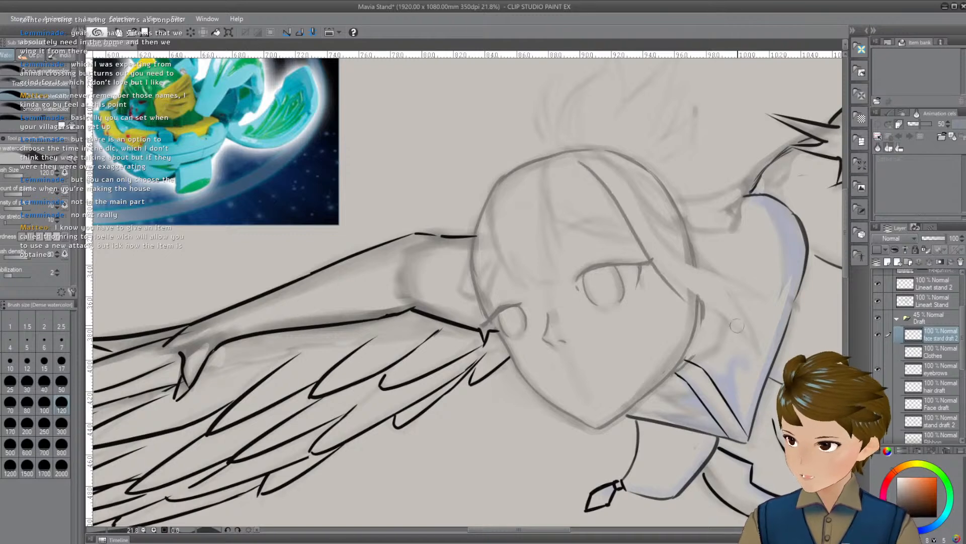
pyautogui.hotkey('ctrl', 'z')
pyautogui.moveTo(568, 146)
pyautogui.mouseDown()
pyautogui.moveTo(712, 309)
pyautogui.moveTo(674, 278)
pyautogui.moveTo(647, 278)
pyautogui.mouseUp()
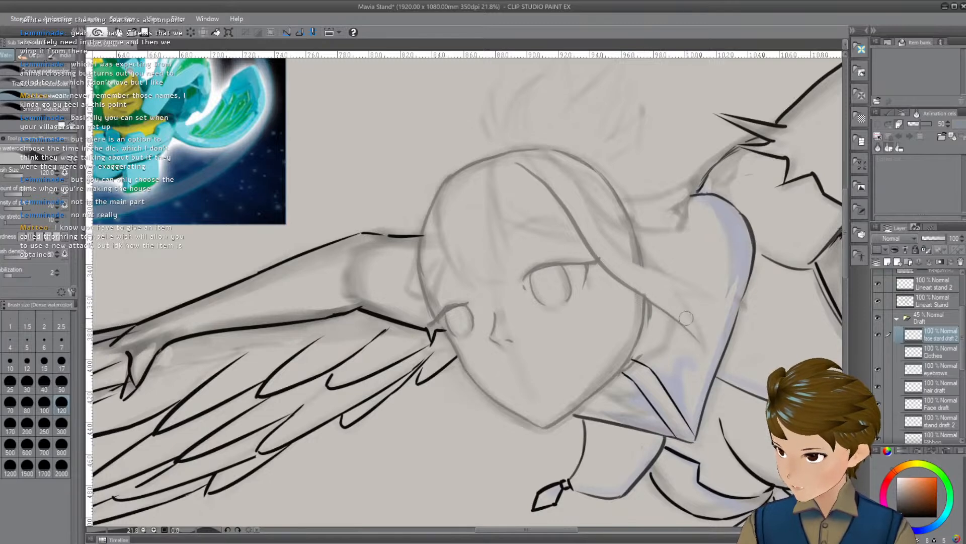
pyautogui.moveTo(686, 318); pyautogui.dragTo(671, 302)
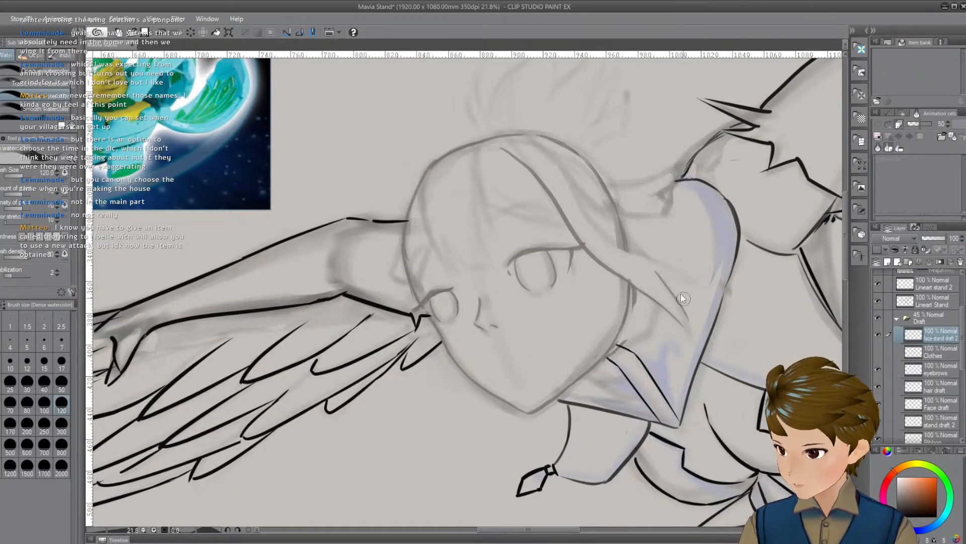
pyautogui.moveTo(692, 293); pyautogui.dragTo(672, 293)
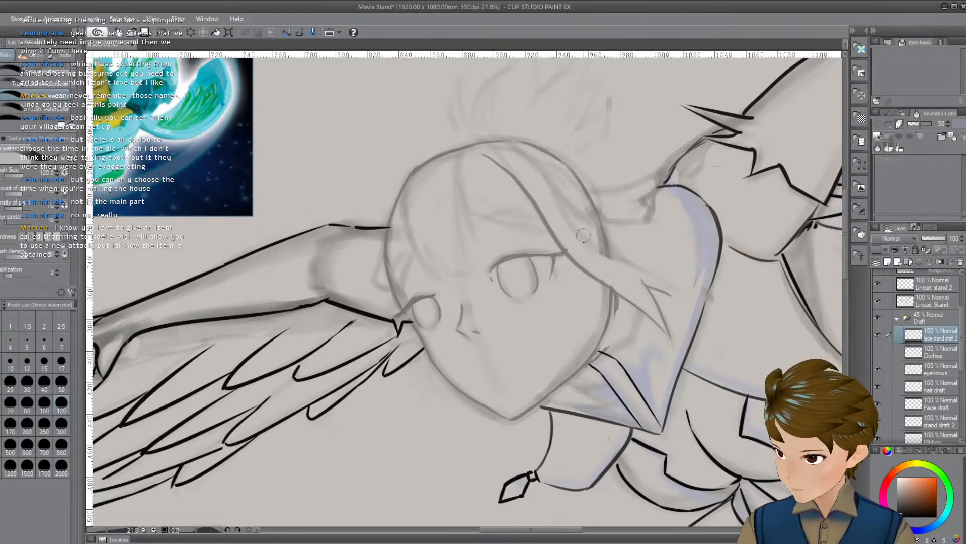
# Draw the upper edge of the front hair lock from the forehead down to its forked tip
pyautogui.moveTo(543, 169)
pyautogui.mouseDown()
pyautogui.moveTo(613, 256)
pyautogui.moveTo(652, 277)
pyautogui.mouseUp()
pyautogui.hotkey('ctrl', 'z')
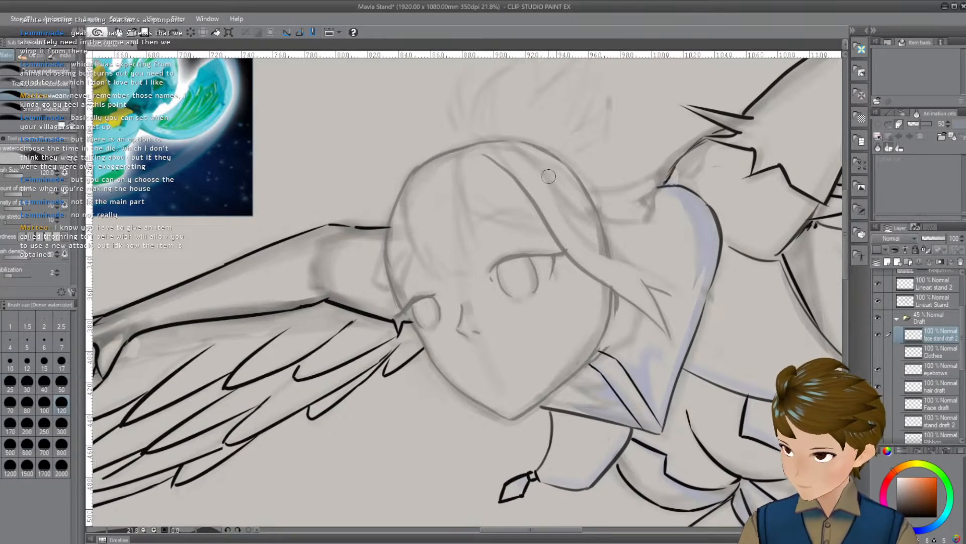
pyautogui.moveTo(549, 177); pyautogui.dragTo(659, 270)
pyautogui.hotkey('ctrl', 'z')
pyautogui.moveTo(540, 175)
pyautogui.mouseDown()
pyautogui.moveTo(575, 224)
pyautogui.moveTo(664, 277)
pyautogui.moveTo(579, 232)
pyautogui.moveTo(657, 273)
pyautogui.mouseUp()
pyautogui.hotkey('ctrl', 'z')
pyautogui.hotkey('ctrl', 'z')
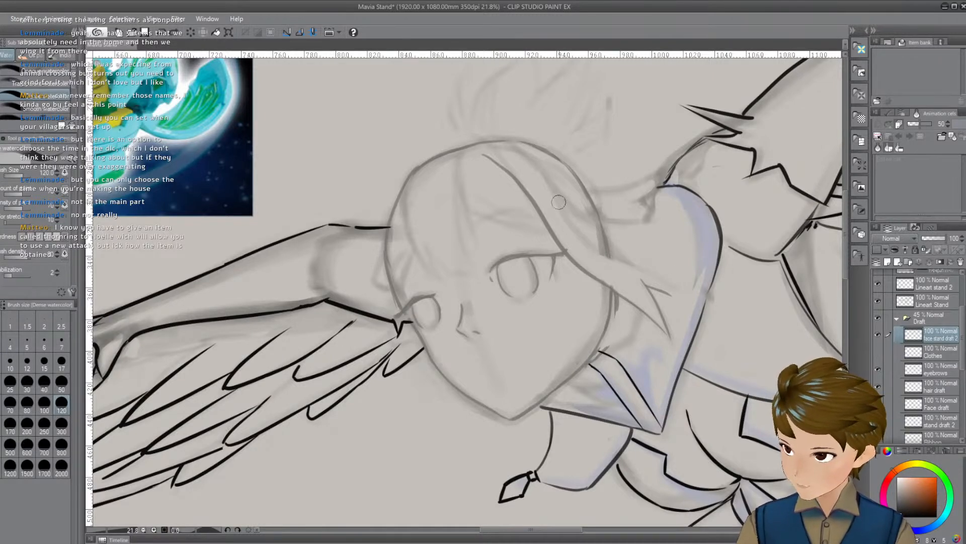
pyautogui.moveTo(558, 199); pyautogui.dragTo(660, 275)
pyautogui.hotkey('ctrl', 'z')
pyautogui.moveTo(569, 225)
pyautogui.mouseDown()
pyautogui.moveTo(677, 300)
pyautogui.moveTo(684, 257)
pyautogui.mouseUp()
pyautogui.hotkey('ctrl', 'z')
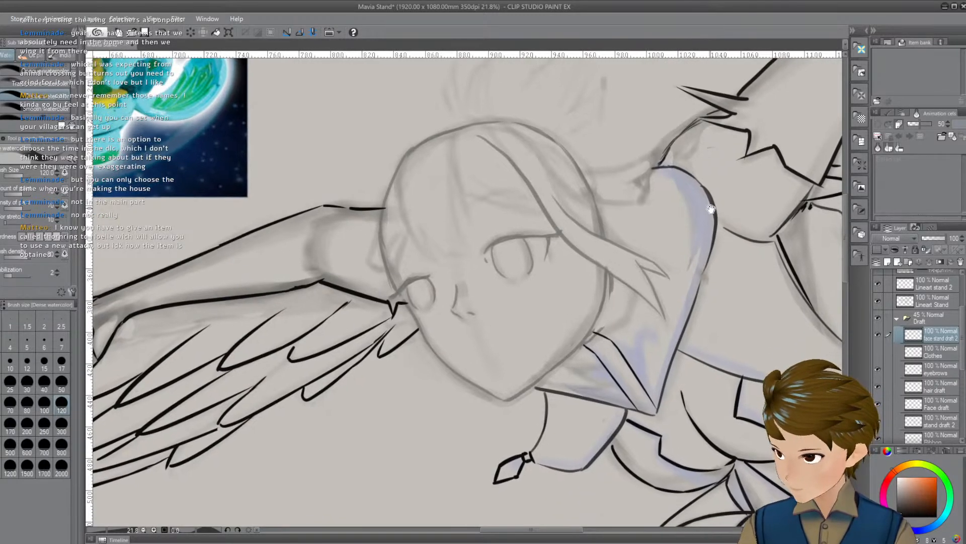
pyautogui.moveTo(736, 231); pyautogui.dragTo(753, 216)
pyautogui.moveTo(730, 180); pyautogui.dragTo(737, 204)
pyautogui.hotkey('ctrl', 'z')
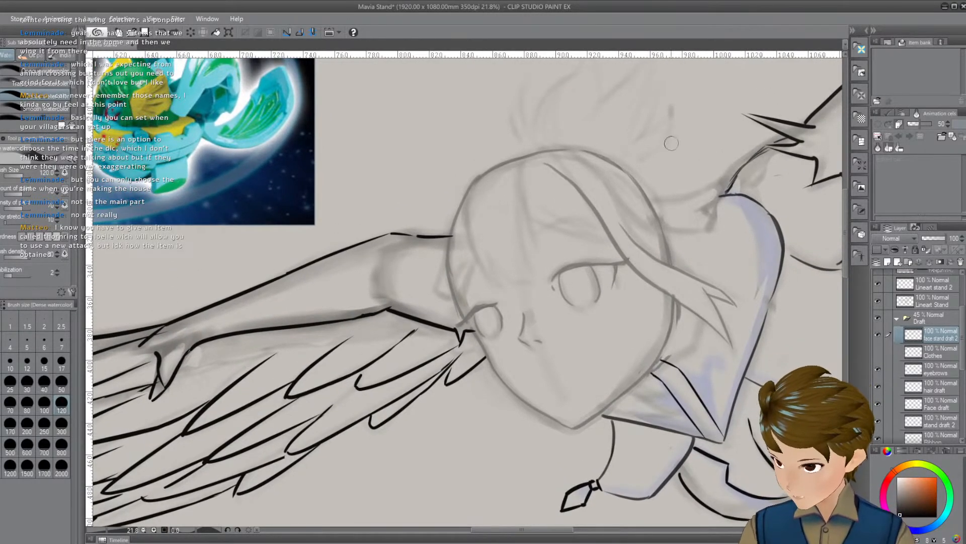
pyautogui.moveTo(673, 150)
pyautogui.mouseDown()
pyautogui.moveTo(739, 102)
pyautogui.moveTo(810, 91)
pyautogui.mouseUp()
pyautogui.hotkey('ctrl', 'z')
pyautogui.hotkey('ctrl', 'z')
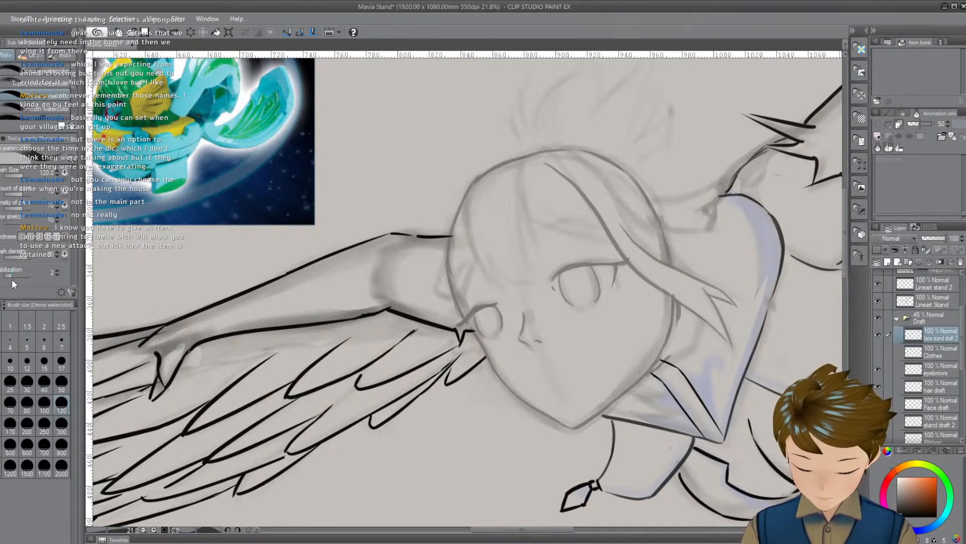
# Raise the brush stabilization to 6 and try it with long test strokes beside the head, removing them again
pyautogui.click(57, 271)
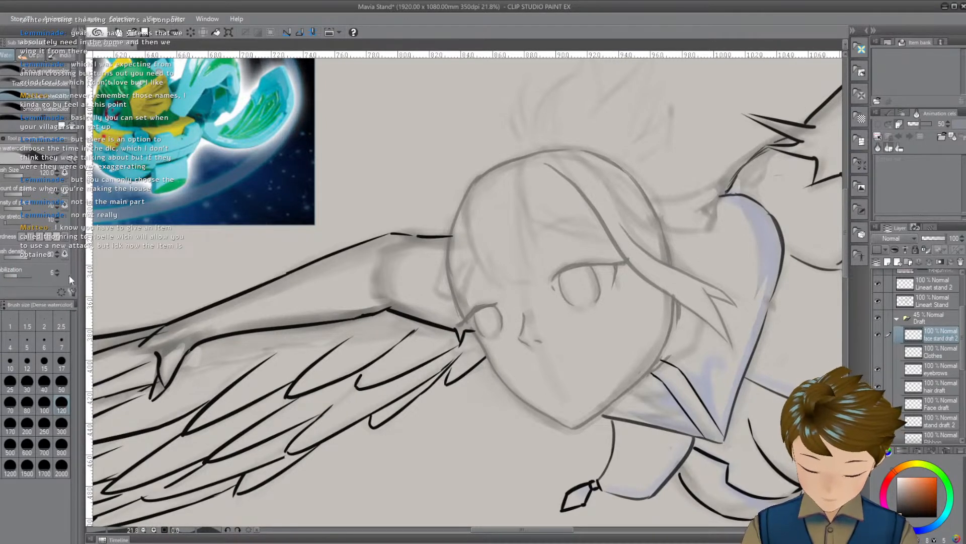
pyautogui.moveTo(367, 180)
pyautogui.mouseDown()
pyautogui.moveTo(361, 190)
pyautogui.moveTo(447, 389)
pyautogui.mouseUp()
pyautogui.hotkey('ctrl', 'z')
pyautogui.moveTo(397, 149)
pyautogui.mouseDown()
pyautogui.moveTo(387, 220)
pyautogui.moveTo(457, 309)
pyautogui.mouseUp()
pyautogui.hotkey('ctrl', 'z')
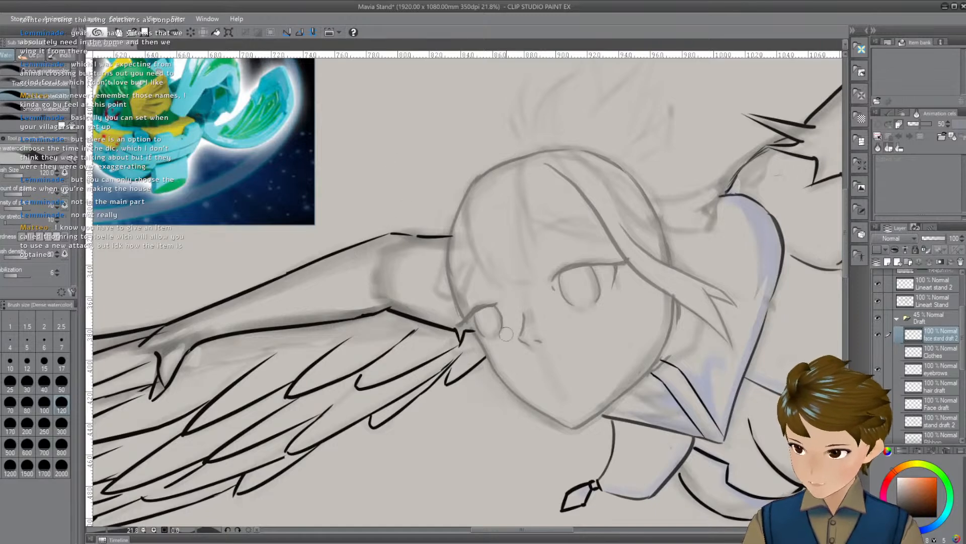
pyautogui.moveTo(689, 123); pyautogui.dragTo(673, 209)
pyautogui.moveTo(627, 221); pyautogui.dragTo(743, 110)
pyautogui.hotkey('ctrl', 'z')
pyautogui.moveTo(664, 223); pyautogui.dragTo(755, 147)
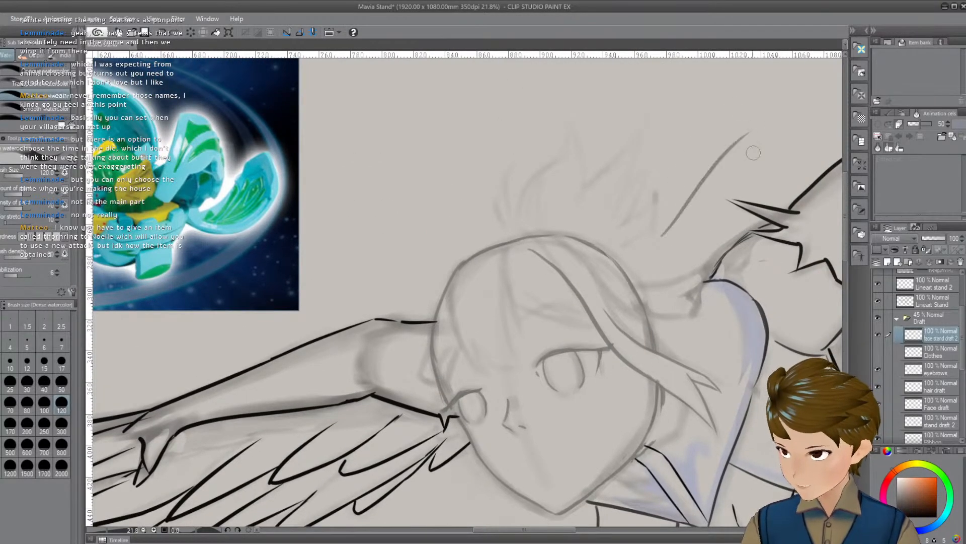
pyautogui.hotkey('ctrl', 'z')
pyautogui.moveTo(666, 252); pyautogui.dragTo(711, 198)
pyautogui.hotkey('ctrl', 'z')
pyautogui.hotkey('ctrl', 'z')
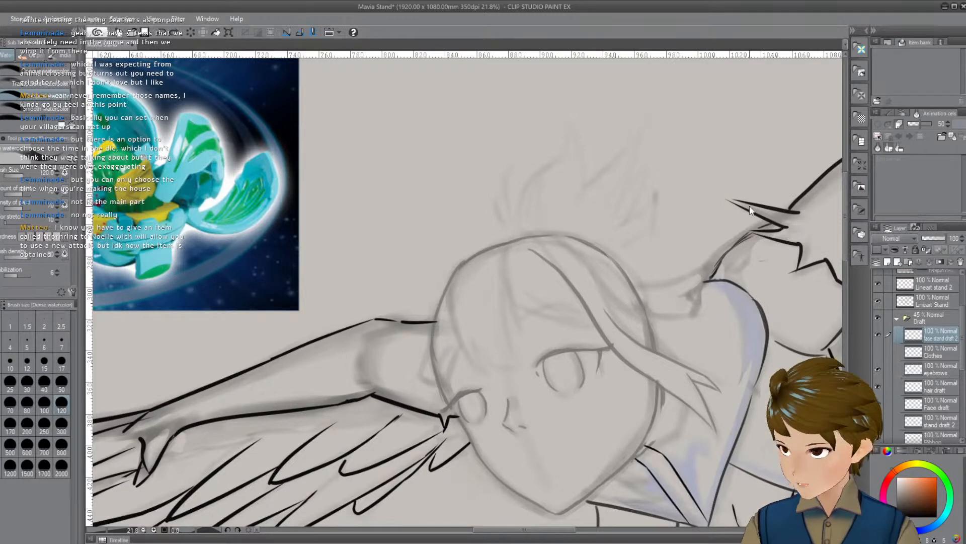
pyautogui.moveTo(691, 252)
pyautogui.mouseDown()
pyautogui.moveTo(673, 187)
pyautogui.moveTo(711, 154)
pyautogui.mouseUp()
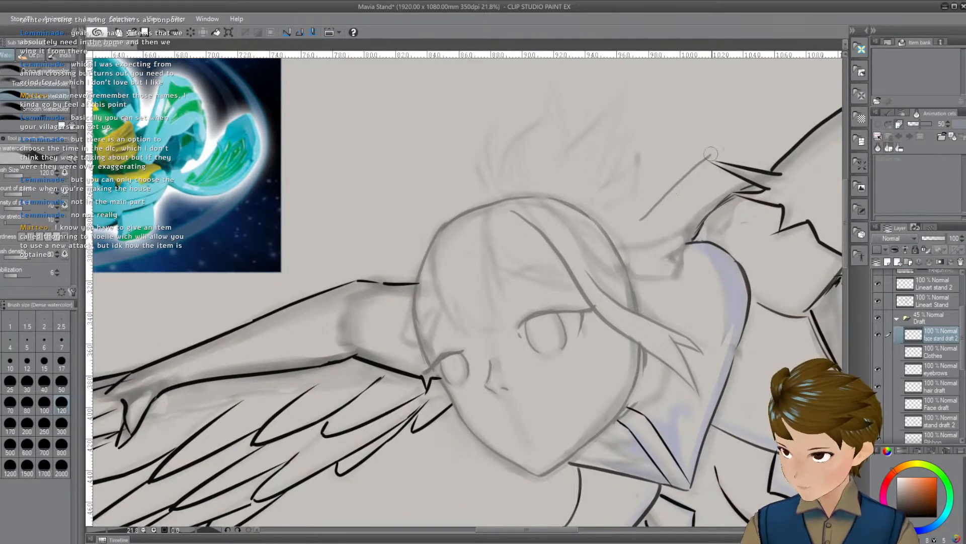
pyautogui.hotkey('ctrl', 'z')
pyautogui.moveTo(645, 229); pyautogui.dragTo(716, 138)
pyautogui.hotkey('ctrl', 'z')
# Redraw the form between the back of the head and the shoulder with an upper edge, a lower edge and a rounded end
pyautogui.moveTo(659, 282); pyautogui.dragTo(651, 254)
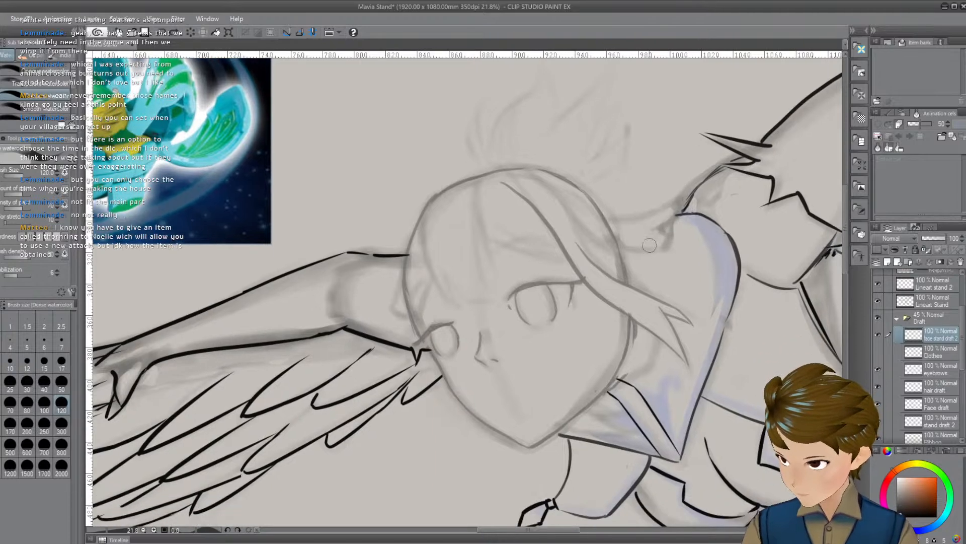
pyautogui.moveTo(750, 203); pyautogui.dragTo(736, 207)
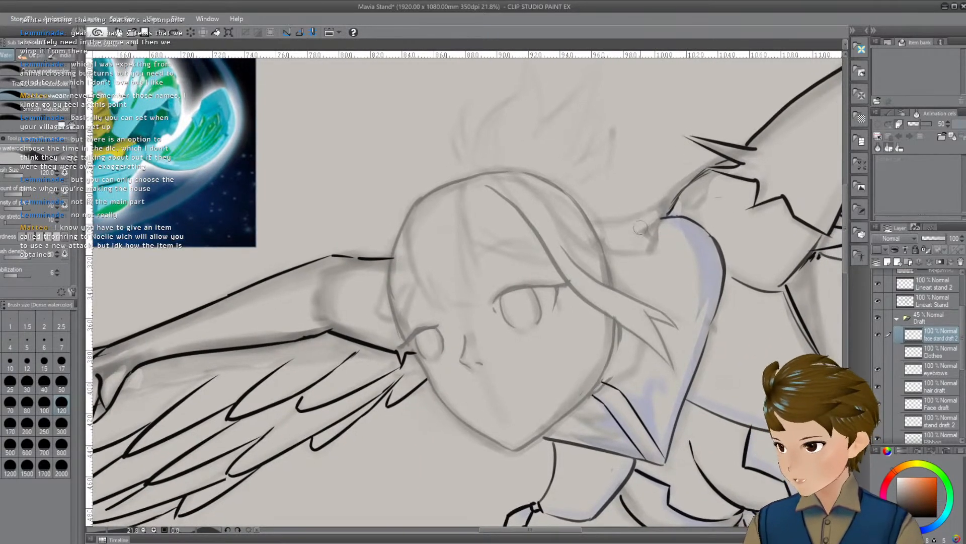
pyautogui.moveTo(586, 223)
pyautogui.mouseDown()
pyautogui.moveTo(668, 217)
pyautogui.moveTo(602, 222)
pyautogui.moveTo(673, 205)
pyautogui.mouseUp()
pyautogui.hotkey('ctrl', 'z')
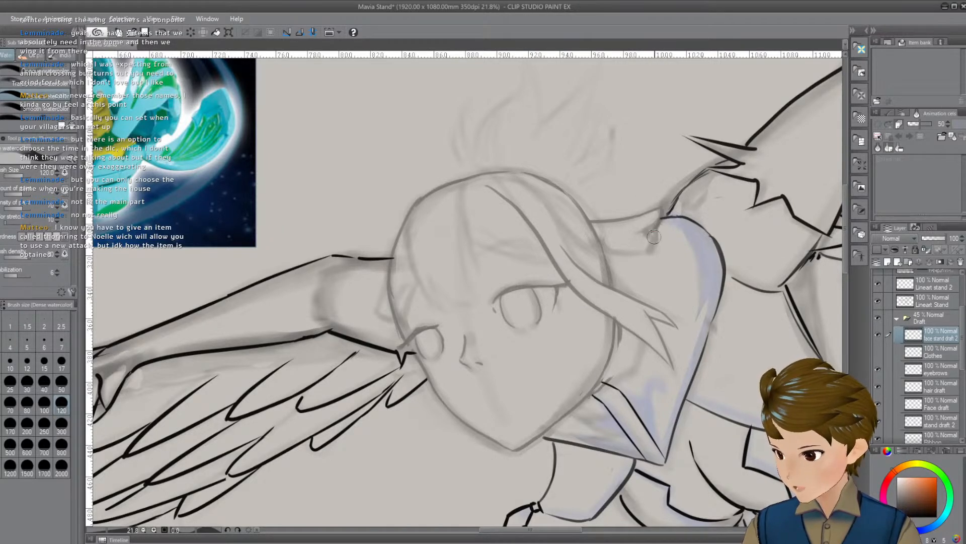
pyautogui.moveTo(656, 225)
pyautogui.mouseDown()
pyautogui.moveTo(642, 257)
pyautogui.moveTo(651, 242)
pyautogui.moveTo(603, 250)
pyautogui.moveTo(655, 253)
pyautogui.moveTo(602, 250)
pyautogui.moveTo(658, 249)
pyautogui.mouseUp()
pyautogui.hotkey('ctrl', 'z')
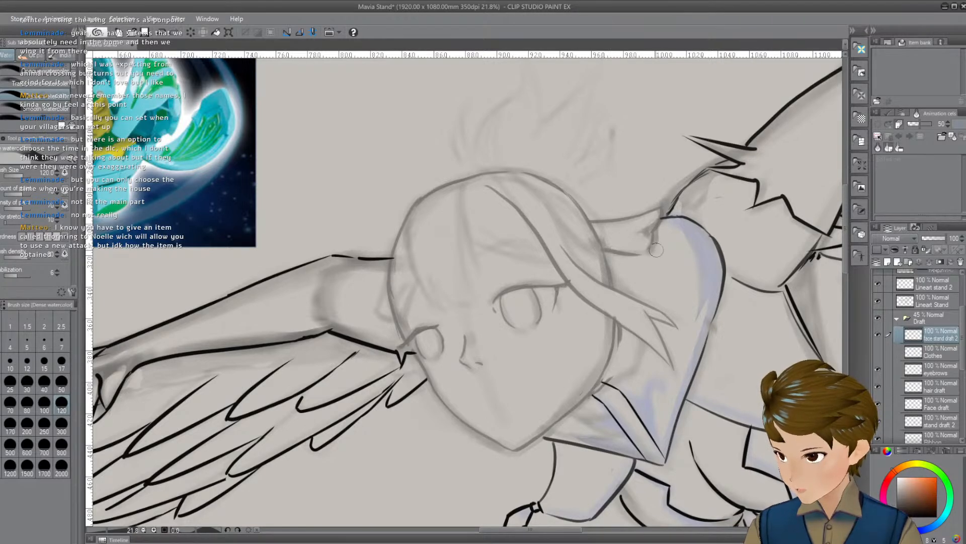
pyautogui.moveTo(719, 269); pyautogui.dragTo(643, 244)
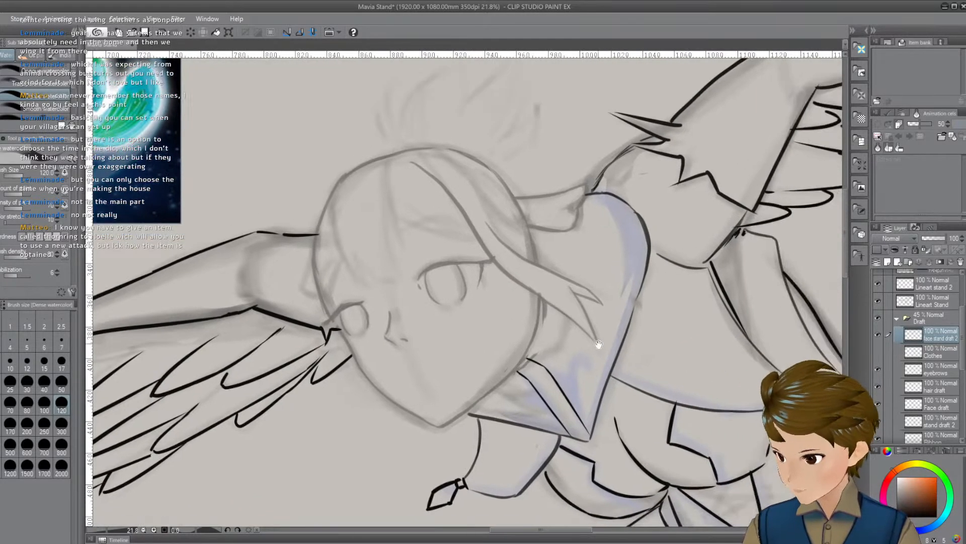
# Draw the first curved spike of the hair tuft rising from the crown and try a stroke for the next spike
pyautogui.moveTo(560, 354); pyautogui.dragTo(694, 356)
pyautogui.moveTo(598, 204); pyautogui.dragTo(704, 182)
pyautogui.moveTo(547, 240); pyautogui.dragTo(529, 190)
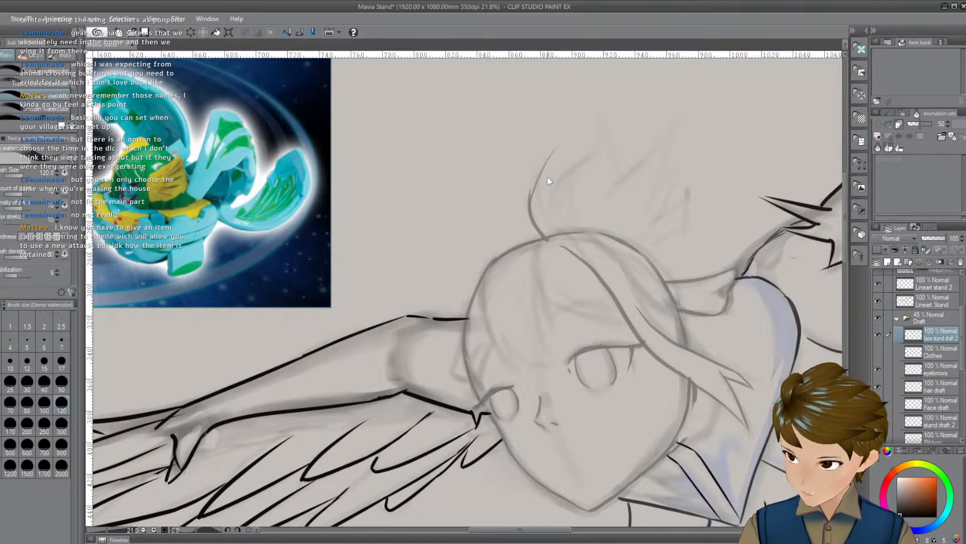
pyautogui.moveTo(530, 204); pyautogui.dragTo(555, 147)
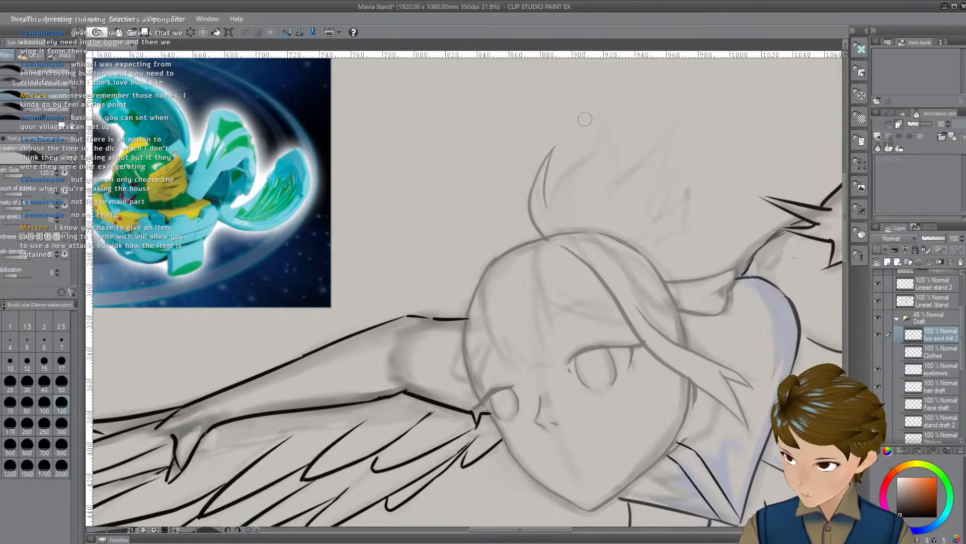
pyautogui.moveTo(644, 166); pyautogui.dragTo(652, 162)
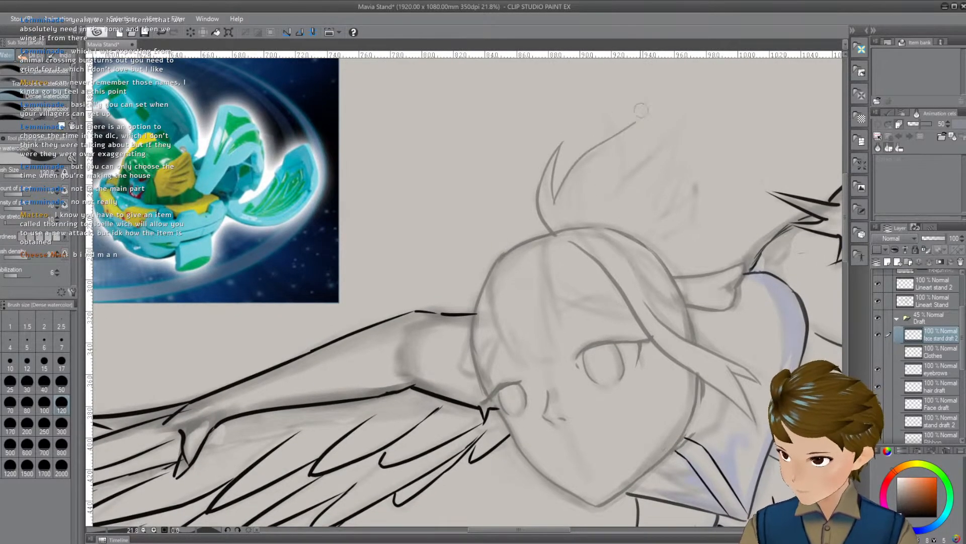
# Examine the winged character's head crest and hair in the reference image beside the drawing
pyautogui.moveTo(364, 229); pyautogui.dragTo(647, 341)
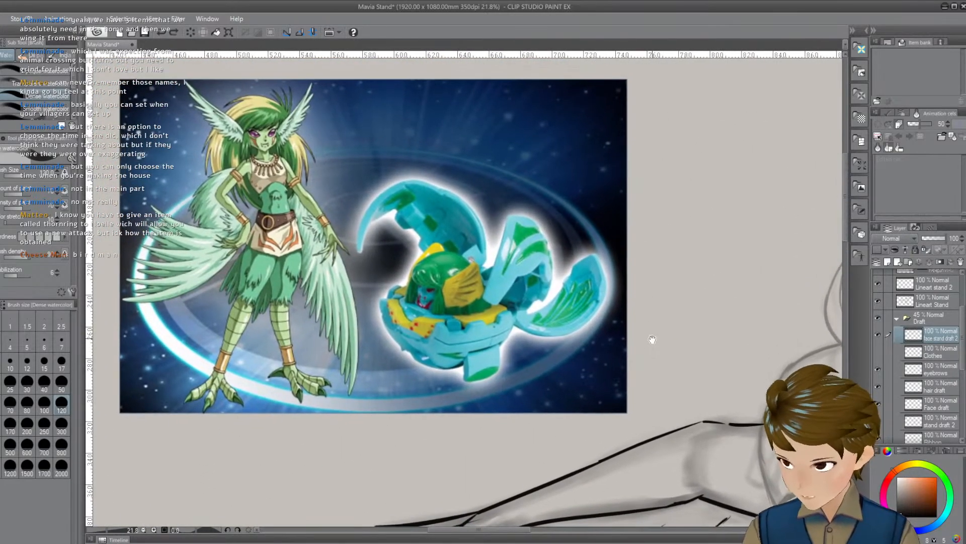
pyautogui.moveTo(681, 282); pyautogui.dragTo(719, 268)
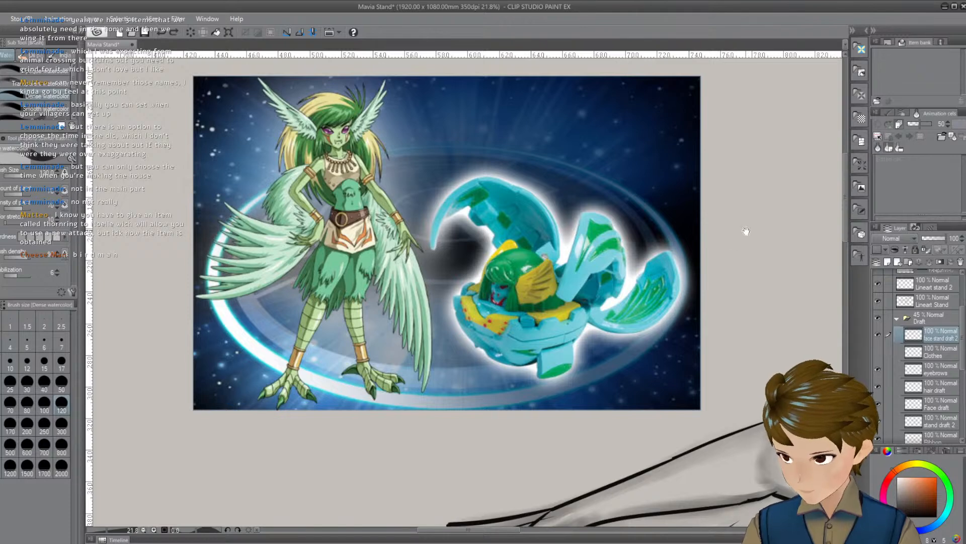
pyautogui.moveTo(775, 249)
pyautogui.mouseDown()
pyautogui.moveTo(729, 252)
pyautogui.moveTo(745, 257)
pyautogui.moveTo(712, 231)
pyautogui.moveTo(716, 261)
pyautogui.moveTo(698, 248)
pyautogui.moveTo(804, 309)
pyautogui.moveTo(633, 206)
pyautogui.mouseUp()
pyautogui.moveTo(744, 237); pyautogui.dragTo(822, 250)
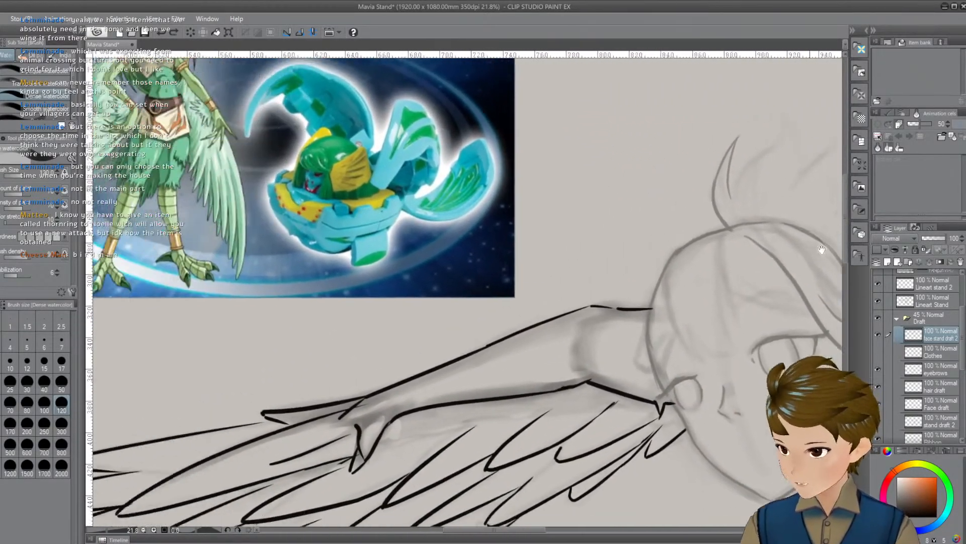
pyautogui.moveTo(605, 254)
pyautogui.mouseDown()
pyautogui.moveTo(695, 239)
pyautogui.moveTo(785, 373)
pyautogui.moveTo(619, 283)
pyautogui.moveTo(760, 239)
pyautogui.moveTo(658, 310)
pyautogui.moveTo(649, 294)
pyautogui.moveTo(559, 335)
pyautogui.moveTo(615, 356)
pyautogui.moveTo(611, 345)
pyautogui.mouseUp()
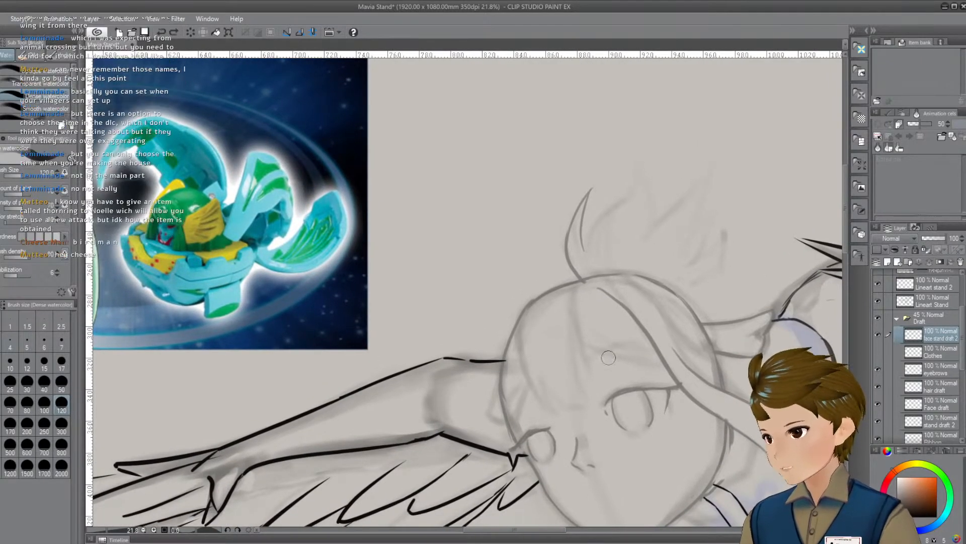
pyautogui.scroll(1, 608, 357)
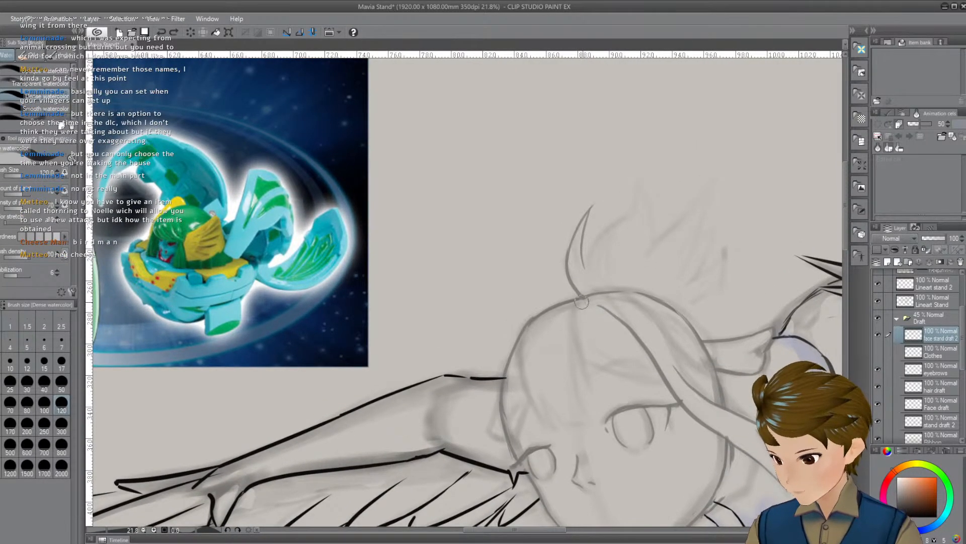
pyautogui.moveTo(660, 332); pyautogui.dragTo(567, 345)
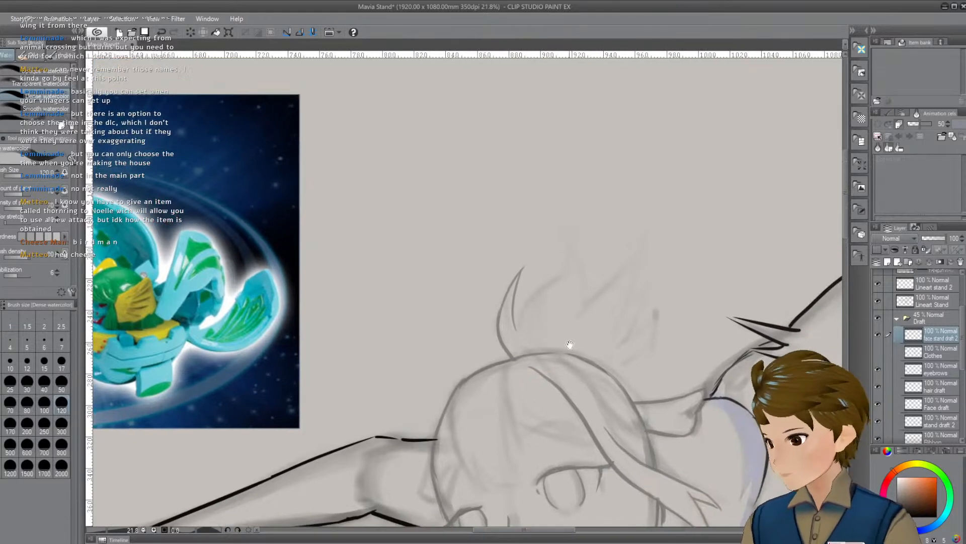
# Draw the second spike of the crown tuft with a long curved front edge and a short back edge
pyautogui.scroll(-1, 530, 287)
pyautogui.moveTo(514, 317)
pyautogui.mouseDown()
pyautogui.moveTo(534, 272)
pyautogui.moveTo(551, 258)
pyautogui.moveTo(521, 291)
pyautogui.moveTo(577, 221)
pyautogui.mouseUp()
pyautogui.hotkey('ctrl', 'z')
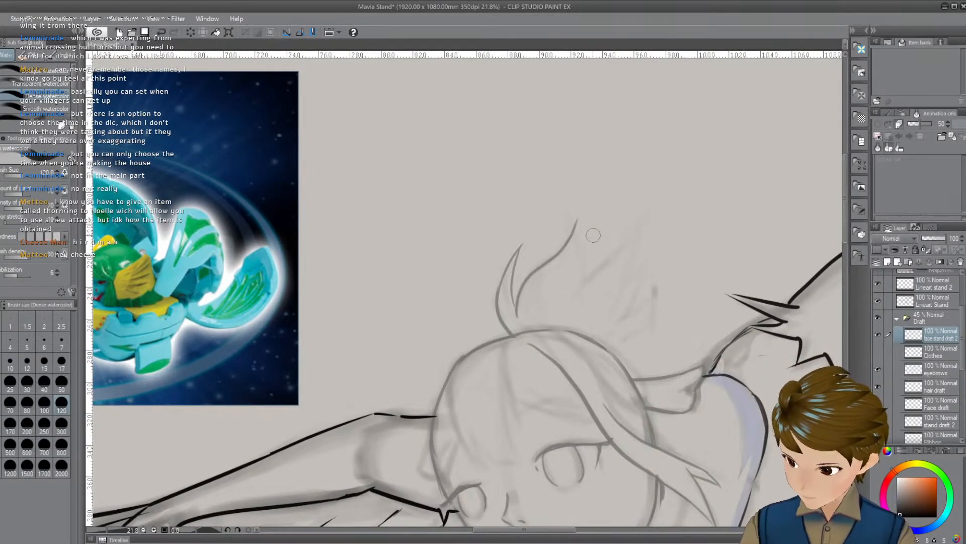
pyautogui.moveTo(584, 286); pyautogui.dragTo(576, 228)
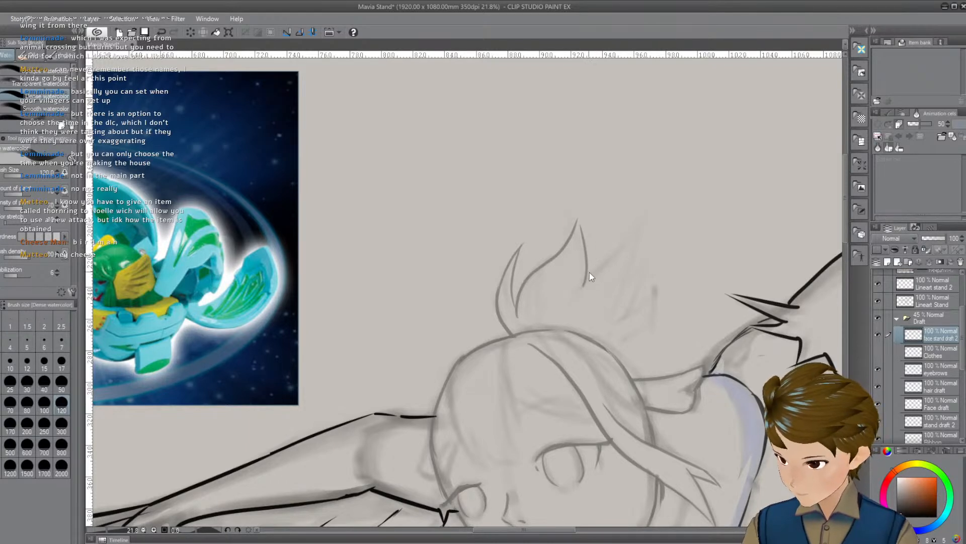
# Draw the front edge of the tuft's tall third spike, redoing it as a longer curve reaching past the second tip
pyautogui.moveTo(580, 290); pyautogui.dragTo(637, 232)
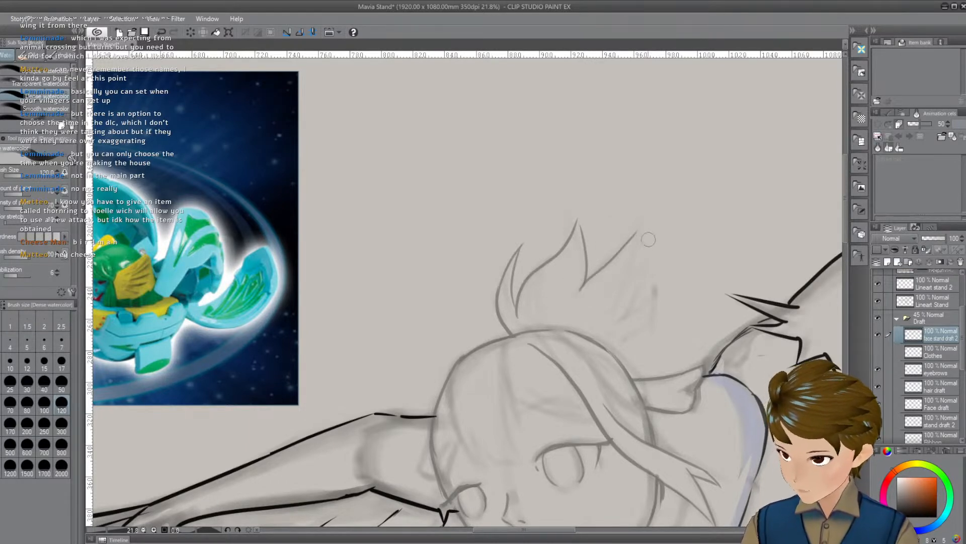
pyautogui.hotkey('ctrl', 'z')
pyautogui.moveTo(572, 298); pyautogui.dragTo(657, 210)
pyautogui.hotkey('ctrl', 'z')
pyautogui.hotkey('ctrl', 'z')
pyautogui.moveTo(574, 297); pyautogui.dragTo(665, 208)
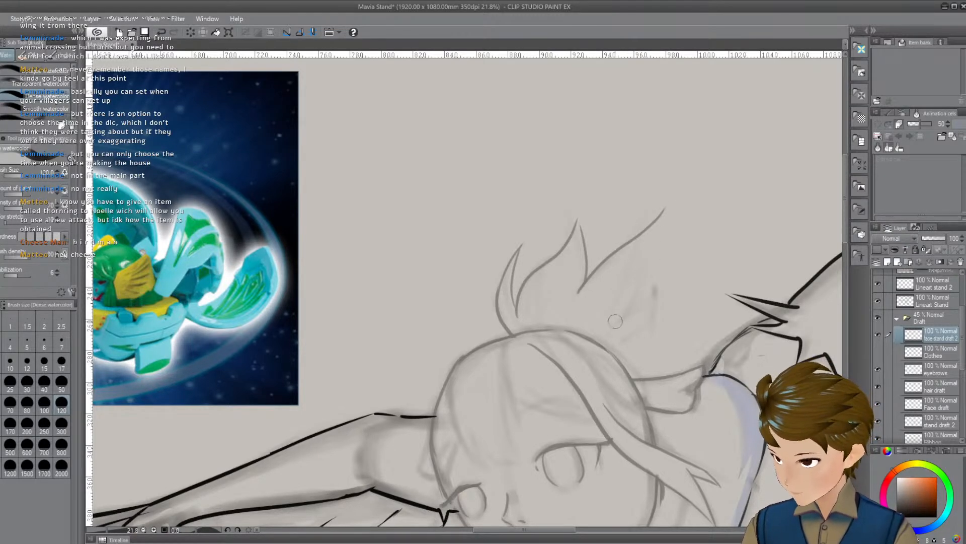
# Draw the back edge of the tall third spike from its tip down towards the crown, redoing the stroke until it fits
pyautogui.moveTo(615, 322); pyautogui.dragTo(660, 221)
pyautogui.hotkey('ctrl', 'z')
pyautogui.moveTo(622, 312); pyautogui.dragTo(667, 214)
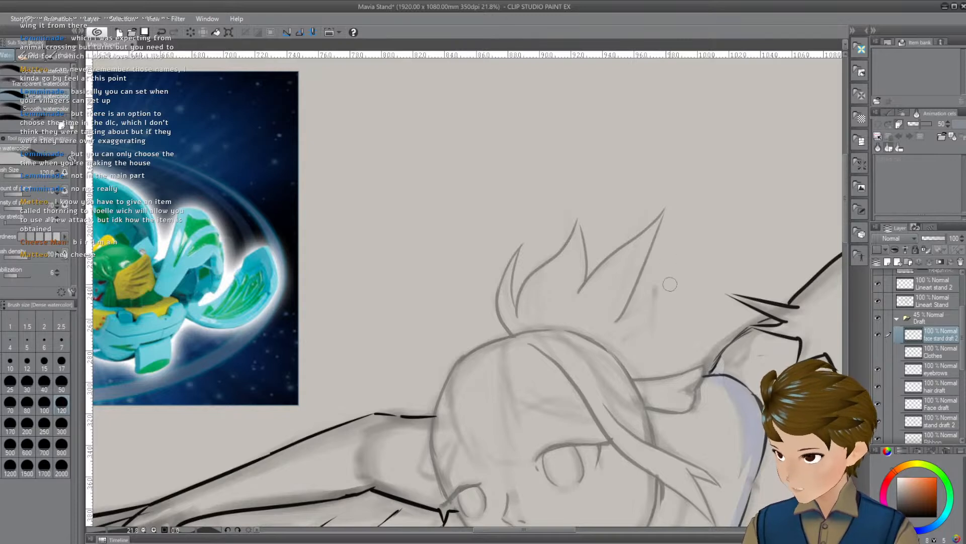
pyautogui.hotkey('ctrl', 'z')
pyautogui.moveTo(617, 324); pyautogui.dragTo(659, 202)
pyautogui.hotkey('ctrl', 'z')
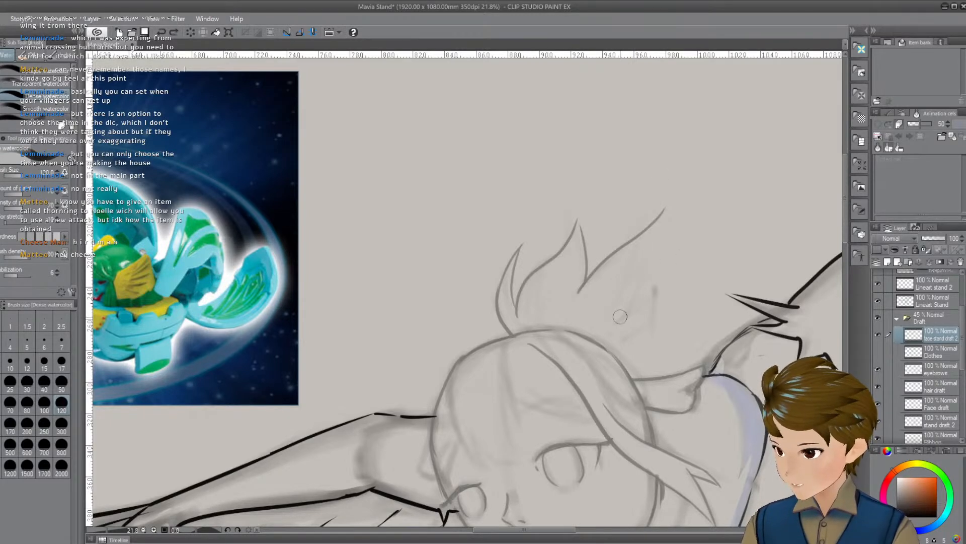
pyautogui.moveTo(617, 325); pyautogui.dragTo(663, 206)
pyautogui.hotkey('ctrl', 'z')
pyautogui.moveTo(614, 327)
pyautogui.mouseDown()
pyautogui.moveTo(665, 207)
pyautogui.moveTo(615, 325)
pyautogui.mouseUp()
pyautogui.hotkey('ctrl', 'z')
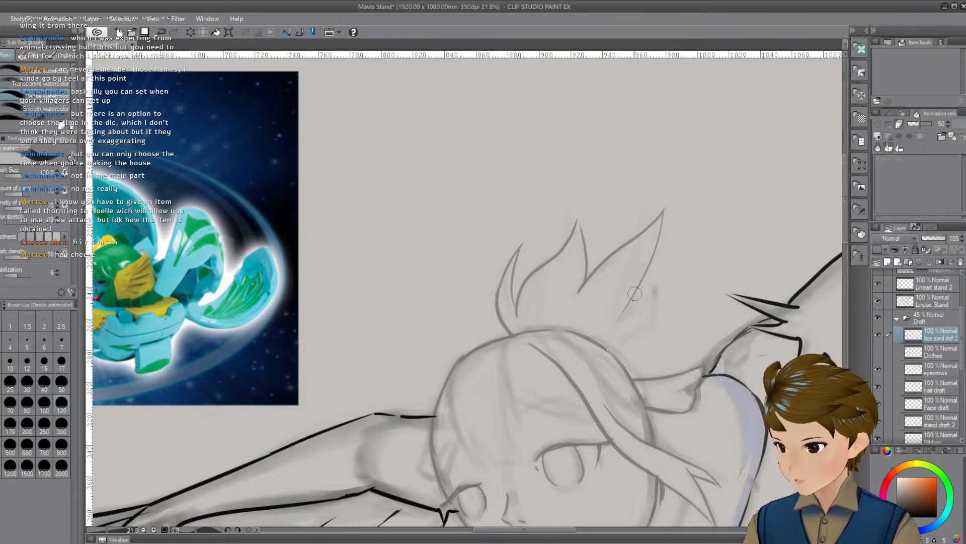
# Add inner strand lines and a smaller fourth spike behind the tall one, finishing the tuft with a tiny point at the crown
pyautogui.moveTo(635, 241)
pyautogui.mouseDown()
pyautogui.moveTo(611, 301)
pyautogui.moveTo(627, 268)
pyautogui.moveTo(592, 300)
pyautogui.moveTo(636, 251)
pyautogui.moveTo(614, 320)
pyautogui.mouseUp()
pyautogui.hotkey('ctrl', 'z')
pyautogui.moveTo(638, 283)
pyautogui.mouseDown()
pyautogui.moveTo(606, 316)
pyautogui.moveTo(632, 292)
pyautogui.moveTo(613, 274)
pyautogui.moveTo(605, 322)
pyautogui.moveTo(618, 257)
pyautogui.mouseUp()
pyautogui.hotkey('ctrl', 'z')
pyautogui.hotkey('ctrl', 'z')
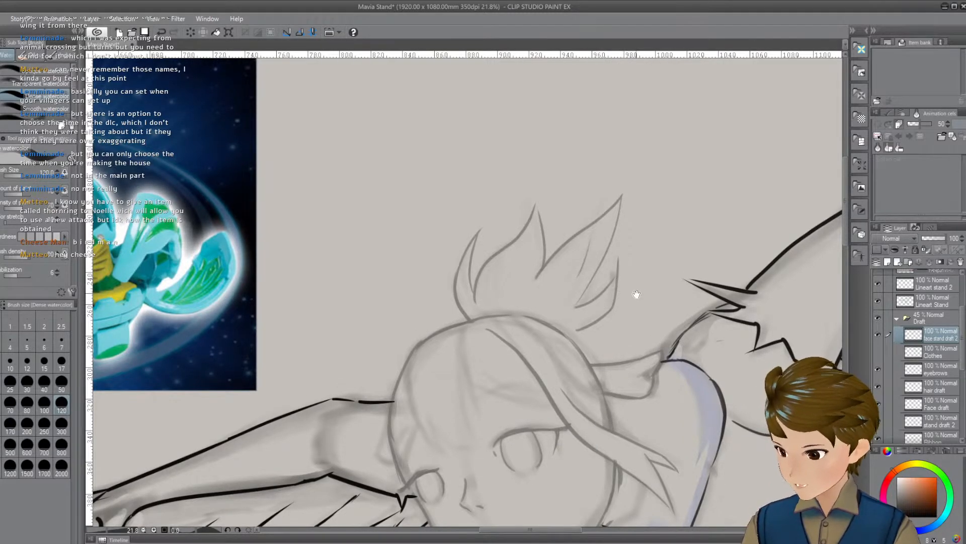
pyautogui.moveTo(636, 295); pyautogui.dragTo(637, 298)
pyautogui.moveTo(662, 342); pyautogui.dragTo(646, 313)
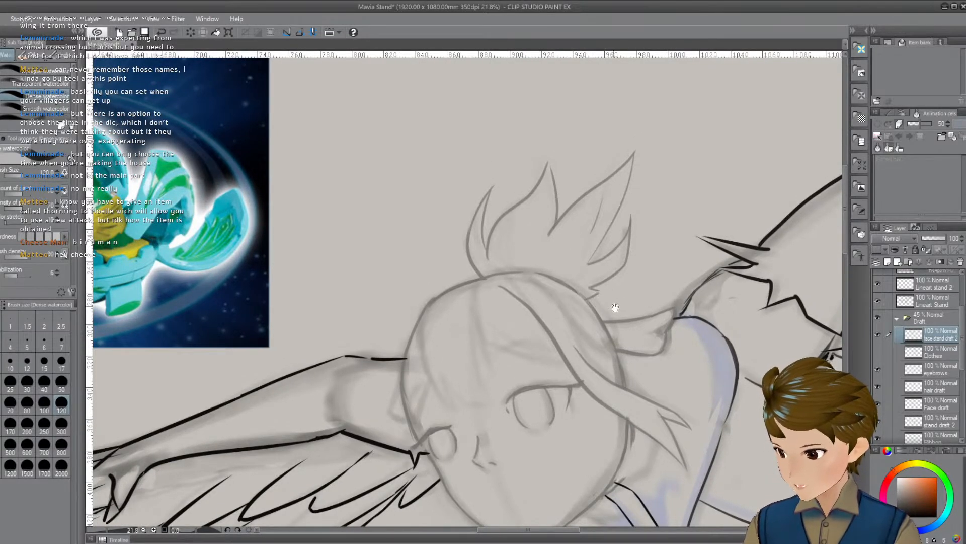
pyautogui.moveTo(672, 350); pyautogui.dragTo(655, 302)
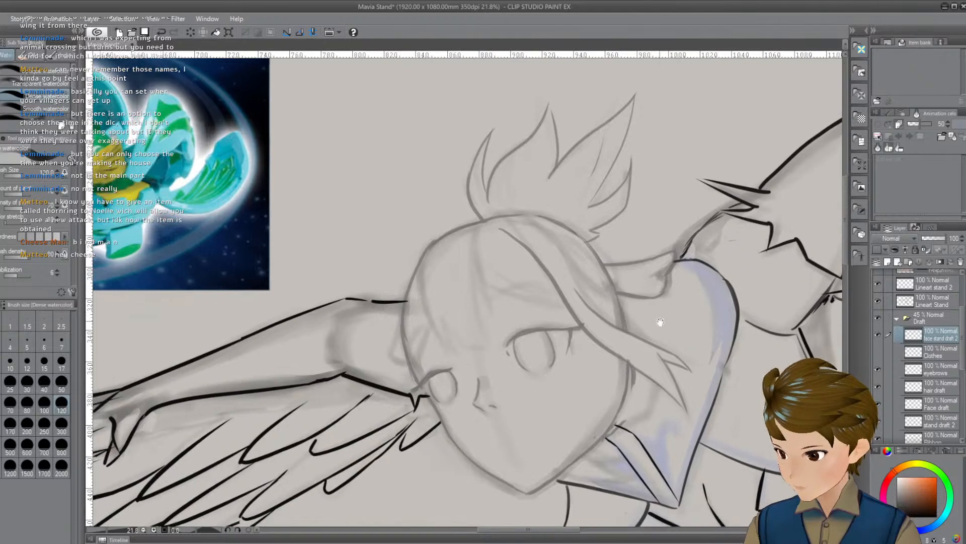
# Draw a small pointed ear-like outline against the far side of the head, next to the outstretched arm
pyautogui.moveTo(442, 365); pyautogui.dragTo(557, 349)
pyautogui.moveTo(483, 347)
pyautogui.mouseDown()
pyautogui.moveTo(499, 325)
pyautogui.moveTo(502, 359)
pyautogui.mouseUp()
pyautogui.moveTo(580, 378); pyautogui.dragTo(561, 355)
pyautogui.moveTo(669, 403); pyautogui.dragTo(577, 412)
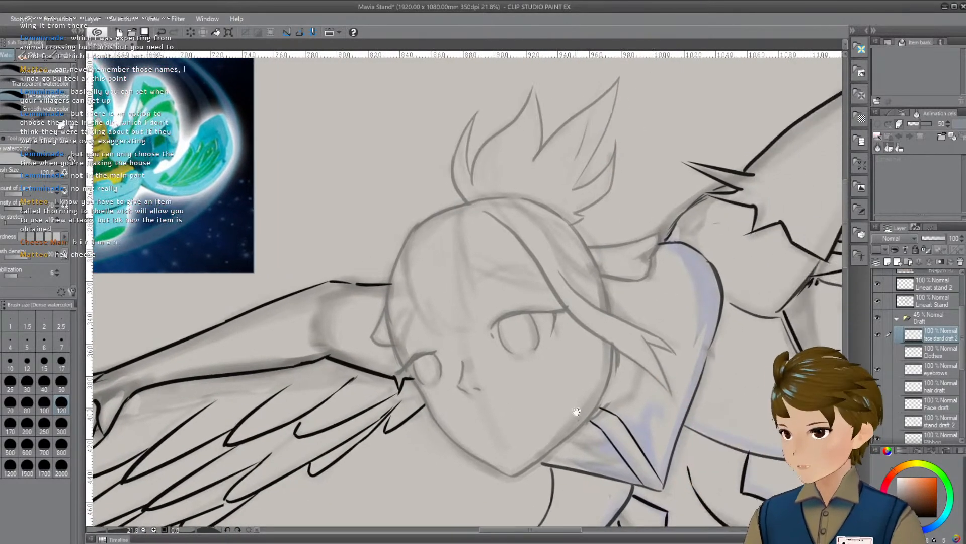
pyautogui.moveTo(630, 360); pyautogui.dragTo(622, 356)
pyautogui.moveTo(662, 291); pyautogui.dragTo(664, 304)
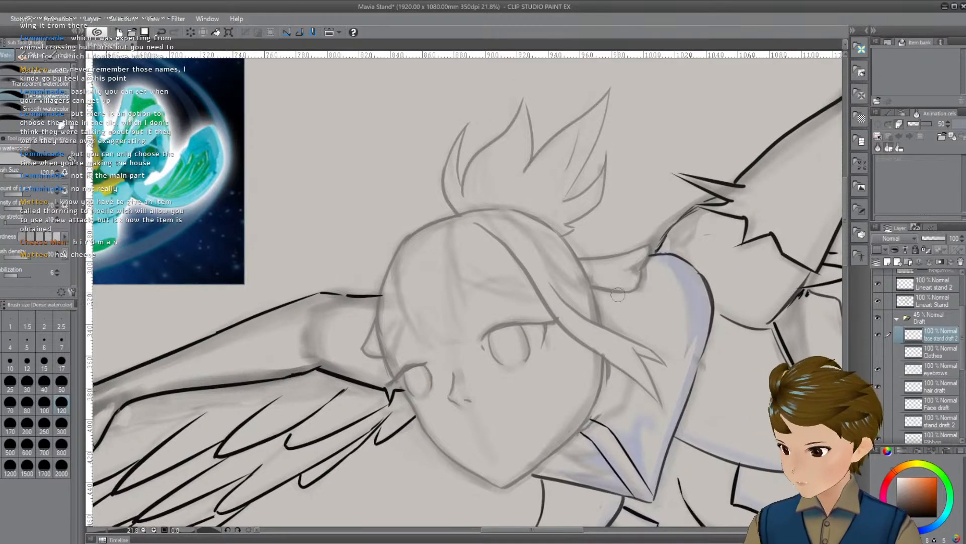
pyautogui.moveTo(615, 286); pyautogui.dragTo(635, 292)
pyautogui.hotkey('ctrl', 'z')
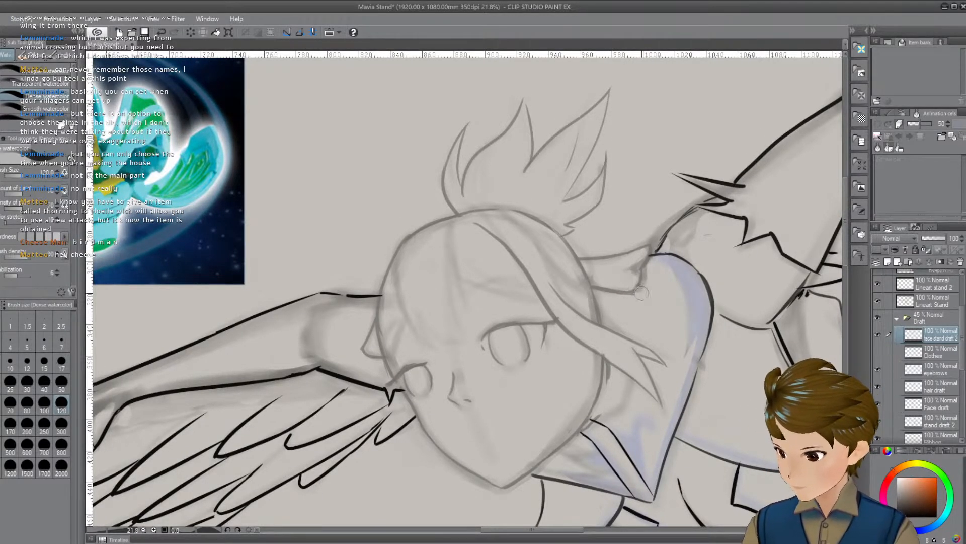
pyautogui.moveTo(698, 443); pyautogui.dragTo(692, 352)
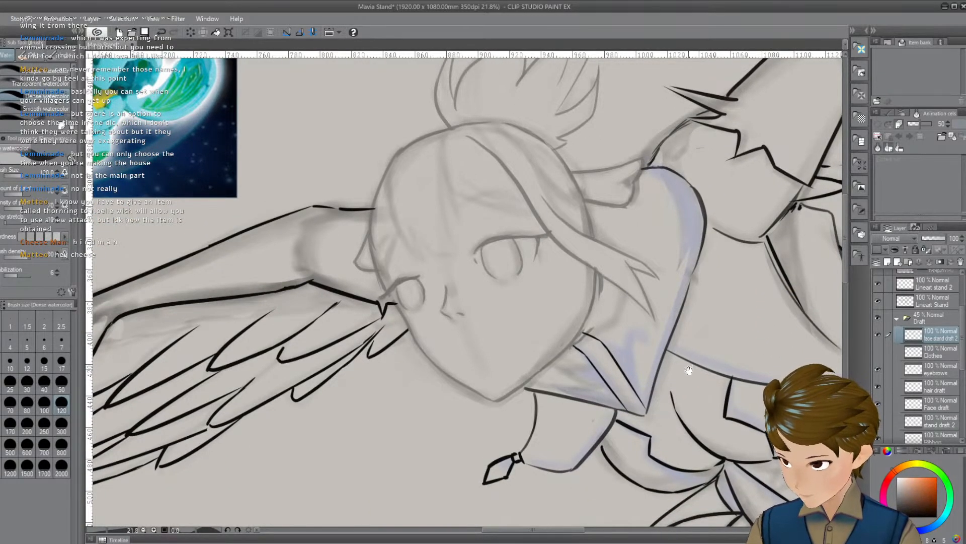
pyautogui.moveTo(689, 370); pyautogui.dragTo(675, 336)
pyautogui.moveTo(512, 348); pyautogui.dragTo(575, 367)
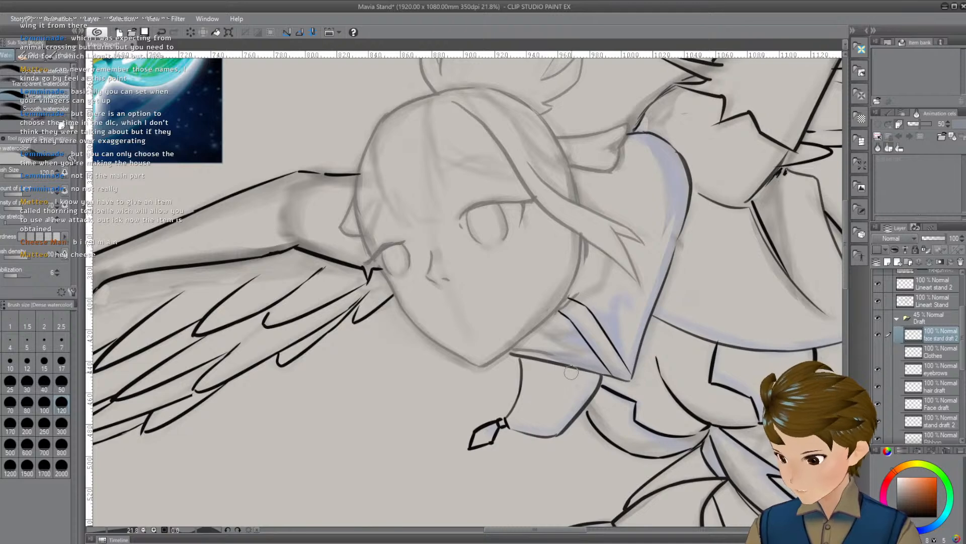
pyautogui.moveTo(555, 325)
pyautogui.mouseDown()
pyautogui.moveTo(528, 303)
pyautogui.moveTo(555, 307)
pyautogui.mouseUp()
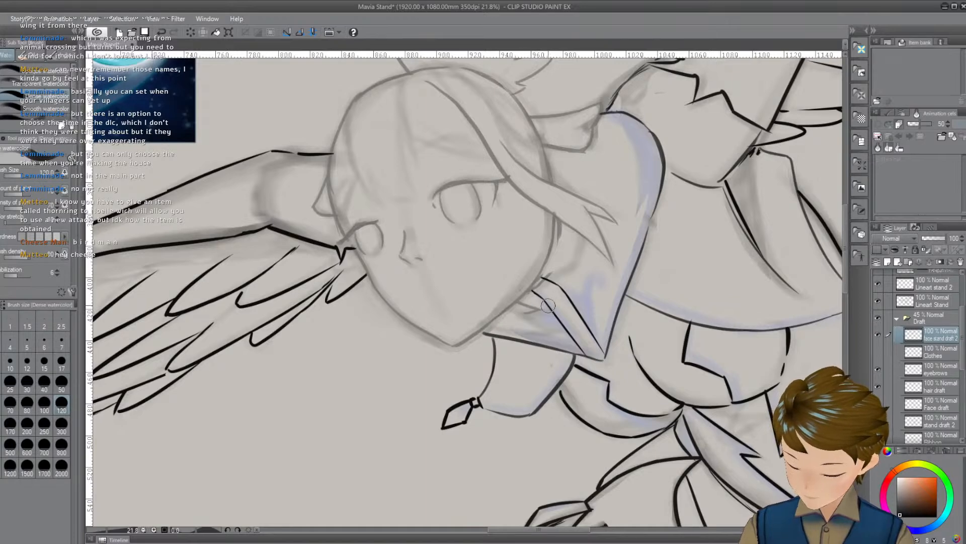
pyautogui.hotkey('ctrl', 'z')
pyautogui.hotkey('ctrl', 'z')
# Draw several short curved strands in the gap between the jawline and the collar, redoing strokes that do not fit
pyautogui.moveTo(544, 335); pyautogui.dragTo(632, 335)
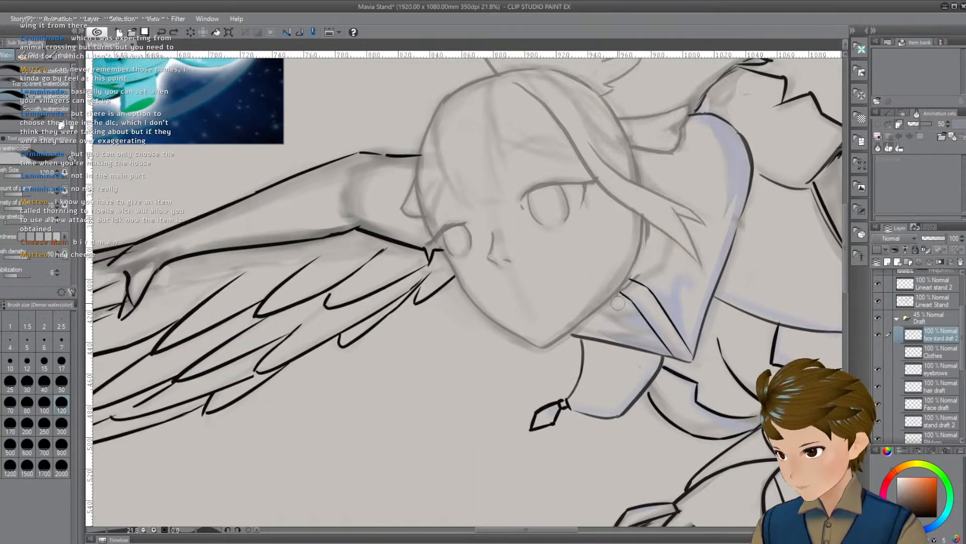
pyautogui.moveTo(606, 305)
pyautogui.mouseDown()
pyautogui.moveTo(652, 304)
pyautogui.moveTo(602, 305)
pyautogui.moveTo(656, 298)
pyautogui.moveTo(611, 315)
pyautogui.moveTo(644, 303)
pyautogui.moveTo(616, 317)
pyautogui.moveTo(645, 305)
pyautogui.moveTo(625, 316)
pyautogui.moveTo(601, 313)
pyautogui.moveTo(645, 320)
pyautogui.mouseUp()
pyautogui.hotkey('ctrl', 'z')
pyautogui.hotkey('ctrl', 'z')
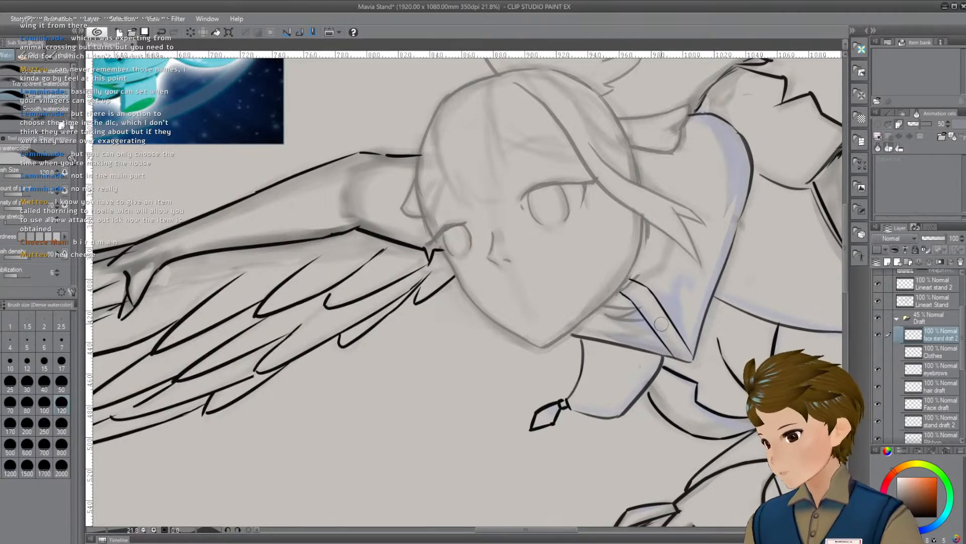
pyautogui.moveTo(582, 329); pyautogui.dragTo(644, 322)
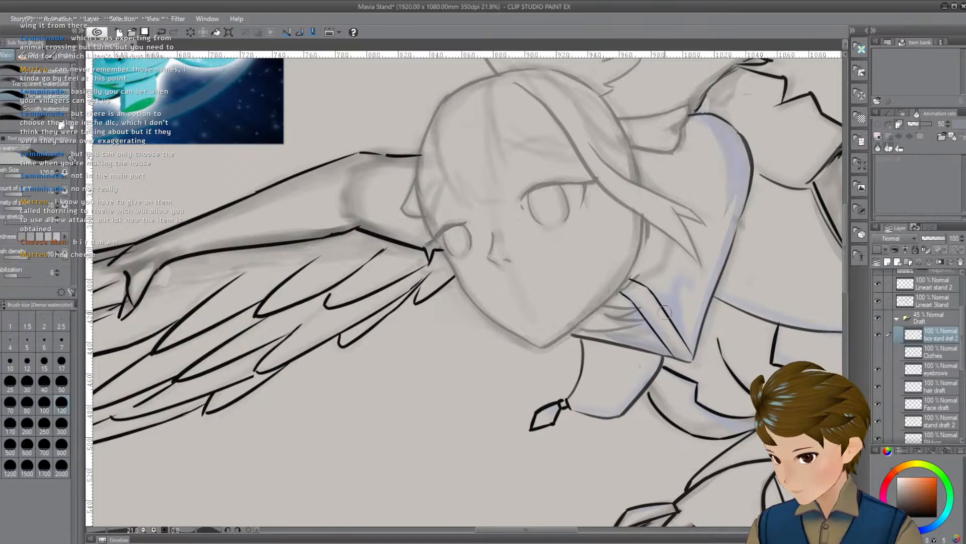
pyautogui.hotkey('ctrl', 'z')
pyautogui.moveTo(573, 329); pyautogui.dragTo(648, 318)
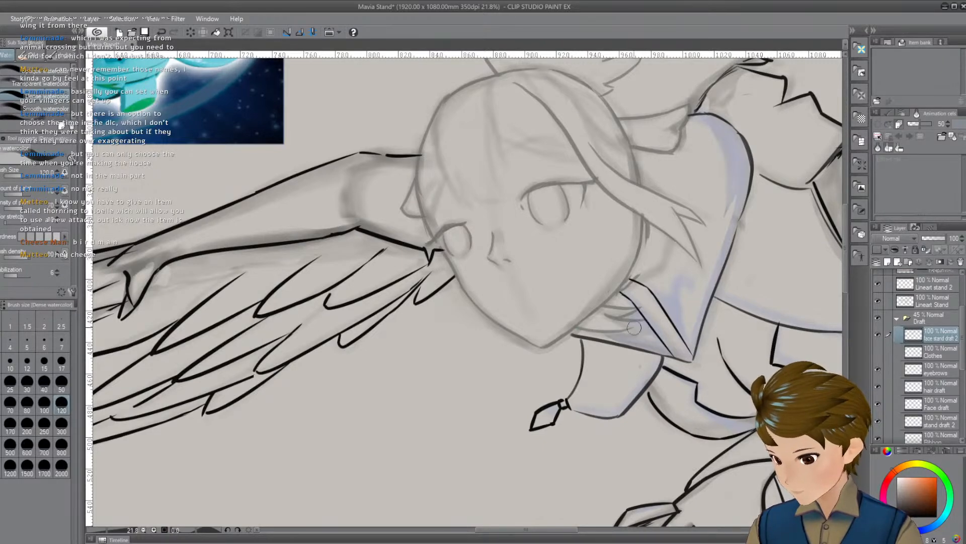
pyautogui.moveTo(661, 356)
pyautogui.mouseDown()
pyautogui.moveTo(599, 370)
pyautogui.moveTo(546, 355)
pyautogui.moveTo(579, 365)
pyautogui.moveTo(644, 340)
pyautogui.moveTo(681, 354)
pyautogui.mouseUp()
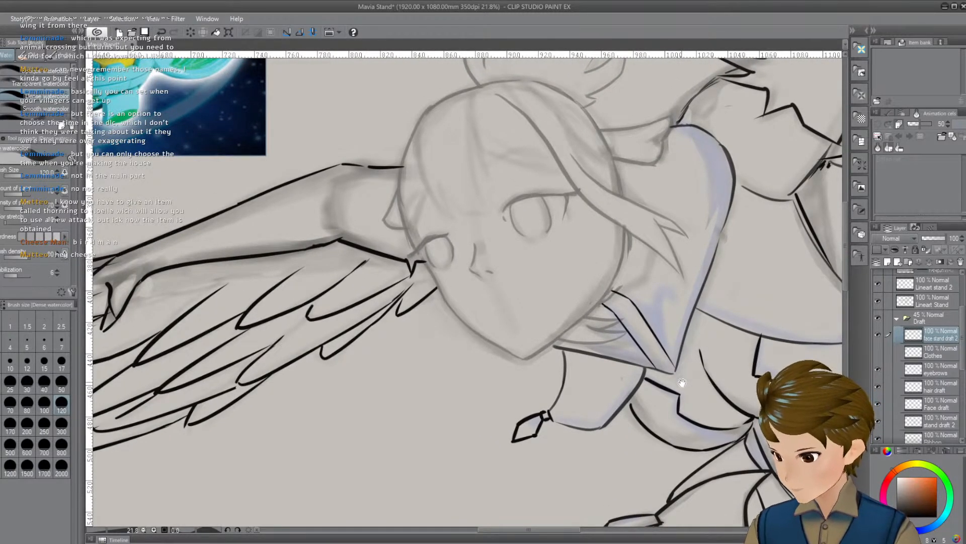
# Draw the fringe's central strands from the parting down the forehead, ending in points between the eyes, redoing strokes that do not fit
pyautogui.moveTo(682, 383); pyautogui.dragTo(545, 413)
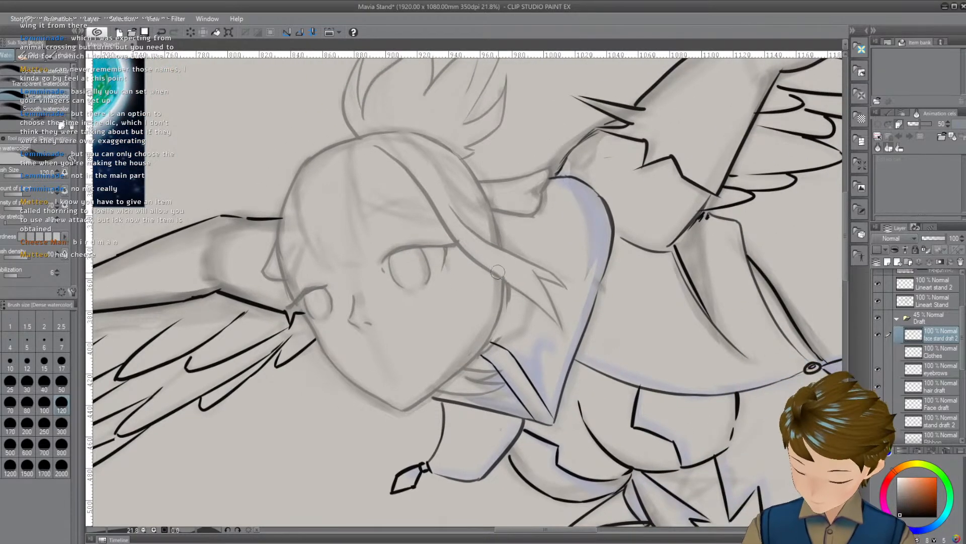
pyautogui.moveTo(534, 264)
pyautogui.mouseDown()
pyautogui.moveTo(620, 172)
pyautogui.moveTo(681, 162)
pyautogui.mouseUp()
pyautogui.moveTo(586, 191); pyautogui.dragTo(574, 247)
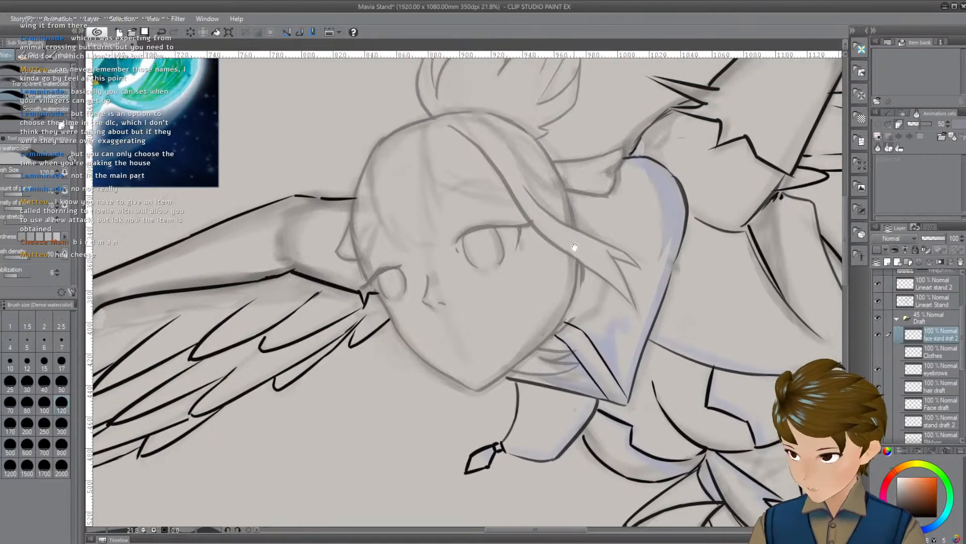
pyautogui.moveTo(426, 132); pyautogui.dragTo(455, 215)
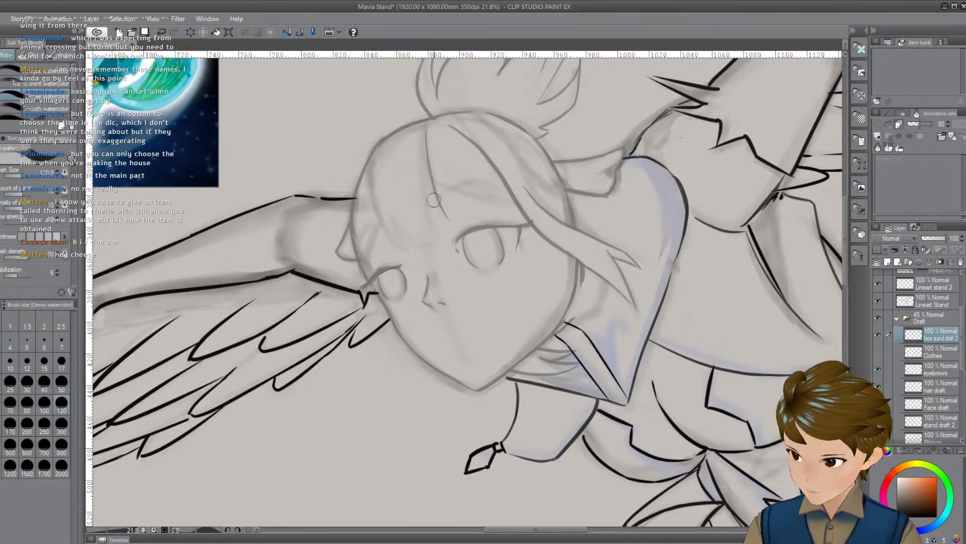
pyautogui.moveTo(422, 169); pyautogui.dragTo(455, 219)
pyautogui.hotkey('ctrl', 'z')
pyautogui.moveTo(429, 184); pyautogui.dragTo(459, 226)
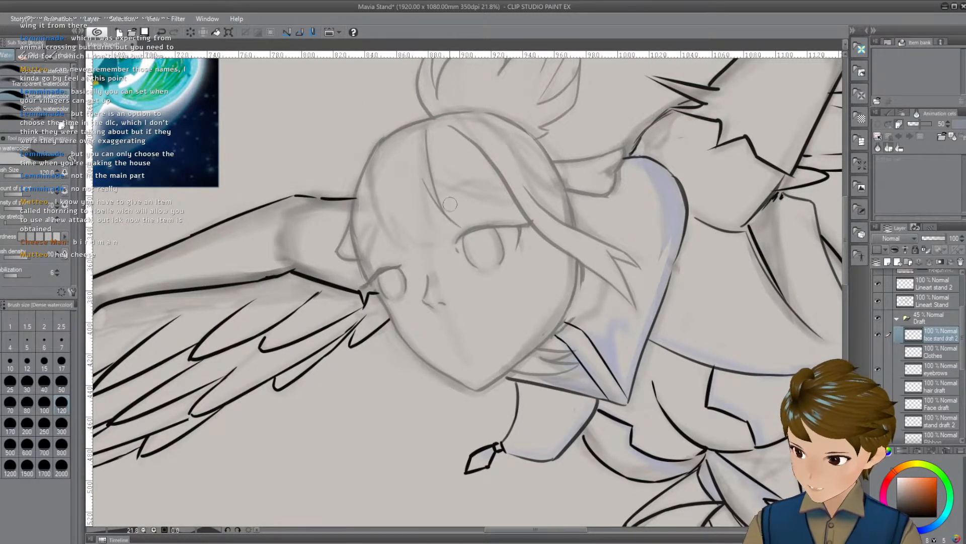
pyautogui.moveTo(423, 179)
pyautogui.mouseDown()
pyautogui.moveTo(455, 256)
pyautogui.moveTo(444, 213)
pyautogui.moveTo(451, 231)
pyautogui.moveTo(476, 232)
pyautogui.mouseUp()
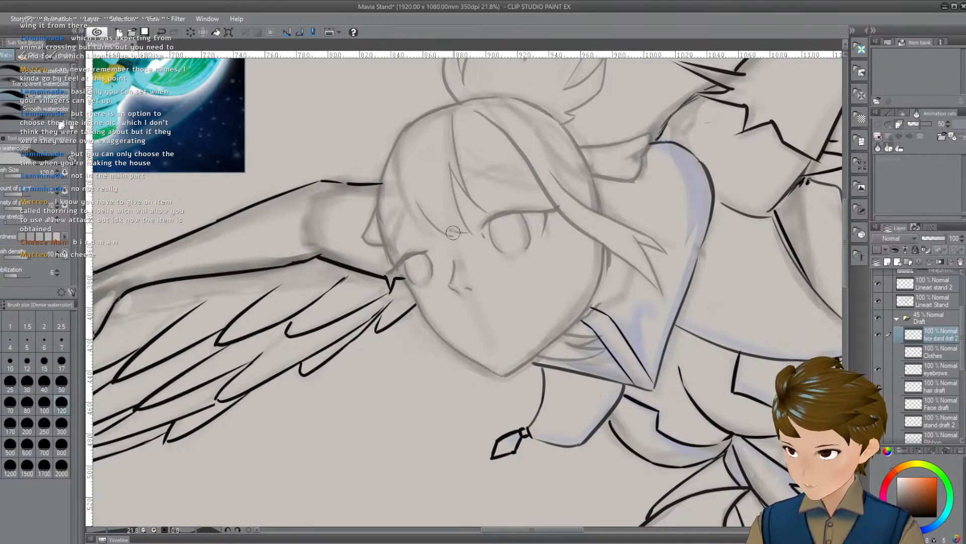
# Undo the last stroke and draw a short curved line at the far temple, just above the far eye
pyautogui.moveTo(541, 277); pyautogui.dragTo(675, 282)
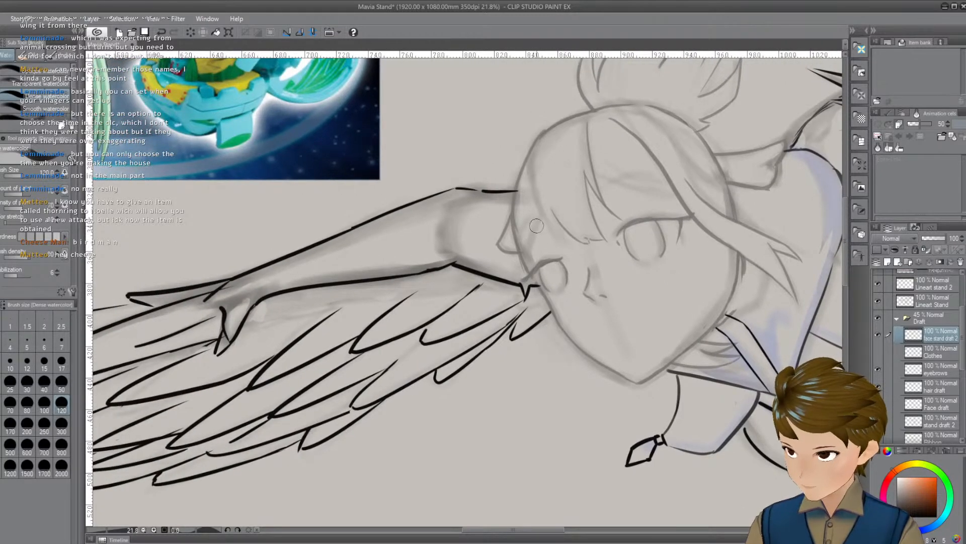
pyautogui.hotkey('ctrl', 'z')
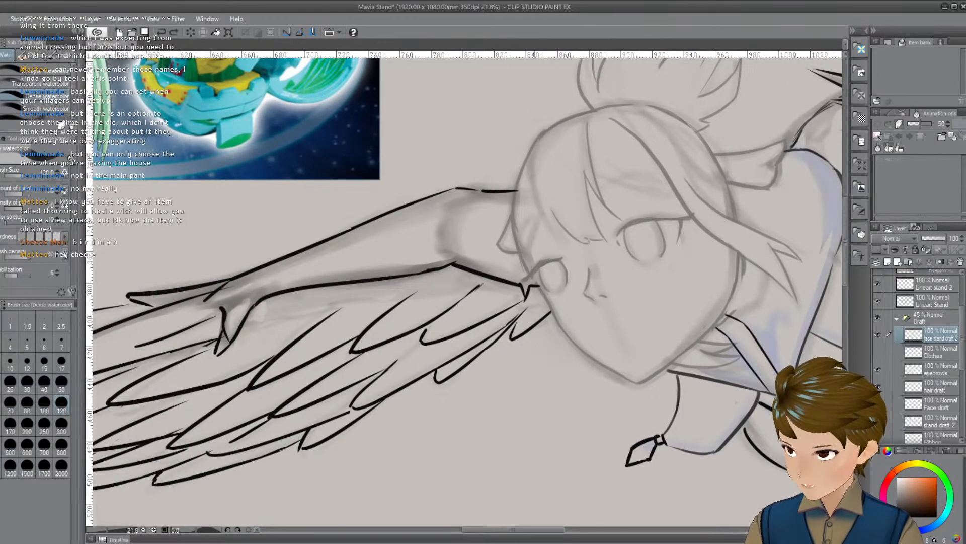
pyautogui.moveTo(529, 255); pyautogui.dragTo(555, 214)
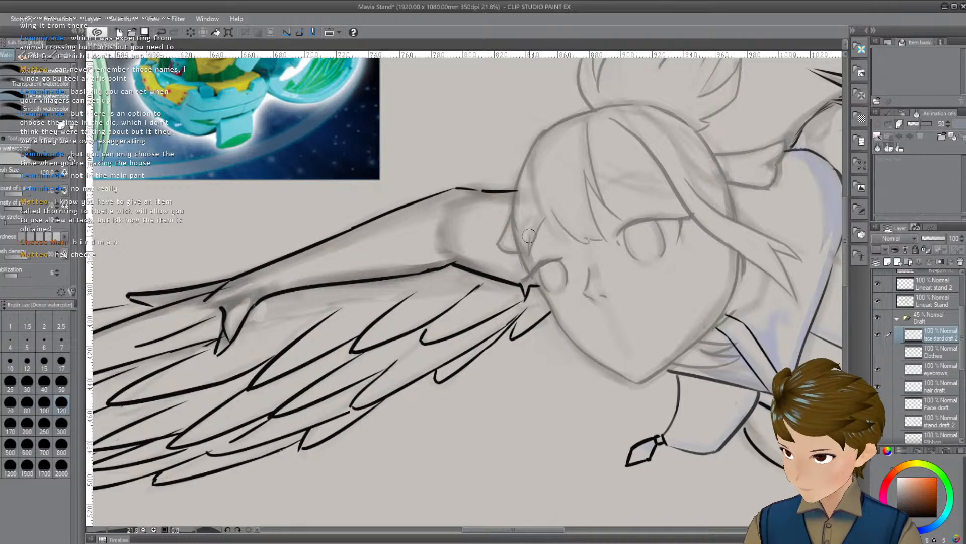
# Draw the tapered eyebrow above the near eye, between the central fringe strands and the long side lock
pyautogui.moveTo(650, 281); pyautogui.dragTo(600, 302)
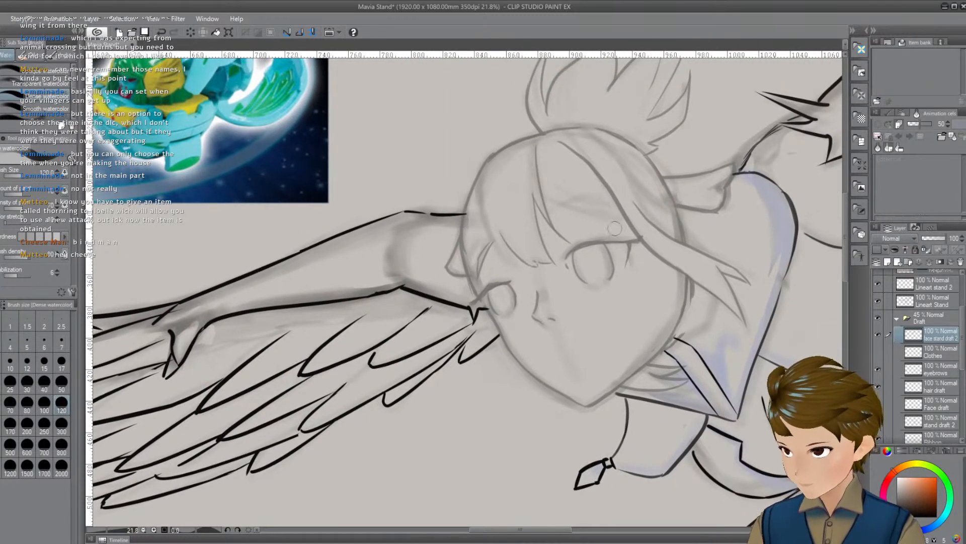
pyautogui.moveTo(614, 228)
pyautogui.mouseDown()
pyautogui.moveTo(623, 233)
pyautogui.moveTo(589, 223)
pyautogui.mouseUp()
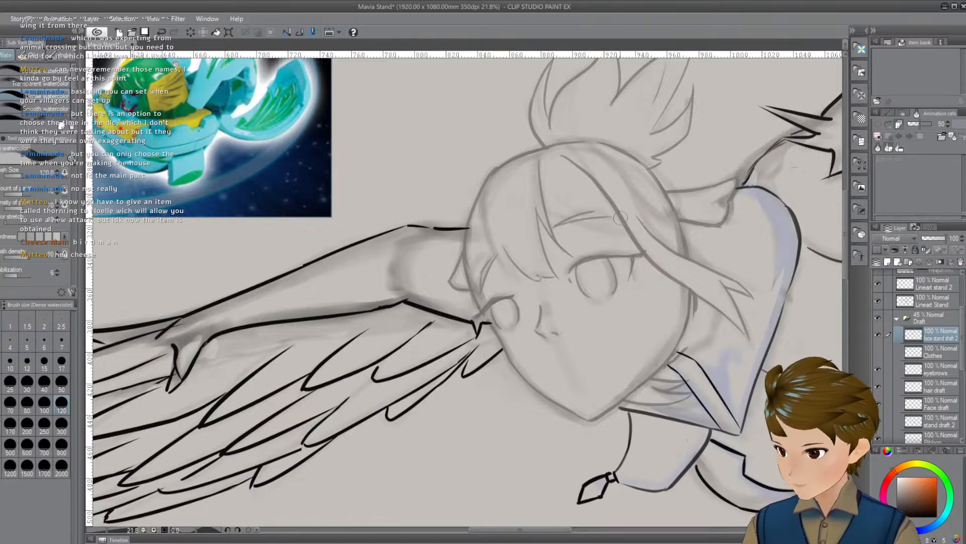
pyautogui.moveTo(651, 255); pyautogui.dragTo(600, 270)
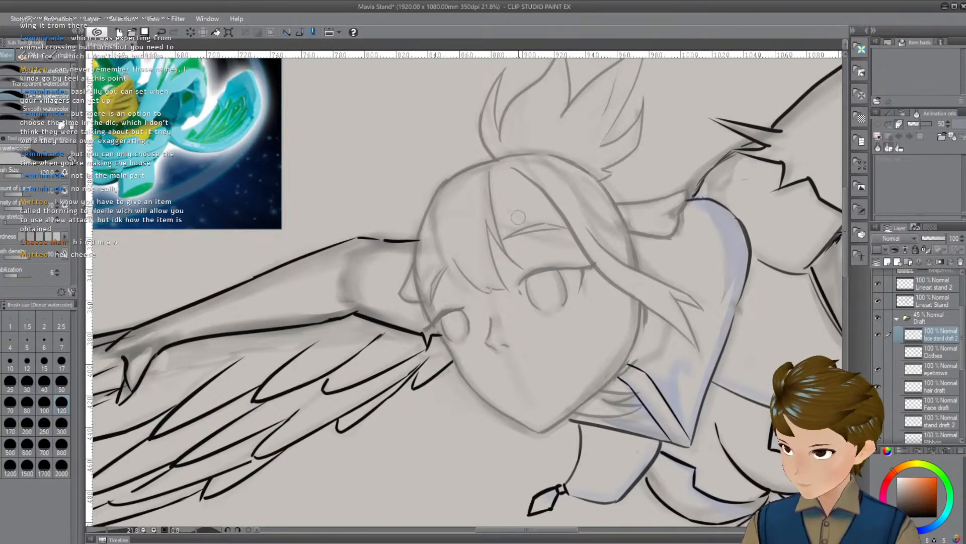
pyautogui.moveTo(506, 216); pyautogui.dragTo(636, 261)
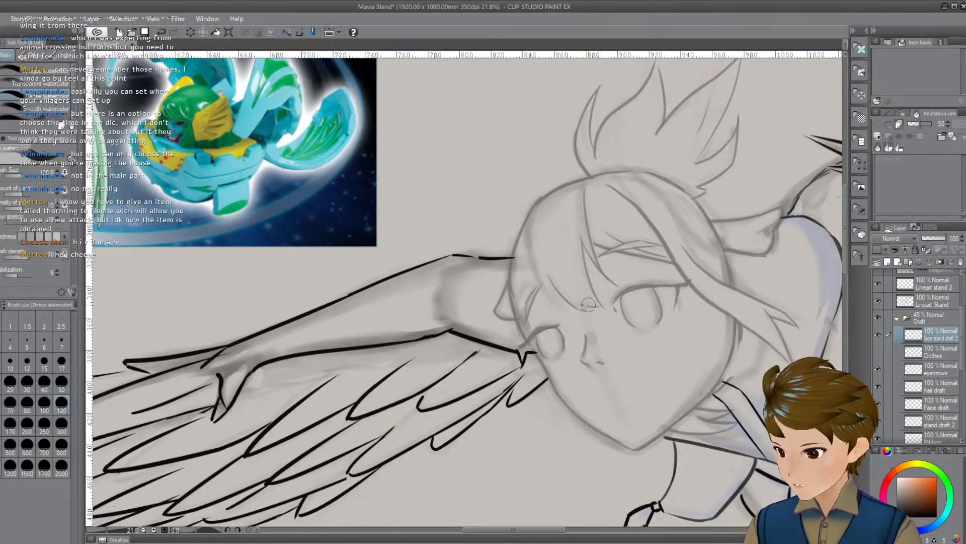
# Redraw the far side of the head's outline, curving from the upper corner of the hair down towards the outstretched arm
pyautogui.moveTo(703, 341); pyautogui.dragTo(719, 328)
pyautogui.moveTo(650, 346); pyautogui.dragTo(645, 288)
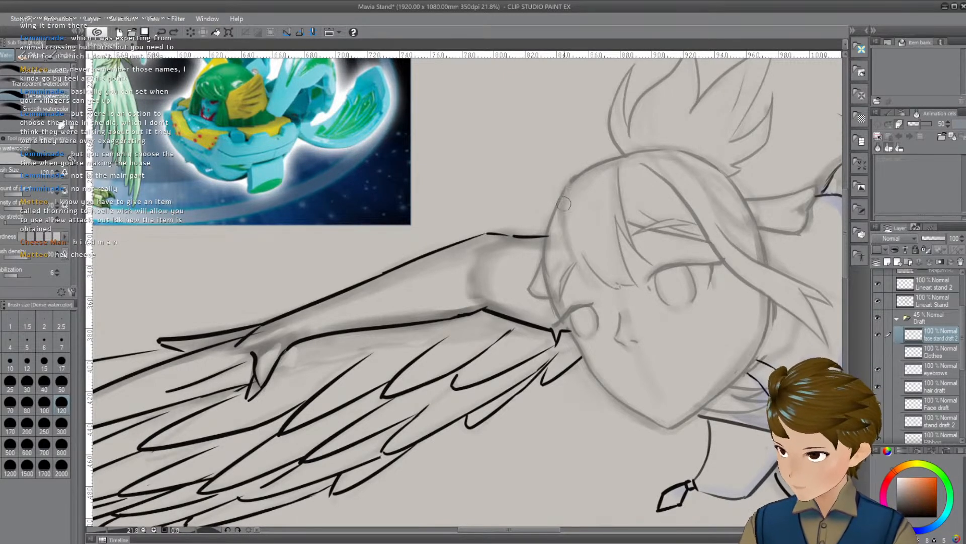
pyautogui.moveTo(566, 187); pyautogui.dragTo(568, 222)
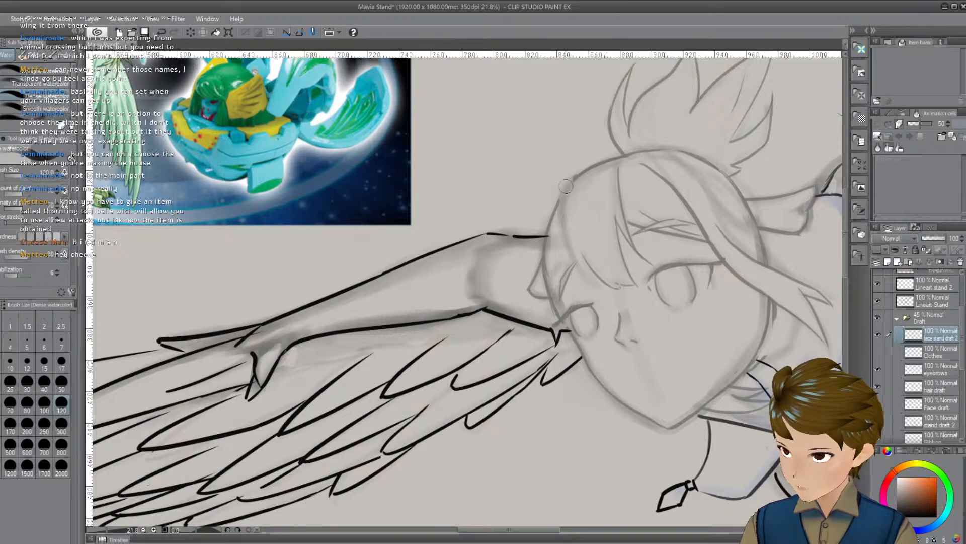
pyautogui.moveTo(579, 165); pyautogui.dragTo(571, 246)
pyautogui.moveTo(579, 172)
pyautogui.mouseDown()
pyautogui.moveTo(555, 204)
pyautogui.moveTo(586, 275)
pyautogui.mouseUp()
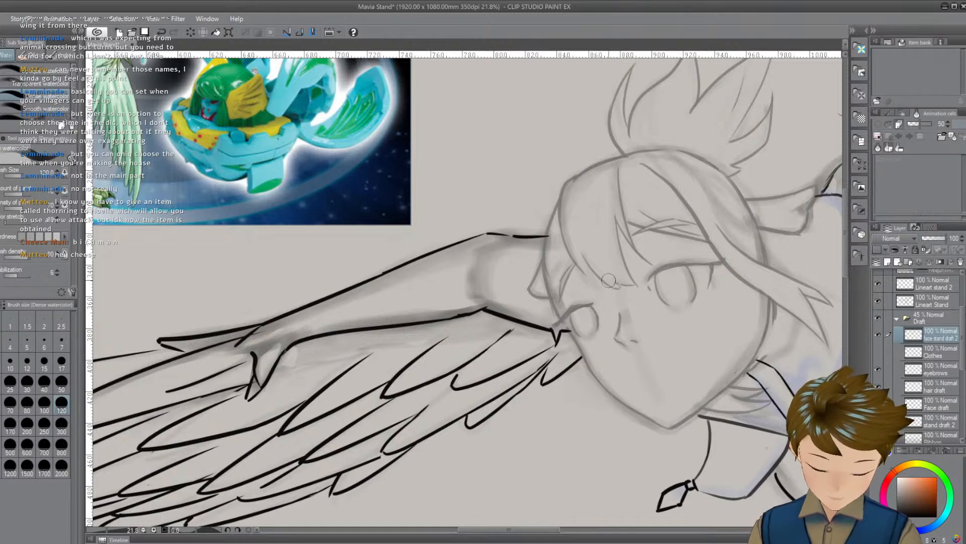
# Refine the far eyebrow beside the temple with added strokes and clear the scribbled circles over the near eyebrow
pyautogui.moveTo(578, 259)
pyautogui.mouseDown()
pyautogui.moveTo(593, 269)
pyautogui.moveTo(617, 248)
pyautogui.moveTo(621, 220)
pyautogui.mouseUp()
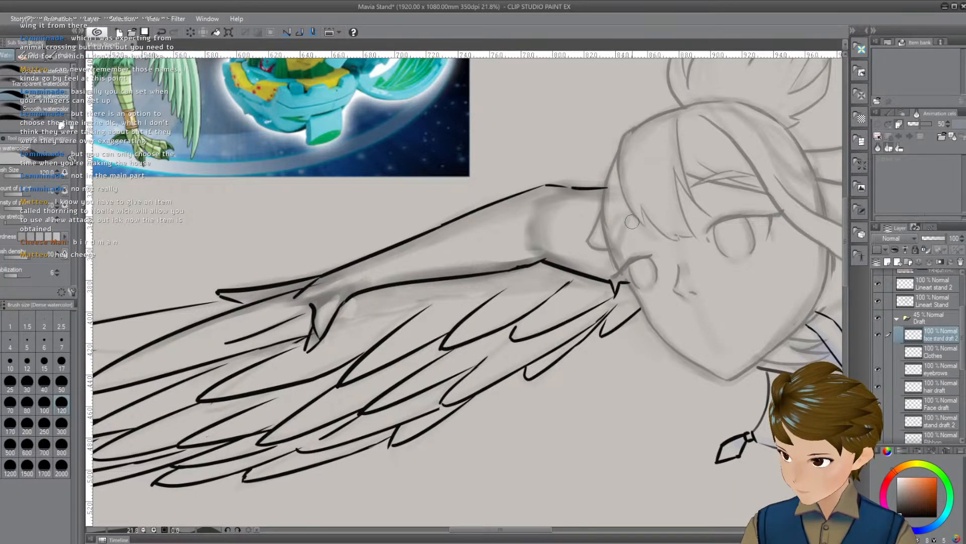
pyautogui.moveTo(823, 175)
pyautogui.mouseDown()
pyautogui.moveTo(714, 121)
pyautogui.moveTo(692, 152)
pyautogui.mouseUp()
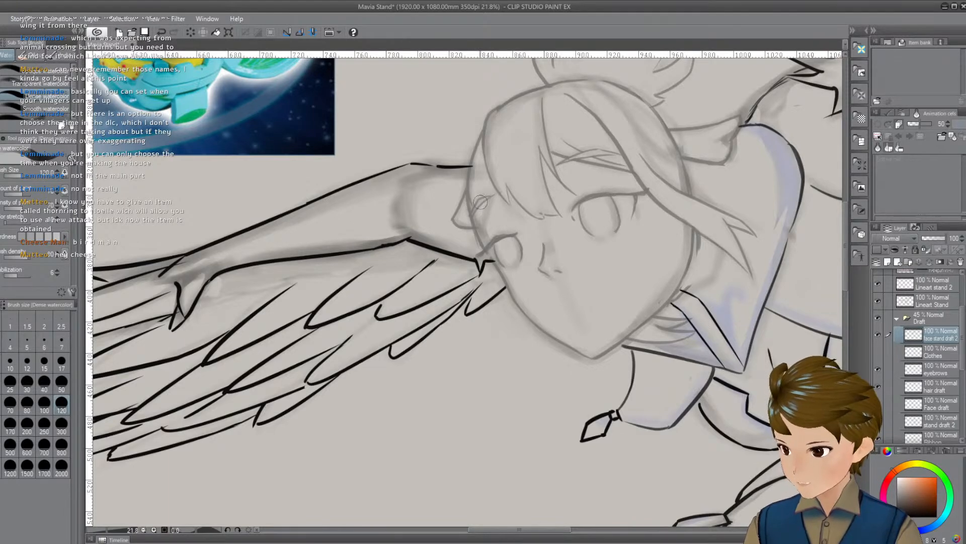
pyautogui.moveTo(597, 287); pyautogui.dragTo(610, 321)
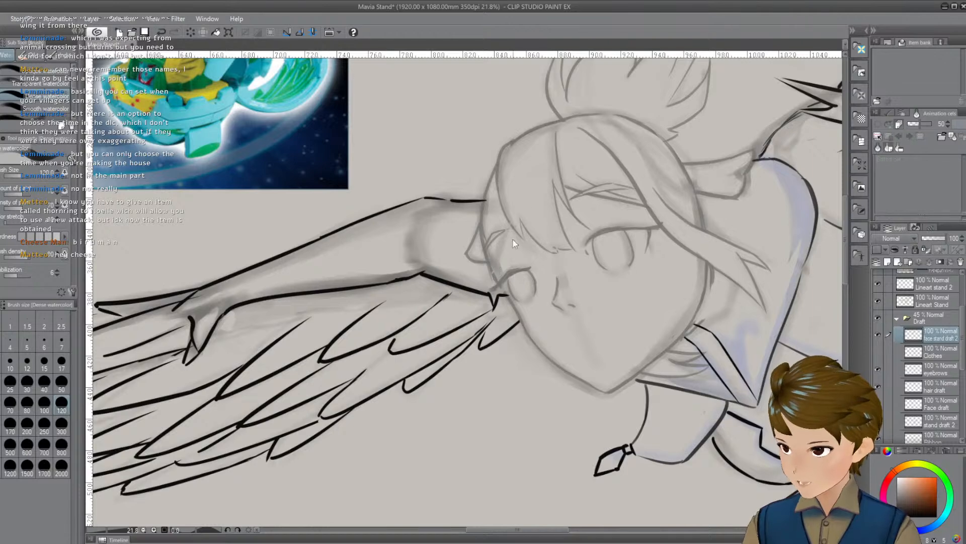
pyautogui.moveTo(671, 186); pyautogui.dragTo(718, 183)
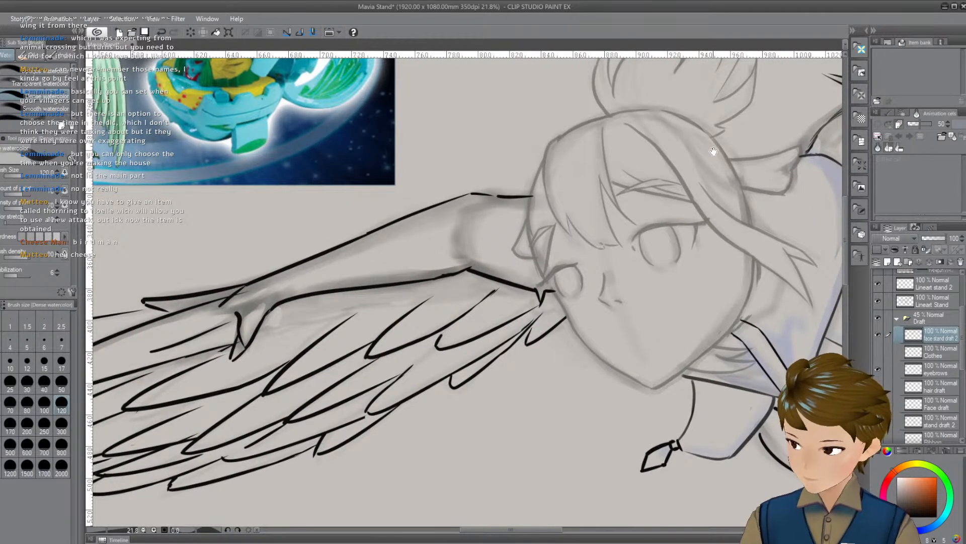
pyautogui.moveTo(753, 149); pyautogui.dragTo(714, 187)
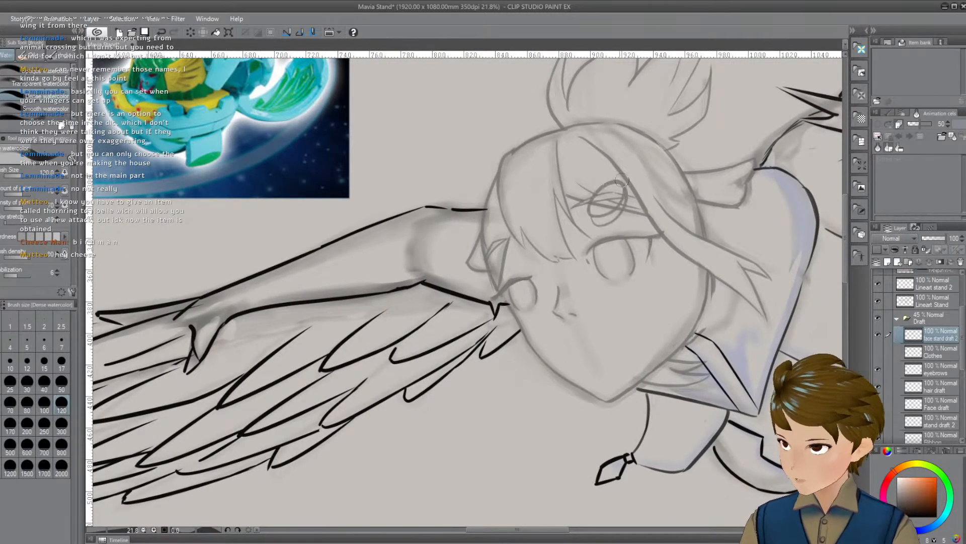
pyautogui.moveTo(612, 187); pyautogui.dragTo(656, 213)
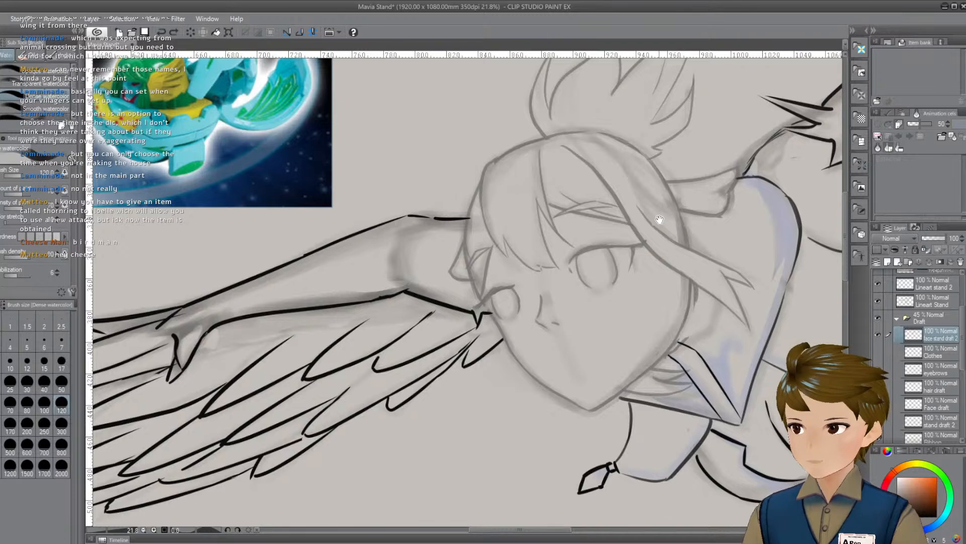
# Examine the redrawn face, eyebrows and fringe from several framings and compare them with the reference picture
pyautogui.moveTo(656, 222); pyautogui.dragTo(720, 199)
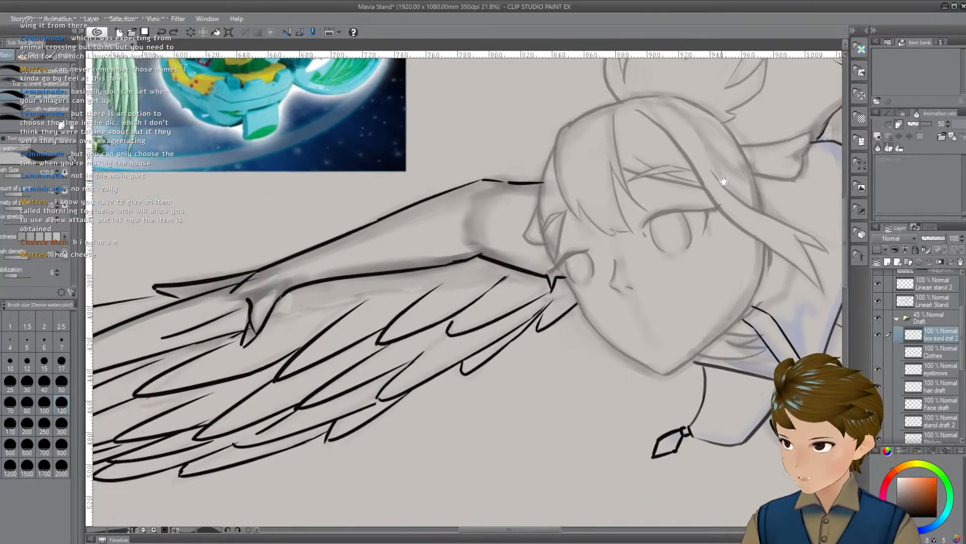
pyautogui.moveTo(593, 232); pyautogui.dragTo(627, 231)
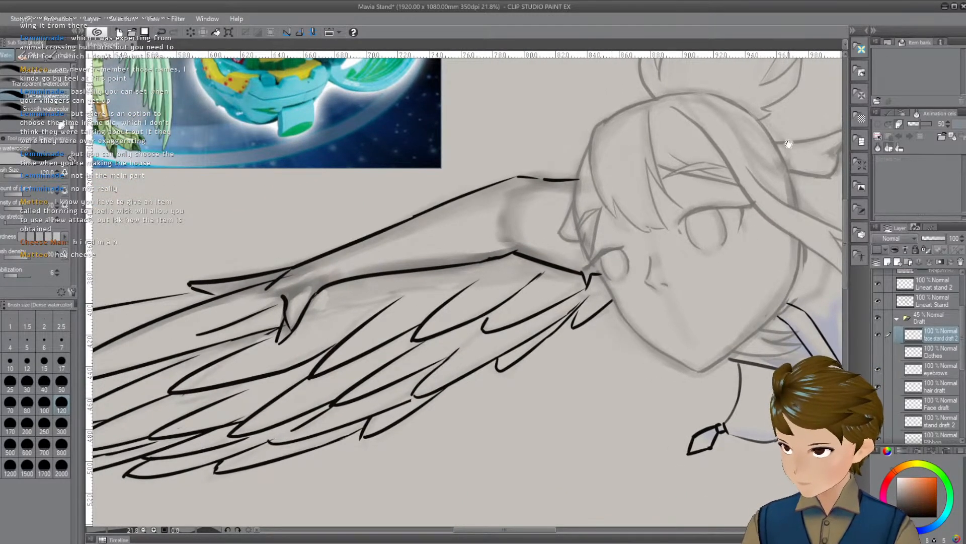
pyautogui.moveTo(755, 166); pyautogui.dragTo(740, 180)
pyautogui.moveTo(579, 236)
pyautogui.mouseDown()
pyautogui.moveTo(564, 270)
pyautogui.moveTo(568, 250)
pyautogui.mouseUp()
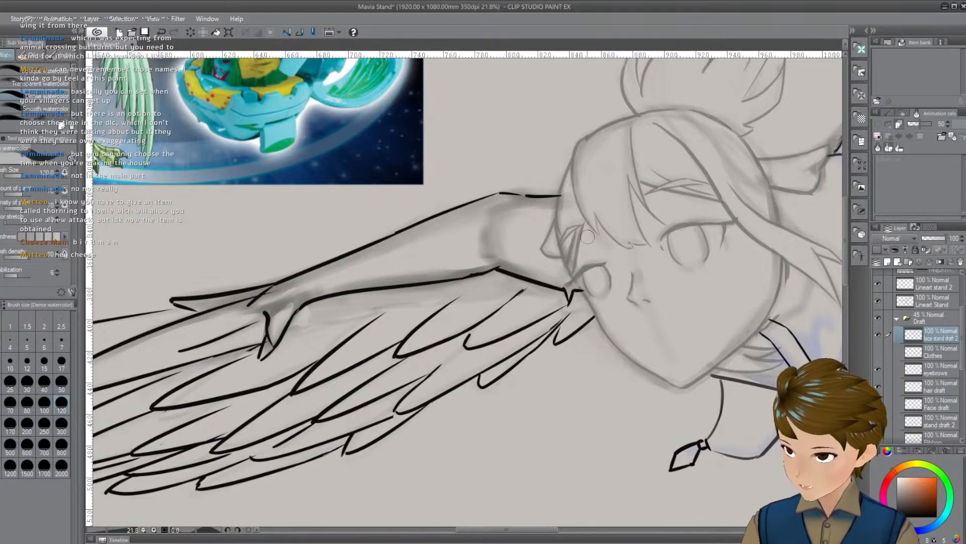
pyautogui.moveTo(785, 195); pyautogui.dragTo(664, 169)
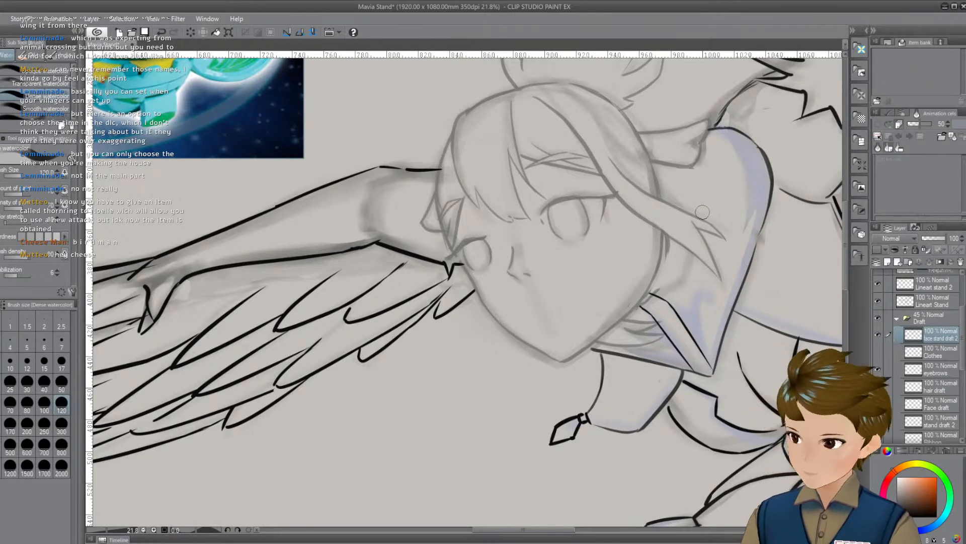
pyautogui.moveTo(702, 212); pyautogui.dragTo(668, 215)
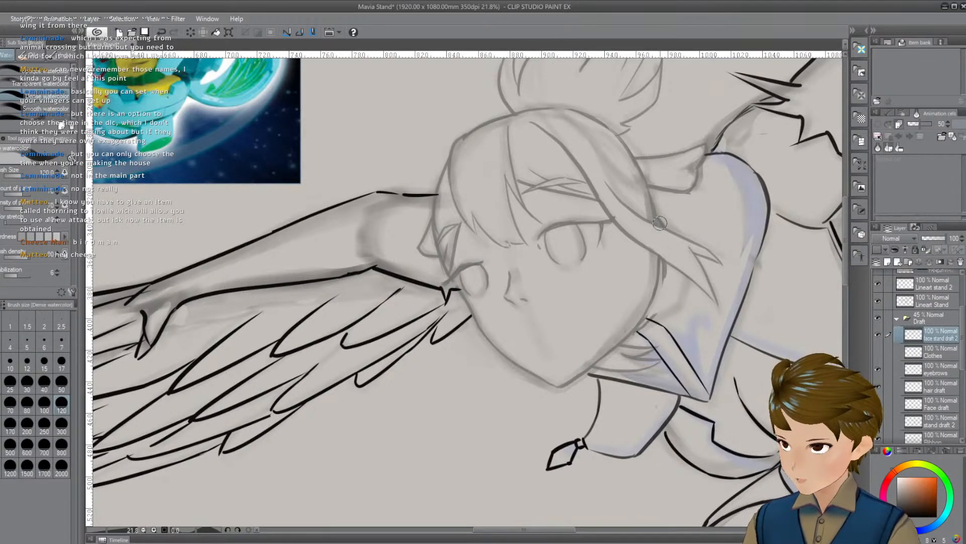
pyautogui.moveTo(747, 204); pyautogui.dragTo(715, 182)
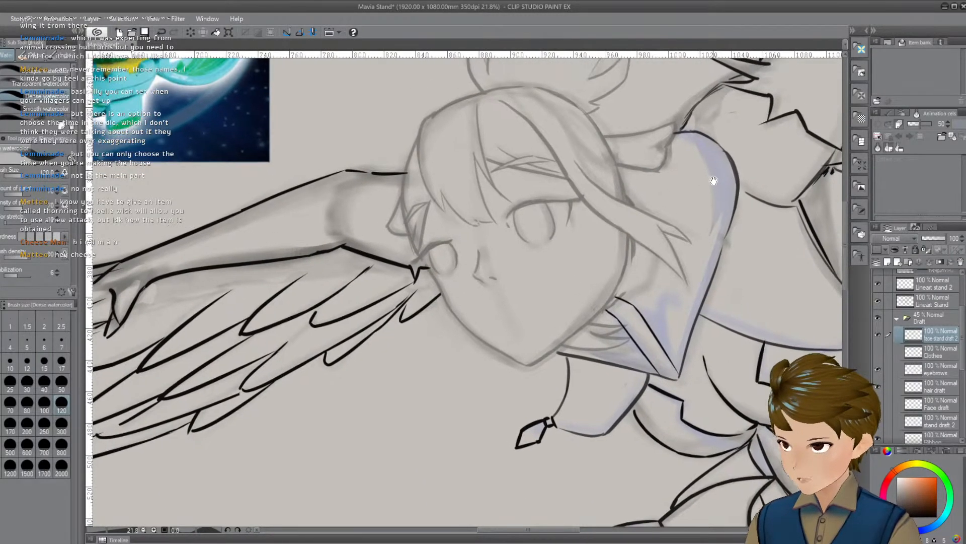
pyautogui.moveTo(575, 220); pyautogui.dragTo(651, 186)
pyautogui.moveTo(561, 178); pyautogui.dragTo(601, 232)
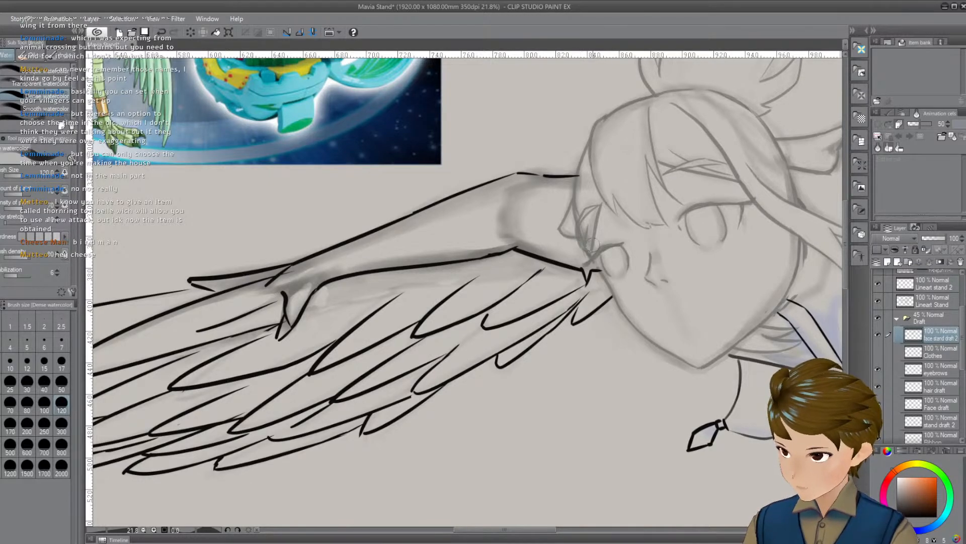
pyautogui.moveTo(754, 204); pyautogui.dragTo(501, 154)
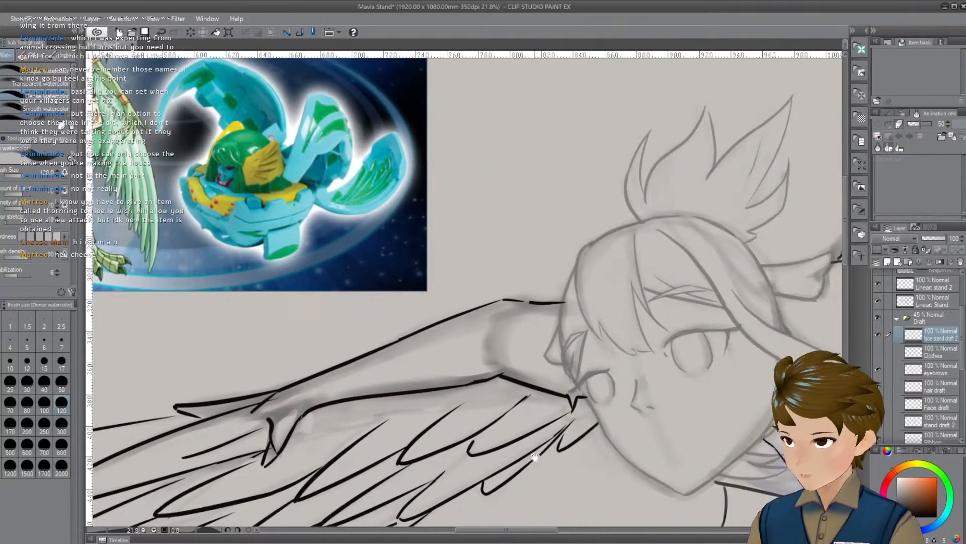
pyautogui.moveTo(535, 457); pyautogui.dragTo(582, 410)
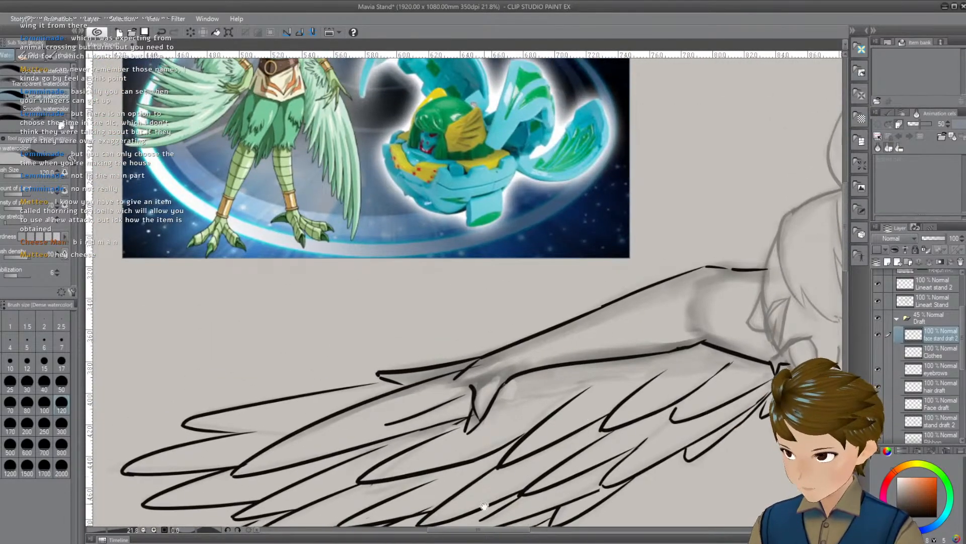
# Compare the winged character's lineart and face draft with the character reference sheet and the other reference images on the canvas
pyautogui.moveTo(484, 505)
pyautogui.mouseDown()
pyautogui.moveTo(582, 302)
pyautogui.moveTo(614, 265)
pyautogui.moveTo(606, 401)
pyautogui.moveTo(589, 317)
pyautogui.moveTo(587, 345)
pyautogui.moveTo(574, 340)
pyautogui.moveTo(566, 306)
pyautogui.moveTo(421, 369)
pyautogui.moveTo(420, 348)
pyautogui.moveTo(705, 334)
pyautogui.moveTo(717, 362)
pyautogui.moveTo(201, 443)
pyautogui.moveTo(557, 371)
pyautogui.moveTo(523, 382)
pyautogui.moveTo(448, 358)
pyautogui.mouseUp()
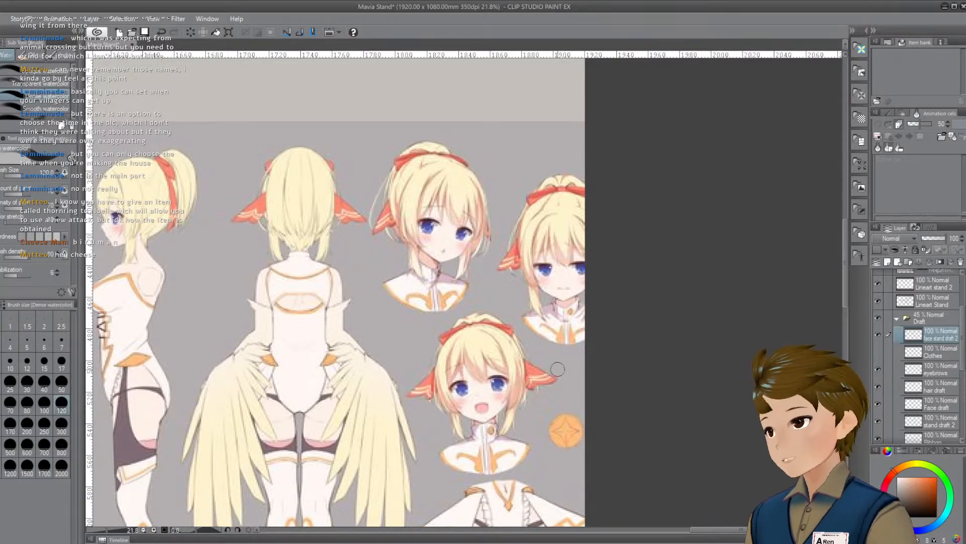
pyautogui.moveTo(391, 430); pyautogui.dragTo(871, 348)
pyautogui.moveTo(411, 348)
pyautogui.mouseDown()
pyautogui.moveTo(582, 405)
pyautogui.moveTo(627, 316)
pyautogui.mouseUp()
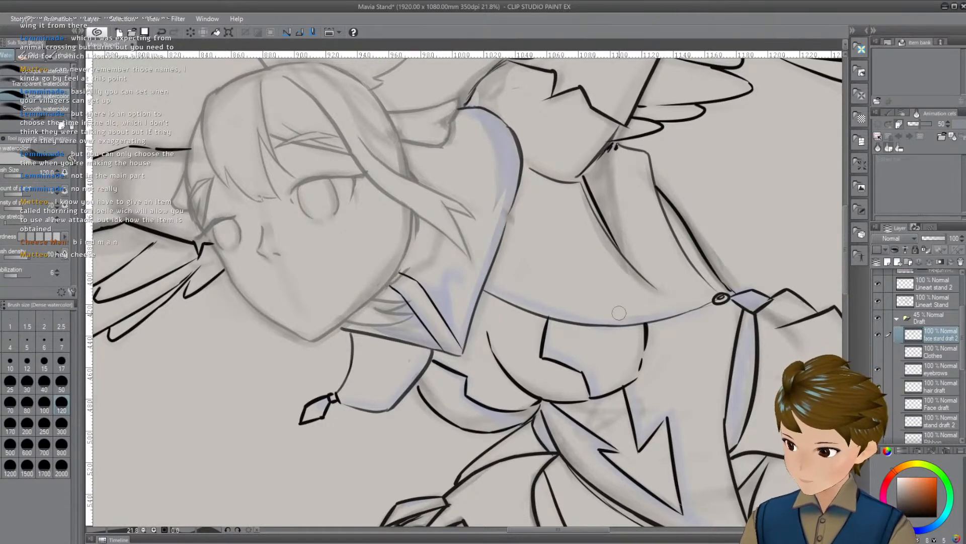
pyautogui.moveTo(570, 278); pyautogui.dragTo(612, 232)
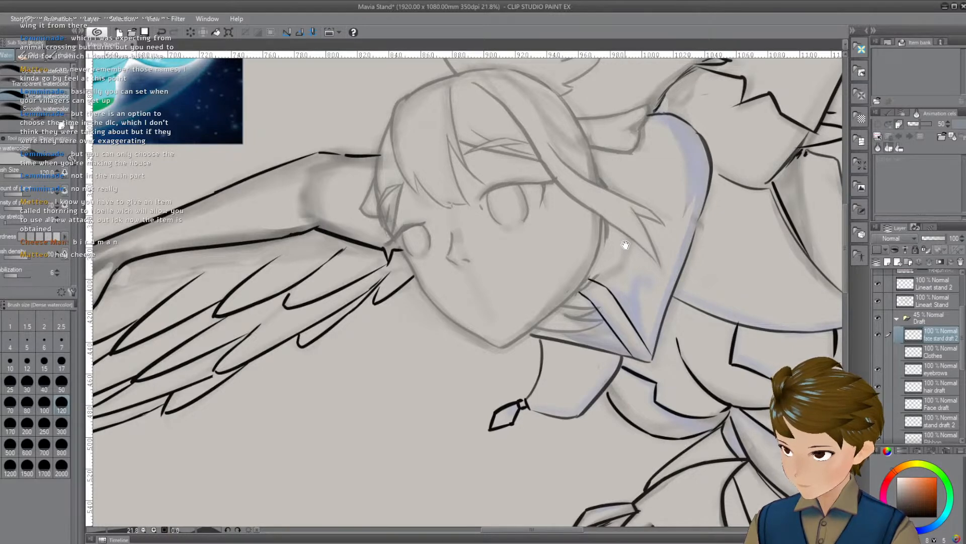
pyautogui.moveTo(626, 246); pyautogui.dragTo(630, 247)
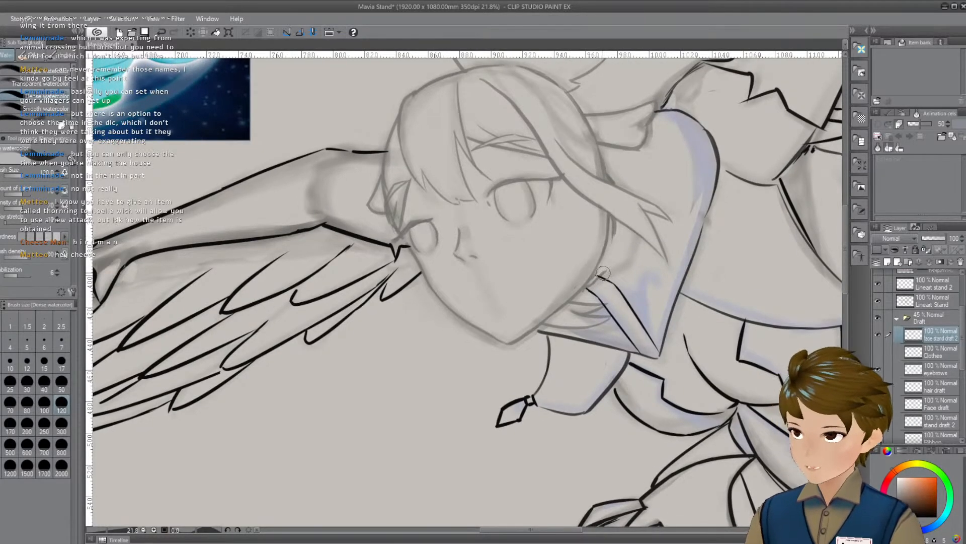
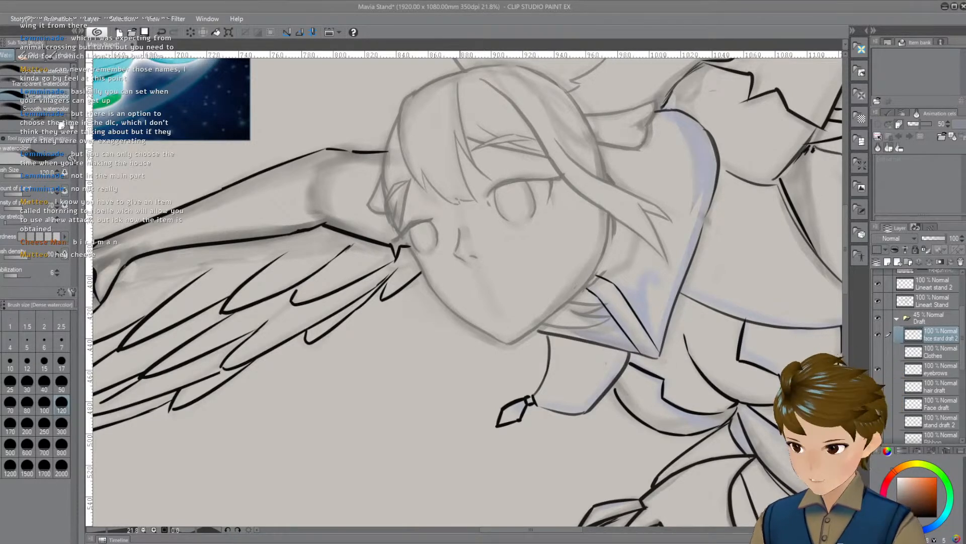
pyautogui.scroll(-5, 459, 341)
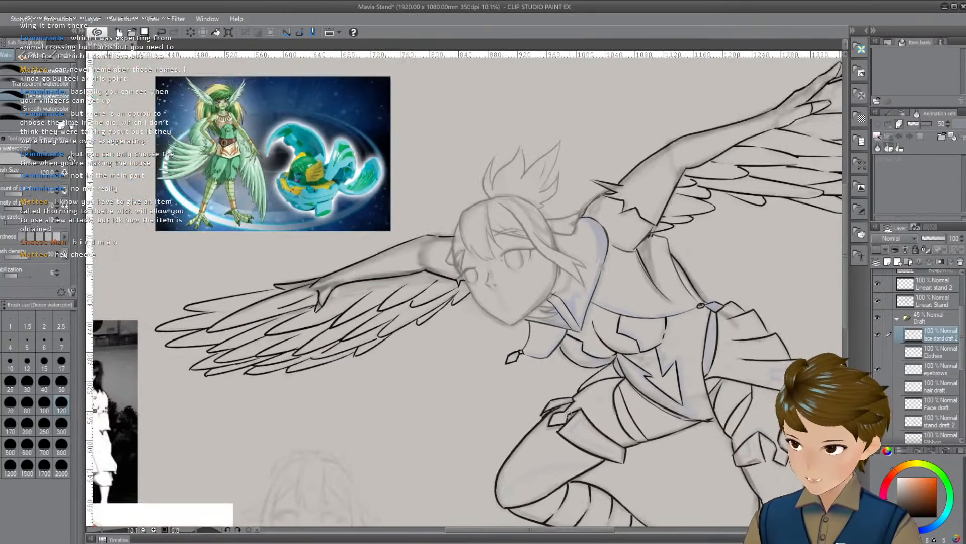
pyautogui.scroll(1, 459, 341)
pyautogui.moveTo(459, 341); pyautogui.dragTo(631, 170)
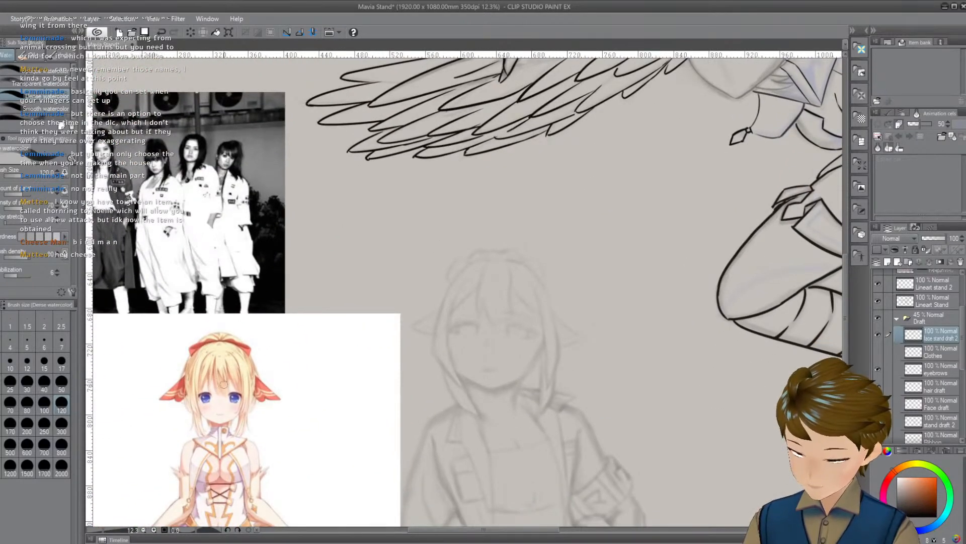
pyautogui.scroll(-1, 616, 298)
pyautogui.moveTo(616, 298); pyautogui.dragTo(458, 394)
pyautogui.scroll(1, 458, 395)
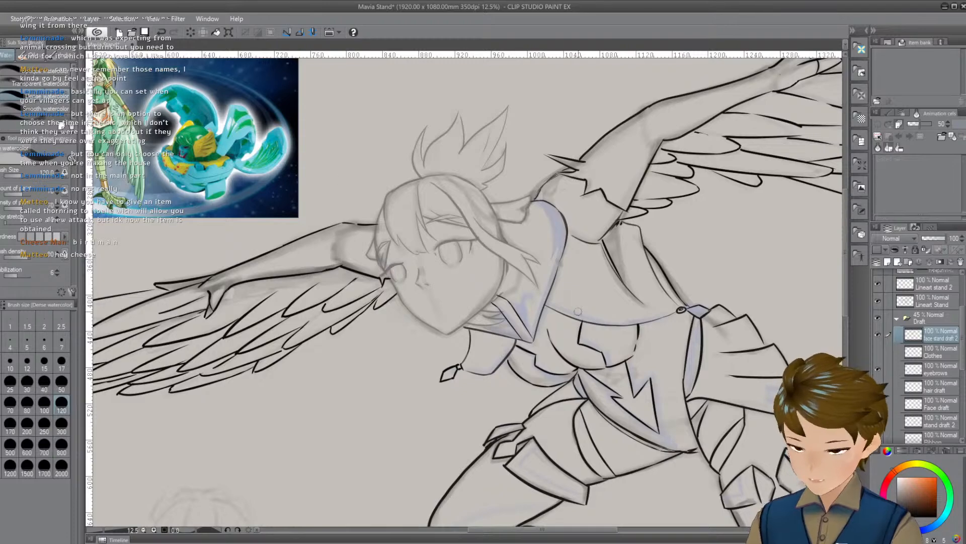
pyautogui.moveTo(170, 463); pyautogui.dragTo(470, 144)
pyautogui.moveTo(561, 244); pyautogui.dragTo(376, 308)
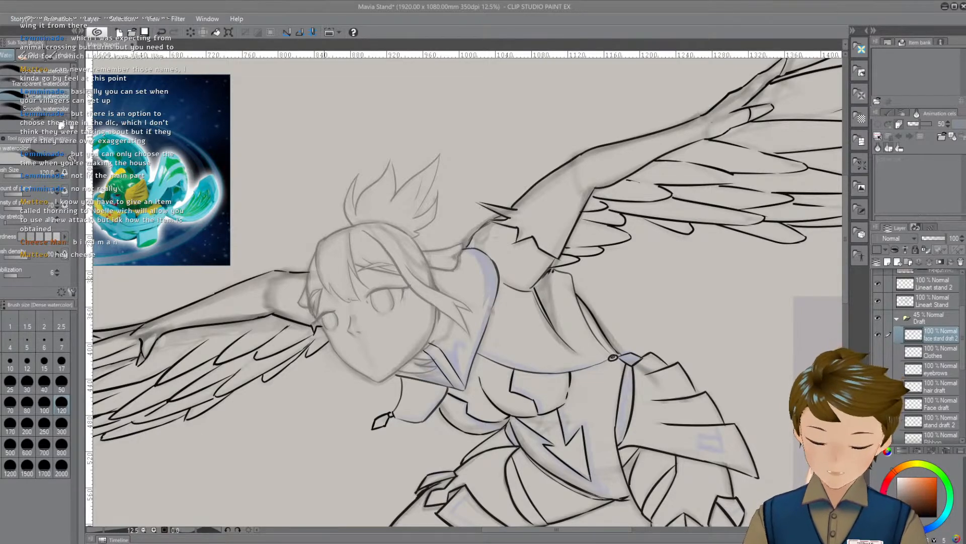
# Review the winged character's full pose, legs and outfit, and examine the drafted face and collar up close
pyautogui.scroll(-2, 447, 358)
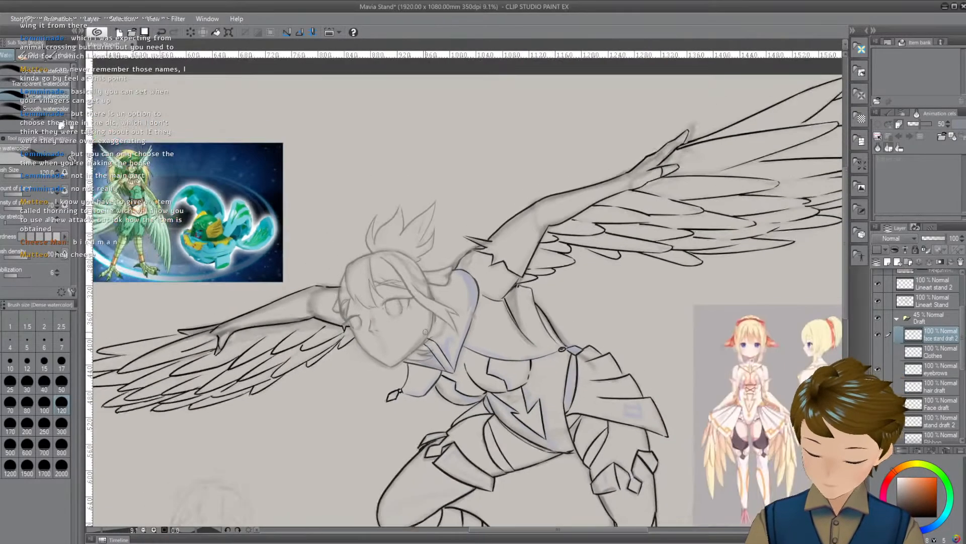
pyautogui.scroll(-3, 447, 359)
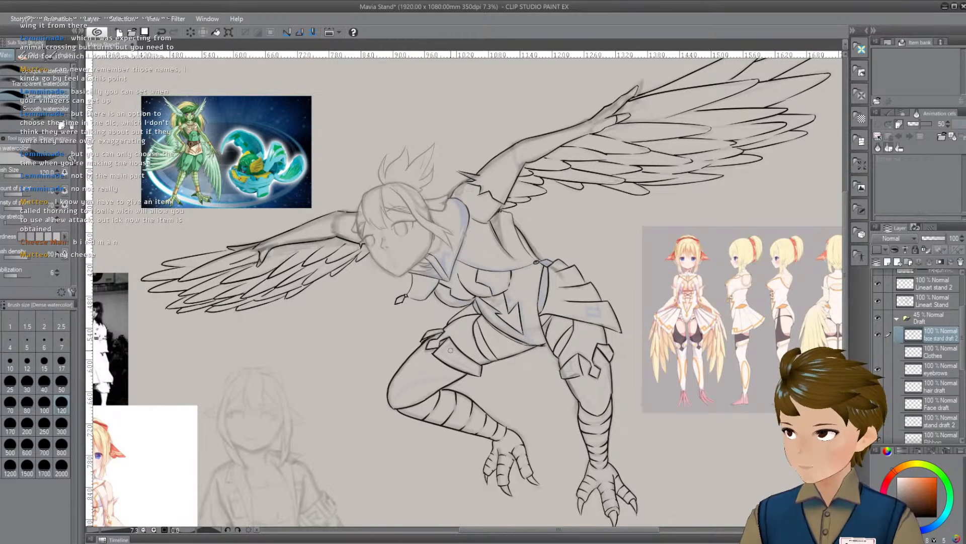
pyautogui.scroll(3, 450, 349)
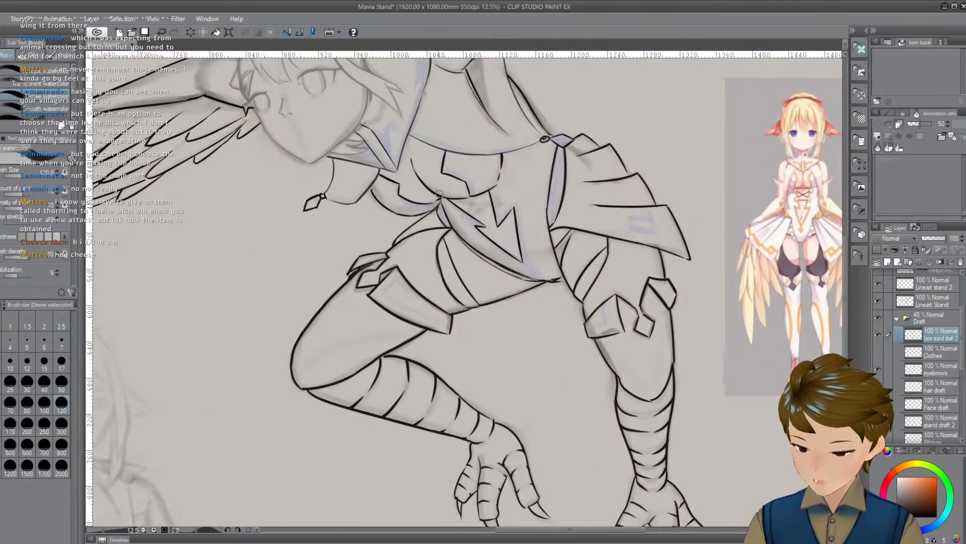
pyautogui.moveTo(378, 121); pyautogui.dragTo(352, 301)
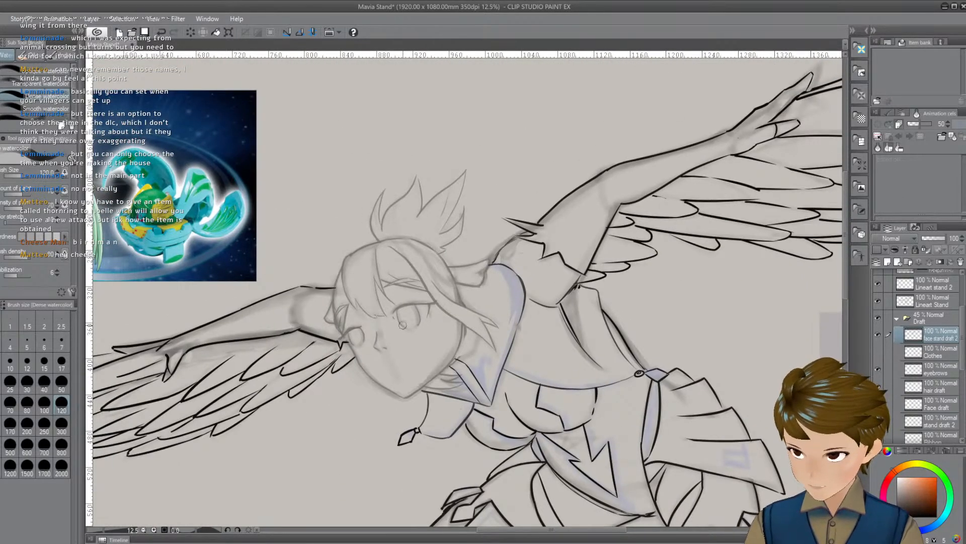
pyautogui.scroll(1, 402, 325)
pyautogui.moveTo(416, 435); pyautogui.dragTo(412, 407)
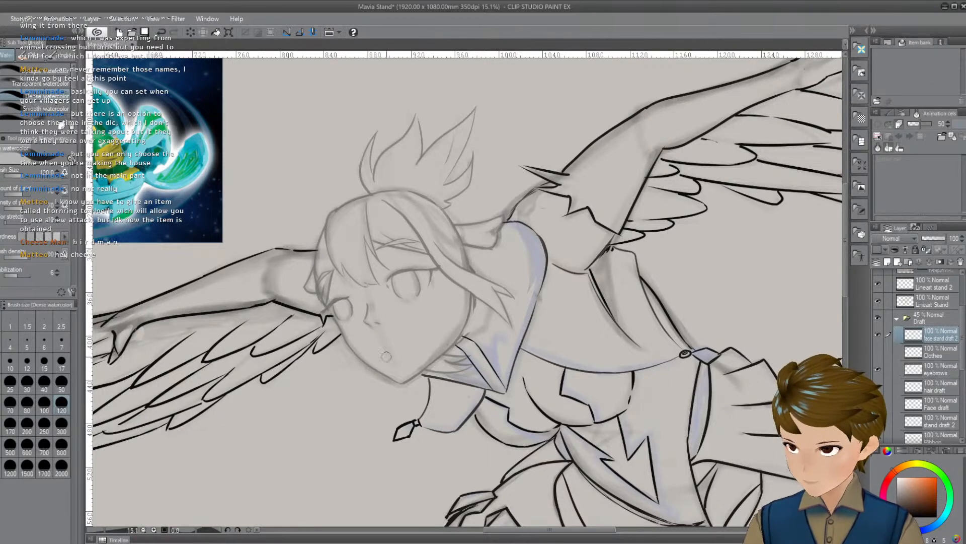
pyautogui.scroll(-1, 457, 373)
pyautogui.scroll(-3, 457, 373)
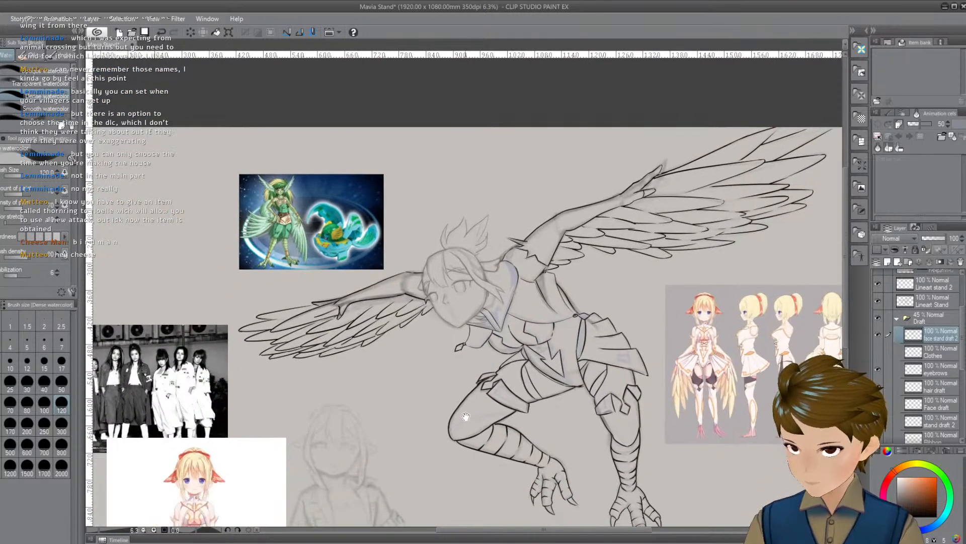
pyautogui.scroll(-2, 465, 415)
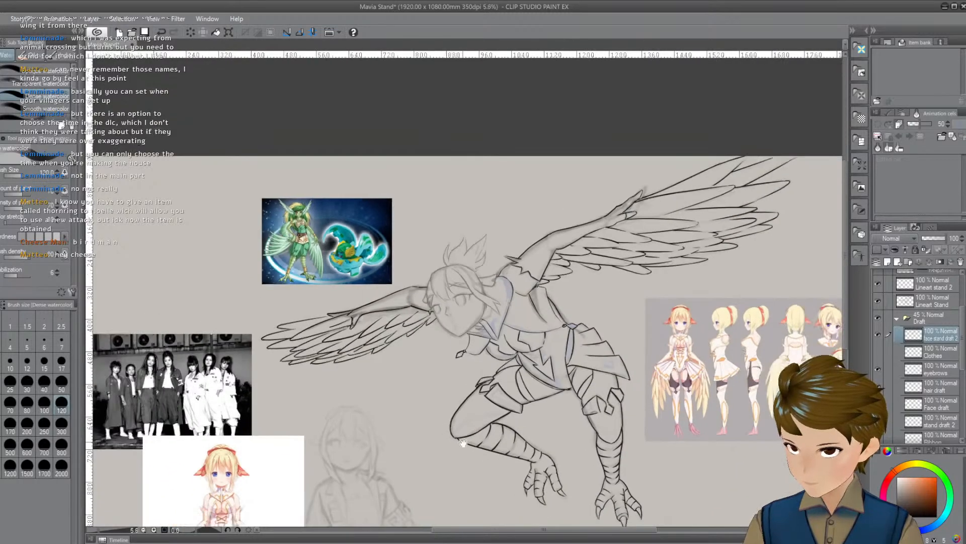
pyautogui.scroll(4, 523, 262)
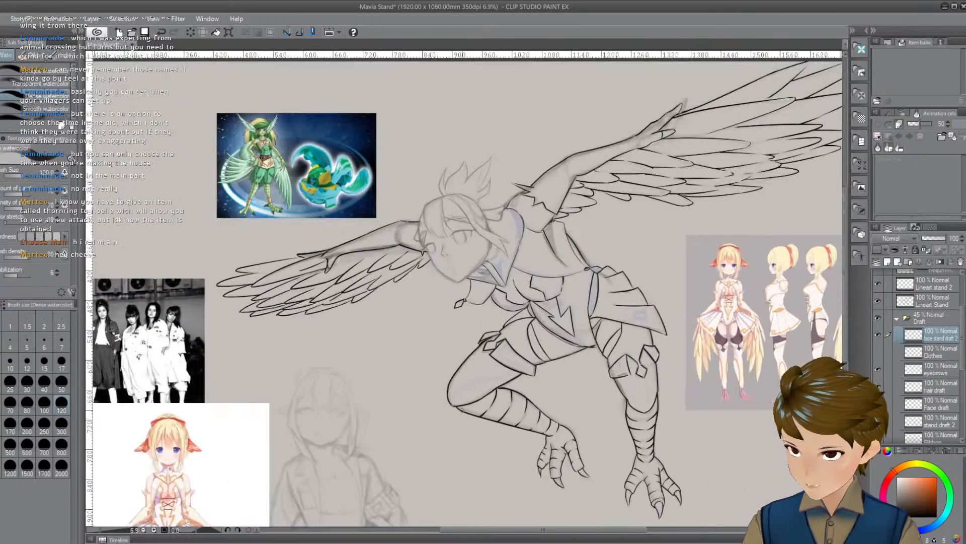
pyautogui.scroll(3, 547, 333)
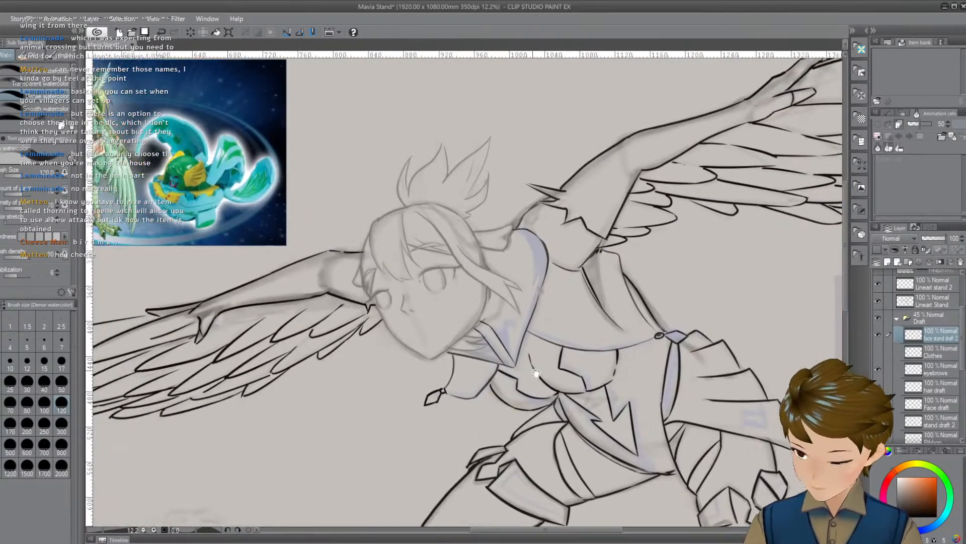
pyautogui.moveTo(644, 390); pyautogui.dragTo(607, 443)
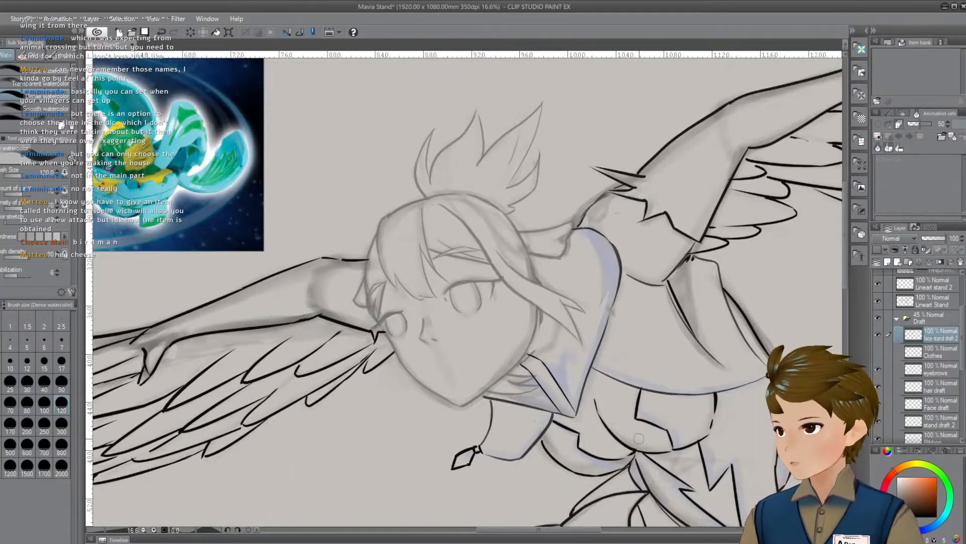
pyautogui.scroll(-2, 620, 414)
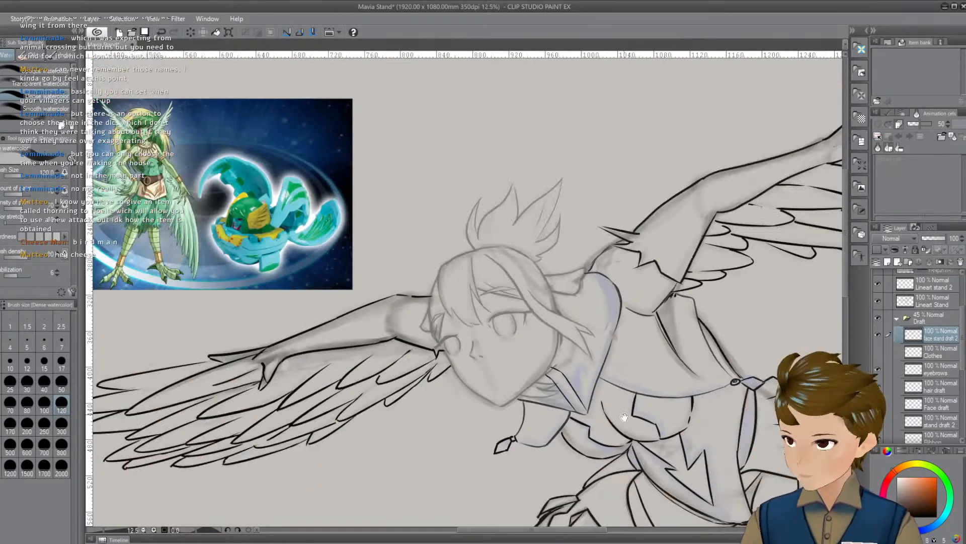
pyautogui.scroll(2, 566, 384)
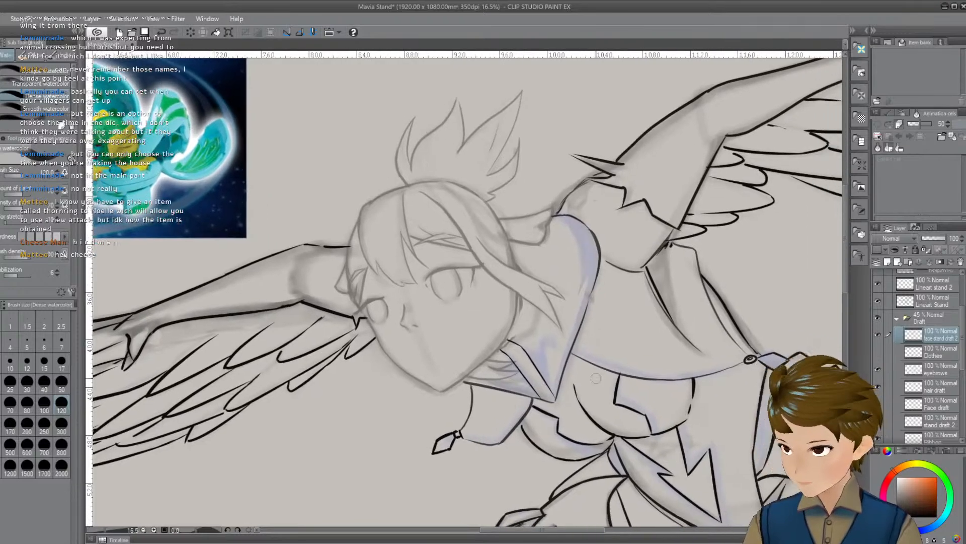
pyautogui.scroll(2, 933, 302)
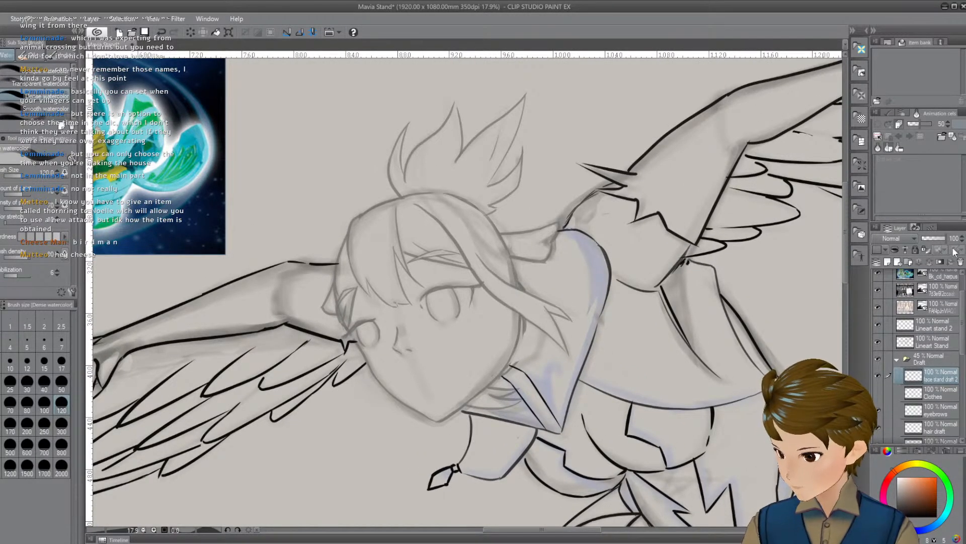
# Set the opacity of the face stand draft 2 layer to 55% and make Lineart stand 2 the active layer
pyautogui.click(935, 239)
pyautogui.moveTo(934, 243); pyautogui.dragTo(936, 243)
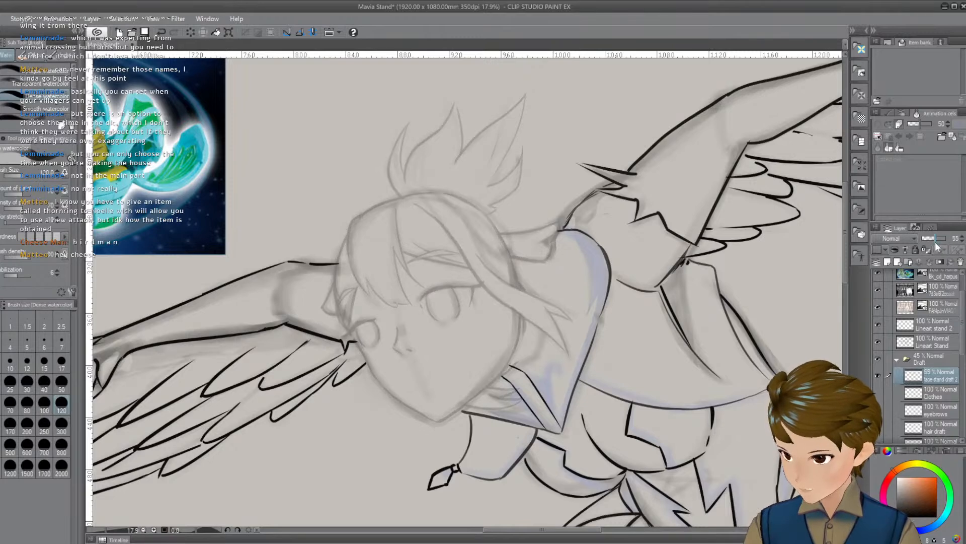
pyautogui.click(931, 340)
pyautogui.click(891, 328)
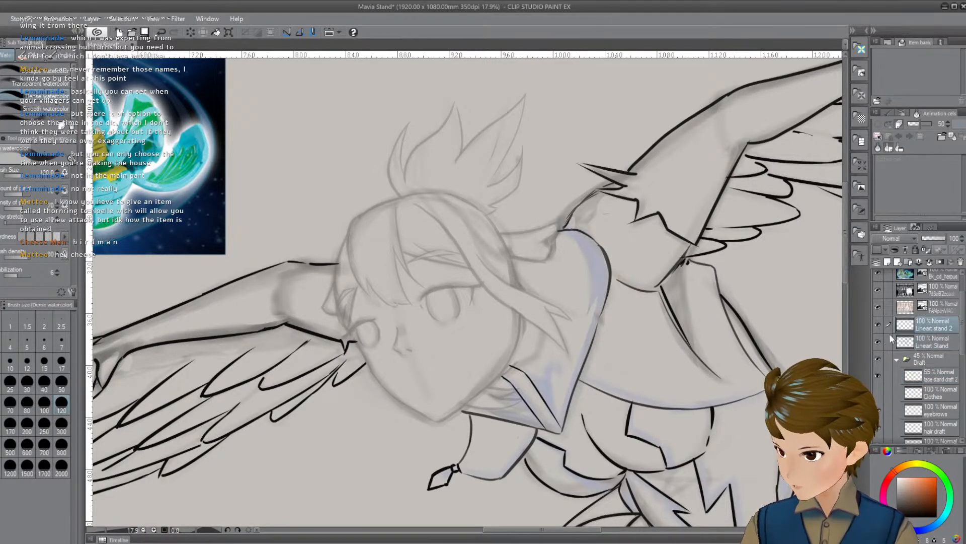
# Switch to the Turnip pen for inking over the drafted head
pyautogui.moveTo(574, 335); pyautogui.dragTo(611, 341)
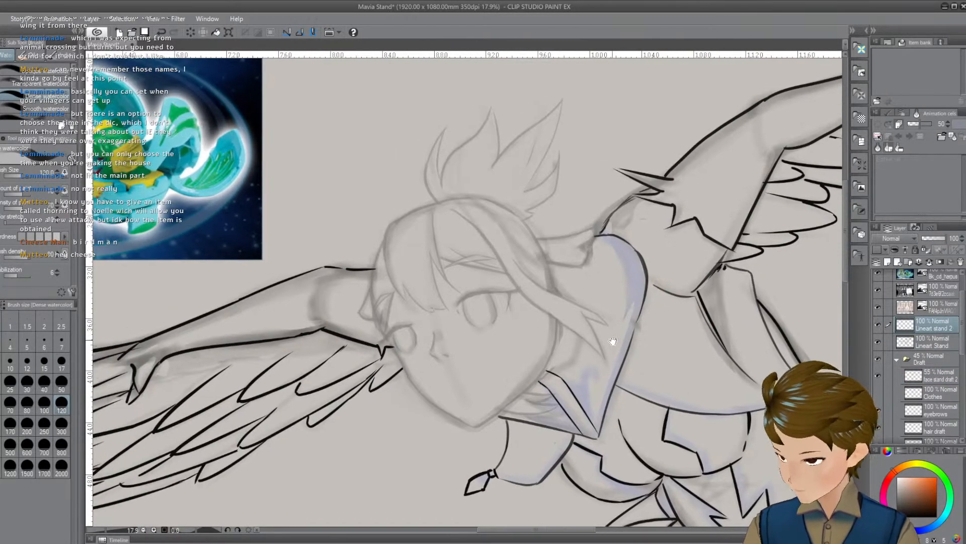
pyautogui.press('p')
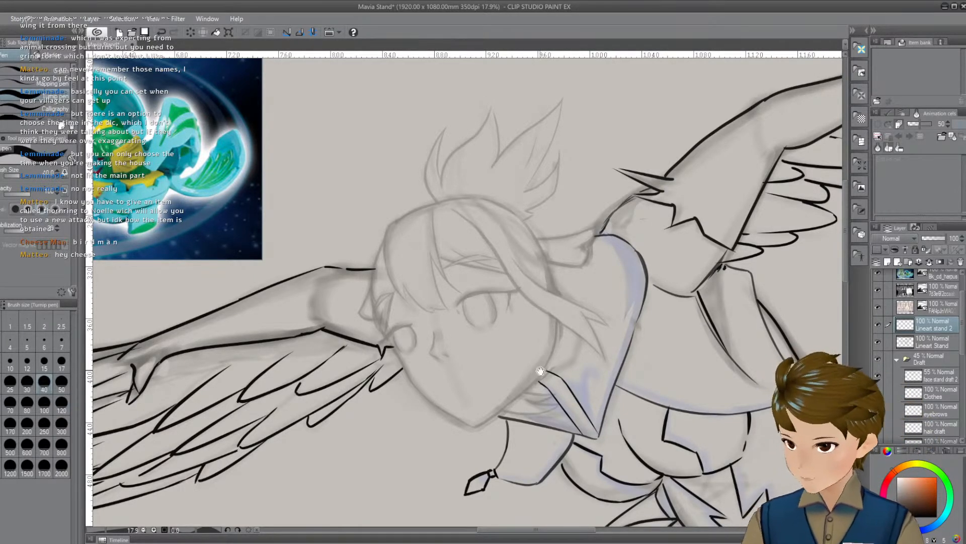
pyautogui.moveTo(553, 369); pyautogui.dragTo(543, 342)
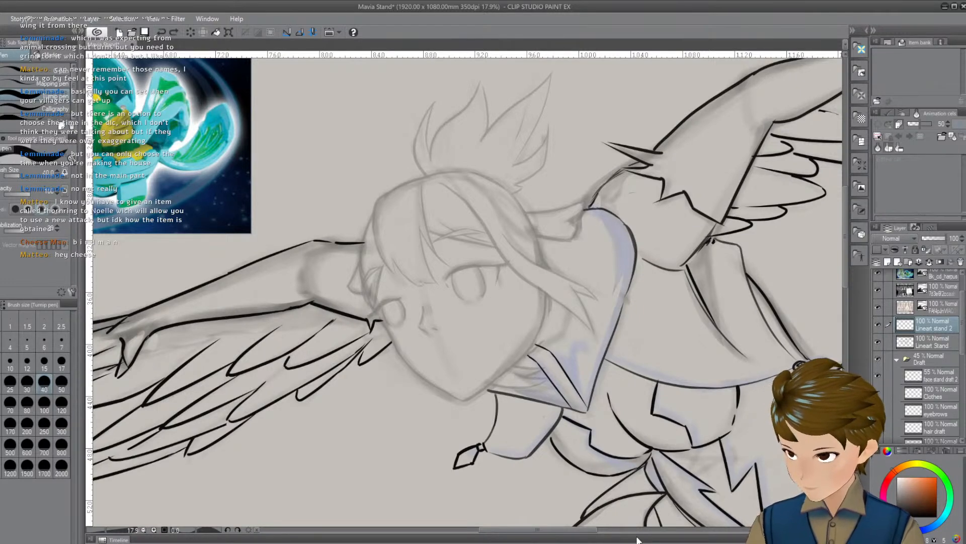
pyautogui.scroll(2, 556, 429)
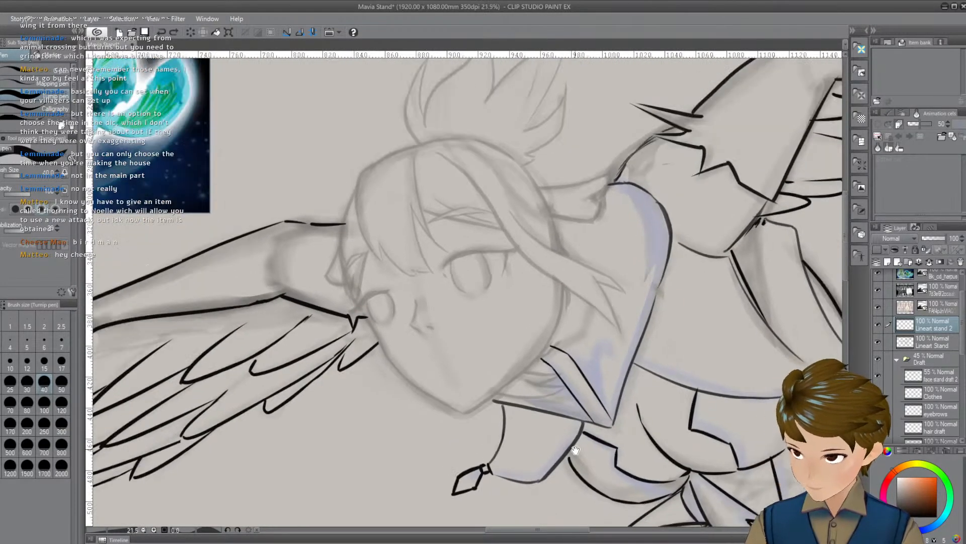
# Examine the faint half-length character sketch beside the references, and check it against the winged figure's head and torso
pyautogui.scroll(-4, 556, 430)
pyautogui.scroll(-2, 387, 277)
pyautogui.moveTo(420, 323); pyautogui.dragTo(567, 105)
pyautogui.scroll(3, 523, 339)
pyautogui.scroll(-1, 524, 339)
pyautogui.moveTo(524, 339); pyautogui.dragTo(586, 314)
pyautogui.scroll(-2, 585, 315)
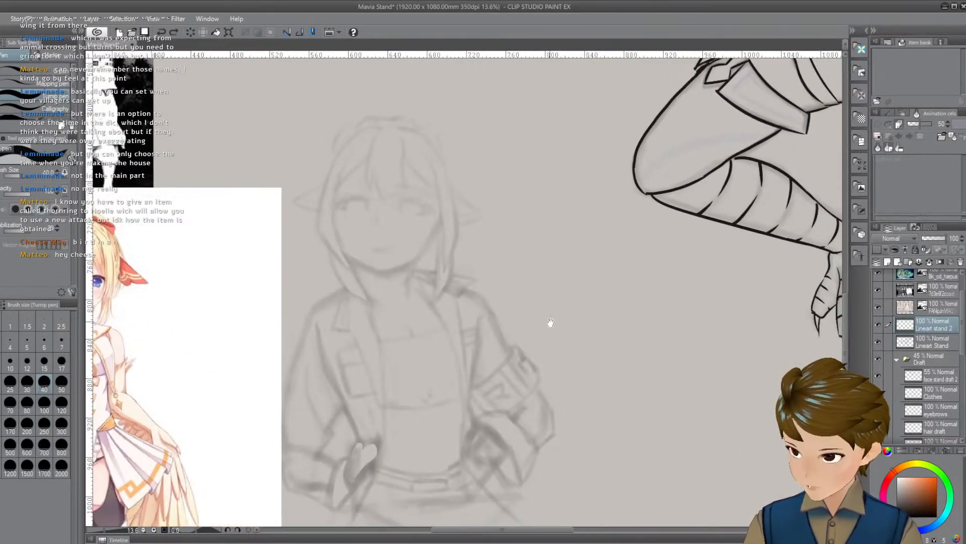
pyautogui.scroll(2, 548, 324)
pyautogui.scroll(-1, 563, 276)
pyautogui.scroll(1, 596, 298)
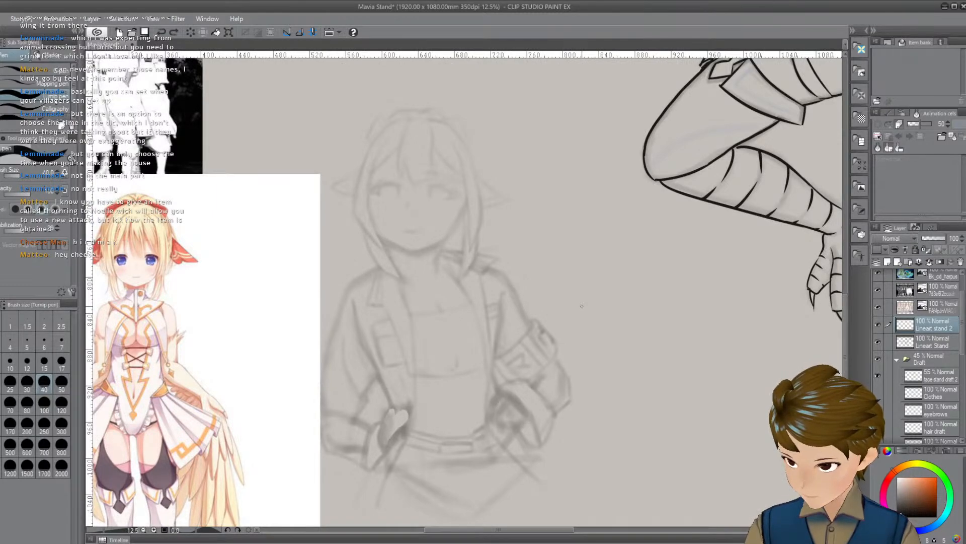
pyautogui.scroll(-3, 582, 305)
pyautogui.moveTo(582, 306); pyautogui.dragTo(453, 362)
pyautogui.scroll(1, 509, 352)
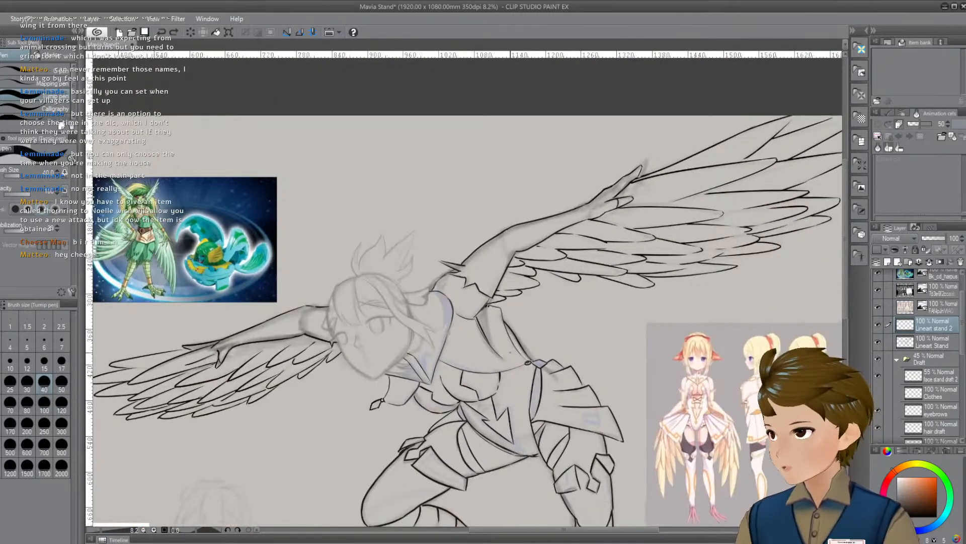
pyautogui.scroll(3, 291, 482)
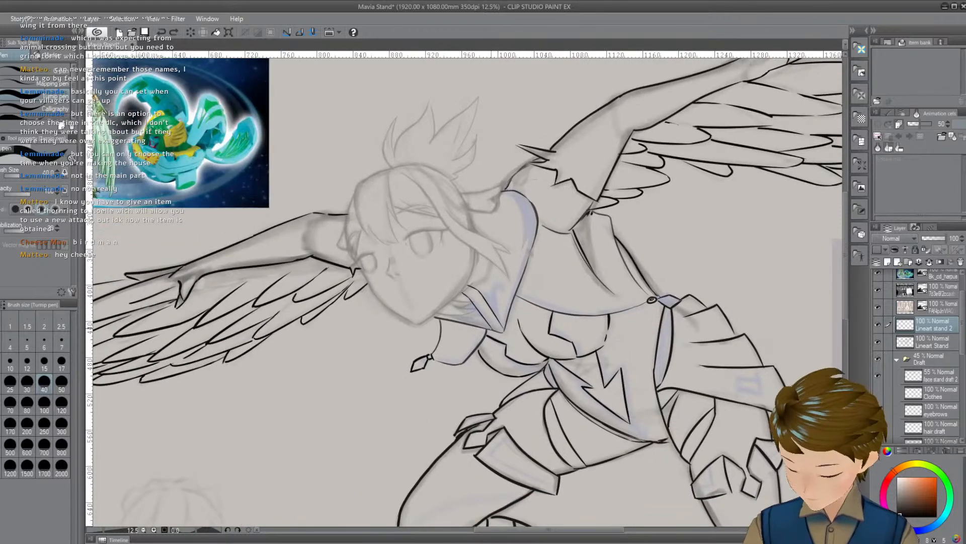
pyautogui.scroll(5, 546, 376)
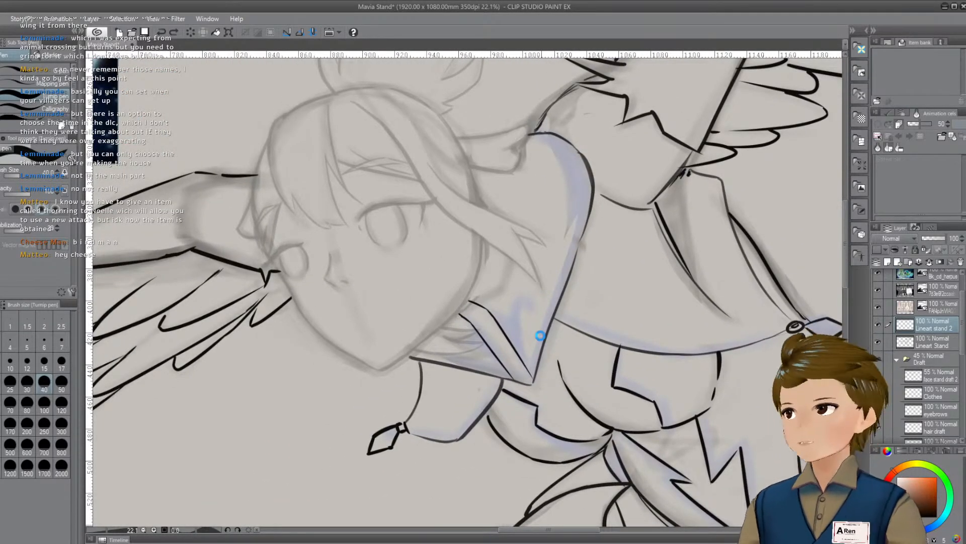
# Save the illustration and activate the Lineart Stand layer by picking the inked collar line on the canvas
pyautogui.hotkey('ctrl', 's')
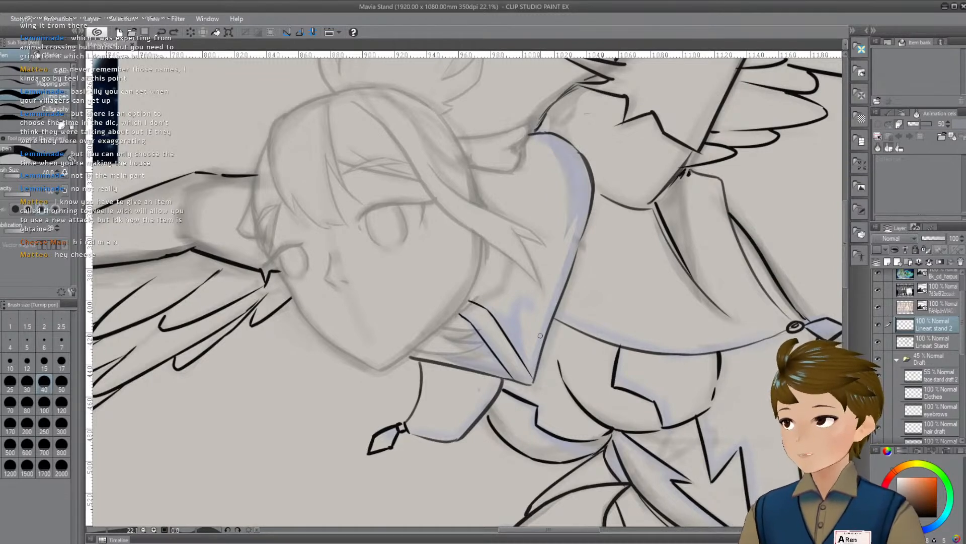
pyautogui.press('o')
pyautogui.click(480, 304)
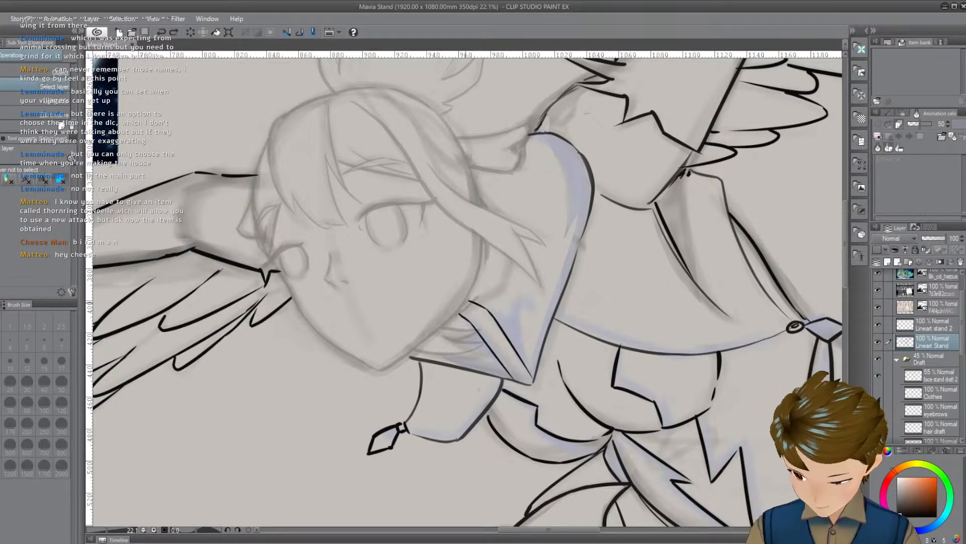
# Ink the short jaw segment where the face meets the upper corner of the collar on the Lineart Stand layer with the Turnip pen
pyautogui.press('p')
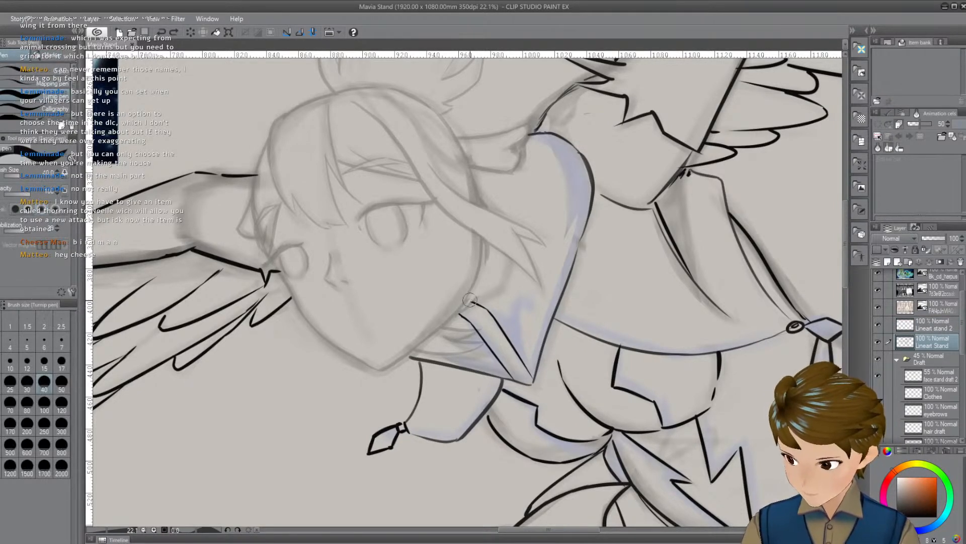
pyautogui.moveTo(486, 287); pyautogui.dragTo(466, 306)
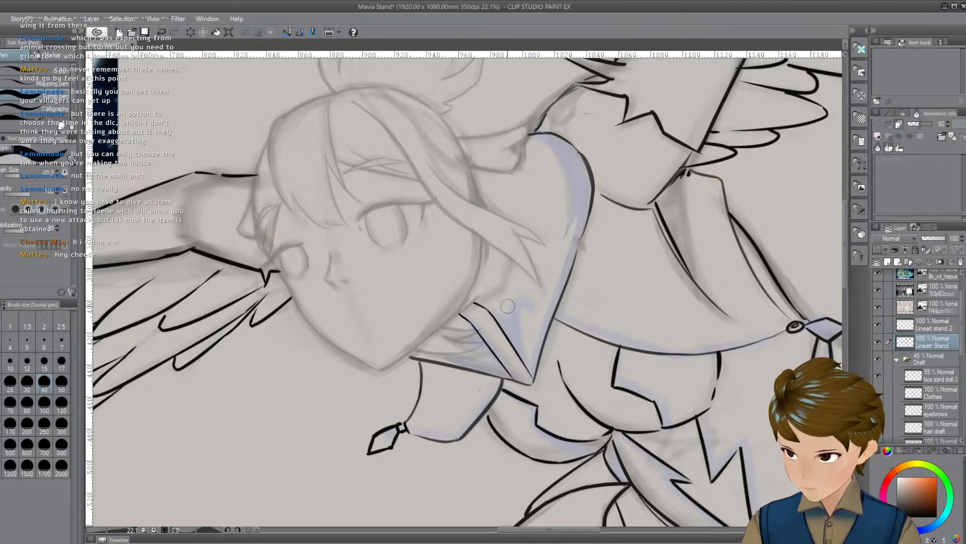
pyautogui.hotkey('ctrl', 'z')
pyautogui.moveTo(502, 302); pyautogui.dragTo(497, 316)
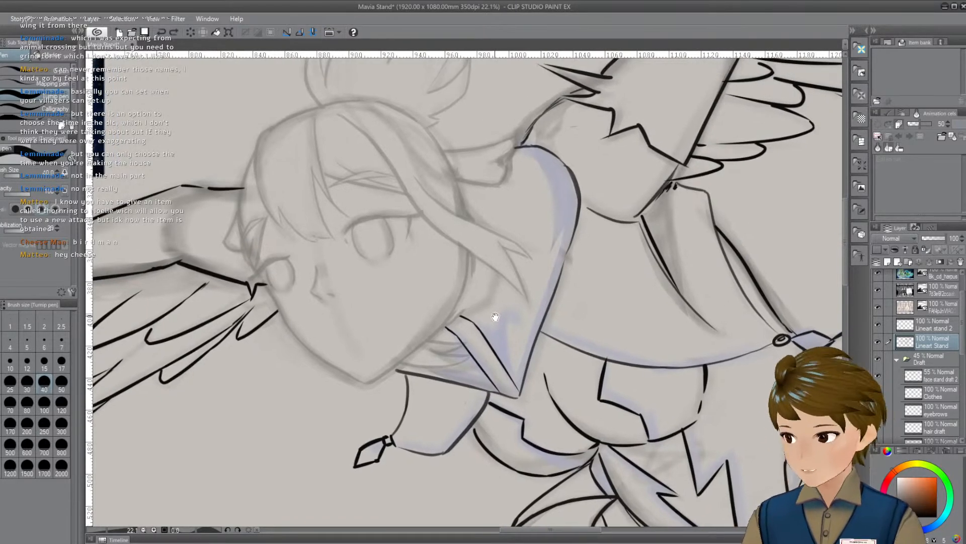
pyautogui.moveTo(503, 282); pyautogui.dragTo(496, 315)
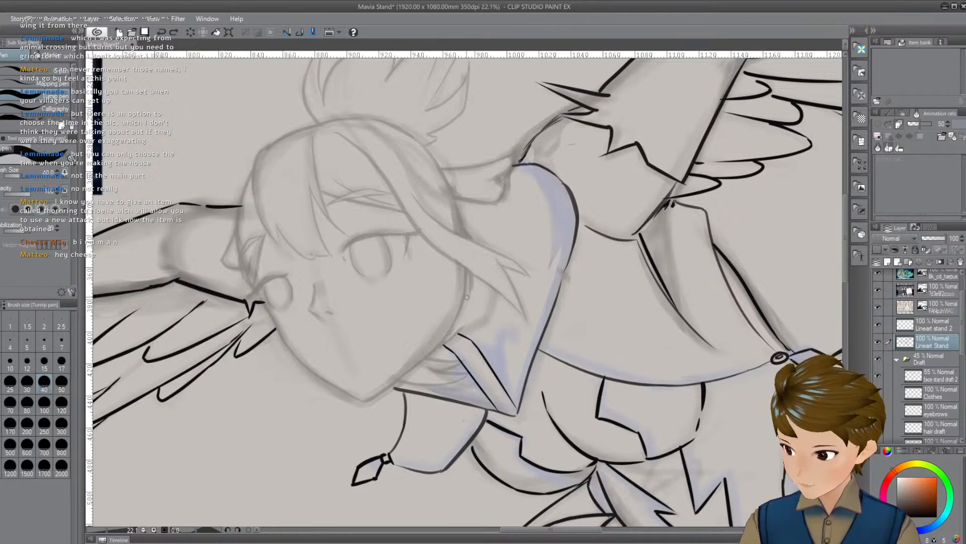
pyautogui.moveTo(443, 340); pyautogui.dragTo(466, 323)
pyautogui.hotkey('ctrl', 'z')
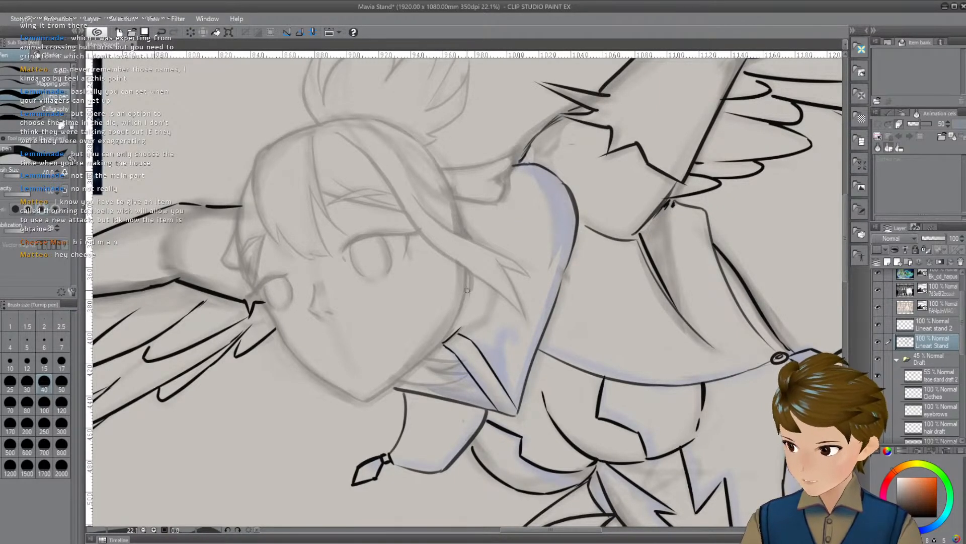
pyautogui.moveTo(469, 274); pyautogui.dragTo(465, 309)
pyautogui.hotkey('ctrl', 'z')
pyautogui.hotkey('ctrl', 'z')
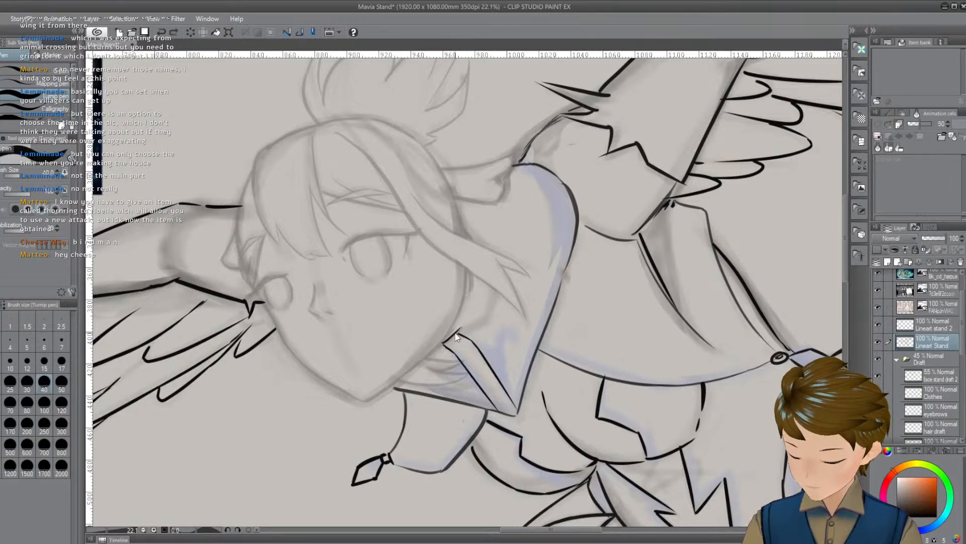
pyautogui.moveTo(443, 341); pyautogui.dragTo(459, 328)
# Ink the cheek contour below the long side hair lock, breaking the line into short dashes toward the collar
pyautogui.moveTo(469, 274); pyautogui.dragTo(460, 319)
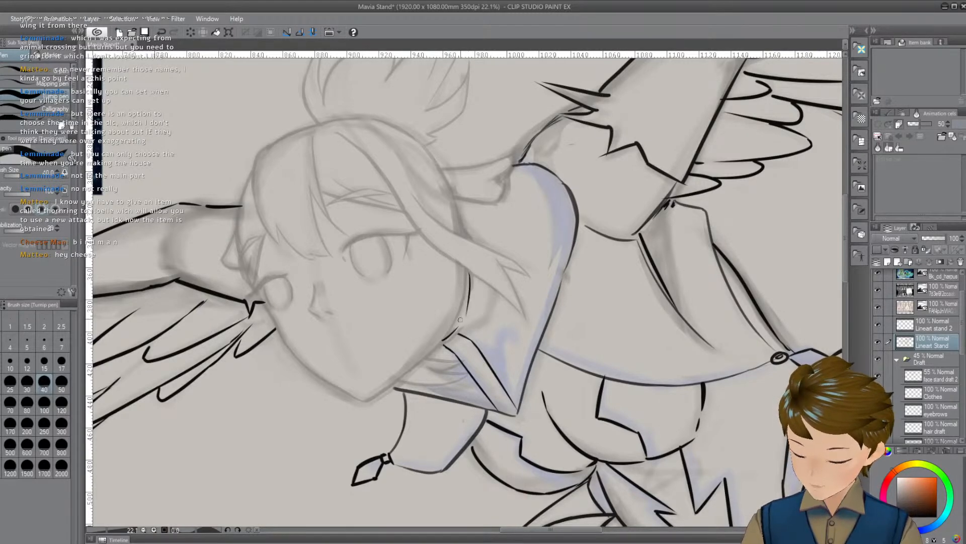
pyautogui.hotkey('ctrl', 'z')
pyautogui.moveTo(469, 272); pyautogui.dragTo(465, 312)
pyautogui.hotkey('ctrl', 'z')
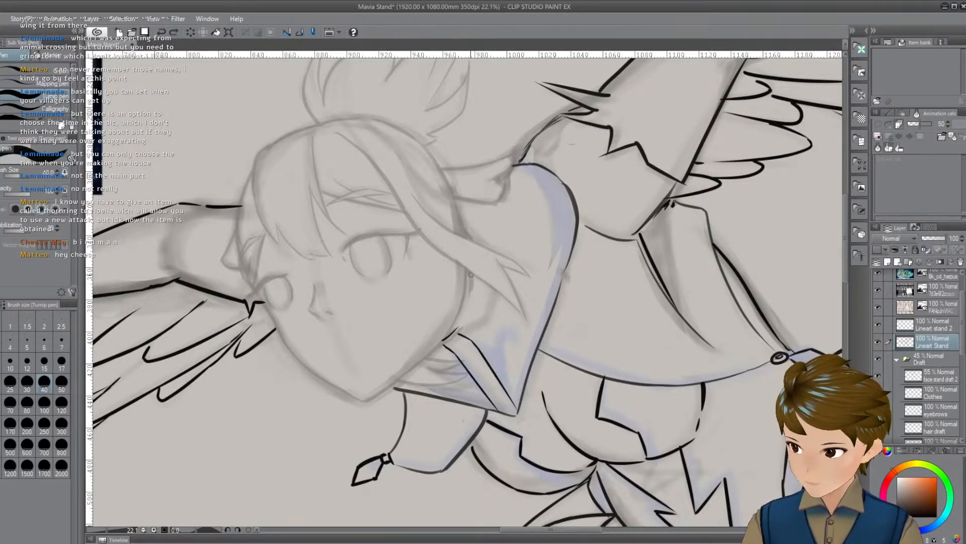
pyautogui.moveTo(469, 272)
pyautogui.mouseDown()
pyautogui.moveTo(465, 313)
pyautogui.moveTo(472, 308)
pyautogui.moveTo(468, 300)
pyautogui.moveTo(460, 324)
pyautogui.moveTo(485, 300)
pyautogui.moveTo(461, 324)
pyautogui.mouseUp()
pyautogui.hotkey('ctrl', 'z')
pyautogui.hotkey('ctrl', 'z')
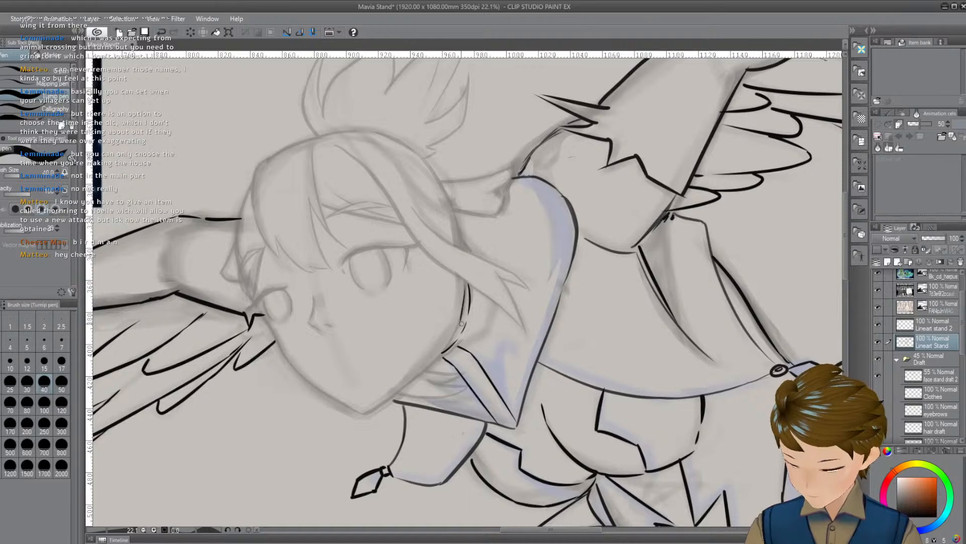
pyautogui.hotkey('ctrl', 'z')
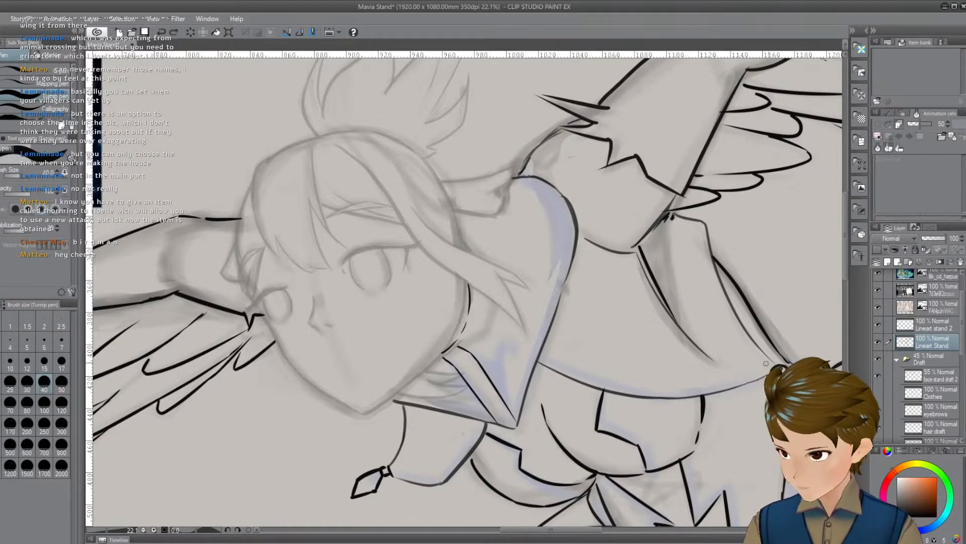
# Hide and reshow the Lineart Stand layer to check its lines, and make Lineart stand 2 the active layer
pyautogui.click(877, 343)
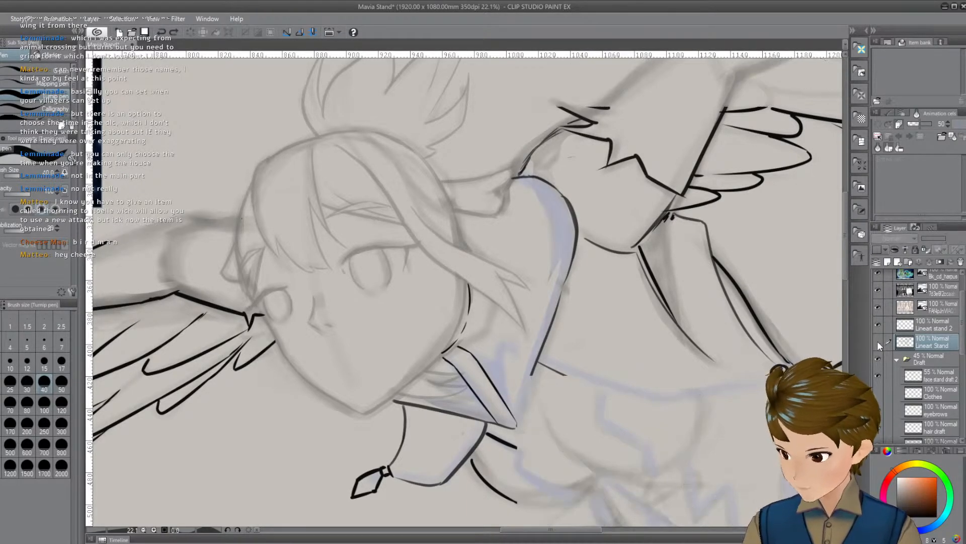
pyautogui.click(877, 342)
pyautogui.click(934, 330)
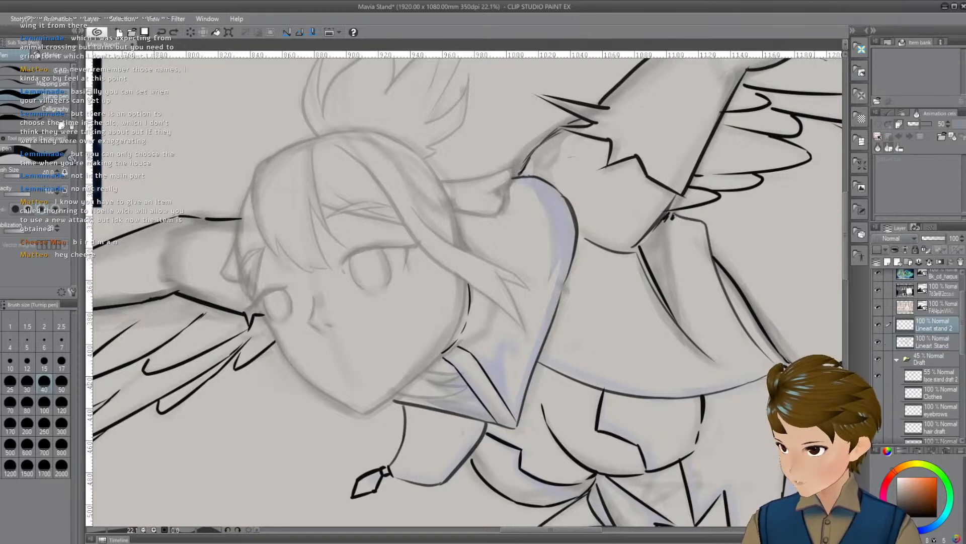
# Ink the nose as an angled bridge and underside line with a small nostril dot, and save the illustration
pyautogui.moveTo(410, 379); pyautogui.dragTo(470, 348)
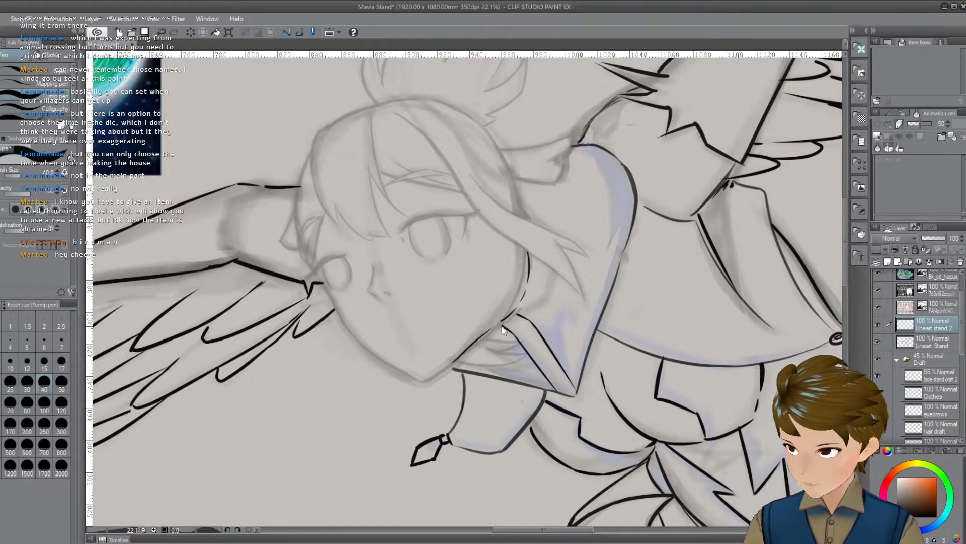
pyautogui.moveTo(509, 342); pyautogui.dragTo(494, 340)
pyautogui.moveTo(440, 296); pyautogui.dragTo(455, 300)
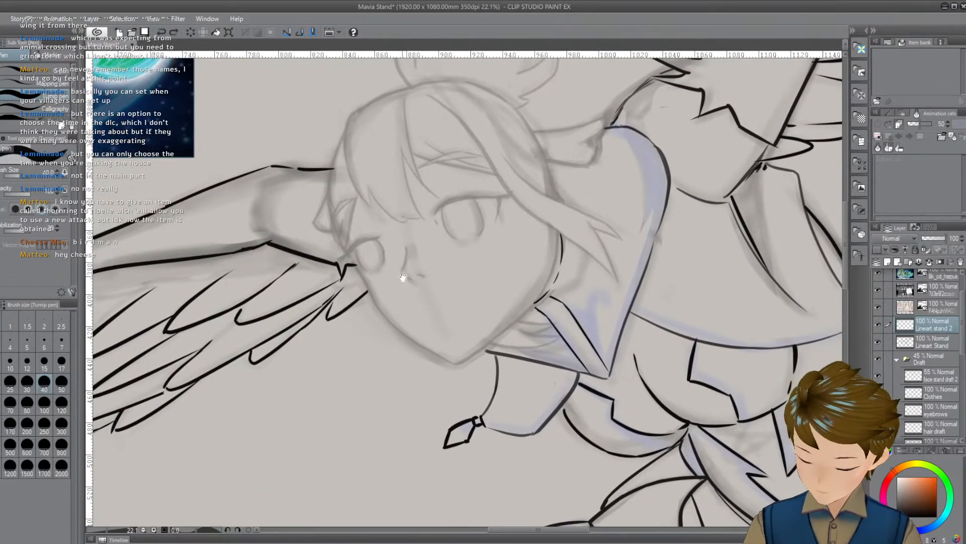
pyautogui.moveTo(402, 272)
pyautogui.mouseDown()
pyautogui.moveTo(409, 250)
pyautogui.moveTo(415, 281)
pyautogui.mouseUp()
pyautogui.hotkey('ctrl', 'z')
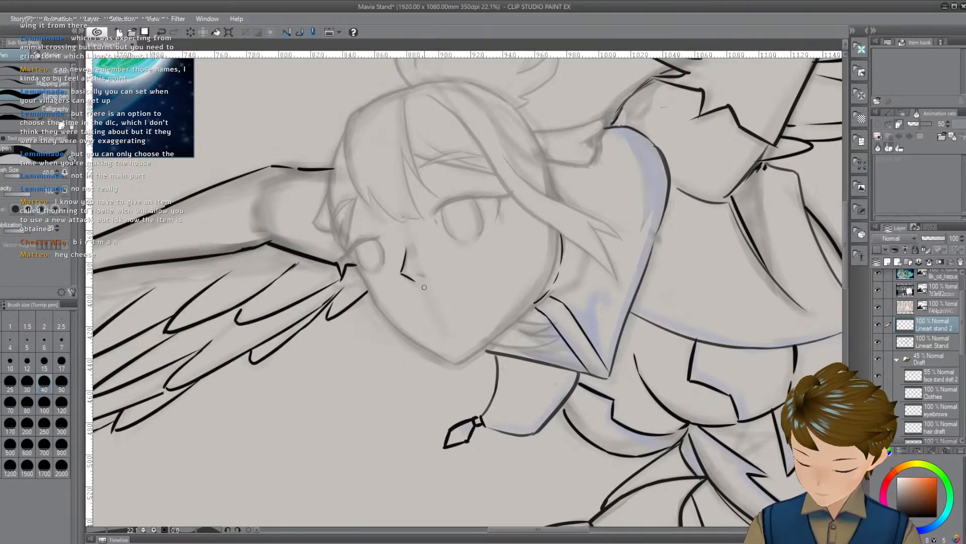
pyautogui.click(422, 276)
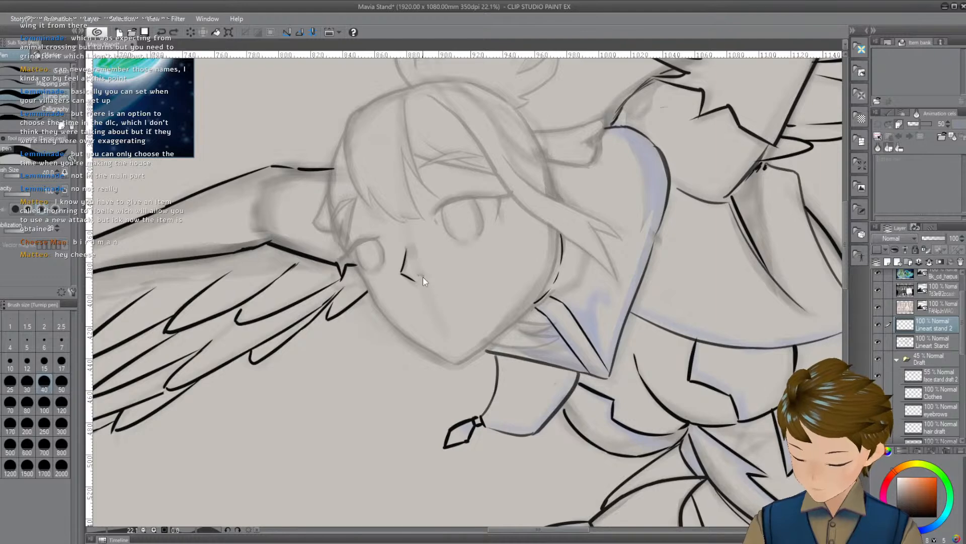
pyautogui.hscroll(3, 453, 297)
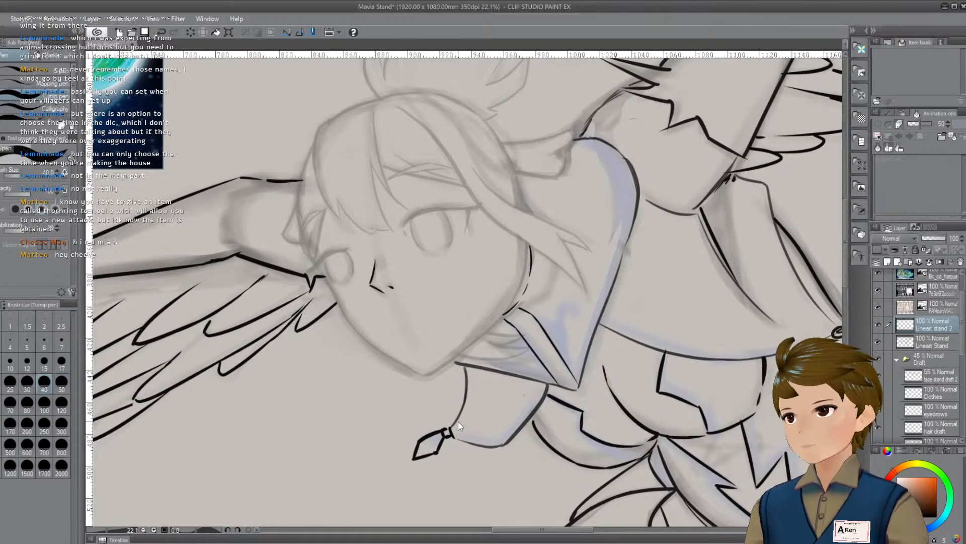
pyautogui.hotkey('ctrl', 's')
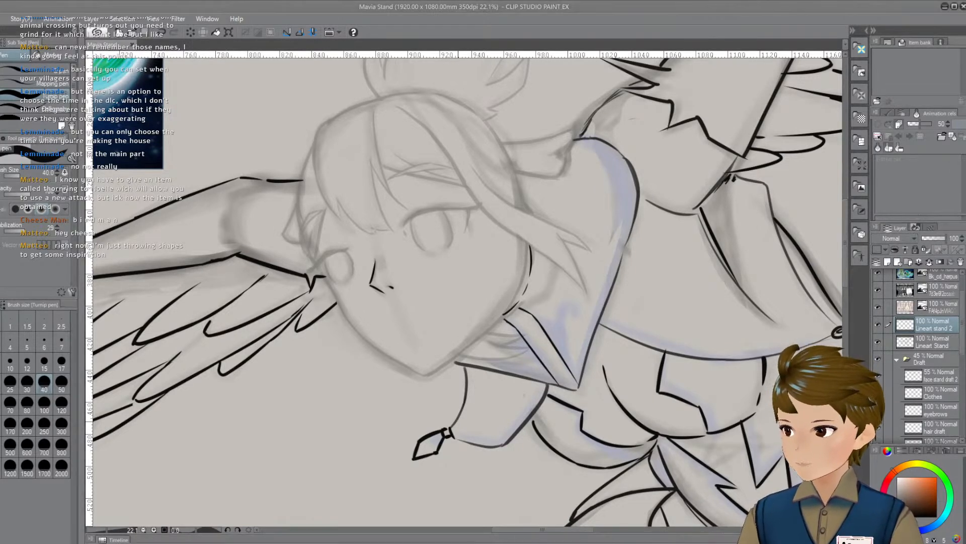
# Try to ink the jaw edge from the chin up to the collar corner with the 40 px pen
pyautogui.moveTo(458, 421); pyautogui.dragTo(532, 411)
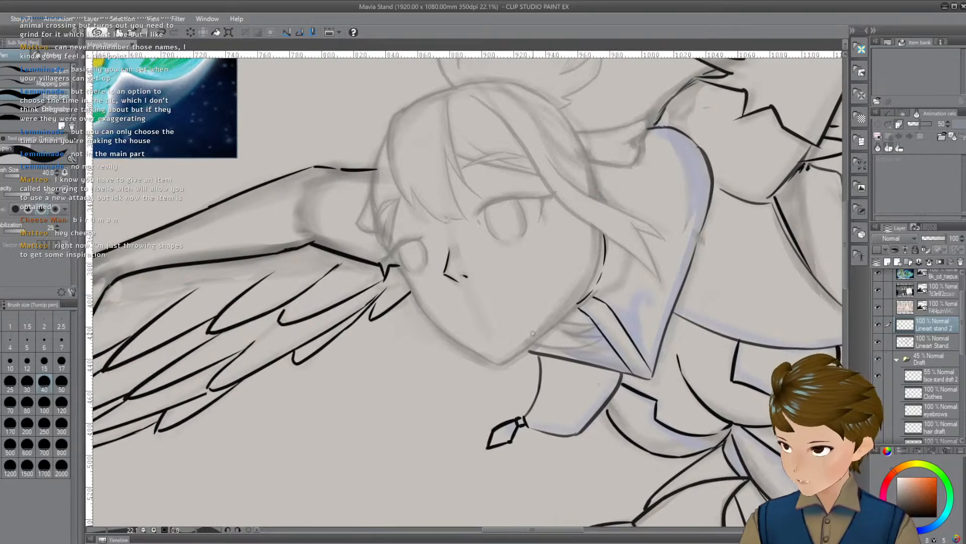
pyautogui.moveTo(504, 362); pyautogui.dragTo(564, 320)
pyautogui.hotkey('ctrl', 'z')
pyautogui.moveTo(499, 363); pyautogui.dragTo(573, 312)
pyautogui.moveTo(604, 279); pyautogui.dragTo(629, 373)
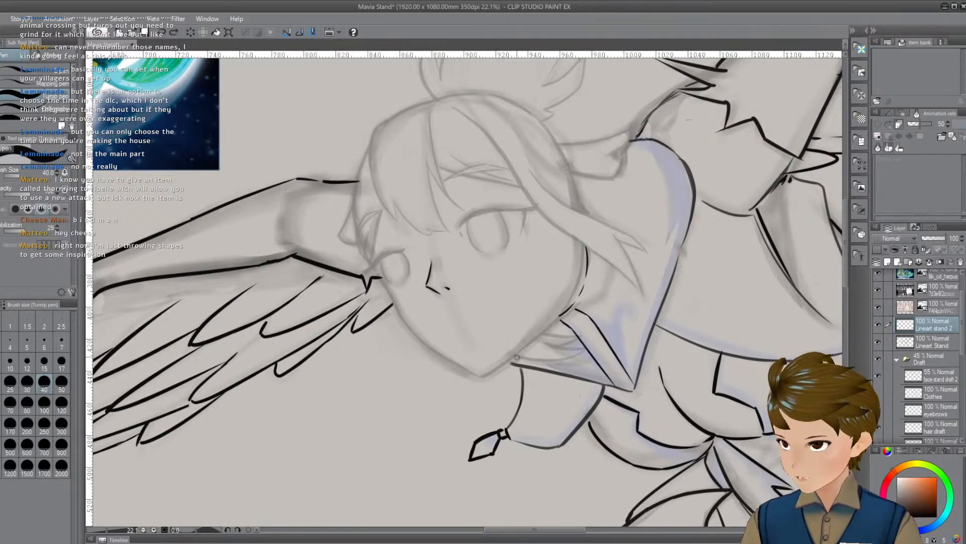
# Try to ink the lowest hair strand behind the jaw, curving across to the collar band, with the 40 px pen
pyautogui.moveTo(515, 357); pyautogui.dragTo(573, 356)
pyautogui.hotkey('ctrl', 'z')
pyautogui.moveTo(513, 357); pyautogui.dragTo(574, 354)
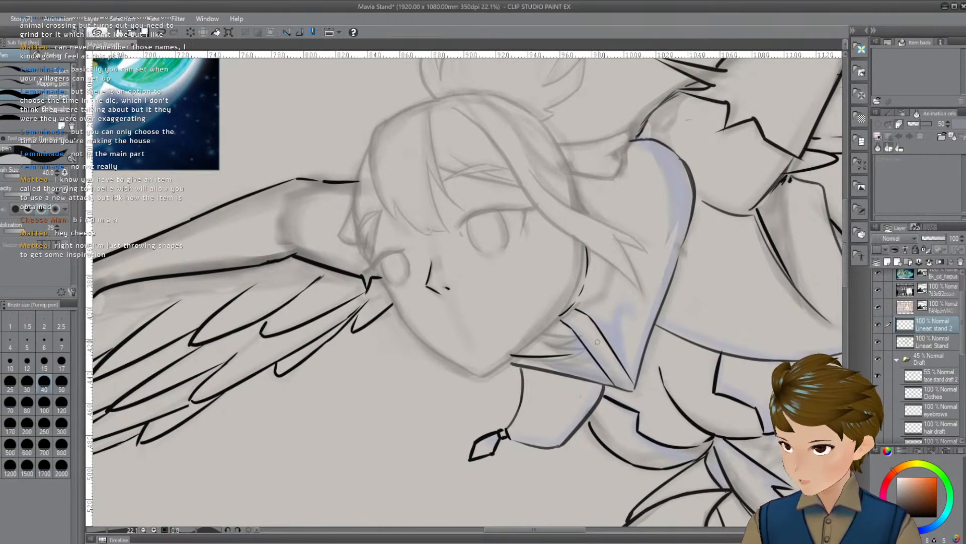
pyautogui.hotkey('ctrl', 'z')
pyautogui.moveTo(513, 358); pyautogui.dragTo(588, 354)
pyautogui.hotkey('ctrl', 'z')
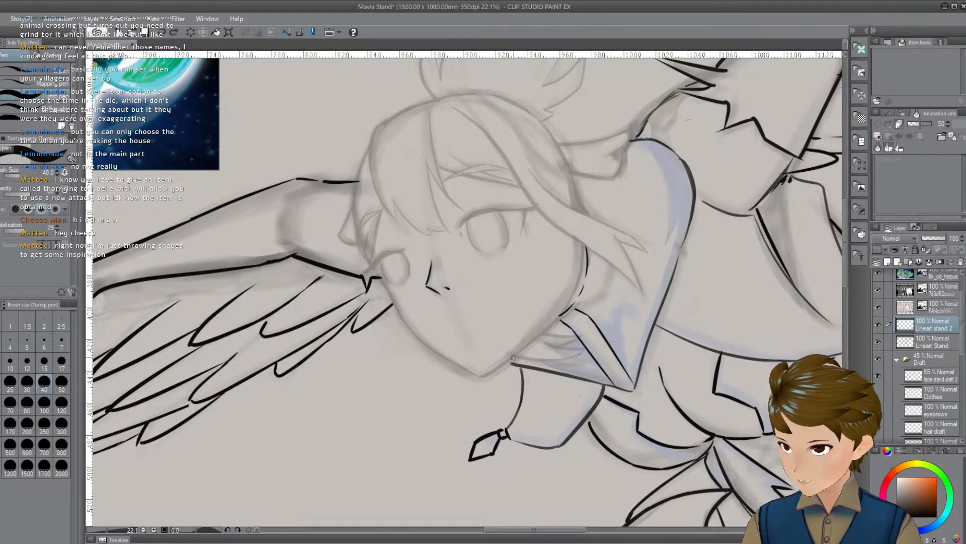
pyautogui.moveTo(512, 358); pyautogui.dragTo(586, 356)
pyautogui.hotkey('ctrl', 'z')
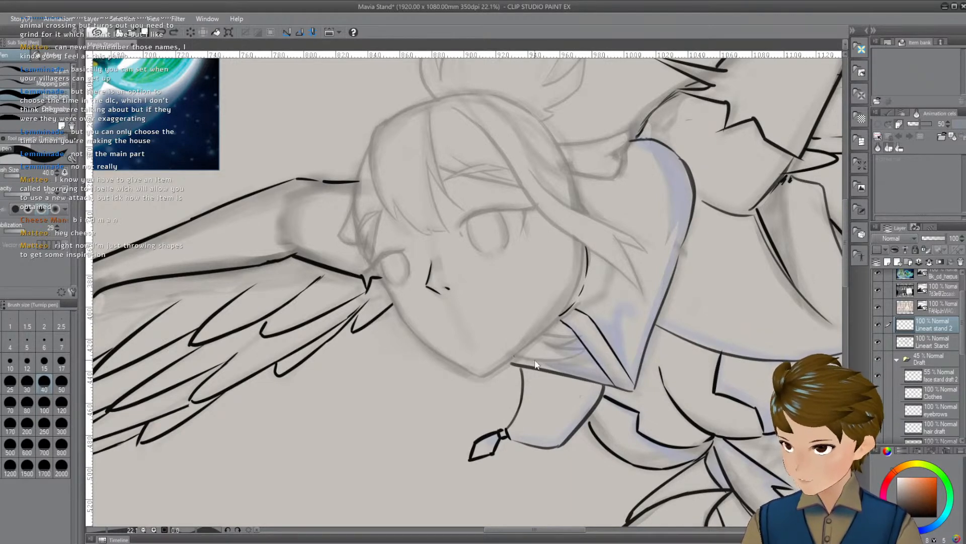
pyautogui.moveTo(512, 358)
pyautogui.mouseDown()
pyautogui.moveTo(583, 347)
pyautogui.moveTo(553, 345)
pyautogui.moveTo(592, 347)
pyautogui.moveTo(555, 343)
pyautogui.moveTo(579, 347)
pyautogui.moveTo(577, 332)
pyautogui.moveTo(607, 343)
pyautogui.moveTo(548, 344)
pyautogui.moveTo(595, 341)
pyautogui.moveTo(587, 346)
pyautogui.mouseUp()
# Reduce the pen size to 30 and ink the upper pointed hair strands between the jaw and the collar band
pyautogui.hotkey('ctrl', 'z')
pyautogui.hotkey('ctrl', 'z')
pyautogui.hotkey('ctrl', 'z')
pyautogui.hotkey('ctrl', 'z')
pyautogui.hotkey('ctrl', 'z')
pyautogui.hotkey('ctrl', 'z')
pyautogui.hotkey('ctrl', 'z')
pyautogui.hotkey('ctrl', 'z')
pyautogui.hotkey('ctrl', 'z')
pyautogui.hotkey('ctrl', 'z')
pyautogui.hotkey('ctrl', 'z')
pyautogui.hotkey('ctrl', 'z')
pyautogui.press('[')
pyautogui.hotkey('ctrl', 'z')
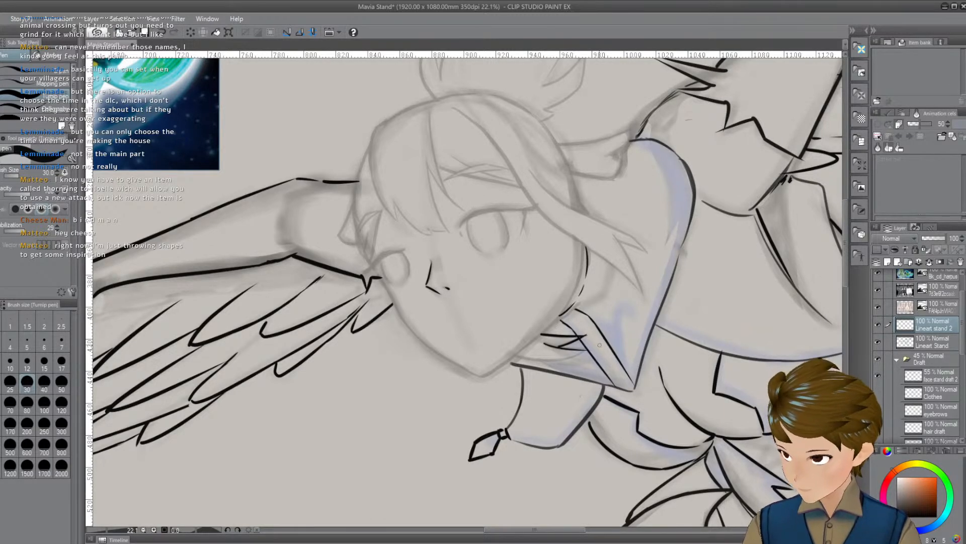
# Ink the lowest hair strand as a curve from the jaw edge to the collar band, beneath the inked upper strands
pyautogui.moveTo(513, 356)
pyautogui.mouseDown()
pyautogui.moveTo(604, 351)
pyautogui.moveTo(517, 353)
pyautogui.moveTo(557, 358)
pyautogui.moveTo(584, 357)
pyautogui.mouseUp()
pyautogui.hotkey('ctrl', 'z')
pyautogui.hotkey('ctrl', 'z')
pyautogui.moveTo(519, 355); pyautogui.dragTo(585, 360)
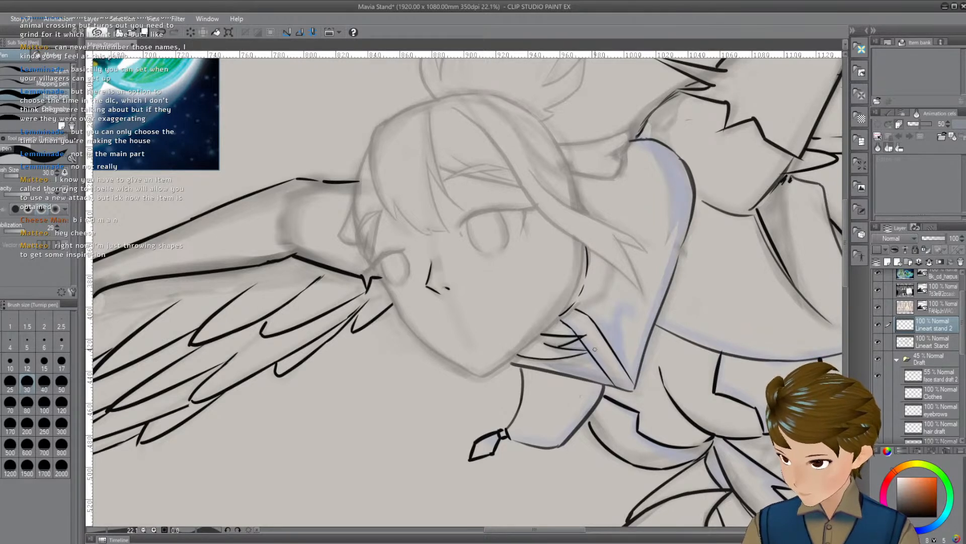
pyautogui.hotkey('ctrl', 'z')
pyautogui.moveTo(525, 360)
pyautogui.mouseDown()
pyautogui.moveTo(586, 350)
pyautogui.moveTo(517, 358)
pyautogui.moveTo(578, 354)
pyautogui.mouseUp()
pyautogui.hotkey('ctrl', 'z')
pyautogui.hotkey('ctrl', 'z')
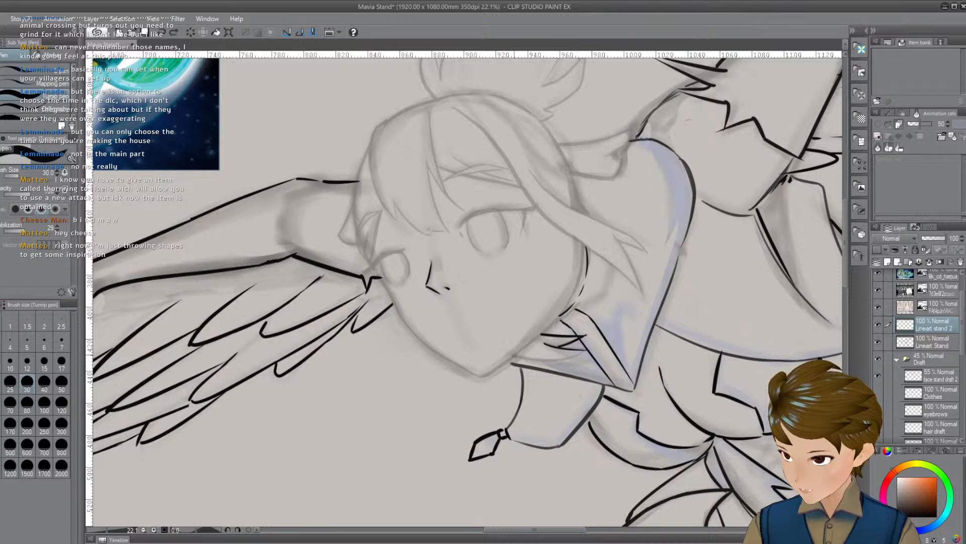
pyautogui.moveTo(512, 358); pyautogui.dragTo(584, 351)
pyautogui.hotkey('ctrl', 'z')
pyautogui.moveTo(511, 355); pyautogui.dragTo(588, 354)
pyautogui.hotkey('ctrl', 'z')
pyautogui.moveTo(511, 357); pyautogui.dragTo(587, 351)
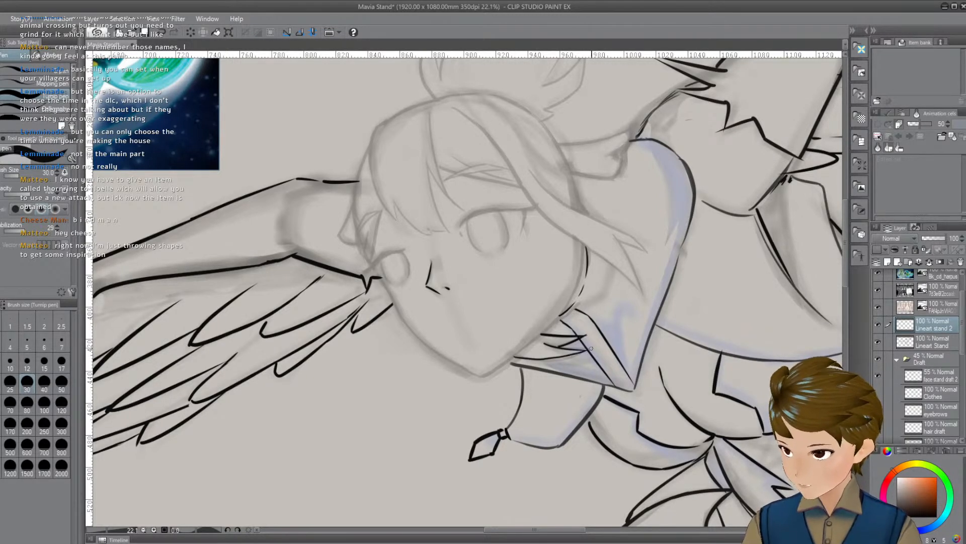
pyautogui.hotkey('ctrl', 'z')
pyautogui.moveTo(512, 356)
pyautogui.mouseDown()
pyautogui.moveTo(573, 351)
pyautogui.moveTo(514, 355)
pyautogui.moveTo(589, 351)
pyautogui.mouseUp()
pyautogui.hotkey('ctrl', 'z')
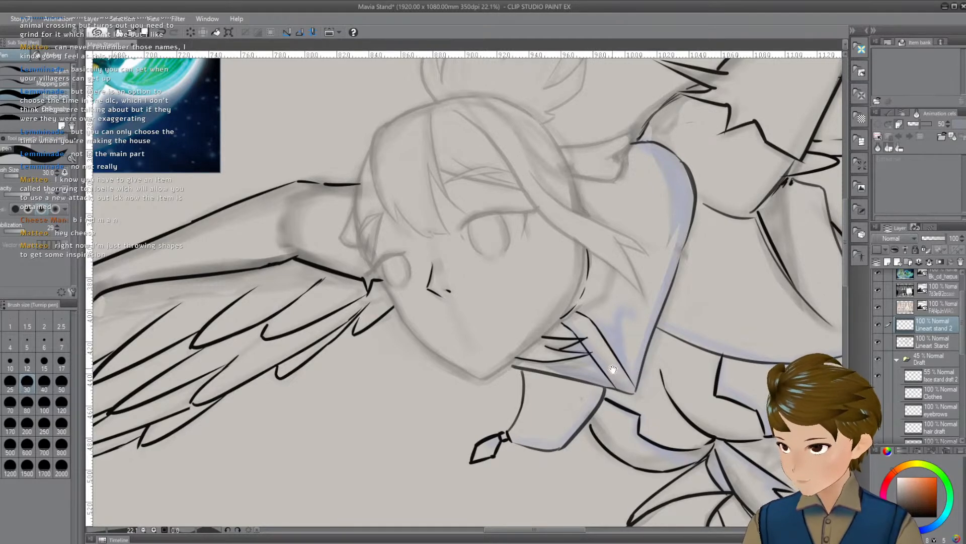
# Try to ink the jaw edge from the chin past the hair strands to the collar corner with the 30 px pen
pyautogui.moveTo(621, 368); pyautogui.dragTo(620, 373)
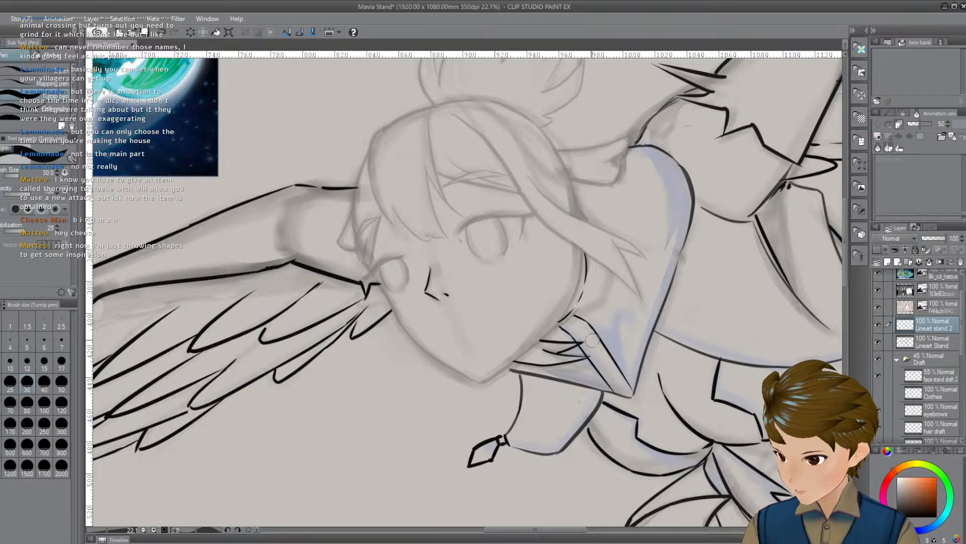
pyautogui.moveTo(651, 358)
pyautogui.mouseDown()
pyautogui.moveTo(606, 395)
pyautogui.moveTo(591, 363)
pyautogui.moveTo(629, 333)
pyautogui.mouseUp()
pyautogui.moveTo(611, 367); pyautogui.dragTo(641, 355)
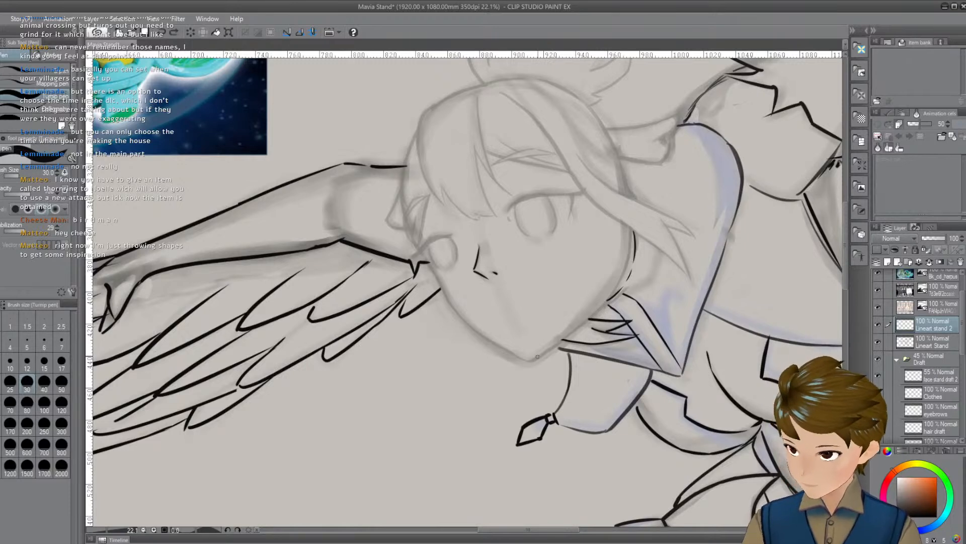
pyautogui.moveTo(537, 358); pyautogui.dragTo(602, 309)
pyautogui.hotkey('ctrl', 'z')
pyautogui.moveTo(526, 361); pyautogui.dragTo(606, 309)
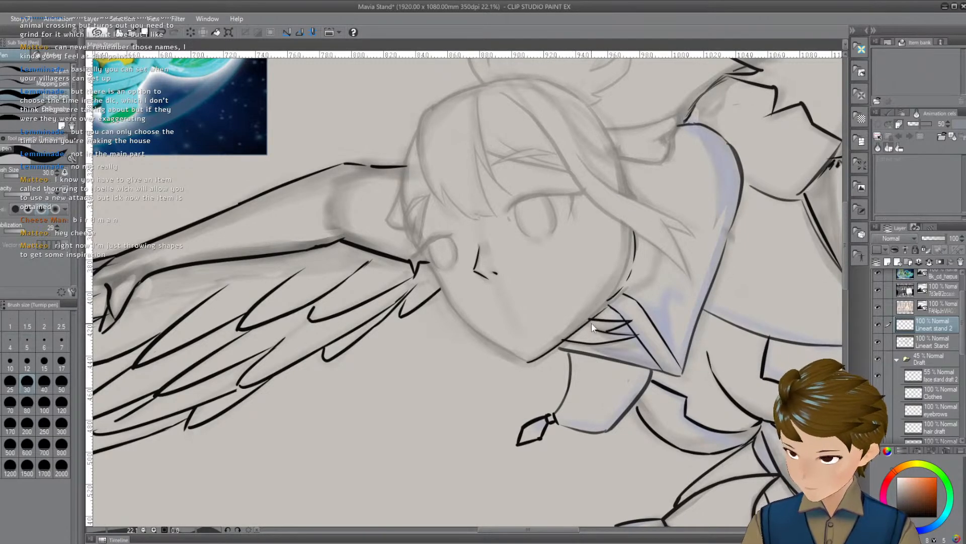
pyautogui.hotkey('ctrl', 'z')
pyautogui.moveTo(531, 361); pyautogui.dragTo(603, 306)
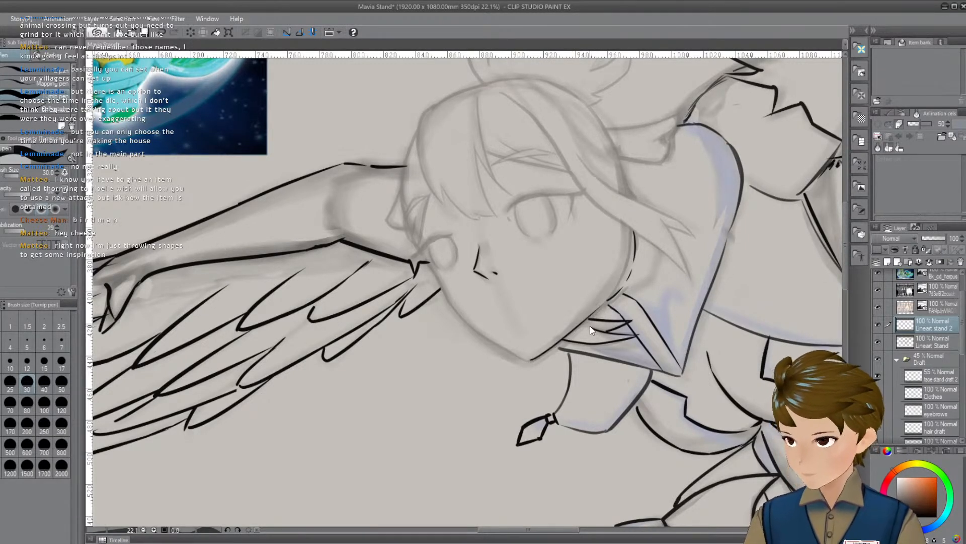
pyautogui.moveTo(627, 220)
pyautogui.mouseDown()
pyautogui.moveTo(599, 242)
pyautogui.moveTo(591, 296)
pyautogui.mouseUp()
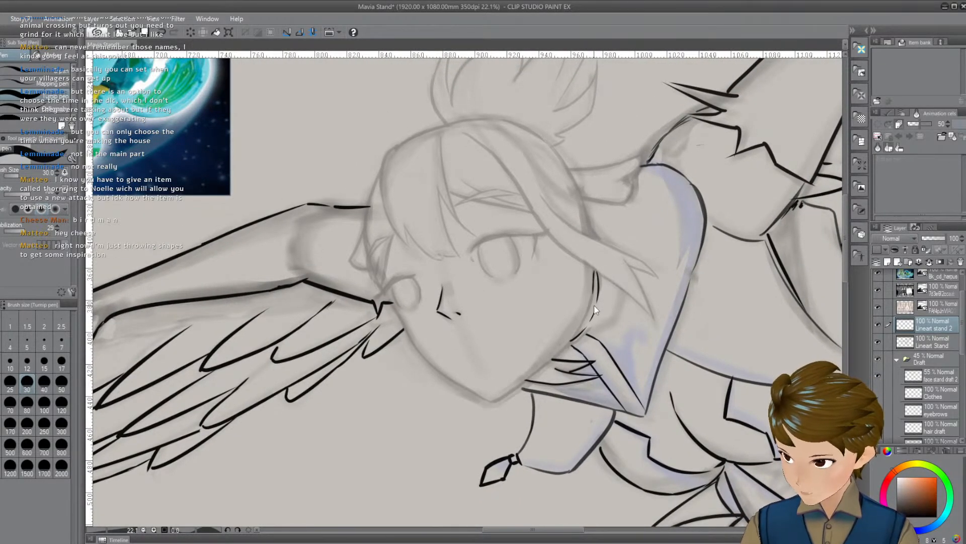
pyautogui.moveTo(613, 352); pyautogui.dragTo(589, 373)
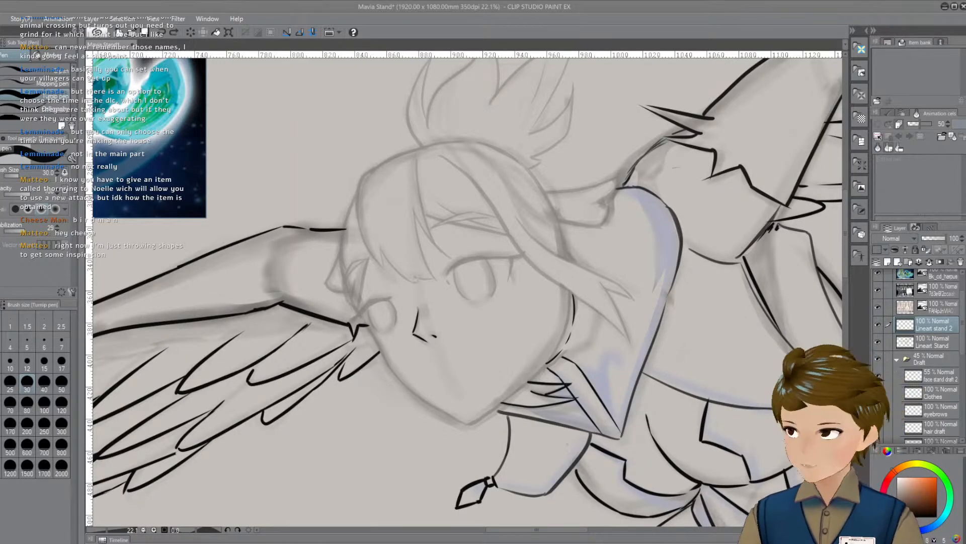
pyautogui.moveTo(628, 353); pyautogui.dragTo(693, 342)
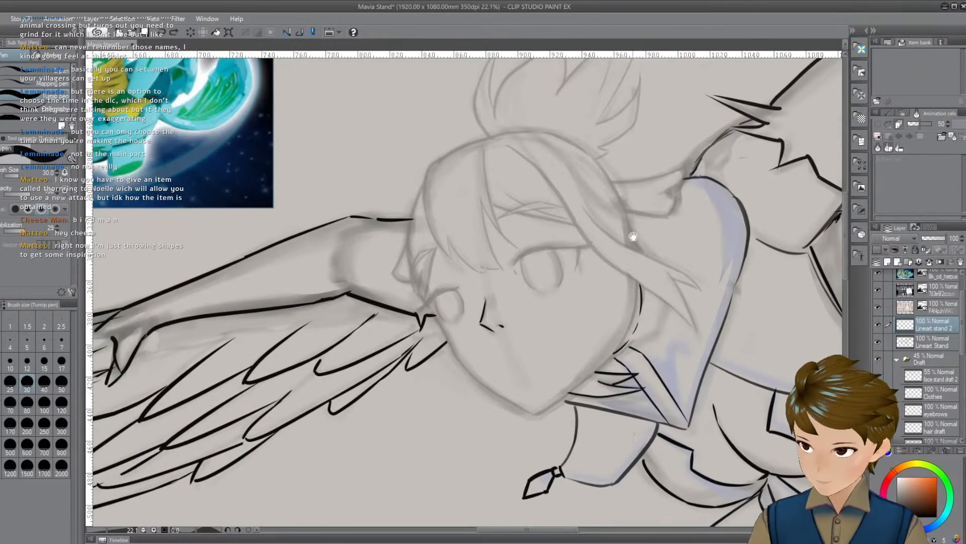
# Try to ink the inner edge of the long side lock from the crown across the forehead with the 30 px pen
pyautogui.moveTo(628, 213); pyautogui.dragTo(619, 251)
pyautogui.moveTo(501, 183); pyautogui.dragTo(551, 239)
pyautogui.hotkey('ctrl', 'z')
pyautogui.moveTo(502, 184); pyautogui.dragTo(563, 258)
pyautogui.hotkey('ctrl', 'z')
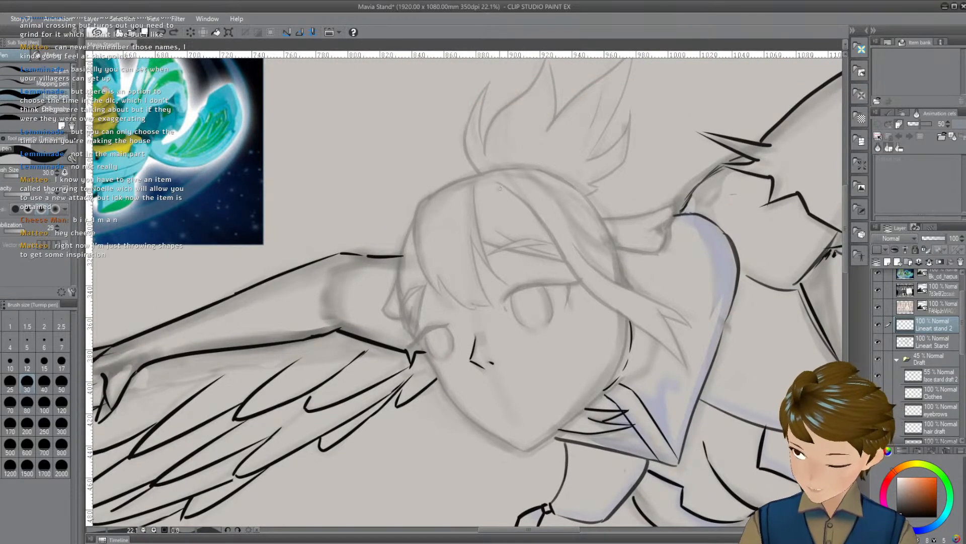
pyautogui.moveTo(501, 184)
pyautogui.mouseDown()
pyautogui.moveTo(547, 227)
pyautogui.moveTo(585, 285)
pyautogui.mouseUp()
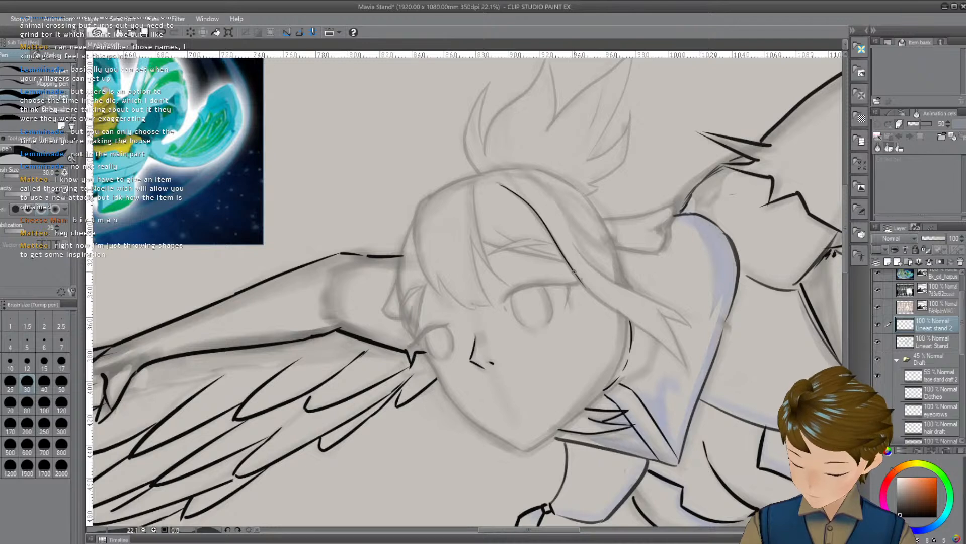
pyautogui.hotkey('ctrl', 'z')
# Increase the pen size to 40 and ink the long side lock's inner edge from the crown past the eye to its lower tip
pyautogui.press(']')
pyautogui.moveTo(499, 181); pyautogui.dragTo(623, 320)
pyautogui.hotkey('ctrl', 'z')
pyautogui.hotkey('ctrl', 'z')
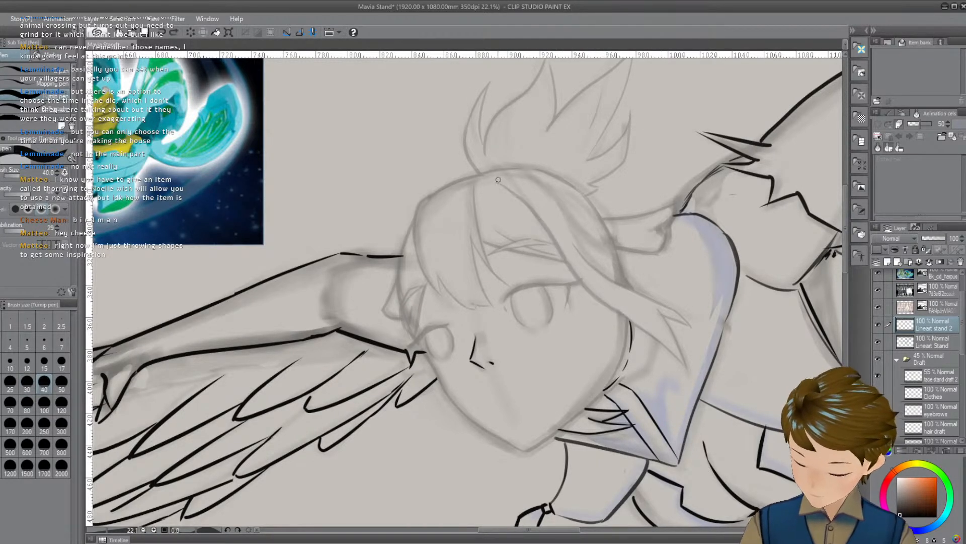
pyautogui.moveTo(498, 180); pyautogui.dragTo(643, 329)
pyautogui.hotkey('ctrl', 'z')
pyautogui.moveTo(494, 184); pyautogui.dragTo(652, 335)
pyautogui.hotkey('ctrl', 'z')
pyautogui.moveTo(497, 183)
pyautogui.mouseDown()
pyautogui.moveTo(538, 214)
pyautogui.moveTo(609, 313)
pyautogui.moveTo(654, 345)
pyautogui.mouseUp()
pyautogui.hotkey('ctrl', 'z')
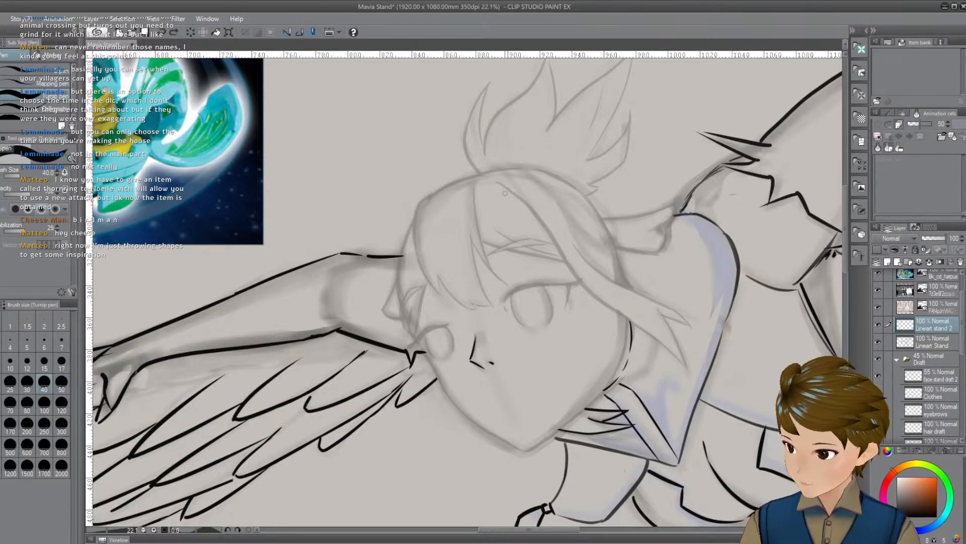
pyautogui.moveTo(496, 185); pyautogui.dragTo(702, 361)
# Try to ink the short notch stroke between the two points at the end of the side lock
pyautogui.moveTo(694, 285); pyautogui.dragTo(704, 292)
pyautogui.moveTo(560, 209)
pyautogui.mouseDown()
pyautogui.moveTo(581, 227)
pyautogui.moveTo(549, 231)
pyautogui.moveTo(563, 241)
pyautogui.mouseUp()
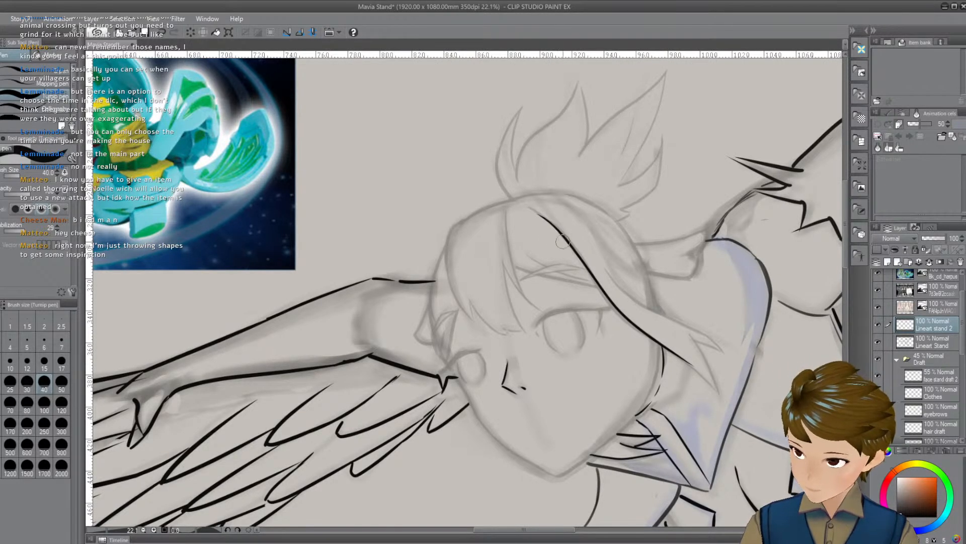
pyautogui.moveTo(669, 288); pyautogui.dragTo(629, 264)
pyautogui.moveTo(662, 332)
pyautogui.mouseDown()
pyautogui.moveTo(652, 319)
pyautogui.moveTo(657, 336)
pyautogui.mouseUp()
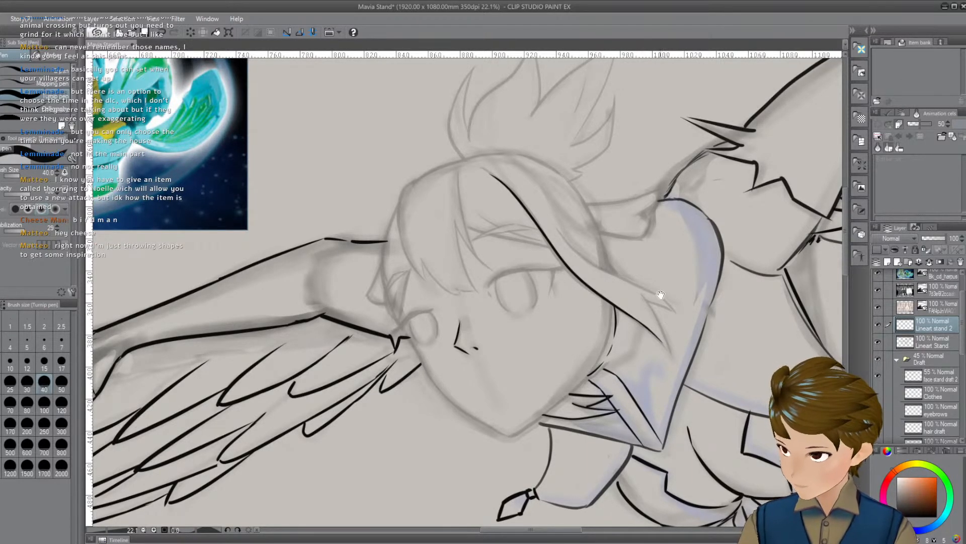
pyautogui.moveTo(659, 297)
pyautogui.mouseDown()
pyautogui.moveTo(644, 294)
pyautogui.moveTo(662, 330)
pyautogui.mouseUp()
pyautogui.hotkey('ctrl', 'z')
pyautogui.hotkey('ctrl', 'z')
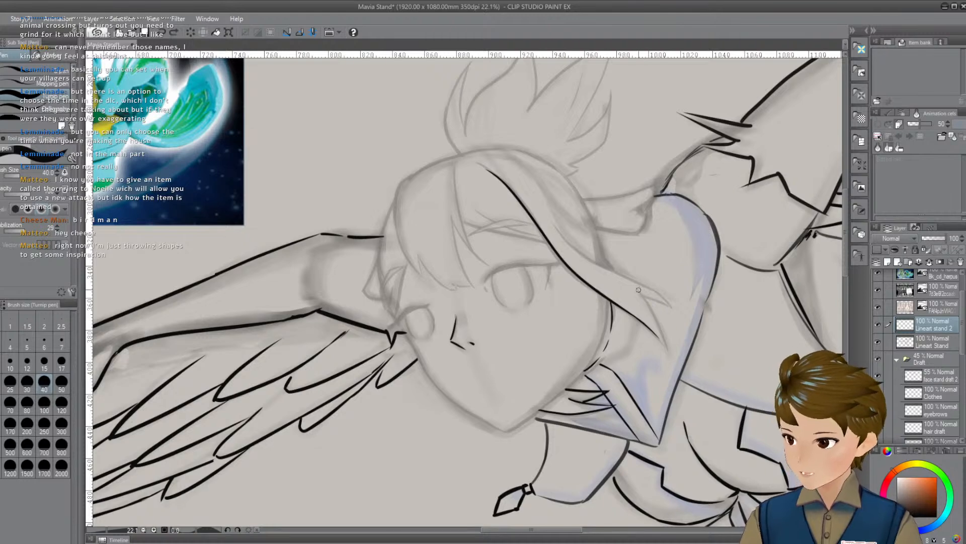
pyautogui.moveTo(637, 286); pyautogui.dragTo(660, 347)
pyautogui.hotkey('ctrl', 'z')
pyautogui.moveTo(642, 290); pyautogui.dragTo(659, 338)
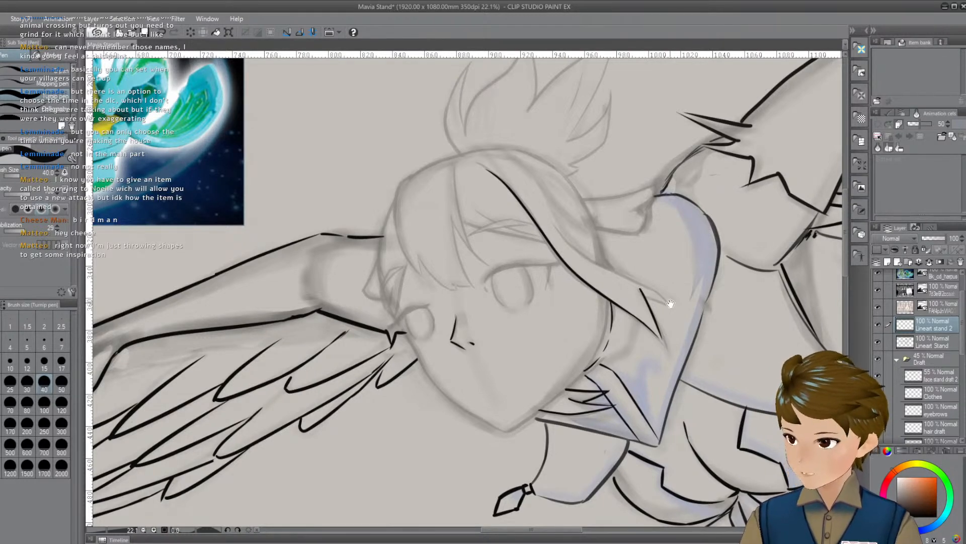
pyautogui.scroll(1, 654, 307)
pyautogui.hotkey('ctrl', 'z')
pyautogui.moveTo(638, 302); pyautogui.dragTo(665, 356)
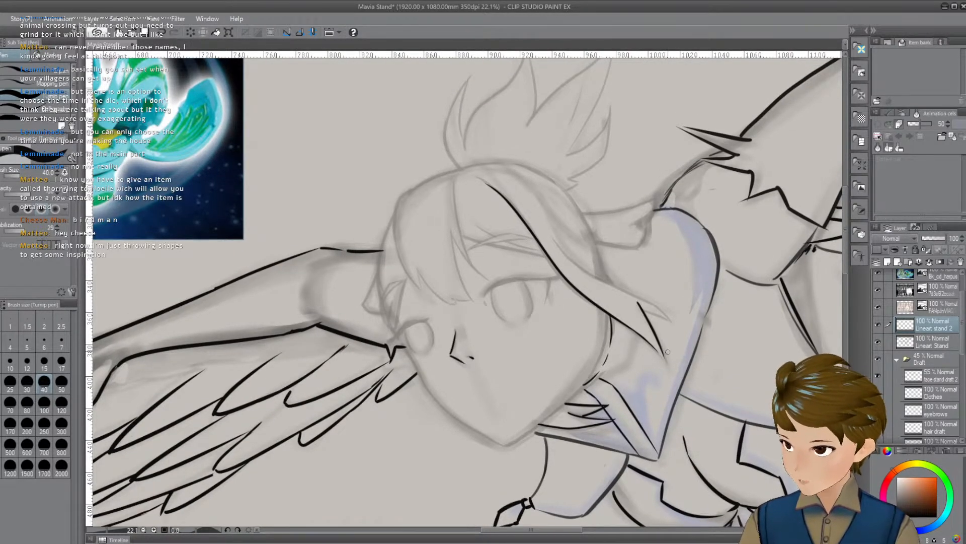
pyautogui.hotkey('ctrl', 'z')
pyautogui.moveTo(639, 303); pyautogui.dragTo(667, 358)
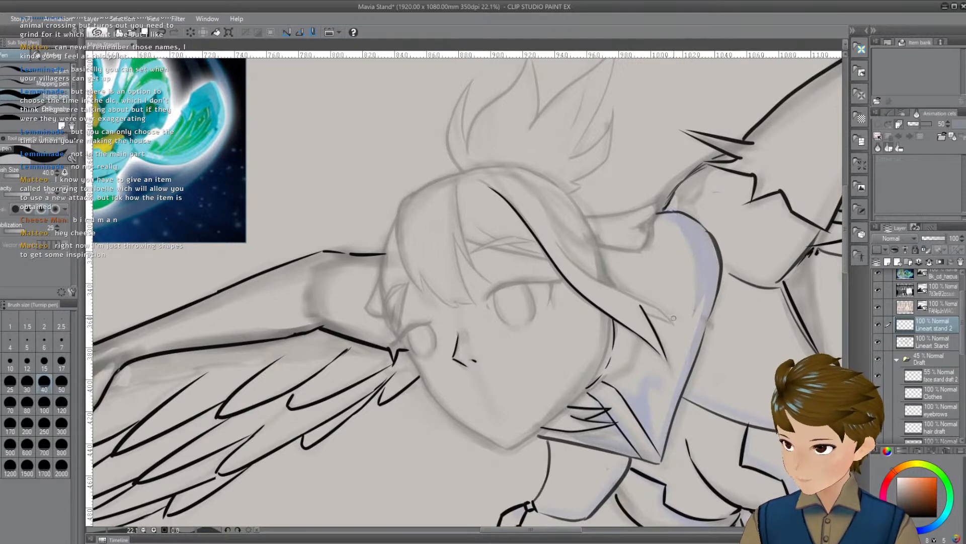
pyautogui.hotkey('ctrl', 'z')
pyautogui.moveTo(638, 304); pyautogui.dragTo(667, 359)
pyautogui.hotkey('ctrl', 'z')
# Ink the short notch stroke down to the side lock's lower tip, closing that point
pyautogui.scroll(-1, 670, 342)
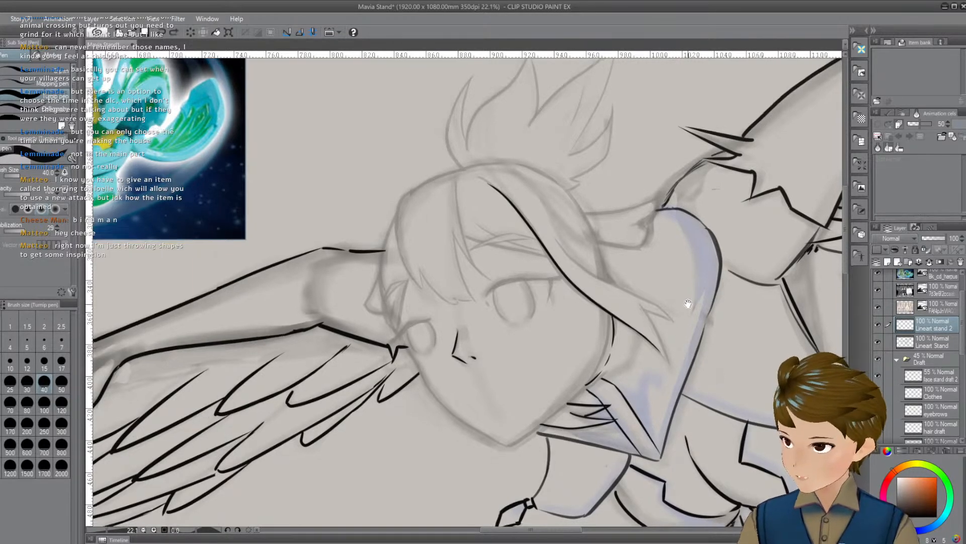
pyautogui.moveTo(637, 291); pyautogui.dragTo(663, 351)
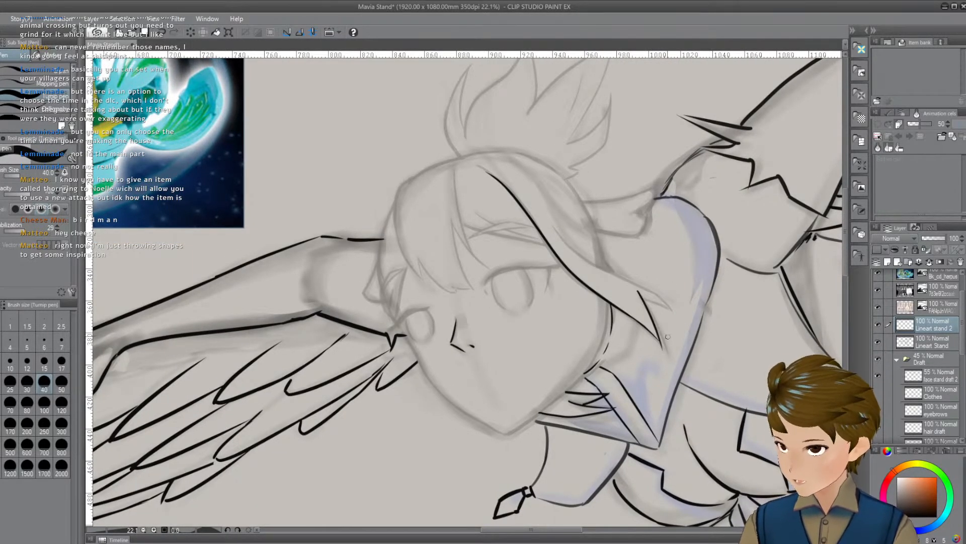
pyautogui.hotkey('ctrl', 'z')
pyautogui.hotkey('ctrl', 'y')
# Ink the lower section of the side lock's outer edge to its upper tip and close that second point at the notch
pyautogui.scroll(1, 671, 334)
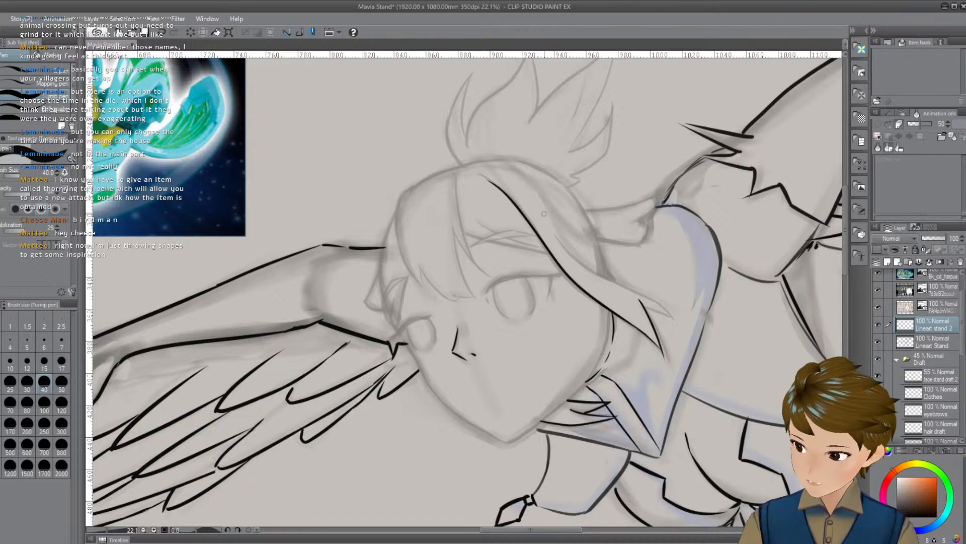
pyautogui.moveTo(555, 235); pyautogui.dragTo(667, 305)
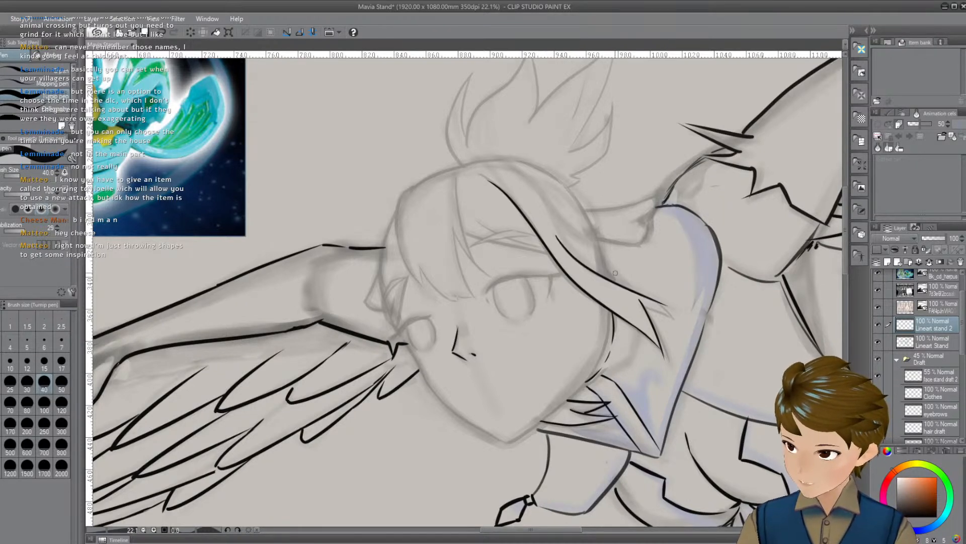
pyautogui.hotkey('ctrl', 'z')
pyautogui.moveTo(556, 235); pyautogui.dragTo(683, 329)
pyautogui.hotkey('ctrl', 'z')
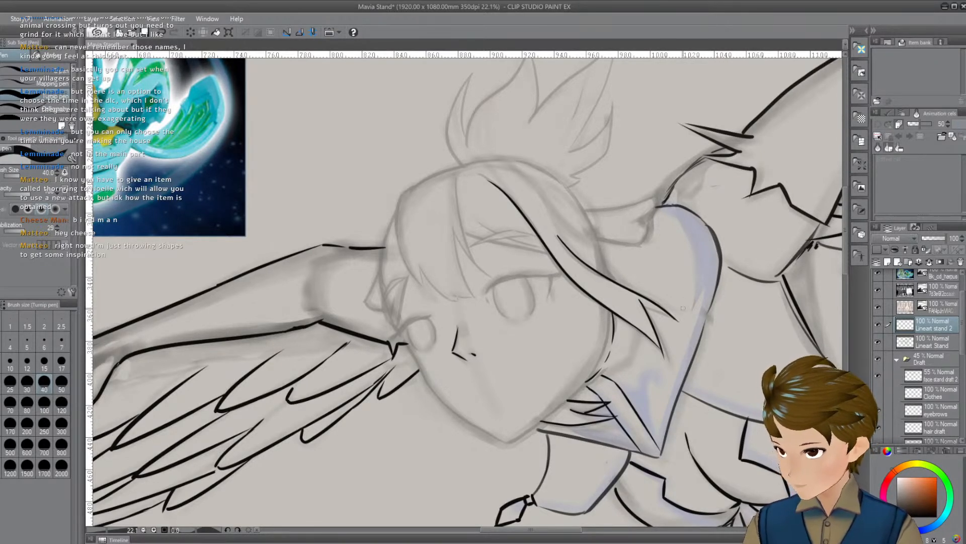
pyautogui.moveTo(646, 307); pyautogui.dragTo(679, 322)
pyautogui.hotkey('ctrl', 'z')
pyautogui.hotkey('ctrl', 'z')
# Try to ink the upper section of the side lock's outer edge from the crown down to the inked lower section
pyautogui.moveTo(686, 341); pyautogui.dragTo(679, 357)
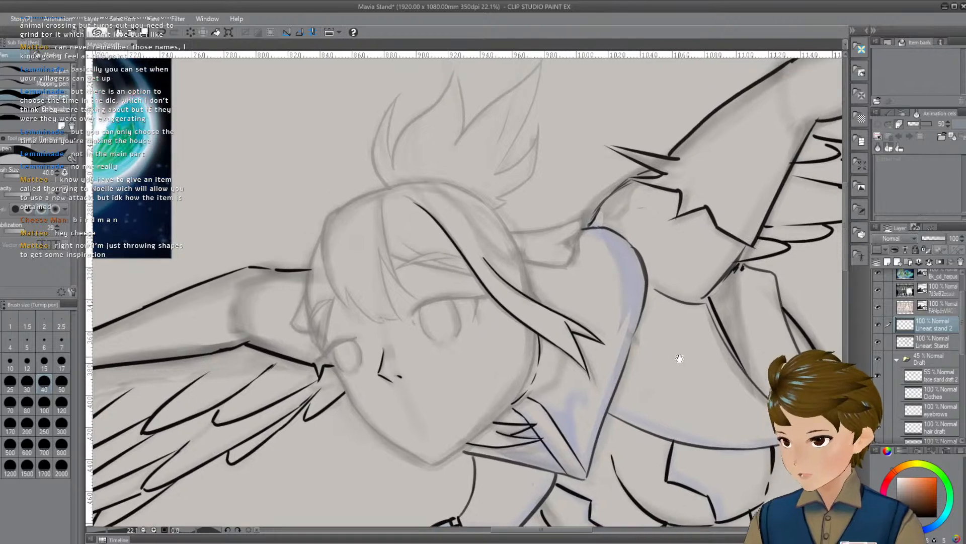
pyautogui.moveTo(610, 296); pyautogui.dragTo(631, 309)
pyautogui.moveTo(534, 255); pyautogui.dragTo(569, 275)
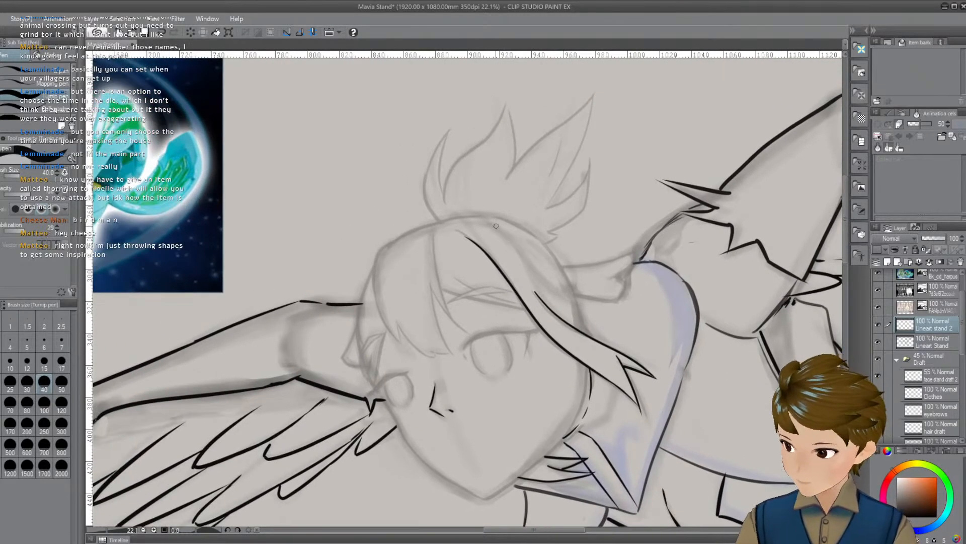
pyautogui.moveTo(482, 221)
pyautogui.mouseDown()
pyautogui.moveTo(502, 234)
pyautogui.moveTo(538, 292)
pyautogui.mouseUp()
pyautogui.hotkey('ctrl', 'z')
pyautogui.moveTo(477, 226); pyautogui.dragTo(539, 296)
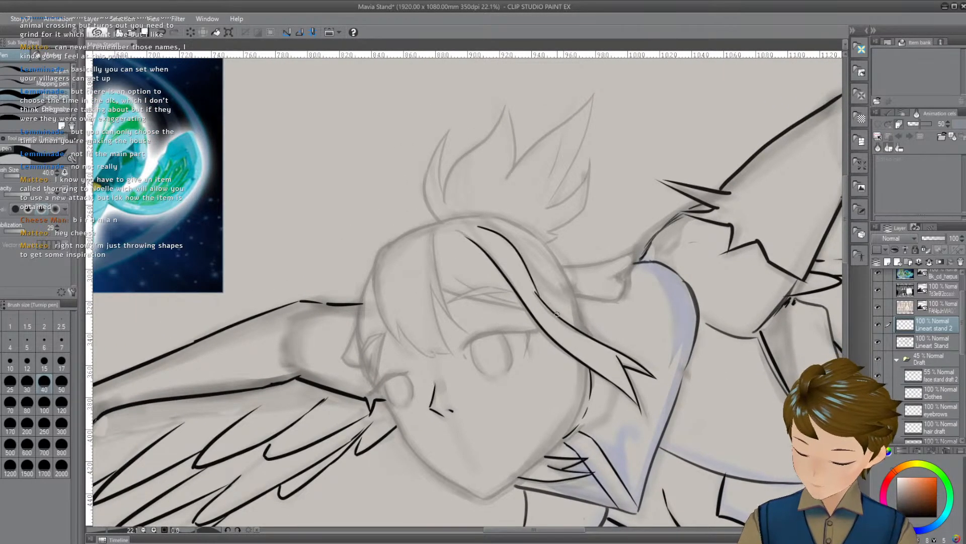
pyautogui.hotkey('ctrl', 'z')
pyautogui.moveTo(475, 219); pyautogui.dragTo(570, 296)
pyautogui.hotkey('ctrl', 'z')
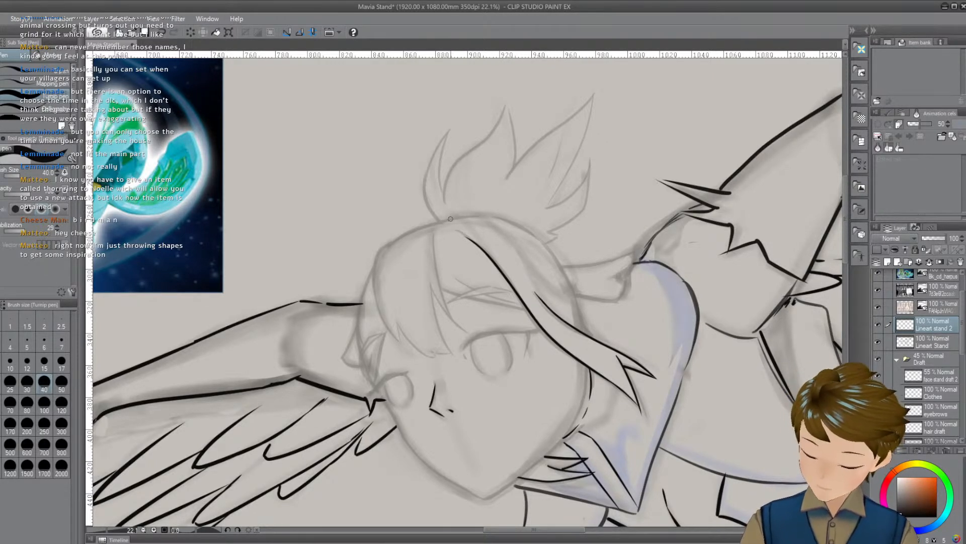
# Try to ink the side lock's upper outer edge as one curve starting at the base of the raised hair tuft
pyautogui.moveTo(450, 219)
pyautogui.mouseDown()
pyautogui.moveTo(500, 223)
pyautogui.moveTo(540, 262)
pyautogui.moveTo(461, 218)
pyautogui.moveTo(540, 294)
pyautogui.mouseUp()
pyautogui.hotkey('ctrl', 'z')
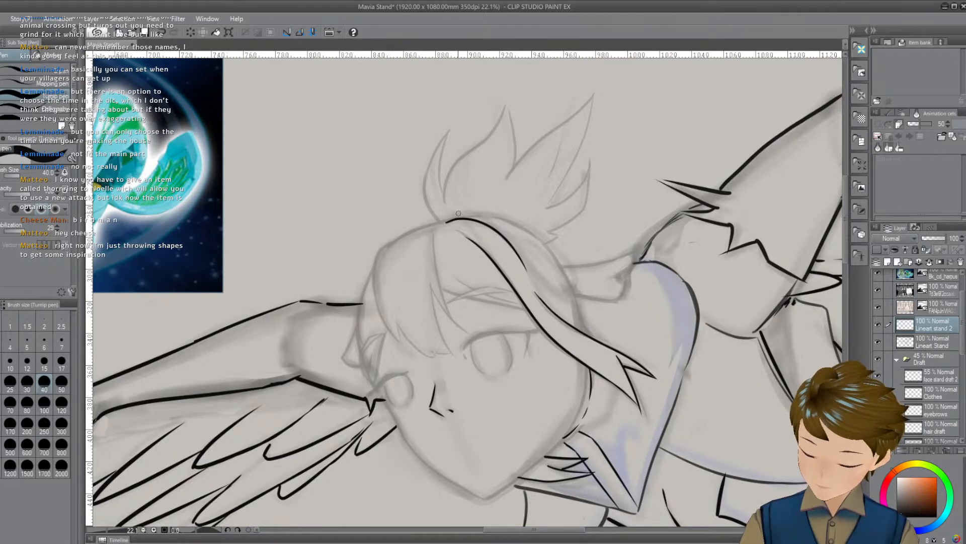
pyautogui.hotkey('ctrl', 'z')
pyautogui.moveTo(446, 220)
pyautogui.mouseDown()
pyautogui.moveTo(487, 221)
pyautogui.moveTo(541, 282)
pyautogui.mouseUp()
pyautogui.hotkey('ctrl', 'z')
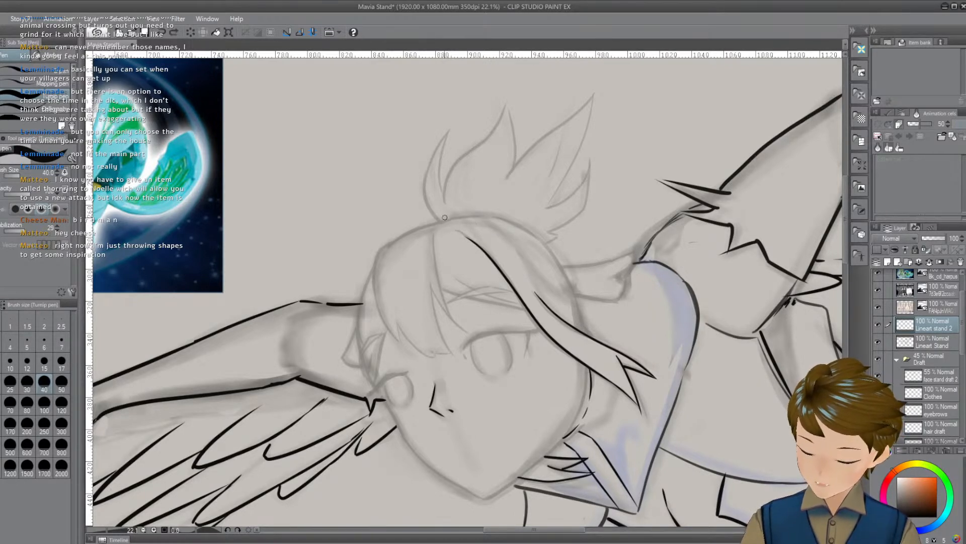
pyautogui.moveTo(446, 220)
pyautogui.mouseDown()
pyautogui.moveTo(481, 220)
pyautogui.moveTo(540, 281)
pyautogui.moveTo(452, 221)
pyautogui.moveTo(492, 224)
pyautogui.moveTo(546, 300)
pyautogui.mouseUp()
pyautogui.hotkey('ctrl', 'z')
pyautogui.hotkey('ctrl', 'z')
pyautogui.moveTo(454, 219)
pyautogui.mouseDown()
pyautogui.moveTo(523, 250)
pyautogui.moveTo(572, 337)
pyautogui.mouseUp()
pyautogui.hotkey('ctrl', 'z')
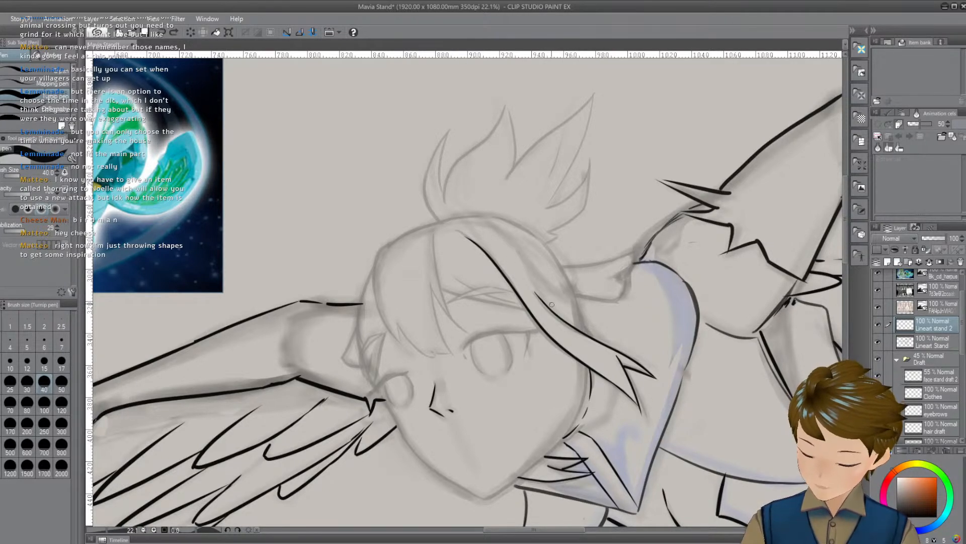
pyautogui.moveTo(464, 213)
pyautogui.mouseDown()
pyautogui.moveTo(497, 222)
pyautogui.moveTo(574, 329)
pyautogui.moveTo(558, 312)
pyautogui.mouseUp()
pyautogui.hotkey('ctrl', 'z')
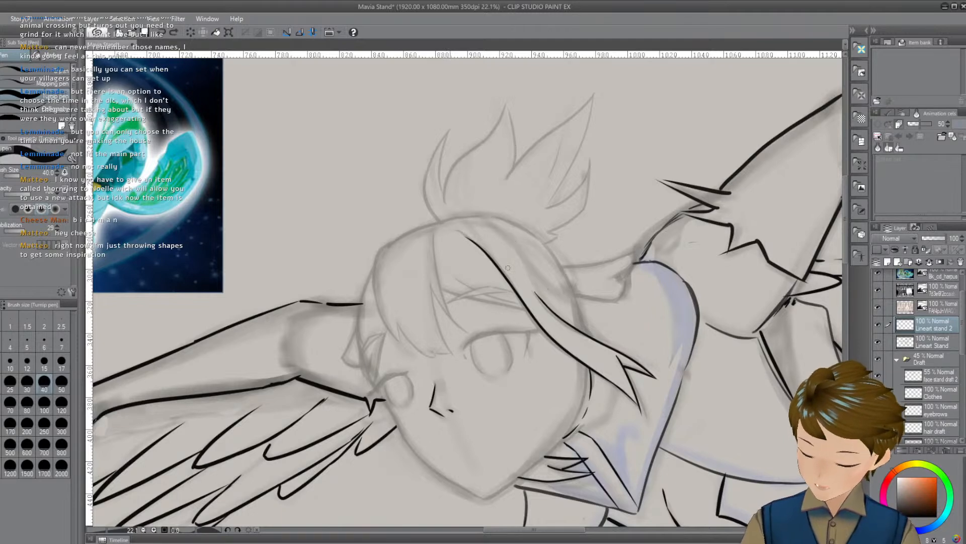
pyautogui.moveTo(448, 221)
pyautogui.mouseDown()
pyautogui.moveTo(528, 266)
pyautogui.moveTo(554, 311)
pyautogui.mouseUp()
pyautogui.hotkey('ctrl', 'z')
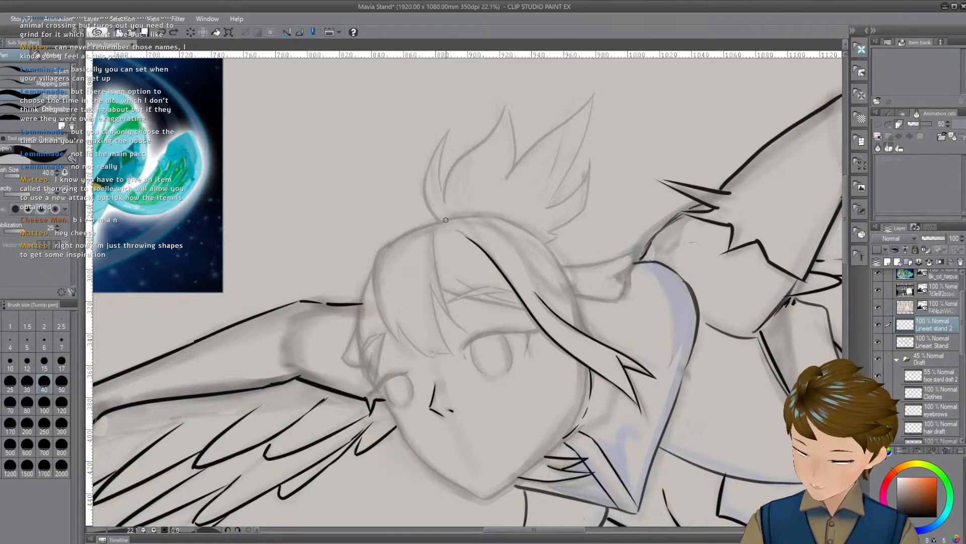
pyautogui.moveTo(445, 220)
pyautogui.mouseDown()
pyautogui.moveTo(499, 230)
pyautogui.moveTo(531, 264)
pyautogui.mouseUp()
pyautogui.hotkey('ctrl', 'z')
# Ink the side lock's upper outer edge from the base of the raised hair tuft over the crown to the inked lower section
pyautogui.moveTo(443, 221); pyautogui.dragTo(489, 222)
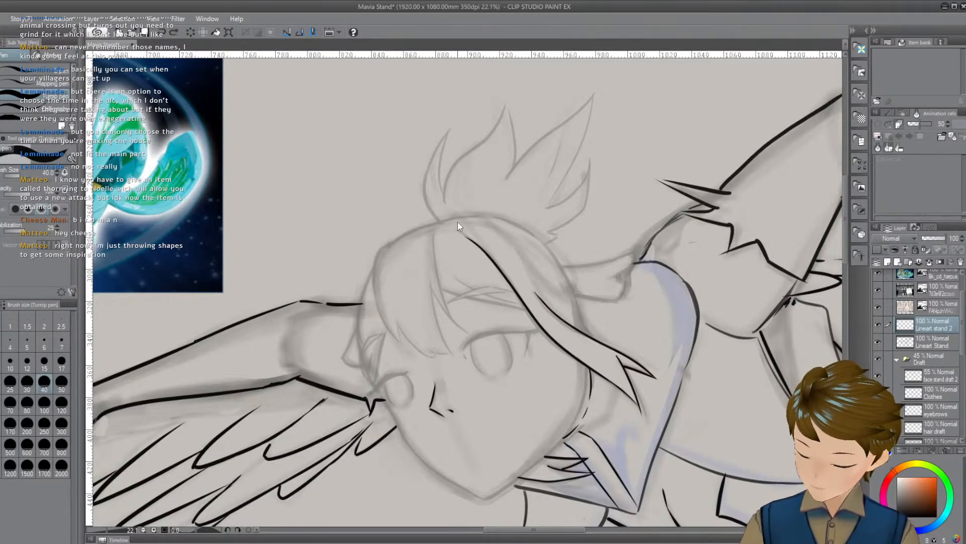
pyautogui.moveTo(444, 225)
pyautogui.mouseDown()
pyautogui.moveTo(489, 221)
pyautogui.moveTo(524, 254)
pyautogui.moveTo(540, 292)
pyautogui.mouseUp()
pyautogui.hotkey('ctrl', 'z')
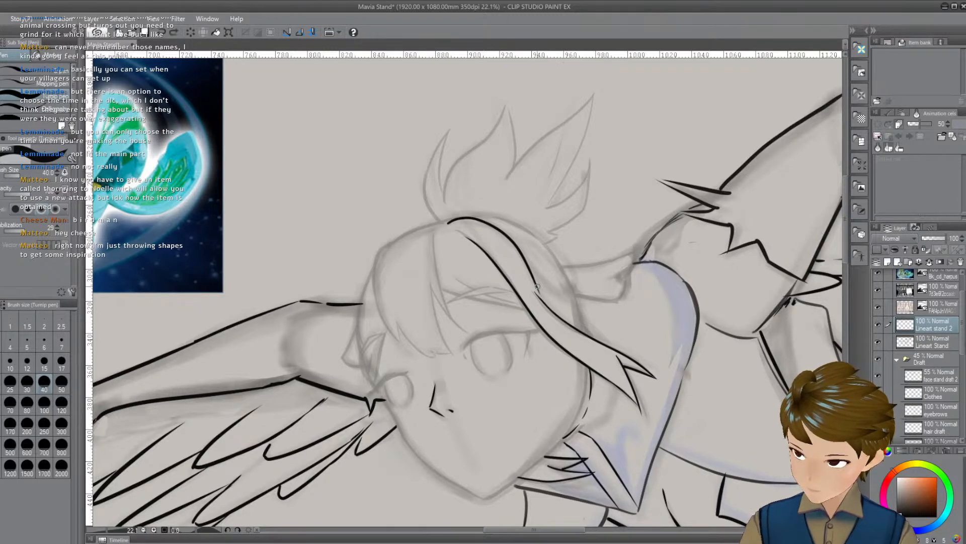
pyautogui.moveTo(560, 246)
pyautogui.mouseDown()
pyautogui.moveTo(556, 261)
pyautogui.moveTo(569, 257)
pyautogui.mouseUp()
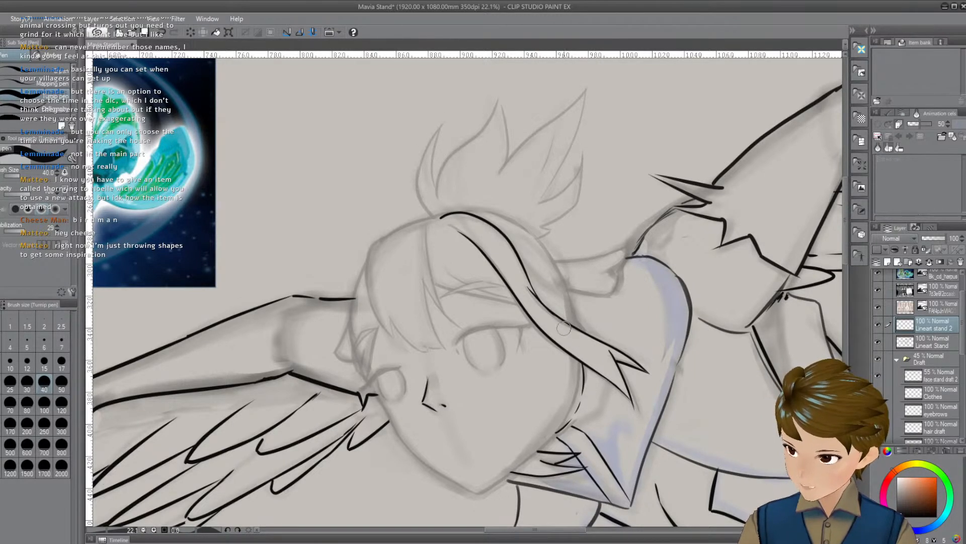
pyautogui.moveTo(589, 246); pyautogui.dragTo(583, 253)
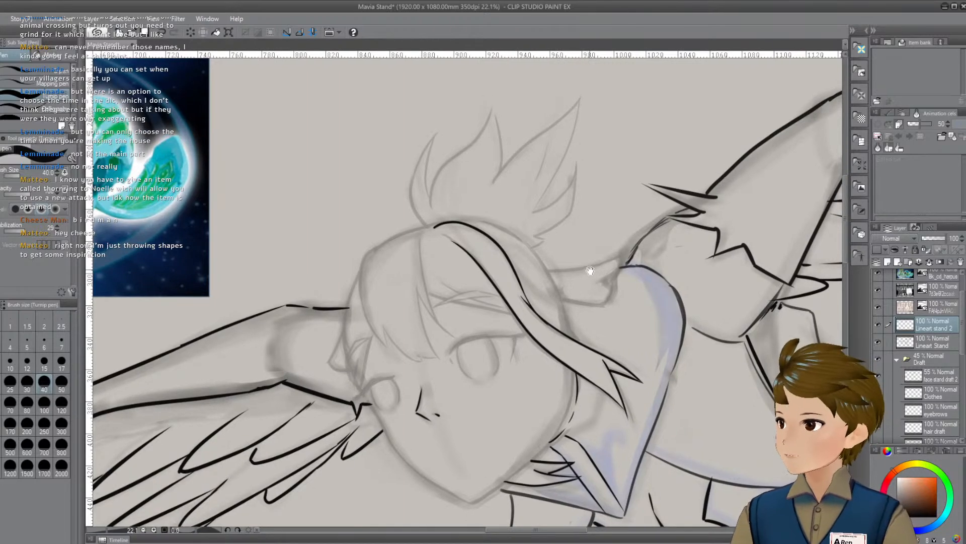
# Touch up the side lock's outer edge just below the join between its upper and lower sections
pyautogui.moveTo(589, 266); pyautogui.dragTo(571, 223)
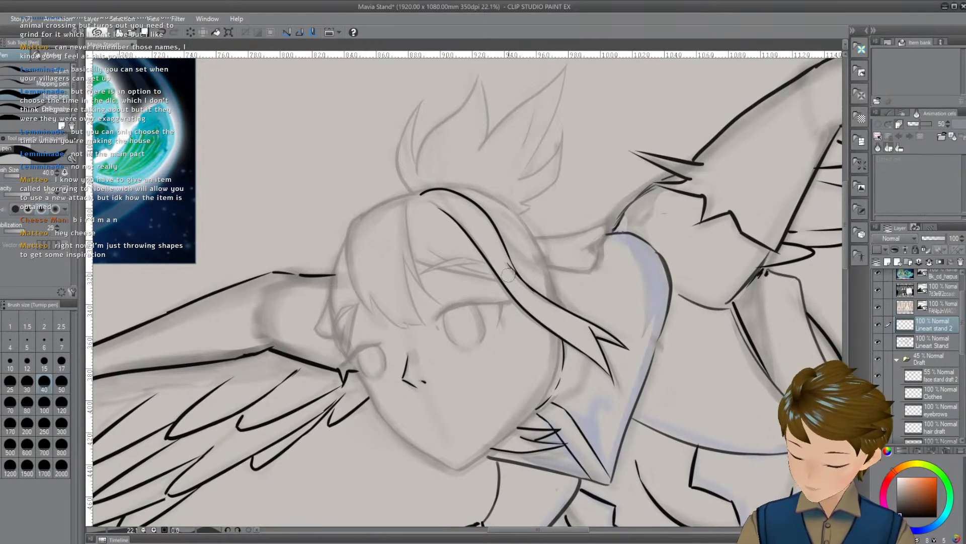
pyautogui.hotkey('ctrl', 'z')
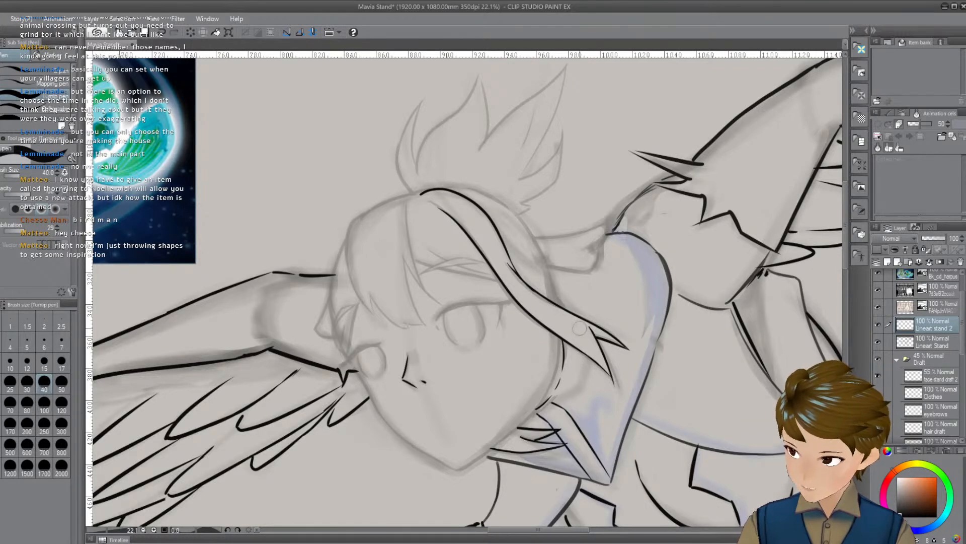
pyautogui.moveTo(523, 284); pyautogui.dragTo(564, 308)
pyautogui.hotkey('ctrl', 'z')
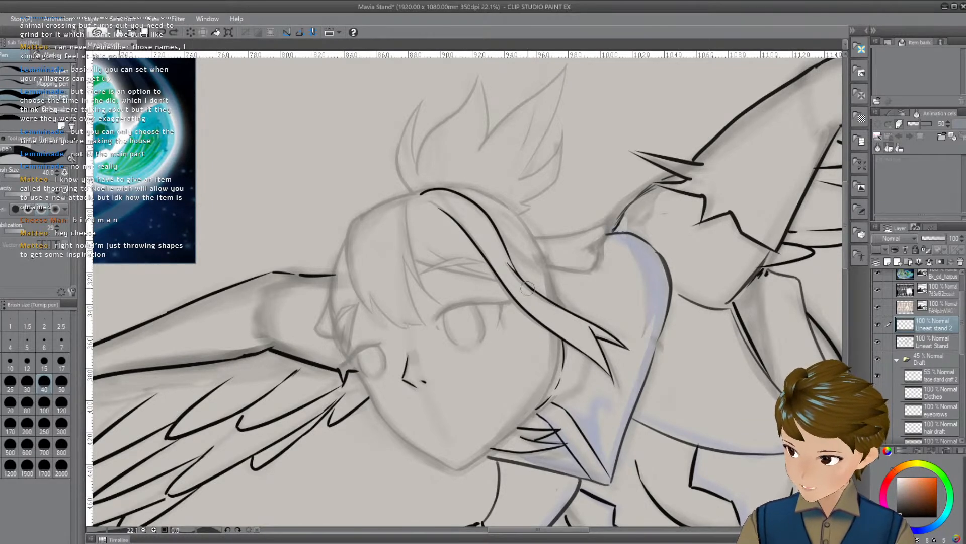
pyautogui.moveTo(511, 274); pyautogui.dragTo(570, 321)
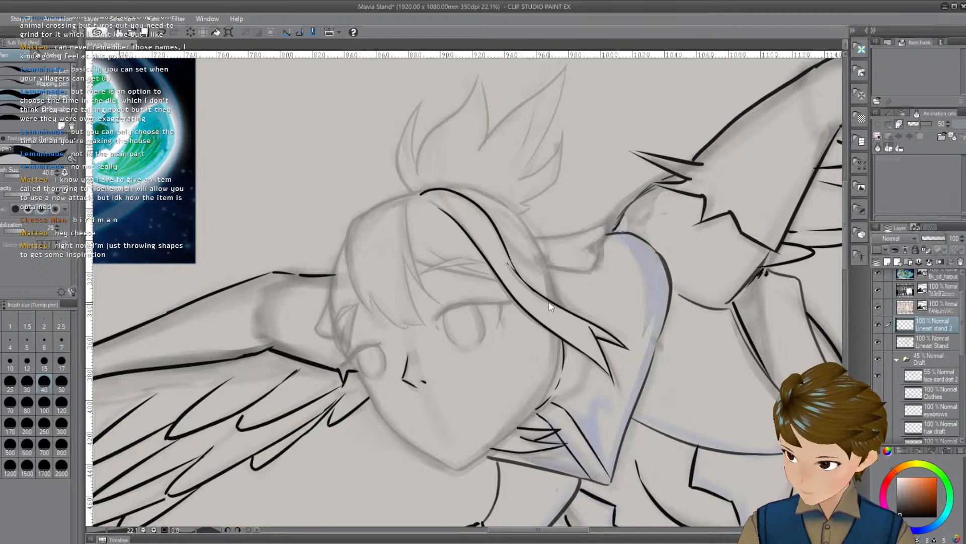
pyautogui.moveTo(556, 258); pyautogui.dragTo(591, 294)
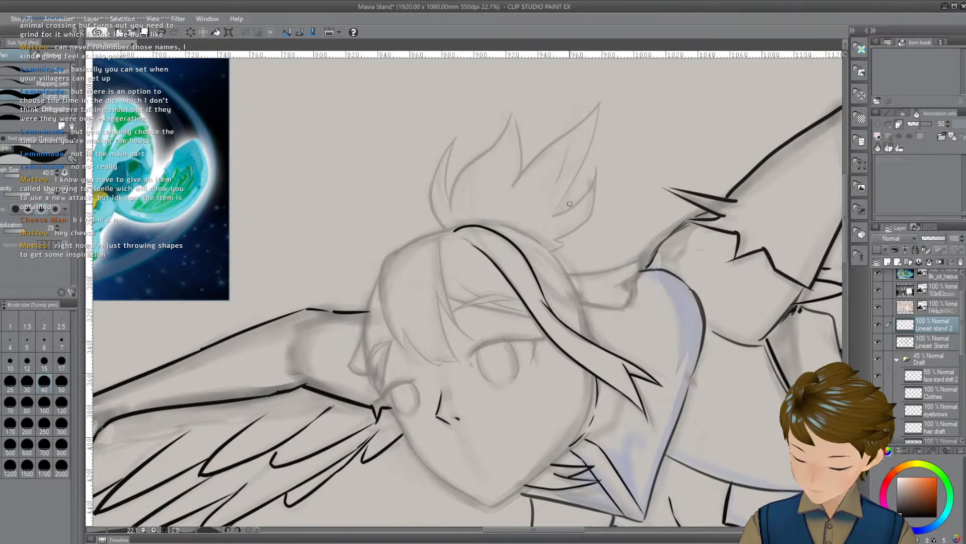
pyautogui.scroll(1, 556, 217)
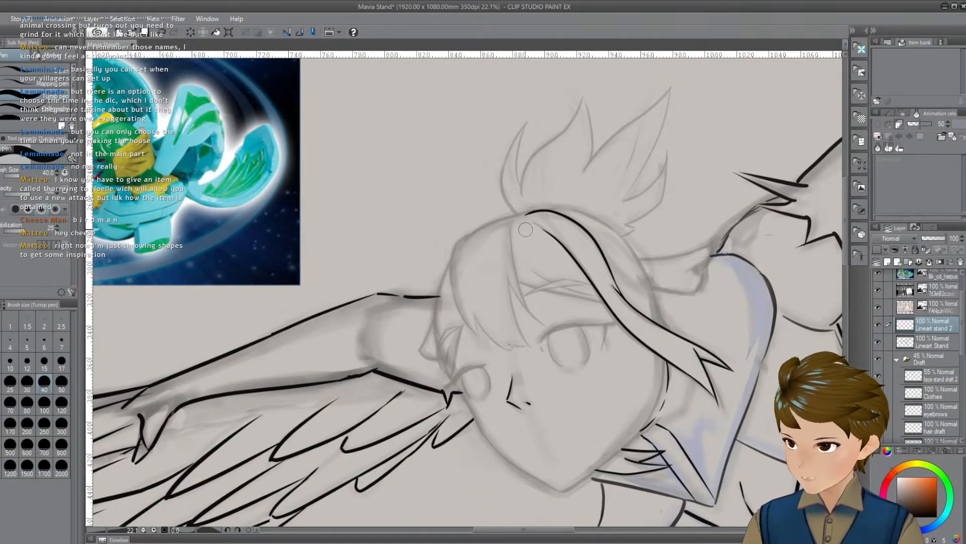
pyautogui.moveTo(536, 280); pyautogui.dragTo(538, 305)
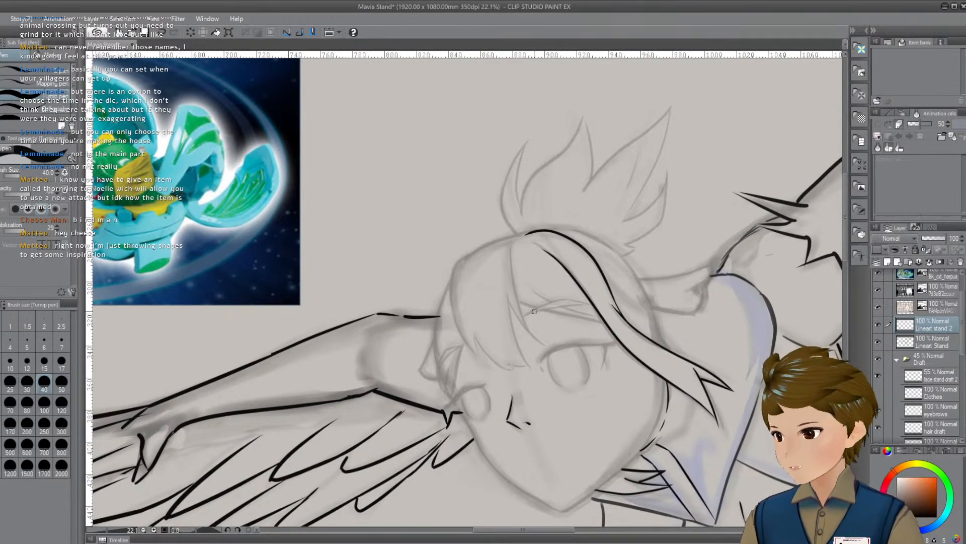
# Try to ink the fringe's parting line from the crown down towards the nearer eye
pyautogui.moveTo(537, 298); pyautogui.dragTo(544, 298)
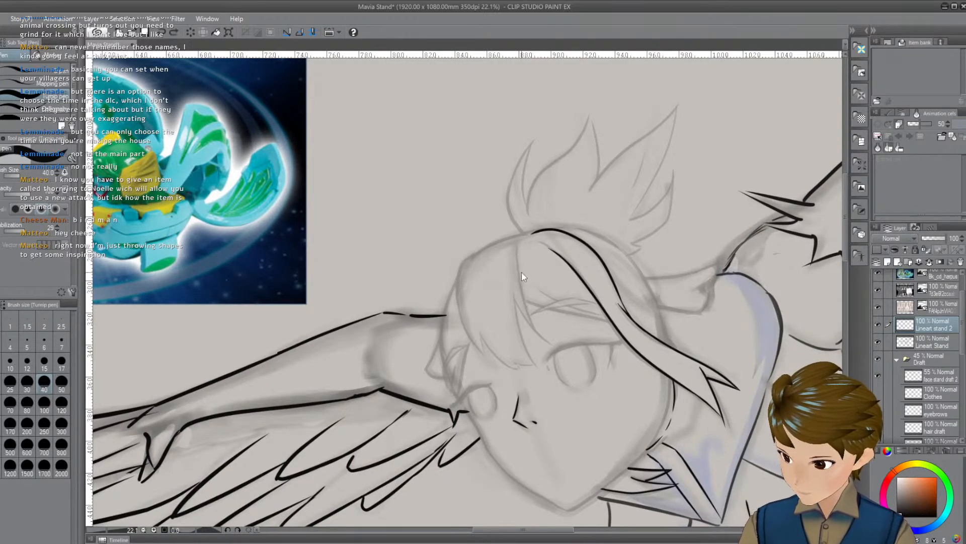
pyautogui.moveTo(529, 255)
pyautogui.mouseDown()
pyautogui.moveTo(537, 249)
pyautogui.moveTo(531, 260)
pyautogui.mouseUp()
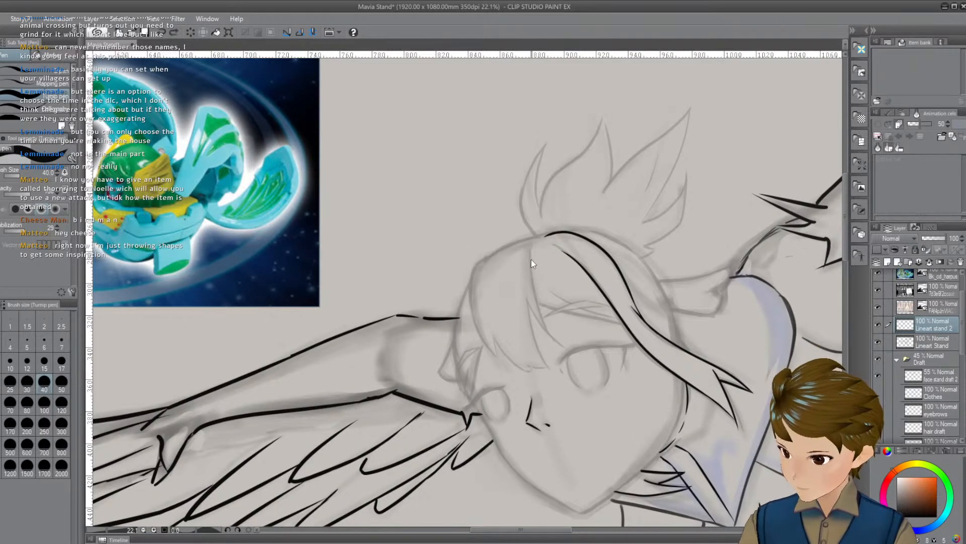
pyautogui.moveTo(530, 248); pyautogui.dragTo(567, 335)
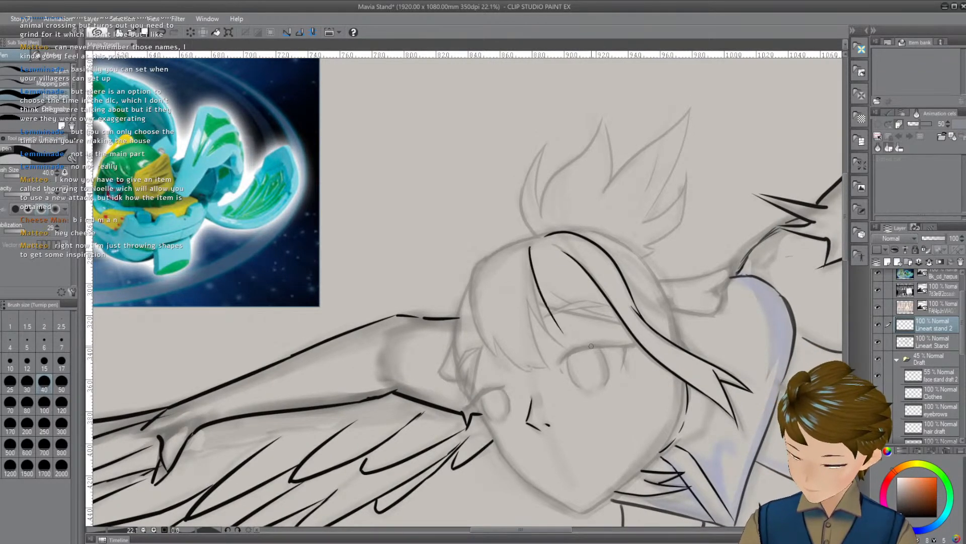
pyautogui.hotkey('ctrl', 'z')
pyautogui.moveTo(532, 248); pyautogui.dragTo(568, 340)
pyautogui.hotkey('ctrl', 'z')
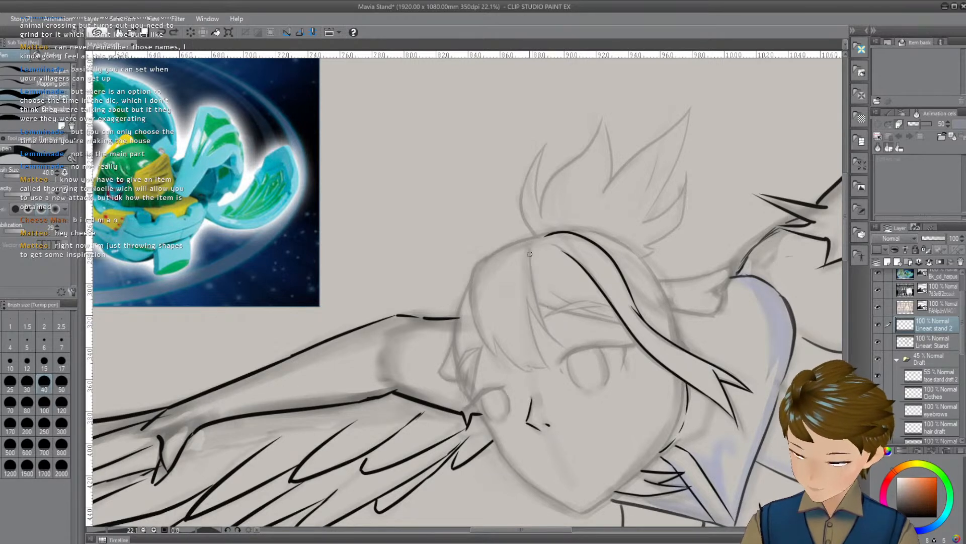
pyautogui.moveTo(530, 245); pyautogui.dragTo(560, 325)
pyautogui.hotkey('ctrl', 'z')
pyautogui.moveTo(530, 244); pyautogui.dragTo(559, 348)
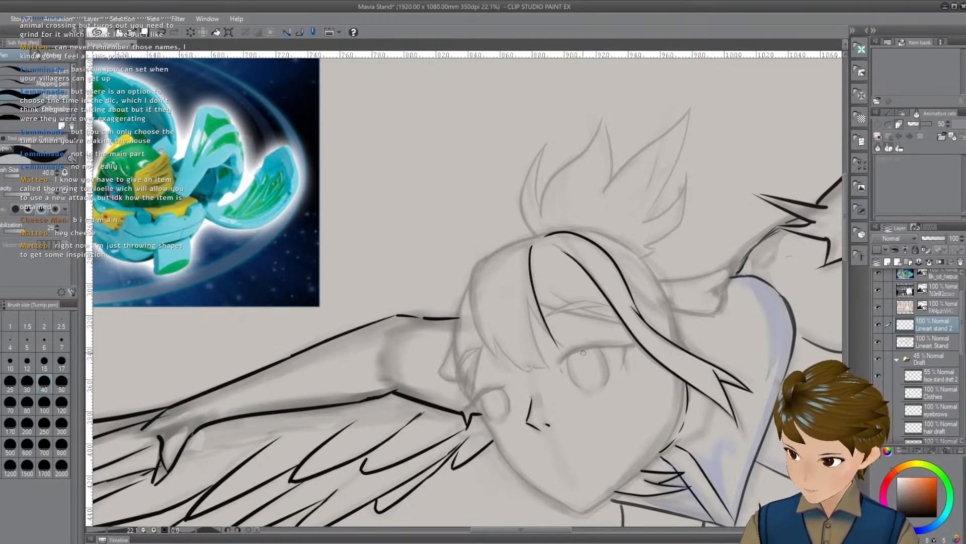
pyautogui.hotkey('ctrl', 'z')
# Ink the fringe's parting line as one curve from the crown down to just above the nearer eye's inner corner
pyautogui.moveTo(530, 248); pyautogui.dragTo(557, 337)
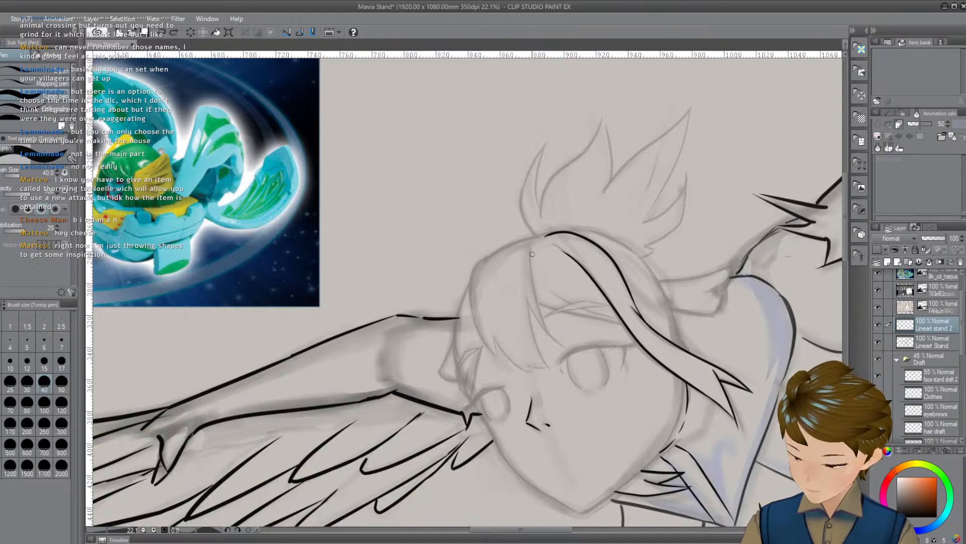
pyautogui.moveTo(531, 249); pyautogui.dragTo(556, 338)
pyautogui.hotkey('ctrl', 'z')
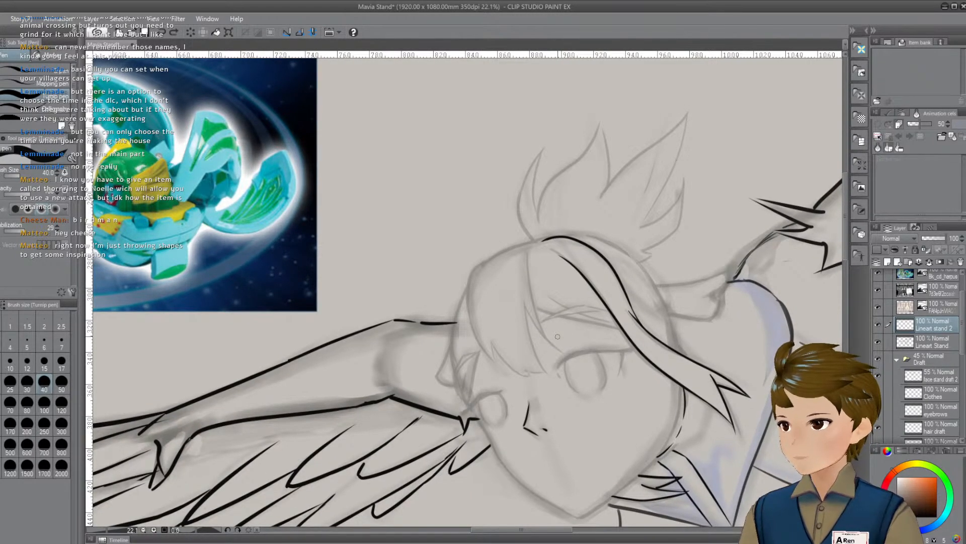
pyautogui.moveTo(528, 253); pyautogui.dragTo(559, 352)
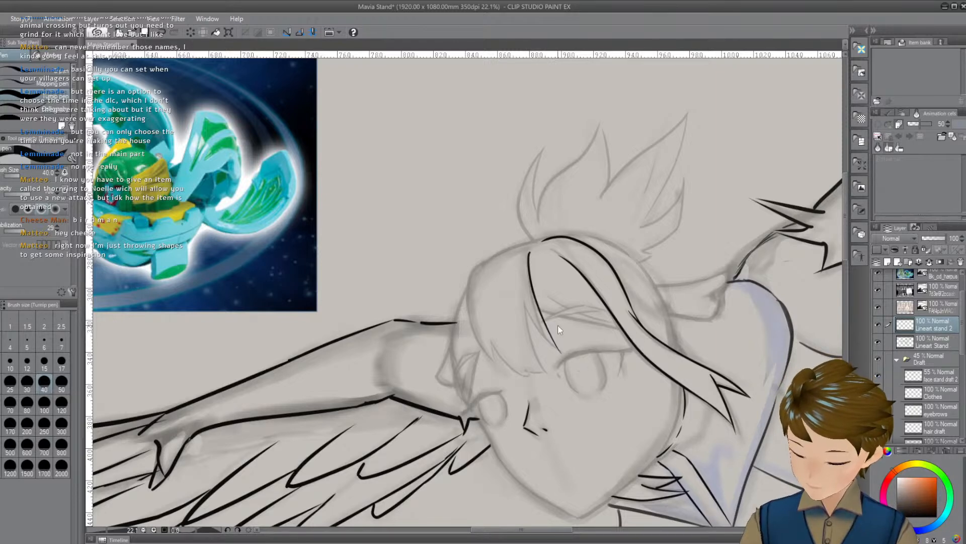
pyautogui.hotkey('ctrl', 'z')
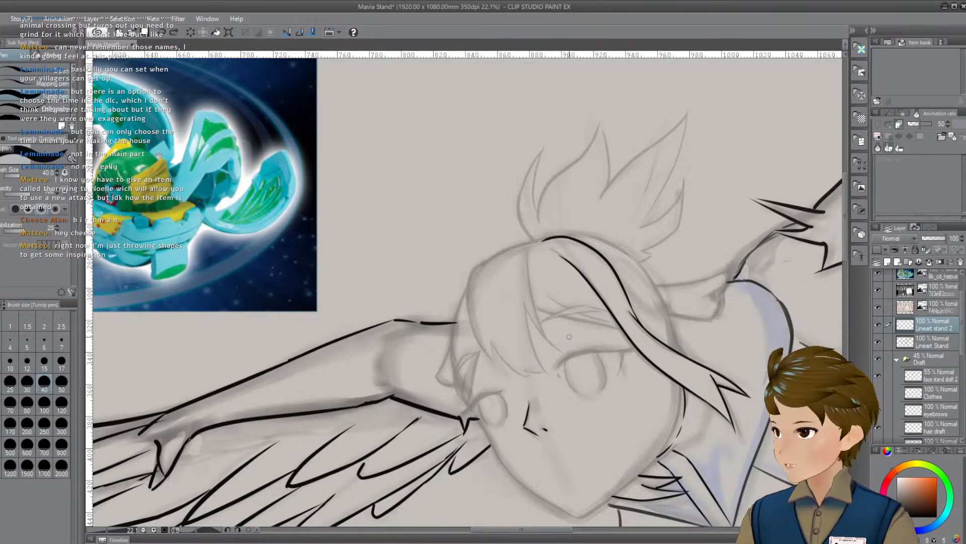
pyautogui.moveTo(521, 245); pyautogui.dragTo(555, 350)
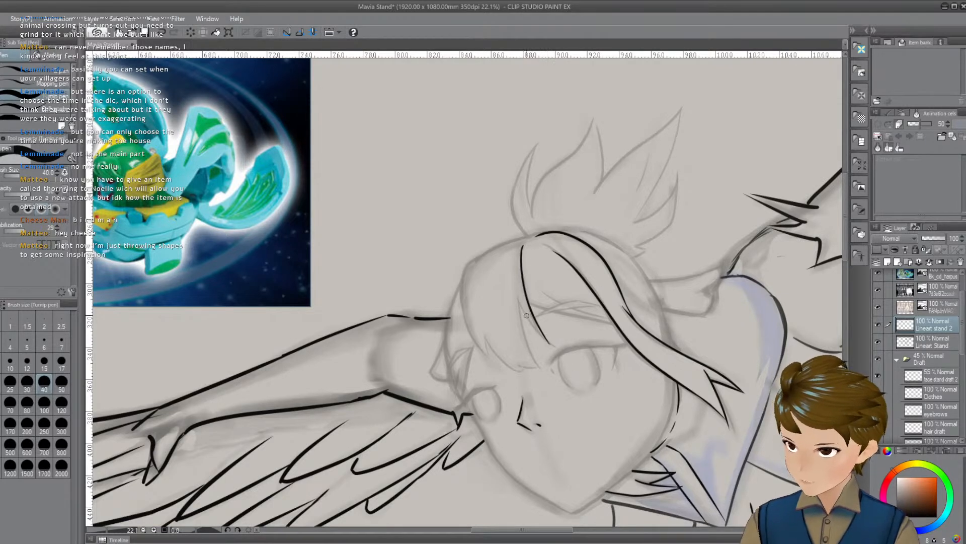
# Ink the inner edge of the fringe's middle lock, branching off the lower parting line down to the tip between the eyes
pyautogui.moveTo(519, 301); pyautogui.dragTo(554, 346)
pyautogui.moveTo(559, 291); pyautogui.dragTo(571, 279)
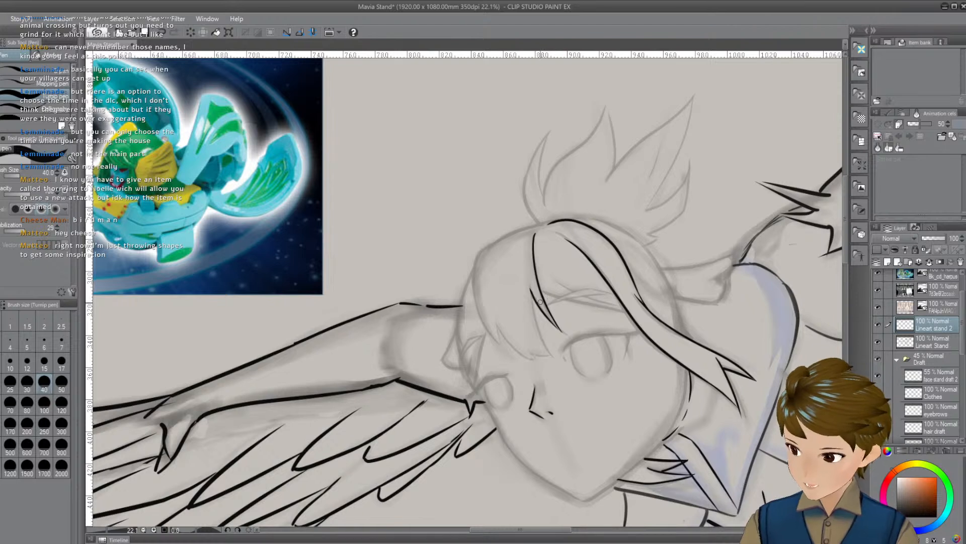
pyautogui.moveTo(531, 293); pyautogui.dragTo(548, 342)
pyautogui.moveTo(531, 291)
pyautogui.mouseDown()
pyautogui.moveTo(530, 313)
pyautogui.moveTo(552, 354)
pyautogui.mouseUp()
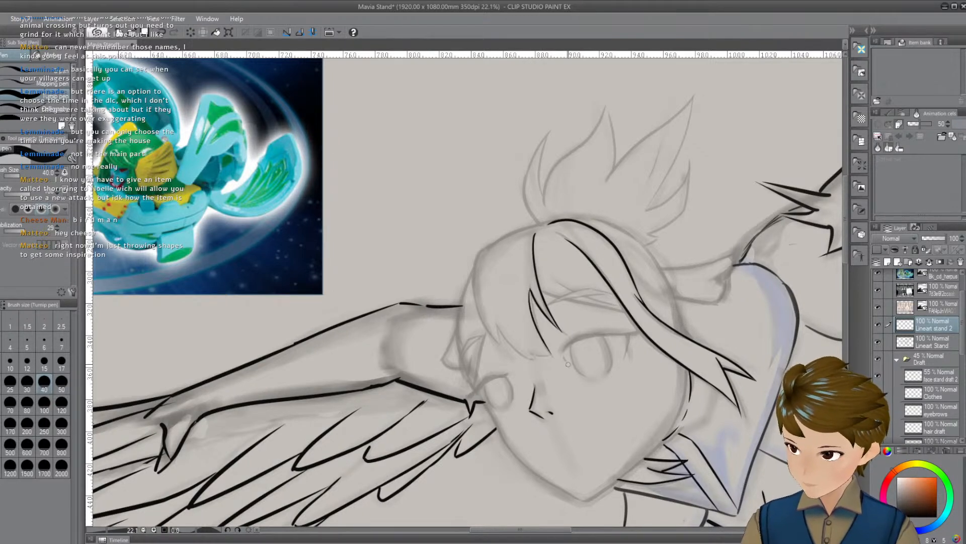
pyautogui.moveTo(530, 289); pyautogui.dragTo(551, 351)
pyautogui.hotkey('ctrl', 'z')
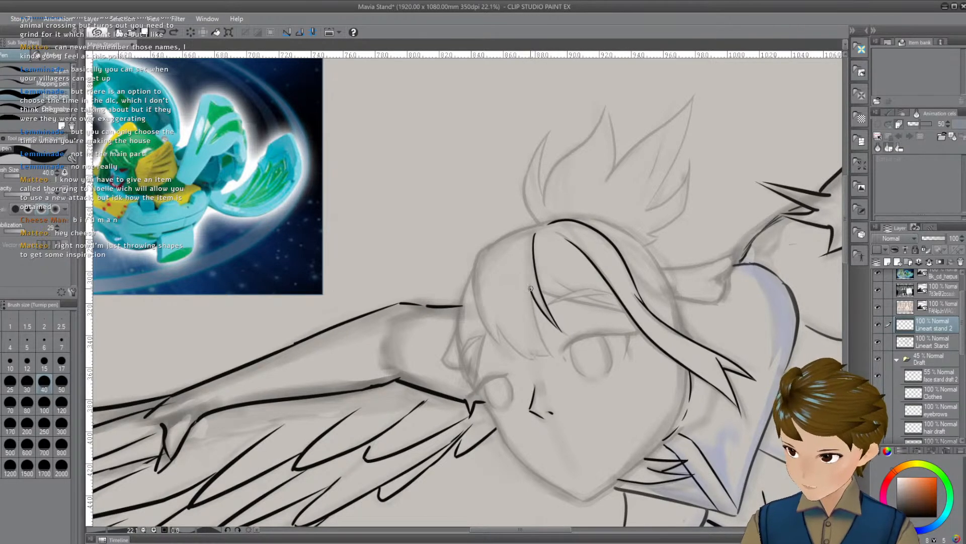
pyautogui.moveTo(531, 289); pyautogui.dragTo(551, 355)
# Ink the short stroke that closes the tip of the fringe's middle lock between the eyes
pyautogui.moveTo(568, 299); pyautogui.dragTo(591, 279)
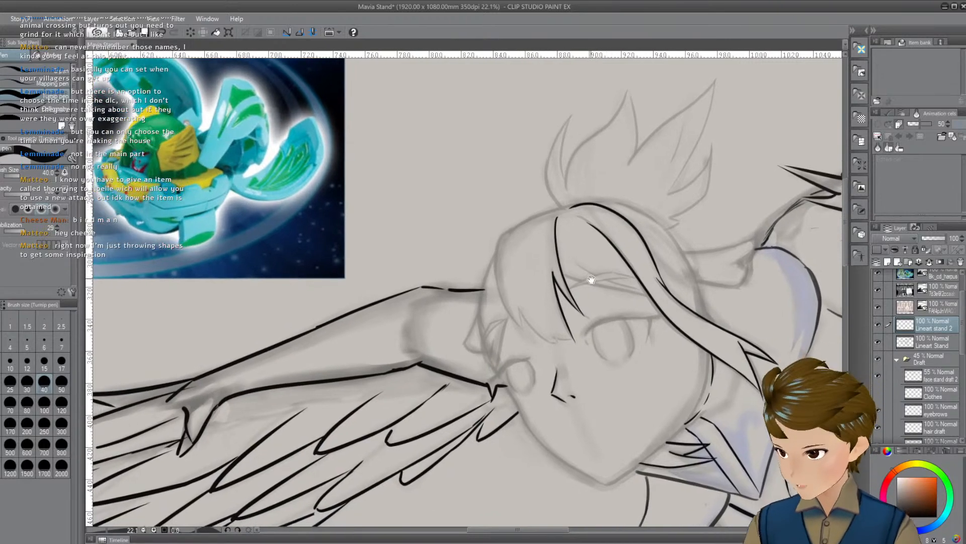
pyautogui.moveTo(623, 331); pyautogui.dragTo(658, 335)
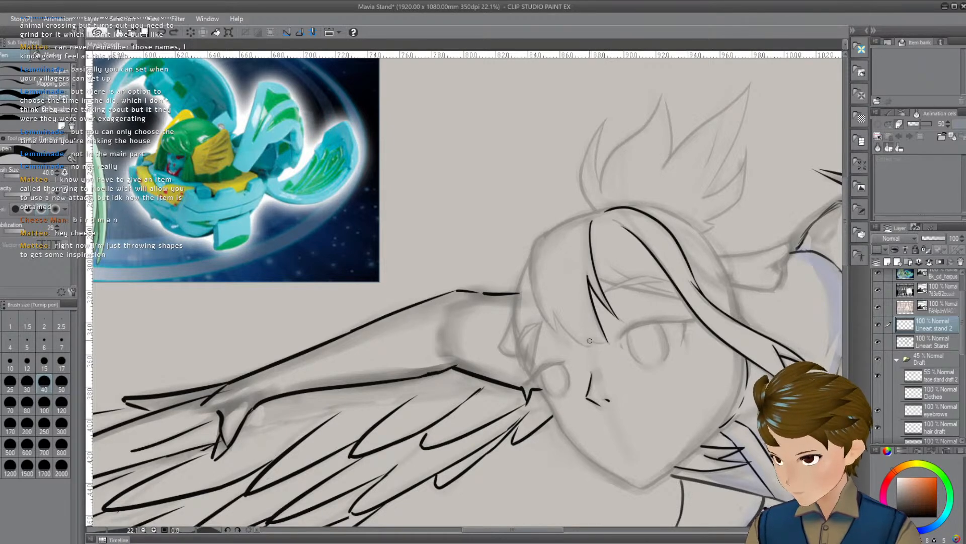
pyautogui.moveTo(587, 341); pyautogui.dragTo(611, 343)
pyautogui.hotkey('ctrl', 'z')
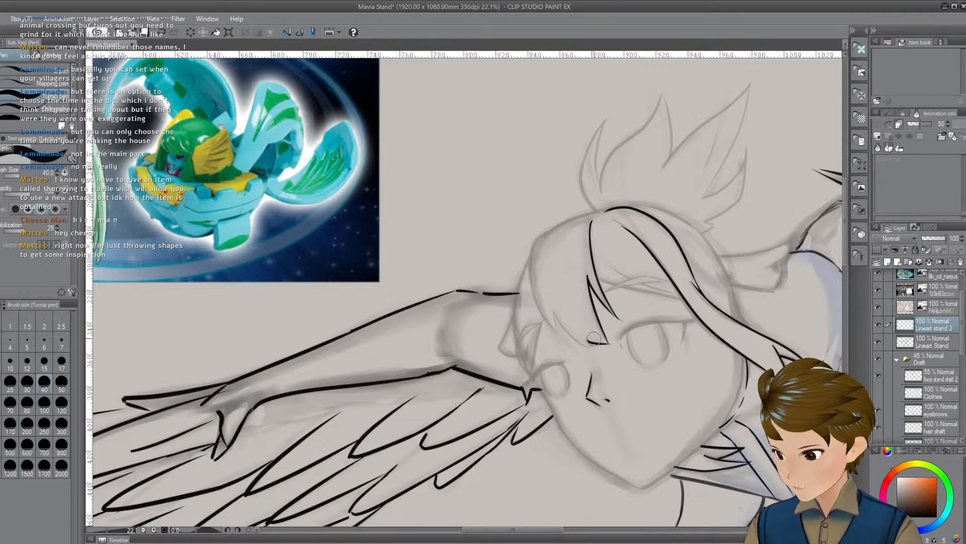
pyautogui.moveTo(586, 340); pyautogui.dragTo(608, 345)
pyautogui.hotkey('ctrl', 'z')
pyautogui.hotkey('ctrl', 'z')
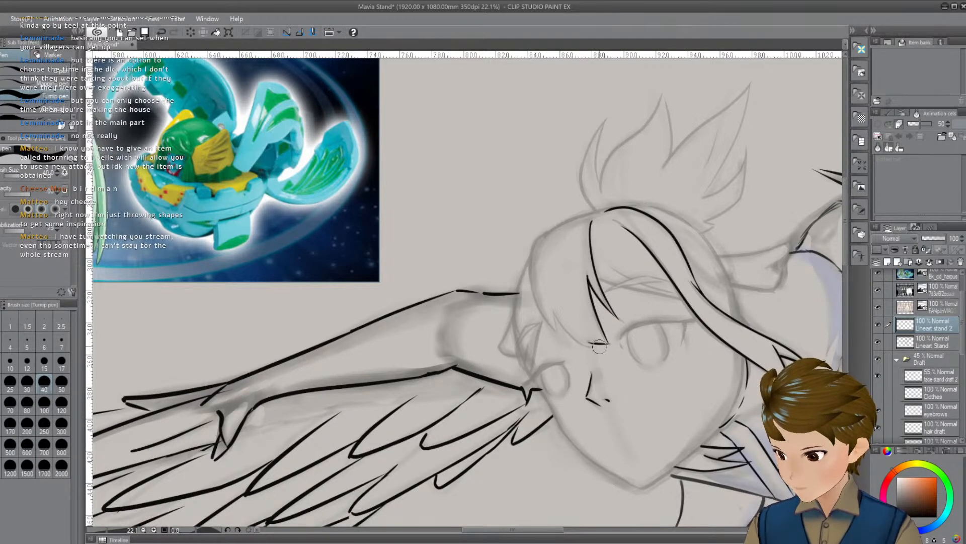
pyautogui.hotkey('ctrl', 'z')
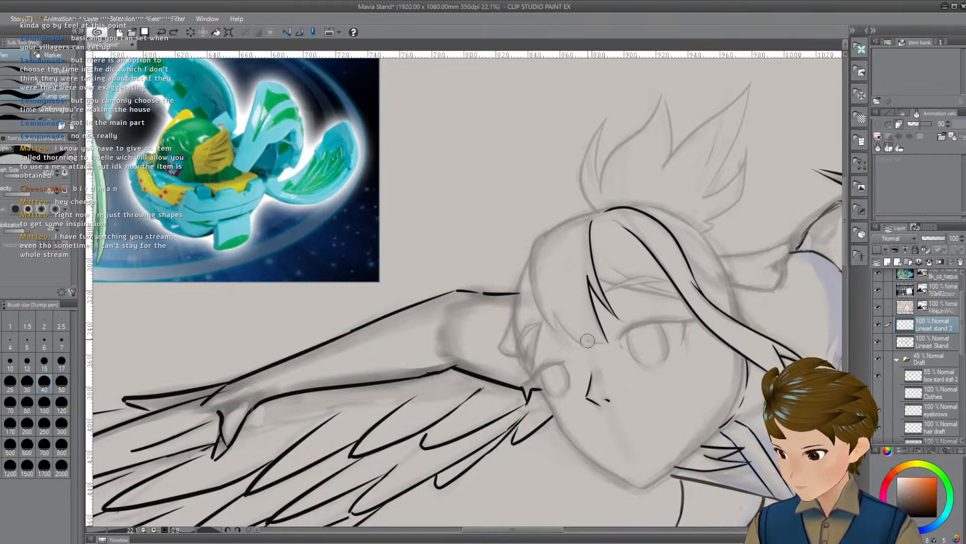
pyautogui.moveTo(587, 341); pyautogui.dragTo(611, 343)
pyautogui.hotkey('ctrl', 'z')
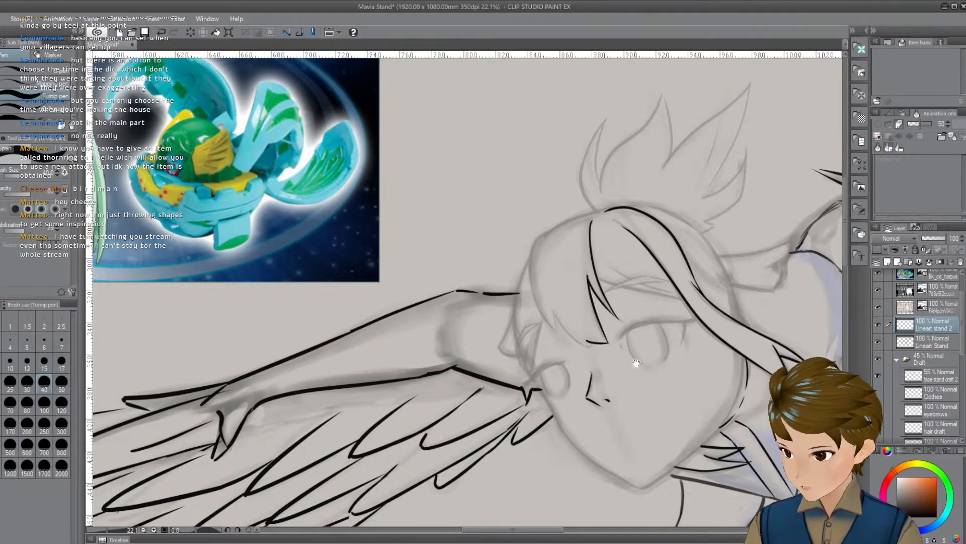
# Ink the fringe's curved lower edge from above the far eye to the middle lock's inked tip
pyautogui.moveTo(636, 362)
pyautogui.mouseDown()
pyautogui.moveTo(575, 336)
pyautogui.moveTo(570, 305)
pyautogui.moveTo(607, 299)
pyautogui.moveTo(604, 342)
pyautogui.mouseUp()
pyautogui.hotkey('ctrl', 'z')
pyautogui.moveTo(572, 306)
pyautogui.mouseDown()
pyautogui.moveTo(627, 340)
pyautogui.moveTo(582, 325)
pyautogui.moveTo(626, 341)
pyautogui.mouseUp()
pyautogui.hotkey('ctrl', 'z')
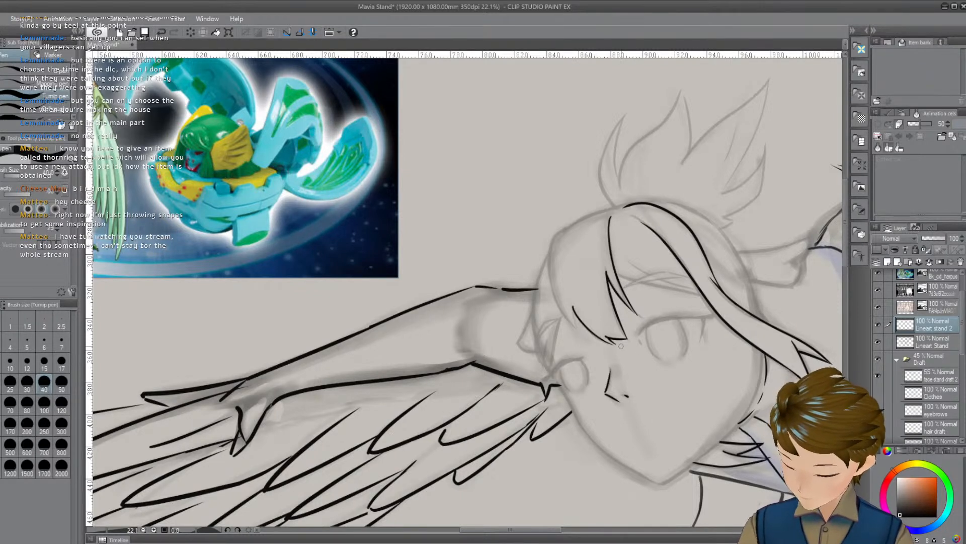
pyautogui.hotkey('ctrl', 'z')
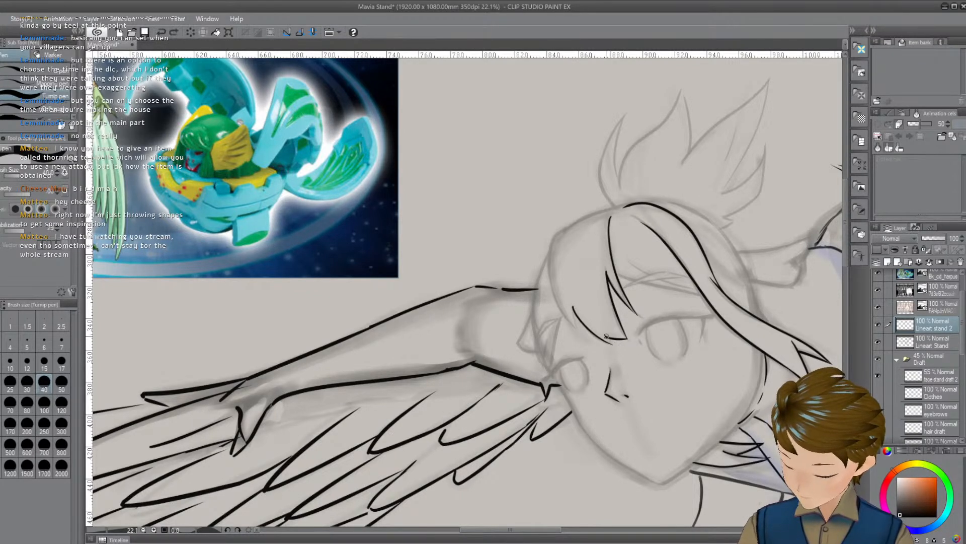
# Ink the fringe's outer edge from the far side of the crown down to the start of its lower edge
pyautogui.moveTo(623, 266); pyautogui.dragTo(660, 235)
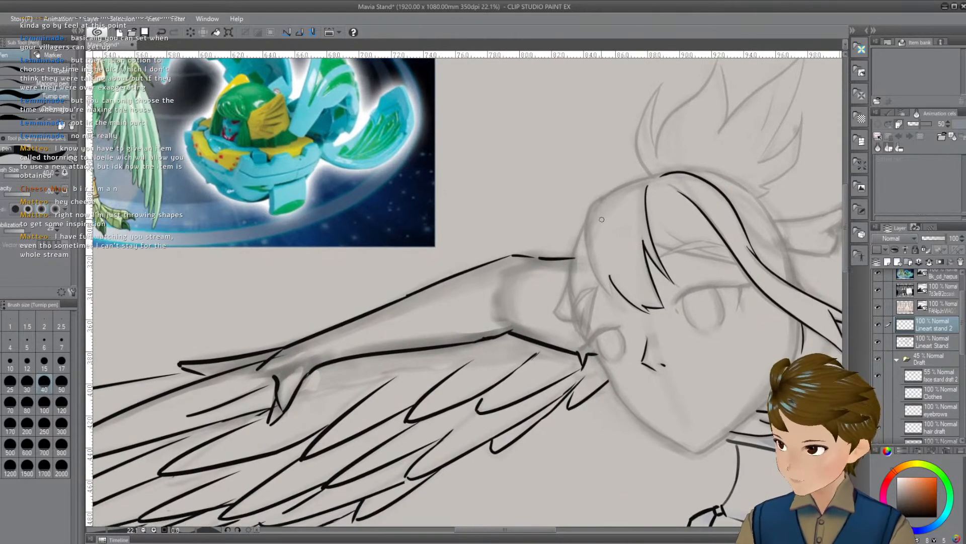
pyautogui.moveTo(625, 206); pyautogui.dragTo(644, 243)
pyautogui.moveTo(629, 211)
pyautogui.mouseDown()
pyautogui.moveTo(613, 263)
pyautogui.moveTo(624, 303)
pyautogui.moveTo(624, 214)
pyautogui.moveTo(626, 295)
pyautogui.mouseUp()
pyautogui.hotkey('ctrl', 'z')
pyautogui.hotkey('ctrl', 'z')
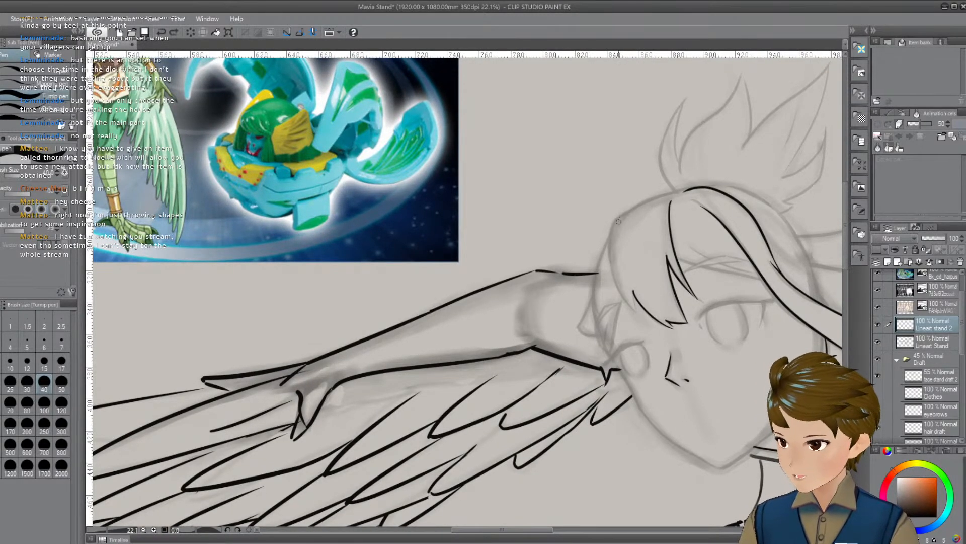
pyautogui.moveTo(628, 211); pyautogui.dragTo(626, 296)
pyautogui.hotkey('ctrl', 'z')
pyautogui.moveTo(625, 212); pyautogui.dragTo(629, 296)
pyautogui.hotkey('ctrl', 'z')
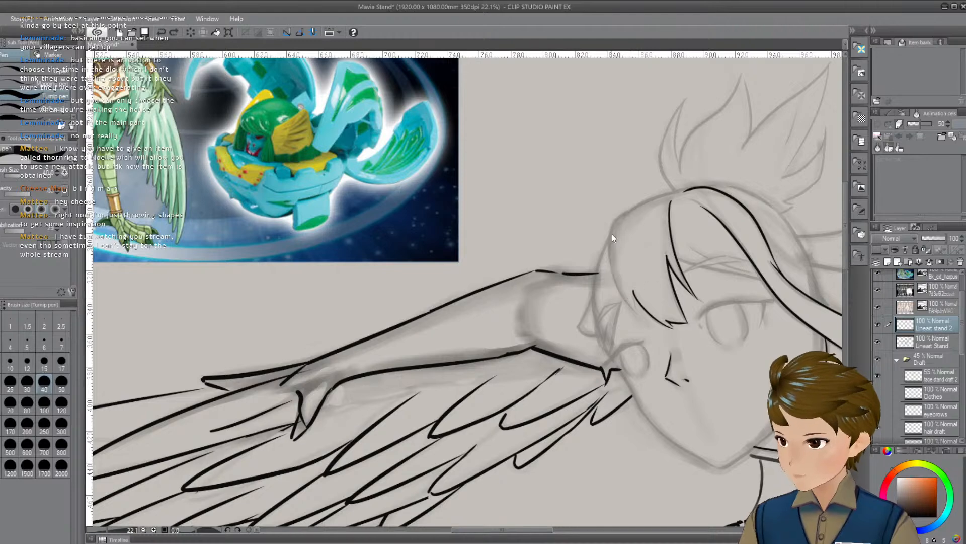
pyautogui.moveTo(615, 219); pyautogui.dragTo(633, 298)
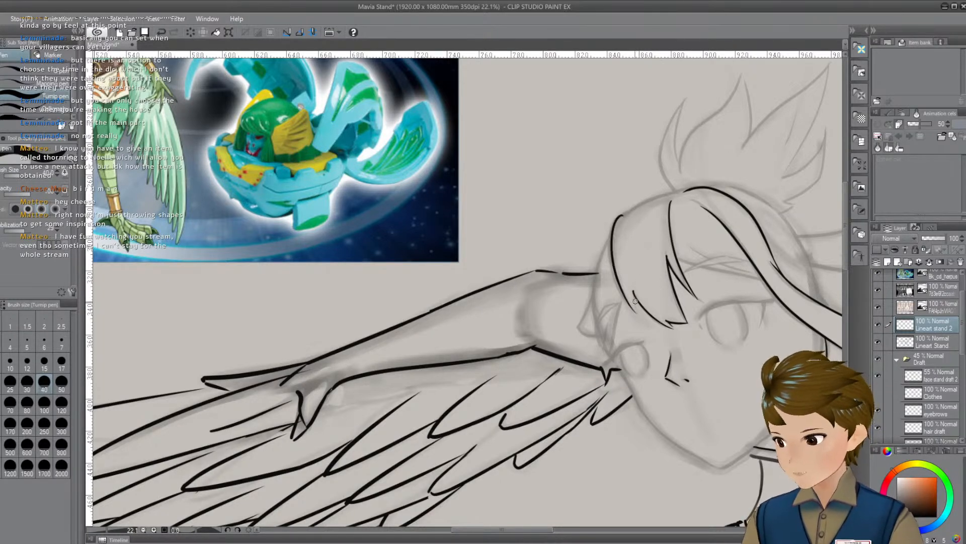
# Touch up the pointed tip where the fringe's outer edge meets its lower edge above the far eye
pyautogui.moveTo(654, 302); pyautogui.dragTo(682, 280)
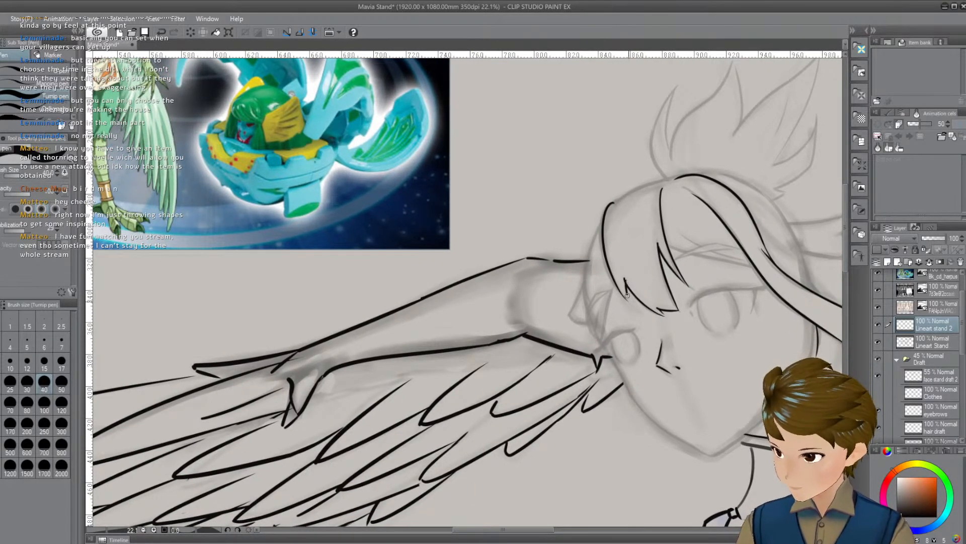
pyautogui.hotkey('ctrl', 'z')
pyautogui.hotkey('ctrl', 'y')
pyautogui.hotkey('ctrl', 'z')
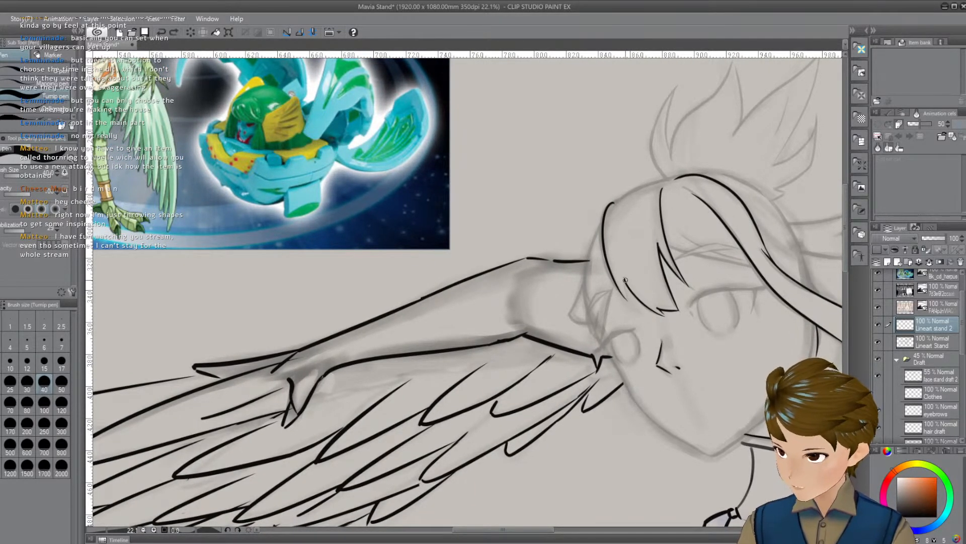
pyautogui.hotkey('ctrl', 'y')
pyautogui.moveTo(623, 275); pyautogui.dragTo(630, 290)
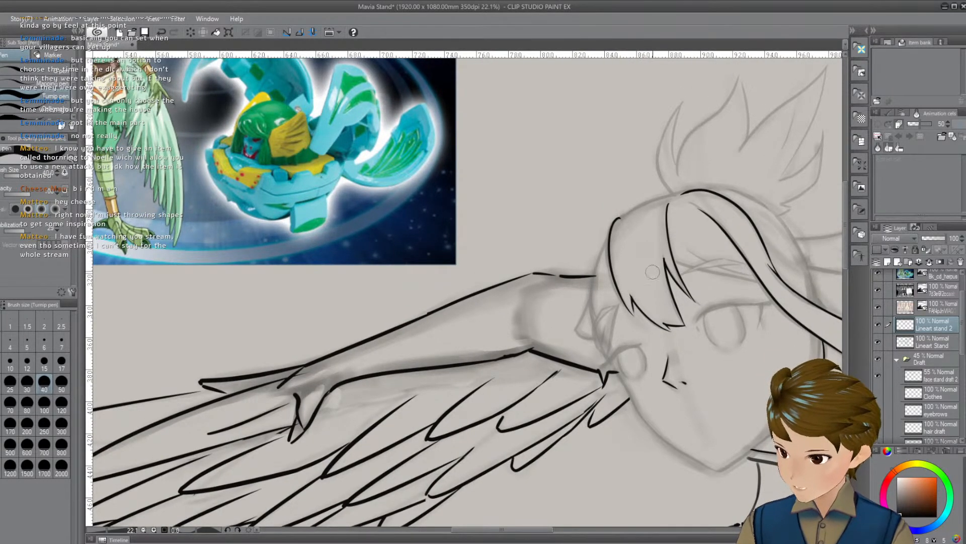
# Ink the top contour of the head from the fringe's outer edge across the parting to the side lock at the crown
pyautogui.moveTo(668, 230); pyautogui.dragTo(701, 235)
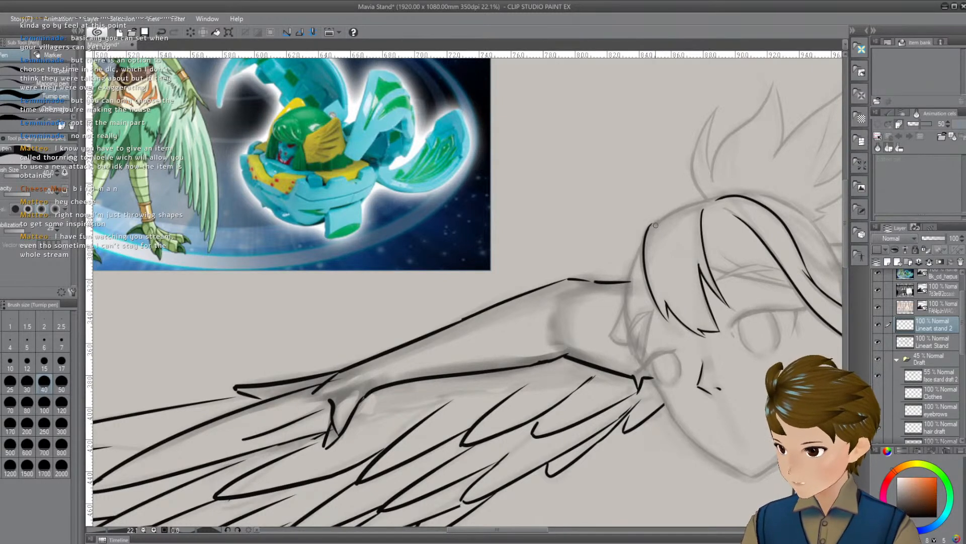
pyautogui.moveTo(653, 225); pyautogui.dragTo(700, 202)
pyautogui.hotkey('ctrl', 'z')
pyautogui.moveTo(649, 227); pyautogui.dragTo(700, 203)
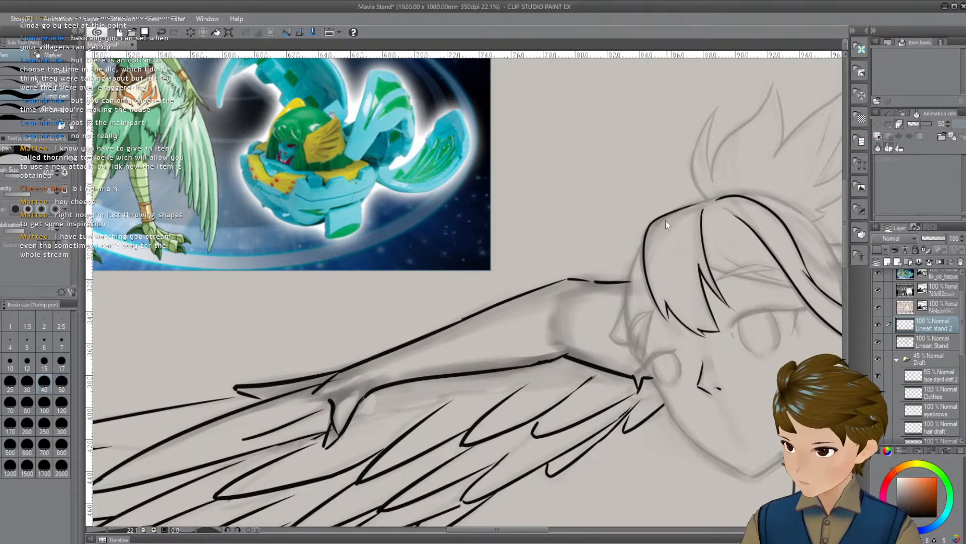
pyautogui.hotkey('ctrl', 'z')
pyautogui.moveTo(647, 229); pyautogui.dragTo(700, 205)
pyautogui.hotkey('ctrl', 'z')
pyautogui.moveTo(646, 230); pyautogui.dragTo(723, 199)
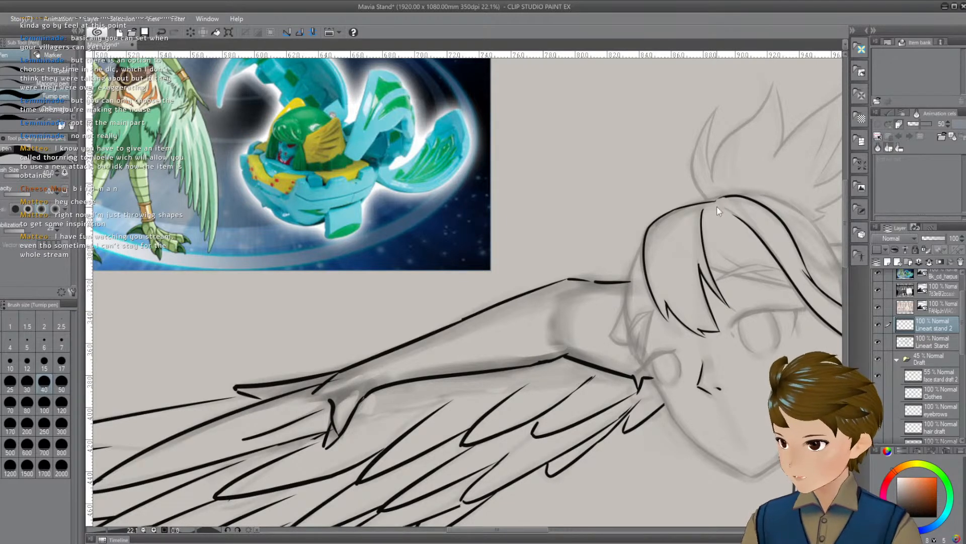
pyautogui.hotkey('ctrl', 'z')
pyautogui.hotkey('ctrl', 'y')
pyautogui.hotkey('ctrl', 'z')
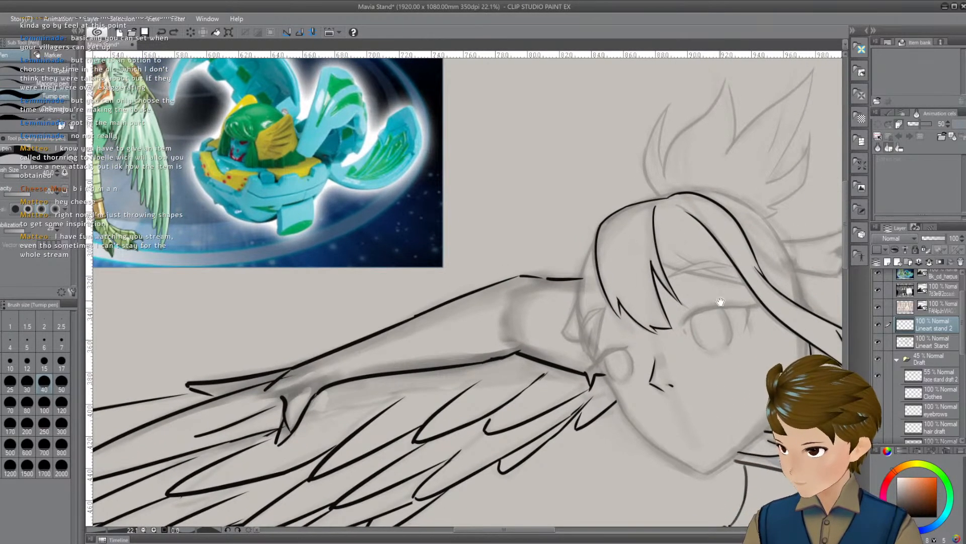
# Save the Mavia Stand illustration
pyautogui.moveTo(739, 265); pyautogui.dragTo(692, 262)
pyautogui.moveTo(755, 301); pyautogui.dragTo(712, 271)
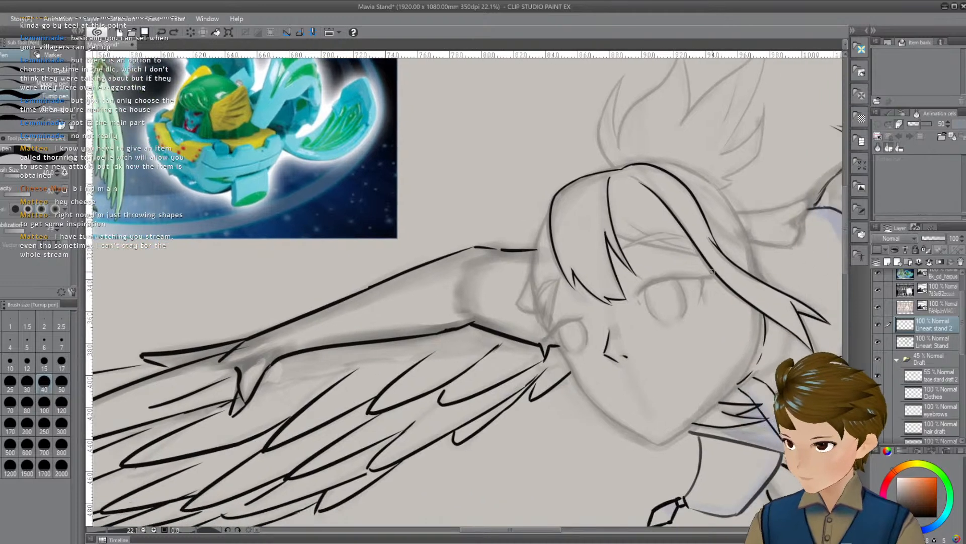
pyautogui.moveTo(628, 223); pyautogui.dragTo(648, 239)
pyautogui.hotkey('ctrl', 'z')
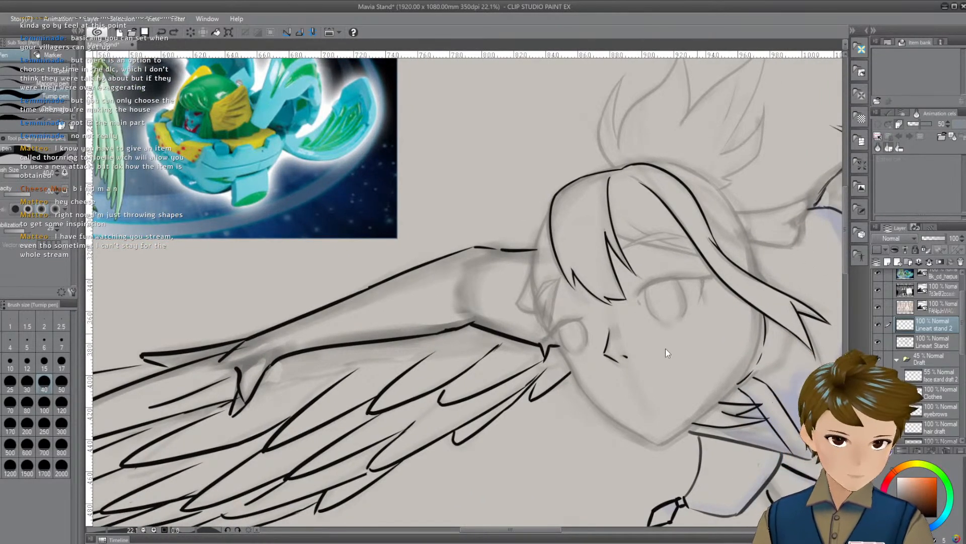
pyautogui.hotkey('ctrl', 's')
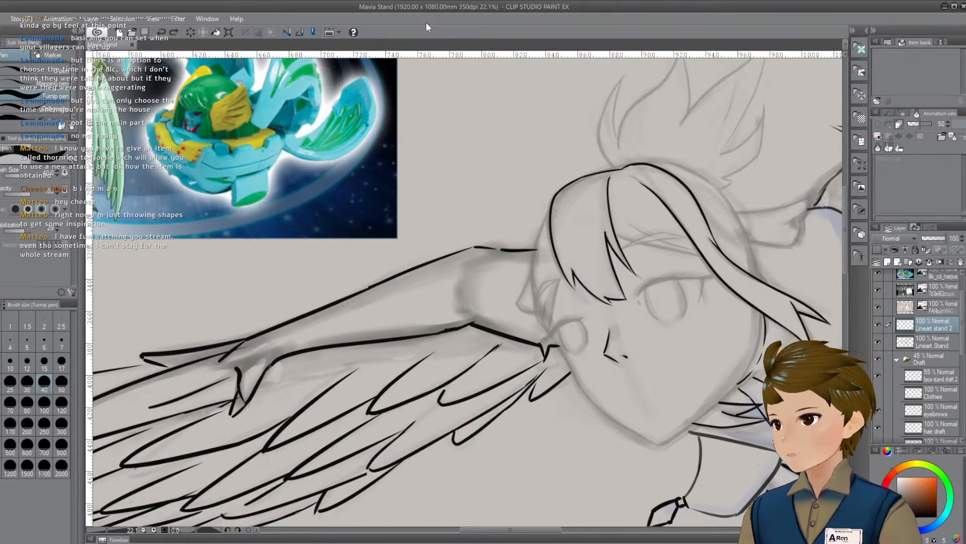
# Ink the near jaw line from the chin tip up toward the neck hair with a size 50 brush
pyautogui.moveTo(639, 304); pyautogui.dragTo(543, 254)
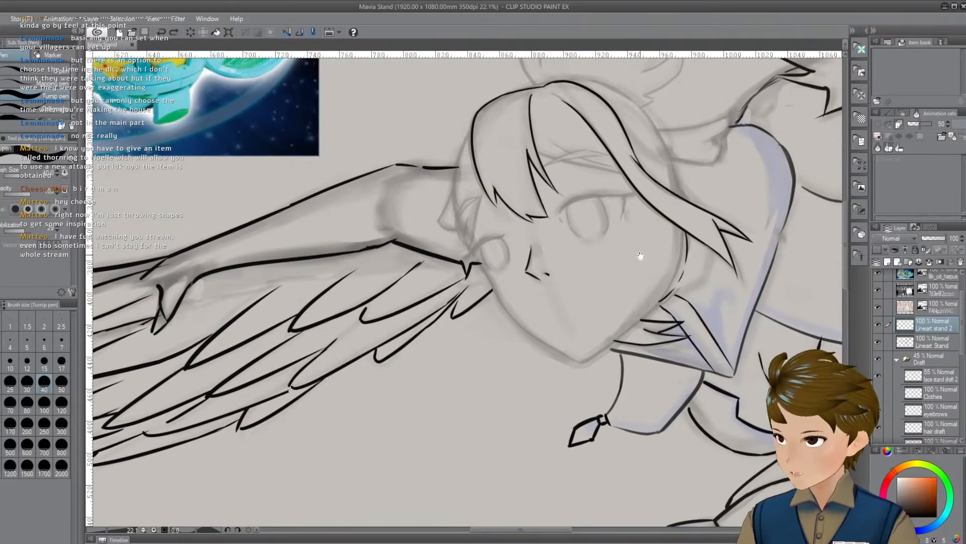
pyautogui.moveTo(583, 361); pyautogui.dragTo(652, 292)
pyautogui.hotkey('ctrl', 'z')
pyautogui.press(']')
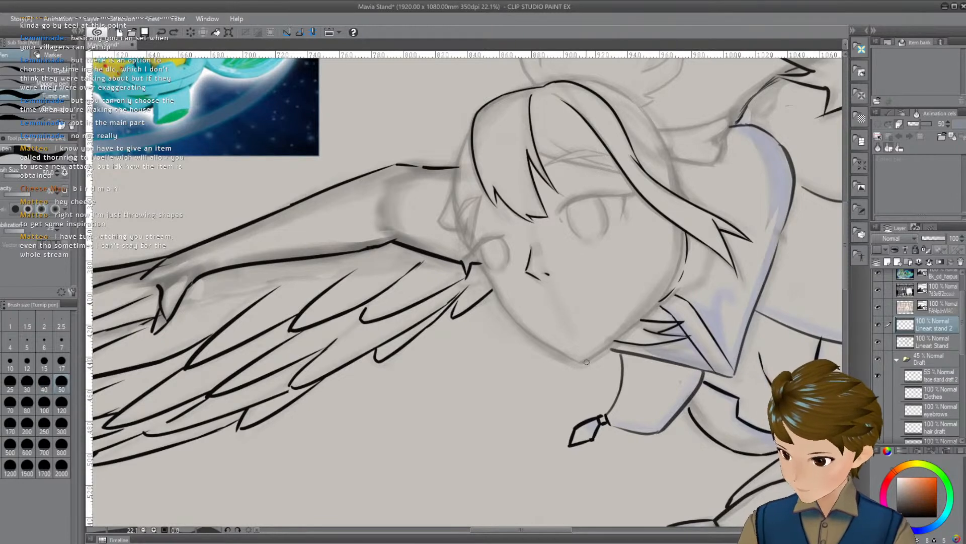
pyautogui.moveTo(584, 361); pyautogui.dragTo(652, 293)
pyautogui.hotkey('ctrl', 'z')
pyautogui.hotkey('ctrl', 'y')
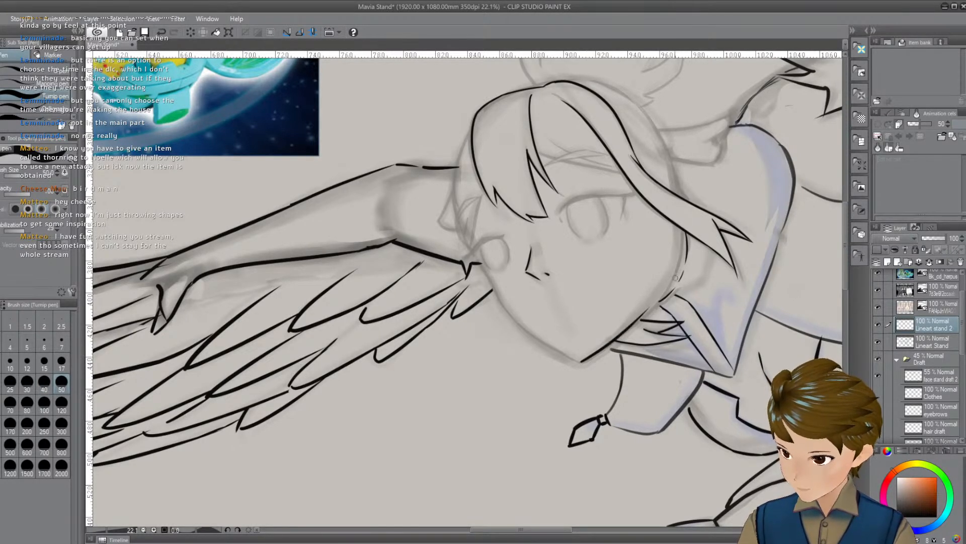
pyautogui.hotkey('ctrl', 'z')
pyautogui.moveTo(579, 360); pyautogui.dragTo(652, 303)
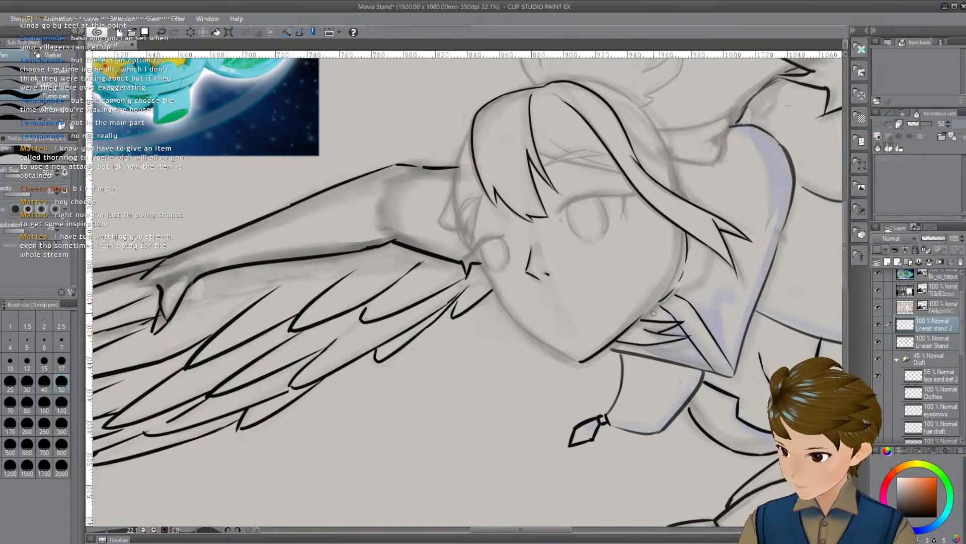
# Ink the near cheek contour from below the side lock down to the inked jaw line
pyautogui.moveTo(730, 281)
pyautogui.mouseDown()
pyautogui.moveTo(695, 276)
pyautogui.moveTo(677, 247)
pyautogui.moveTo(671, 280)
pyautogui.mouseUp()
pyautogui.hotkey('ctrl', 'z')
pyautogui.moveTo(677, 233); pyautogui.dragTo(671, 286)
pyautogui.moveTo(636, 317); pyautogui.dragTo(665, 277)
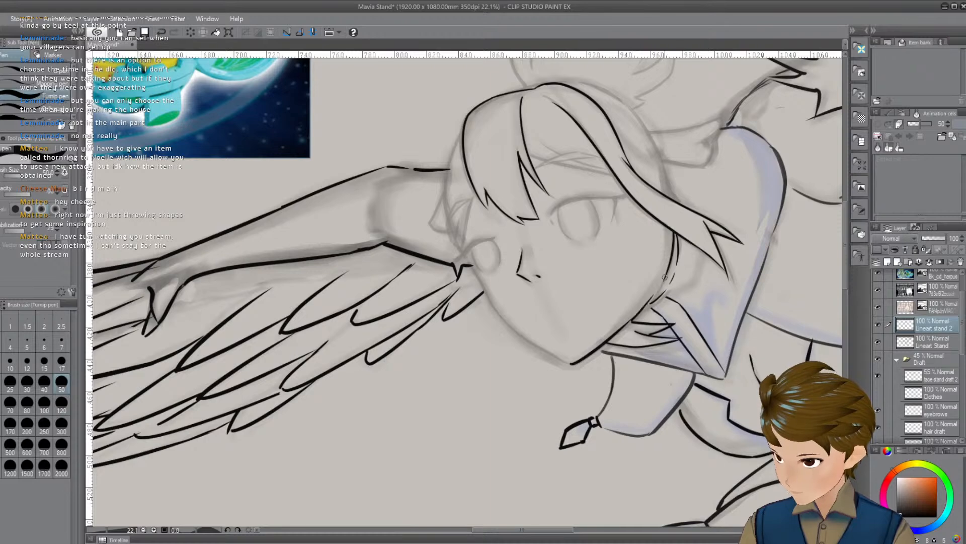
pyautogui.hotkey('ctrl', 'z')
# Ink the far cheek and jaw contour on the Lineart stand 2 layer, from beside the far eye down to the chin
pyautogui.moveTo(639, 312)
pyautogui.mouseDown()
pyautogui.moveTo(671, 265)
pyautogui.moveTo(672, 281)
pyautogui.moveTo(750, 250)
pyautogui.moveTo(777, 271)
pyautogui.mouseUp()
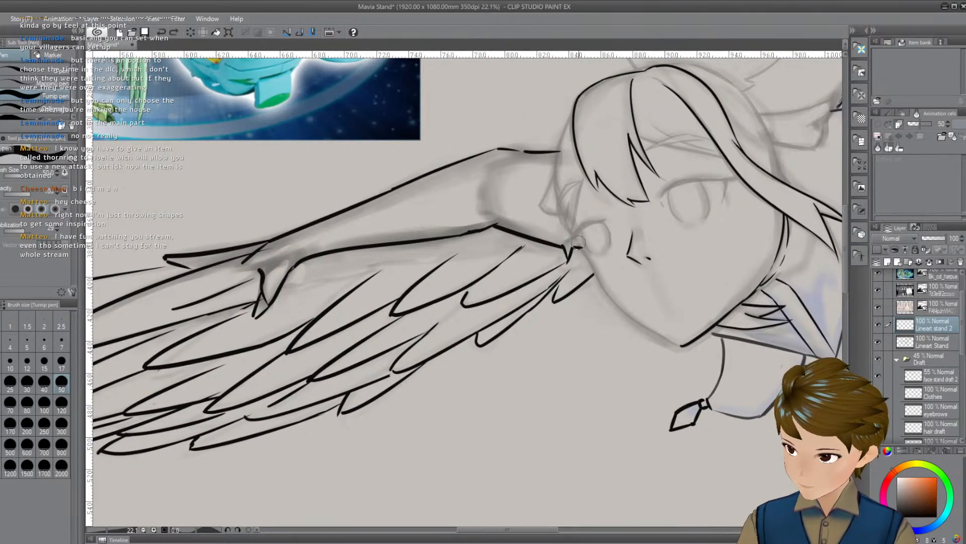
pyautogui.moveTo(577, 246); pyautogui.dragTo(583, 248)
pyautogui.click(936, 343)
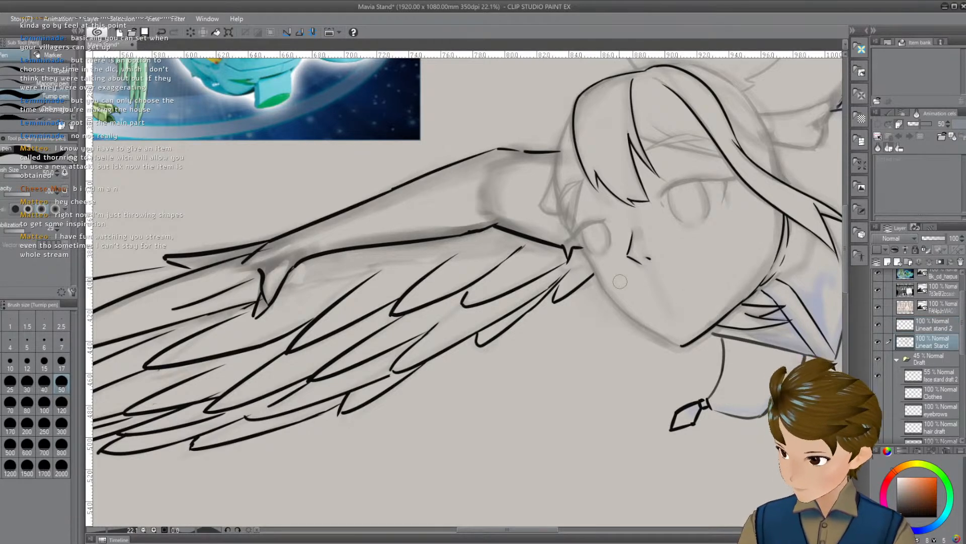
pyautogui.click(936, 328)
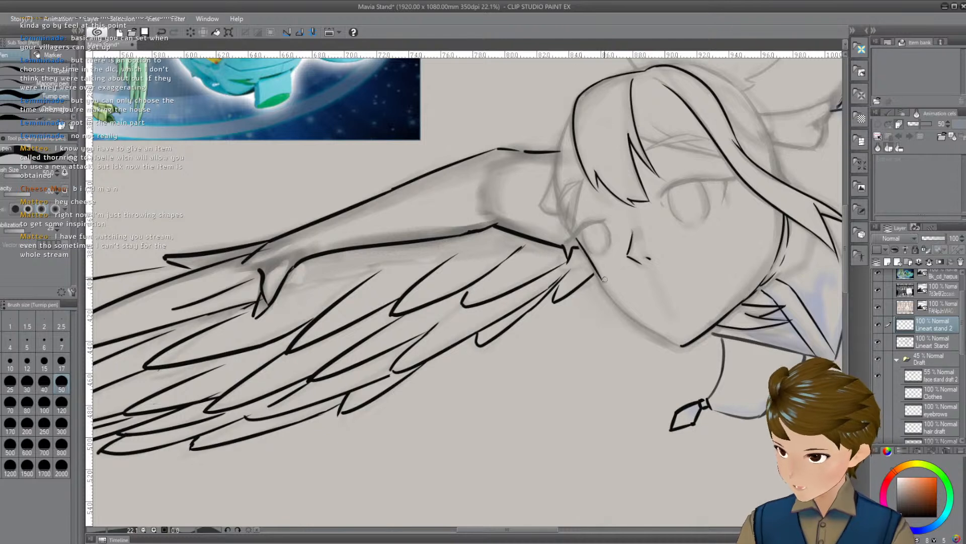
pyautogui.hotkey('ctrl', 'z')
pyautogui.moveTo(577, 243); pyautogui.dragTo(626, 313)
pyautogui.hotkey('ctrl', 'z')
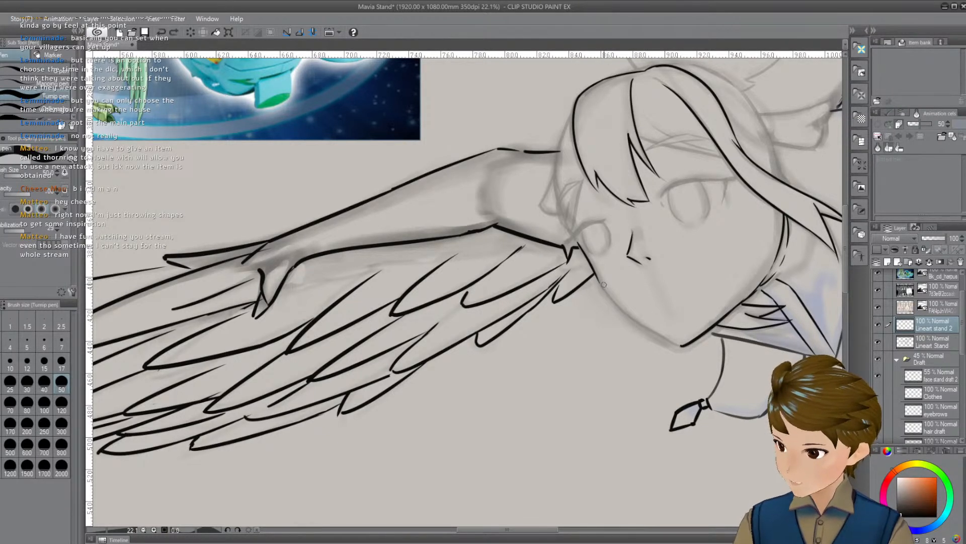
pyautogui.moveTo(596, 274); pyautogui.dragTo(627, 315)
pyautogui.hotkey('ctrl', 'z')
pyautogui.moveTo(596, 277)
pyautogui.mouseDown()
pyautogui.moveTo(667, 333)
pyautogui.moveTo(627, 312)
pyautogui.moveTo(660, 336)
pyautogui.moveTo(739, 379)
pyautogui.moveTo(721, 368)
pyautogui.mouseUp()
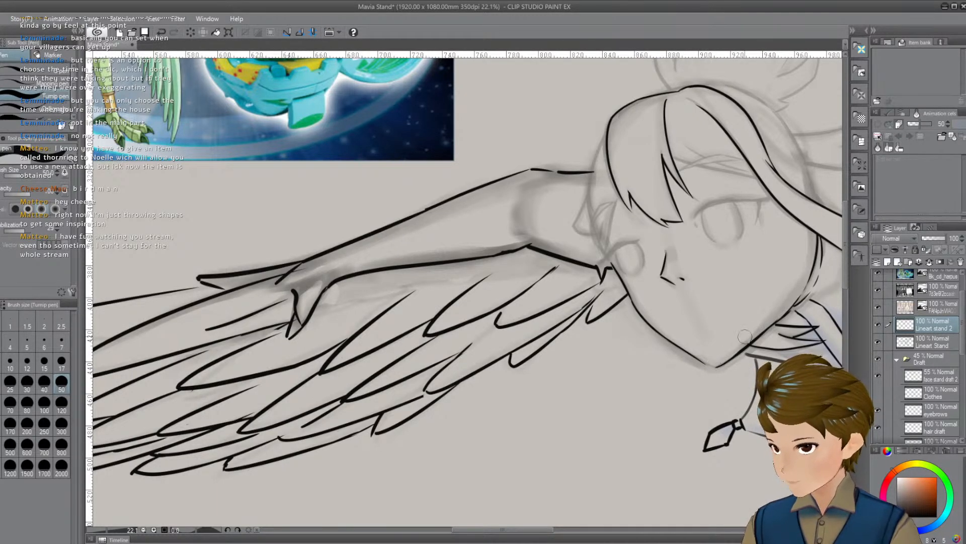
# Try to refine the chin tip where the two jaw contours meet
pyautogui.moveTo(749, 312)
pyautogui.mouseDown()
pyautogui.moveTo(619, 291)
pyautogui.moveTo(580, 305)
pyautogui.moveTo(562, 285)
pyautogui.moveTo(543, 308)
pyautogui.moveTo(556, 317)
pyautogui.moveTo(549, 313)
pyautogui.mouseUp()
pyautogui.hotkey('ctrl', 'z')
pyautogui.hotkey('ctrl', 'z')
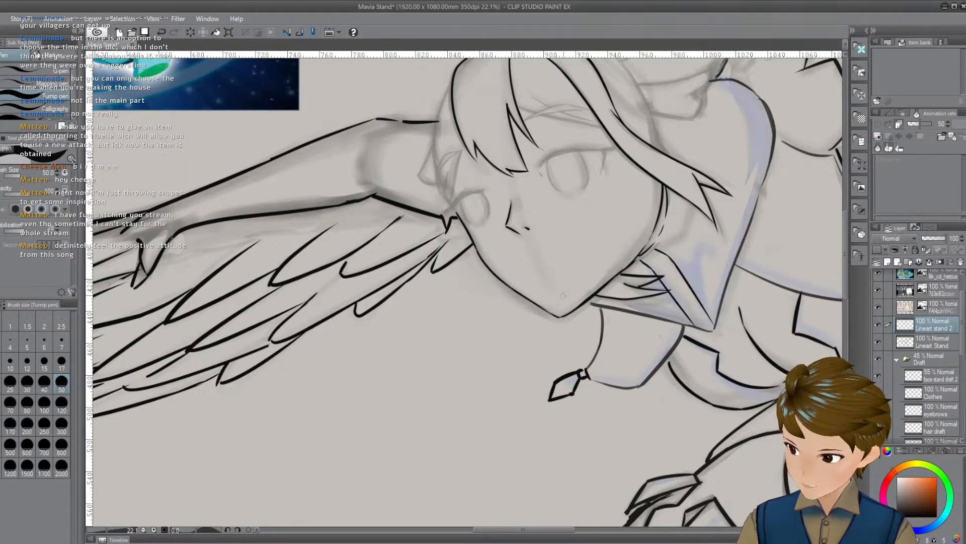
pyautogui.hotkey('ctrl', 'z')
pyautogui.moveTo(644, 288); pyautogui.dragTo(722, 302)
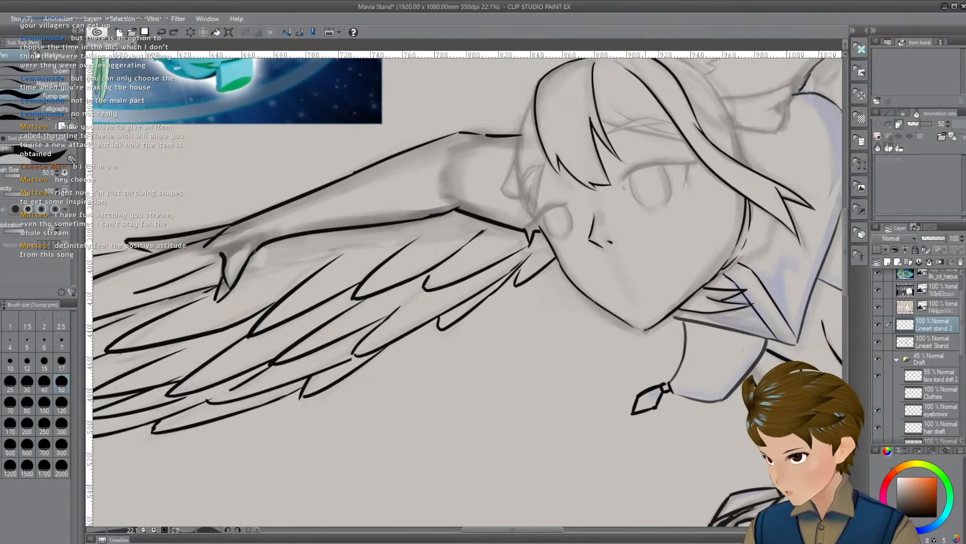
pyautogui.moveTo(648, 328)
pyautogui.mouseDown()
pyautogui.moveTo(623, 350)
pyautogui.moveTo(632, 328)
pyautogui.mouseUp()
pyautogui.hotkey('ctrl', 'z')
pyautogui.hotkey('ctrl', 'z')
pyautogui.hotkey('ctrl', 'z')
pyautogui.hotkey('ctrl', 'z')
pyautogui.hotkey('ctrl', 'z')
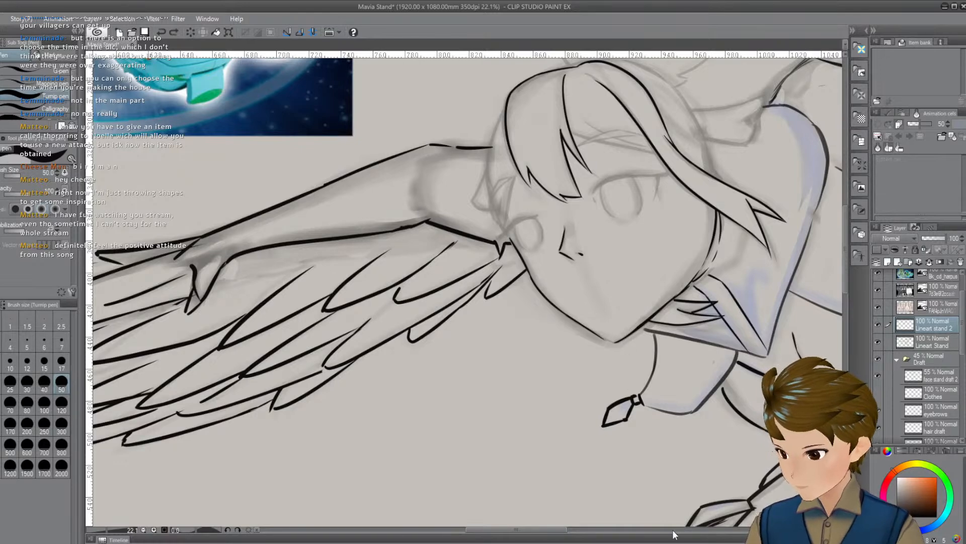
# Trim the far jaw contour near the chin and redraw its end to meet the near jaw line at the chin tip
pyautogui.scroll(5, 663, 518)
pyautogui.moveTo(664, 278); pyautogui.dragTo(507, 403)
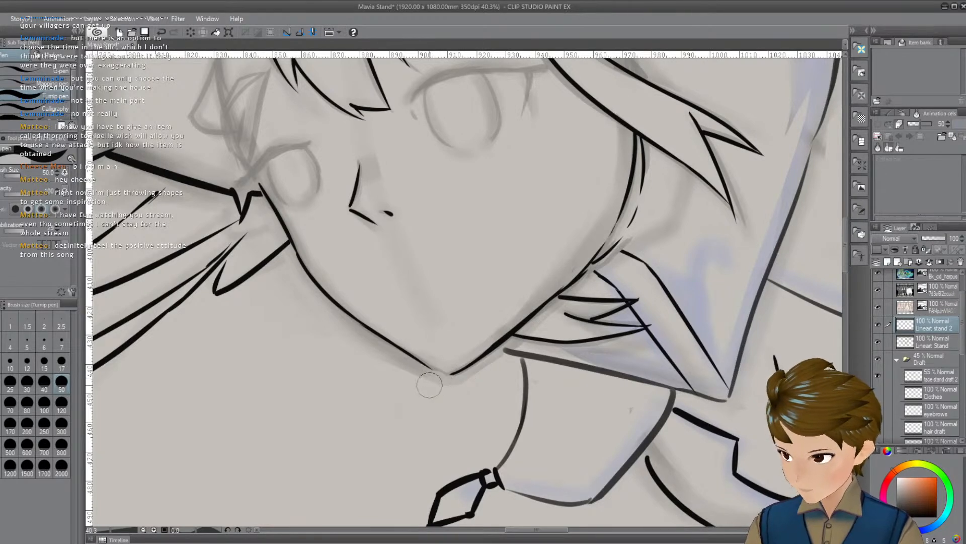
pyautogui.hotkey('ctrl', 'z')
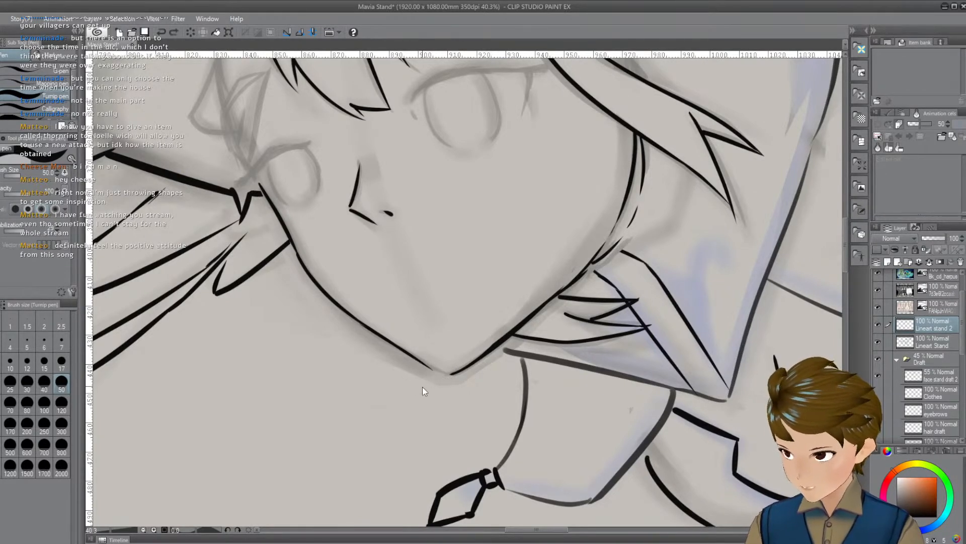
pyautogui.hotkey('ctrl', 'y')
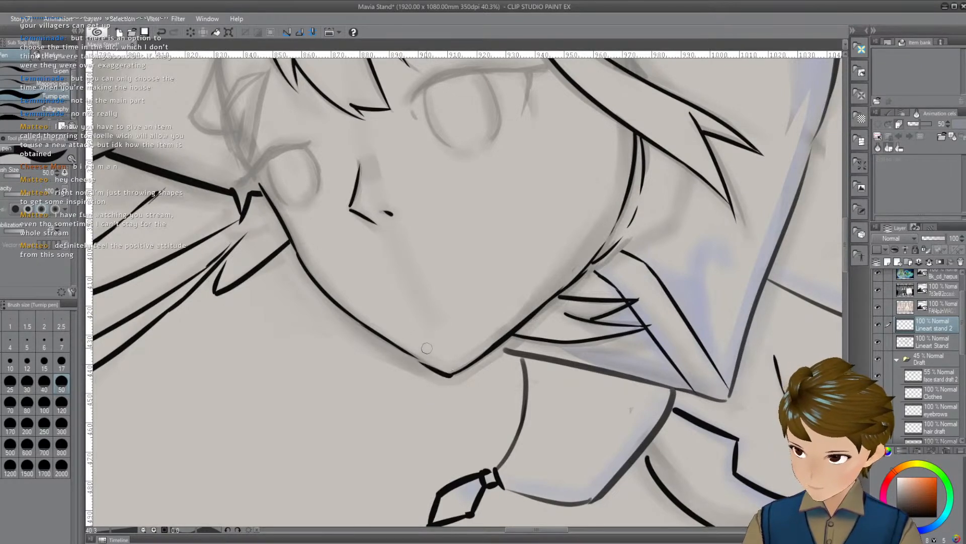
pyautogui.hotkey('ctrl', 'y')
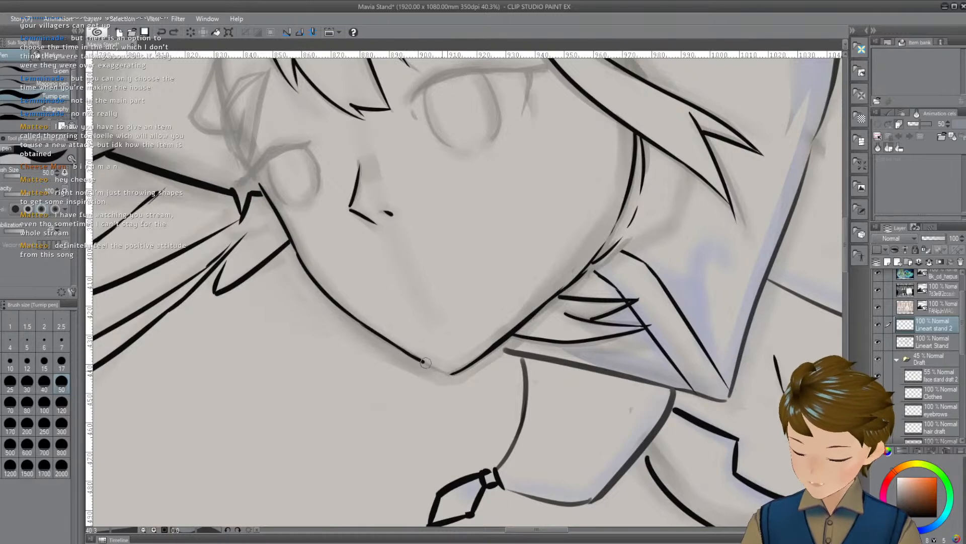
pyautogui.moveTo(438, 340); pyautogui.dragTo(605, 398)
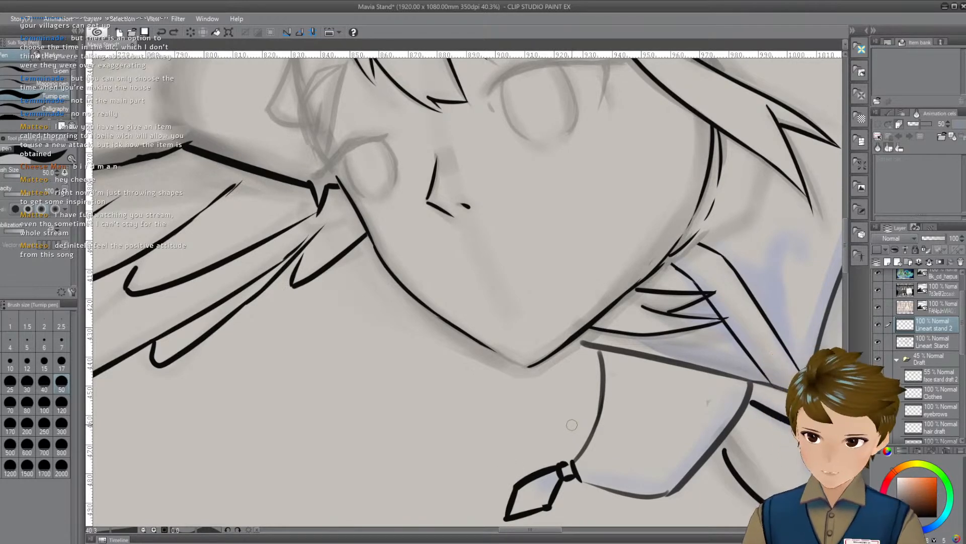
pyautogui.moveTo(569, 422)
pyautogui.mouseDown()
pyautogui.moveTo(593, 399)
pyautogui.moveTo(528, 319)
pyautogui.moveTo(464, 322)
pyautogui.moveTo(512, 337)
pyautogui.mouseUp()
pyautogui.hotkey('ctrl', 'z')
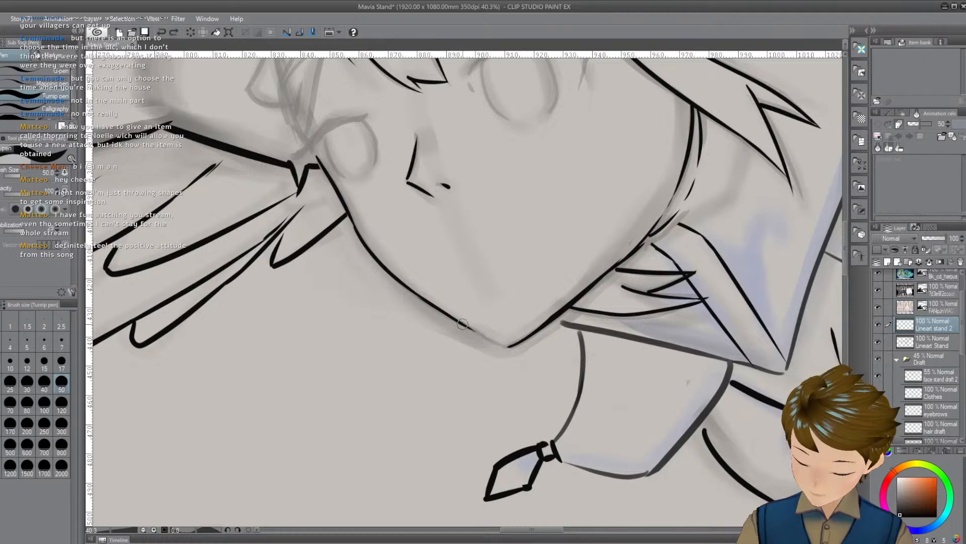
pyautogui.moveTo(461, 322); pyautogui.dragTo(512, 346)
pyautogui.hotkey('ctrl', 'z')
pyautogui.moveTo(461, 322); pyautogui.dragTo(513, 346)
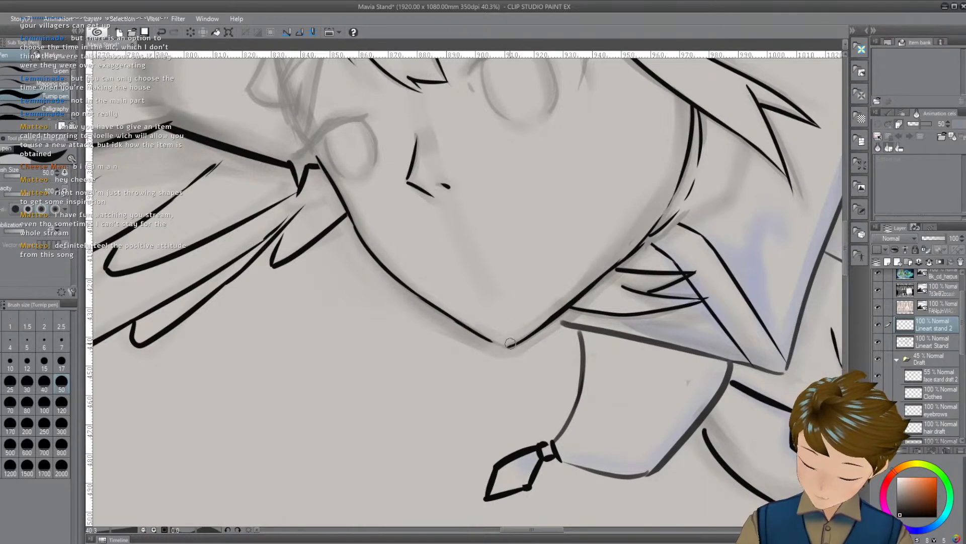
pyautogui.hotkey('ctrl', 'z')
pyautogui.moveTo(461, 322); pyautogui.dragTo(511, 347)
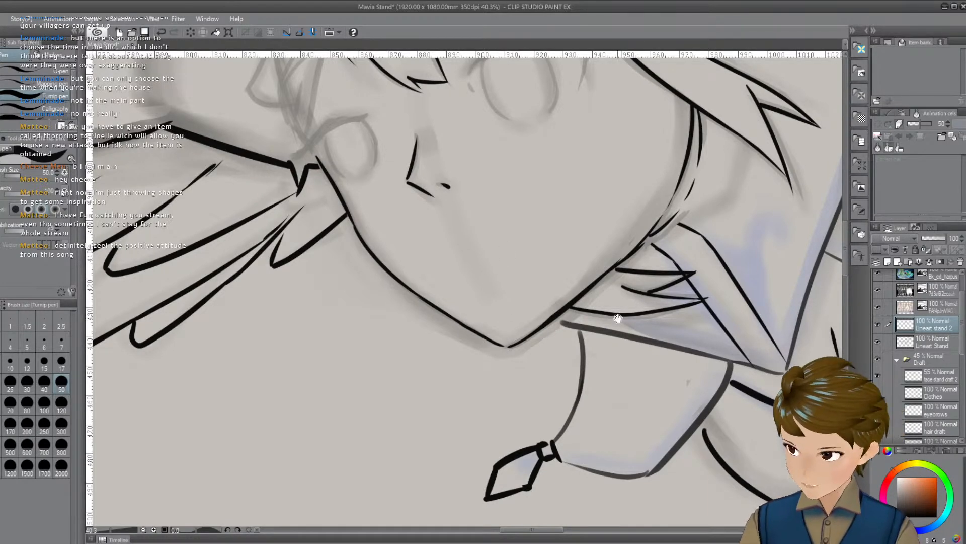
# Touch up the join at the chin tip and reduce the brush size to 40
pyautogui.moveTo(607, 341); pyautogui.dragTo(636, 347)
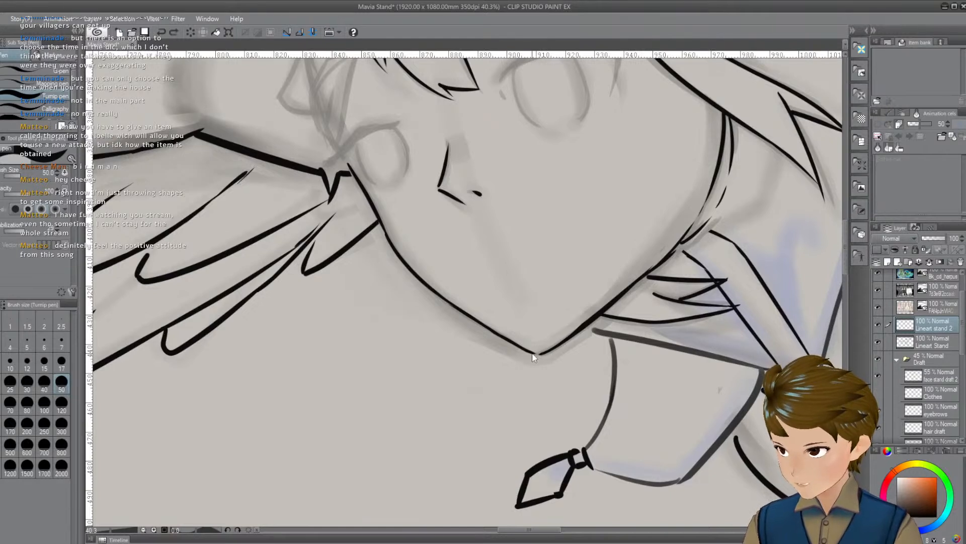
pyautogui.hotkey('ctrl', 'z')
pyautogui.moveTo(528, 353)
pyautogui.mouseDown()
pyautogui.moveTo(563, 343)
pyautogui.moveTo(542, 354)
pyautogui.moveTo(546, 382)
pyautogui.moveTo(628, 373)
pyautogui.moveTo(591, 376)
pyautogui.mouseUp()
pyautogui.hotkey('ctrl', 'z')
pyautogui.press('[')
pyautogui.moveTo(522, 382); pyautogui.dragTo(556, 460)
pyautogui.moveTo(574, 381); pyautogui.dragTo(614, 360)
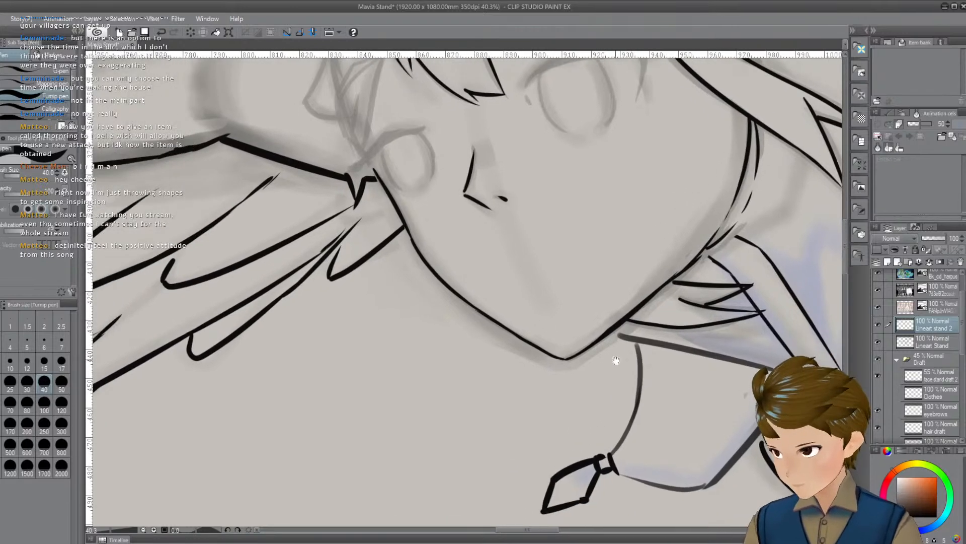
# Ink the near eye's upper lash line from the inner corner to the side lock
pyautogui.moveTo(514, 285); pyautogui.dragTo(539, 339)
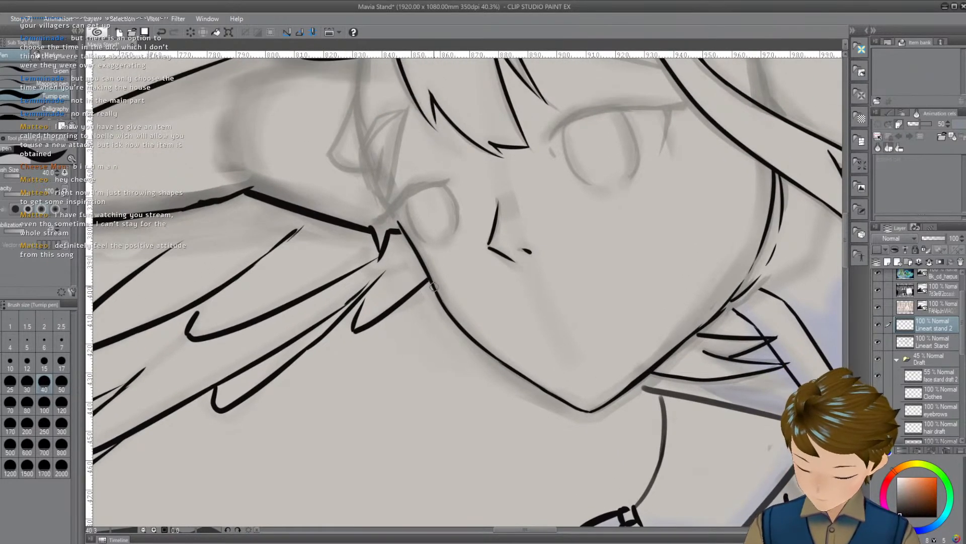
pyautogui.moveTo(564, 308); pyautogui.dragTo(519, 322)
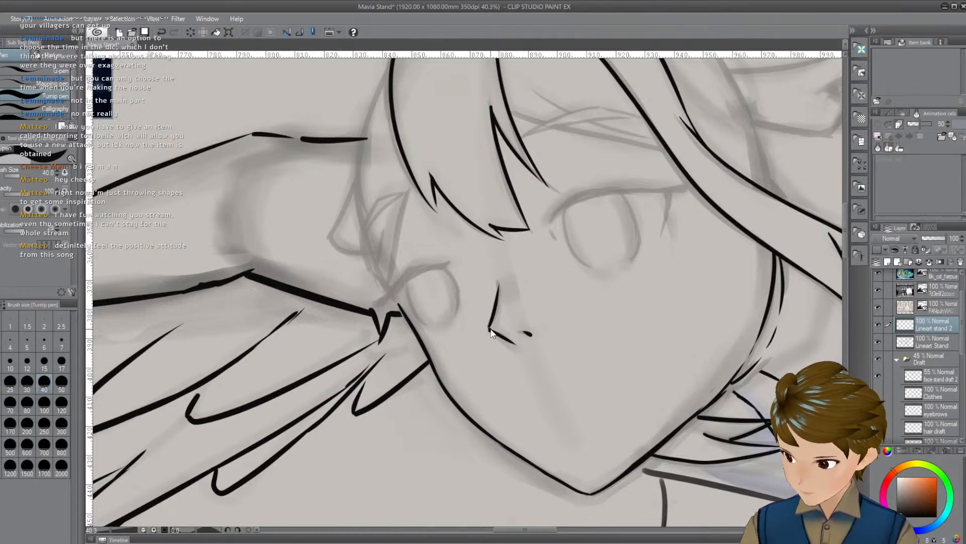
pyautogui.moveTo(597, 395)
pyautogui.mouseDown()
pyautogui.moveTo(586, 415)
pyautogui.moveTo(614, 438)
pyautogui.moveTo(561, 403)
pyautogui.moveTo(424, 463)
pyautogui.mouseUp()
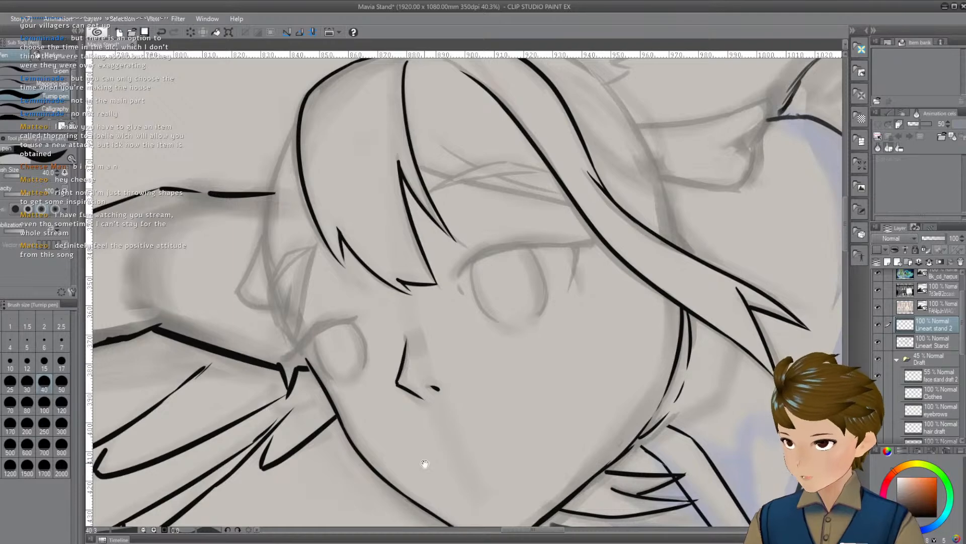
pyautogui.moveTo(425, 463); pyautogui.dragTo(525, 458)
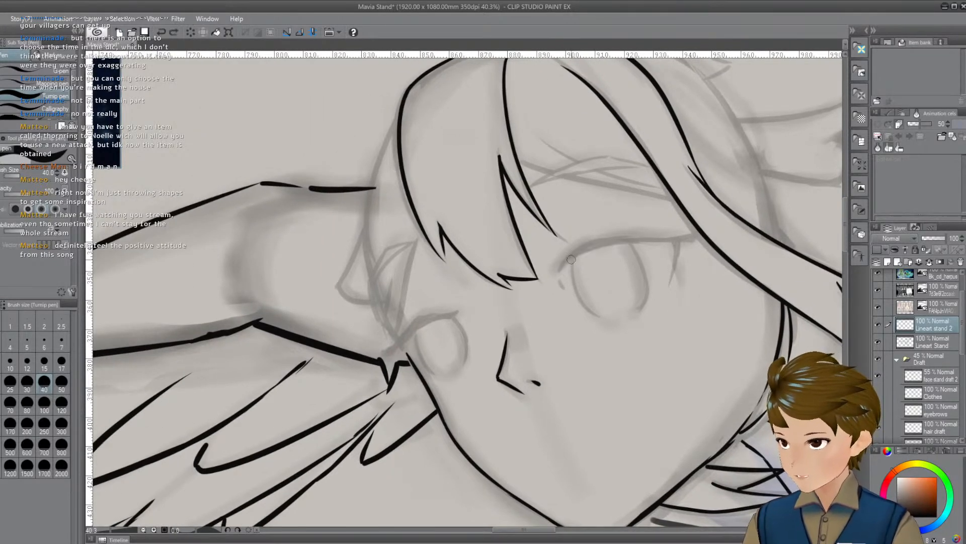
pyautogui.moveTo(561, 268); pyautogui.dragTo(709, 238)
pyautogui.hotkey('ctrl', 'z')
pyautogui.moveTo(562, 267); pyautogui.dragTo(699, 236)
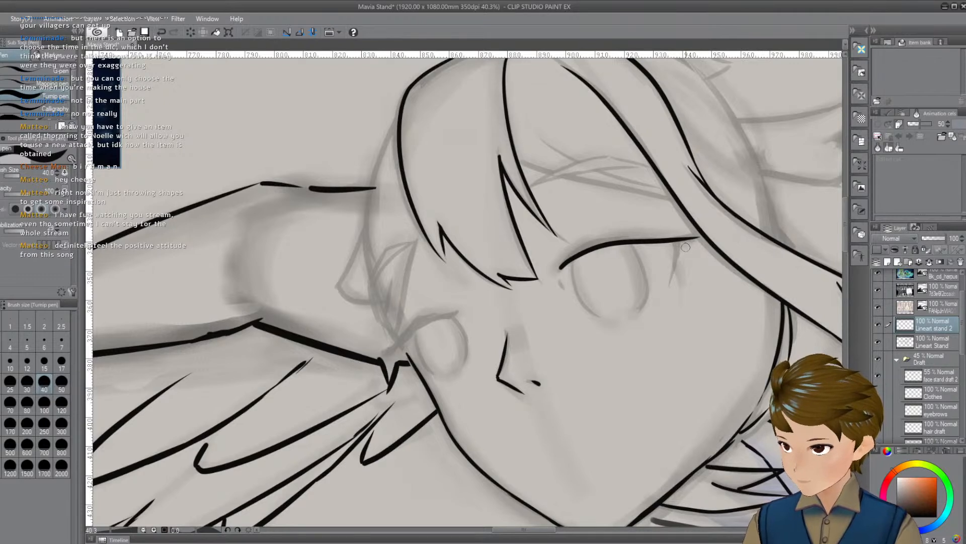
pyautogui.hotkey('ctrl', 'z')
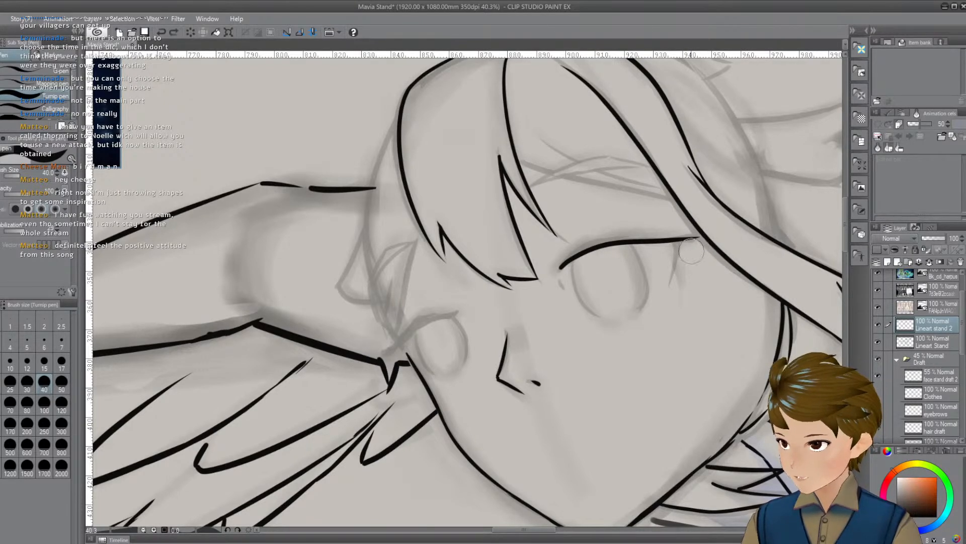
# Ink the tapered lash hanging from the near eye's outer corner and the short mark at its inner corner
pyautogui.moveTo(677, 243); pyautogui.dragTo(673, 276)
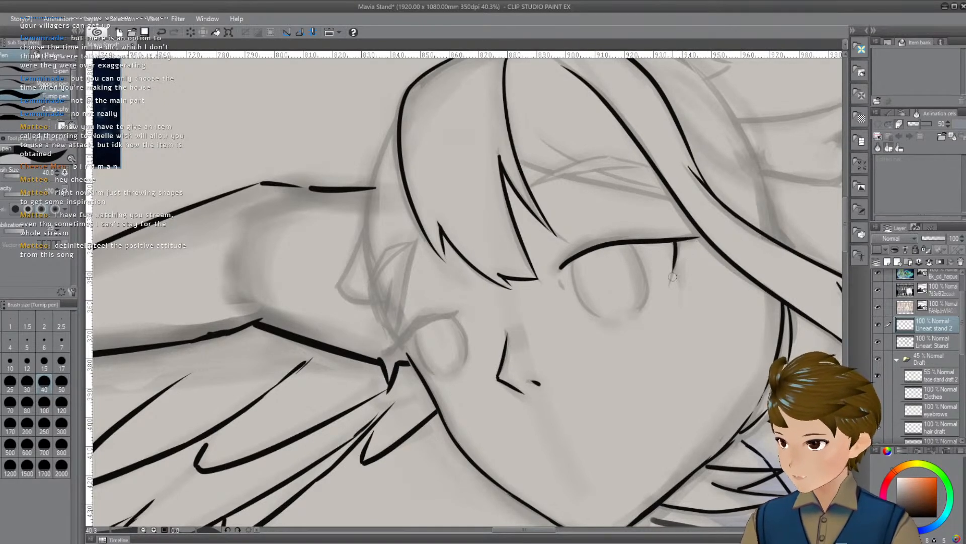
pyautogui.moveTo(678, 241); pyautogui.dragTo(673, 280)
pyautogui.hotkey('ctrl', 'z')
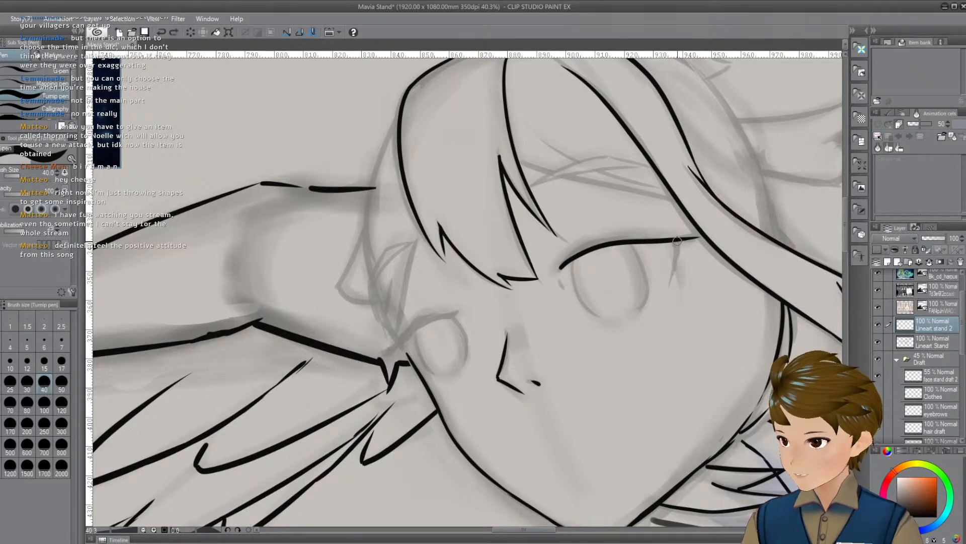
pyautogui.moveTo(678, 241); pyautogui.dragTo(673, 281)
pyautogui.hotkey('ctrl', 'z')
pyautogui.moveTo(678, 243)
pyautogui.mouseDown()
pyautogui.moveTo(677, 268)
pyautogui.moveTo(658, 287)
pyautogui.mouseUp()
pyautogui.hotkey('ctrl', 'z')
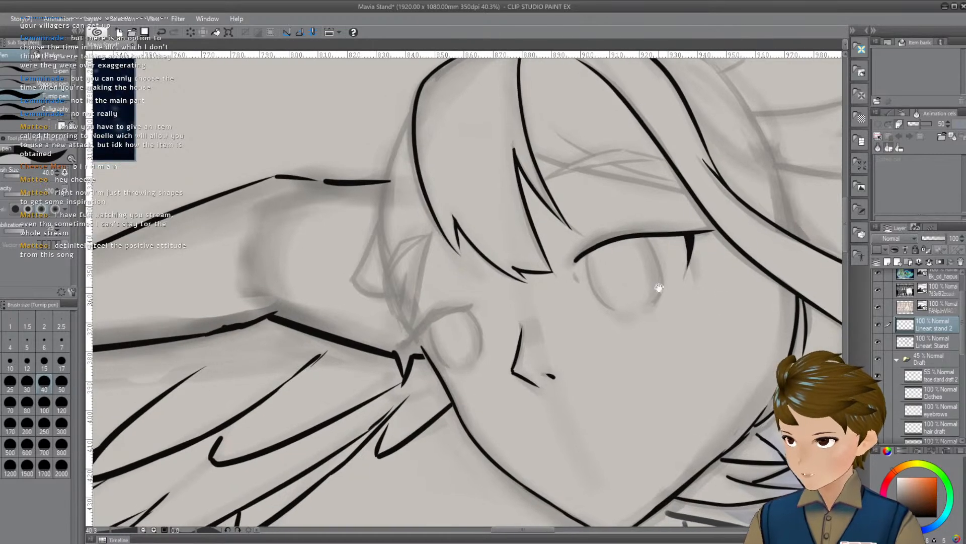
pyautogui.moveTo(573, 269); pyautogui.dragTo(590, 281)
# Ink the far eye's upper lash line over the draft
pyautogui.moveTo(641, 325); pyautogui.dragTo(691, 310)
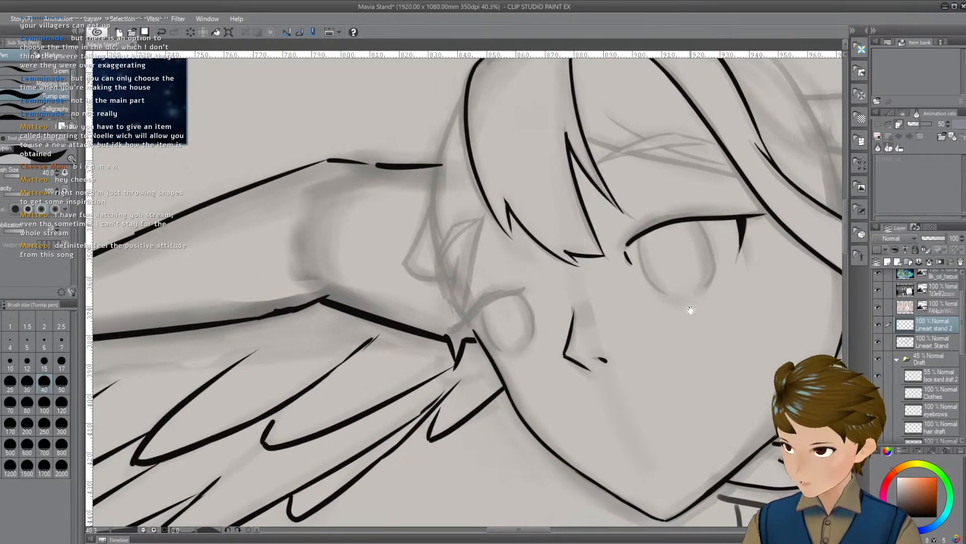
pyautogui.moveTo(481, 317)
pyautogui.mouseDown()
pyautogui.moveTo(530, 304)
pyautogui.moveTo(507, 326)
pyautogui.moveTo(527, 297)
pyautogui.moveTo(575, 278)
pyautogui.mouseUp()
pyautogui.hotkey('ctrl', 'z')
pyautogui.hotkey('ctrl', 'z')
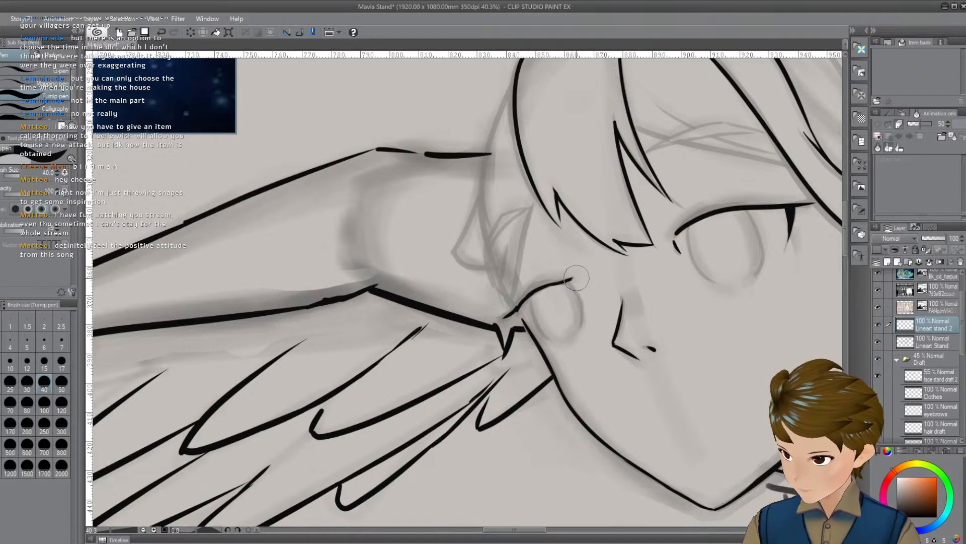
pyautogui.hotkey('ctrl', 'z')
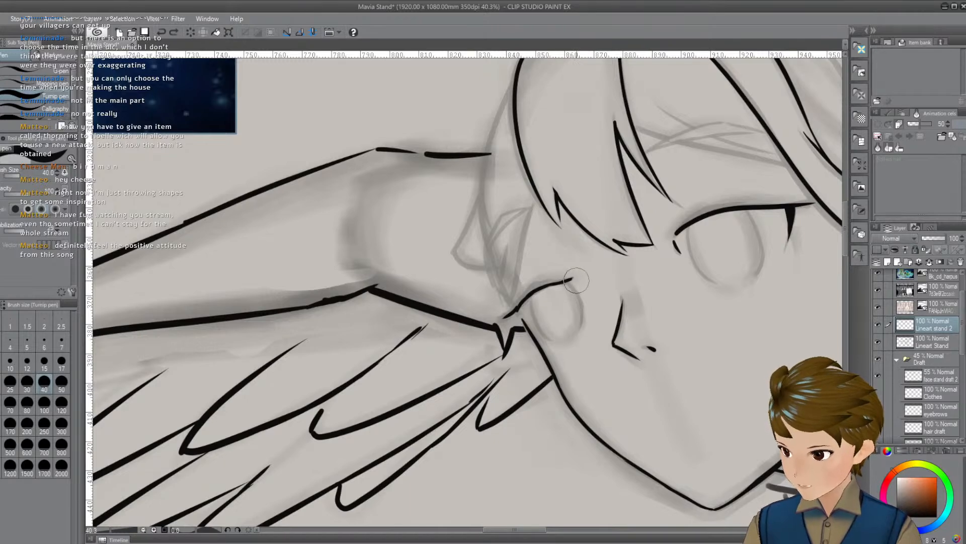
pyautogui.moveTo(679, 355)
pyautogui.mouseDown()
pyautogui.moveTo(704, 344)
pyautogui.moveTo(689, 348)
pyautogui.mouseUp()
pyautogui.moveTo(583, 275); pyautogui.dragTo(589, 286)
pyautogui.hotkey('ctrl', 'z')
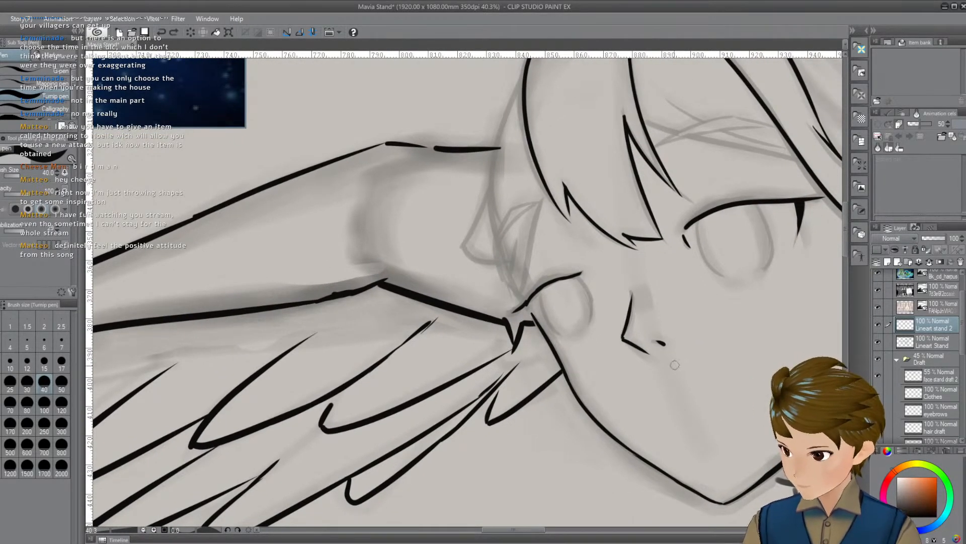
pyautogui.moveTo(685, 388); pyautogui.dragTo(675, 393)
pyautogui.moveTo(680, 428); pyautogui.dragTo(656, 417)
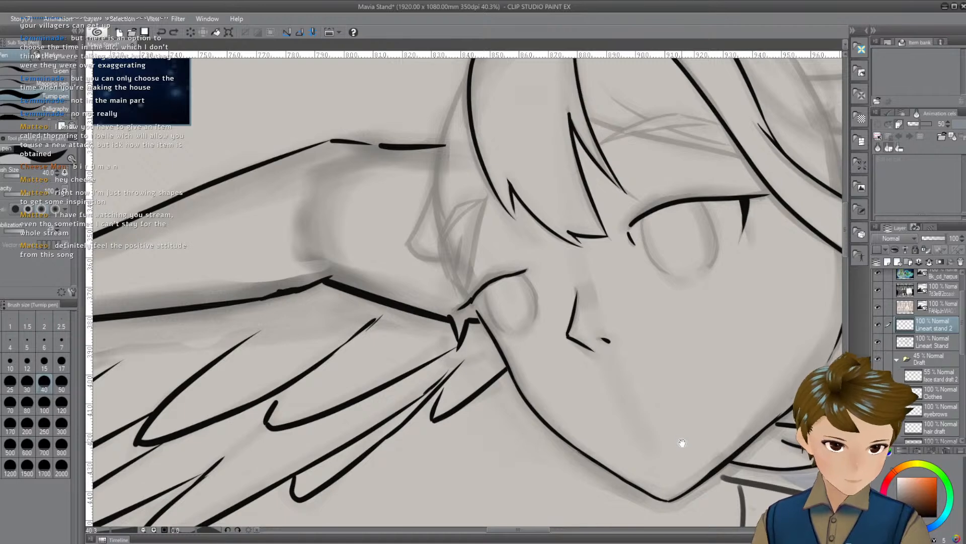
# Reduce the brush size to 30 and ink the near eyebrow's first long stroke from the fringe tip outward
pyautogui.moveTo(681, 352)
pyautogui.mouseDown()
pyautogui.moveTo(654, 353)
pyautogui.moveTo(656, 391)
pyautogui.mouseUp()
pyautogui.moveTo(605, 318)
pyautogui.mouseDown()
pyautogui.moveTo(612, 308)
pyautogui.moveTo(650, 324)
pyautogui.moveTo(627, 368)
pyautogui.mouseUp()
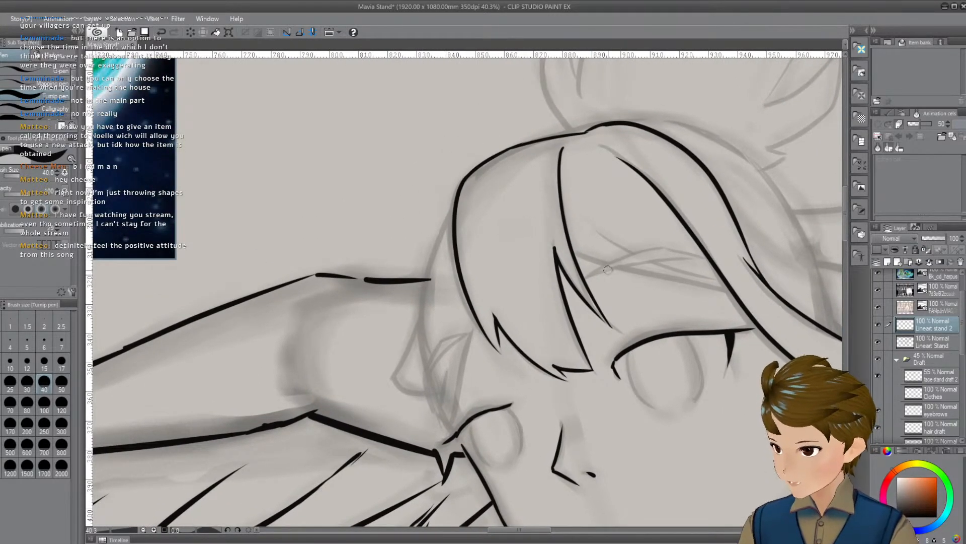
pyautogui.moveTo(590, 277); pyautogui.dragTo(692, 251)
pyautogui.hotkey('ctrl', 'z')
pyautogui.press('[')
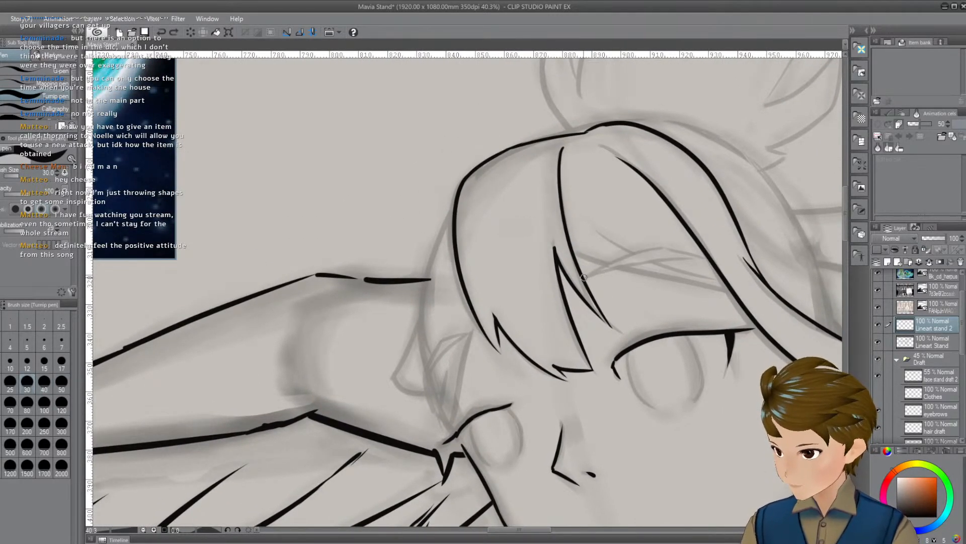
pyautogui.moveTo(583, 276)
pyautogui.mouseDown()
pyautogui.moveTo(646, 257)
pyautogui.moveTo(706, 257)
pyautogui.moveTo(648, 264)
pyautogui.moveTo(708, 259)
pyautogui.mouseUp()
pyautogui.hotkey('ctrl', 'z')
pyautogui.hotkey('ctrl', 'z')
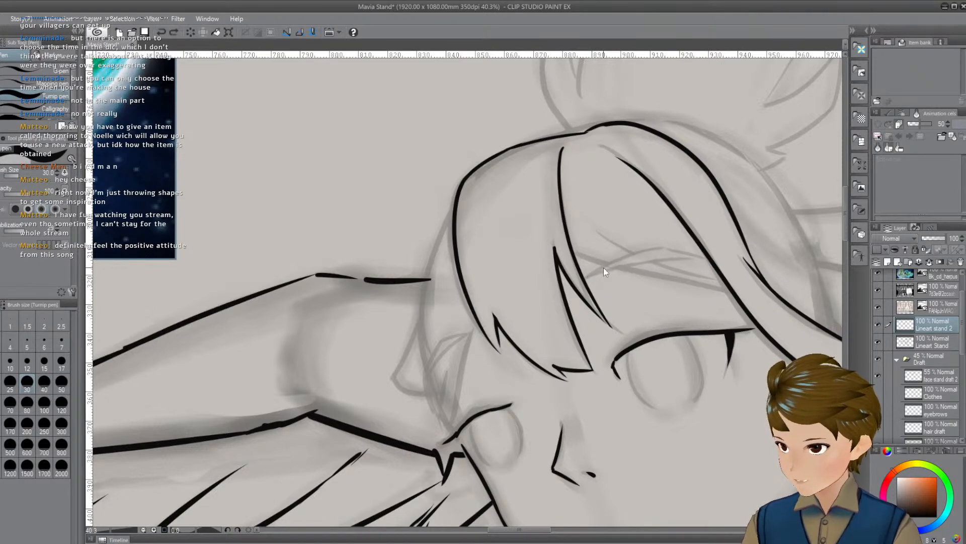
pyautogui.moveTo(588, 276); pyautogui.dragTo(706, 258)
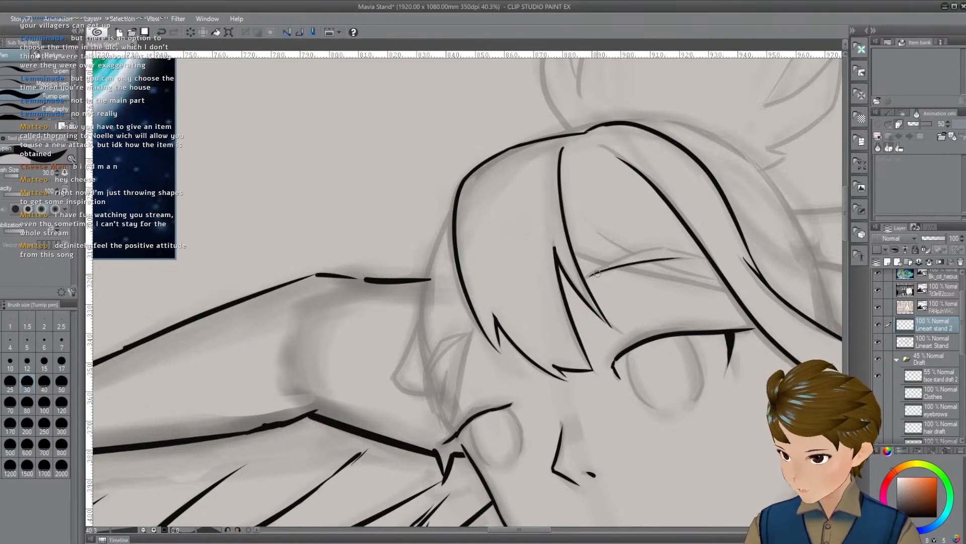
# Ink the near eyebrow's arched upper edge from its inner tip to the side lock
pyautogui.moveTo(590, 276); pyautogui.dragTo(676, 242)
pyautogui.hotkey('ctrl', 'z')
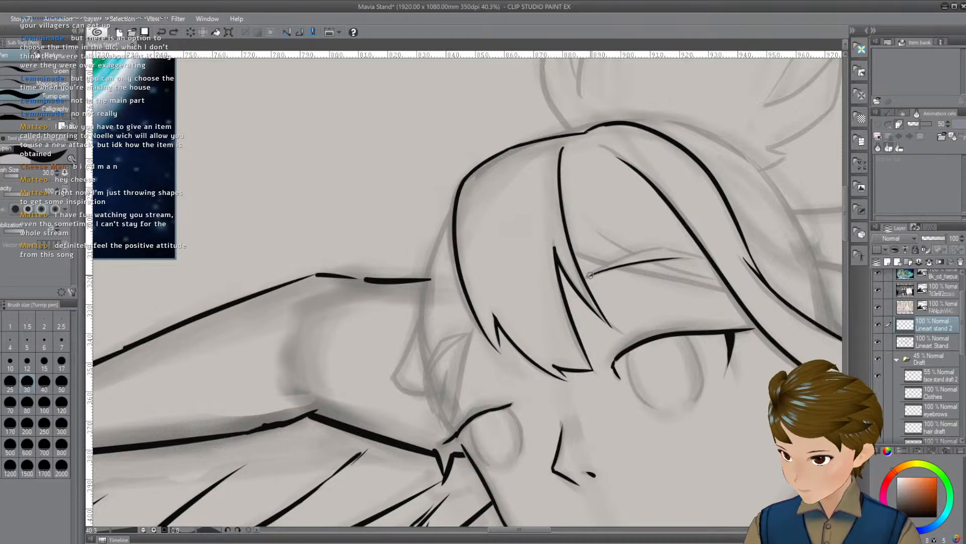
pyautogui.moveTo(590, 274)
pyautogui.mouseDown()
pyautogui.moveTo(679, 245)
pyautogui.moveTo(729, 263)
pyautogui.mouseUp()
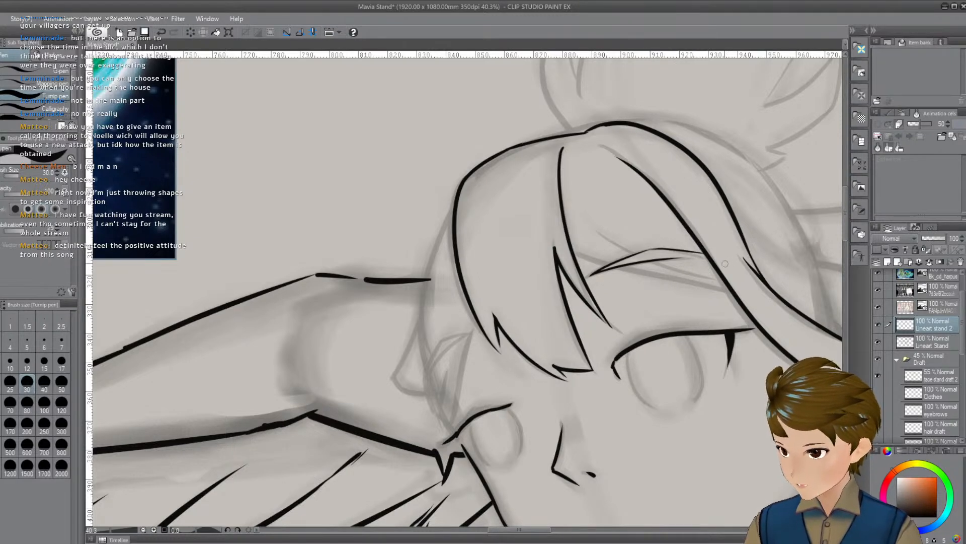
pyautogui.hotkey('ctrl', 'z')
pyautogui.moveTo(653, 247)
pyautogui.mouseDown()
pyautogui.moveTo(717, 269)
pyautogui.moveTo(700, 258)
pyautogui.moveTo(686, 301)
pyautogui.mouseUp()
pyautogui.hotkey('ctrl', 'z')
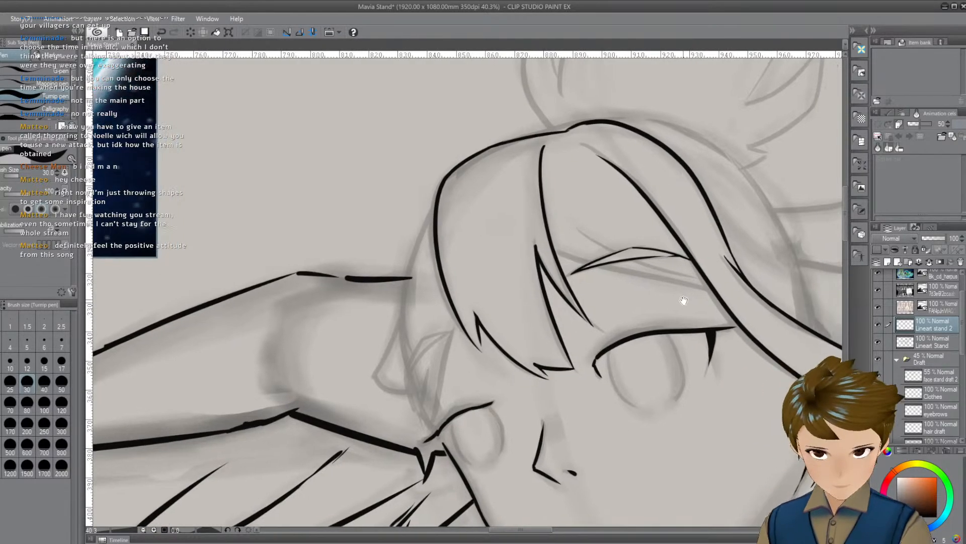
# Reduce the brush size to 25 and ink the short stroke between the fringe and the near eyebrow's inner end
pyautogui.moveTo(694, 346); pyautogui.dragTo(673, 375)
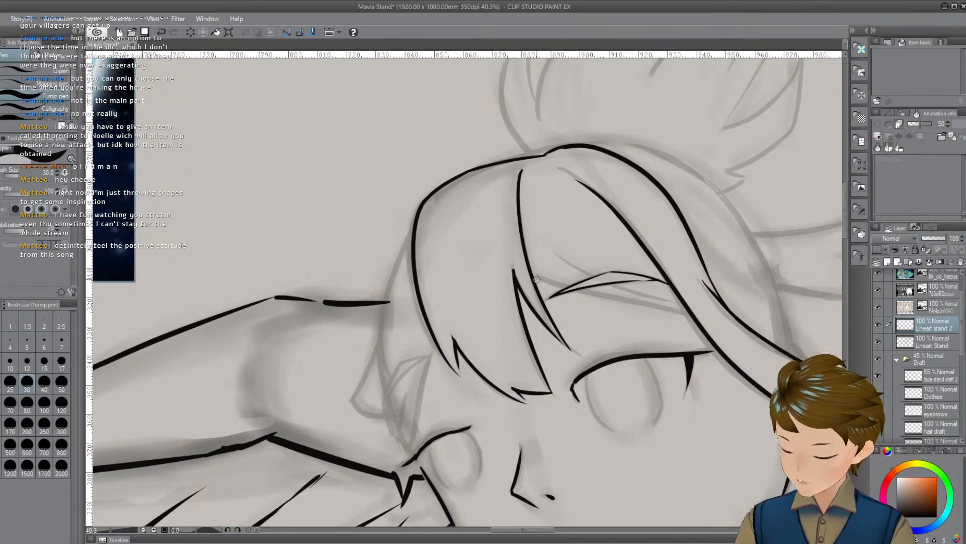
pyautogui.moveTo(537, 280)
pyautogui.mouseDown()
pyautogui.moveTo(574, 292)
pyautogui.moveTo(562, 287)
pyautogui.mouseUp()
pyautogui.hotkey('ctrl', 'z')
pyautogui.hotkey('ctrl', 'z')
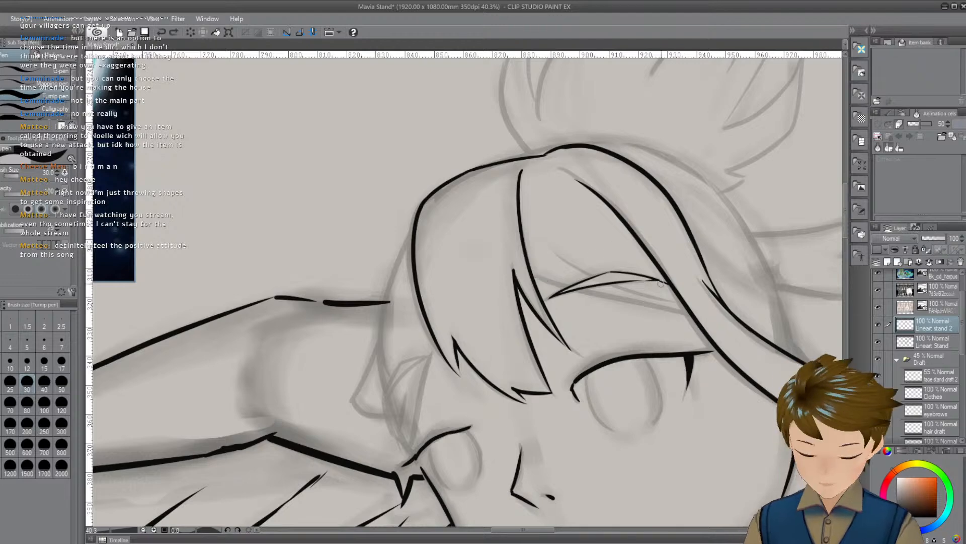
pyautogui.moveTo(657, 338); pyautogui.dragTo(740, 373)
pyautogui.press('[')
pyautogui.hotkey('ctrl', 'z')
pyautogui.moveTo(620, 312)
pyautogui.mouseDown()
pyautogui.moveTo(653, 327)
pyautogui.moveTo(636, 322)
pyautogui.mouseUp()
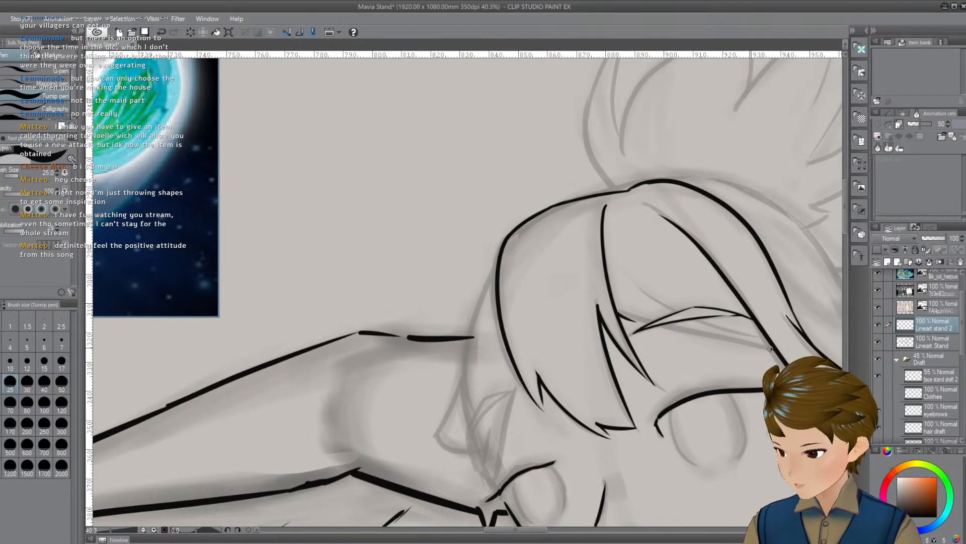
# Try to ink the near eyebrow's lower edge with several overlapping strokes along the draft
pyautogui.moveTo(771, 348); pyautogui.dragTo(695, 336)
pyautogui.moveTo(830, 403); pyautogui.dragTo(650, 349)
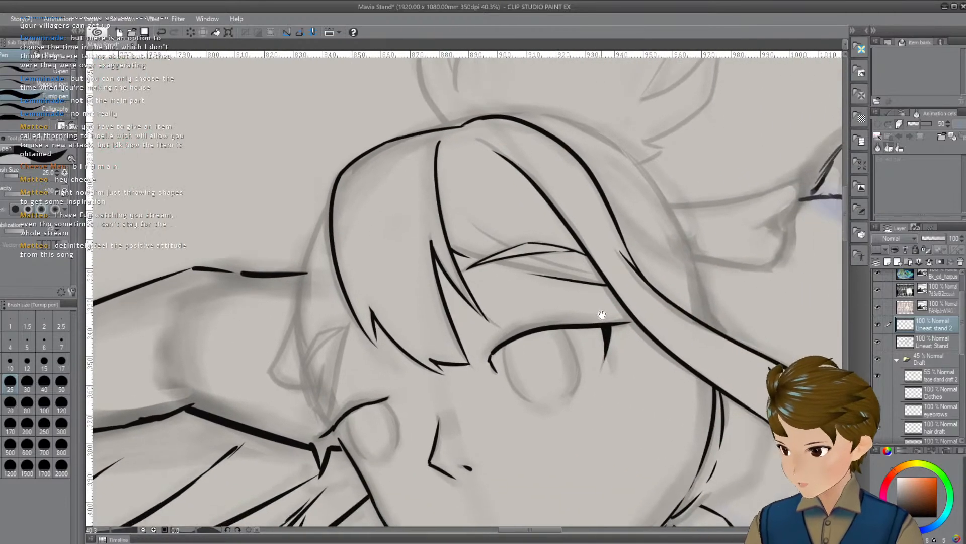
pyautogui.moveTo(603, 314); pyautogui.dragTo(557, 258)
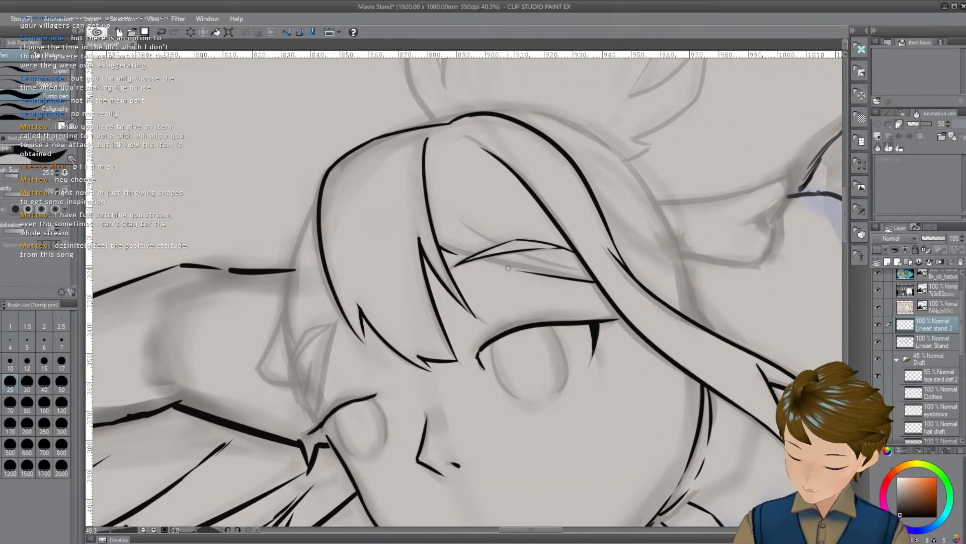
pyautogui.moveTo(483, 261); pyautogui.dragTo(555, 275)
pyautogui.moveTo(473, 258); pyautogui.dragTo(565, 276)
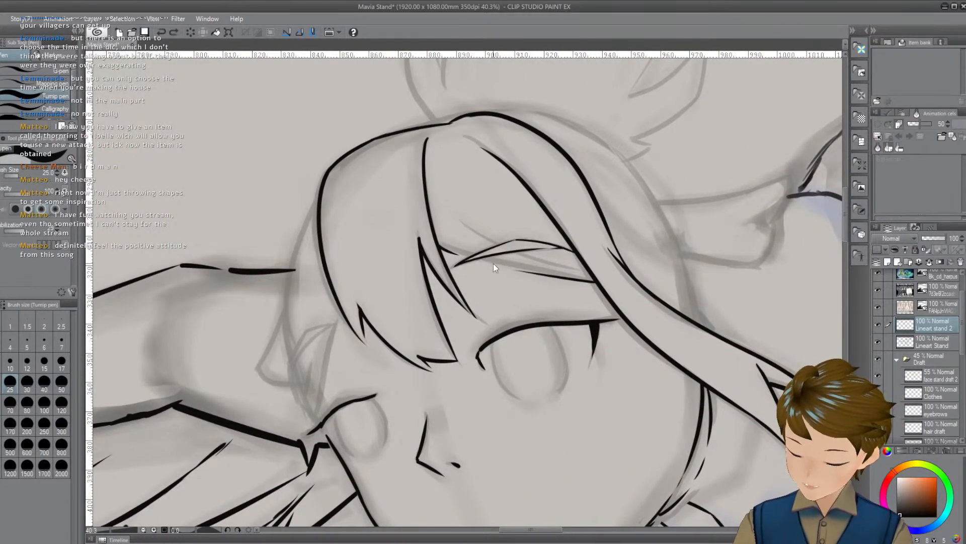
pyautogui.moveTo(479, 261); pyautogui.dragTo(557, 277)
pyautogui.moveTo(493, 262); pyautogui.dragTo(556, 272)
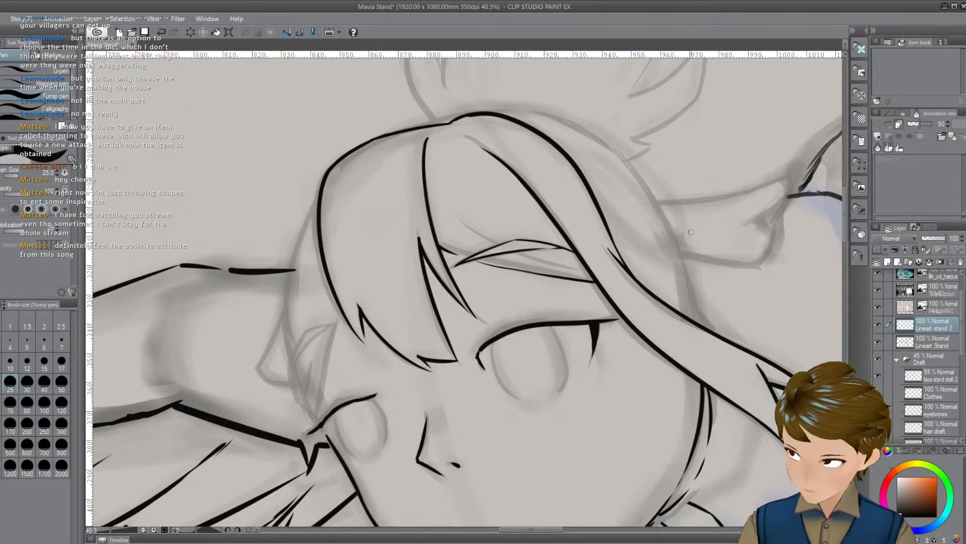
pyautogui.moveTo(717, 251)
pyautogui.mouseDown()
pyautogui.moveTo(754, 243)
pyautogui.moveTo(714, 286)
pyautogui.moveTo(789, 316)
pyautogui.mouseUp()
pyautogui.hotkey('ctrl', 'z')
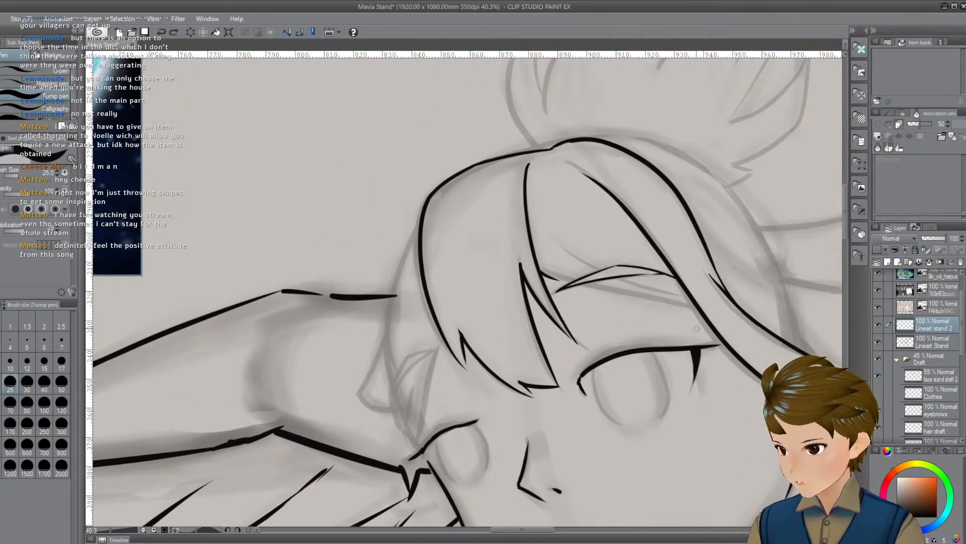
# Ink the near eyebrow's lower edge from the side lock inward
pyautogui.moveTo(693, 305); pyautogui.dragTo(559, 291)
pyautogui.hotkey('ctrl', 'z')
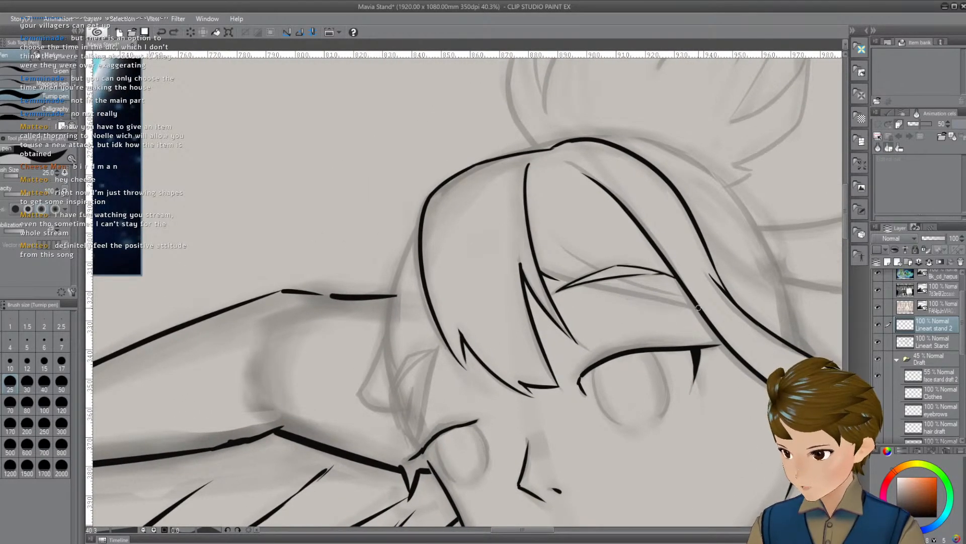
pyautogui.moveTo(698, 307); pyautogui.dragTo(615, 296)
# Ink the far temple contour from the far eye's outer lash corner up to the fringe
pyautogui.moveTo(444, 386); pyautogui.dragTo(514, 306)
pyautogui.moveTo(488, 364); pyautogui.dragTo(497, 322)
pyautogui.hotkey('ctrl', 'z')
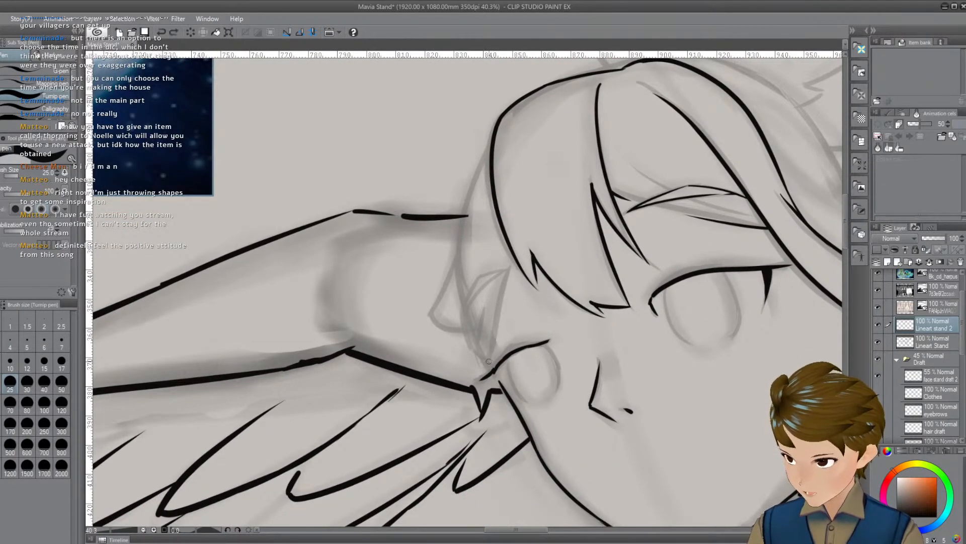
pyautogui.moveTo(488, 364); pyautogui.dragTo(498, 308)
# Try to ink the far eyebrow's outline beside the temple contour
pyautogui.moveTo(512, 270)
pyautogui.mouseDown()
pyautogui.moveTo(502, 312)
pyautogui.moveTo(510, 268)
pyautogui.mouseUp()
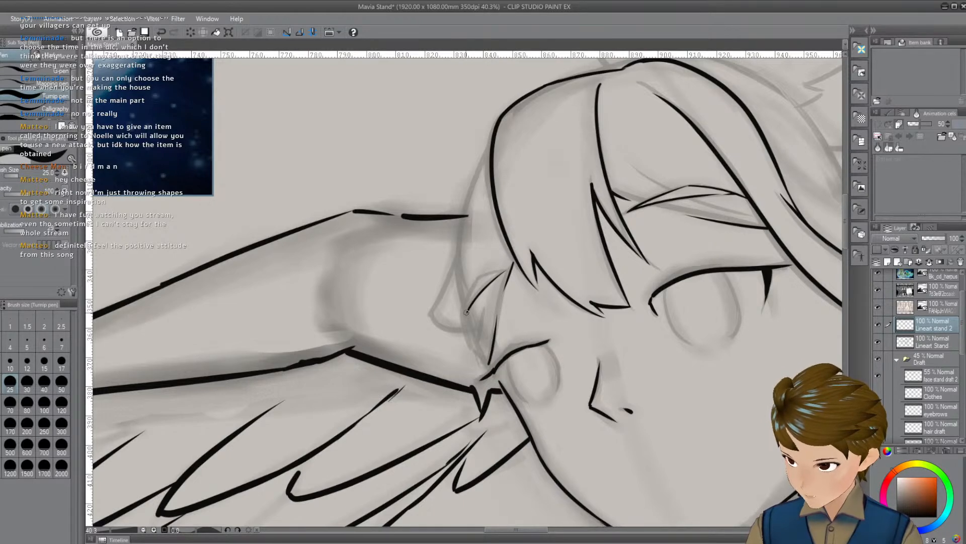
pyautogui.moveTo(466, 312)
pyautogui.mouseDown()
pyautogui.moveTo(493, 271)
pyautogui.moveTo(466, 311)
pyautogui.mouseUp()
pyautogui.hotkey('ctrl', 'z')
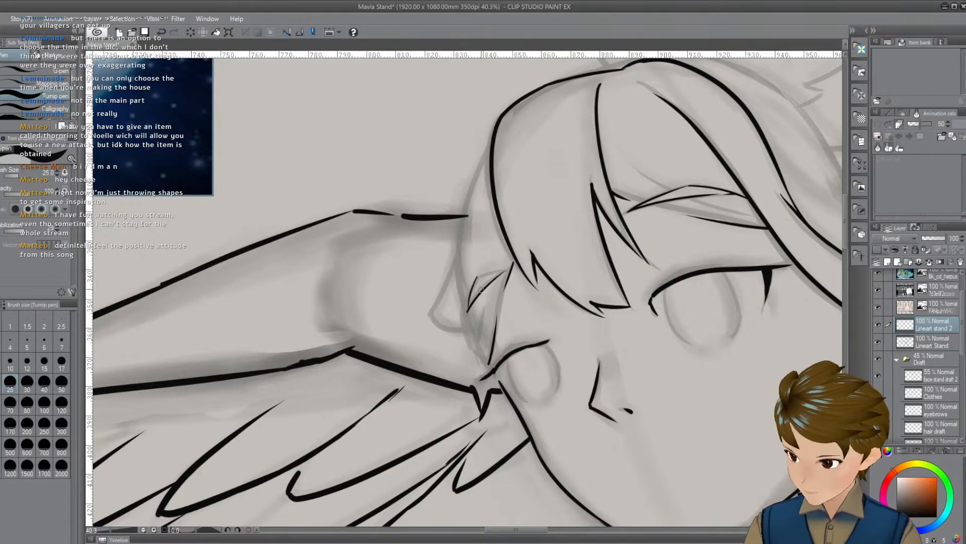
pyautogui.hotkey('ctrl', 'z')
pyautogui.moveTo(493, 275)
pyautogui.mouseDown()
pyautogui.moveTo(464, 315)
pyautogui.moveTo(509, 269)
pyautogui.mouseUp()
pyautogui.hotkey('ctrl', 'z')
pyautogui.hotkey('ctrl', 'z')
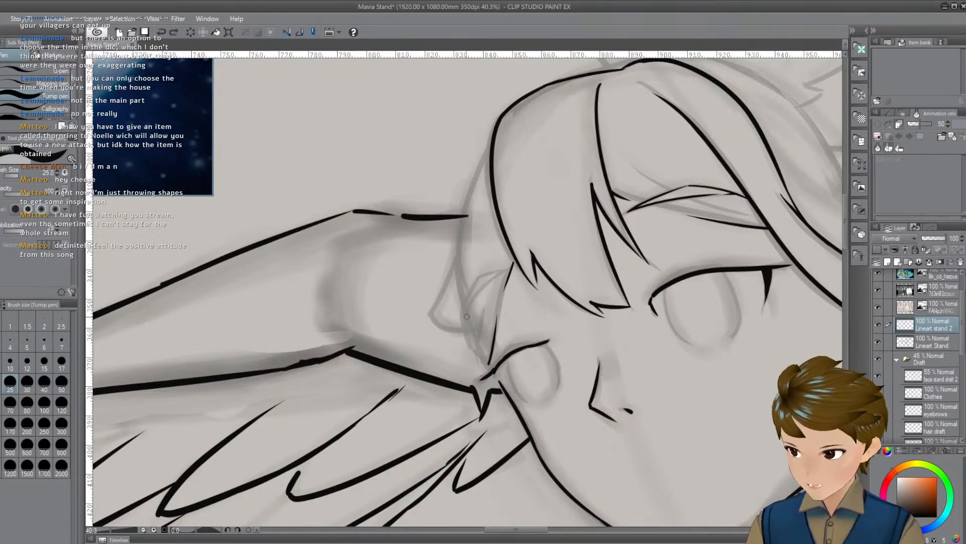
# Ink the far eyebrow's tapered shape over the draft with an outer curve and an inner edge
pyautogui.moveTo(467, 316); pyautogui.dragTo(510, 270)
pyautogui.moveTo(466, 312); pyautogui.dragTo(494, 266)
pyautogui.hotkey('ctrl', 'z')
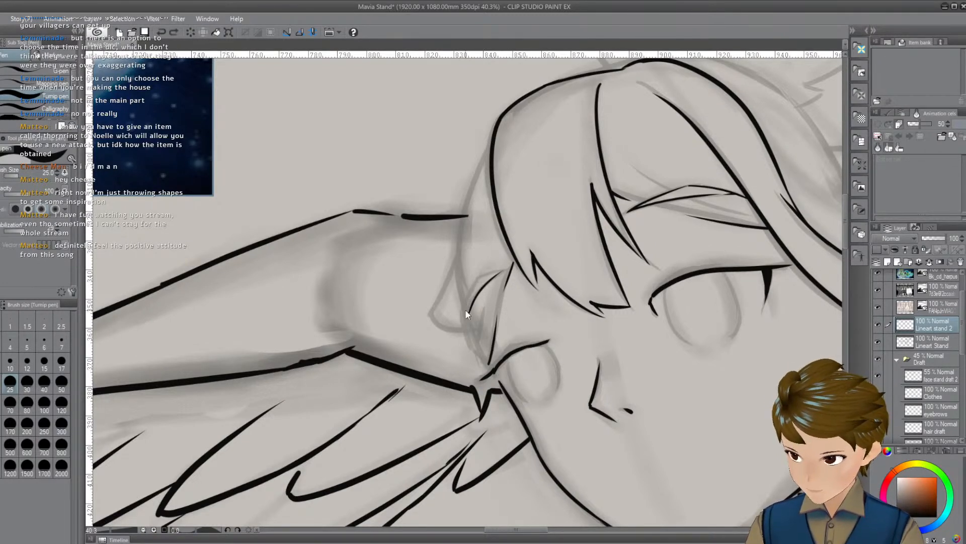
pyautogui.moveTo(466, 317)
pyautogui.mouseDown()
pyautogui.moveTo(468, 294)
pyautogui.moveTo(503, 271)
pyautogui.mouseUp()
pyautogui.hotkey('ctrl', 'z')
pyautogui.moveTo(527, 315); pyautogui.dragTo(564, 324)
pyautogui.moveTo(537, 279)
pyautogui.mouseDown()
pyautogui.moveTo(501, 292)
pyautogui.moveTo(537, 279)
pyautogui.mouseUp()
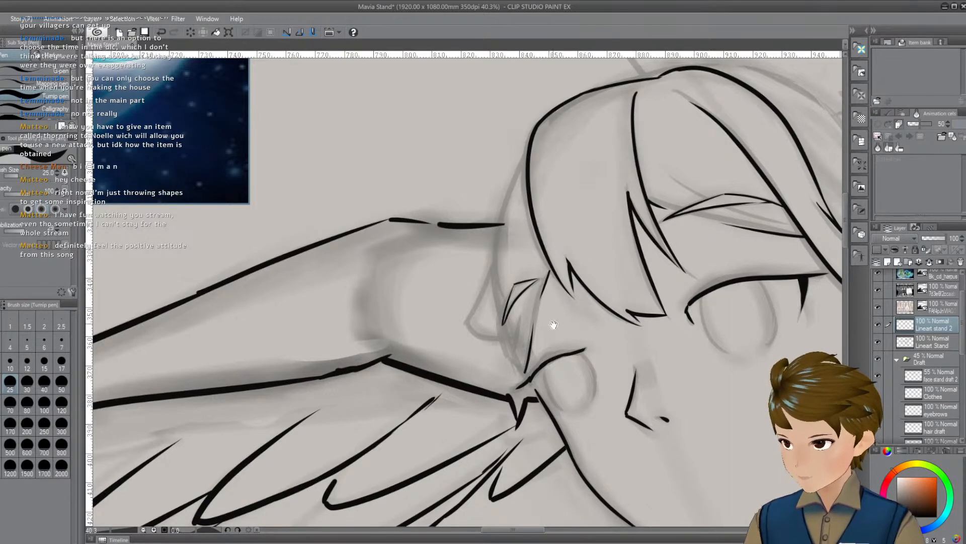
# Ink the outer side of the near eye's iris from the upper lash line downwards
pyautogui.moveTo(554, 324); pyautogui.dragTo(581, 327)
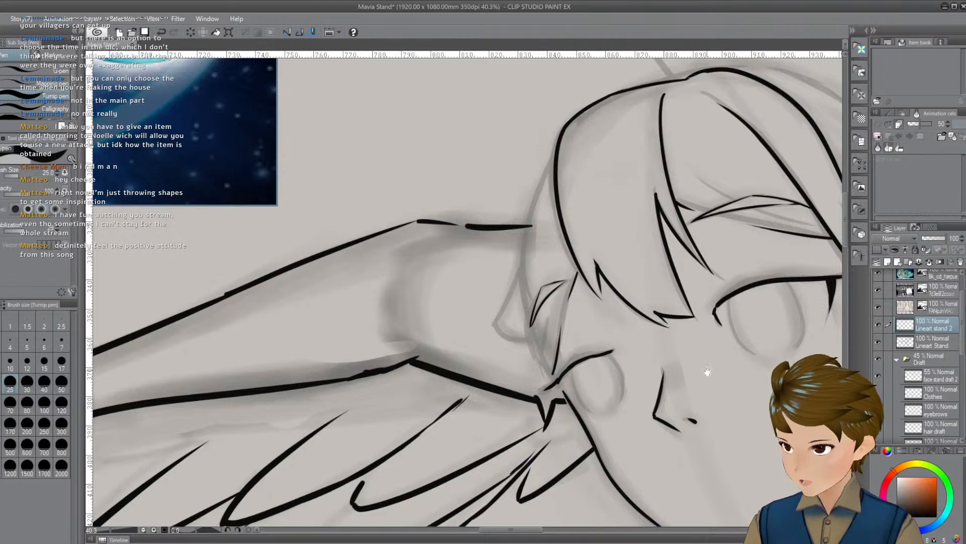
pyautogui.moveTo(707, 372)
pyautogui.mouseDown()
pyautogui.moveTo(624, 395)
pyautogui.moveTo(694, 350)
pyautogui.moveTo(671, 401)
pyautogui.moveTo(557, 350)
pyautogui.mouseUp()
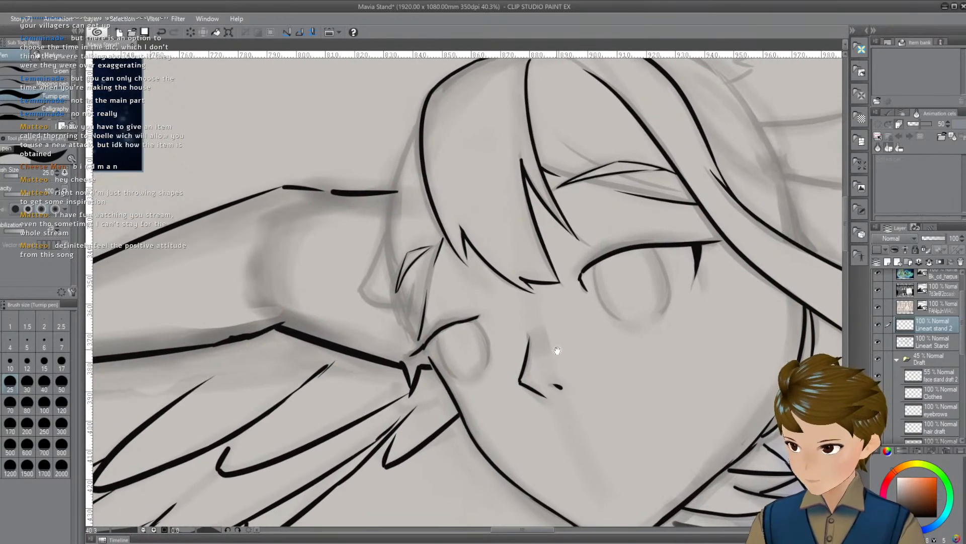
pyautogui.moveTo(625, 233); pyautogui.dragTo(646, 277)
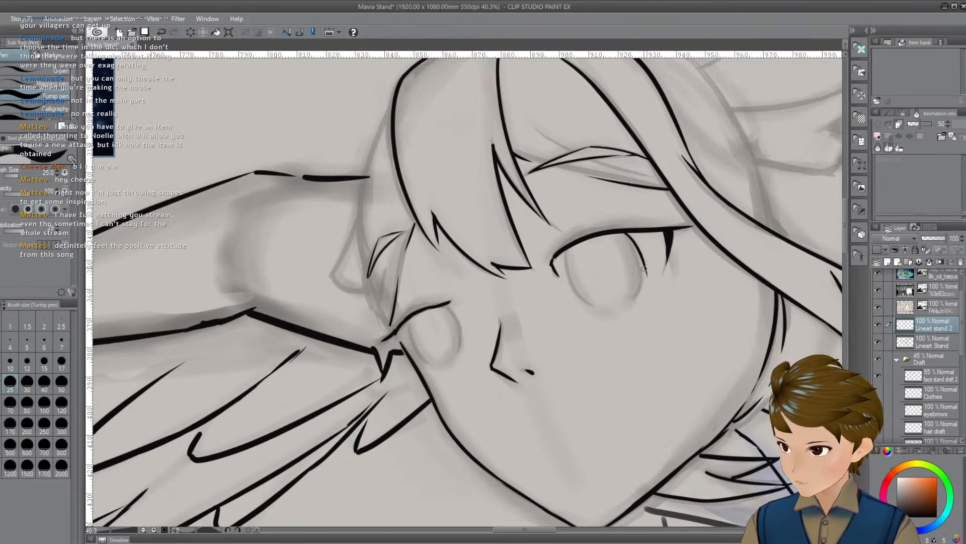
pyautogui.hotkey('ctrl', 'z')
pyautogui.moveTo(626, 231); pyautogui.dragTo(646, 291)
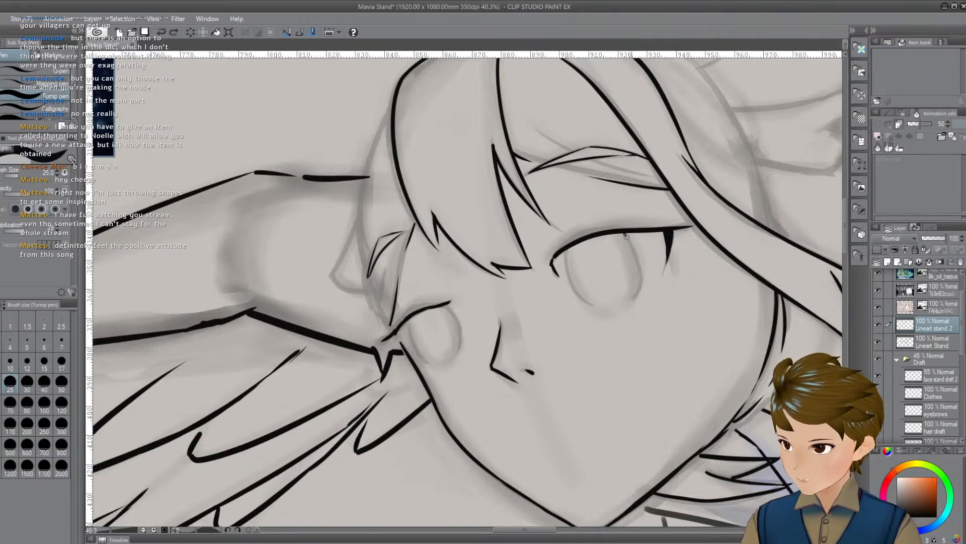
pyautogui.moveTo(625, 233); pyautogui.dragTo(641, 302)
pyautogui.moveTo(624, 232); pyautogui.dragTo(639, 289)
pyautogui.hotkey('ctrl', 'z')
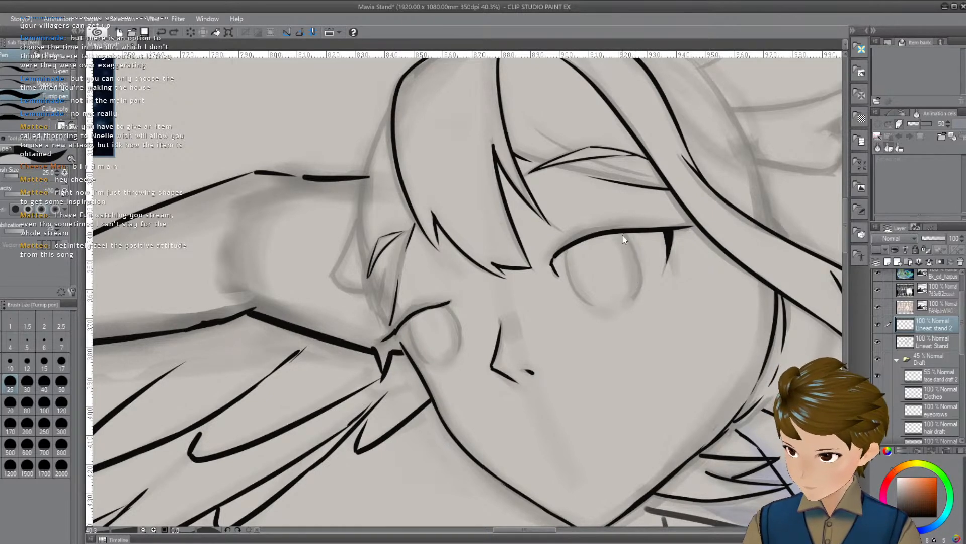
pyautogui.moveTo(622, 235); pyautogui.dragTo(637, 286)
# Try to ink the inner side of the near eye's iris with repeated curved strokes
pyautogui.moveTo(565, 251); pyautogui.dragTo(582, 296)
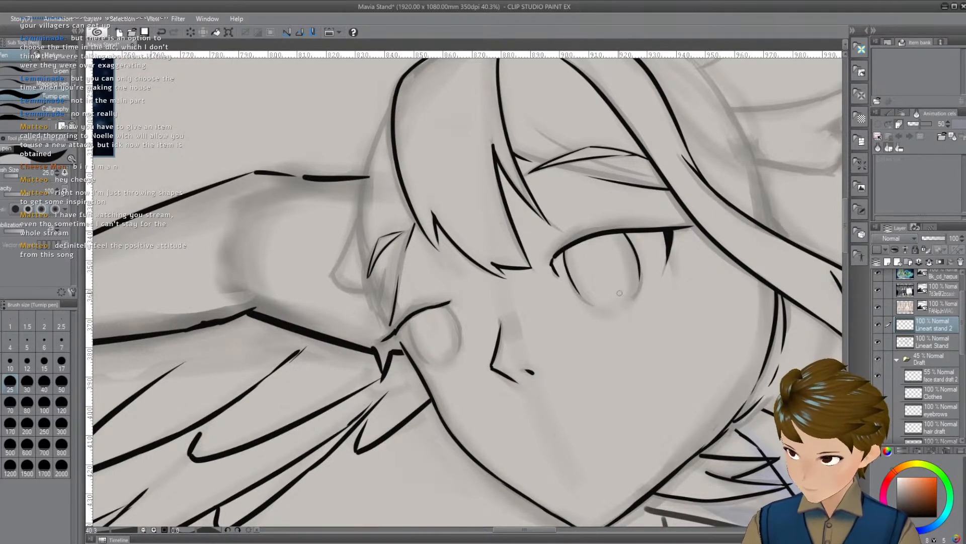
pyautogui.hotkey('ctrl', 'z')
pyautogui.moveTo(566, 250); pyautogui.dragTo(583, 298)
pyautogui.moveTo(567, 249)
pyautogui.mouseDown()
pyautogui.moveTo(570, 281)
pyautogui.moveTo(593, 302)
pyautogui.mouseUp()
pyautogui.moveTo(649, 283); pyautogui.dragTo(654, 289)
pyautogui.hotkey('ctrl', 'z')
pyautogui.moveTo(601, 272)
pyautogui.mouseDown()
pyautogui.moveTo(612, 274)
pyautogui.moveTo(624, 258)
pyautogui.moveTo(621, 289)
pyautogui.mouseUp()
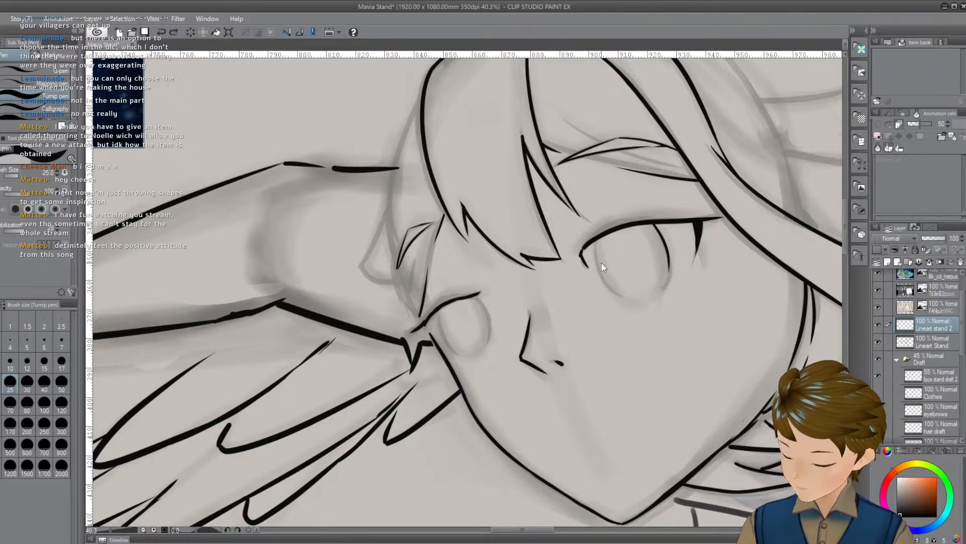
pyautogui.moveTo(595, 237); pyautogui.dragTo(613, 294)
pyautogui.hotkey('ctrl', 'z')
pyautogui.moveTo(595, 247); pyautogui.dragTo(621, 292)
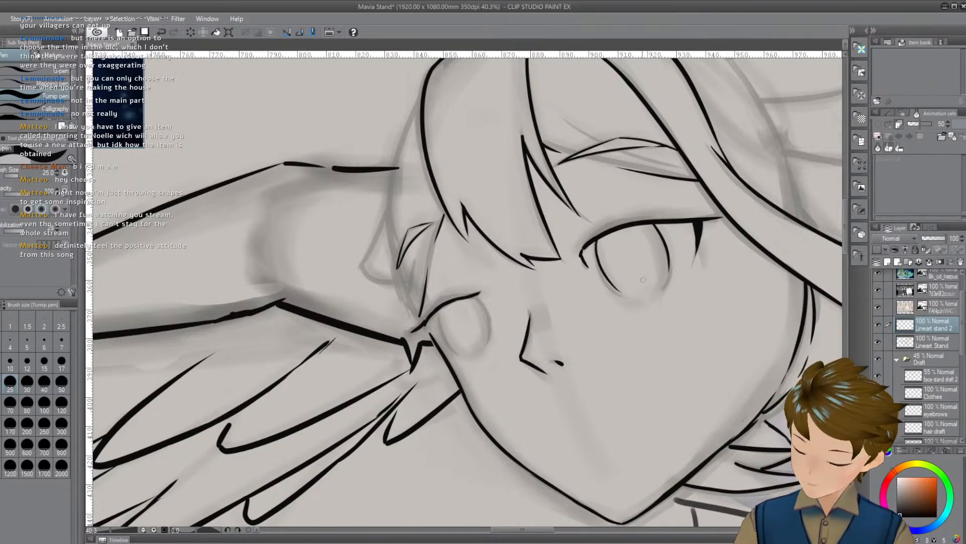
pyautogui.moveTo(596, 236); pyautogui.dragTo(619, 298)
pyautogui.hotkey('ctrl', 'z')
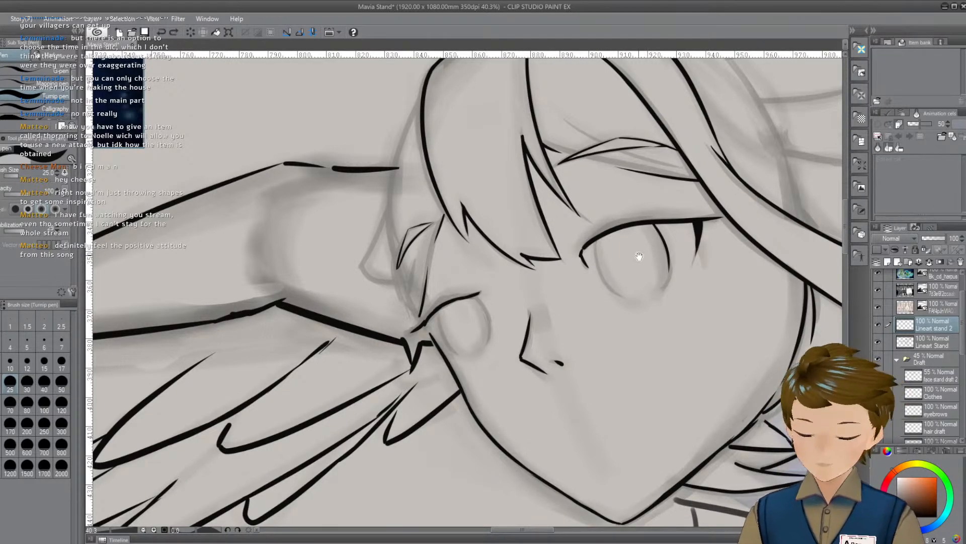
# Ink the inner side of the near eye's iris from the upper lash line down to its lower curve
pyautogui.moveTo(639, 256); pyautogui.dragTo(646, 258)
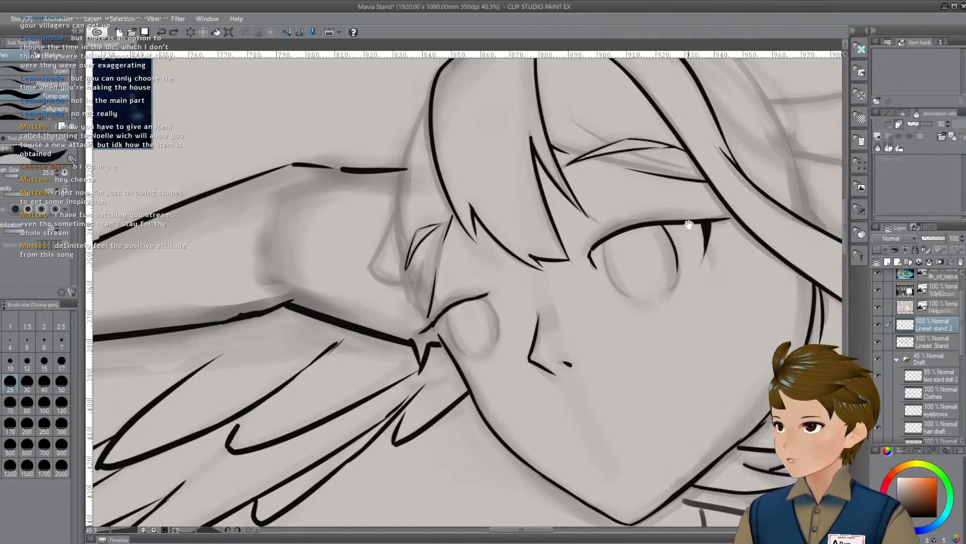
pyautogui.moveTo(689, 225); pyautogui.dragTo(676, 202)
pyautogui.moveTo(621, 220); pyautogui.dragTo(648, 273)
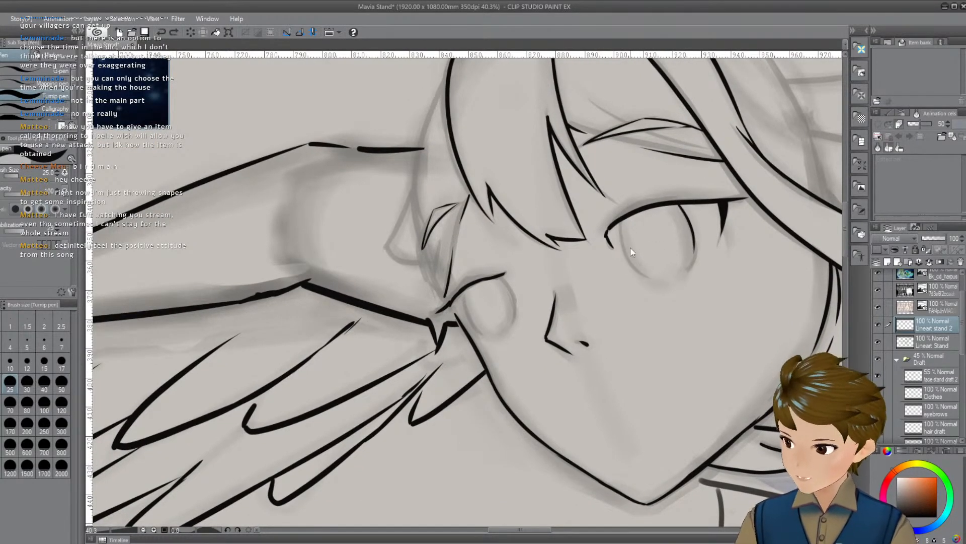
pyautogui.moveTo(617, 224); pyautogui.dragTo(641, 274)
pyautogui.moveTo(623, 219); pyautogui.dragTo(641, 274)
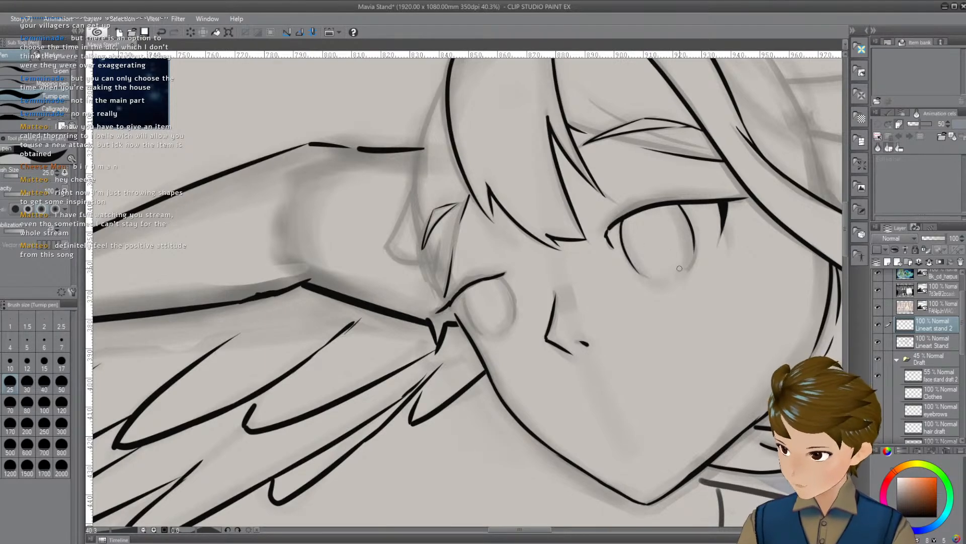
pyautogui.moveTo(622, 220); pyautogui.dragTo(649, 277)
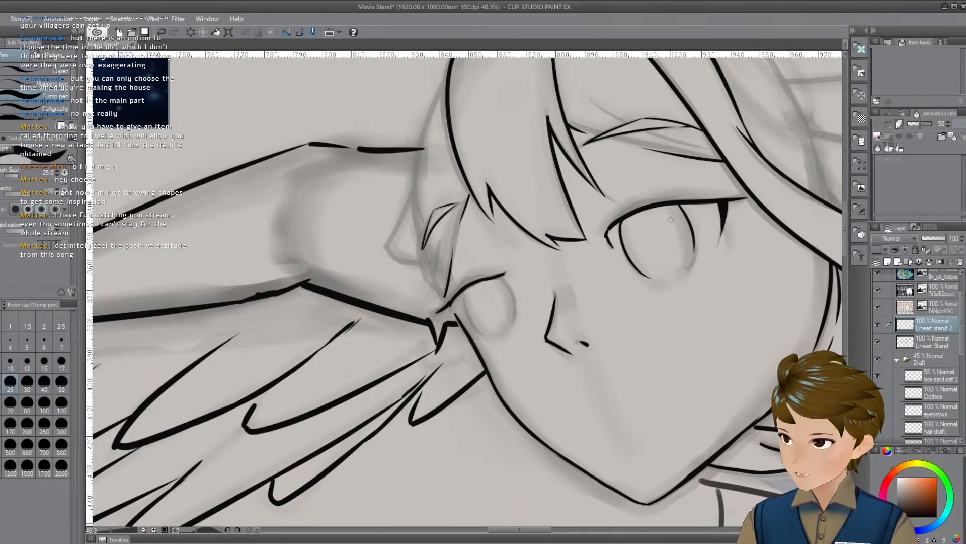
# Ink the outer, temple-side curve of the far eye's iris over the draft
pyautogui.moveTo(670, 219); pyautogui.dragTo(729, 190)
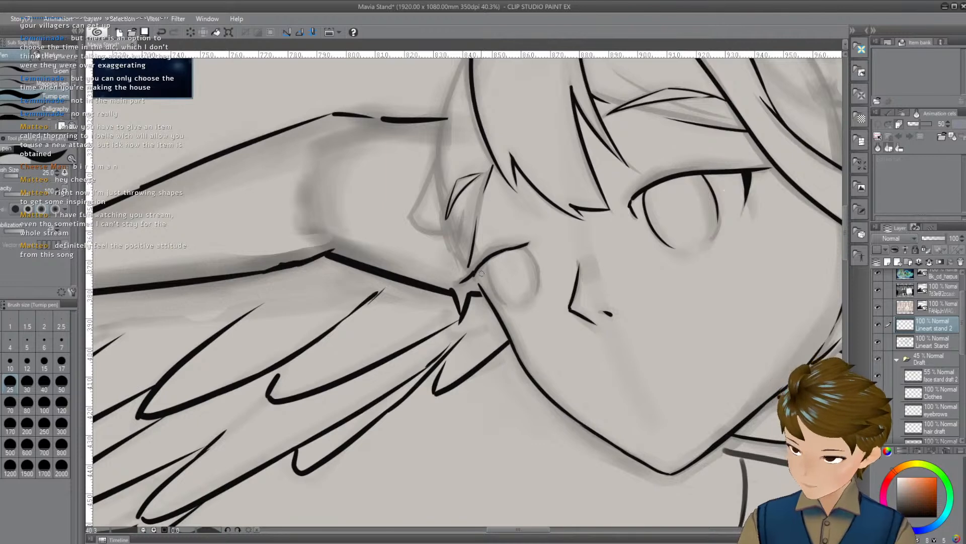
pyautogui.moveTo(487, 262); pyautogui.dragTo(513, 296)
pyautogui.moveTo(488, 260); pyautogui.dragTo(503, 299)
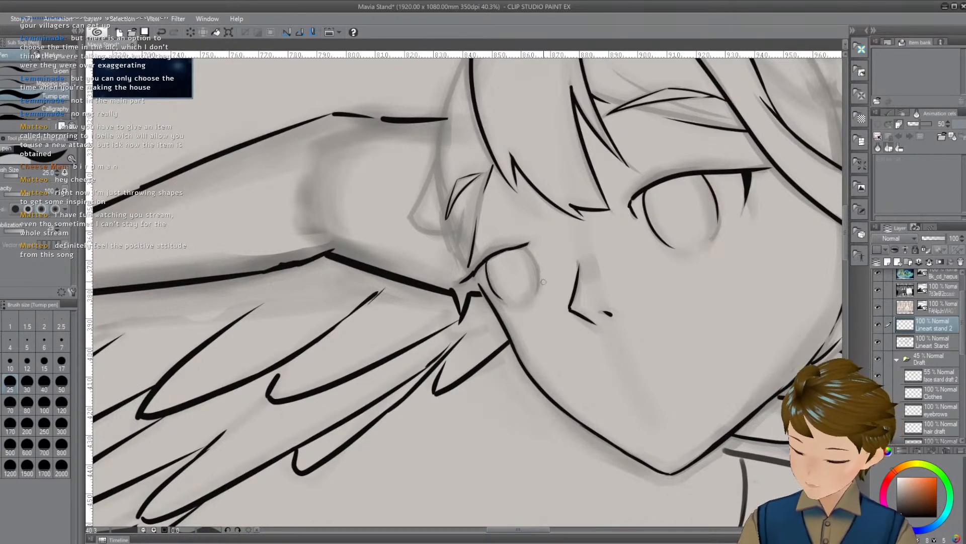
pyautogui.moveTo(487, 259); pyautogui.dragTo(503, 300)
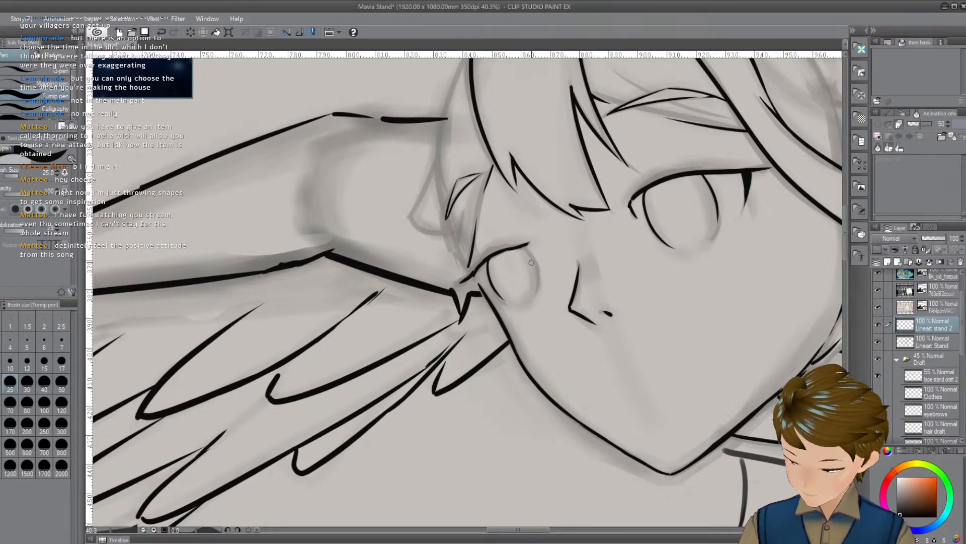
# Ink the nose-side curve of the far eye's iris from the end of the upper lash line, redoing unsatisfactory strokes
pyautogui.moveTo(524, 246); pyautogui.dragTo(534, 289)
pyautogui.hotkey('ctrl', 'z')
pyautogui.moveTo(523, 247)
pyautogui.mouseDown()
pyautogui.moveTo(535, 283)
pyautogui.moveTo(539, 272)
pyautogui.moveTo(535, 301)
pyautogui.mouseUp()
pyautogui.hotkey('ctrl', 'z')
pyautogui.moveTo(685, 340); pyautogui.dragTo(697, 334)
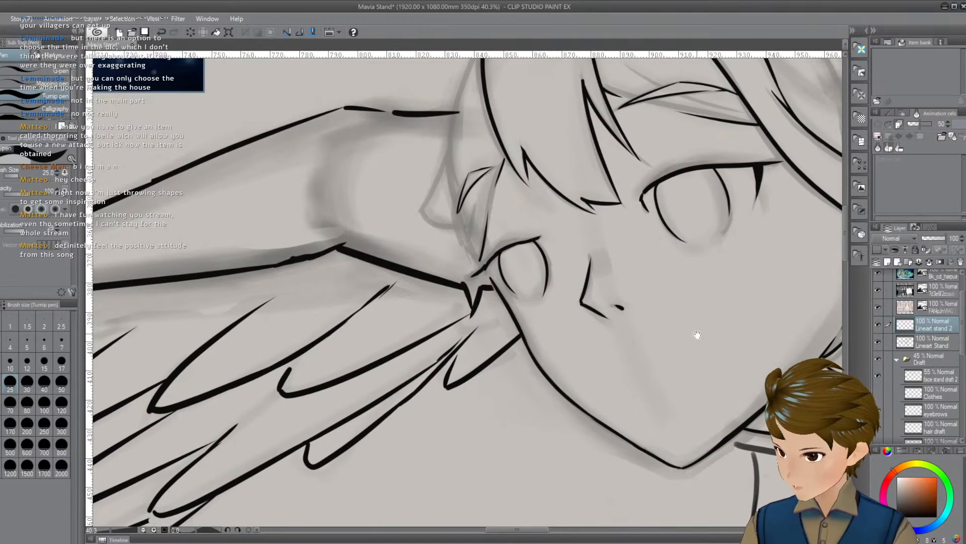
# Examine the inked eyes and eyebrows up close and in proportion to the whole figure and the reference pictures
pyautogui.moveTo(708, 372)
pyautogui.mouseDown()
pyautogui.moveTo(636, 388)
pyautogui.moveTo(684, 391)
pyautogui.mouseUp()
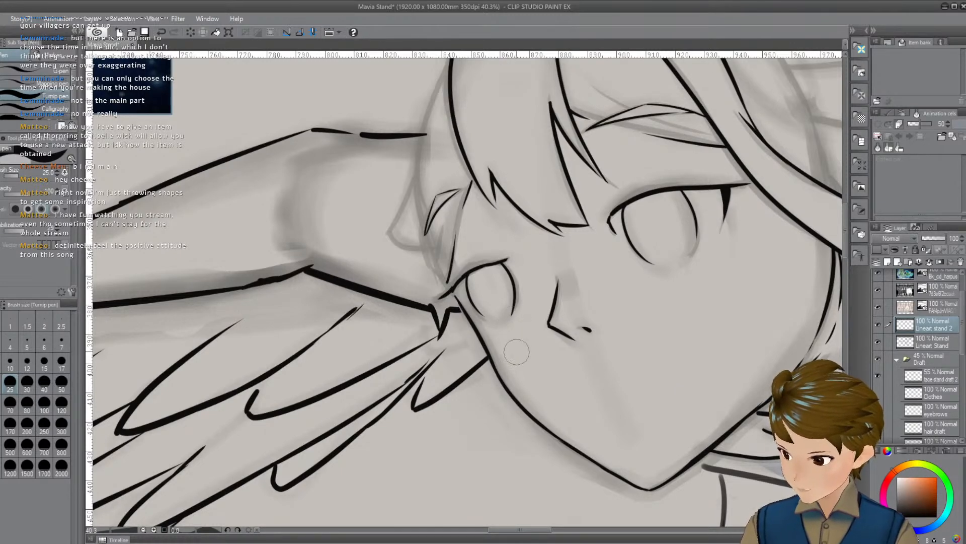
pyautogui.moveTo(722, 355)
pyautogui.mouseDown()
pyautogui.moveTo(654, 375)
pyautogui.moveTo(639, 365)
pyautogui.moveTo(668, 400)
pyautogui.mouseUp()
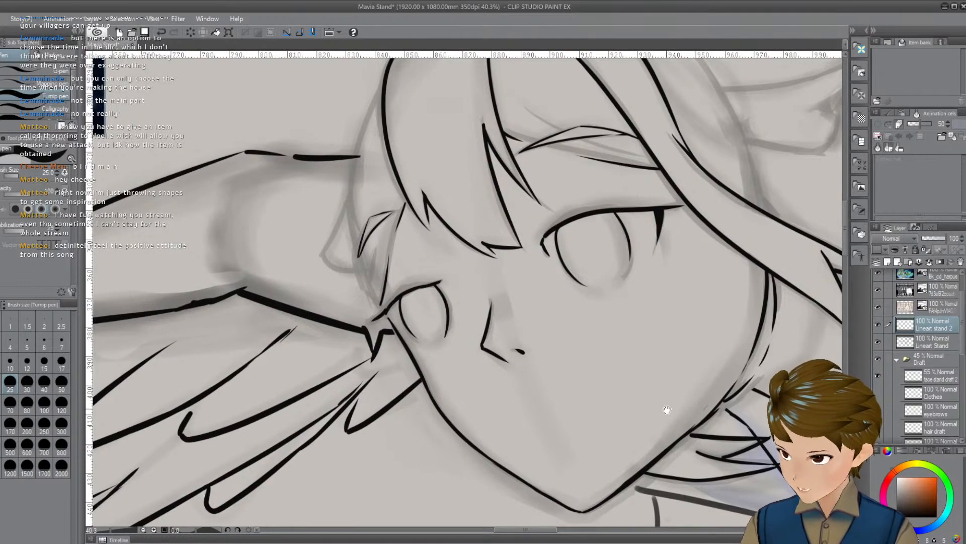
pyautogui.scroll(-5, 589, 262)
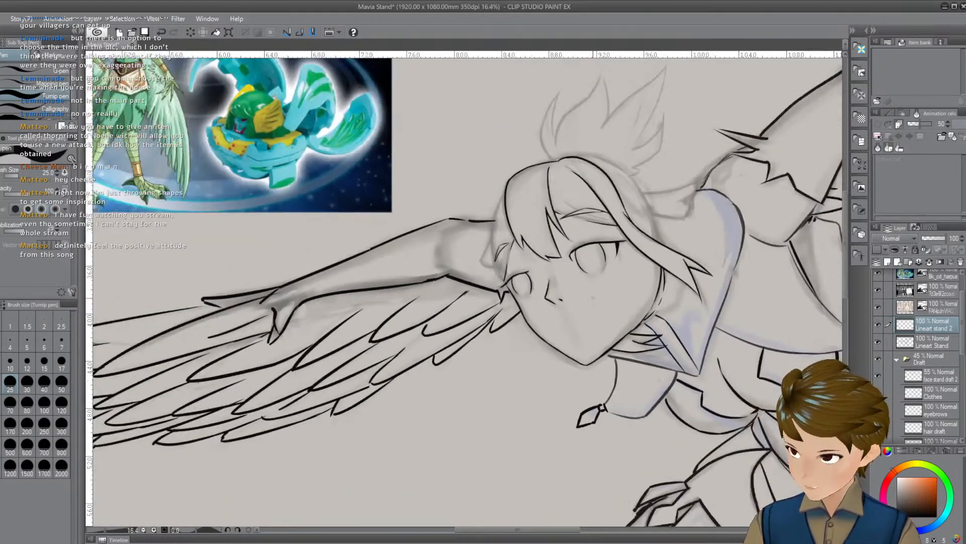
pyautogui.scroll(4, 592, 299)
pyautogui.scroll(4, 593, 299)
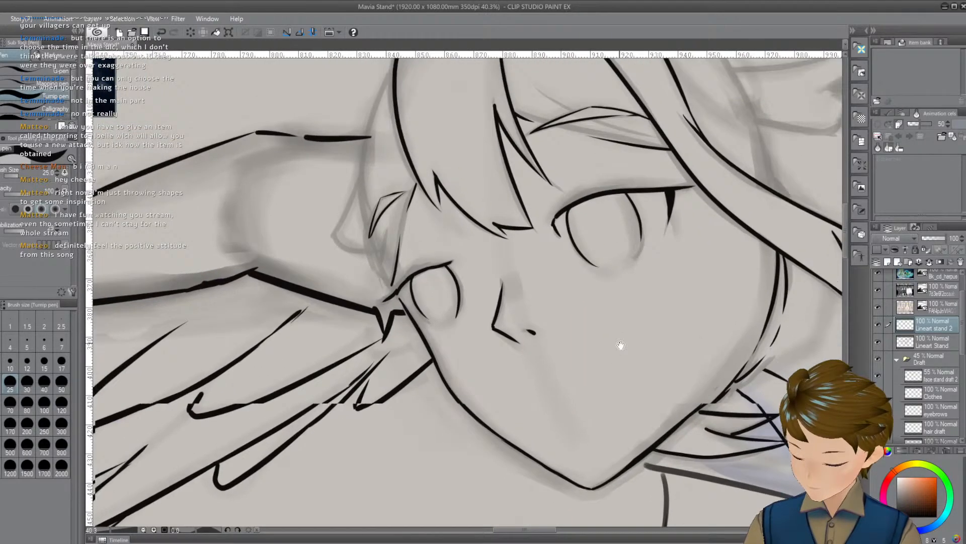
pyautogui.moveTo(620, 345); pyautogui.dragTo(628, 356)
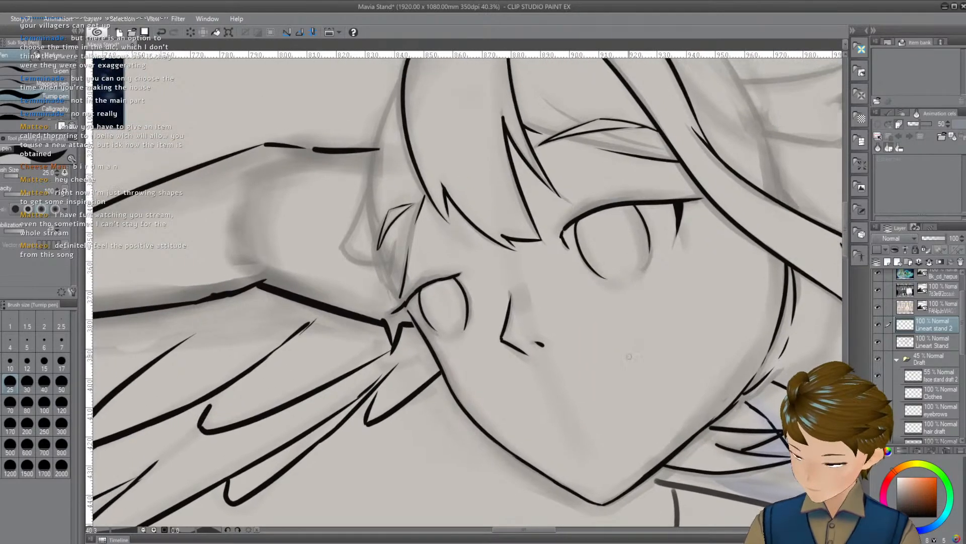
pyautogui.scroll(-5, 629, 356)
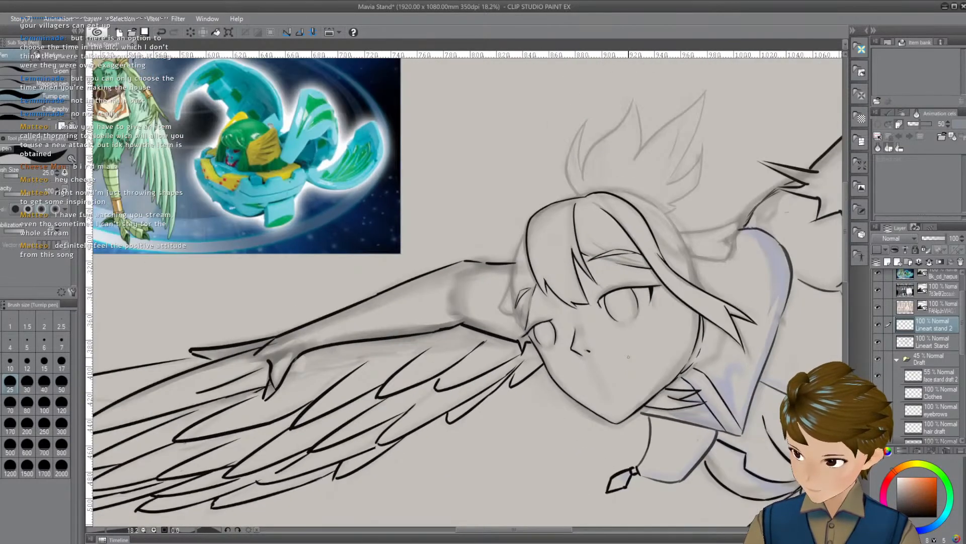
pyautogui.scroll(3, 629, 356)
pyautogui.scroll(-3, 628, 356)
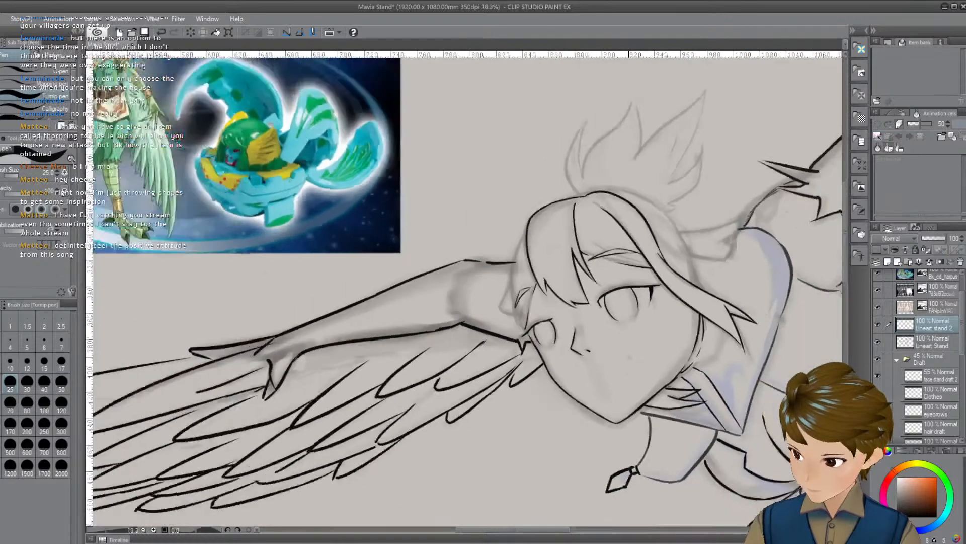
pyautogui.scroll(-2, 629, 357)
pyautogui.scroll(-3, 599, 396)
pyautogui.moveTo(604, 397); pyautogui.dragTo(561, 350)
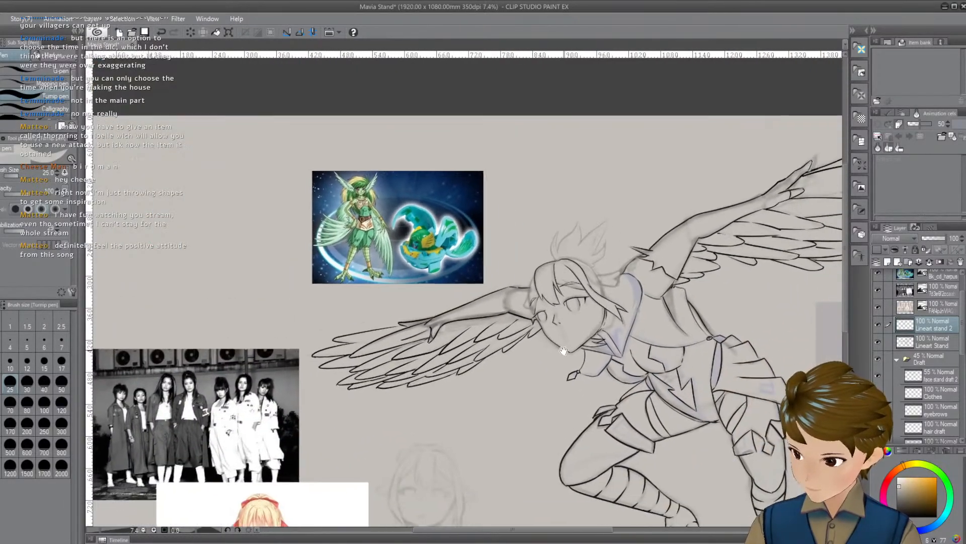
pyautogui.scroll(3, 560, 350)
pyautogui.scroll(5, 553, 258)
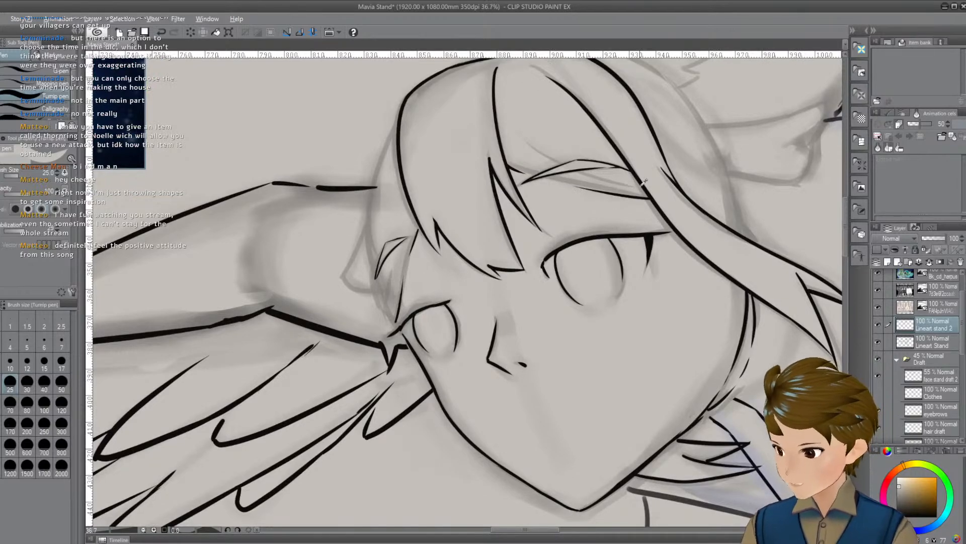
pyautogui.scroll(-5, 644, 182)
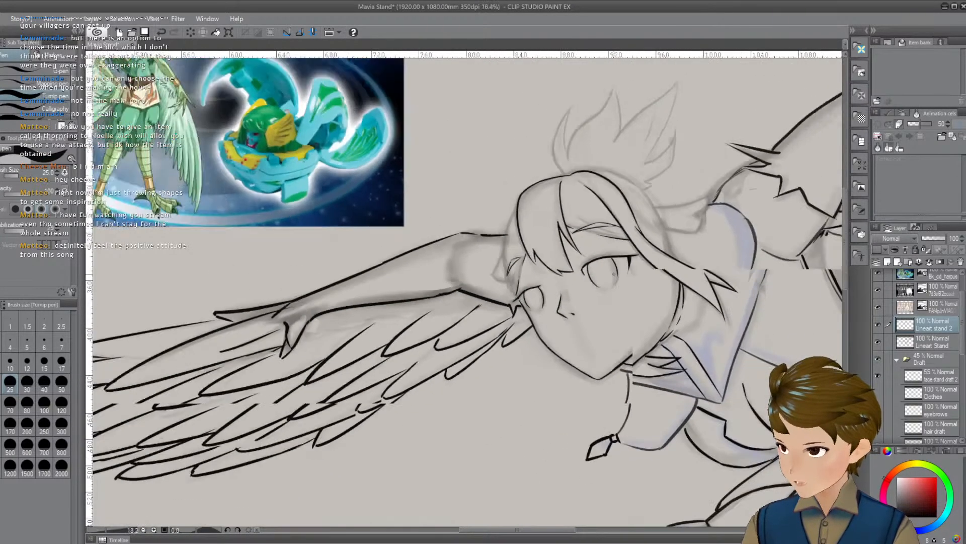
pyautogui.scroll(-2, 627, 269)
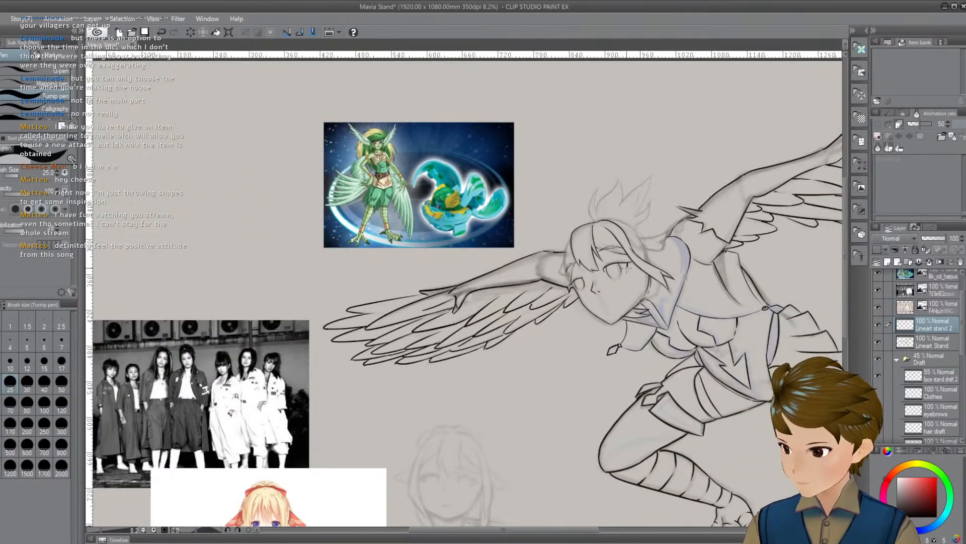
pyautogui.scroll(6, 627, 268)
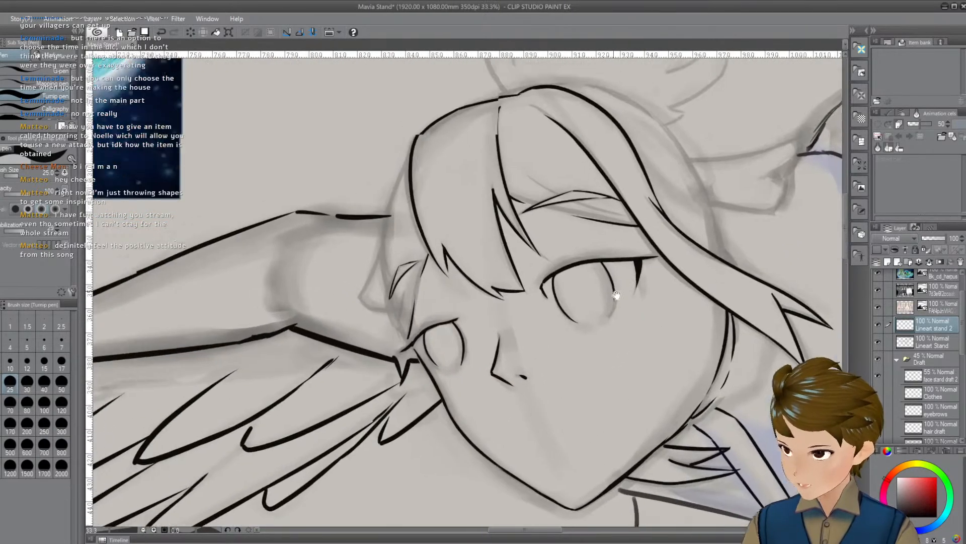
# Lasso the near eyebrow's upper outline, rotate it slightly with a free transform and deselect it
pyautogui.scroll(1, 616, 294)
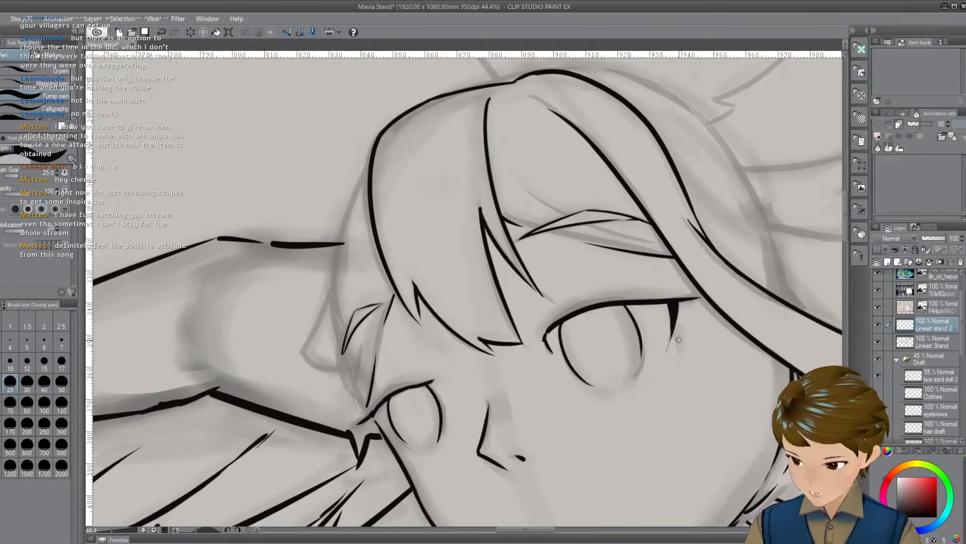
pyautogui.press('m')
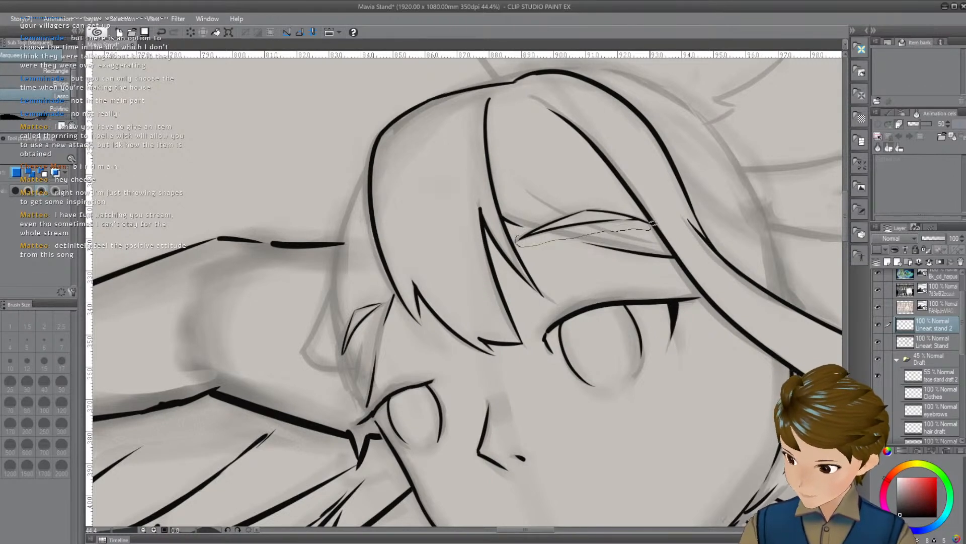
pyautogui.moveTo(593, 198); pyautogui.dragTo(529, 224)
pyautogui.hotkey('ctrl', 't')
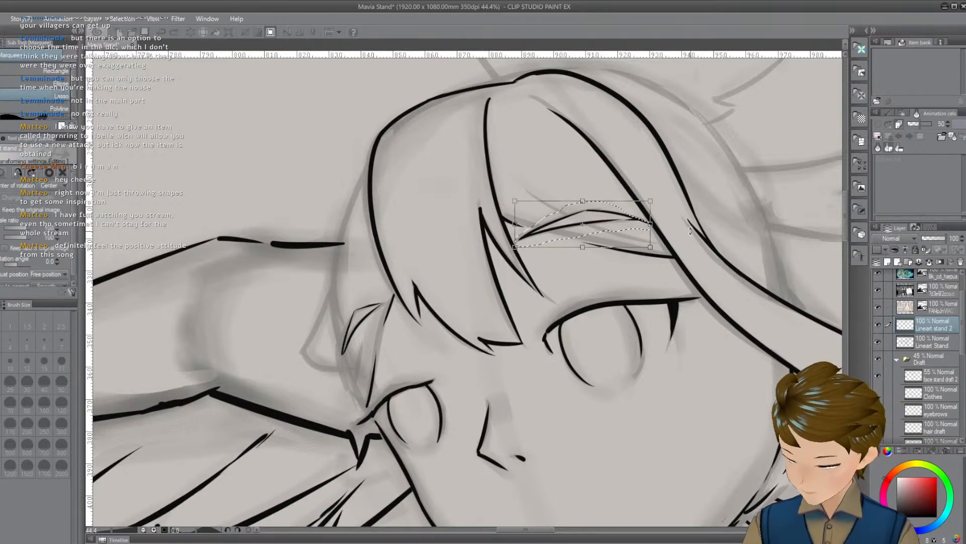
pyautogui.moveTo(678, 185)
pyautogui.mouseDown()
pyautogui.moveTo(672, 180)
pyautogui.moveTo(686, 208)
pyautogui.mouseUp()
pyautogui.press('Return')
pyautogui.hotkey('ctrl', 'd')
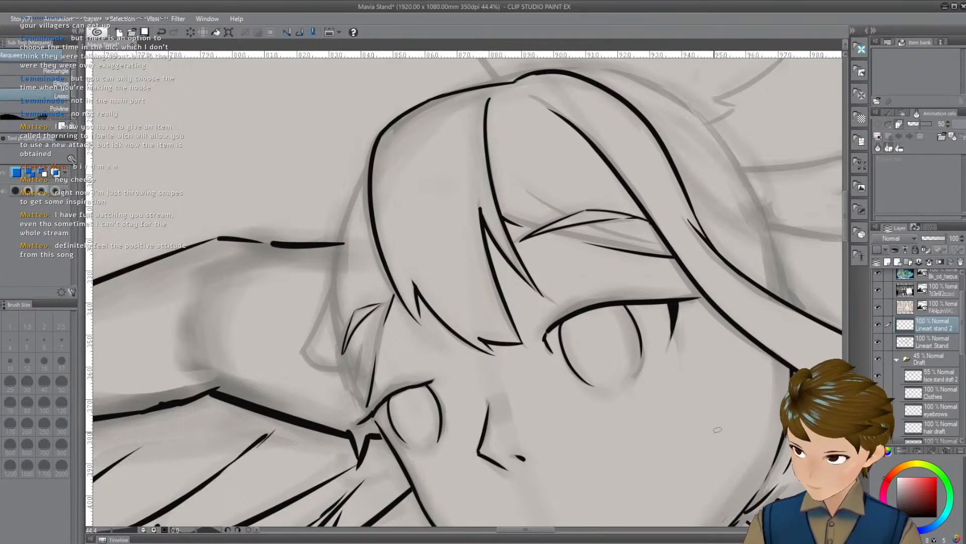
pyautogui.scroll(-5, 624, 361)
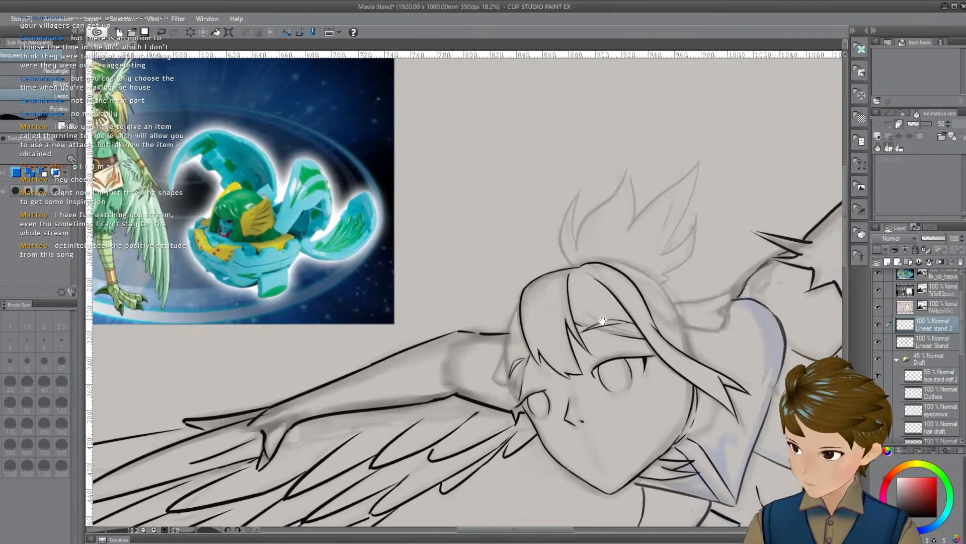
# Restore the selection around the near eyebrow's upper outline, rotate it by -3.3 degrees and deselect it
pyautogui.hotkey('ctrl', 'z')
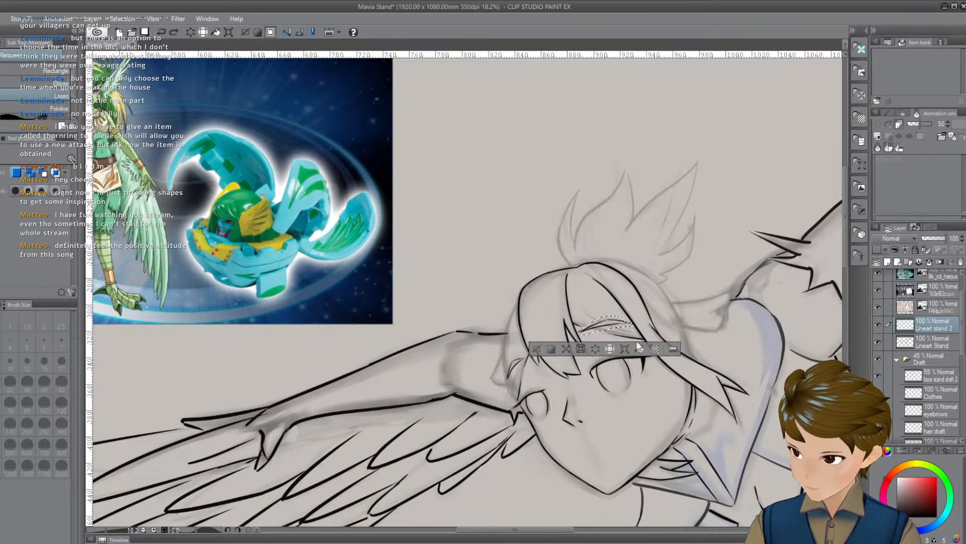
pyautogui.scroll(2, 624, 361)
pyautogui.scroll(4, 675, 329)
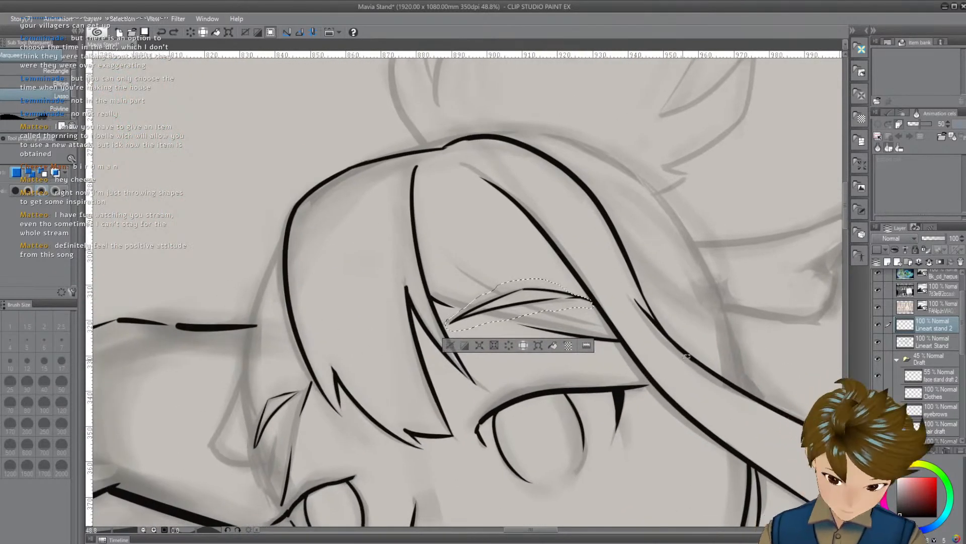
pyautogui.hotkey('ctrl', 't')
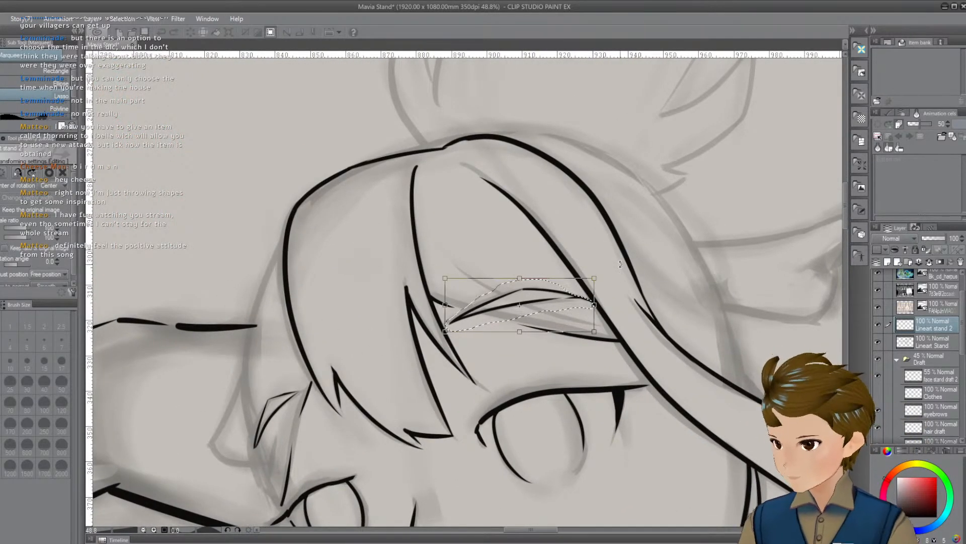
pyautogui.moveTo(609, 268); pyautogui.dragTo(604, 262)
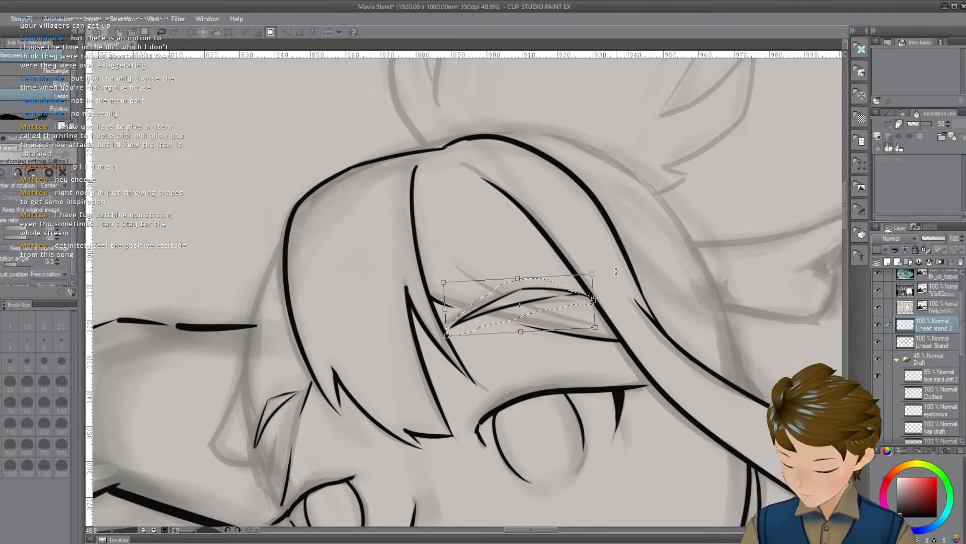
pyautogui.press('Return')
pyautogui.hotkey('ctrl', 'd')
# Lasso the far eyebrow's lines, rotate them by 3.1 degrees and shift them slightly down and towards the nose
pyautogui.moveTo(620, 266); pyautogui.dragTo(736, 171)
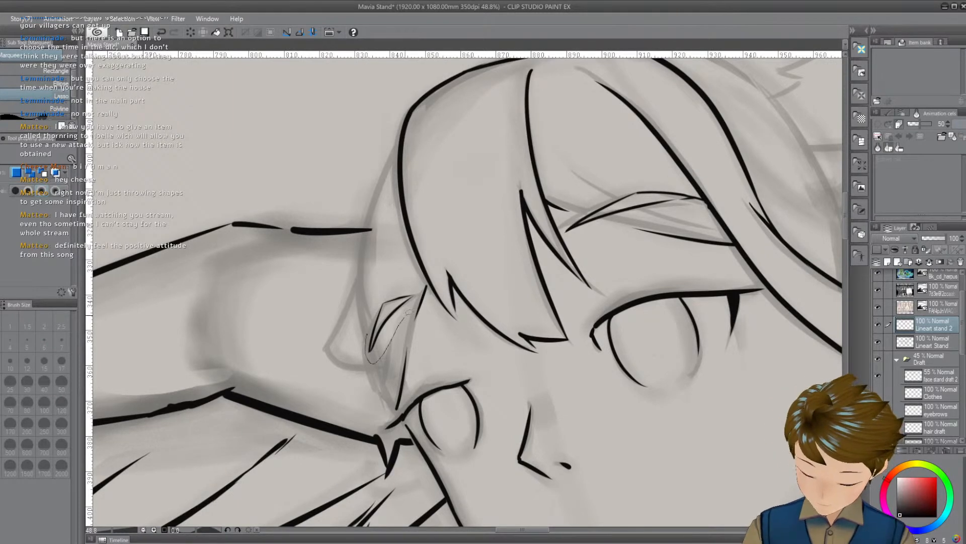
pyautogui.moveTo(391, 286); pyautogui.dragTo(393, 285)
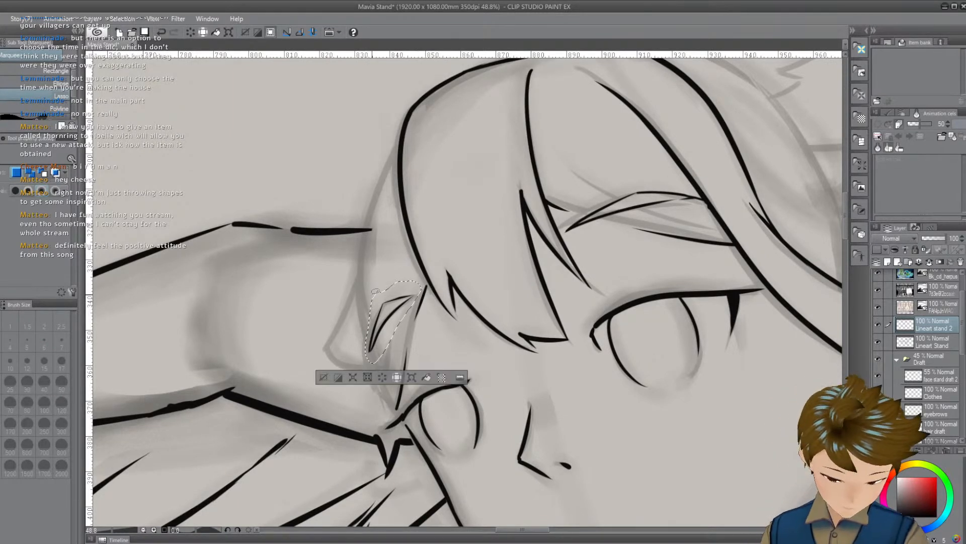
pyautogui.hotkey('ctrl', 't')
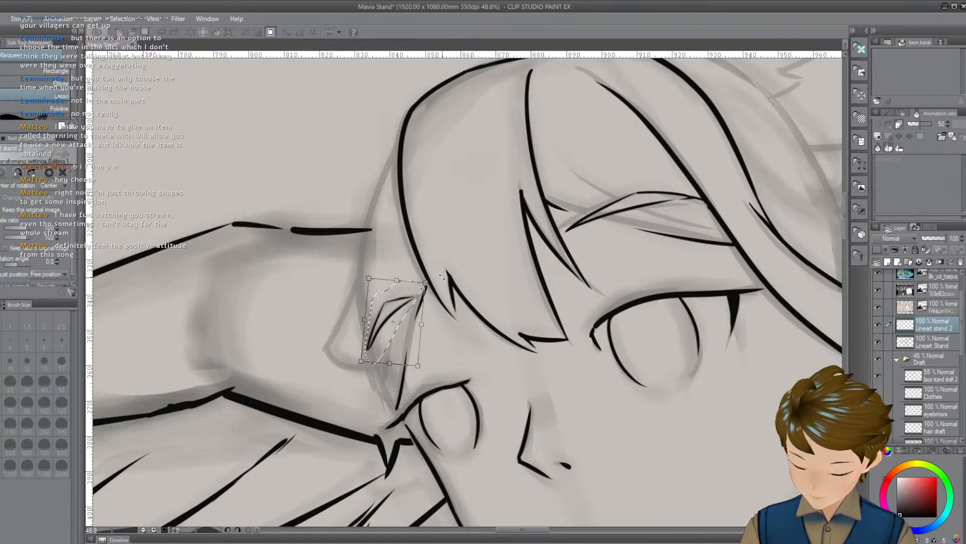
pyautogui.moveTo(441, 277); pyautogui.dragTo(475, 270)
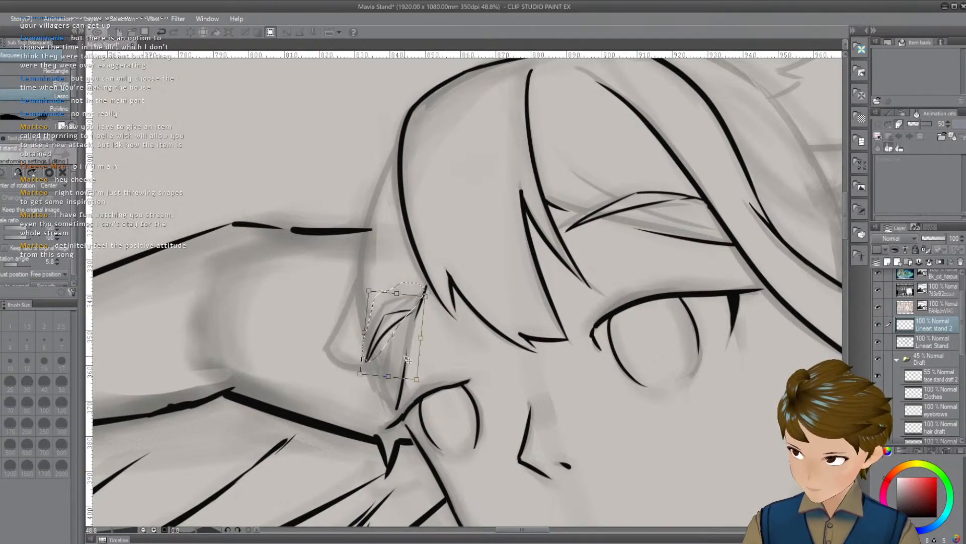
pyautogui.moveTo(437, 378); pyautogui.dragTo(438, 375)
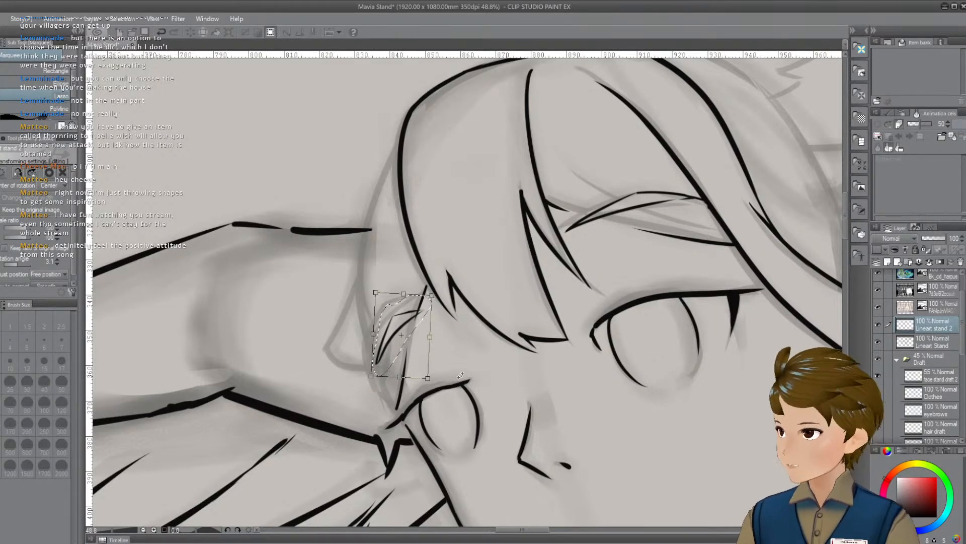
pyautogui.click(476, 390)
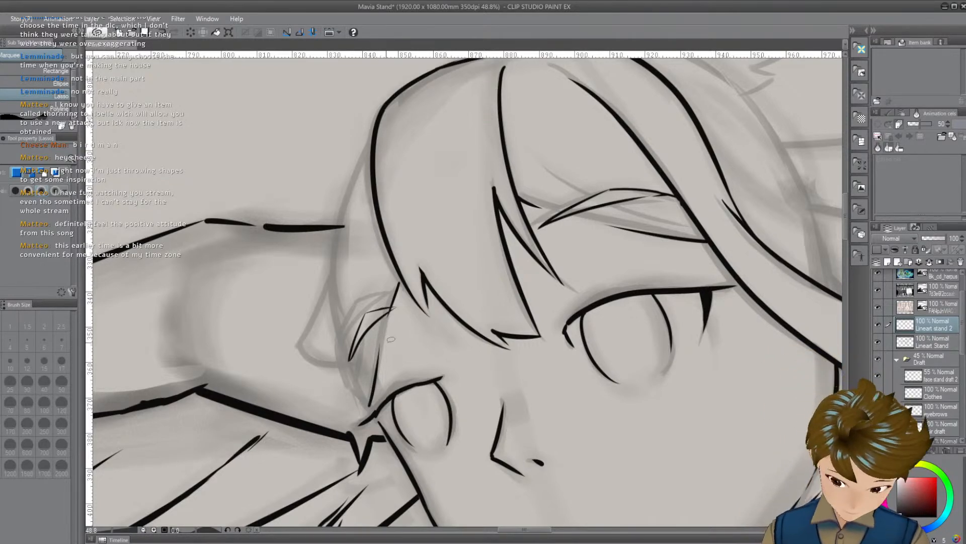
# Ink a short slanted line with the Turnip pen along the lower edge of the far temple hair, ending just above the far eye
pyautogui.press('p')
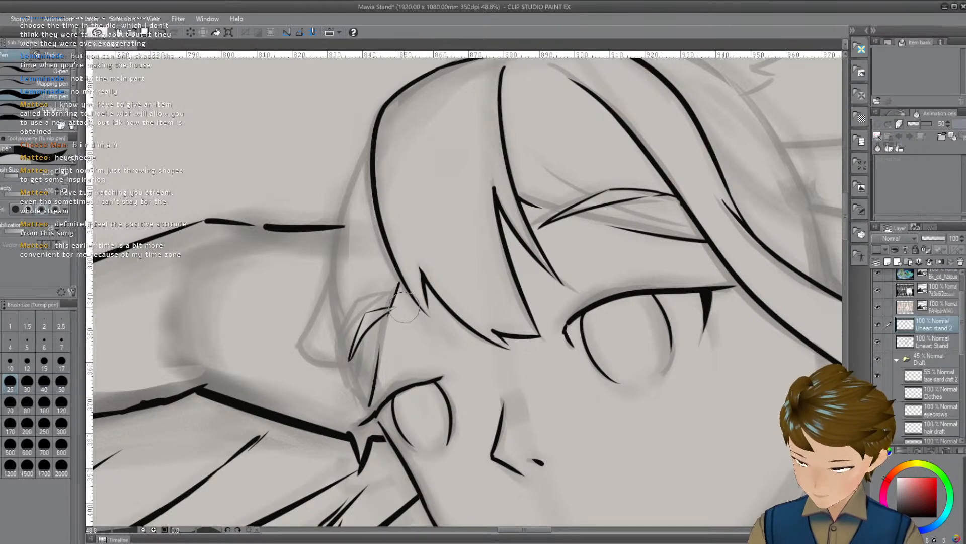
pyautogui.moveTo(492, 399)
pyautogui.mouseDown()
pyautogui.moveTo(495, 384)
pyautogui.moveTo(416, 400)
pyautogui.mouseUp()
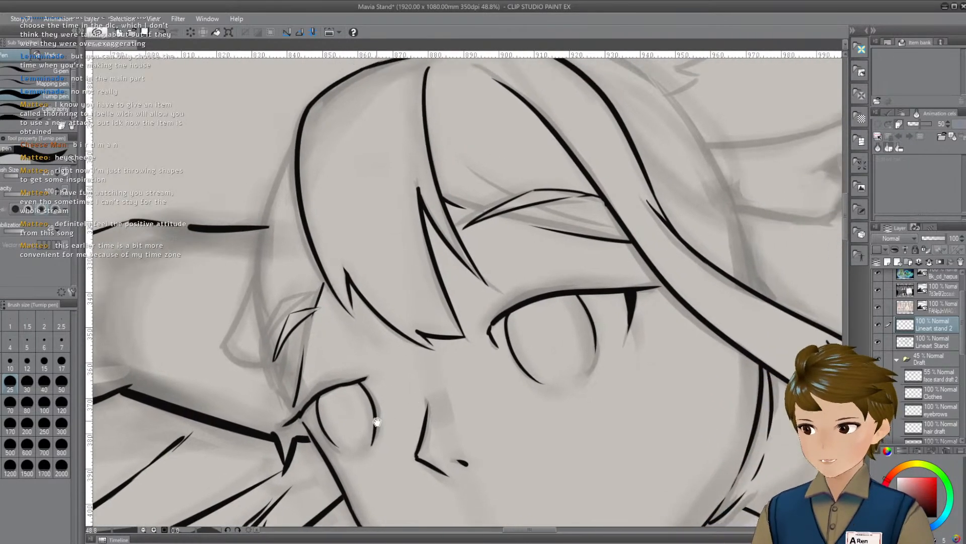
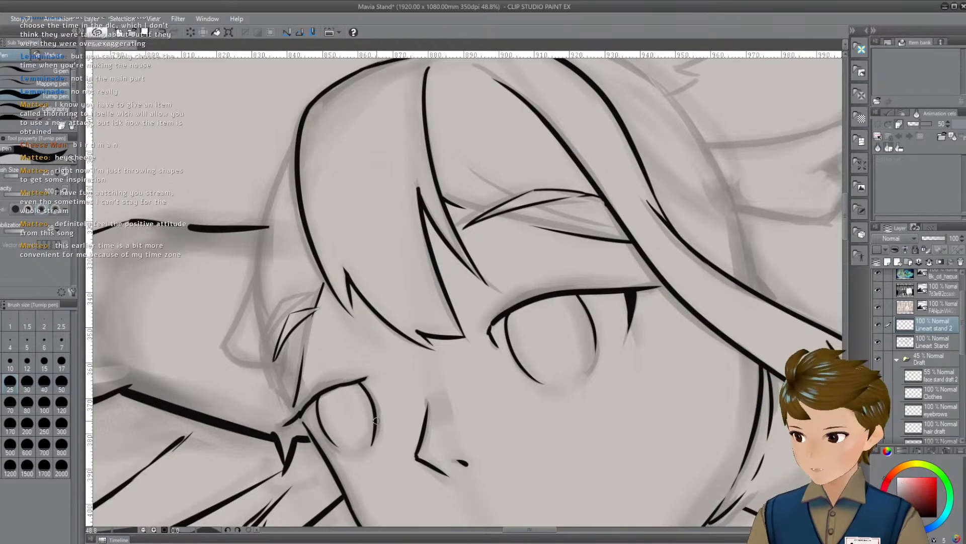
pyautogui.moveTo(376, 420)
pyautogui.mouseDown()
pyautogui.moveTo(476, 397)
pyautogui.moveTo(462, 383)
pyautogui.mouseUp()
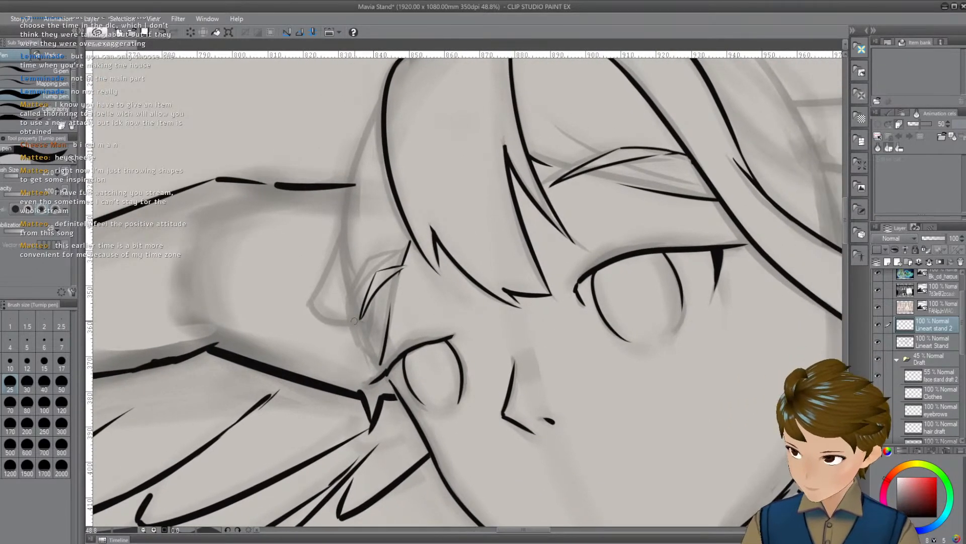
pyautogui.moveTo(355, 320)
pyautogui.mouseDown()
pyautogui.moveTo(401, 371)
pyautogui.moveTo(366, 353)
pyautogui.moveTo(400, 375)
pyautogui.moveTo(423, 334)
pyautogui.moveTo(385, 373)
pyautogui.mouseUp()
pyautogui.hotkey('ctrl', 'z')
pyautogui.hotkey('ctrl', 'z')
pyautogui.hotkey('ctrl', 'z')
pyautogui.moveTo(393, 326); pyautogui.dragTo(413, 362)
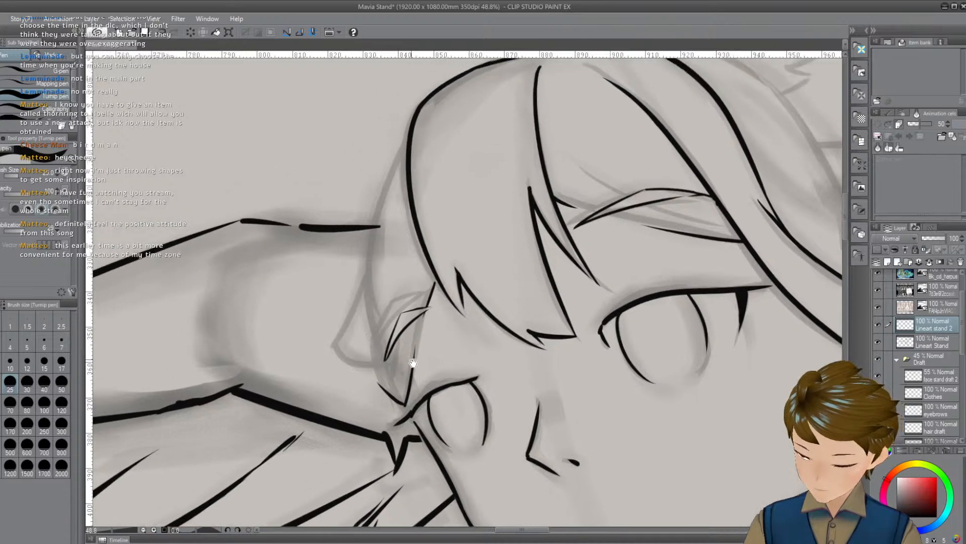
# Trim the arm line's end where it overlaps the hair on the Lineart Stand layer and return to the Lineart stand 2 layer
pyautogui.moveTo(424, 288); pyautogui.dragTo(440, 322)
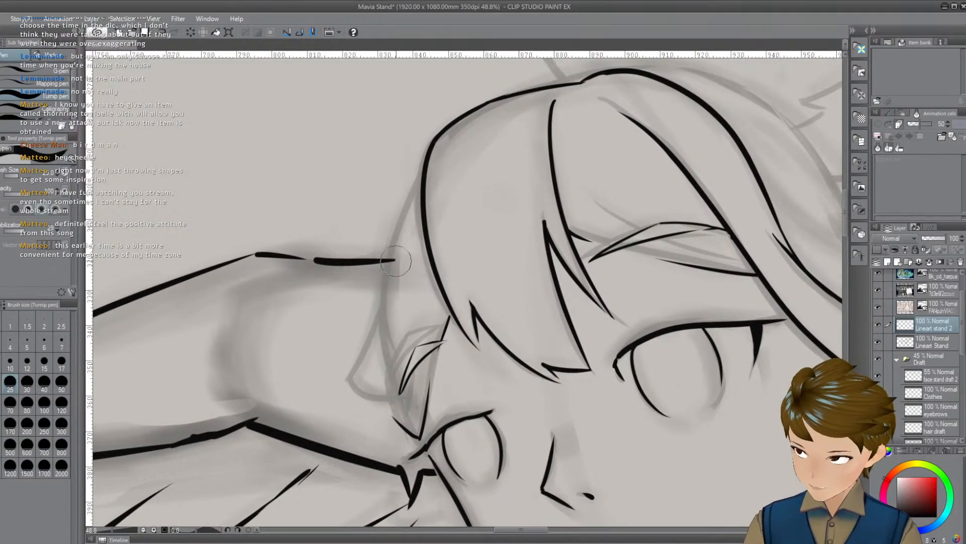
pyautogui.click(929, 345)
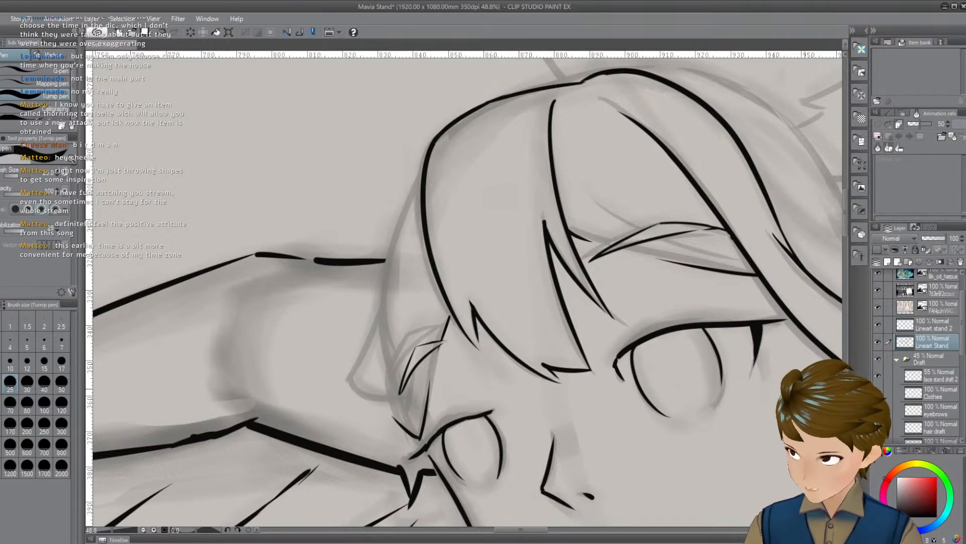
pyautogui.click(933, 330)
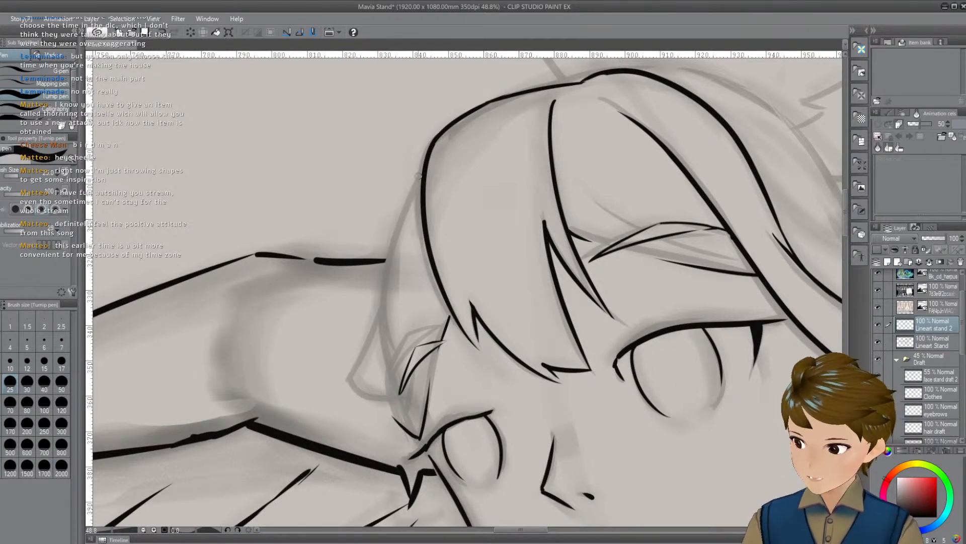
# Ink the upper part of the far-side hair outline, curving from the fringe's outer edge down past the end of the arm line
pyautogui.moveTo(423, 166)
pyautogui.mouseDown()
pyautogui.moveTo(405, 203)
pyautogui.moveTo(390, 289)
pyautogui.mouseUp()
pyautogui.hotkey('ctrl', 'z')
pyautogui.hotkey('ctrl', 'z')
pyautogui.moveTo(428, 164); pyautogui.dragTo(380, 317)
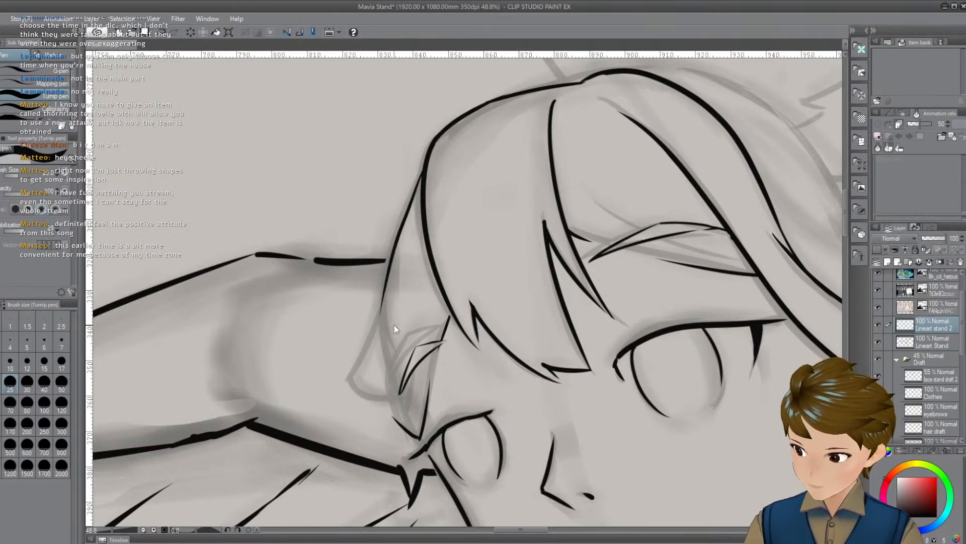
pyautogui.hotkey('ctrl', 'z')
pyautogui.moveTo(423, 169); pyautogui.dragTo(387, 304)
pyautogui.hotkey('ctrl', 'z')
pyautogui.moveTo(423, 169)
pyautogui.mouseDown()
pyautogui.moveTo(383, 301)
pyautogui.moveTo(384, 358)
pyautogui.mouseUp()
pyautogui.hotkey('ctrl', 'z')
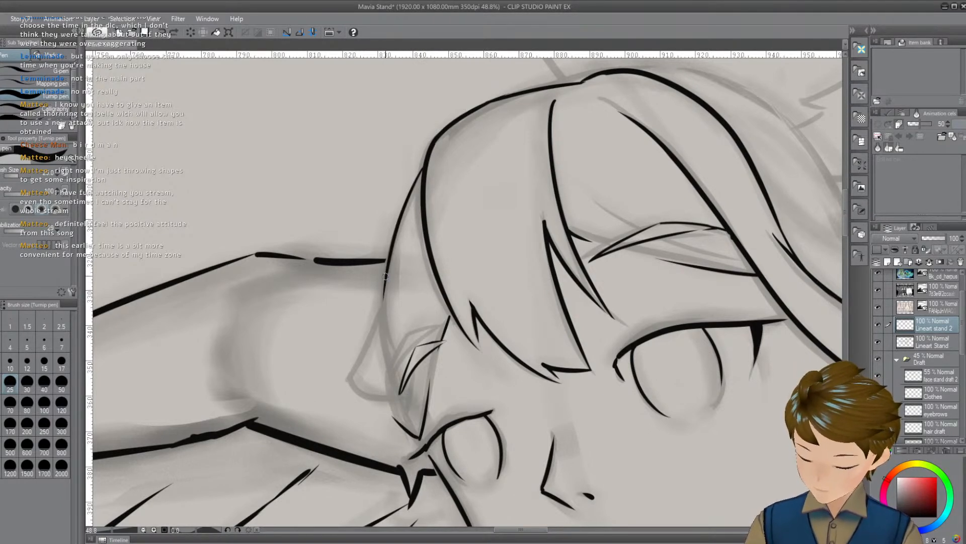
# Extend the far-side hair outline down past the far eyebrow to meet the short line above the far eye
pyautogui.moveTo(385, 274)
pyautogui.mouseDown()
pyautogui.moveTo(387, 388)
pyautogui.moveTo(408, 430)
pyautogui.mouseUp()
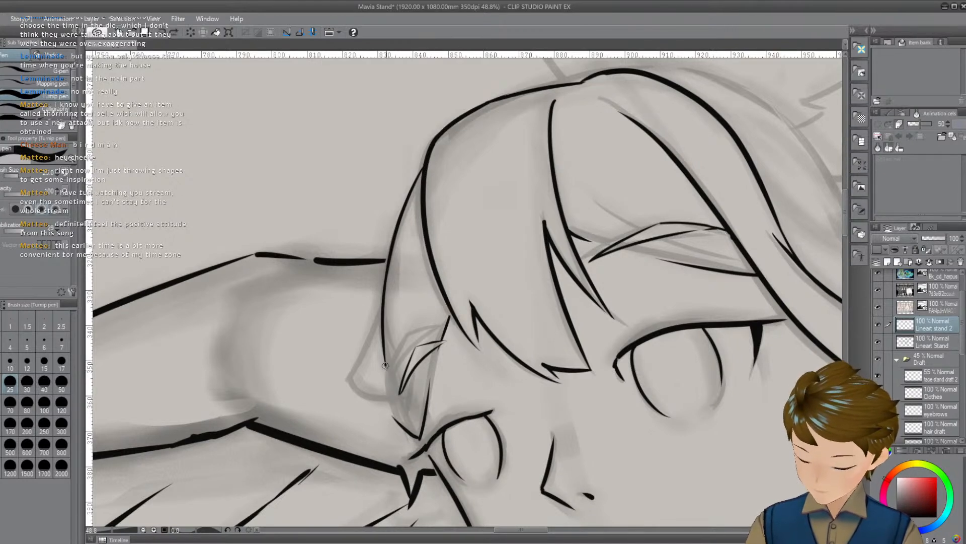
pyautogui.moveTo(386, 367)
pyautogui.mouseDown()
pyautogui.moveTo(394, 429)
pyautogui.moveTo(416, 432)
pyautogui.mouseUp()
pyautogui.hotkey('ctrl', 'z')
pyautogui.moveTo(385, 365)
pyautogui.mouseDown()
pyautogui.moveTo(390, 400)
pyautogui.moveTo(395, 424)
pyautogui.mouseUp()
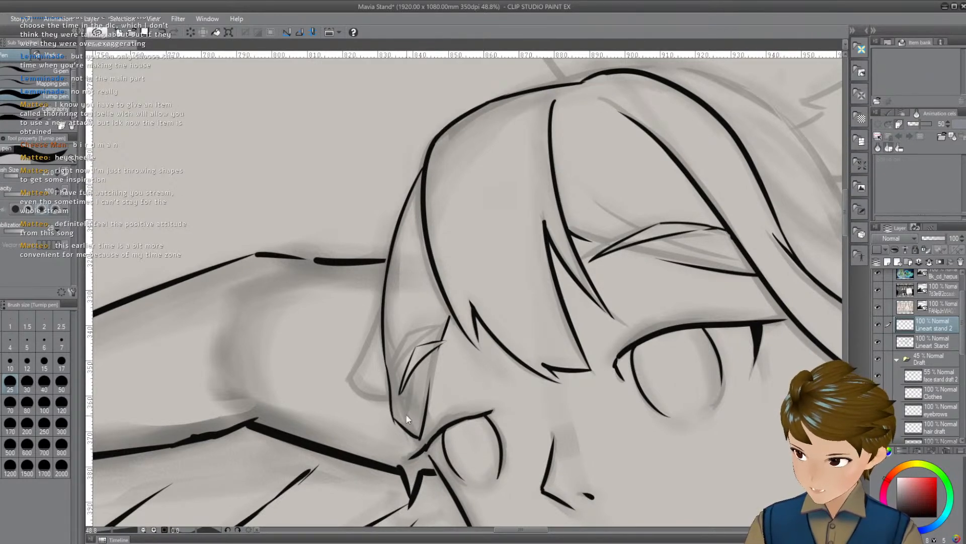
# Ink the small pointed shape that sticks out behind the far-side hair outline, following the draft
pyautogui.moveTo(384, 357)
pyautogui.mouseDown()
pyautogui.moveTo(393, 416)
pyautogui.moveTo(486, 391)
pyautogui.mouseUp()
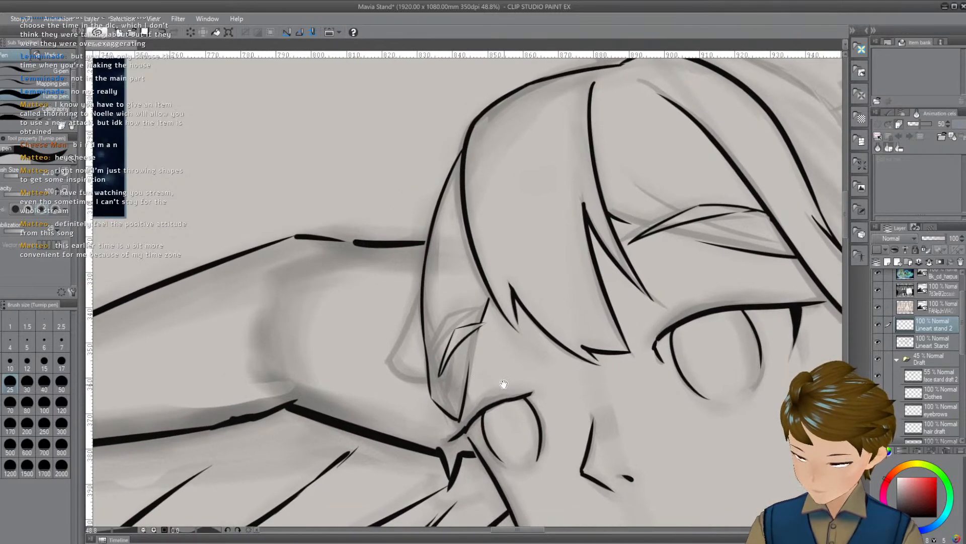
pyautogui.moveTo(388, 355); pyautogui.dragTo(420, 302)
pyautogui.hotkey('ctrl', 'z')
pyautogui.moveTo(388, 355); pyautogui.dragTo(421, 301)
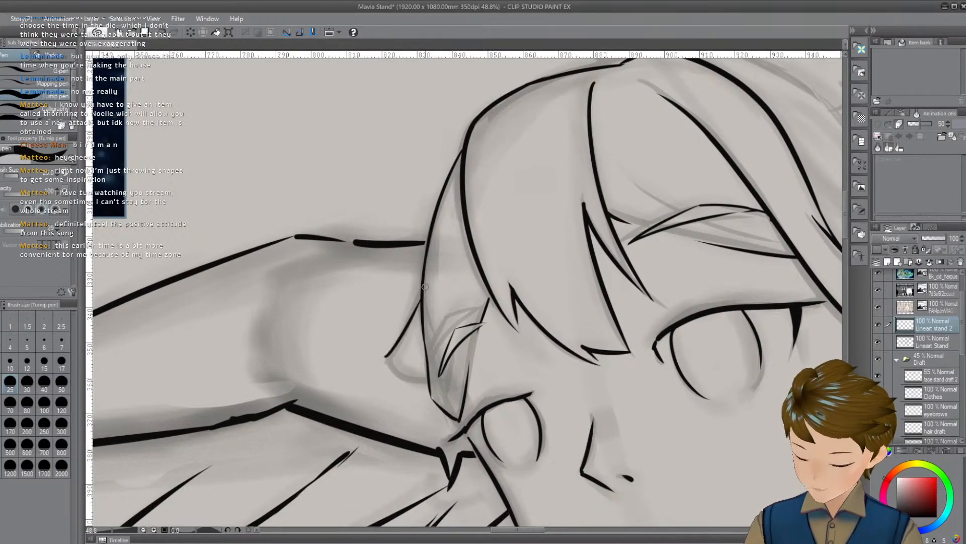
pyautogui.moveTo(431, 363)
pyautogui.mouseDown()
pyautogui.moveTo(449, 356)
pyautogui.moveTo(418, 357)
pyautogui.moveTo(420, 369)
pyautogui.moveTo(448, 378)
pyautogui.mouseUp()
pyautogui.moveTo(554, 423); pyautogui.dragTo(479, 447)
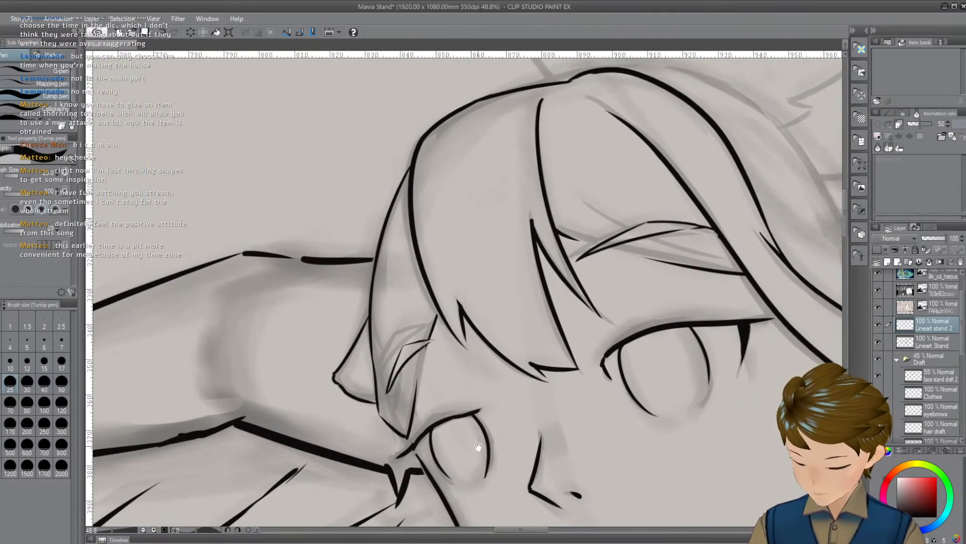
# Examine the inked face and hair up close and in proportion to the whole figure and the reference pictures
pyautogui.moveTo(670, 440); pyautogui.dragTo(484, 473)
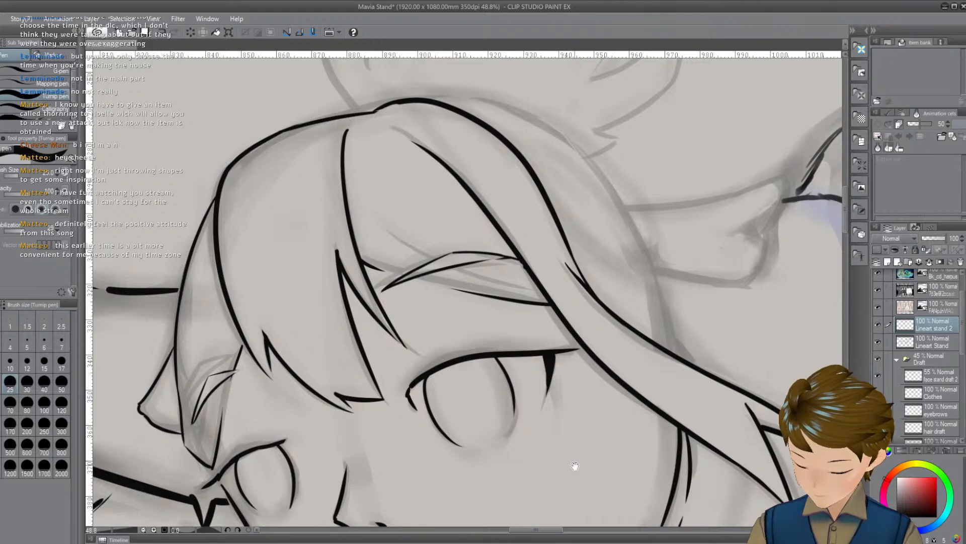
pyautogui.moveTo(585, 461); pyautogui.dragTo(537, 465)
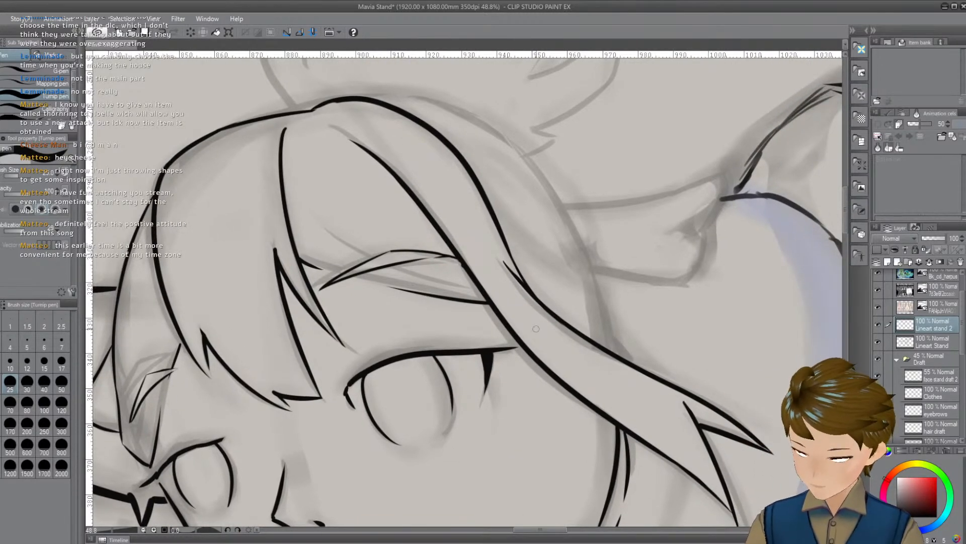
pyautogui.scroll(-5, 536, 464)
pyautogui.scroll(4, 466, 413)
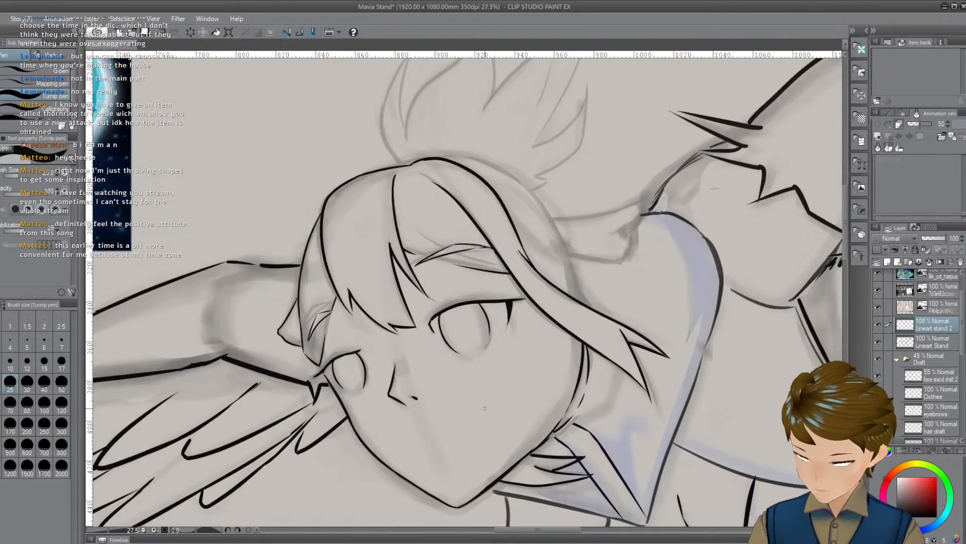
pyautogui.scroll(-6, 552, 392)
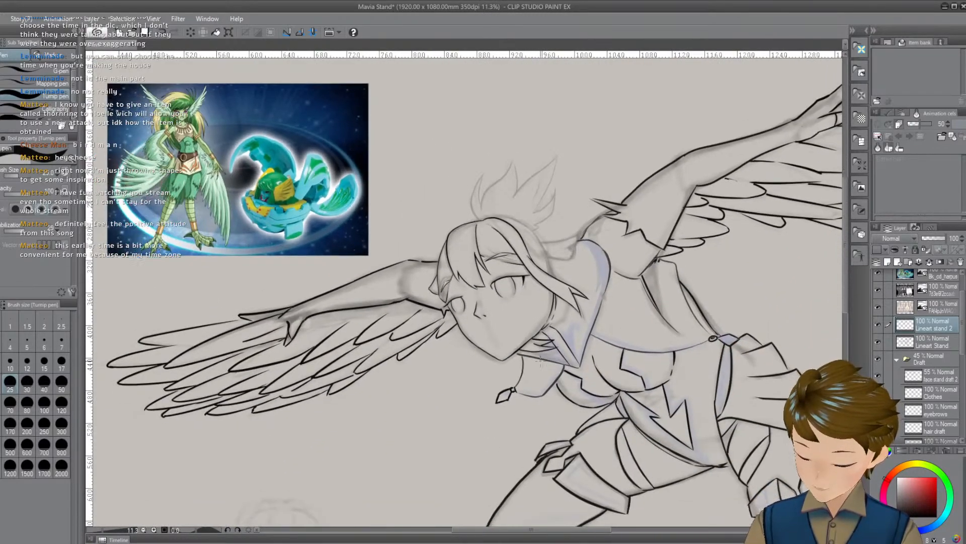
pyautogui.scroll(-1, 536, 367)
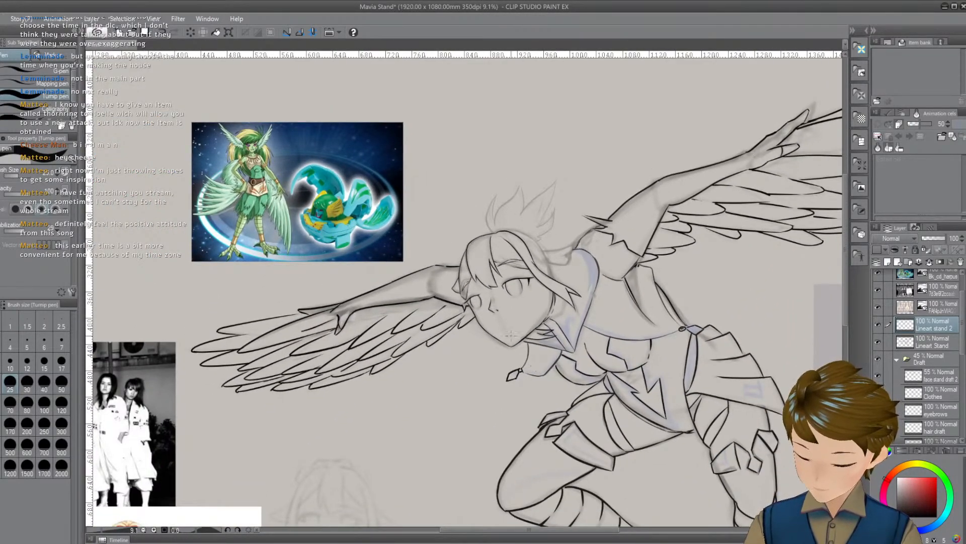
pyautogui.scroll(2, 511, 335)
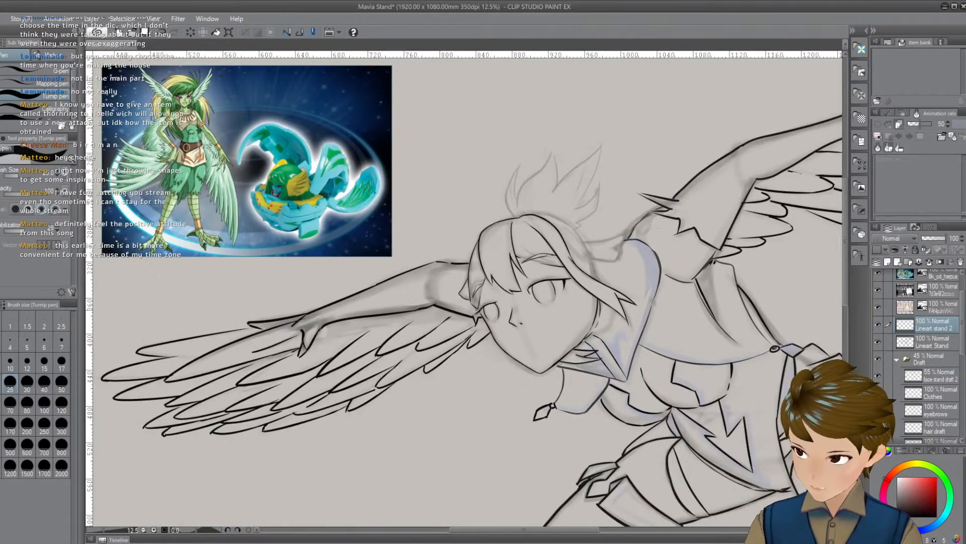
pyautogui.scroll(4, 609, 327)
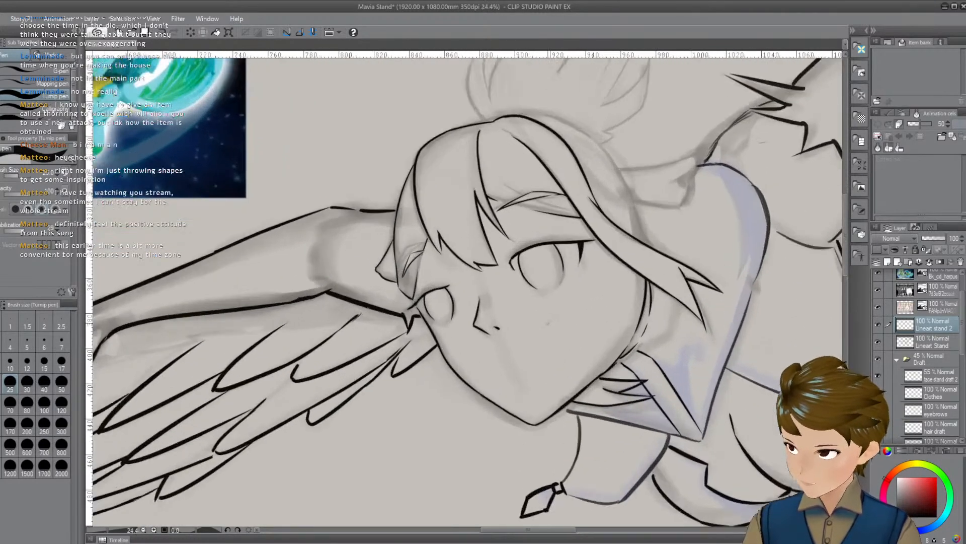
pyautogui.scroll(-1, 584, 379)
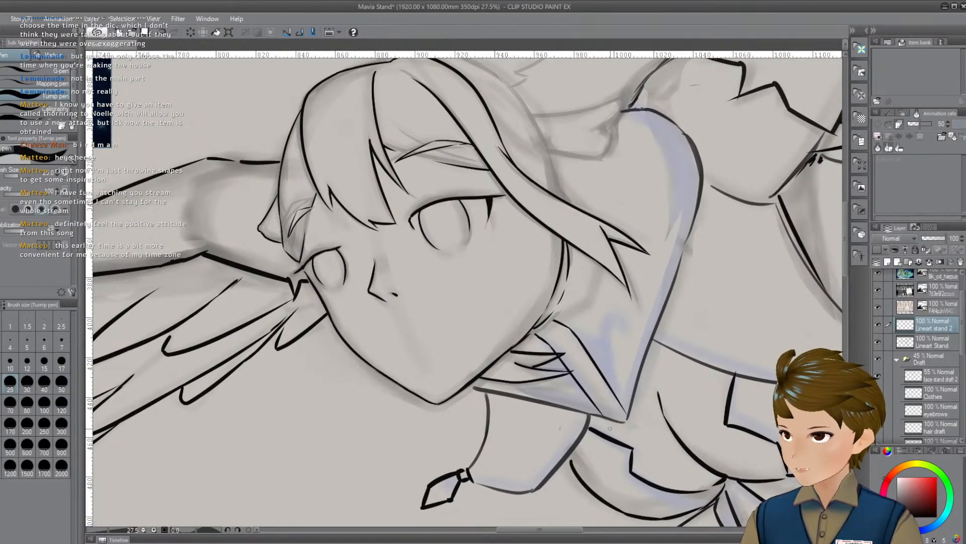
pyautogui.scroll(1, 610, 428)
pyautogui.scroll(-1, 578, 407)
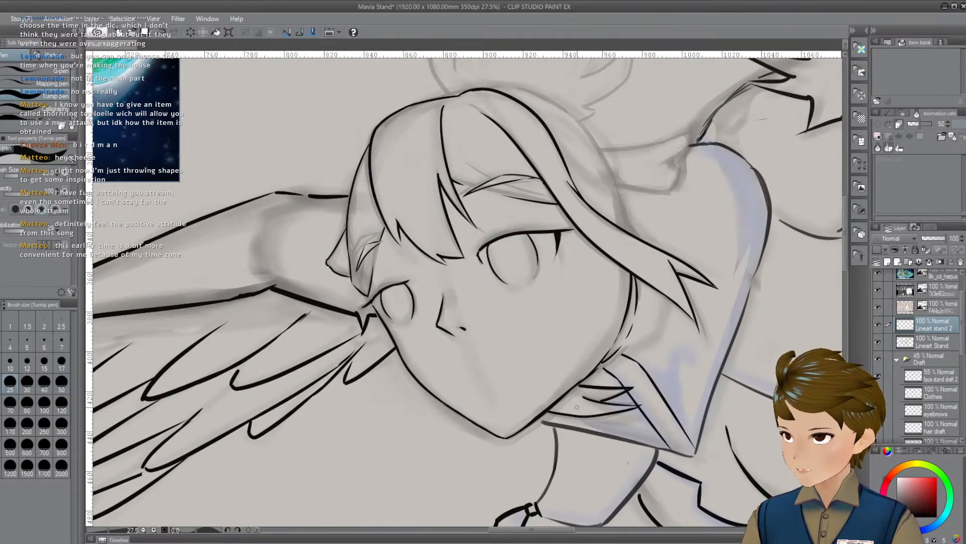
# Lasso the near eyebrow's upper lines, shift them slightly down and away from the nose with a free transform, and deselect
pyautogui.scroll(3, 577, 406)
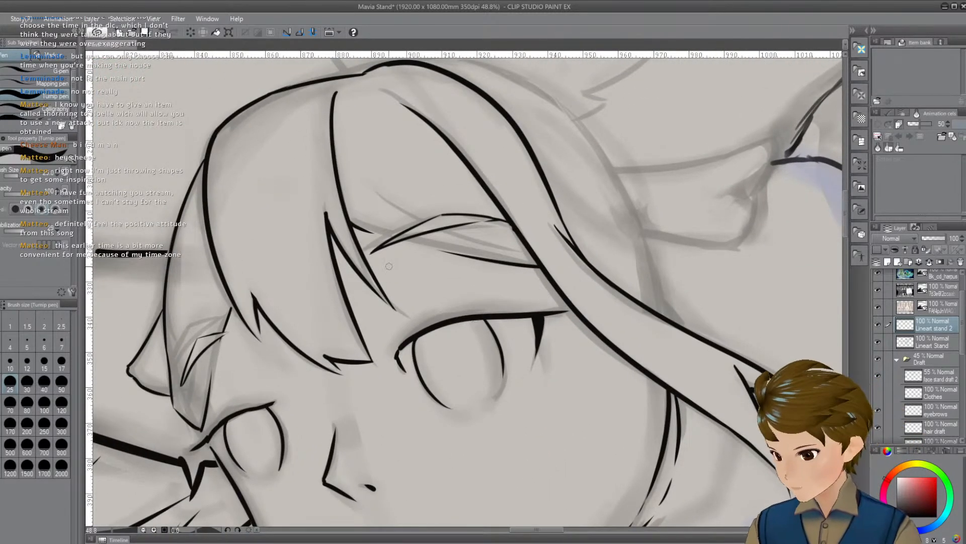
pyautogui.press('m')
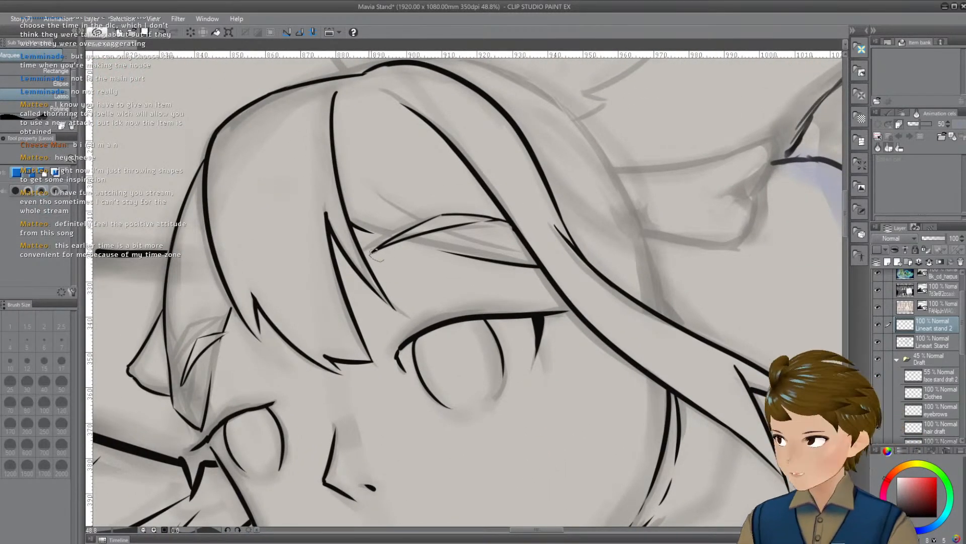
pyautogui.moveTo(375, 249)
pyautogui.mouseDown()
pyautogui.moveTo(398, 215)
pyautogui.moveTo(373, 250)
pyautogui.moveTo(449, 240)
pyautogui.mouseUp()
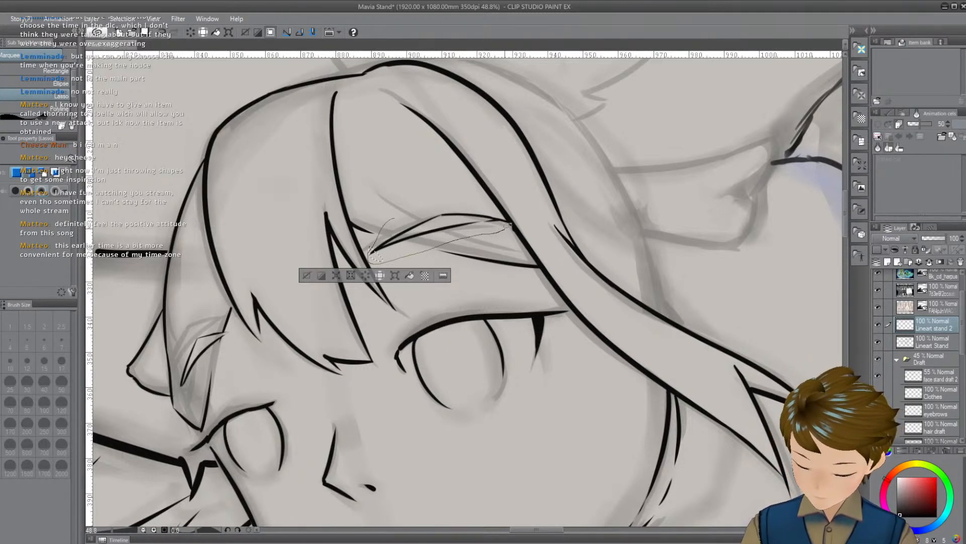
pyautogui.moveTo(510, 222)
pyautogui.mouseDown()
pyautogui.moveTo(484, 204)
pyautogui.moveTo(375, 249)
pyautogui.mouseUp()
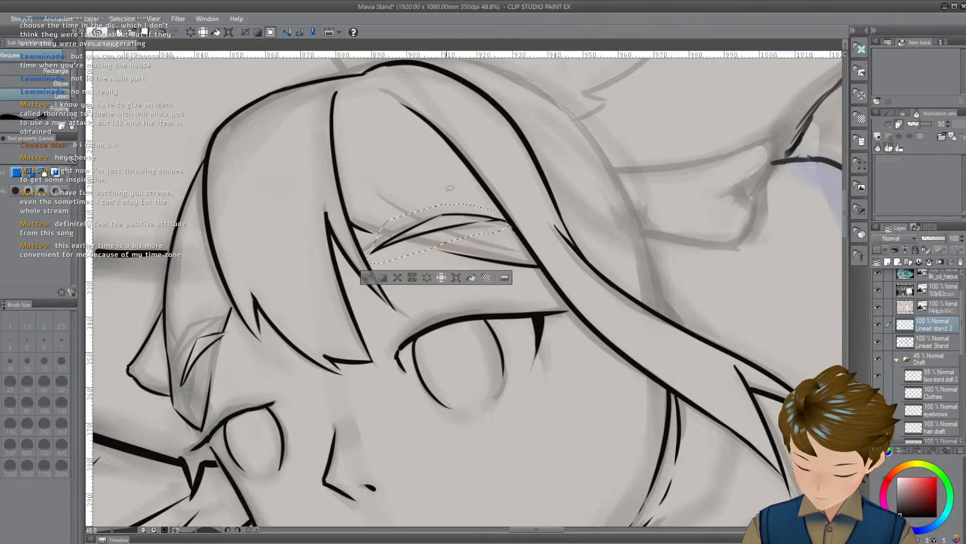
pyautogui.hotkey('ctrl', 't')
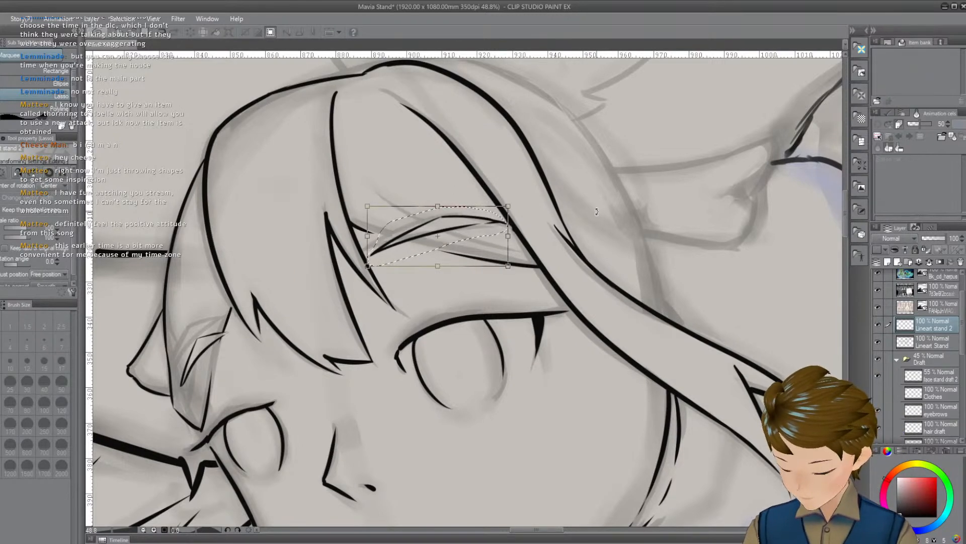
pyautogui.press('Right')
pyautogui.press('Right')
pyautogui.press('Right')
pyautogui.press('Right')
pyautogui.press('Right')
pyautogui.press('Right')
pyautogui.press('Right')
pyautogui.press('Right')
pyautogui.press('Right')
pyautogui.press('Right')
pyautogui.press('Right')
pyautogui.press('Right')
pyautogui.press('Down')
pyautogui.press('Down')
pyautogui.press('Down')
pyautogui.press('Down')
pyautogui.press('Down')
pyautogui.press('Down')
pyautogui.press('Down')
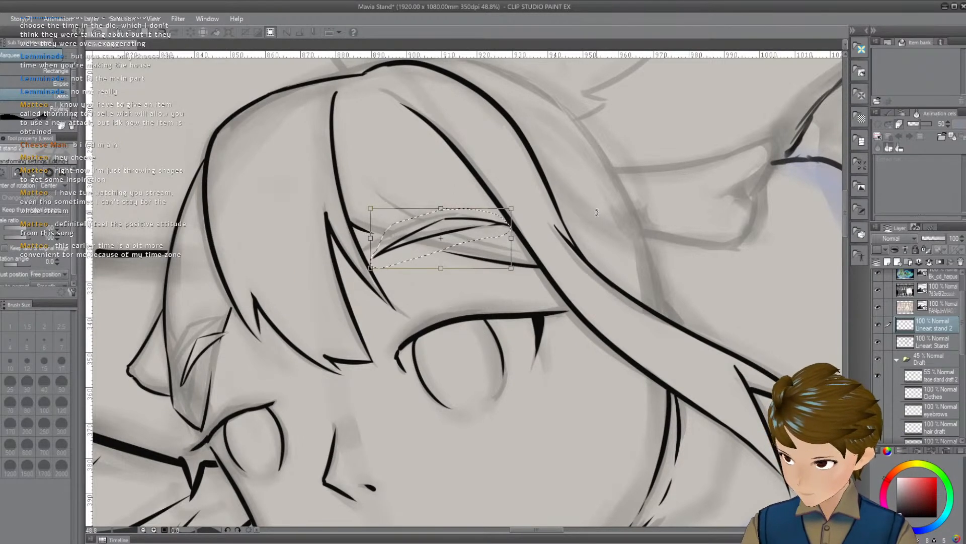
pyautogui.press('Right')
pyautogui.press('Right')
pyautogui.press('Right')
pyautogui.press('Right')
pyautogui.press('Right')
pyautogui.press('Right')
pyautogui.press('Right')
pyautogui.press('Right')
pyautogui.press('Down')
pyautogui.press('Down')
pyautogui.press('Down')
pyautogui.press('Down')
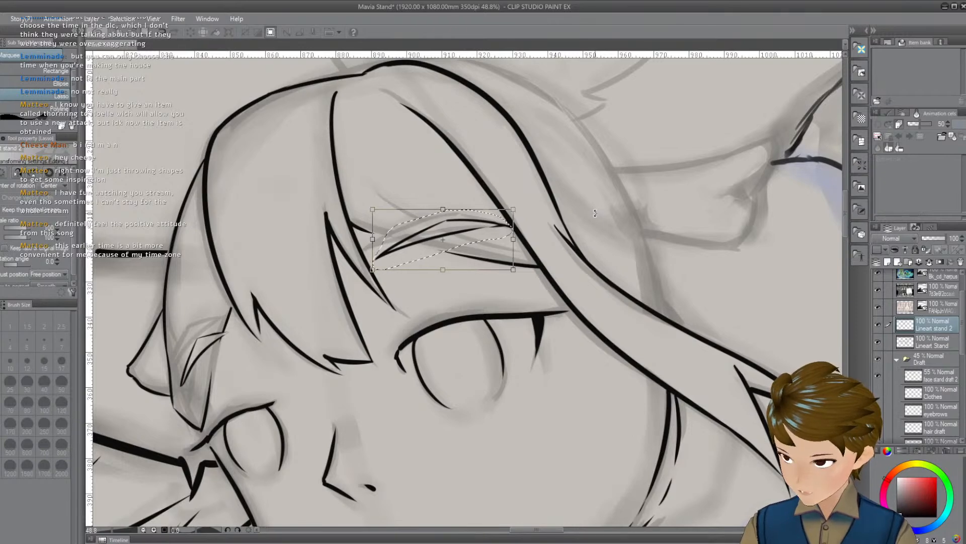
pyautogui.press('Return')
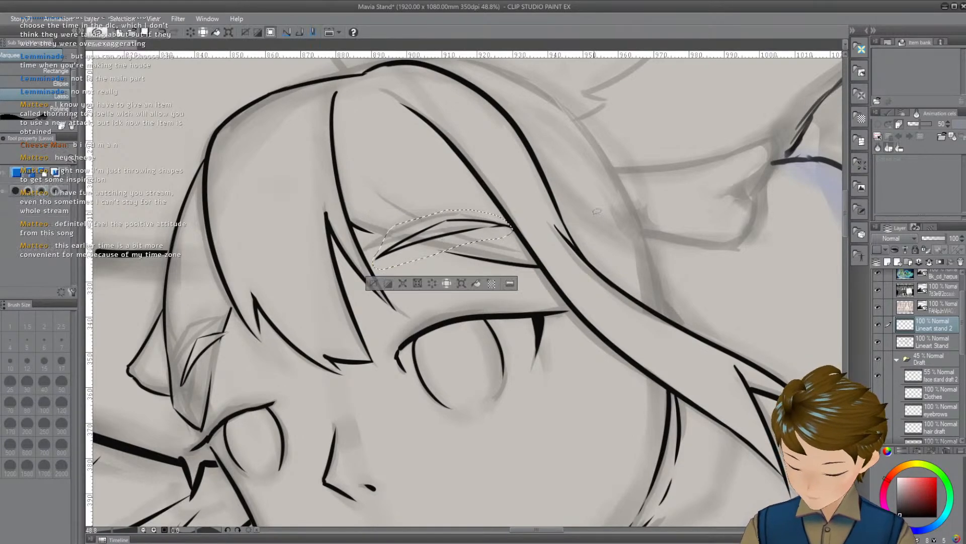
pyautogui.hotkey('ctrl', 'd')
# Draw a curved guide line across the face from the far eye's upper lid to the near eye's upper lid
pyautogui.scroll(-1, 583, 213)
pyautogui.scroll(-3, 584, 213)
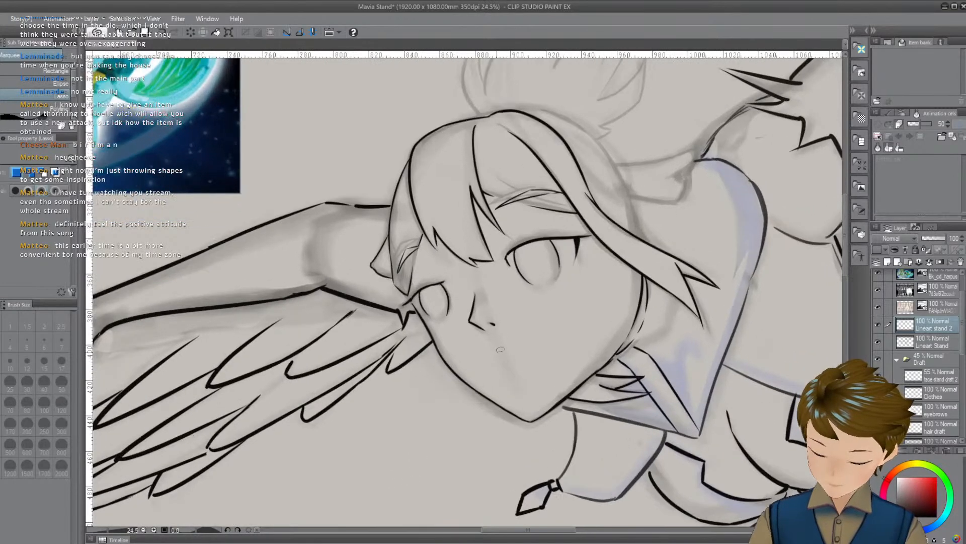
pyautogui.moveTo(527, 367); pyautogui.dragTo(519, 365)
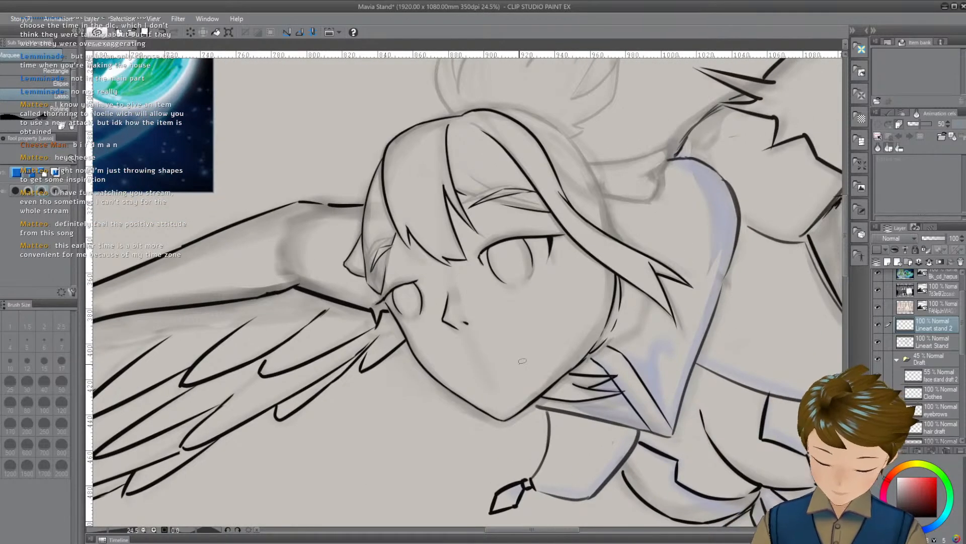
pyautogui.press('p')
pyautogui.moveTo(392, 291); pyautogui.dragTo(465, 243)
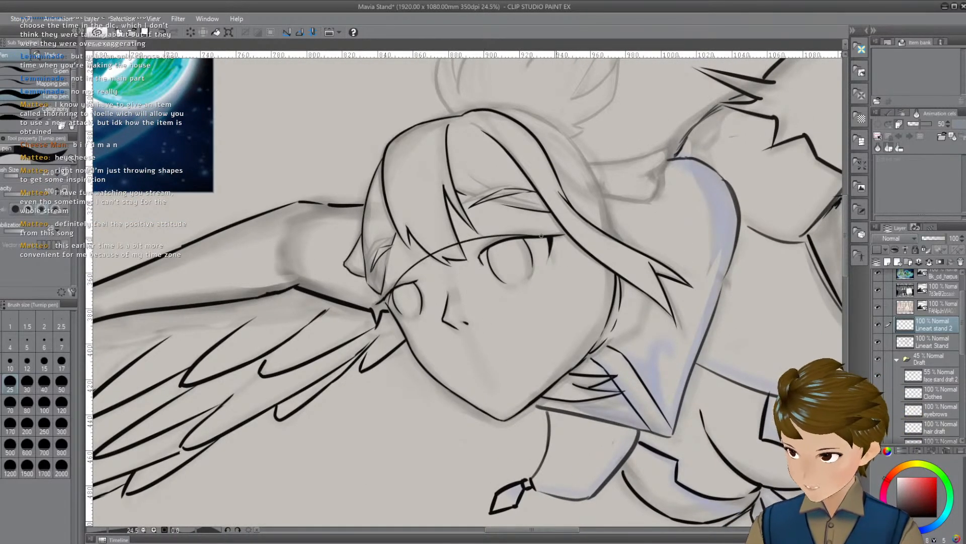
# Undo the face guide line, try further guide lines across the face around eye level, and undo them all
pyautogui.hotkey('ctrl', 'z')
pyautogui.moveTo(390, 299); pyautogui.dragTo(572, 245)
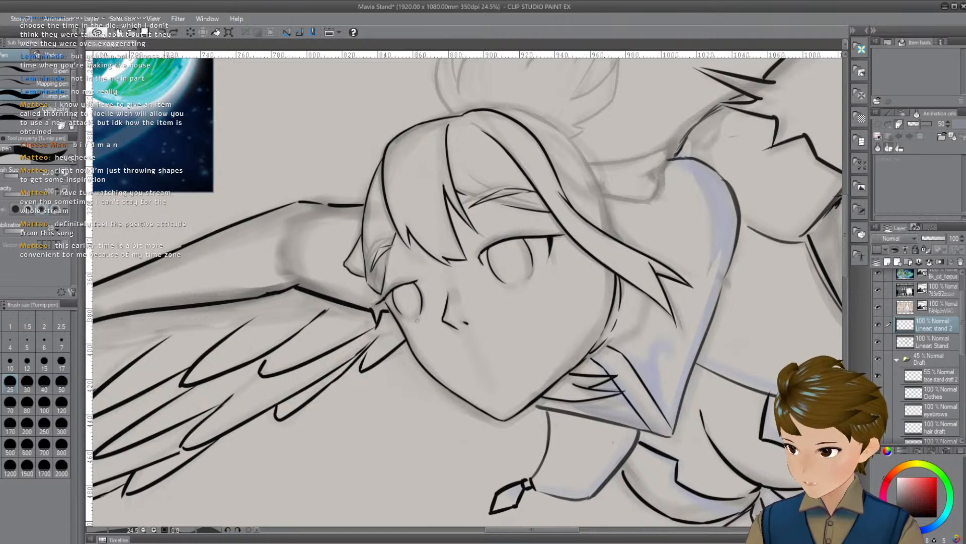
pyautogui.moveTo(410, 323); pyautogui.dragTo(601, 286)
pyautogui.moveTo(398, 325)
pyautogui.mouseDown()
pyautogui.moveTo(495, 286)
pyautogui.moveTo(572, 267)
pyautogui.mouseUp()
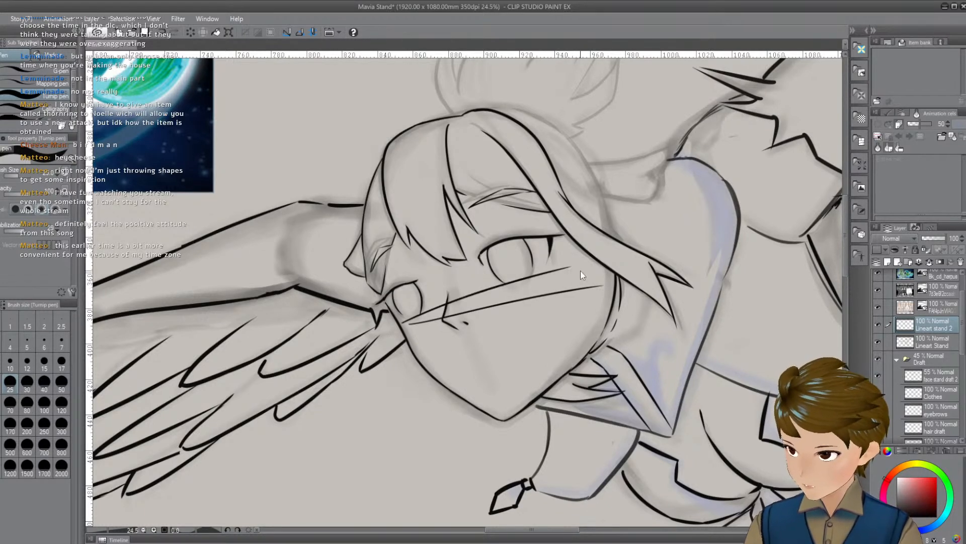
pyautogui.hotkey('ctrl', 'z')
pyautogui.hotkey('ctrl', 'z')
pyautogui.moveTo(396, 326)
pyautogui.mouseDown()
pyautogui.moveTo(463, 266)
pyautogui.moveTo(609, 285)
pyautogui.mouseUp()
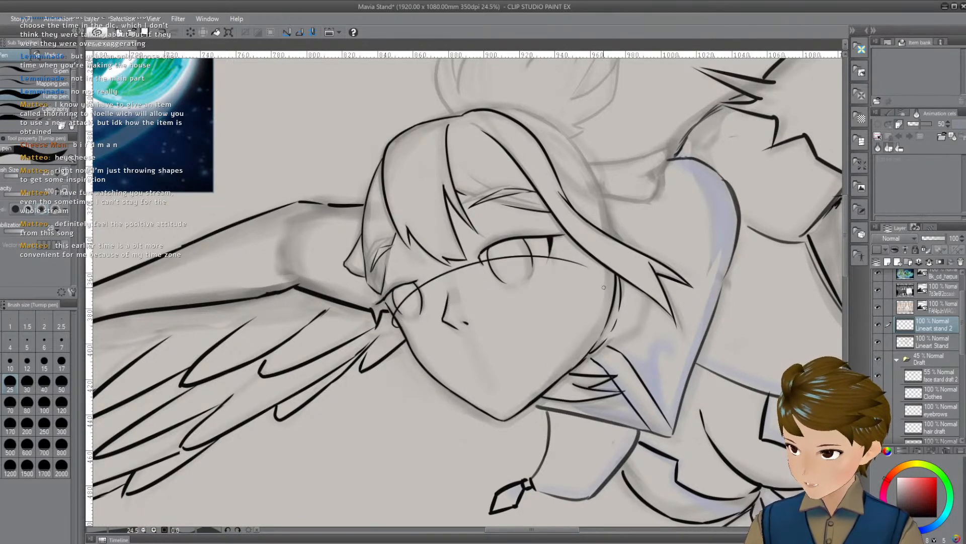
pyautogui.hotkey('ctrl', 'z')
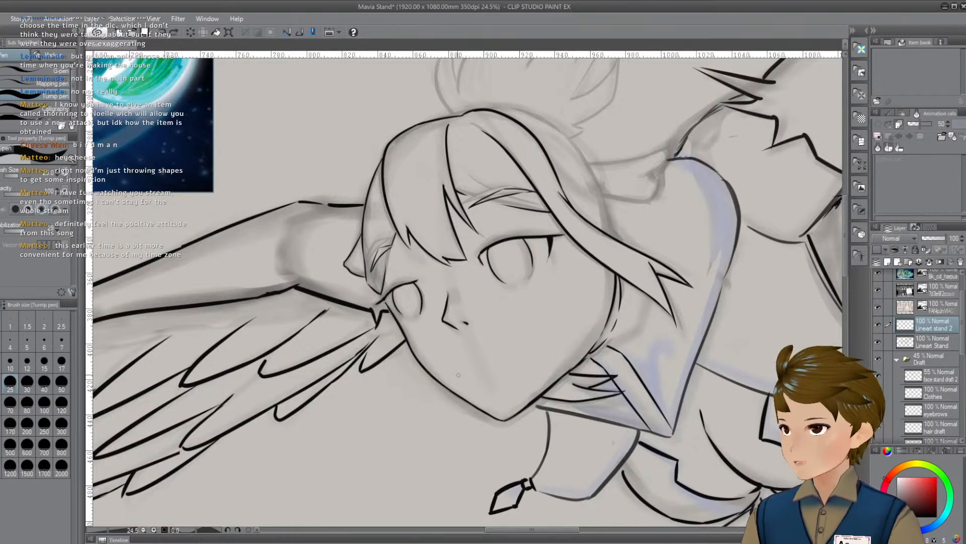
# Rotate the near eyebrow's lassoed upper lines about 5 degrees clockwise, nudge them slightly down and away from the nose, and deselect
pyautogui.moveTo(602, 379)
pyautogui.mouseDown()
pyautogui.moveTo(570, 372)
pyautogui.moveTo(572, 404)
pyautogui.mouseUp()
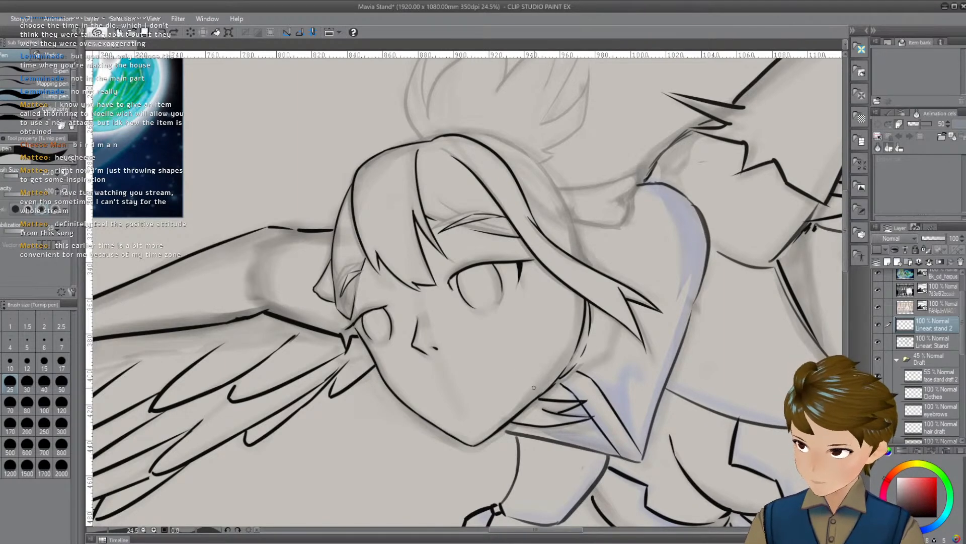
pyautogui.scroll(-1, 534, 388)
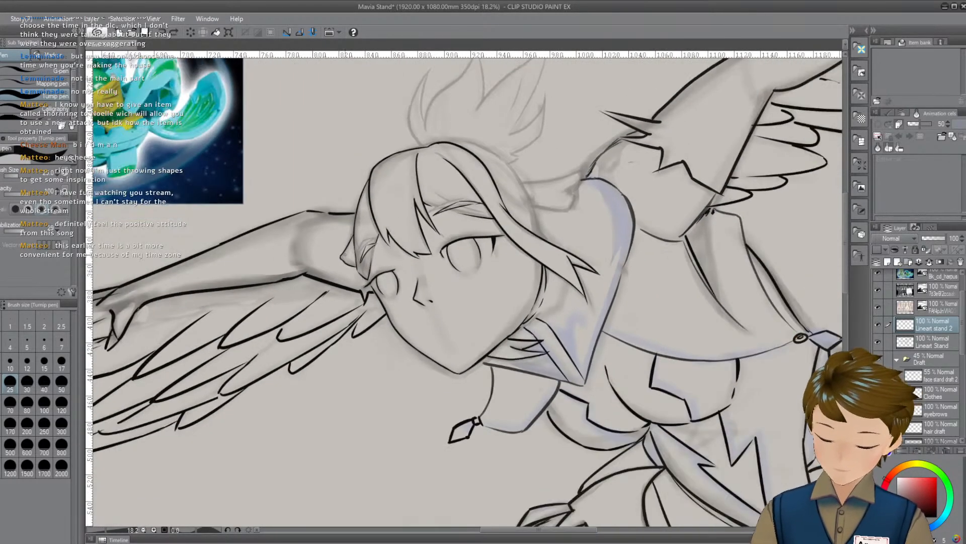
pyautogui.scroll(5, 475, 329)
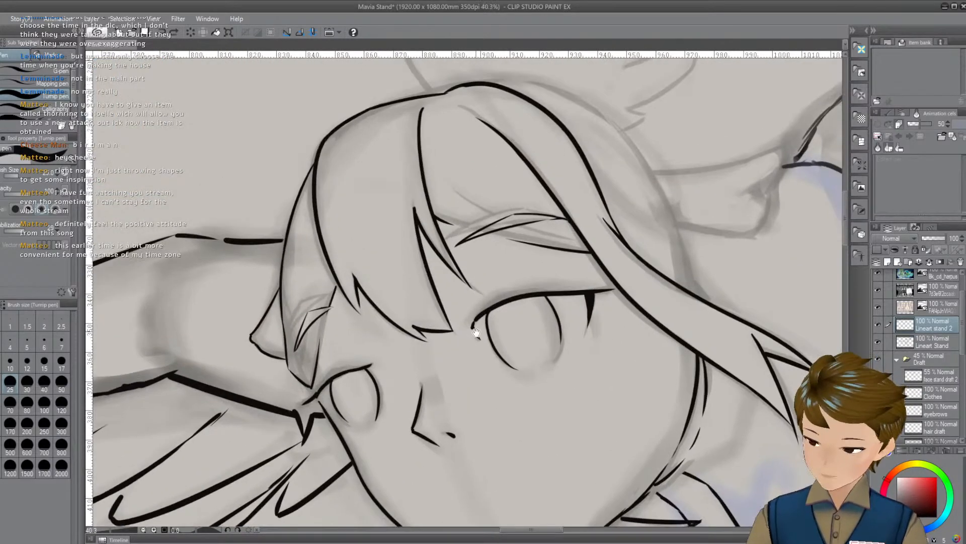
pyautogui.moveTo(476, 332); pyautogui.dragTo(453, 329)
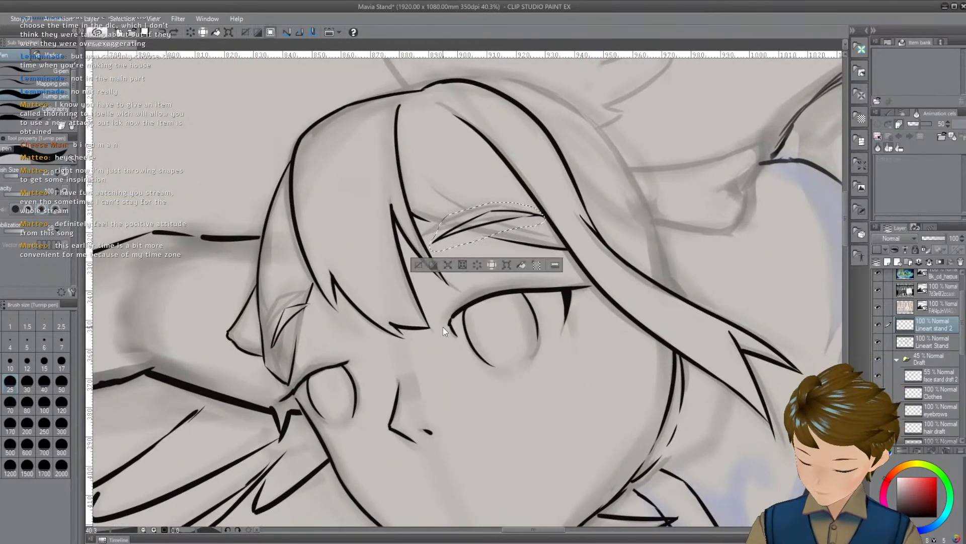
pyautogui.hotkey('ctrl', 't')
pyautogui.moveTo(570, 193); pyautogui.dragTo(581, 205)
pyautogui.press('Right')
pyautogui.press('Right')
pyautogui.press('Right')
pyautogui.press('Right')
pyautogui.press('Right')
pyautogui.press('Down')
pyautogui.press('Down')
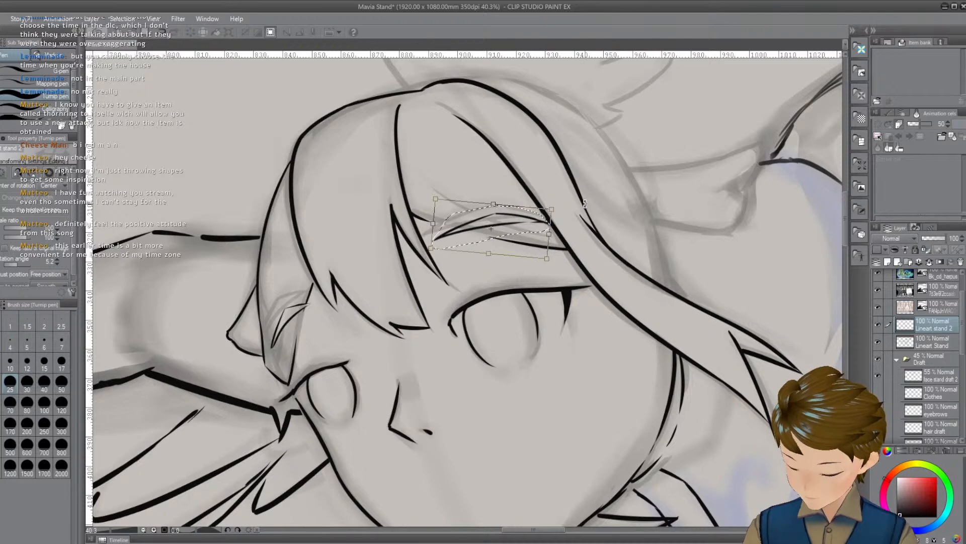
pyautogui.press('Return')
pyautogui.hotkey('ctrl', 'd')
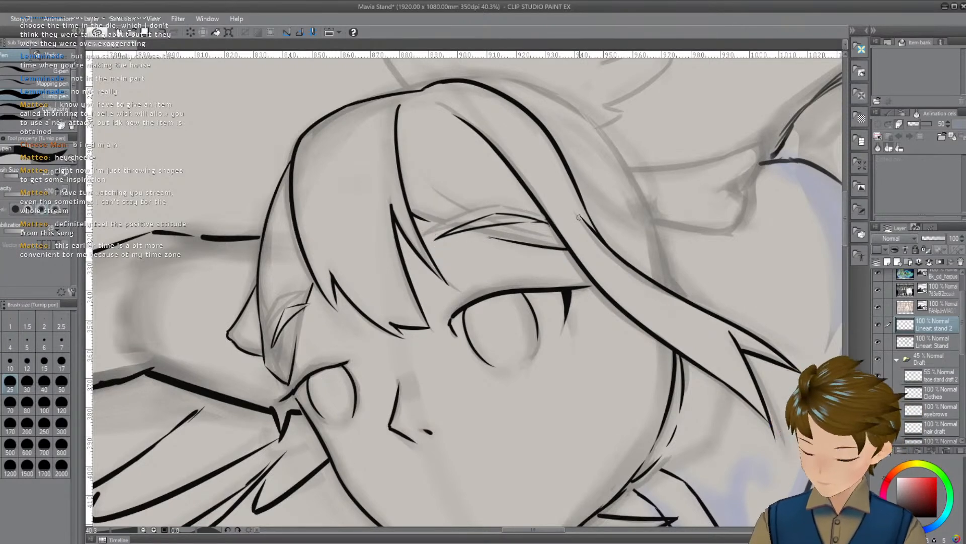
# Examine the head in proportion to the whole figure and the reference pictures, briefly toggling the visibility of the Lineart stand 2 layer
pyautogui.scroll(-5, 579, 217)
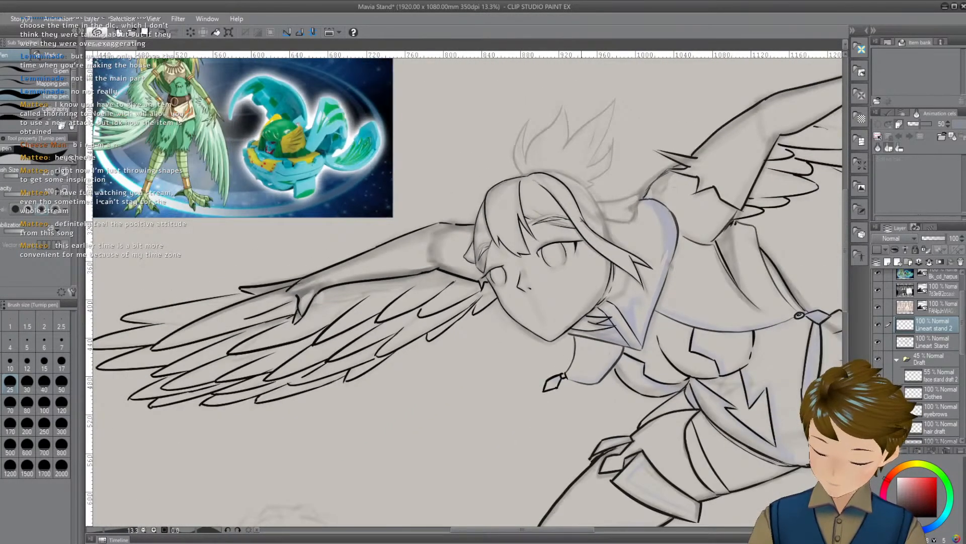
pyautogui.scroll(-1, 582, 220)
pyautogui.moveTo(575, 270); pyautogui.dragTo(472, 239)
pyautogui.scroll(-3, 466, 252)
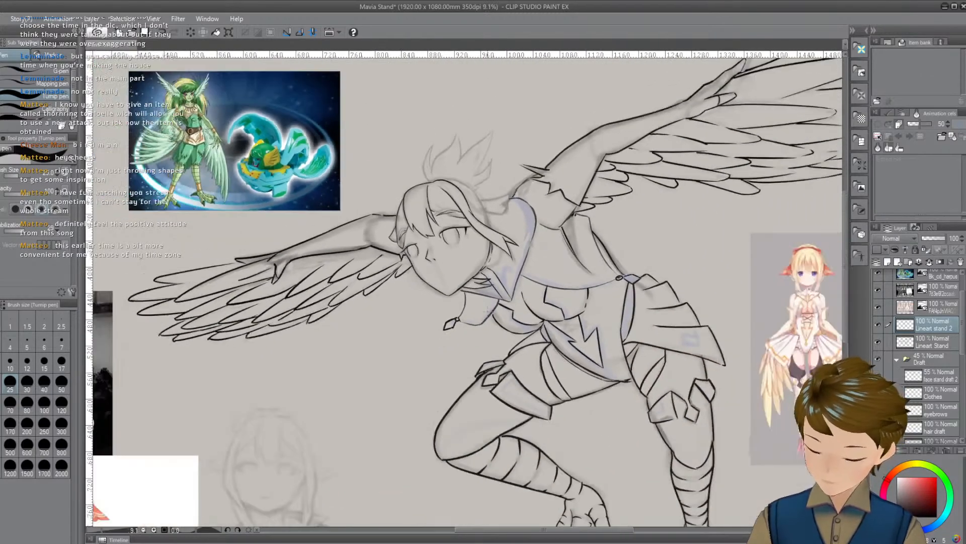
pyautogui.moveTo(531, 352); pyautogui.dragTo(499, 296)
pyautogui.scroll(-1, 454, 265)
pyautogui.scroll(5, 503, 289)
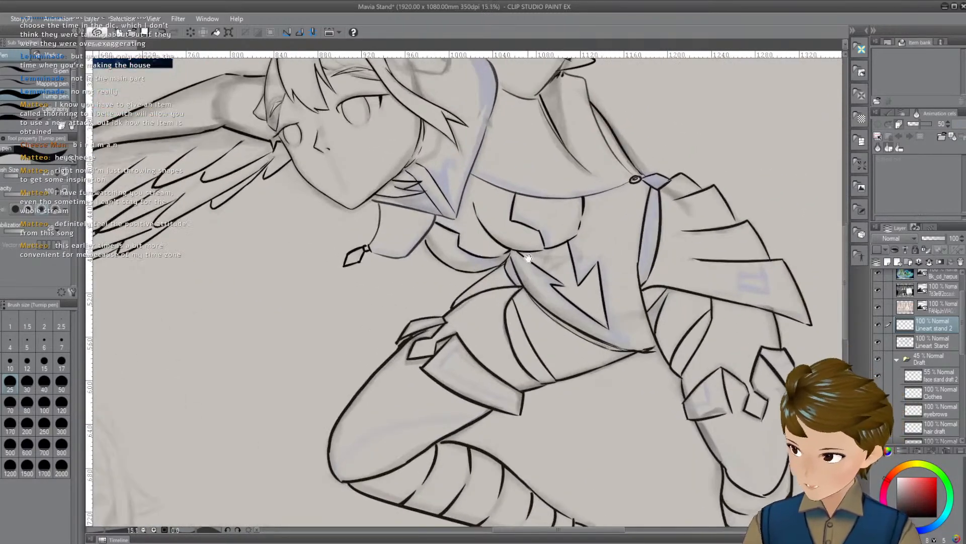
pyautogui.scroll(-2, 531, 259)
pyautogui.moveTo(531, 259); pyautogui.dragTo(573, 368)
pyautogui.scroll(-3, 463, 290)
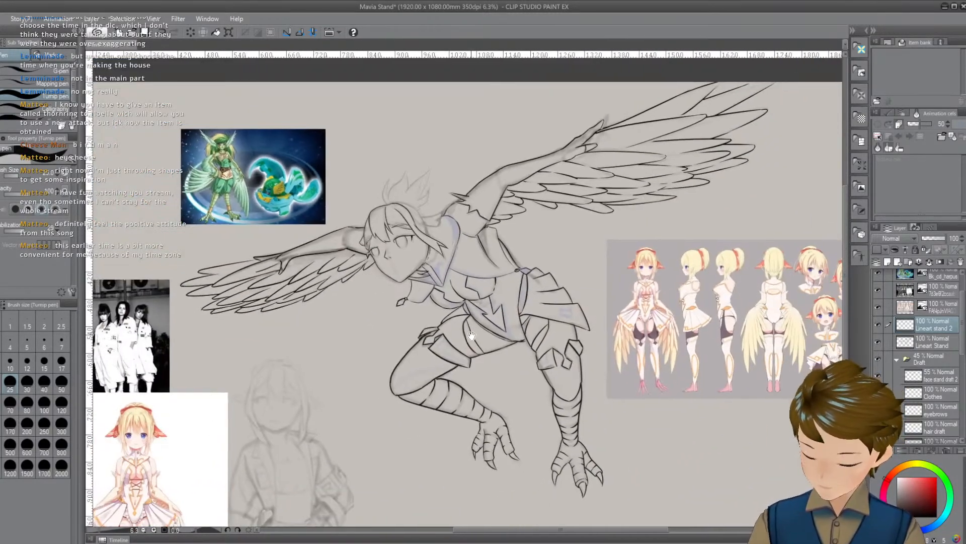
pyautogui.scroll(1, 473, 333)
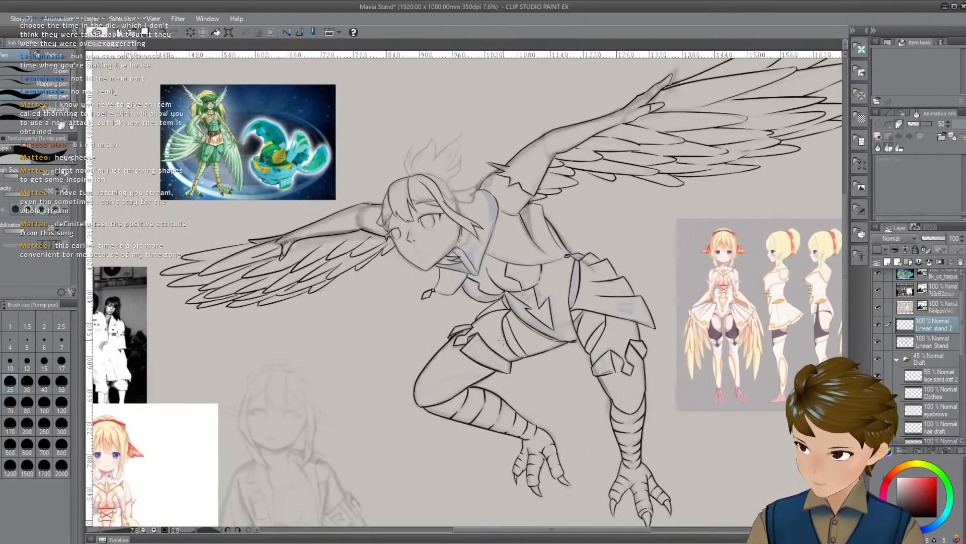
pyautogui.scroll(3, 503, 341)
pyautogui.moveTo(413, 232); pyautogui.dragTo(507, 328)
pyautogui.scroll(3, 506, 328)
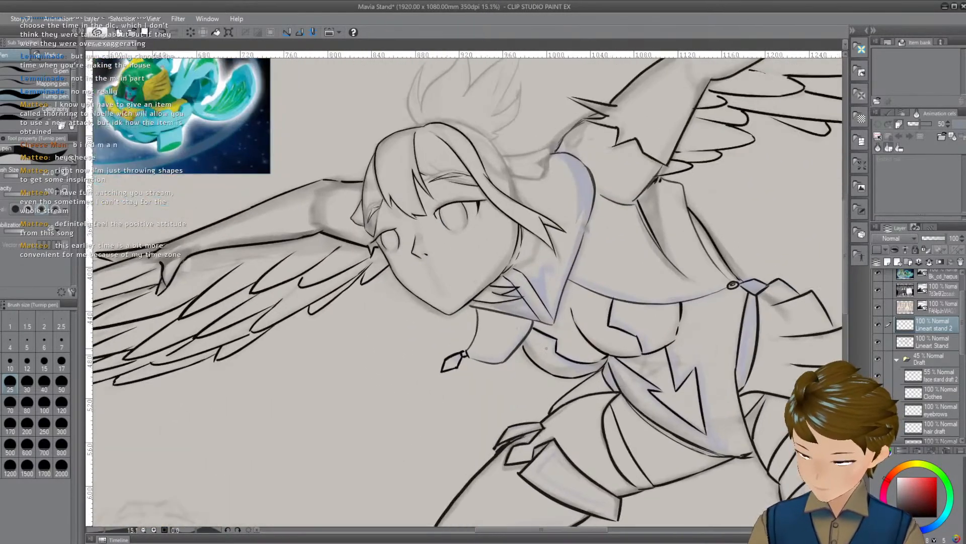
pyautogui.moveTo(473, 291); pyautogui.dragTo(553, 369)
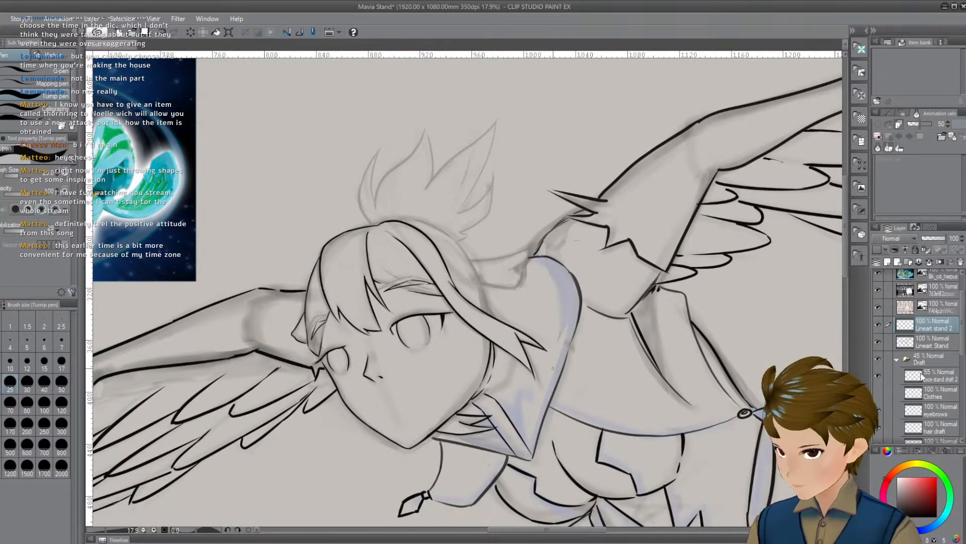
pyautogui.click(879, 325)
pyautogui.click(878, 324)
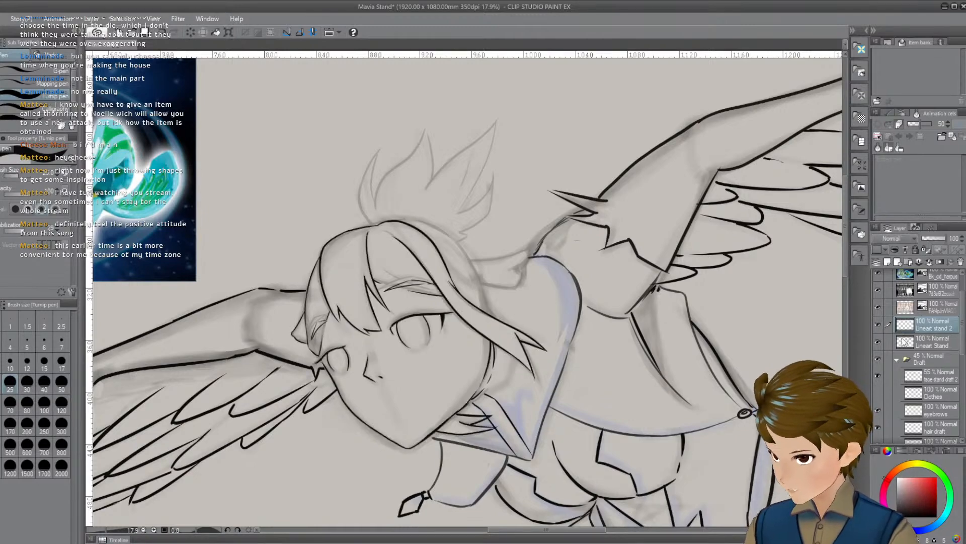
# Compare the inked head and face with the rough front-view sketch of the character in the jacket and the nearby references
pyautogui.scroll(-4, 410, 250)
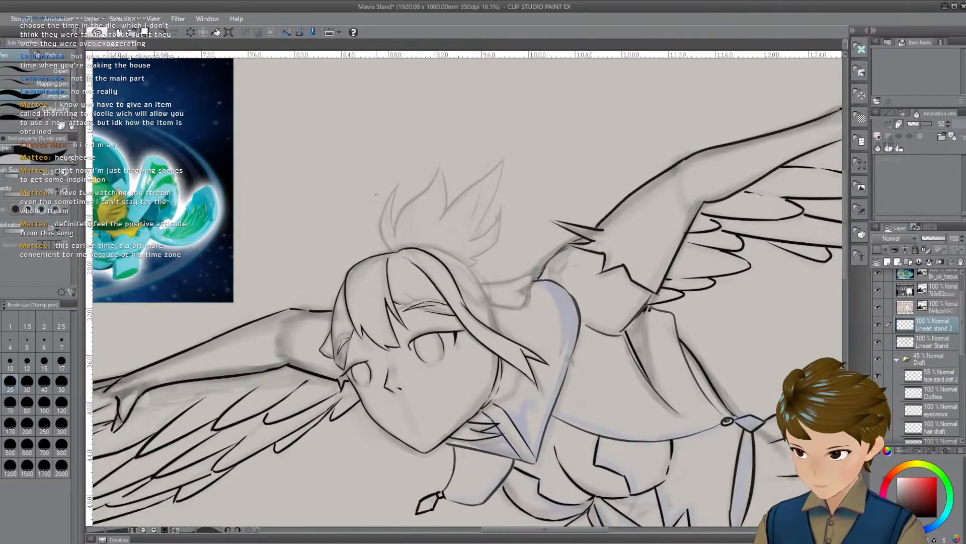
pyautogui.moveTo(445, 418)
pyautogui.mouseDown()
pyautogui.moveTo(602, 207)
pyautogui.moveTo(608, 157)
pyautogui.mouseUp()
pyautogui.scroll(-2, 509, 326)
pyautogui.moveTo(444, 318); pyautogui.dragTo(481, 282)
pyautogui.scroll(3, 482, 282)
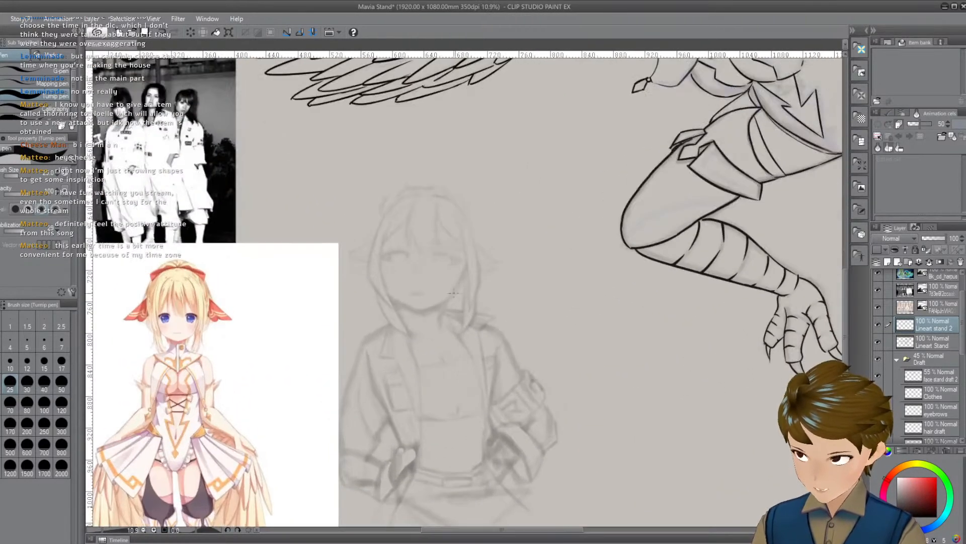
pyautogui.scroll(3, 482, 282)
pyautogui.moveTo(537, 268); pyautogui.dragTo(513, 309)
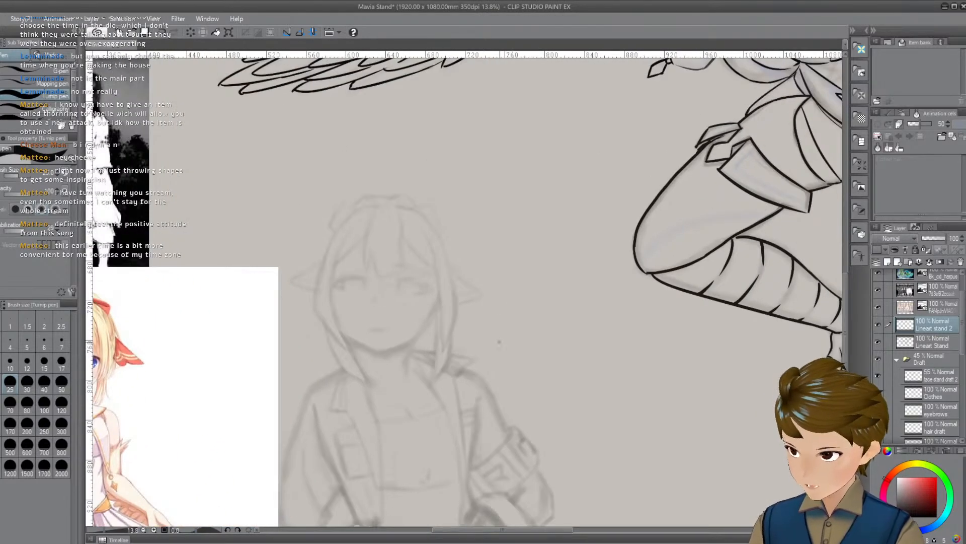
pyautogui.moveTo(599, 151); pyautogui.dragTo(405, 401)
pyautogui.scroll(-3, 405, 438)
pyautogui.moveTo(405, 438); pyautogui.dragTo(367, 475)
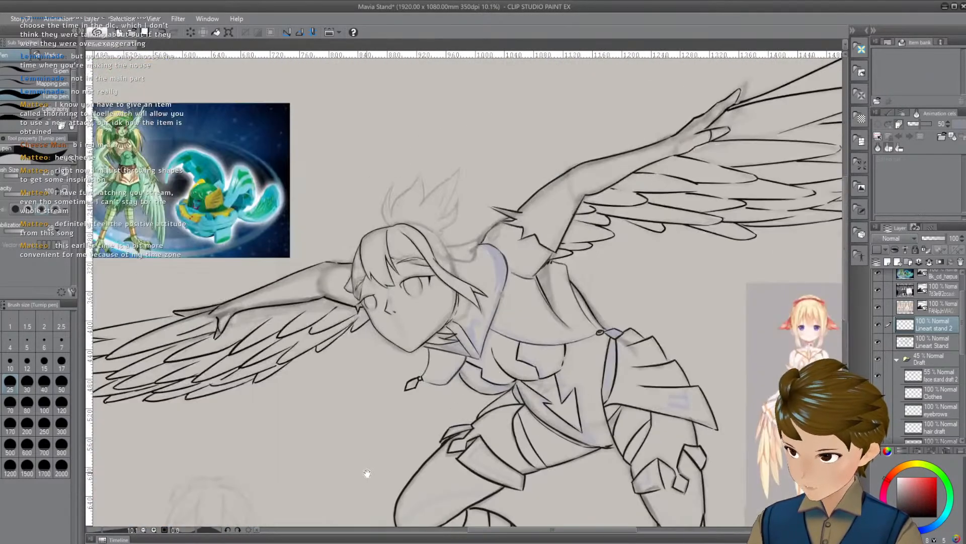
pyautogui.moveTo(373, 438); pyautogui.dragTo(596, 267)
pyautogui.scroll(3, 596, 268)
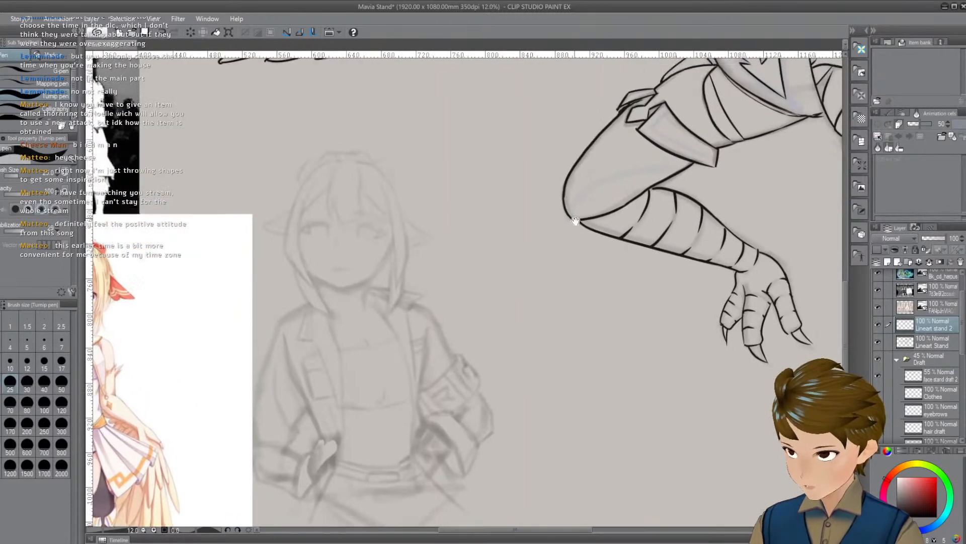
pyautogui.scroll(-2, 572, 294)
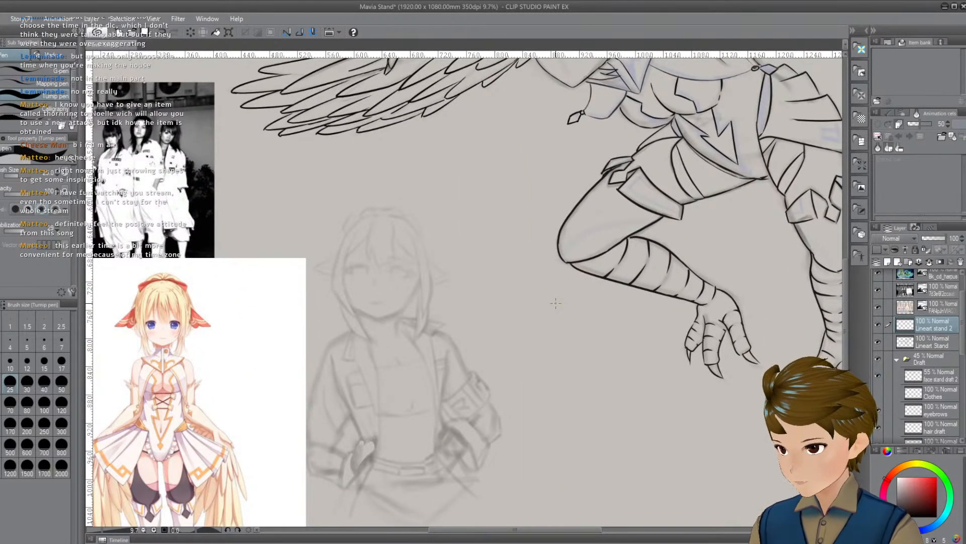
pyautogui.scroll(3, 555, 303)
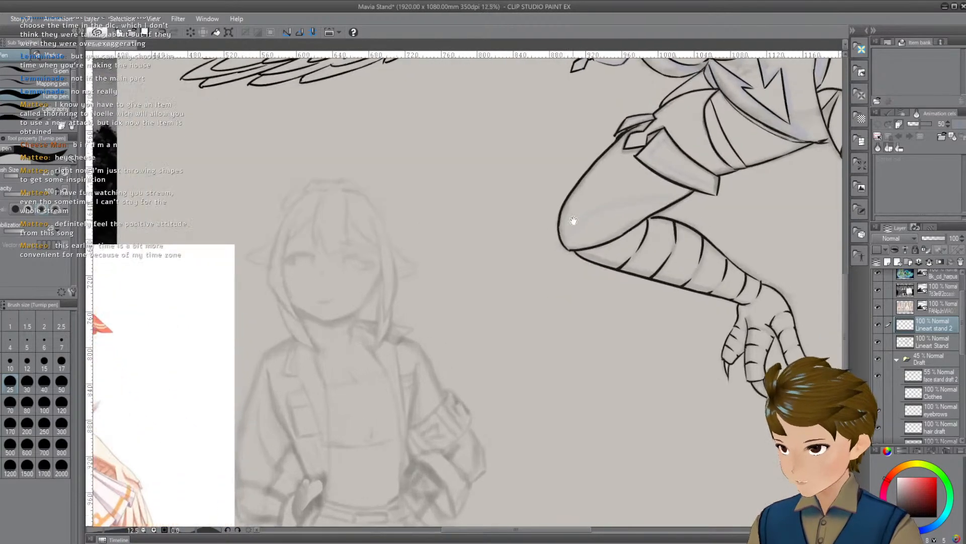
pyautogui.moveTo(572, 220); pyautogui.dragTo(526, 433)
pyautogui.scroll(-4, 554, 353)
pyautogui.scroll(3, 587, 264)
pyautogui.scroll(2, 587, 270)
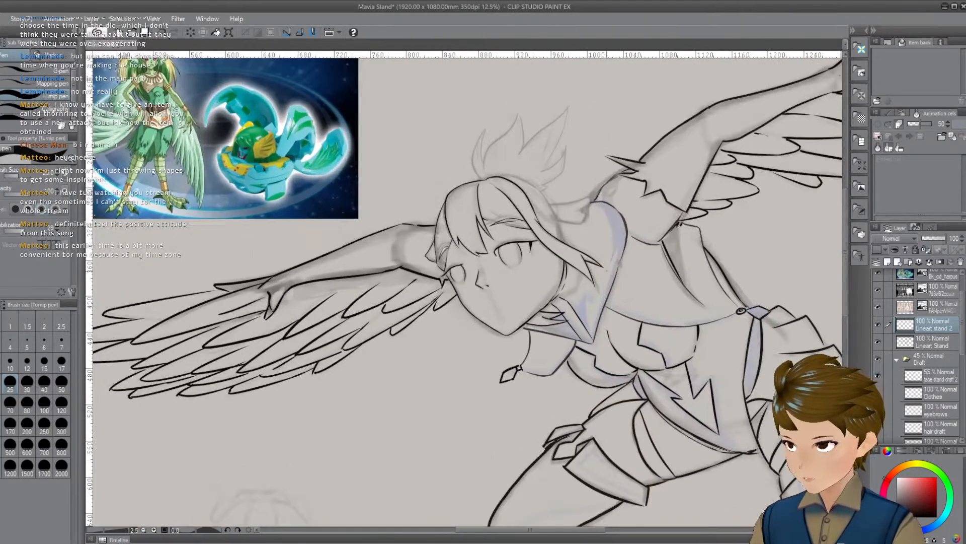
pyautogui.moveTo(588, 270); pyautogui.dragTo(555, 270)
pyautogui.scroll(1, 450, 383)
pyautogui.moveTo(451, 383)
pyautogui.mouseDown()
pyautogui.moveTo(485, 306)
pyautogui.moveTo(595, 168)
pyautogui.mouseUp()
pyautogui.scroll(-2, 594, 167)
pyautogui.scroll(-1, 535, 280)
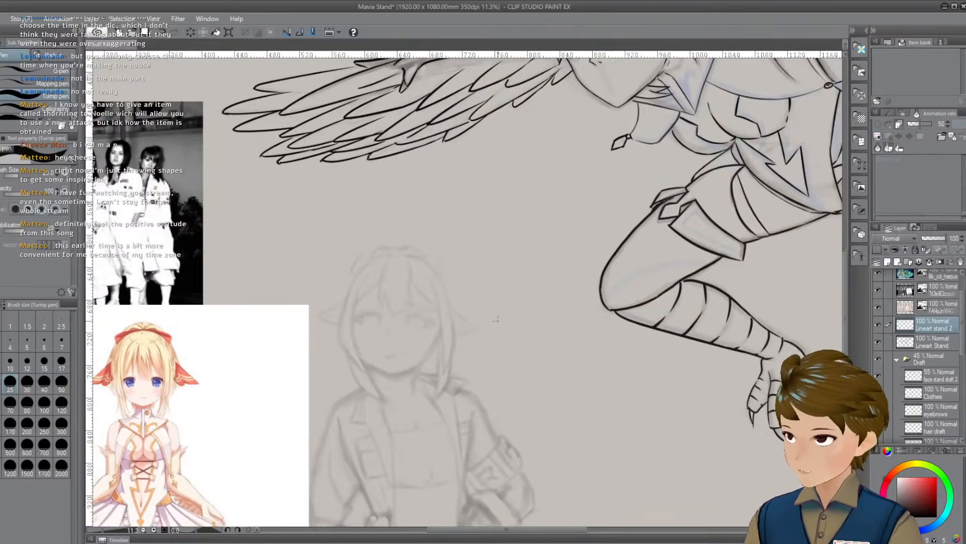
pyautogui.moveTo(535, 280)
pyautogui.mouseDown()
pyautogui.moveTo(548, 297)
pyautogui.moveTo(540, 171)
pyautogui.mouseUp()
pyautogui.scroll(2, 548, 297)
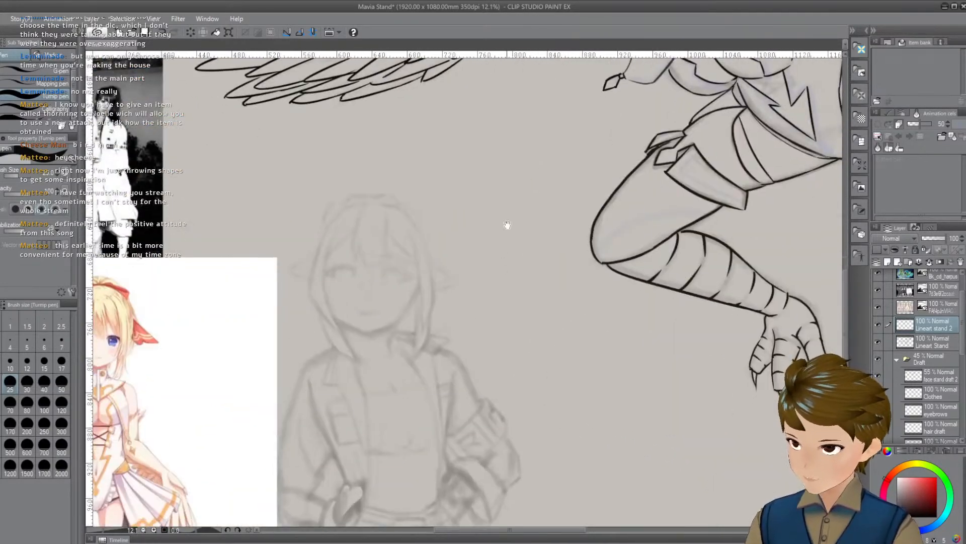
pyautogui.scroll(-3, 509, 225)
pyautogui.scroll(1, 567, 302)
pyautogui.moveTo(564, 316); pyautogui.dragTo(536, 331)
# Ink the upper edge of the pointed ear shape behind the near side of the head, redoing the stroke with pen size 30
pyautogui.scroll(5, 452, 285)
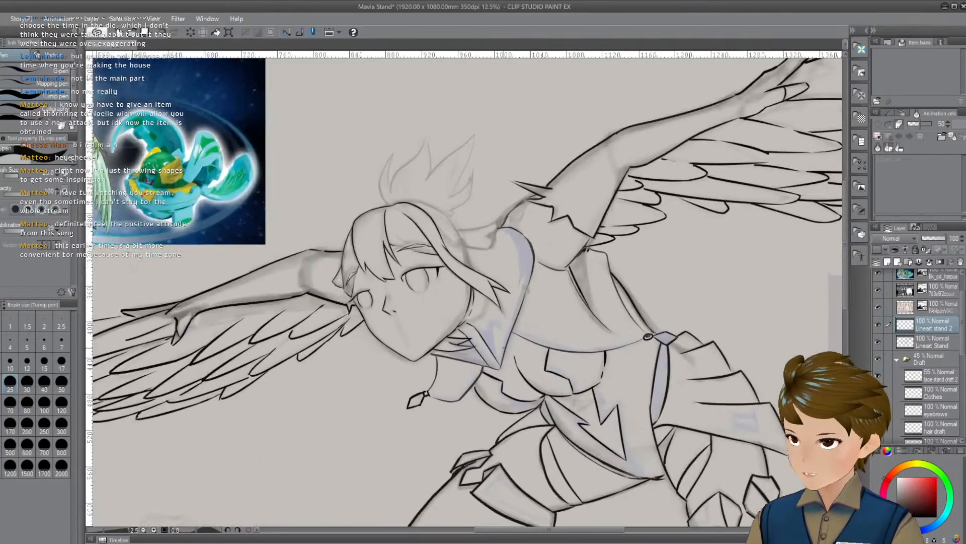
pyautogui.scroll(1, 561, 346)
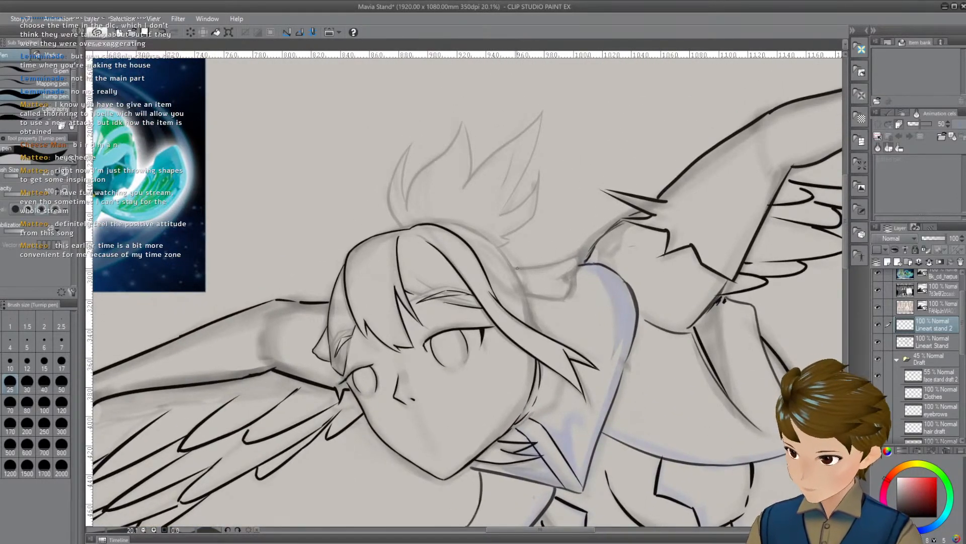
pyautogui.moveTo(514, 267); pyautogui.dragTo(579, 260)
pyautogui.moveTo(520, 269); pyautogui.dragTo(585, 257)
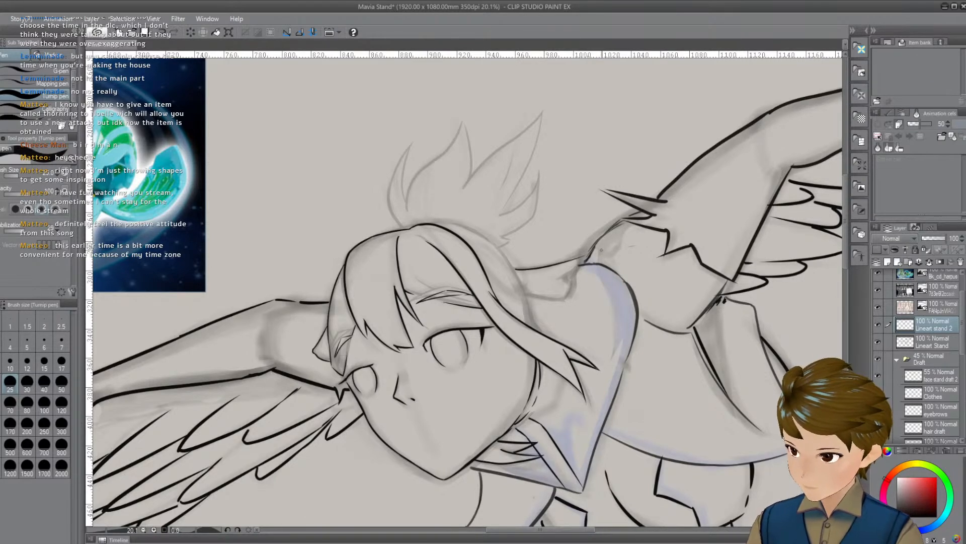
pyautogui.hotkey('ctrl', 'z')
pyautogui.moveTo(513, 269); pyautogui.dragTo(578, 257)
pyautogui.hotkey('ctrl', 'z')
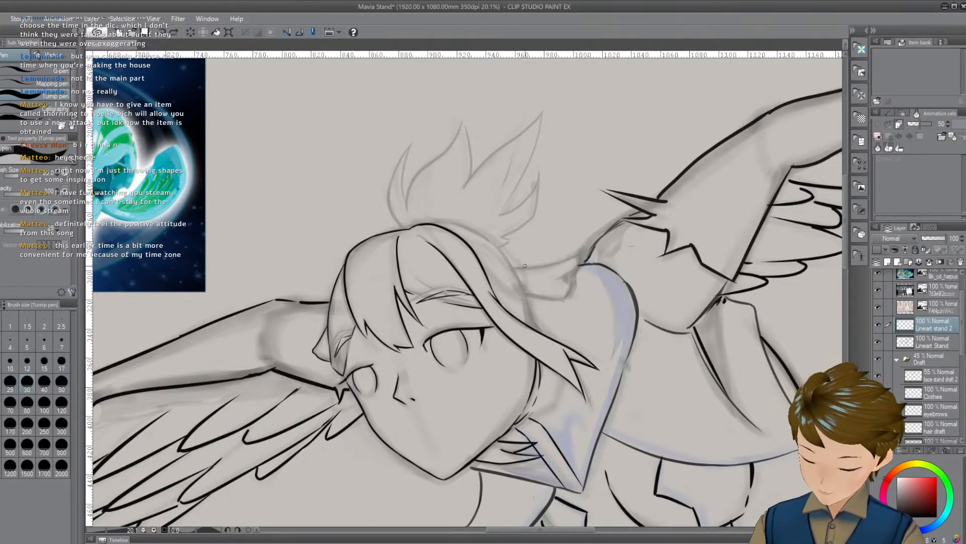
pyautogui.moveTo(513, 269); pyautogui.dragTo(580, 255)
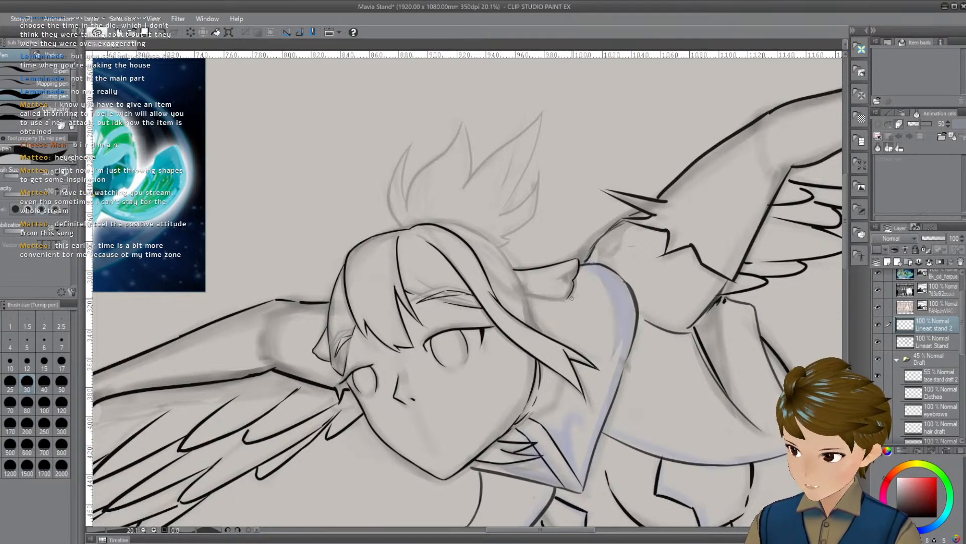
# Ink the lower edge of the near-side pointed ear back towards the hair, undoing the stray strokes
pyautogui.moveTo(571, 320); pyautogui.dragTo(619, 323)
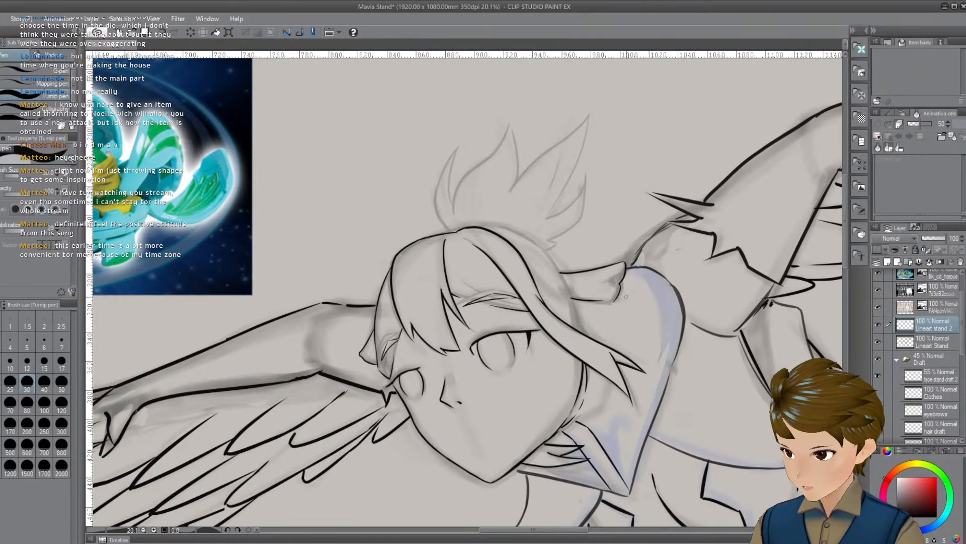
pyautogui.hotkey('ctrl', 'z')
pyautogui.moveTo(574, 299)
pyautogui.mouseDown()
pyautogui.moveTo(620, 304)
pyautogui.moveTo(621, 319)
pyautogui.moveTo(606, 331)
pyautogui.moveTo(600, 324)
pyautogui.mouseUp()
pyautogui.hotkey('ctrl', 'z')
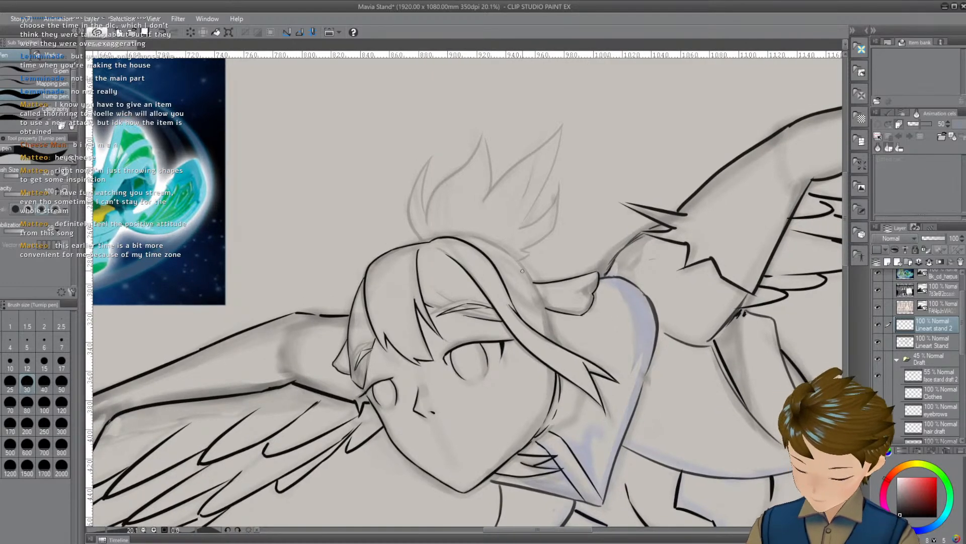
# Ink a short stretch of the head's top outline beneath the rough hair crest with pen size 40
pyautogui.moveTo(514, 256); pyautogui.dragTo(554, 342)
pyautogui.moveTo(616, 337)
pyautogui.mouseDown()
pyautogui.moveTo(687, 379)
pyautogui.moveTo(674, 388)
pyautogui.moveTo(677, 373)
pyautogui.moveTo(651, 387)
pyautogui.mouseUp()
pyautogui.press(']')
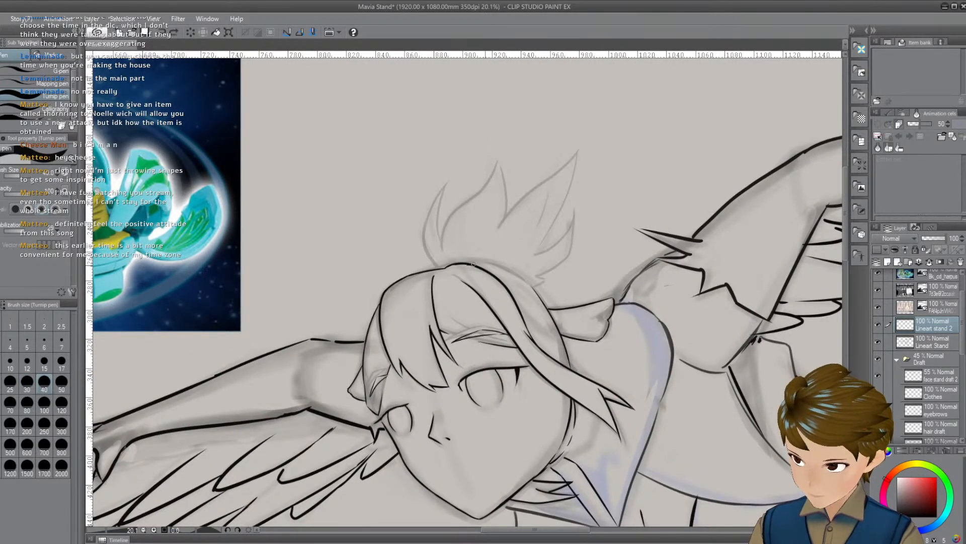
pyautogui.moveTo(473, 264); pyautogui.dragTo(501, 266)
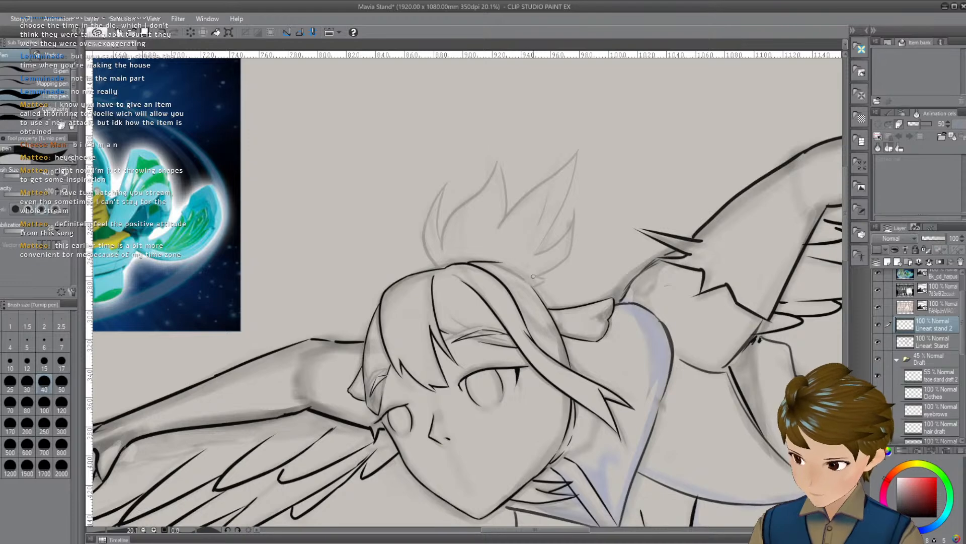
pyautogui.hotkey('ctrl', 'z')
pyautogui.hotkey('ctrl', 'y')
pyautogui.moveTo(638, 378); pyautogui.dragTo(571, 376)
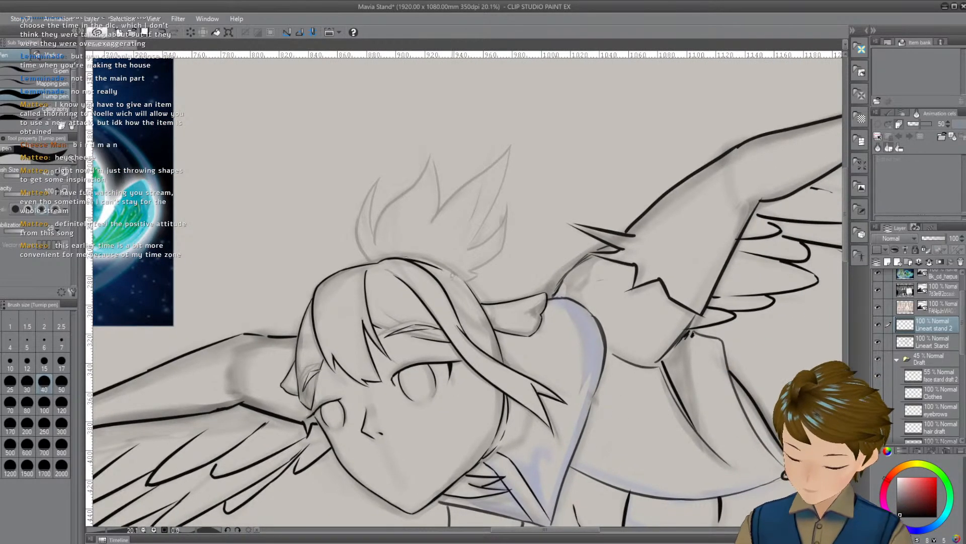
pyautogui.moveTo(589, 252); pyautogui.dragTo(610, 257)
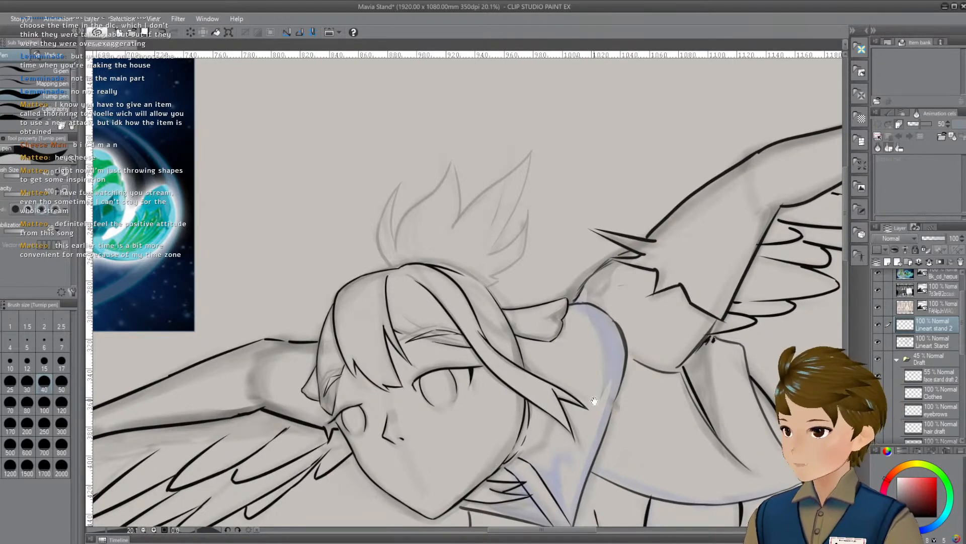
pyautogui.moveTo(593, 400)
pyautogui.mouseDown()
pyautogui.moveTo(539, 327)
pyautogui.moveTo(599, 398)
pyautogui.mouseUp()
pyautogui.moveTo(541, 303); pyautogui.dragTo(539, 317)
# Ink the outer edge of the small front tuft of the hair crest, redoing the stroke until it follows the draft
pyautogui.moveTo(446, 302); pyautogui.dragTo(455, 212)
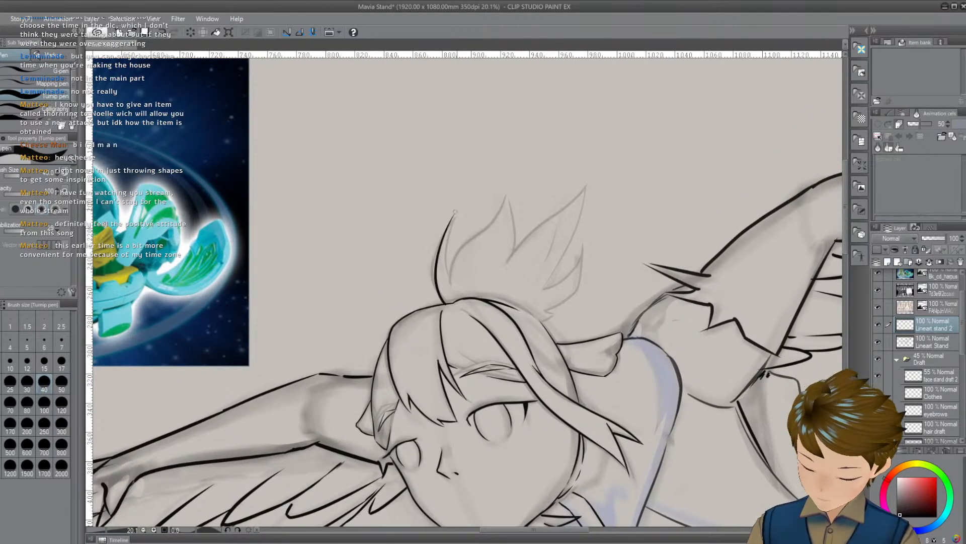
pyautogui.hotkey('ctrl', 'z')
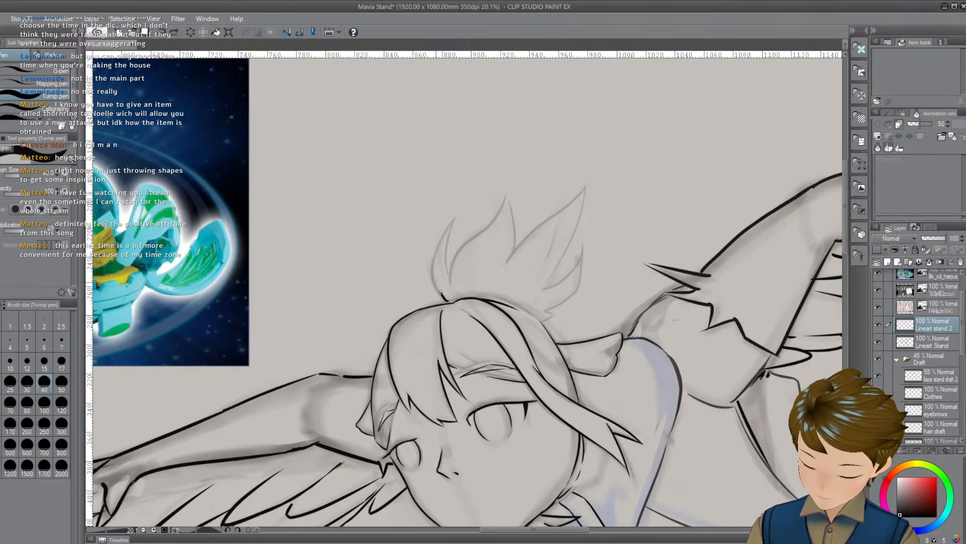
pyautogui.moveTo(441, 292); pyautogui.dragTo(438, 242)
pyautogui.hotkey('ctrl', 'z')
pyautogui.moveTo(448, 302)
pyautogui.mouseDown()
pyautogui.moveTo(437, 285)
pyautogui.moveTo(455, 211)
pyautogui.mouseUp()
pyautogui.hotkey('ctrl', 'z')
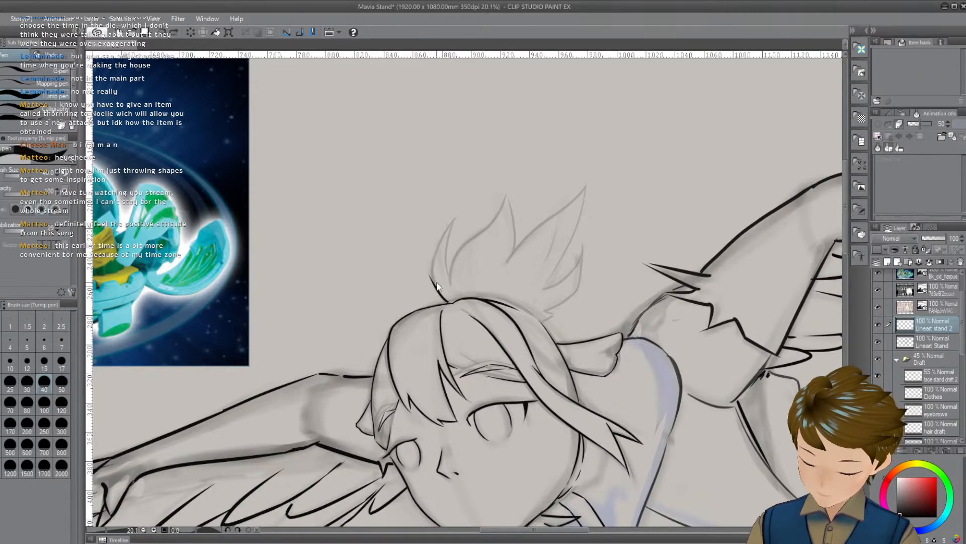
pyautogui.moveTo(436, 285); pyautogui.dragTo(439, 235)
pyautogui.hotkey('ctrl', 'z')
pyautogui.moveTo(436, 289); pyautogui.dragTo(455, 221)
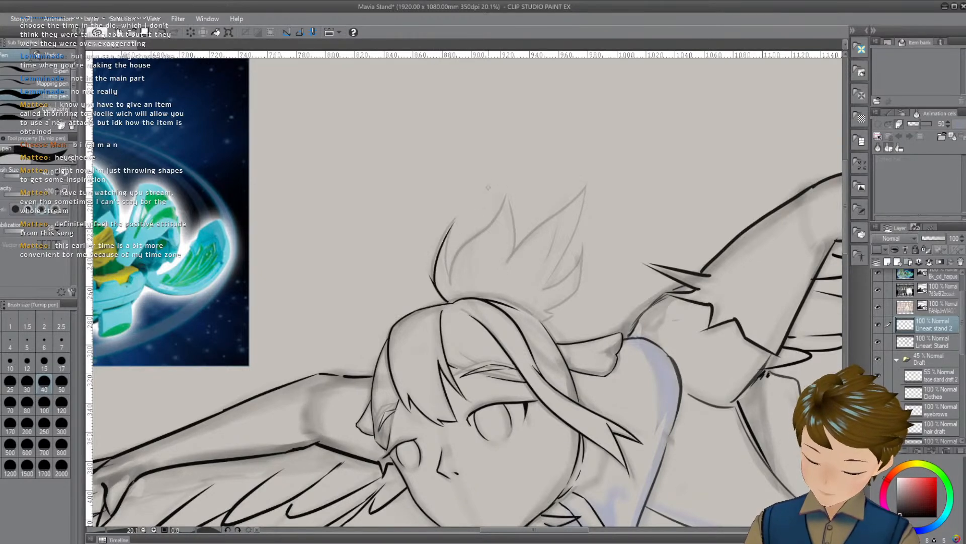
# Ink the inner edge of the small front tuft from its tip down towards the base of the crest, undoing stray strokes
pyautogui.moveTo(449, 277); pyautogui.dragTo(453, 223)
pyautogui.hotkey('ctrl', 'z')
pyautogui.moveTo(447, 268); pyautogui.dragTo(451, 222)
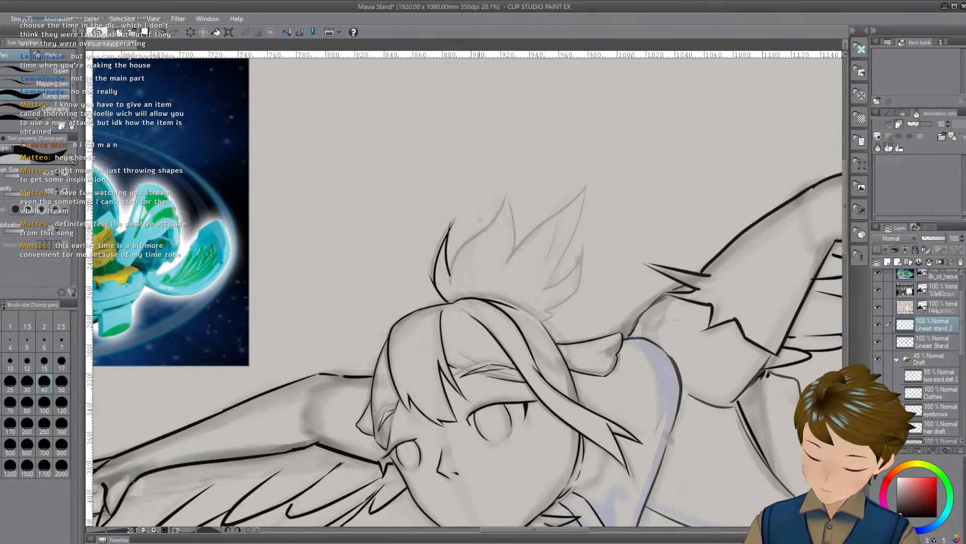
pyautogui.moveTo(452, 275); pyautogui.dragTo(453, 223)
pyautogui.hotkey('ctrl', 'z')
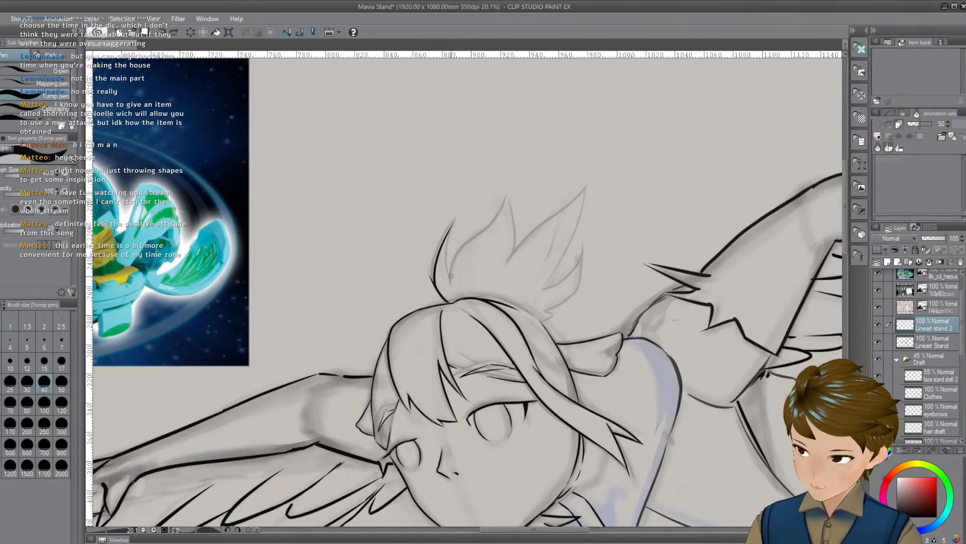
pyautogui.moveTo(449, 278); pyautogui.dragTo(453, 207)
pyautogui.hotkey('ctrl', 'z')
pyautogui.moveTo(446, 265); pyautogui.dragTo(455, 220)
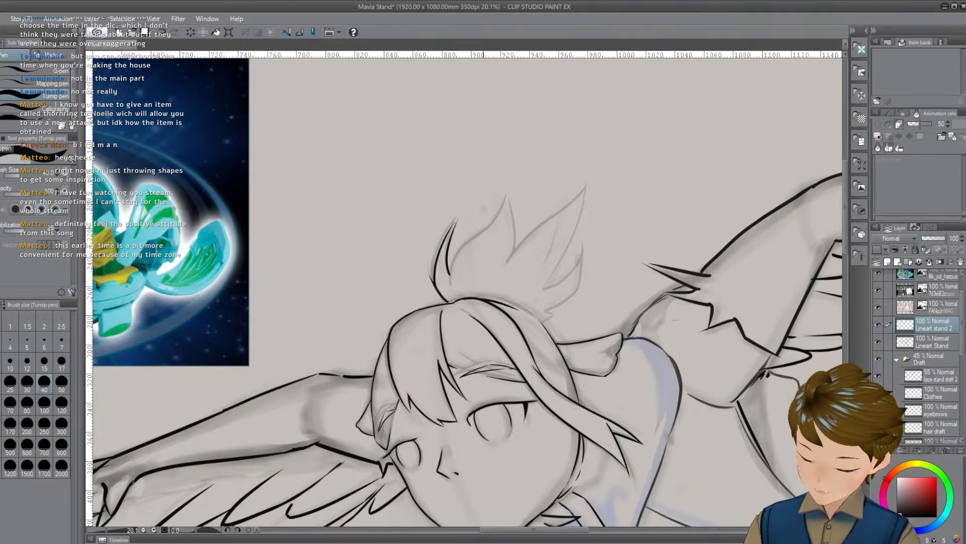
pyautogui.hotkey('ctrl', 'z')
pyautogui.moveTo(446, 268)
pyautogui.mouseDown()
pyautogui.moveTo(454, 226)
pyautogui.moveTo(446, 275)
pyautogui.moveTo(503, 210)
pyautogui.mouseUp()
pyautogui.hotkey('ctrl', 'z')
pyautogui.hotkey('ctrl', 'z')
pyautogui.hotkey('ctrl', 'z')
# Ink the front edge of the middle crest tuft as a curve rising from the small tuft's base to a pointed tip
pyautogui.moveTo(451, 282)
pyautogui.mouseDown()
pyautogui.moveTo(463, 247)
pyautogui.moveTo(512, 182)
pyautogui.mouseUp()
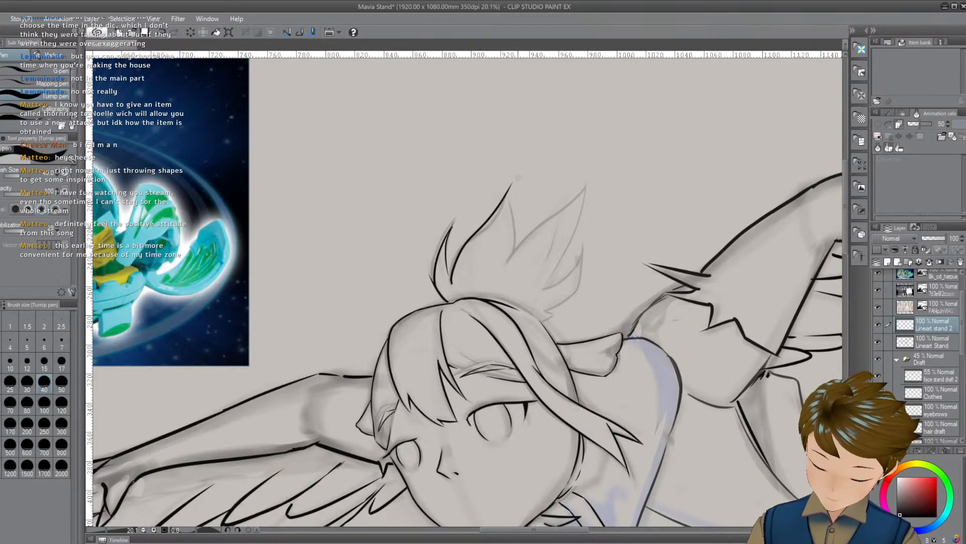
pyautogui.hotkey('ctrl', 'z')
pyautogui.moveTo(452, 290); pyautogui.dragTo(504, 197)
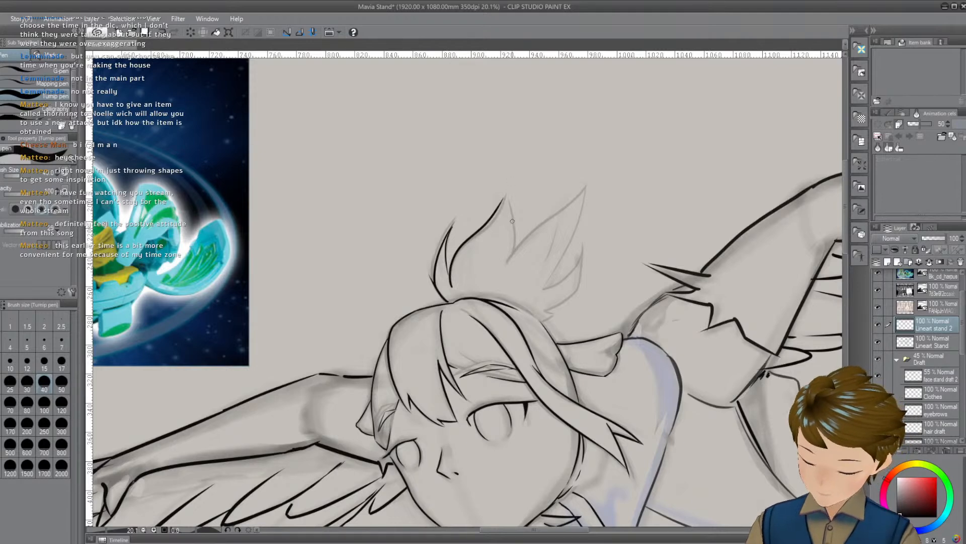
pyautogui.hotkey('ctrl', 'z')
pyautogui.moveTo(452, 289)
pyautogui.mouseDown()
pyautogui.moveTo(456, 258)
pyautogui.moveTo(513, 181)
pyautogui.mouseUp()
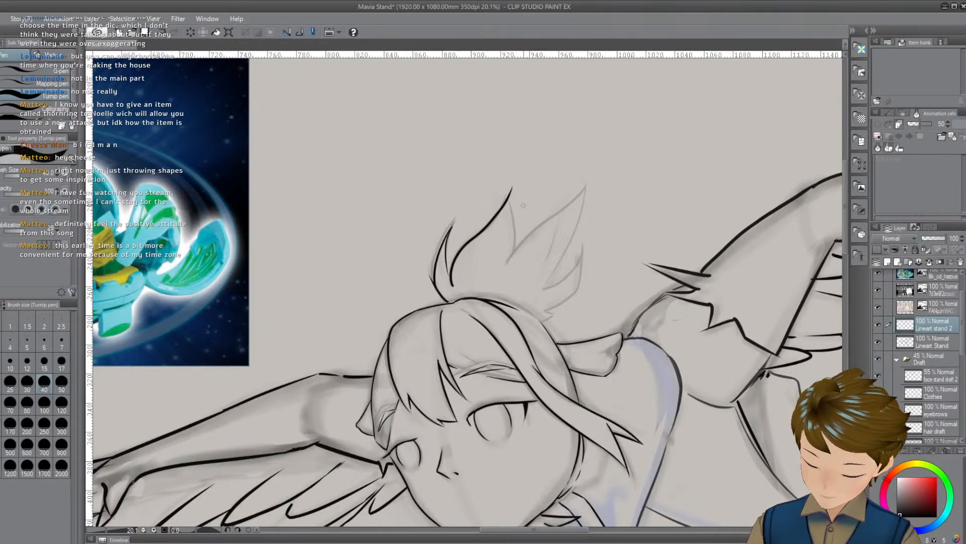
# Try to ink the back edge of the middle crest tuft between its tip and the notch behind it
pyautogui.moveTo(543, 221); pyautogui.dragTo(530, 217)
pyautogui.moveTo(499, 250)
pyautogui.mouseDown()
pyautogui.moveTo(504, 204)
pyautogui.moveTo(531, 231)
pyautogui.mouseUp()
pyautogui.moveTo(490, 260); pyautogui.dragTo(495, 194)
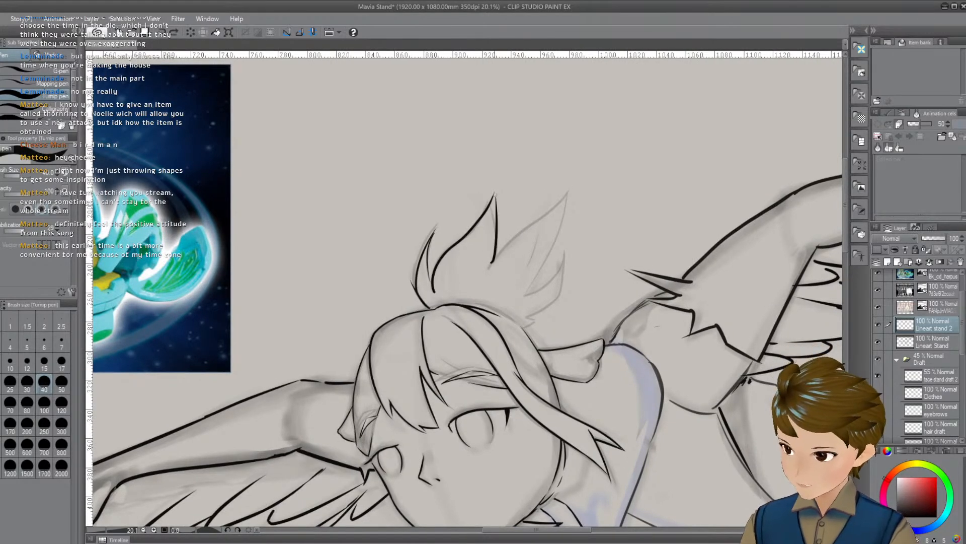
pyautogui.hotkey('ctrl', 'y')
pyautogui.hotkey('ctrl', 'z')
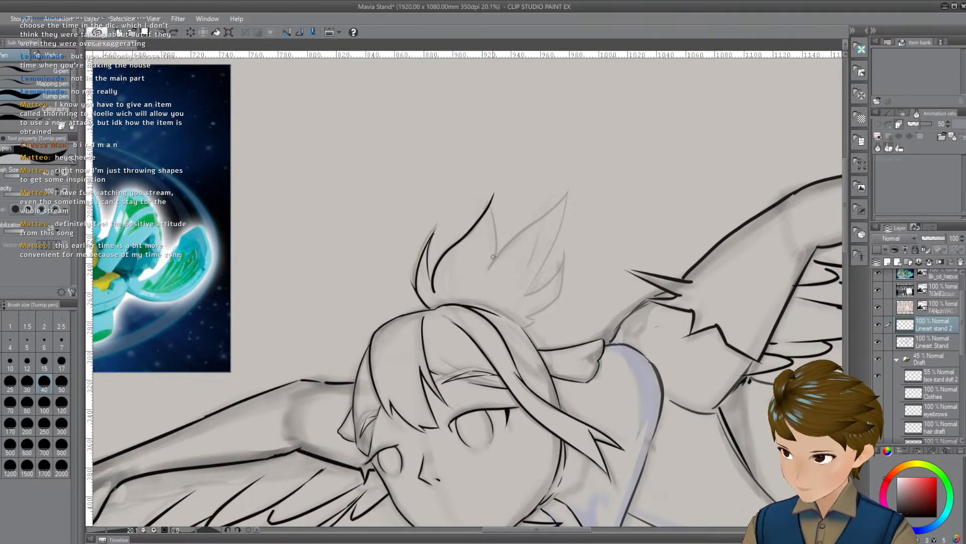
pyautogui.hotkey('ctrl', 'y')
pyautogui.hotkey('ctrl', 'z')
pyautogui.moveTo(492, 261); pyautogui.dragTo(495, 198)
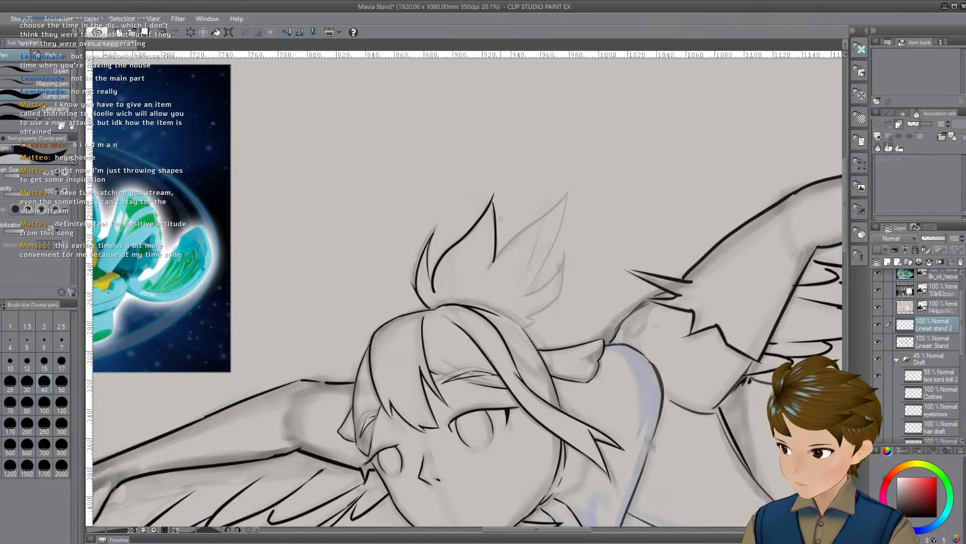
pyautogui.hotkey('ctrl', 'z')
pyautogui.moveTo(491, 261)
pyautogui.mouseDown()
pyautogui.moveTo(494, 203)
pyautogui.moveTo(496, 244)
pyautogui.mouseUp()
pyautogui.hotkey('ctrl', 'z')
pyautogui.hotkey('ctrl', 'z')
pyautogui.moveTo(494, 194); pyautogui.dragTo(495, 244)
pyautogui.hotkey('ctrl', 'z')
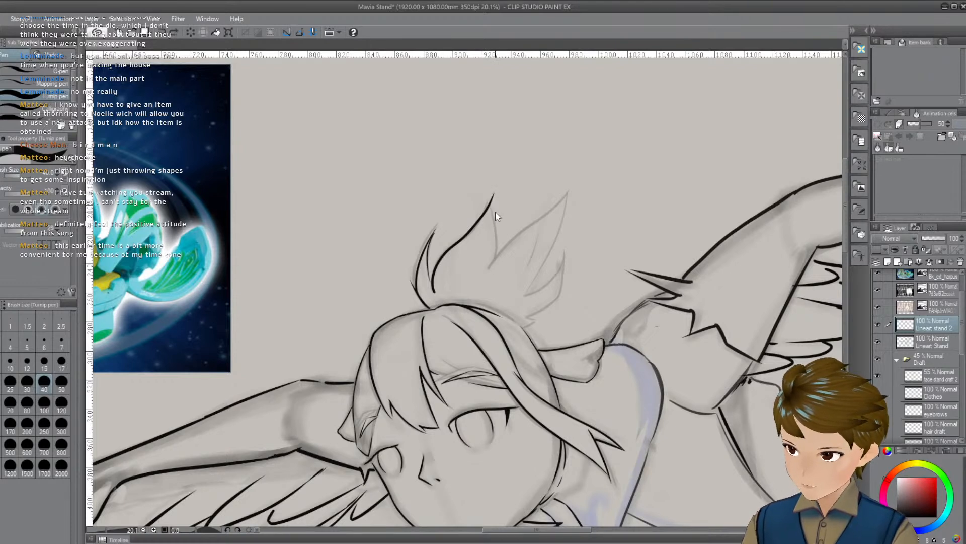
pyautogui.moveTo(494, 204); pyautogui.dragTo(495, 252)
pyautogui.hotkey('ctrl', 'z')
pyautogui.moveTo(494, 190); pyautogui.dragTo(495, 252)
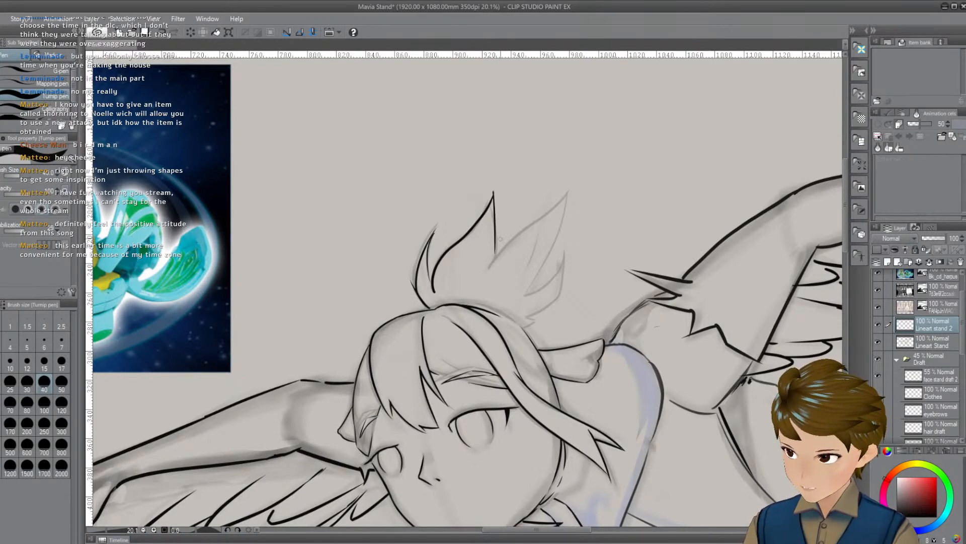
pyautogui.hotkey('ctrl', 'z')
pyautogui.moveTo(493, 193); pyautogui.dragTo(496, 249)
pyautogui.hotkey('ctrl', 'z')
pyautogui.moveTo(494, 192)
pyautogui.mouseDown()
pyautogui.moveTo(492, 265)
pyautogui.moveTo(496, 191)
pyautogui.mouseUp()
pyautogui.hotkey('ctrl', 'z')
pyautogui.hotkey('ctrl', 'z')
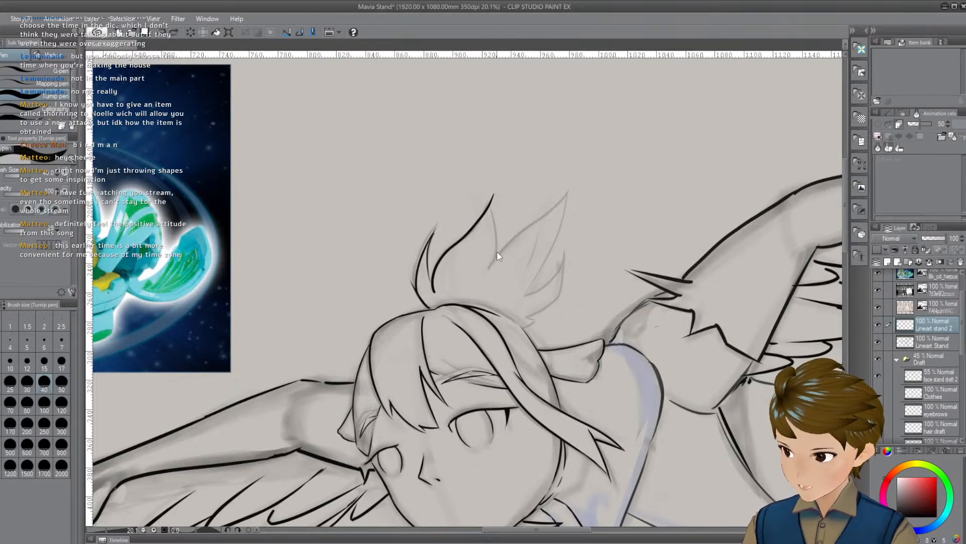
# Ink the back edge of the middle crest tuft from its tip down into the notch, undoing the stray strokes
pyautogui.moveTo(493, 262); pyautogui.dragTo(495, 201)
pyautogui.hotkey('ctrl', 'z')
pyautogui.moveTo(495, 264); pyautogui.dragTo(500, 192)
pyautogui.hotkey('ctrl', 'z')
pyautogui.moveTo(491, 263)
pyautogui.mouseDown()
pyautogui.moveTo(499, 203)
pyautogui.moveTo(496, 247)
pyautogui.mouseUp()
pyautogui.hotkey('ctrl', 'z')
pyautogui.hotkey('ctrl', 'z')
pyautogui.moveTo(494, 190)
pyautogui.mouseDown()
pyautogui.moveTo(491, 272)
pyautogui.moveTo(495, 199)
pyautogui.moveTo(493, 261)
pyautogui.mouseUp()
pyautogui.hotkey('ctrl', 'z')
pyautogui.hotkey('ctrl', 'z')
pyautogui.hotkey('ctrl', 'z')
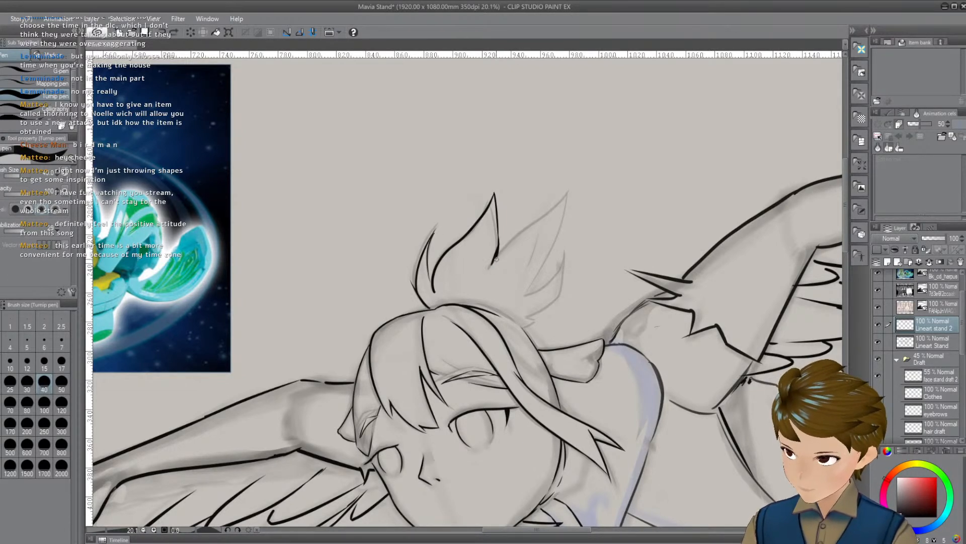
# Ink the front edge of the tall rear crest tuft from the notch up to its pointed tip
pyautogui.moveTo(491, 263); pyautogui.dragTo(530, 225)
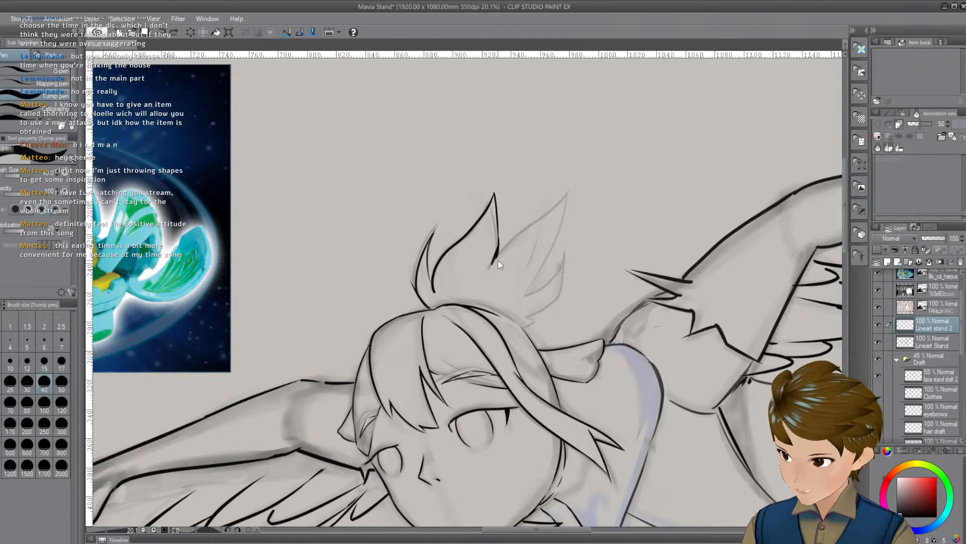
pyautogui.moveTo(492, 262); pyautogui.dragTo(572, 191)
pyautogui.hotkey('ctrl', 'z')
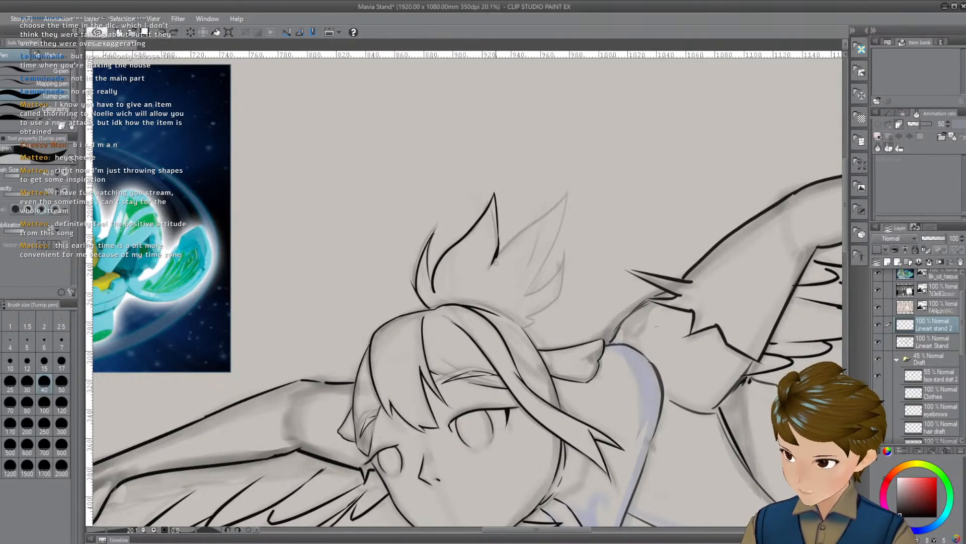
pyautogui.moveTo(491, 262); pyautogui.dragTo(572, 190)
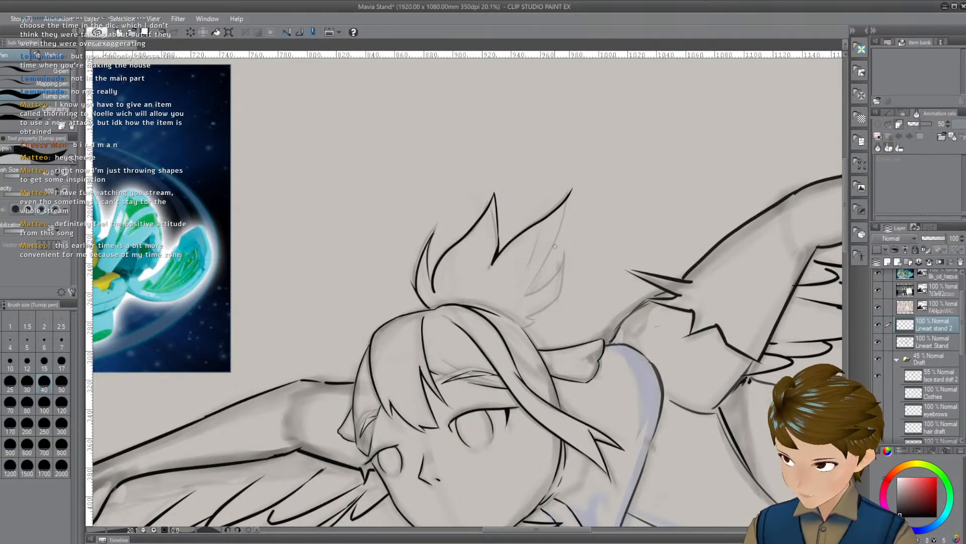
# Ink the back edge of the tall rear crest tuft between its tip and the lower notch, redoing the stroke
pyautogui.moveTo(527, 291)
pyautogui.mouseDown()
pyautogui.moveTo(574, 200)
pyautogui.moveTo(574, 177)
pyautogui.mouseUp()
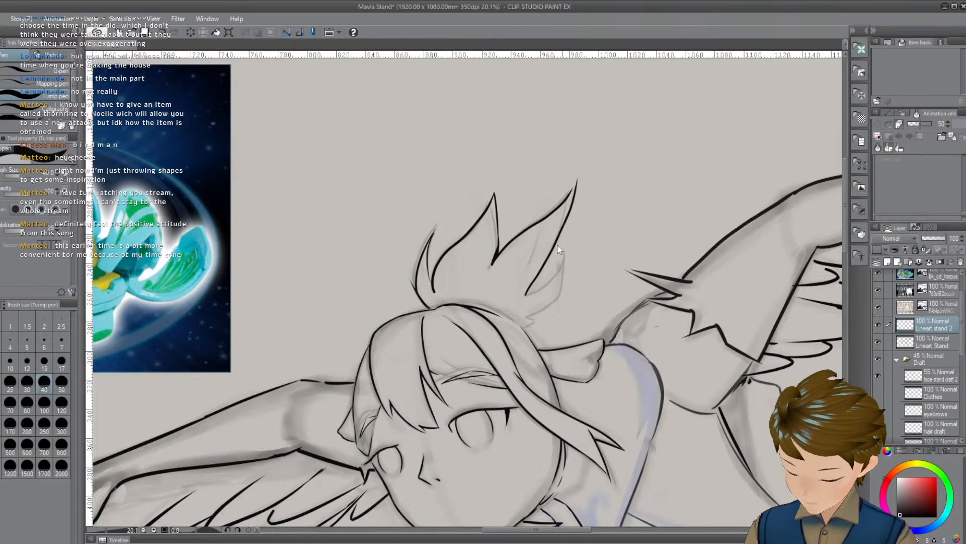
pyautogui.hotkey('ctrl', 'z')
pyautogui.moveTo(521, 294); pyautogui.dragTo(567, 202)
pyautogui.hotkey('ctrl', 'z')
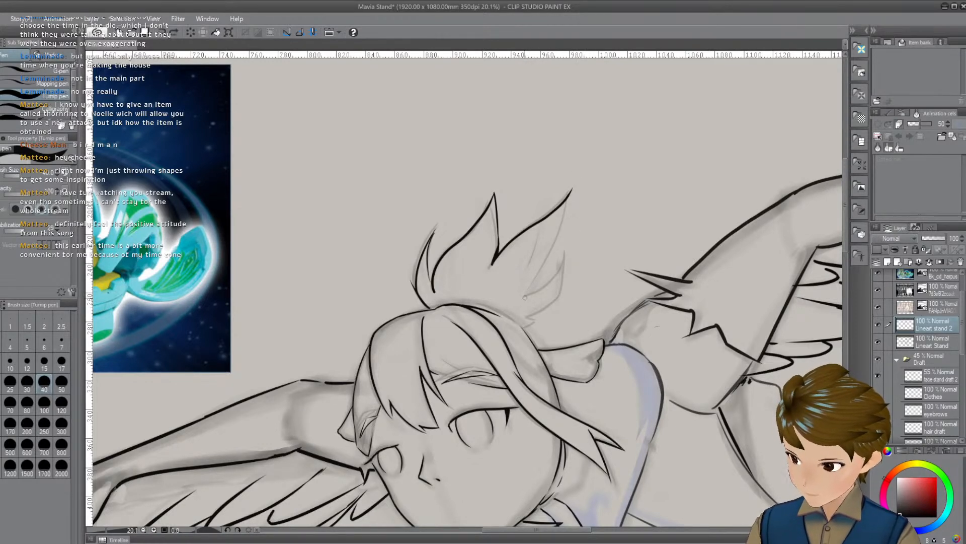
pyautogui.moveTo(525, 297)
pyautogui.mouseDown()
pyautogui.moveTo(550, 259)
pyautogui.moveTo(572, 192)
pyautogui.moveTo(562, 219)
pyautogui.mouseUp()
pyautogui.hotkey('ctrl', 'z')
pyautogui.hotkey('ctrl', 'z')
pyautogui.hotkey('ctrl', 'z')
pyautogui.scroll(-1, 598, 212)
pyautogui.hotkey('ctrl', 'z')
# Ink the upper edge of the small lowest crest tuft, curving out from the notch under the tall tuft
pyautogui.moveTo(528, 245); pyautogui.dragTo(564, 213)
pyautogui.hotkey('ctrl', 'z')
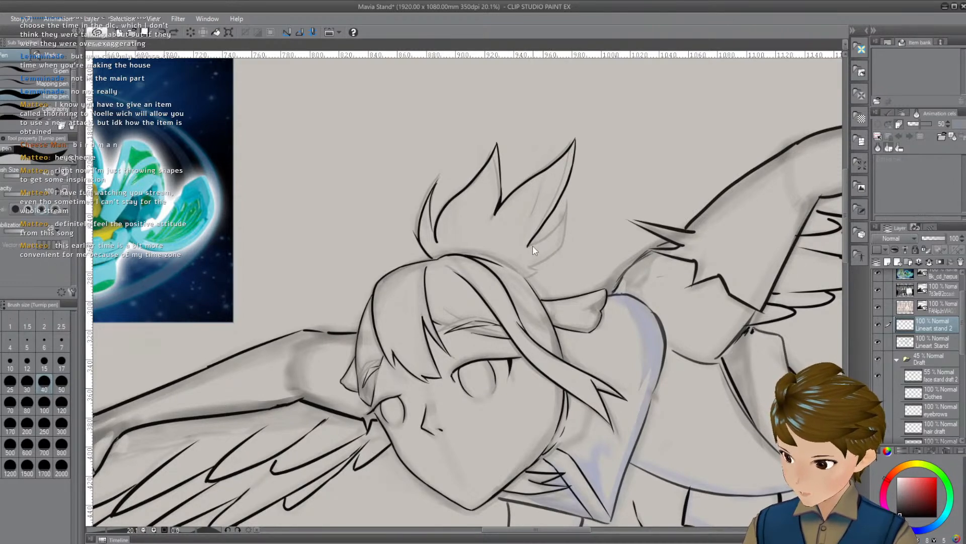
pyautogui.moveTo(527, 246); pyautogui.dragTo(565, 211)
pyautogui.hotkey('ctrl', 'z')
pyautogui.moveTo(528, 245); pyautogui.dragTo(565, 211)
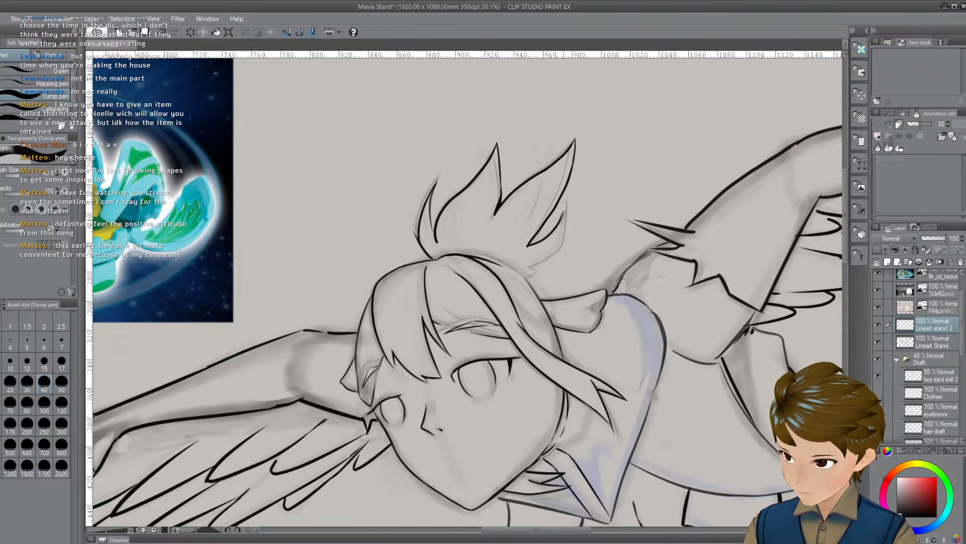
pyautogui.hotkey('ctrl', 'z')
pyautogui.moveTo(527, 245); pyautogui.dragTo(566, 202)
pyautogui.hotkey('ctrl', 'z')
pyautogui.moveTo(528, 246); pyautogui.dragTo(565, 207)
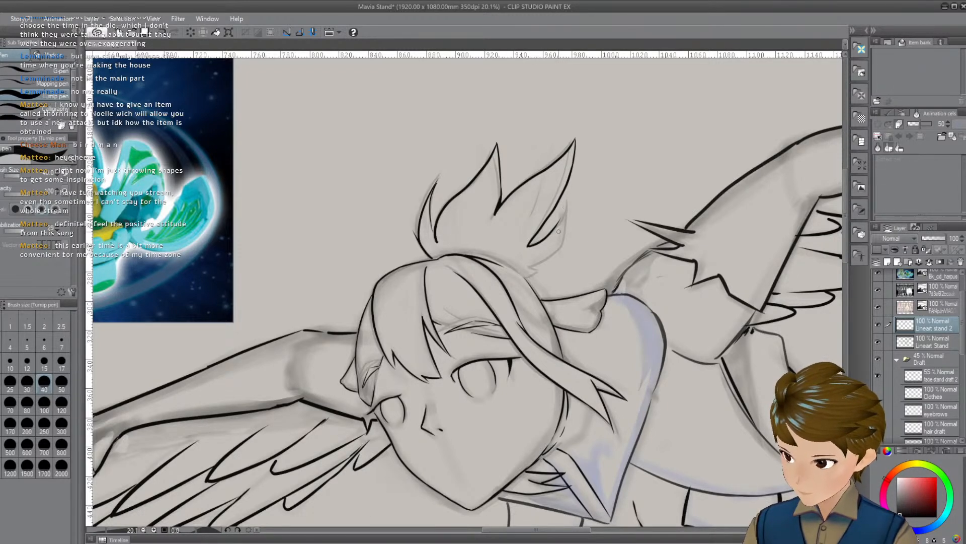
# Ink the lower edge of the lowest crest tuft and join it with a small jag to the back of the head
pyautogui.moveTo(541, 259)
pyautogui.mouseDown()
pyautogui.moveTo(562, 216)
pyautogui.moveTo(591, 200)
pyautogui.mouseUp()
pyautogui.hotkey('ctrl', 'z')
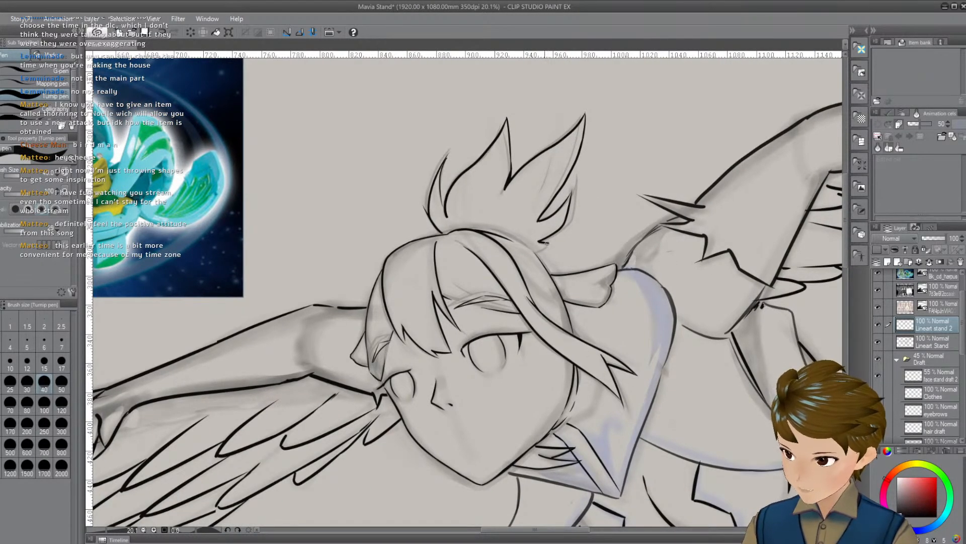
pyautogui.hotkey('ctrl', 'z')
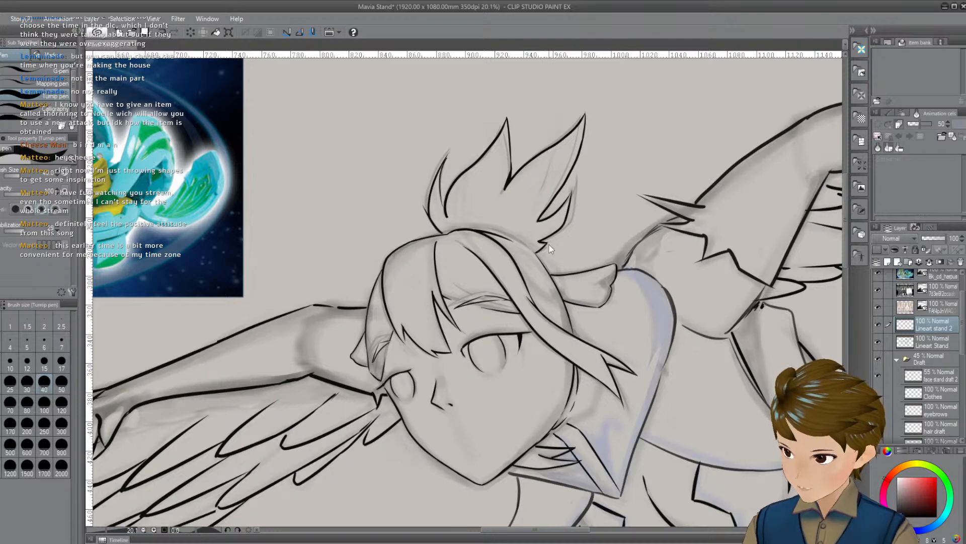
pyautogui.moveTo(537, 250)
pyautogui.mouseDown()
pyautogui.moveTo(547, 245)
pyautogui.moveTo(534, 252)
pyautogui.mouseUp()
pyautogui.hotkey('ctrl', 'z')
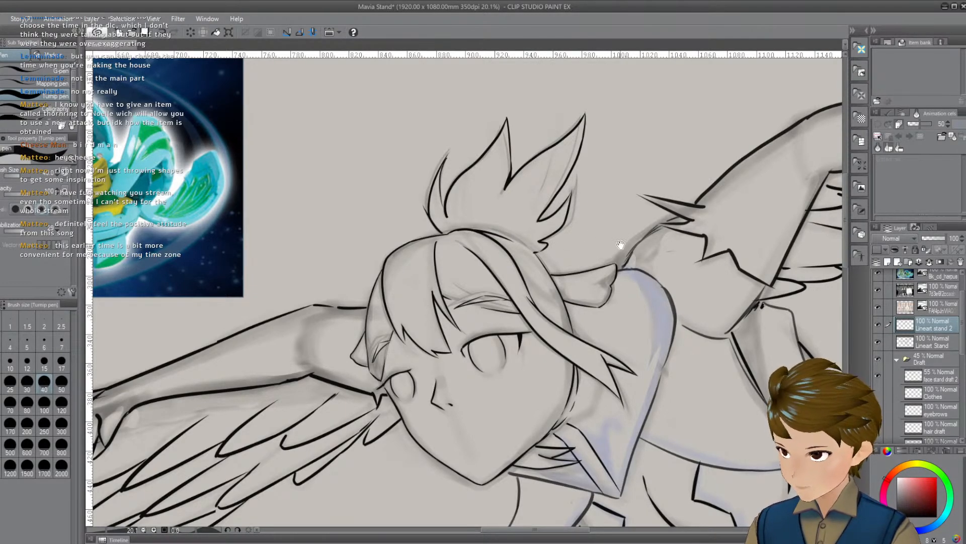
# Try to reinforce the head's top outline directly beneath the inked hair crest
pyautogui.moveTo(620, 245)
pyautogui.mouseDown()
pyautogui.moveTo(600, 253)
pyautogui.moveTo(613, 260)
pyautogui.mouseUp()
pyautogui.moveTo(659, 290); pyautogui.dragTo(656, 295)
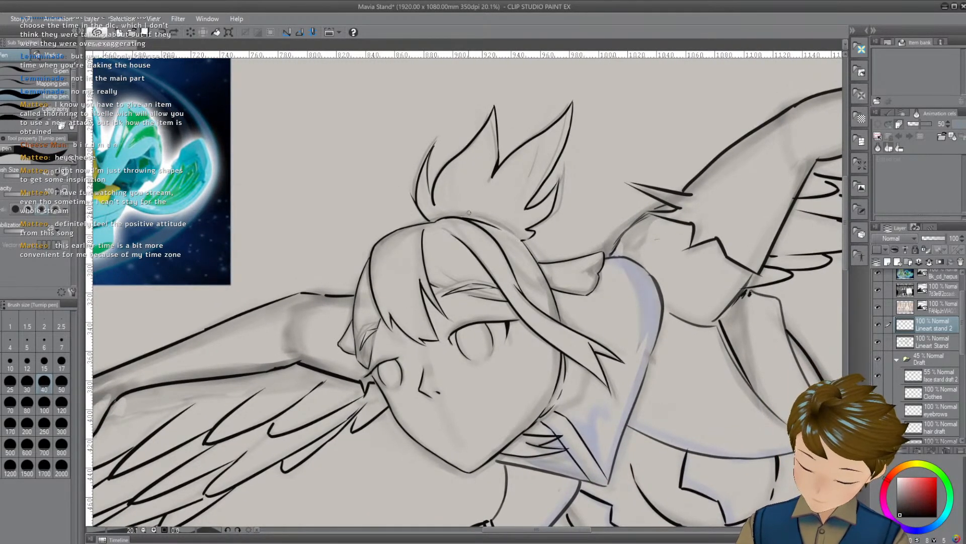
pyautogui.moveTo(452, 218); pyautogui.dragTo(515, 232)
pyautogui.hotkey('ctrl', 'z')
pyautogui.moveTo(458, 218); pyautogui.dragTo(502, 229)
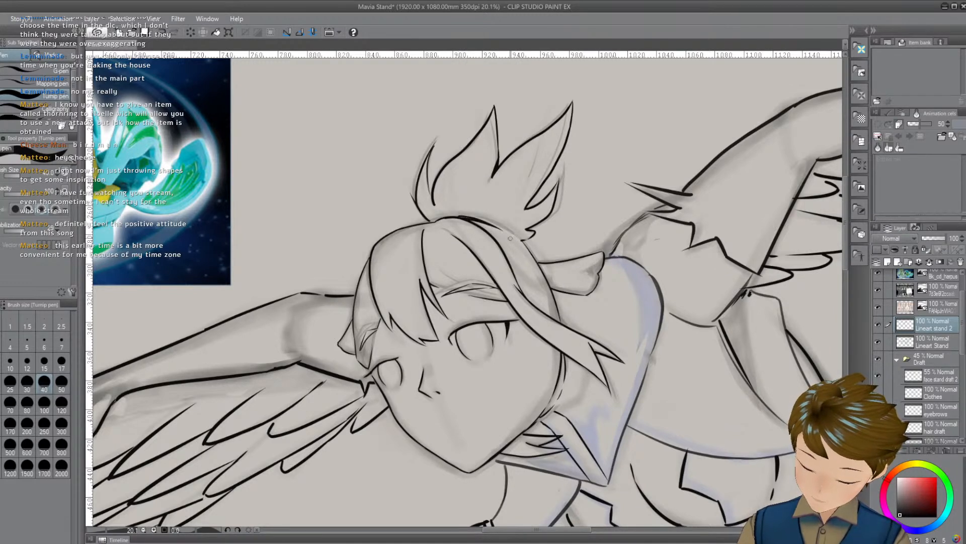
pyautogui.hotkey('ctrl', 'z')
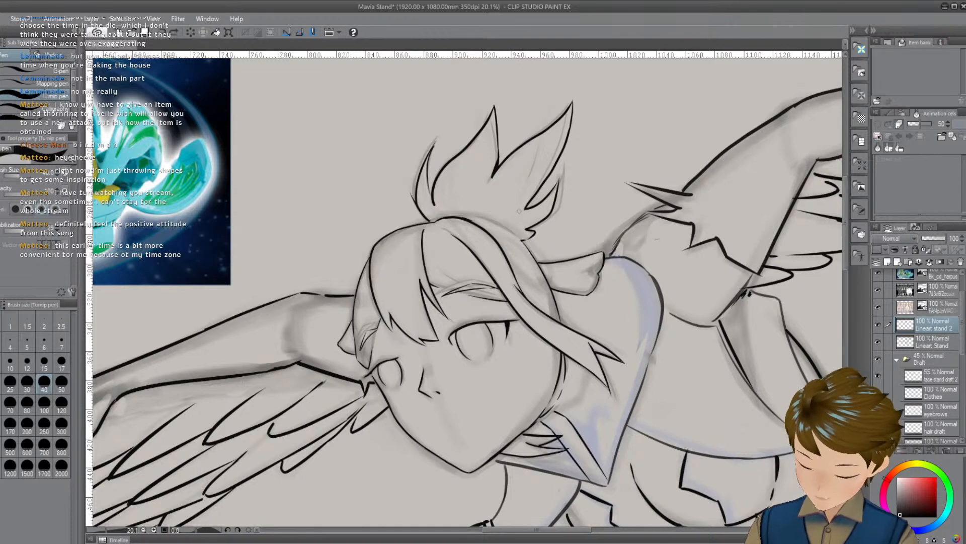
# Ink short crease lines at the back of the head directly beneath the hair crest, redoing the first stroke
pyautogui.moveTo(517, 236)
pyautogui.mouseDown()
pyautogui.moveTo(507, 248)
pyautogui.moveTo(519, 264)
pyautogui.mouseUp()
pyautogui.hotkey('ctrl', 'z')
pyautogui.hotkey('ctrl', 'z')
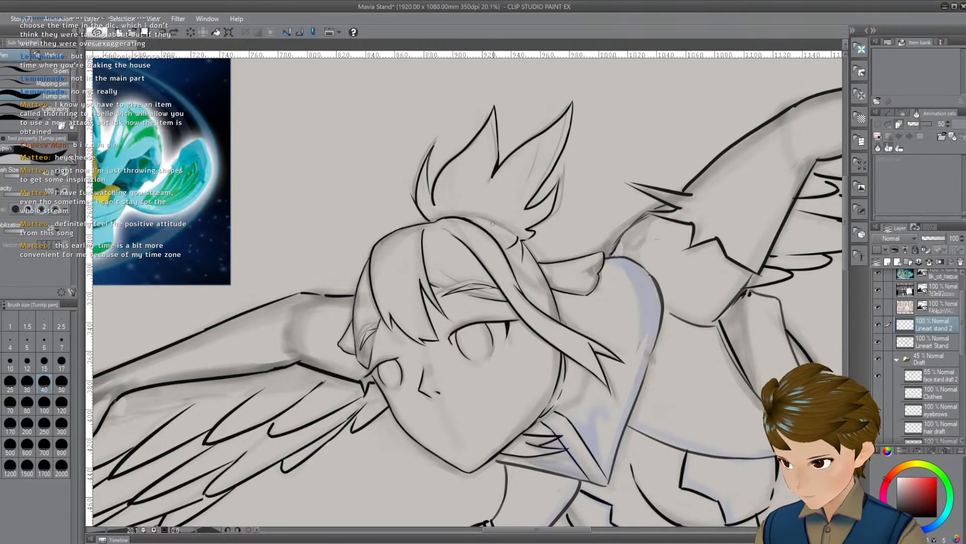
pyautogui.moveTo(504, 228); pyautogui.dragTo(496, 234)
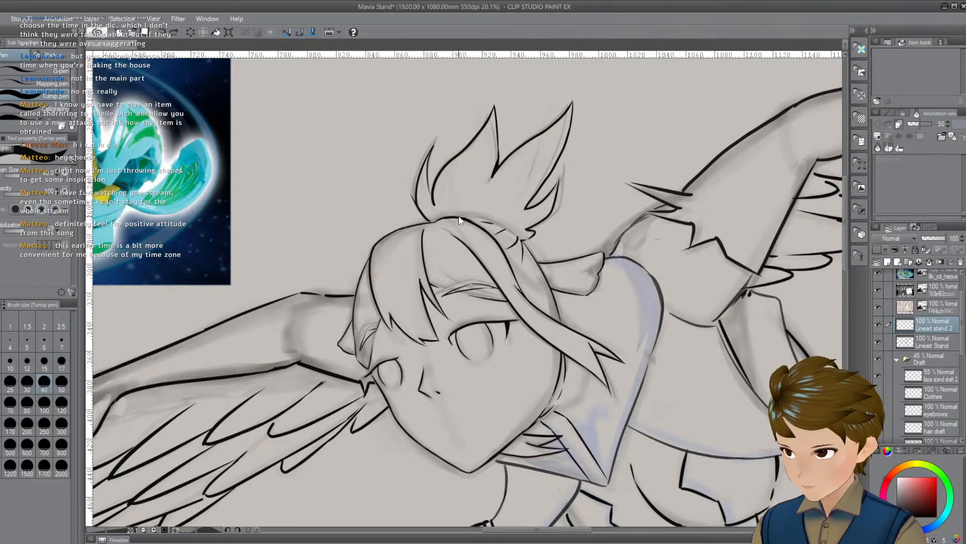
# Reinforce the head's top outline under the hair crest and join it to the small creases at the crest's base
pyautogui.moveTo(454, 217); pyautogui.dragTo(506, 226)
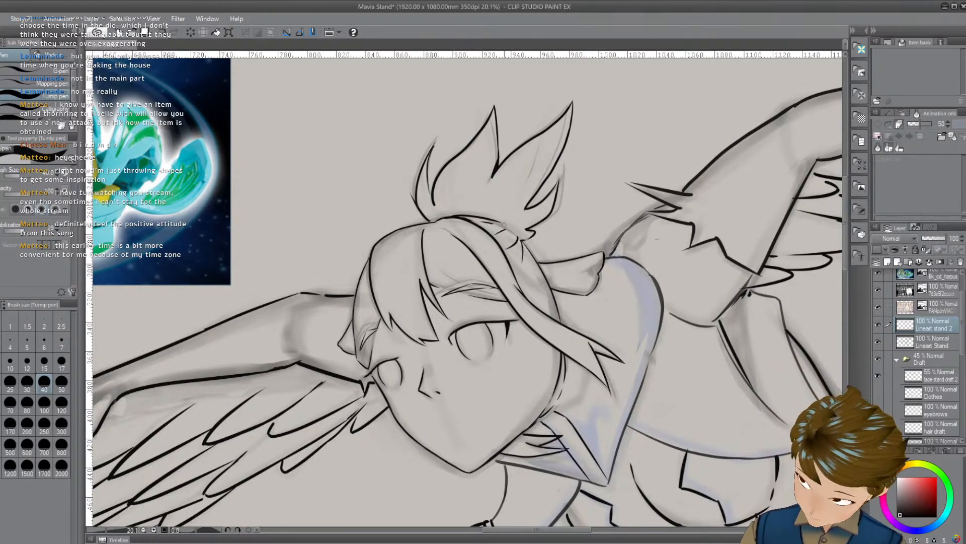
pyautogui.moveTo(506, 227); pyautogui.dragTo(514, 234)
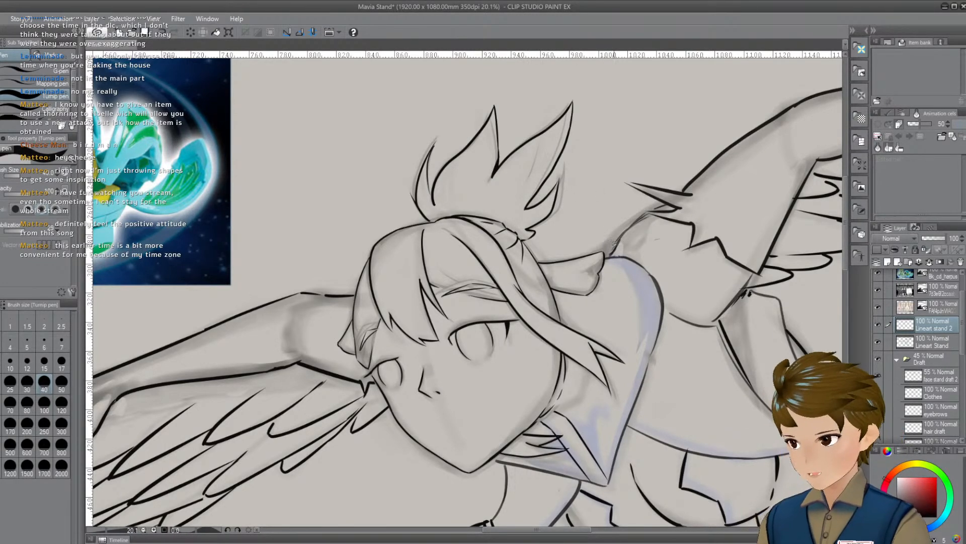
pyautogui.moveTo(613, 244); pyautogui.dragTo(639, 245)
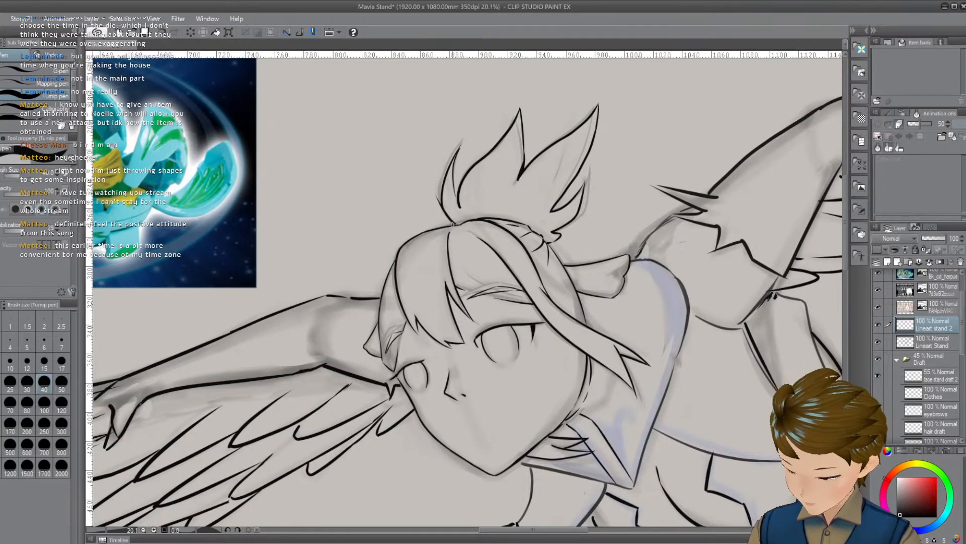
pyautogui.moveTo(460, 222); pyautogui.dragTo(467, 220)
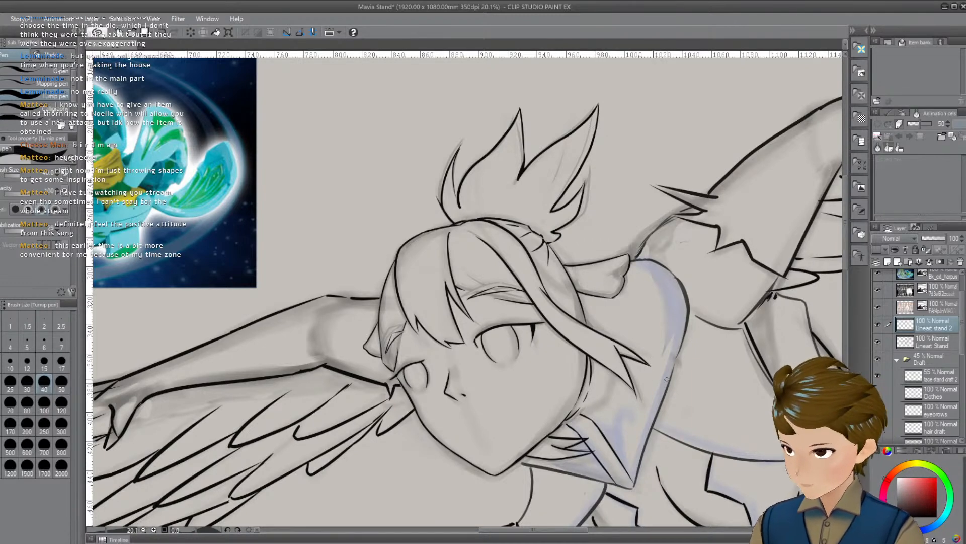
# Ink a short strand line running down from the front of the head's top outline into the bangs
pyautogui.moveTo(667, 379); pyautogui.dragTo(664, 333)
pyautogui.moveTo(639, 413); pyautogui.dragTo(640, 405)
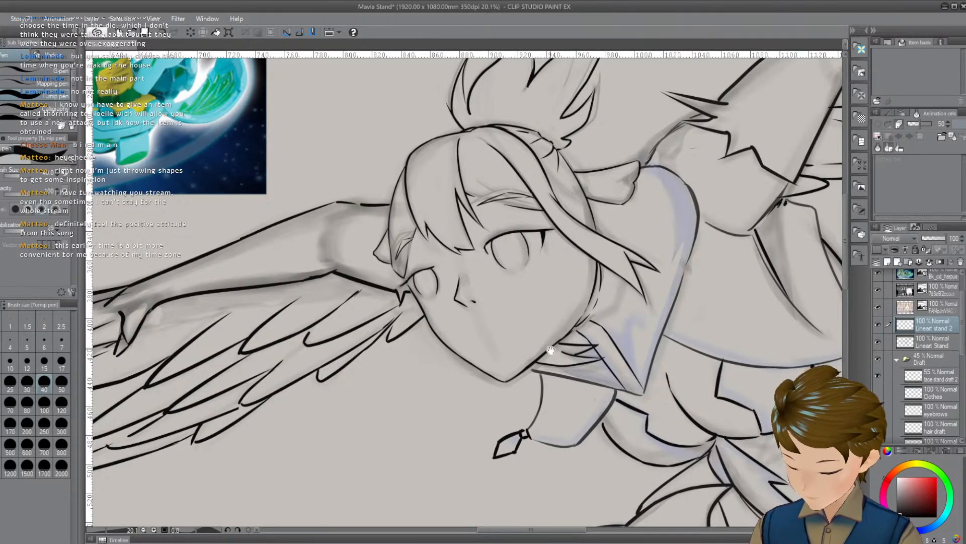
pyautogui.moveTo(427, 145); pyautogui.dragTo(423, 180)
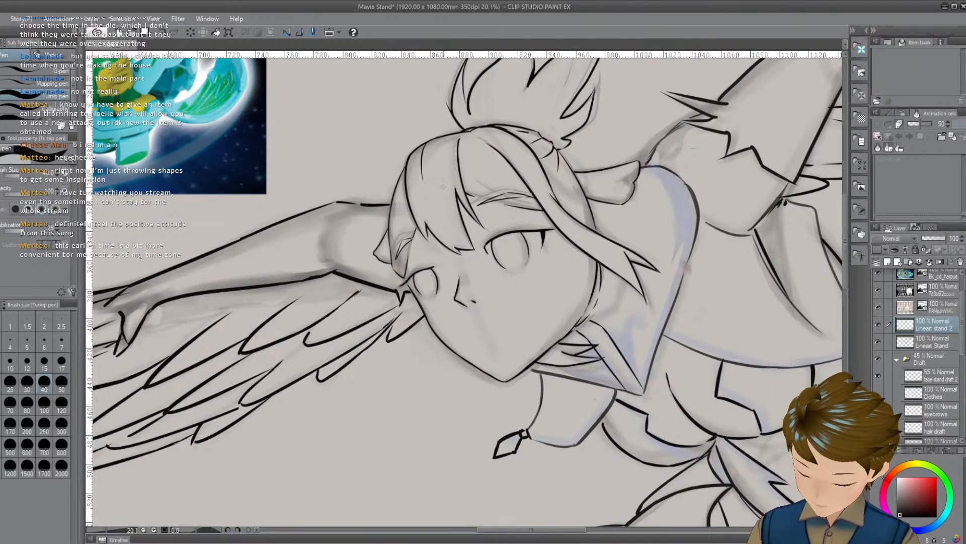
# Ink a second short strand line beside the first, curving down from the head's top outline, redoing the stroke several times
pyautogui.moveTo(436, 137); pyautogui.dragTo(444, 197)
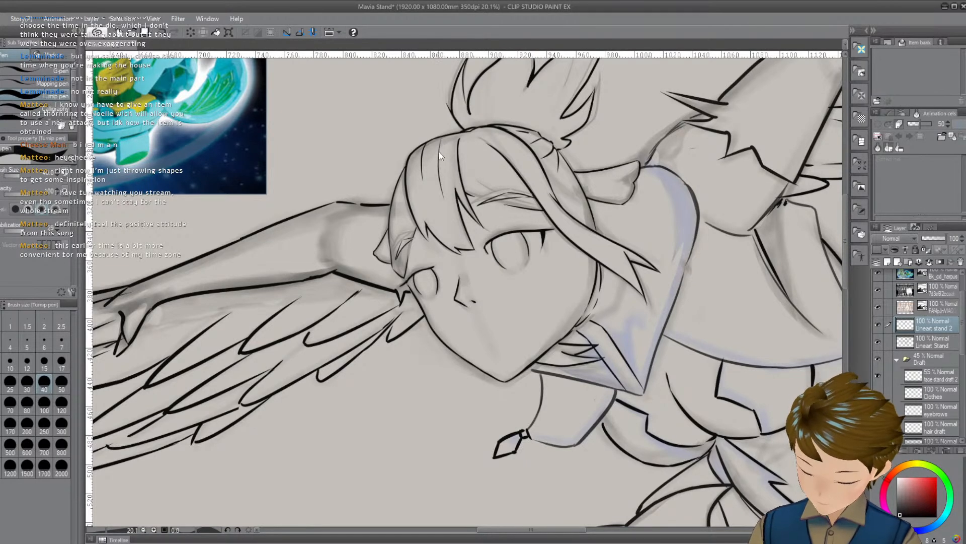
pyautogui.hotkey('ctrl', 'z')
pyautogui.moveTo(443, 132); pyautogui.dragTo(451, 192)
pyautogui.hotkey('ctrl', 'z')
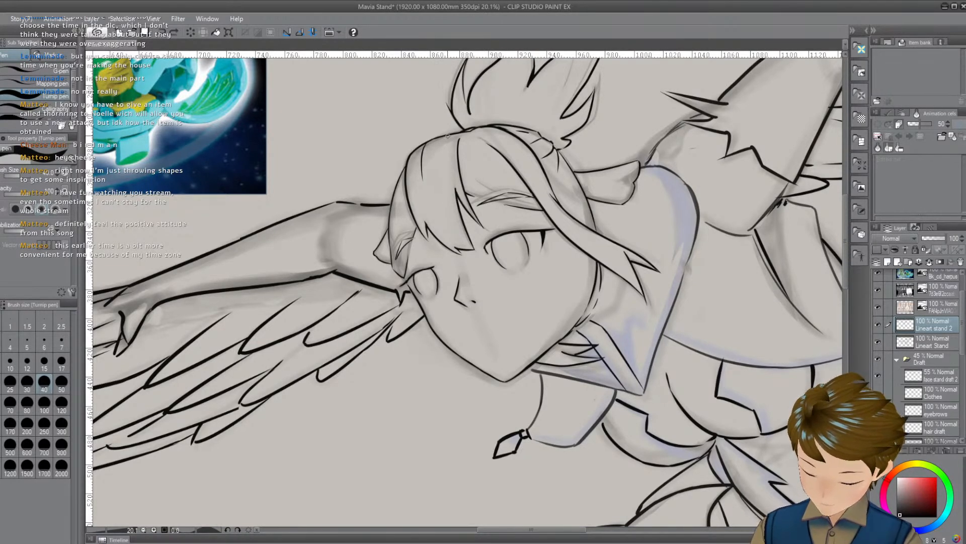
pyautogui.moveTo(448, 135); pyautogui.dragTo(438, 156)
pyautogui.hotkey('ctrl', 'z')
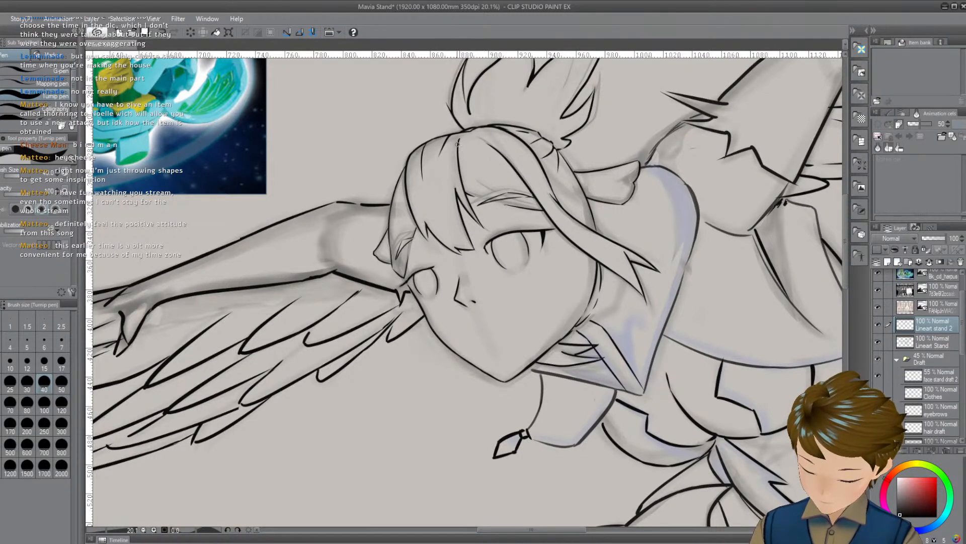
pyautogui.hotkey('ctrl', 'z')
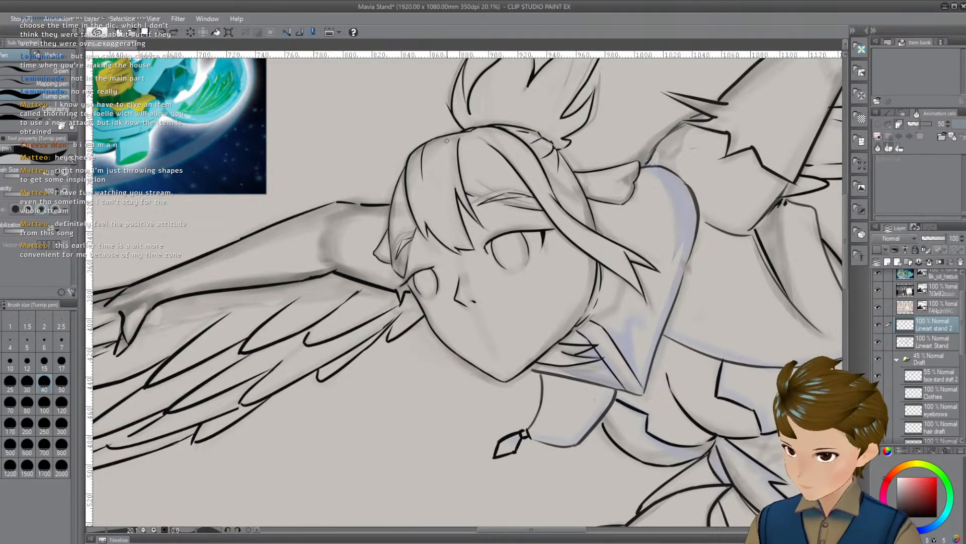
pyautogui.moveTo(455, 132); pyautogui.dragTo(439, 162)
pyautogui.hotkey('ctrl', 'z')
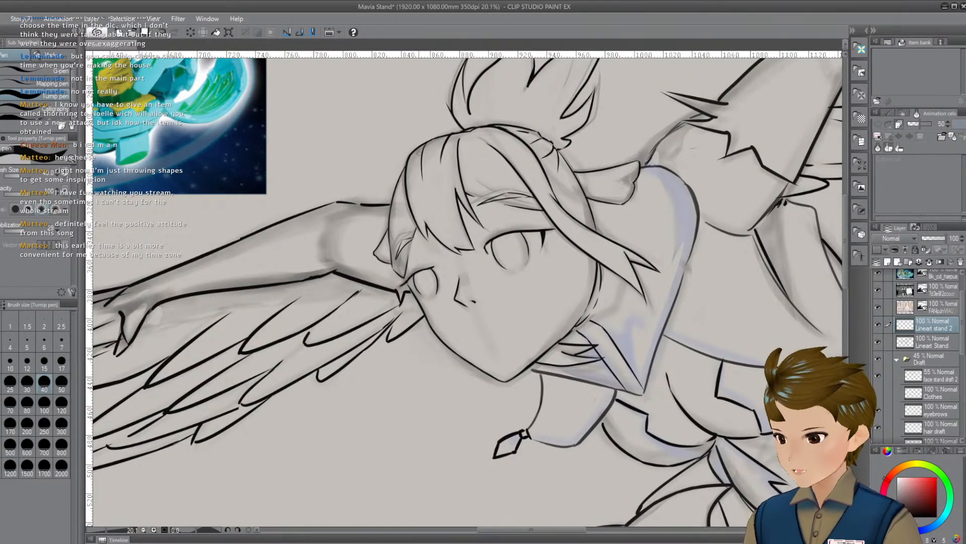
pyautogui.hotkey('ctrl', 'z')
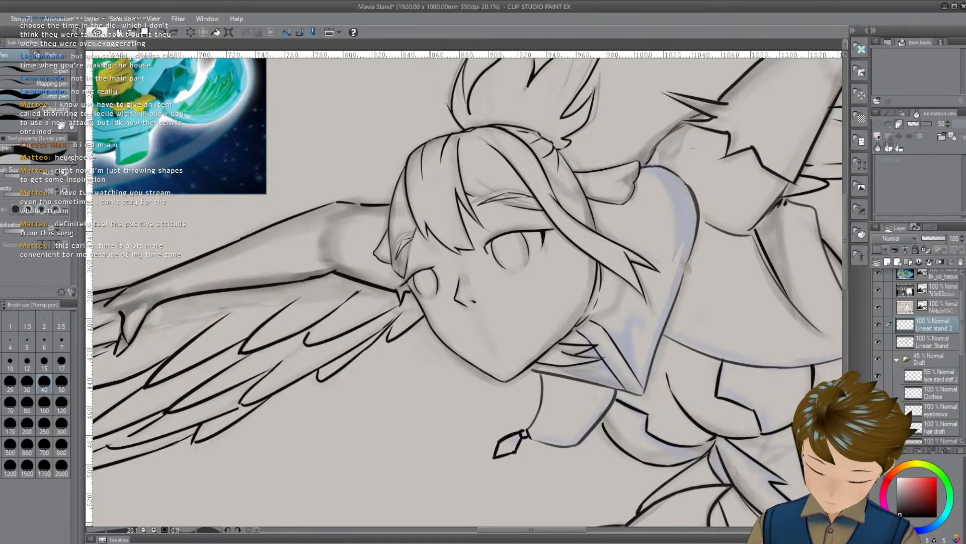
# Re-ink the front strand line where it branches from the head's outline, retrying the stroke
pyautogui.moveTo(432, 137); pyautogui.dragTo(423, 172)
pyautogui.hotkey('ctrl', 'z')
pyautogui.hotkey('ctrl', 'z')
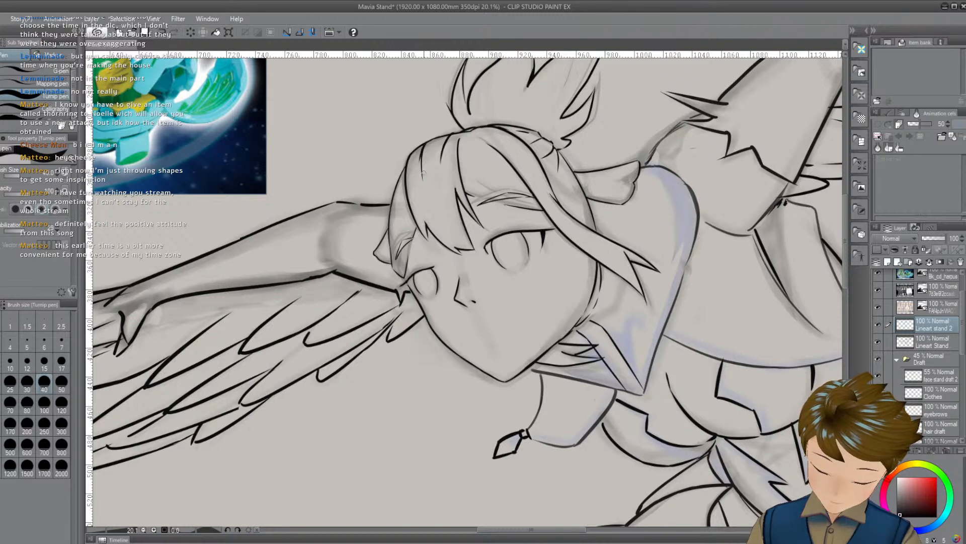
pyautogui.hotkey('ctrl', 'z')
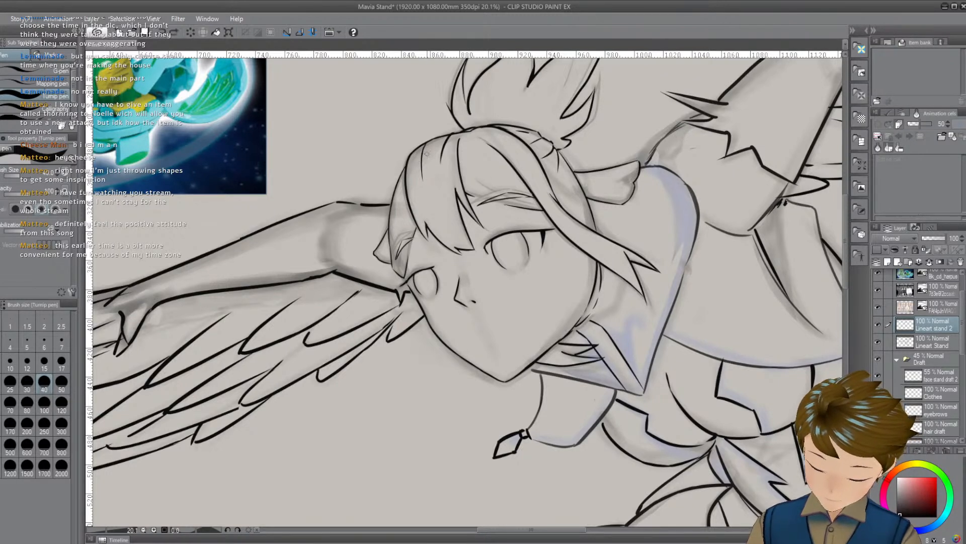
pyautogui.moveTo(424, 143); pyautogui.dragTo(423, 169)
pyautogui.hotkey('ctrl', 'z')
pyautogui.hotkey('ctrl', 'z')
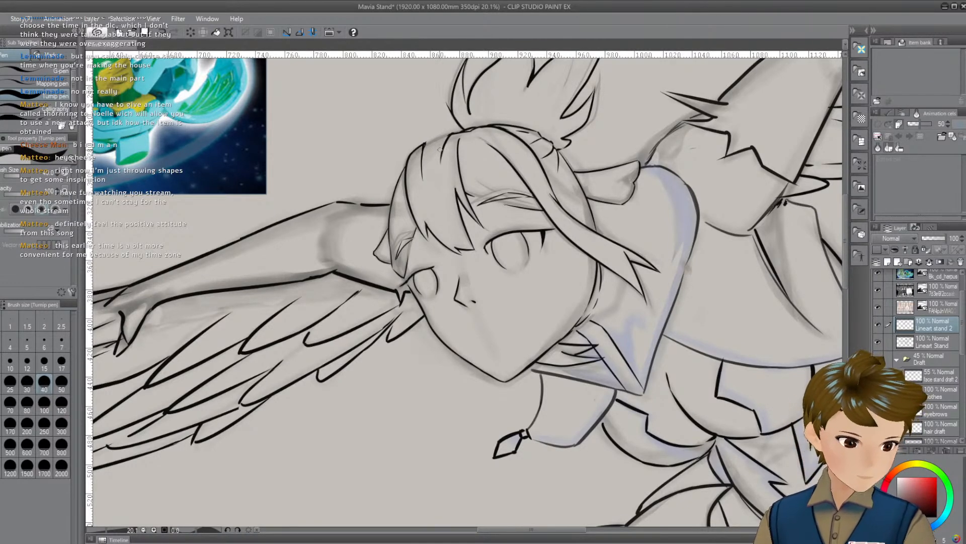
# Ink short strand lines on the forehead above the eyebrow and in the side hair above the small pointed ear
pyautogui.moveTo(439, 150); pyautogui.dragTo(450, 166)
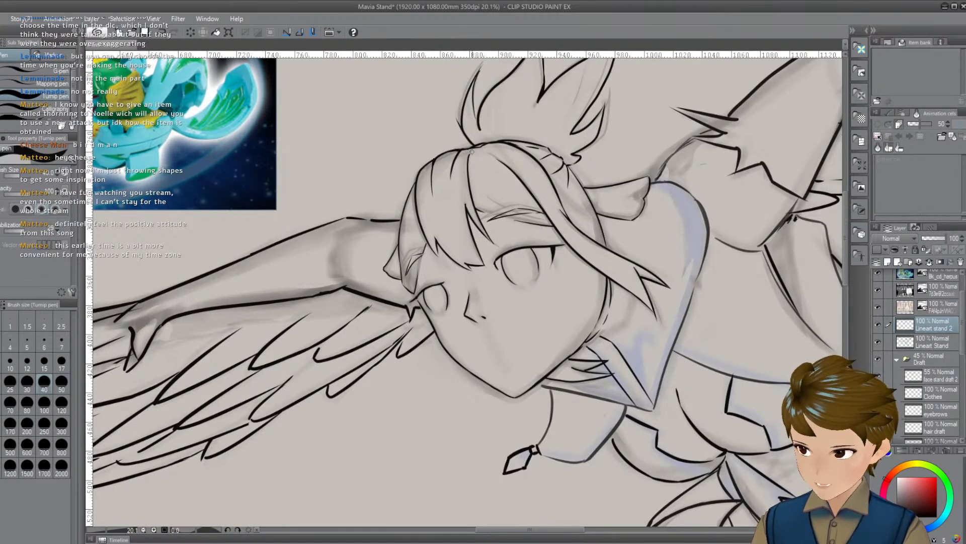
pyautogui.moveTo(567, 298); pyautogui.dragTo(588, 291)
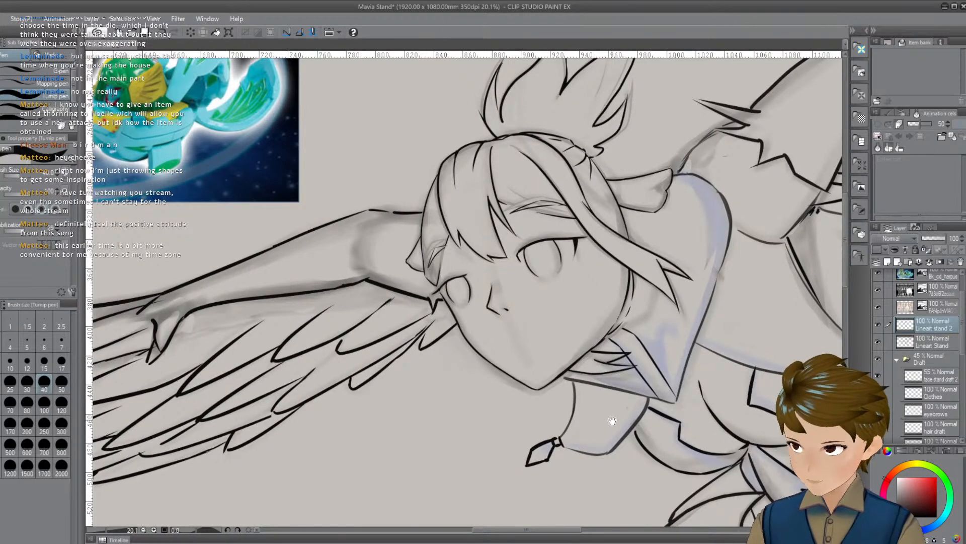
pyautogui.moveTo(613, 422); pyautogui.dragTo(575, 397)
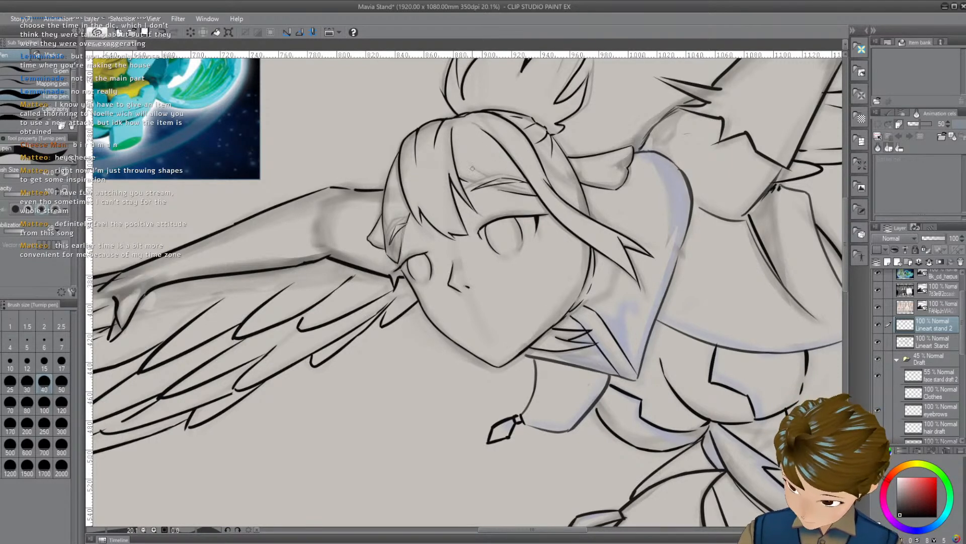
pyautogui.moveTo(472, 170)
pyautogui.mouseDown()
pyautogui.moveTo(532, 190)
pyautogui.moveTo(563, 188)
pyautogui.mouseUp()
pyautogui.hotkey('ctrl', 'z')
pyautogui.hotkey('ctrl', 'z')
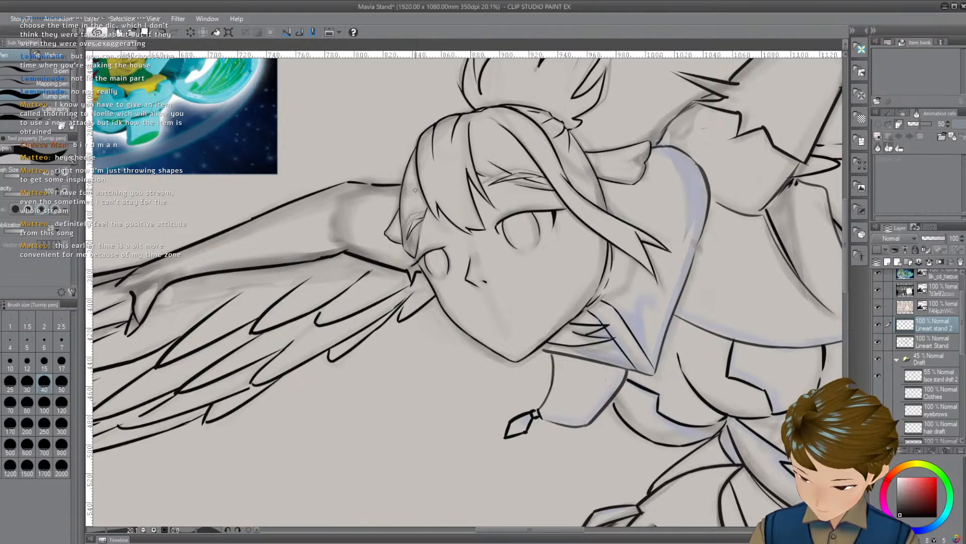
pyautogui.moveTo(414, 188); pyautogui.dragTo(415, 206)
pyautogui.hotkey('ctrl', 'z')
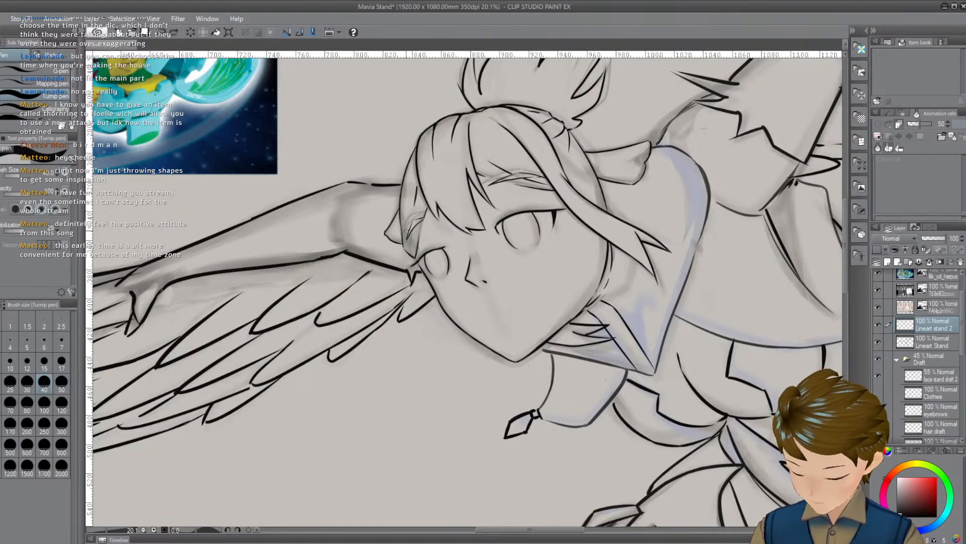
# Ink small lines in the lower side hair where it meets the small pointed ear, redoing the stroke
pyautogui.moveTo(526, 273); pyautogui.dragTo(516, 260)
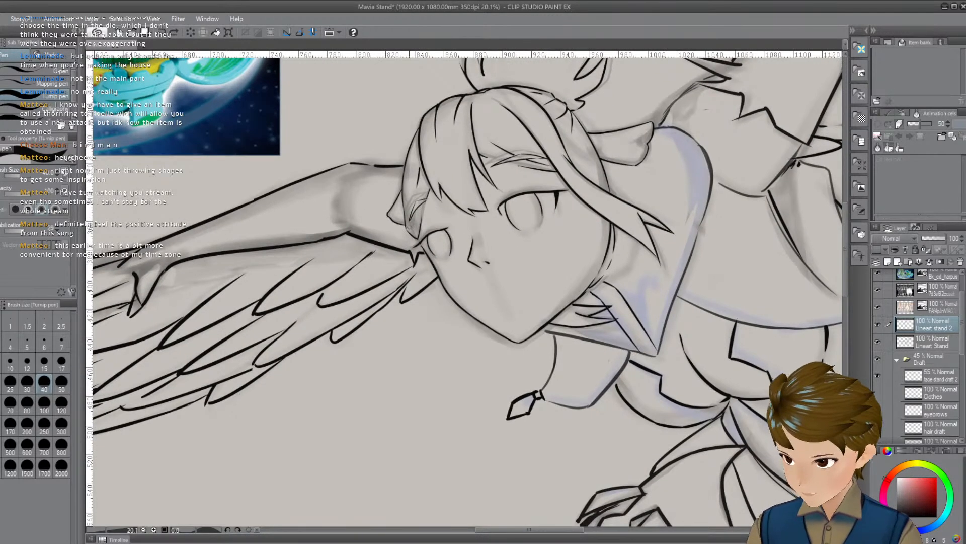
pyautogui.moveTo(412, 222); pyautogui.dragTo(408, 231)
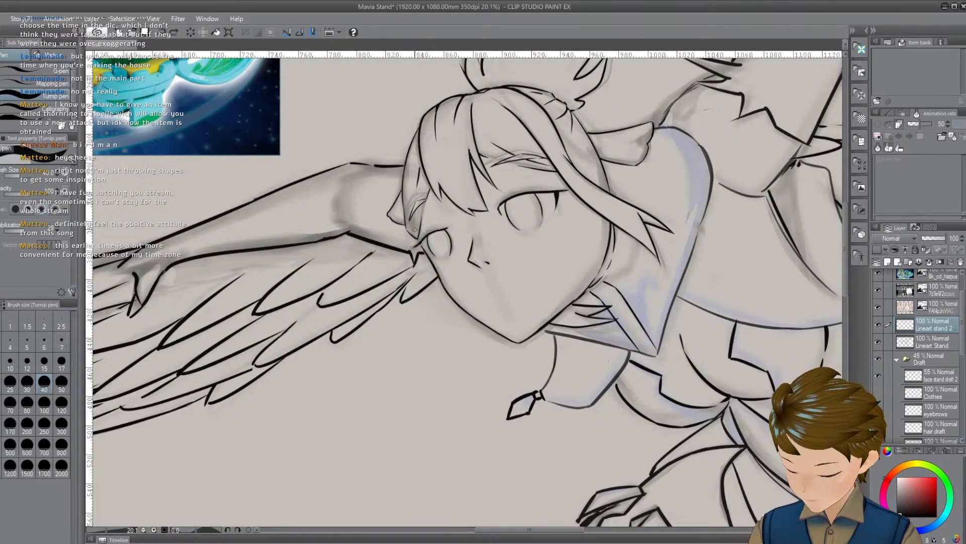
pyautogui.moveTo(406, 227); pyautogui.dragTo(417, 214)
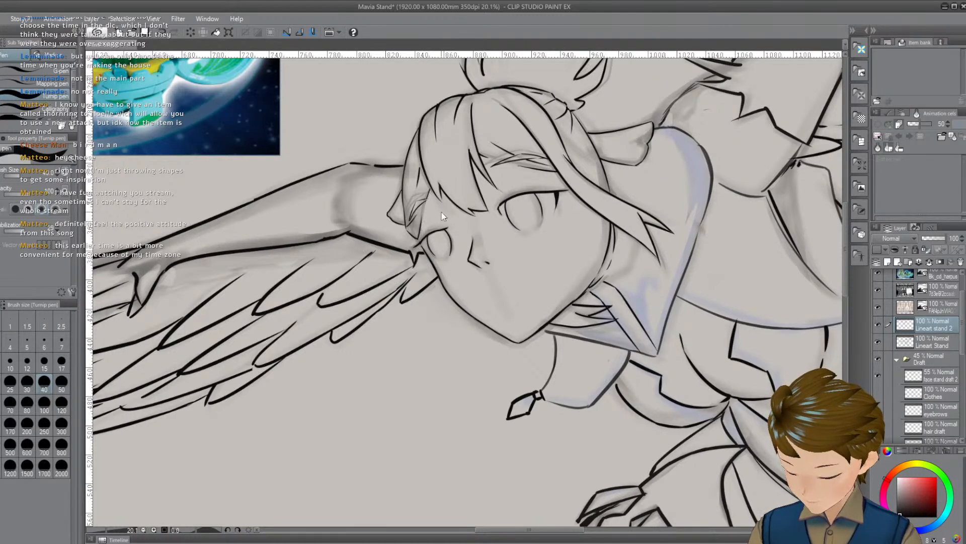
pyautogui.hotkey('ctrl', 'z')
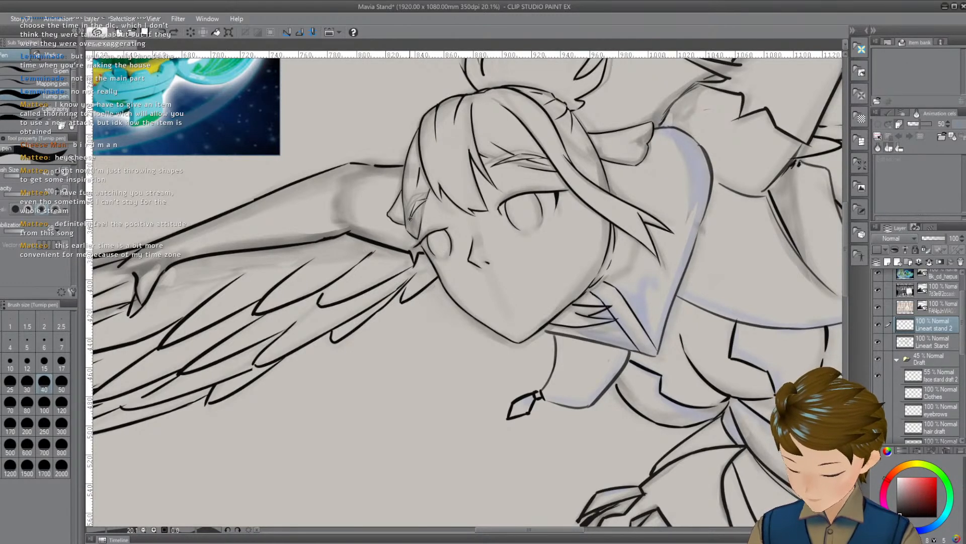
pyautogui.moveTo(404, 222); pyautogui.dragTo(410, 212)
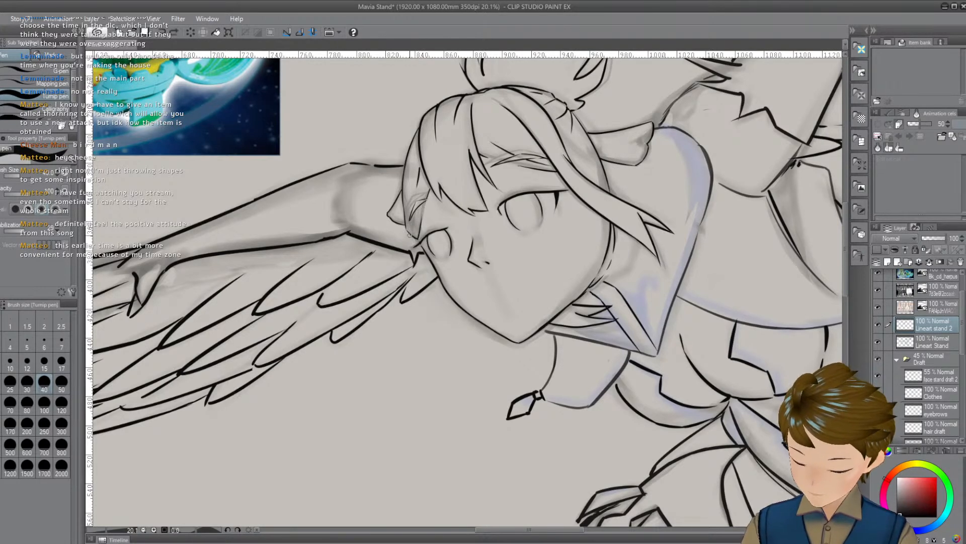
# Create a new layer above Lineart stand 2 for the standing figure's draft and name it "Lineart mavi"
pyautogui.moveTo(591, 378)
pyautogui.mouseDown()
pyautogui.moveTo(602, 377)
pyautogui.moveTo(628, 322)
pyautogui.moveTo(578, 341)
pyautogui.mouseUp()
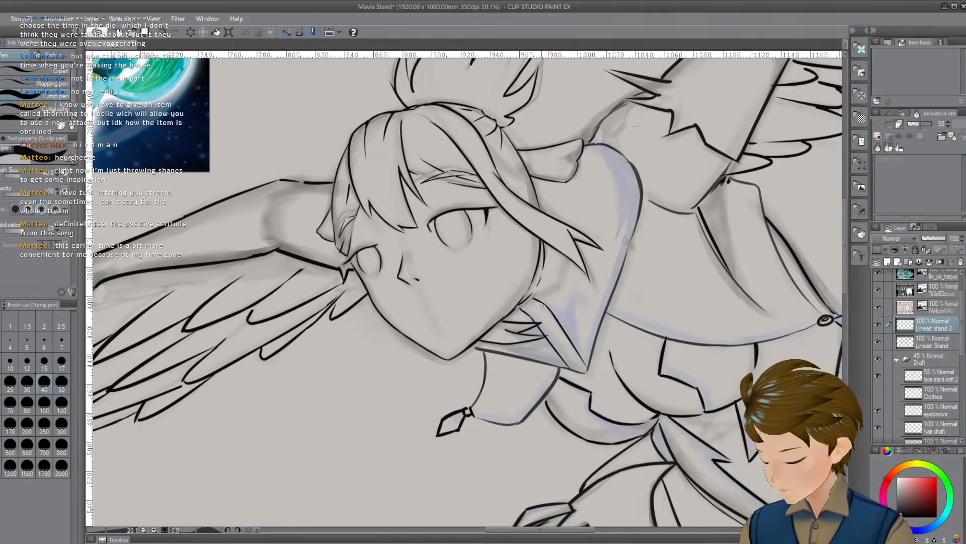
pyautogui.moveTo(649, 427)
pyautogui.mouseDown()
pyautogui.moveTo(659, 385)
pyautogui.moveTo(648, 298)
pyautogui.moveTo(669, 277)
pyautogui.moveTo(656, 267)
pyautogui.mouseUp()
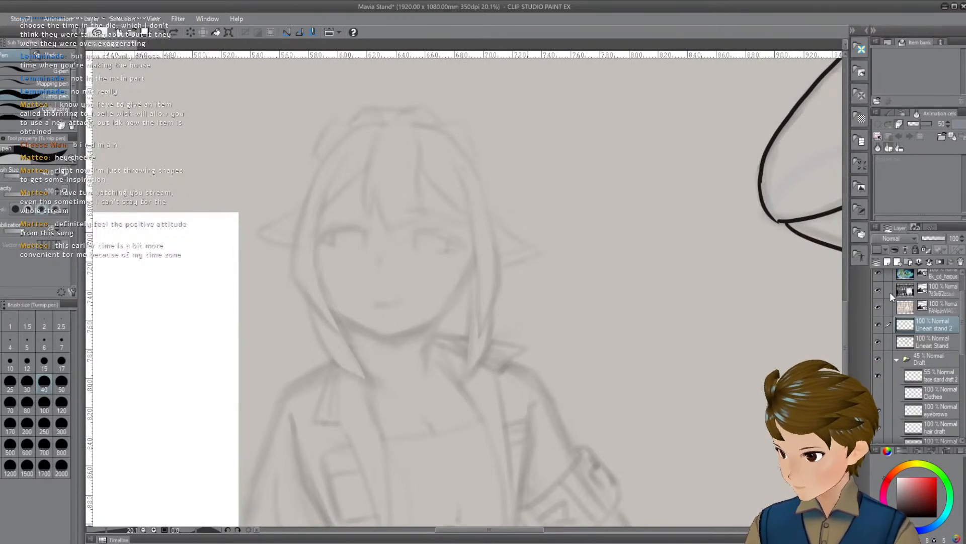
pyautogui.hotkey('ctrl', 'shift', 'n')
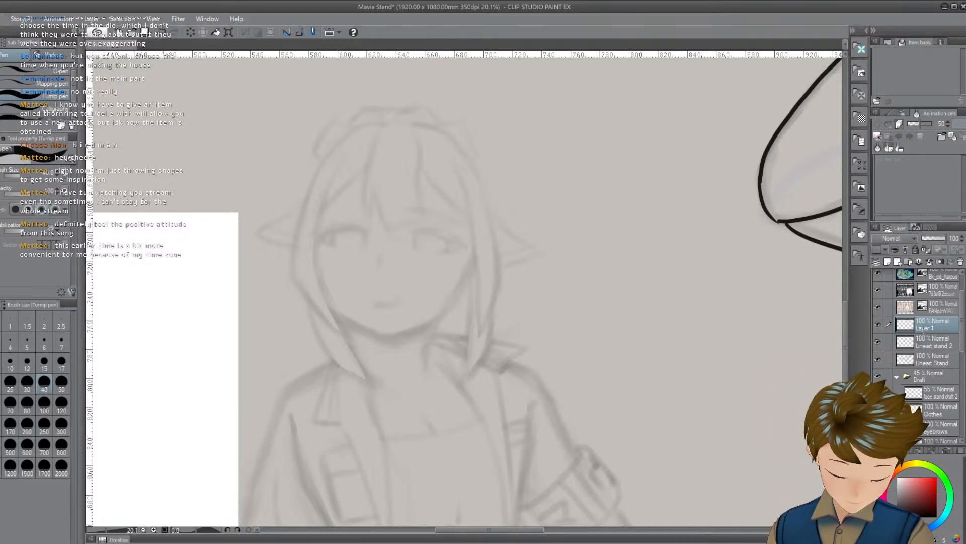
pyautogui.doubleClick(925, 328)
pyautogui.write('Lineart mavi')
pyautogui.press('Return')
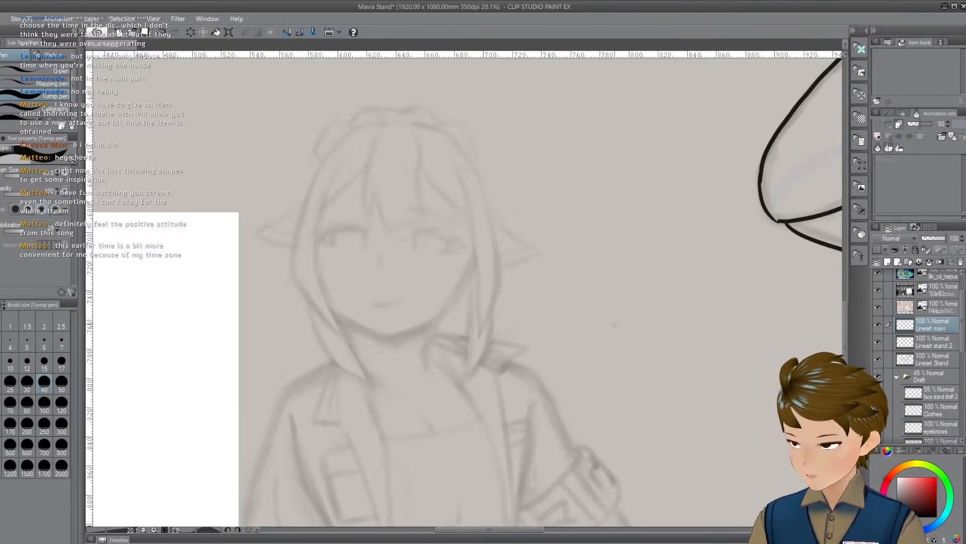
# Examine the full draft of the standing figure in the jacket alongside the reference images and the inked winged character
pyautogui.scroll(-6, 536, 432)
pyautogui.moveTo(536, 433); pyautogui.dragTo(476, 334)
pyautogui.scroll(2, 513, 372)
pyautogui.moveTo(513, 372); pyautogui.dragTo(524, 347)
pyautogui.scroll(-1, 526, 364)
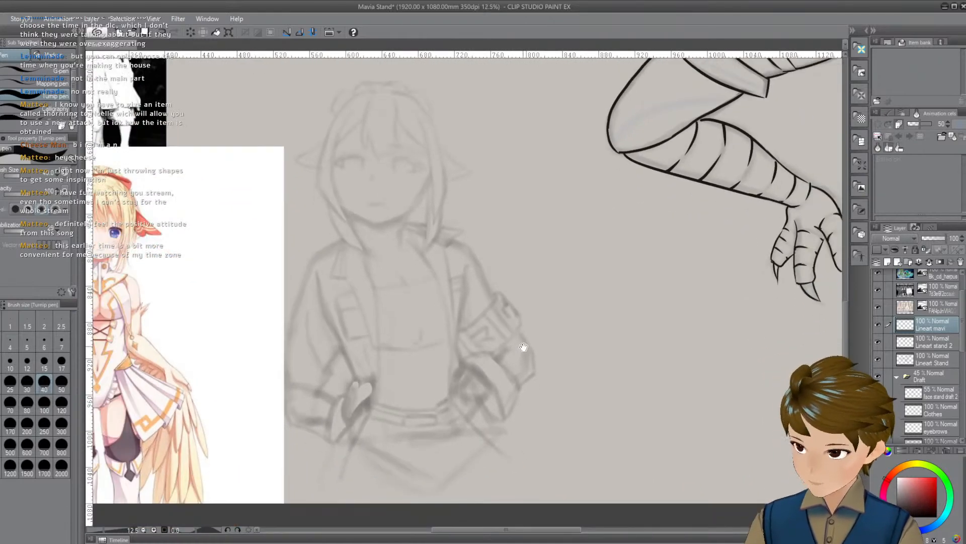
pyautogui.scroll(-4, 524, 348)
pyautogui.moveTo(553, 286); pyautogui.dragTo(546, 326)
pyautogui.scroll(2, 546, 326)
pyautogui.moveTo(603, 345); pyautogui.dragTo(589, 338)
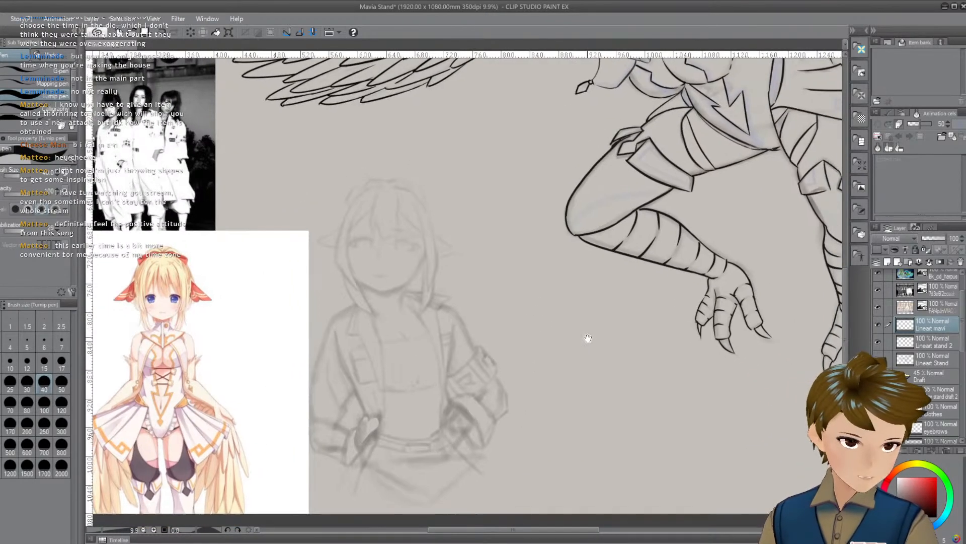
# Save the Mavia Stand illustration
pyautogui.hotkey('ctrl', 's')
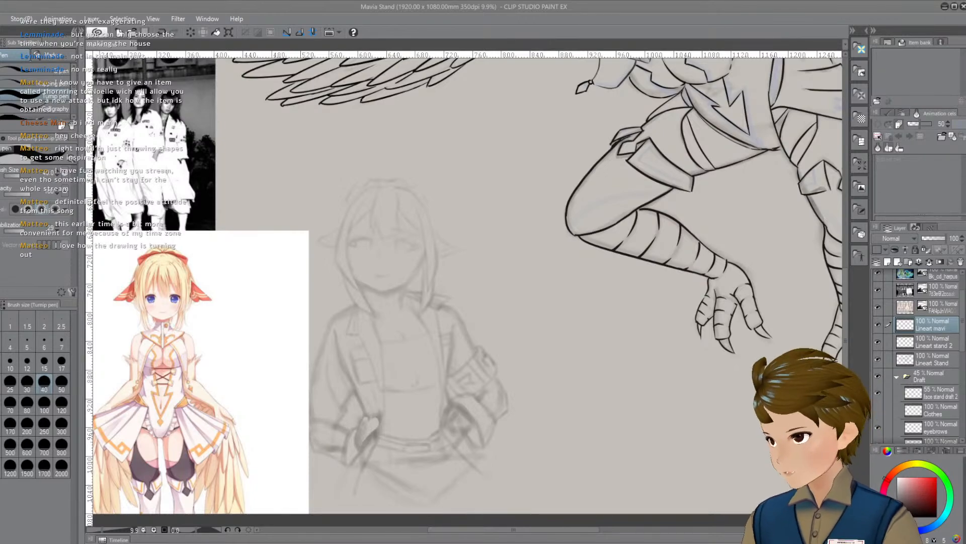
pyautogui.scroll(-3, 503, 282)
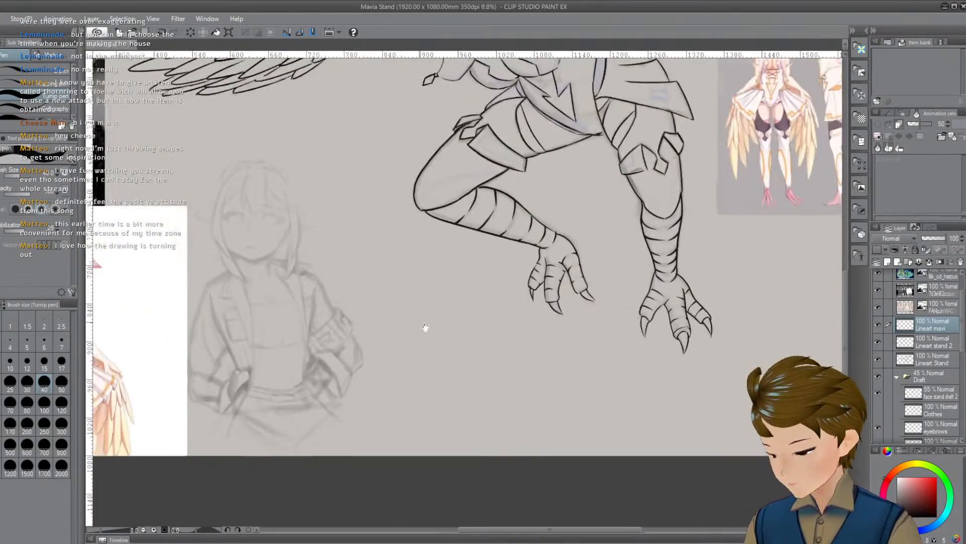
# Review the winged character's lineart from wings to talons together with the standing figure's draft and the reference images
pyautogui.moveTo(425, 327); pyautogui.dragTo(564, 369)
pyautogui.scroll(2, 563, 369)
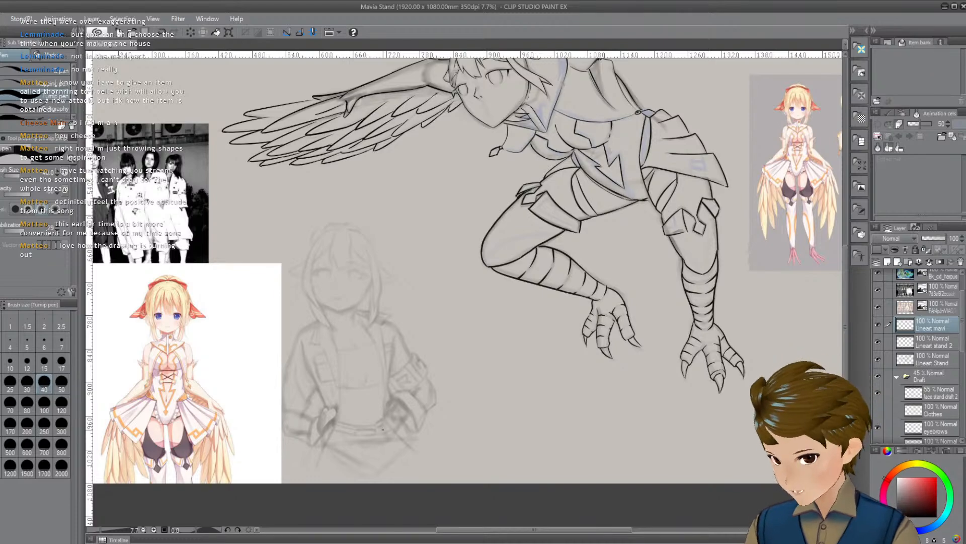
pyautogui.scroll(2, 459, 340)
pyautogui.scroll(-2, 518, 227)
pyautogui.moveTo(519, 226); pyautogui.dragTo(357, 495)
pyautogui.scroll(-1, 396, 409)
pyautogui.moveTo(396, 409); pyautogui.dragTo(418, 329)
pyautogui.scroll(1, 424, 320)
pyautogui.scroll(1, 419, 330)
pyautogui.moveTo(457, 377); pyautogui.dragTo(438, 336)
pyautogui.scroll(-1, 437, 348)
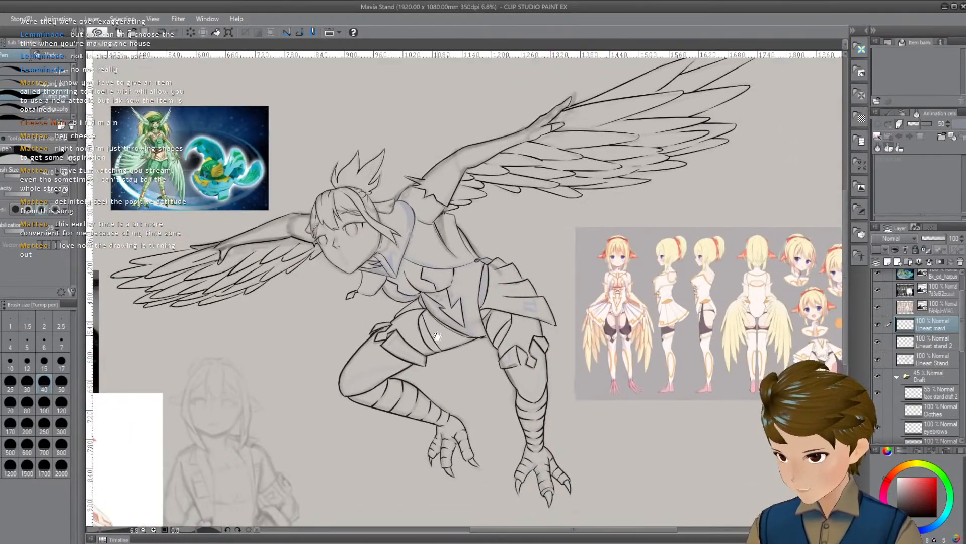
pyautogui.scroll(-1, 437, 335)
pyautogui.scroll(1, 443, 352)
pyautogui.moveTo(449, 372); pyautogui.dragTo(481, 359)
pyautogui.scroll(-1, 470, 361)
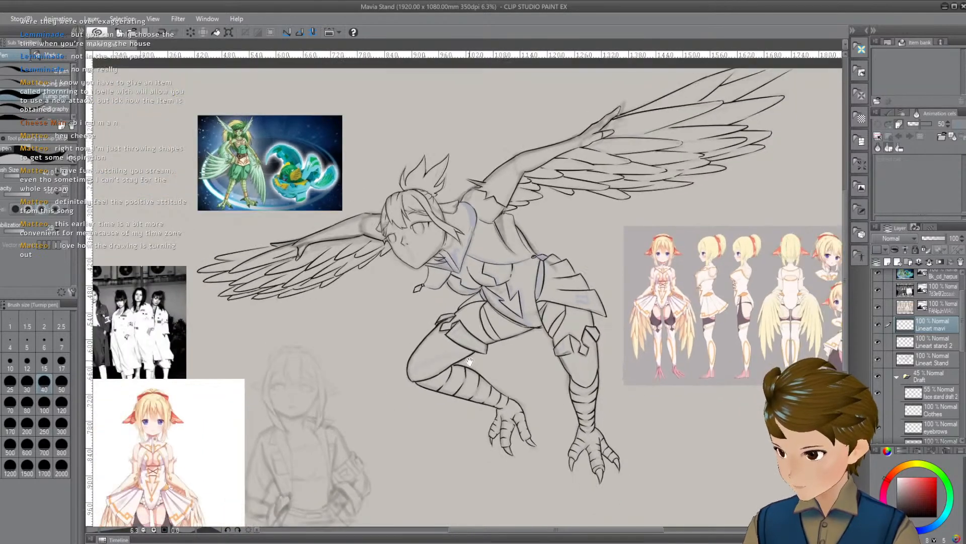
pyautogui.scroll(1, 500, 313)
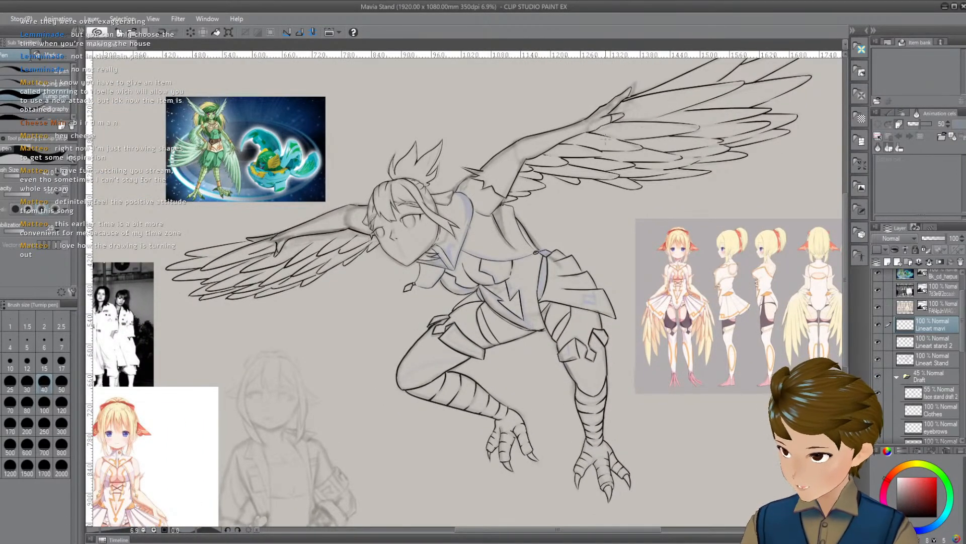
pyautogui.scroll(-1, 586, 191)
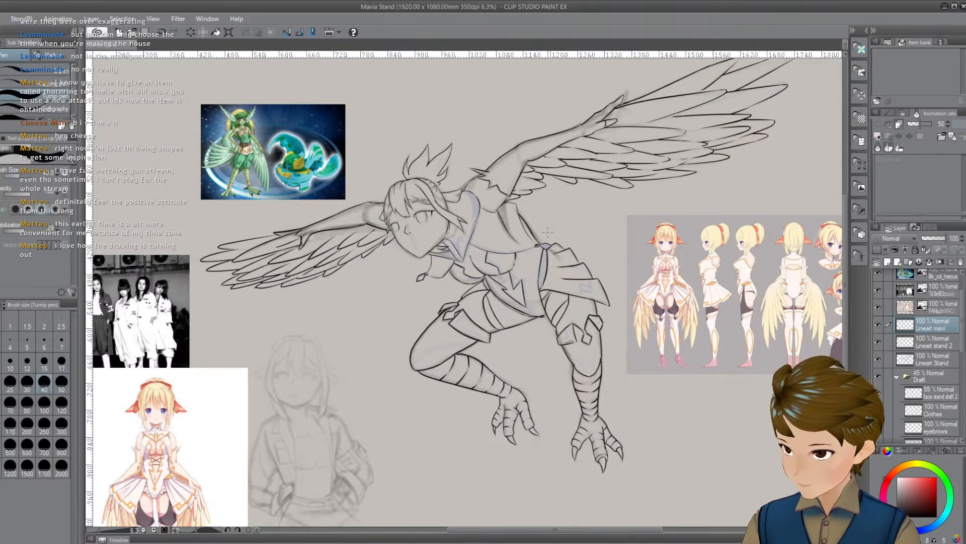
pyautogui.scroll(-3, 547, 232)
pyautogui.scroll(2, 548, 231)
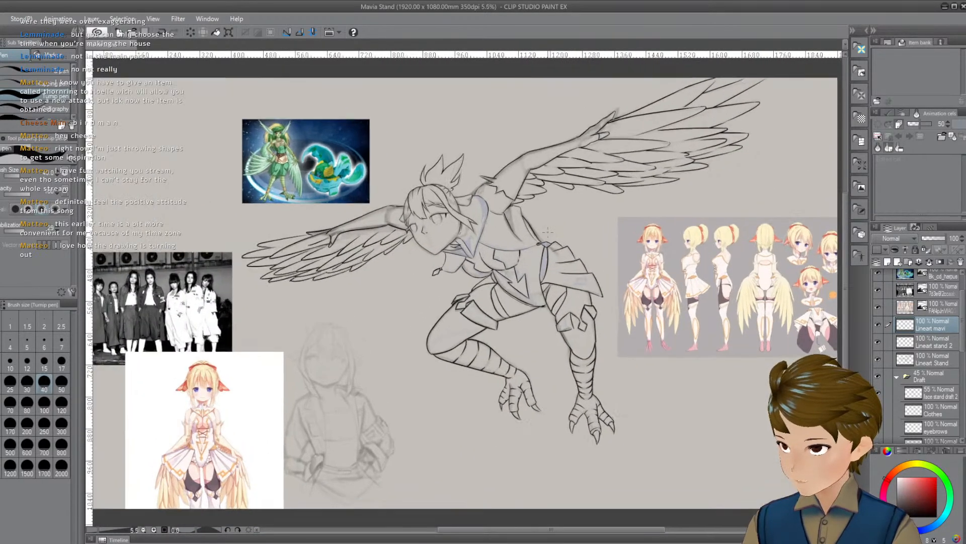
pyautogui.scroll(2, 548, 231)
pyautogui.scroll(-1, 547, 231)
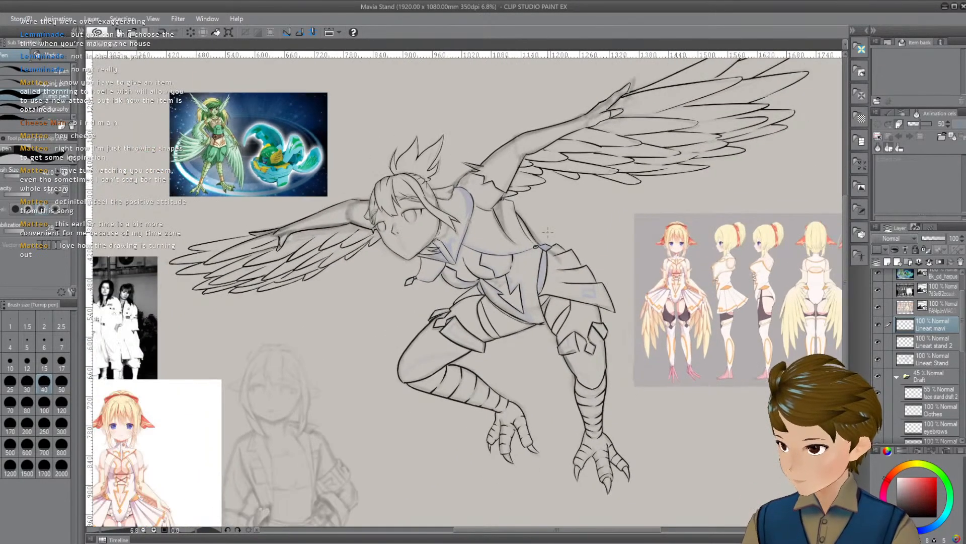